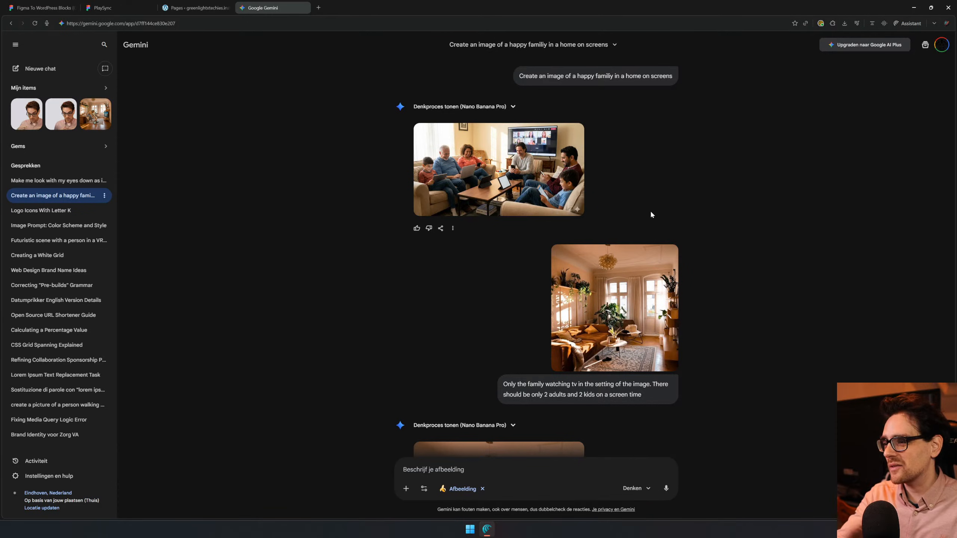
- Review the prompts and generated family living-room images throughout the Gemini conversation, from the first request to the other-side-of-the-room version
scroll(650, 211, down, 15)
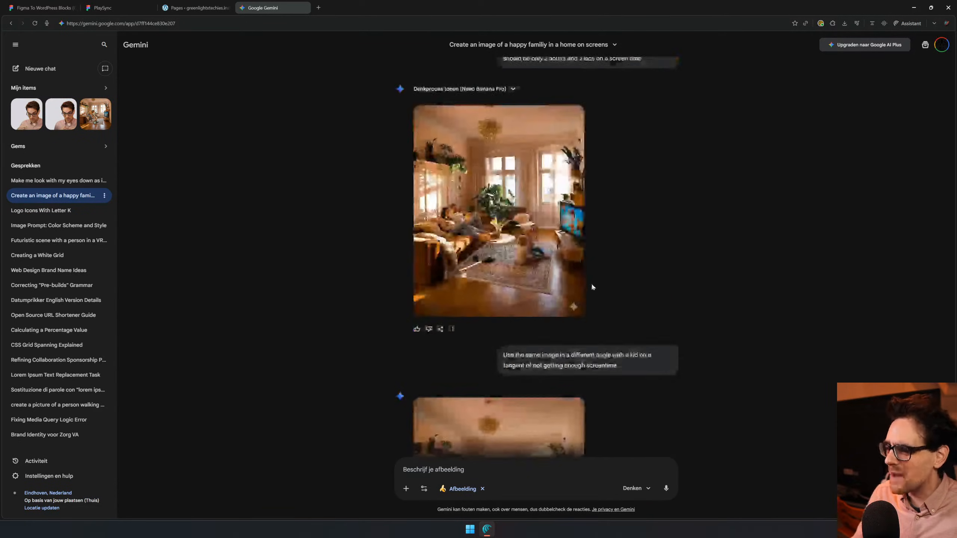
scroll(604, 284, down, 4)
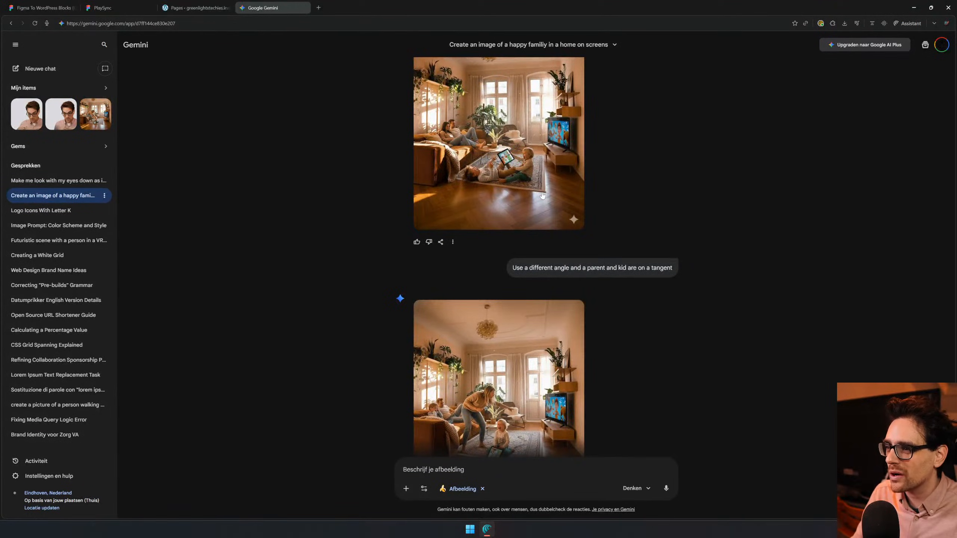
scroll(557, 200, up, 2)
scroll(611, 123, up, 2)
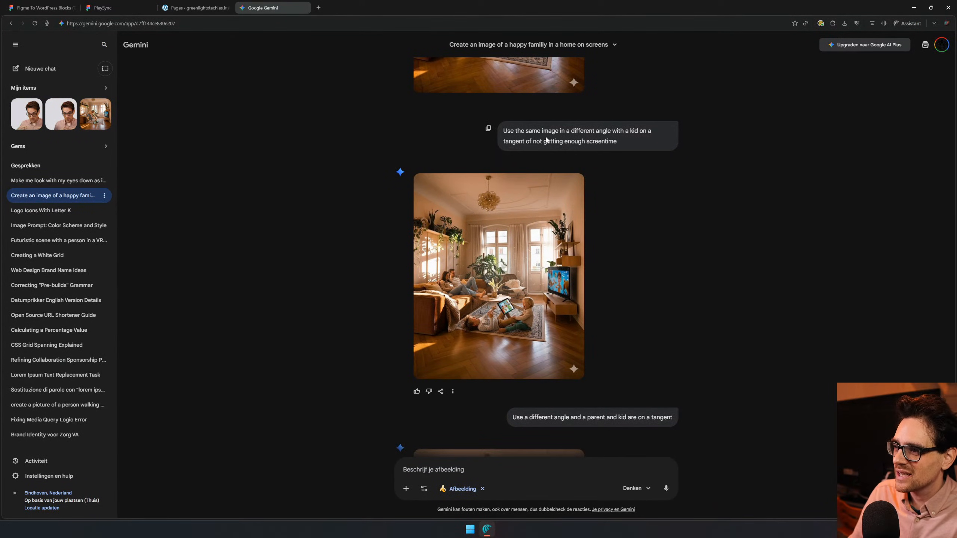
drag(547, 139, 587, 145)
click(666, 186)
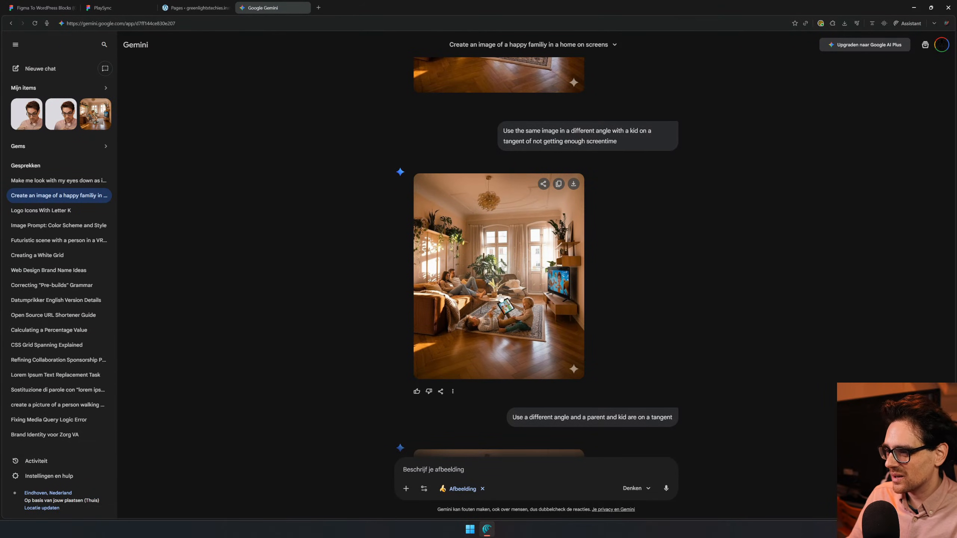
scroll(399, 270, up, 3)
scroll(246, 286, down, 10)
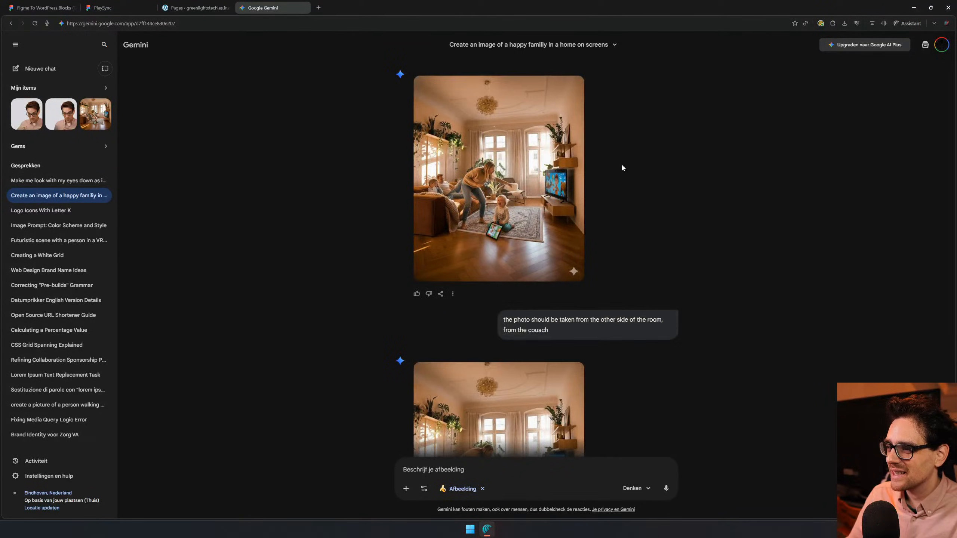
scroll(351, 260, down, 6)
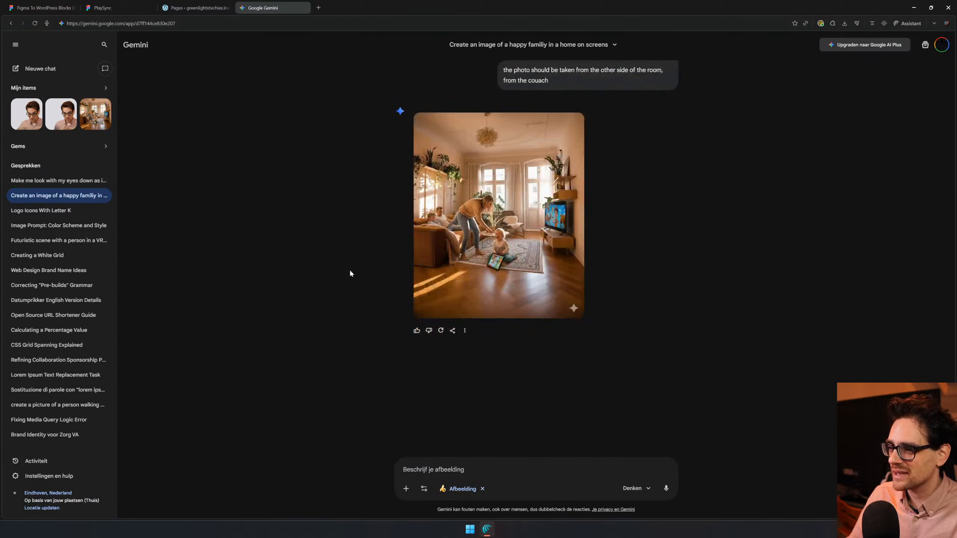
scroll(349, 275, up, 15)
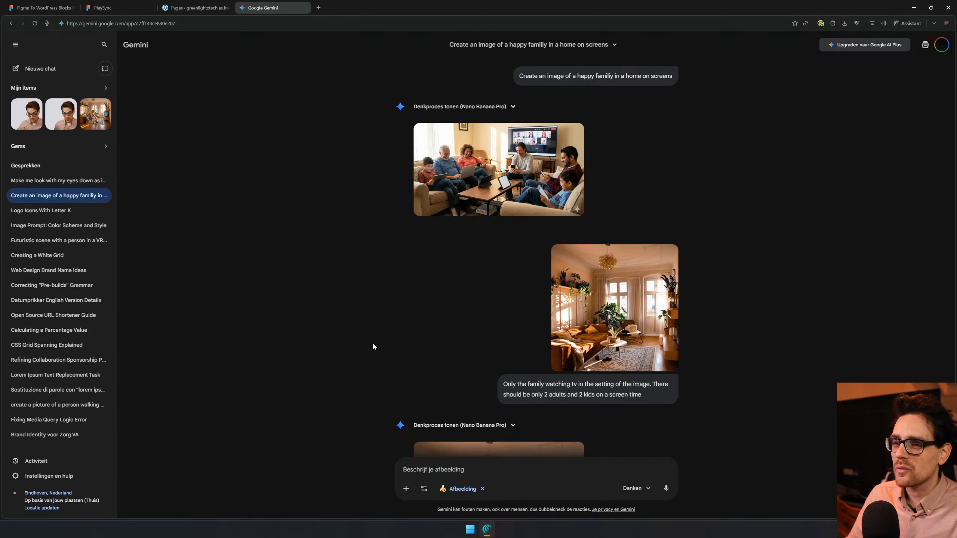
scroll(364, 335, down, 10)
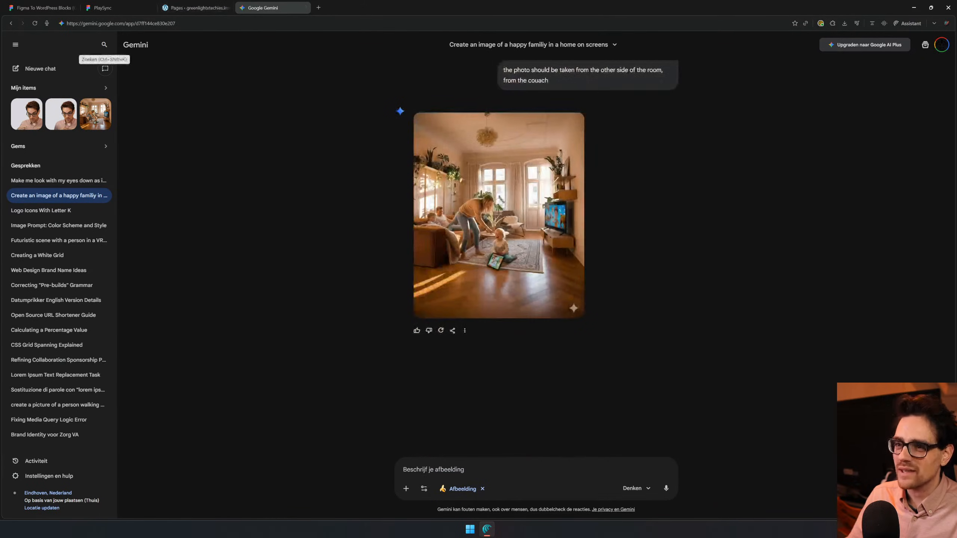
- Collapse Gemini's conversation sidebar, and switch to the PlaySync design in a maximized Figma window
click(15, 44)
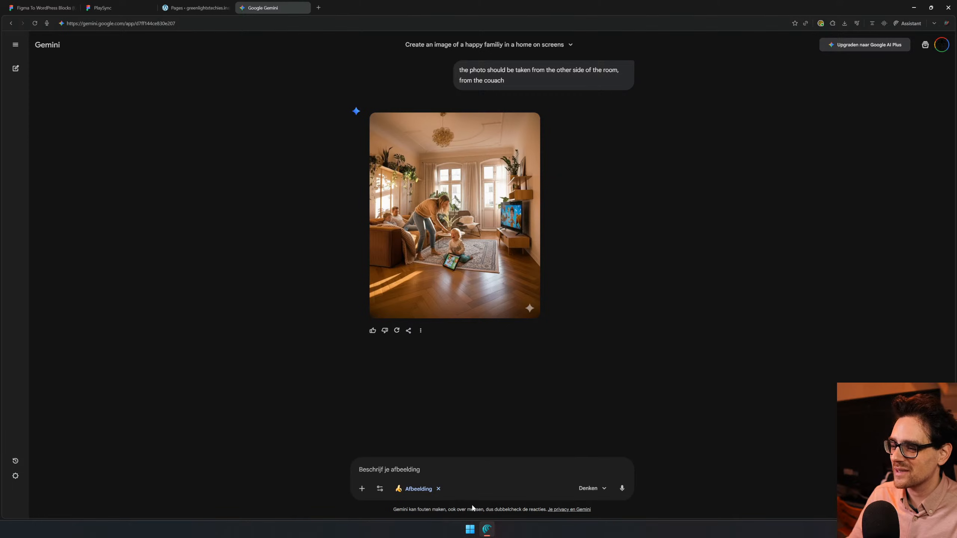
mouse_move(487, 529)
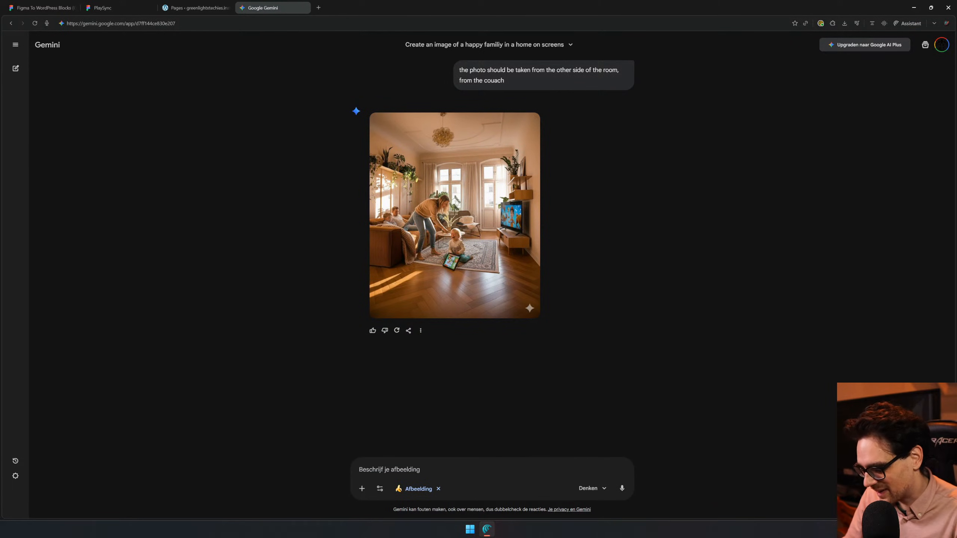
key(alt+Tab)
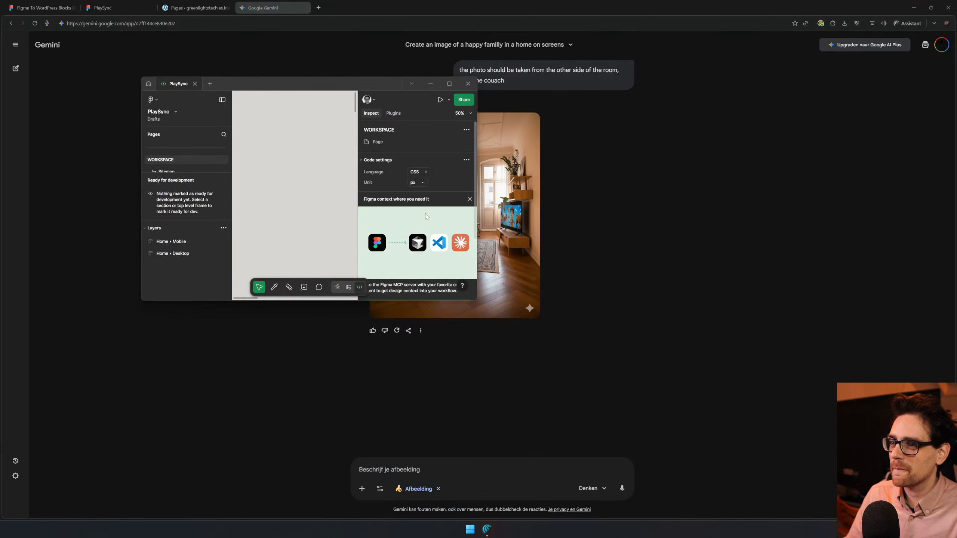
double_click(365, 82)
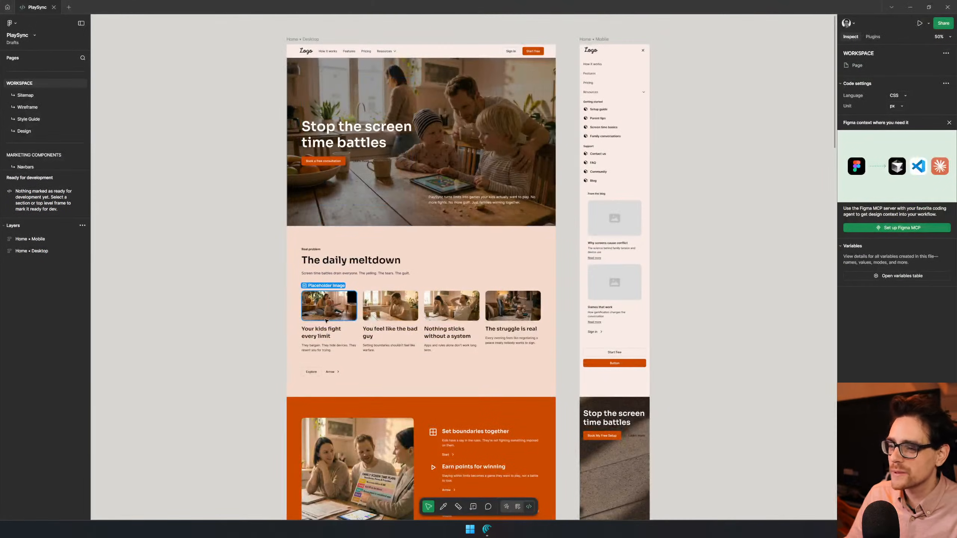
- Inspect the placeholder images of the first two cards in the desktop page's "The daily meltdown" section
scroll(333, 333, up, 5)
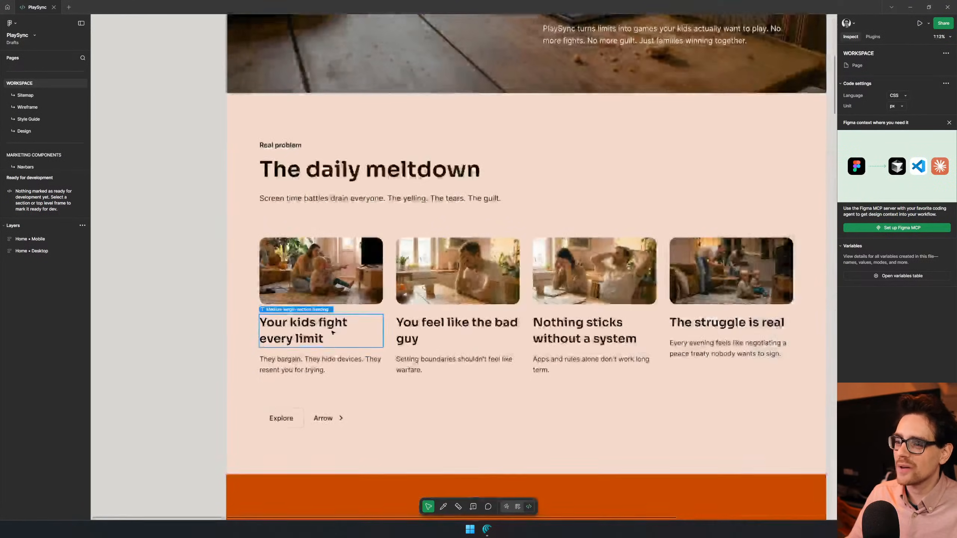
click(311, 277)
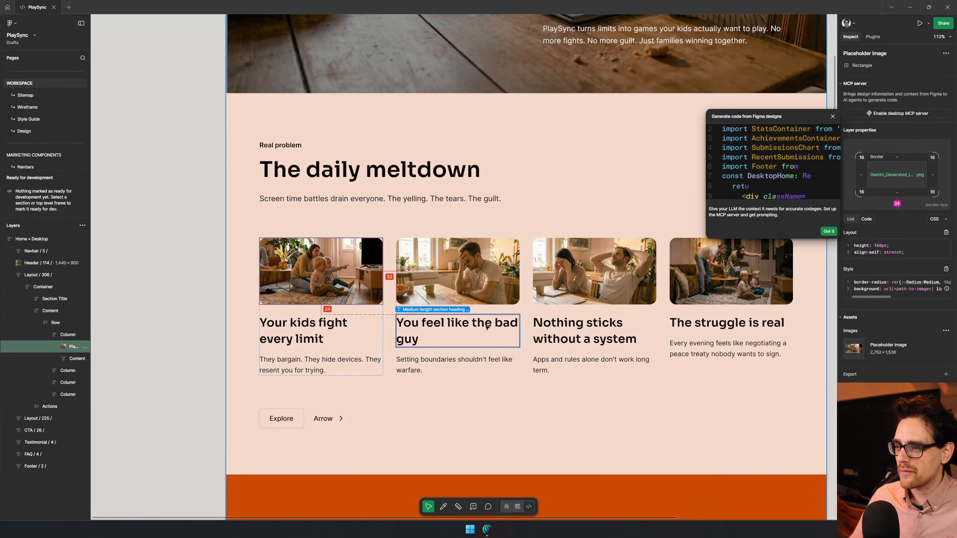
scroll(467, 280, down, 3)
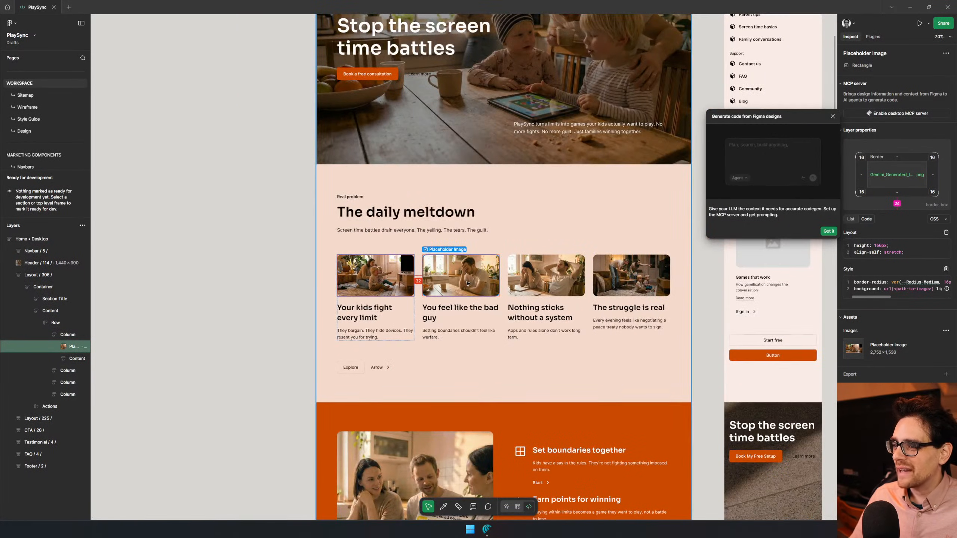
click(467, 280)
scroll(467, 280, up, 3)
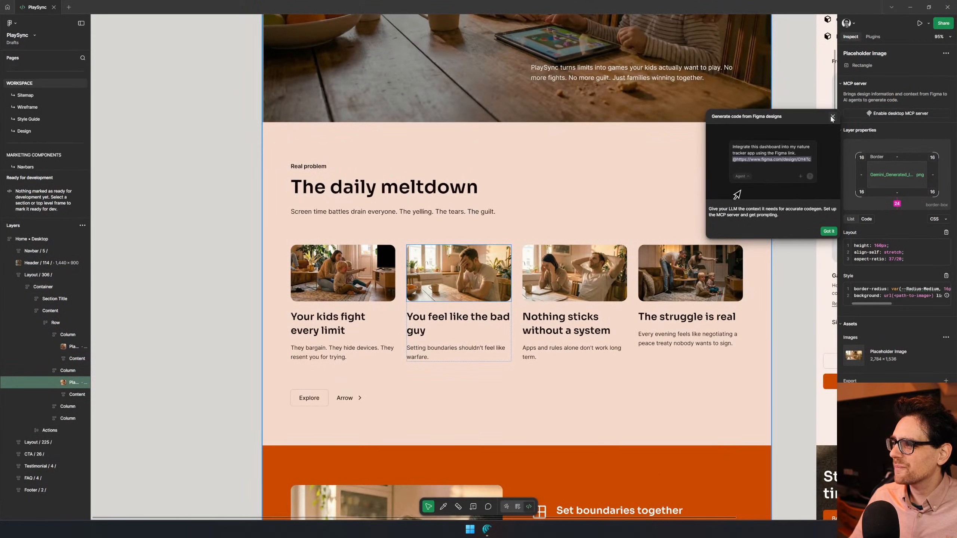
- Dismiss the "Generate code from Figma designs" notice and clear the canvas selection
click(832, 116)
drag(689, 172, 630, 259)
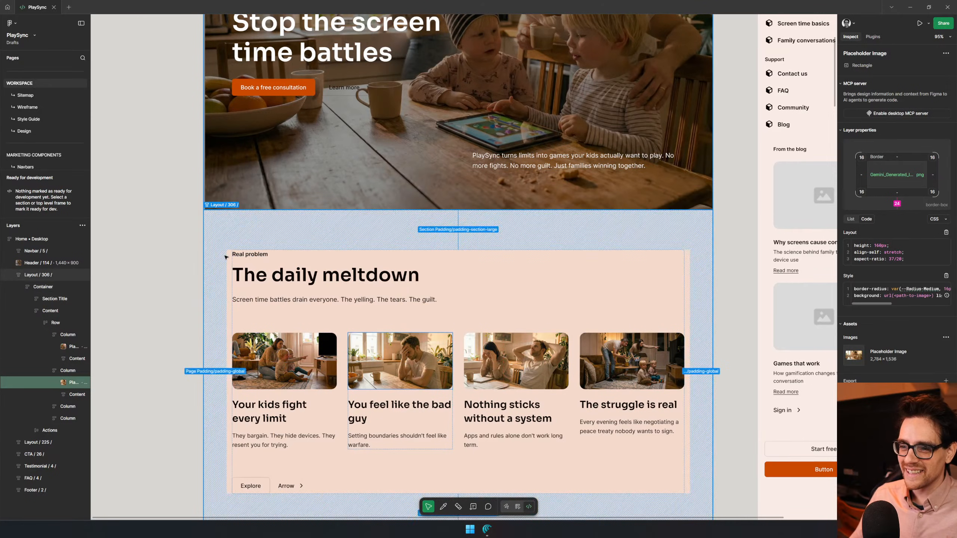
click(170, 266)
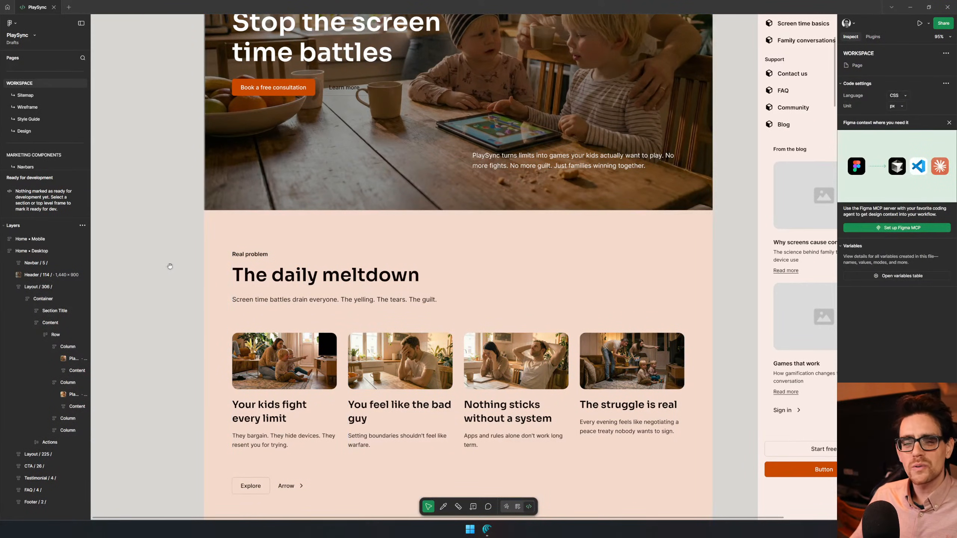
- Examine the images above "You feel like the bad guy" and "Your kids fight every limit" up close
scroll(170, 271, down, 3)
scroll(169, 278, up, 2)
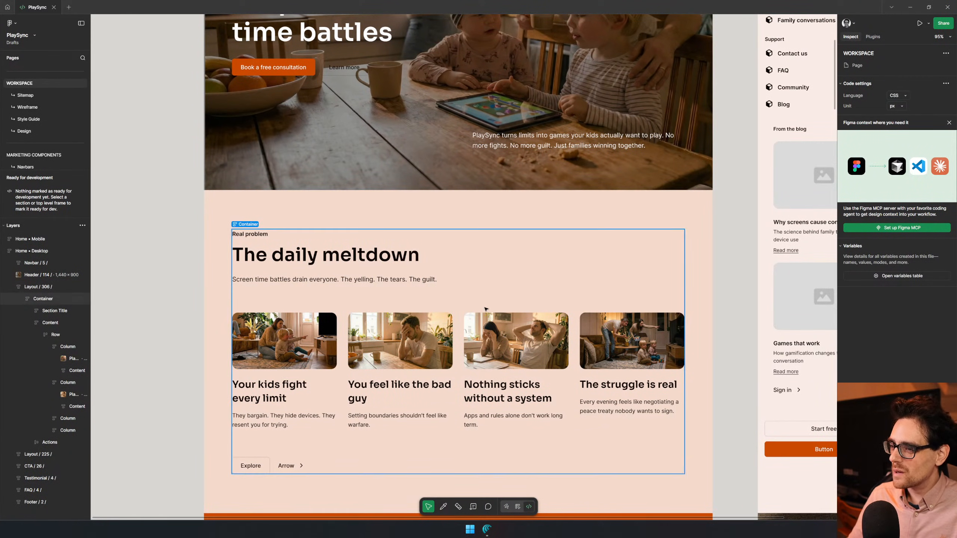
scroll(418, 339, up, 5)
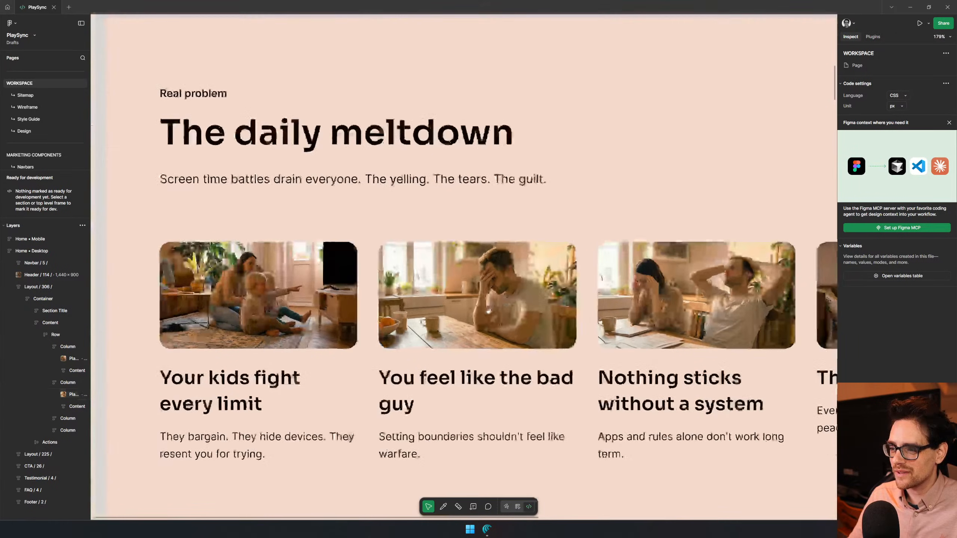
click(532, 309)
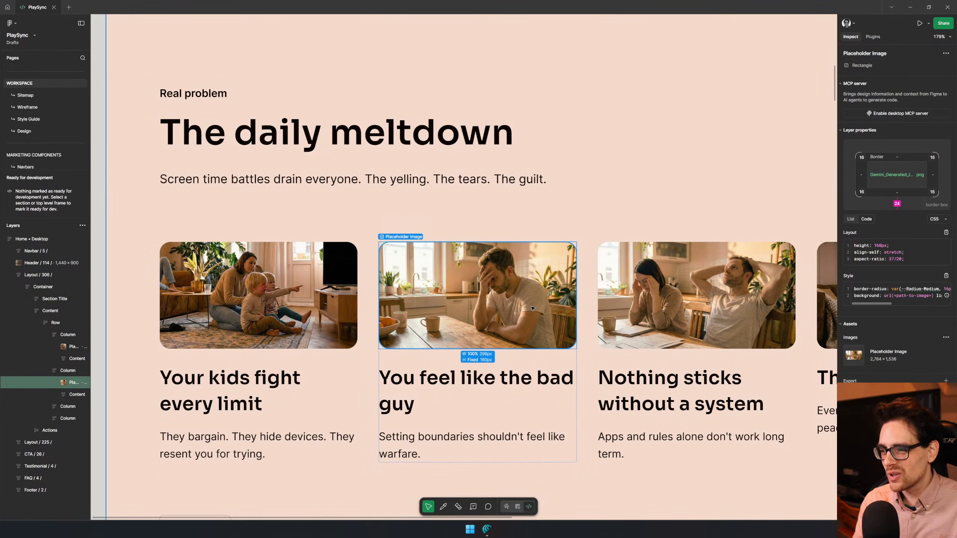
scroll(492, 311, up, 10)
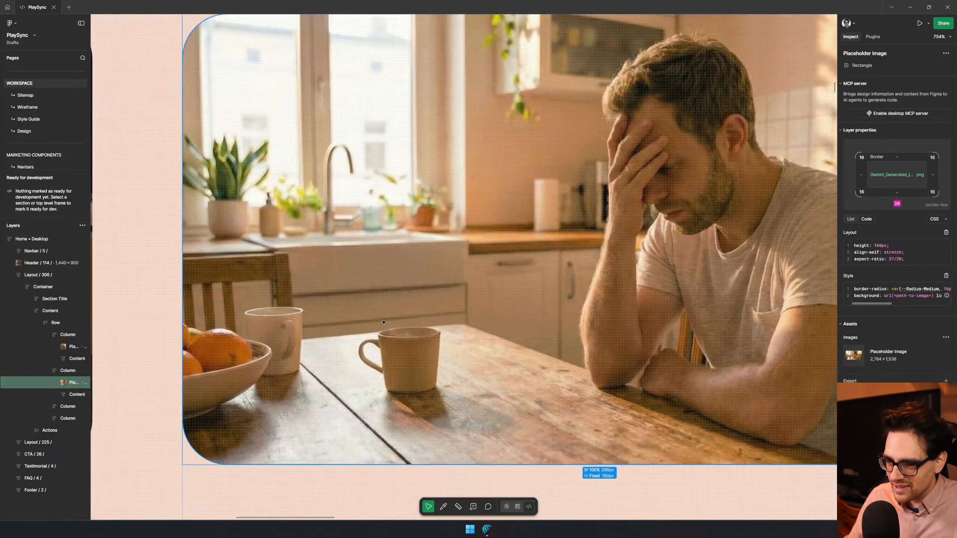
scroll(383, 322, down, 5)
scroll(708, 250, left, 5)
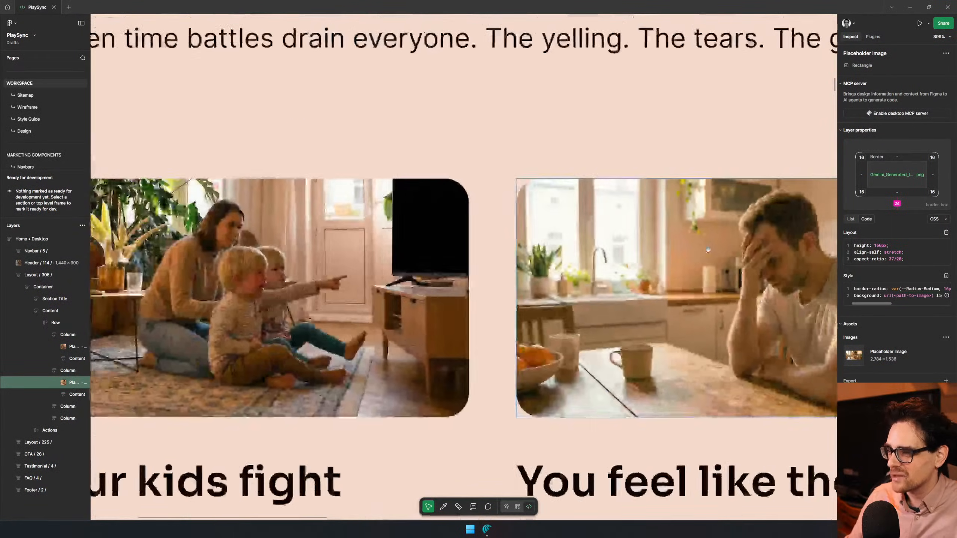
scroll(442, 340, left, 5)
scroll(441, 341, down, 1)
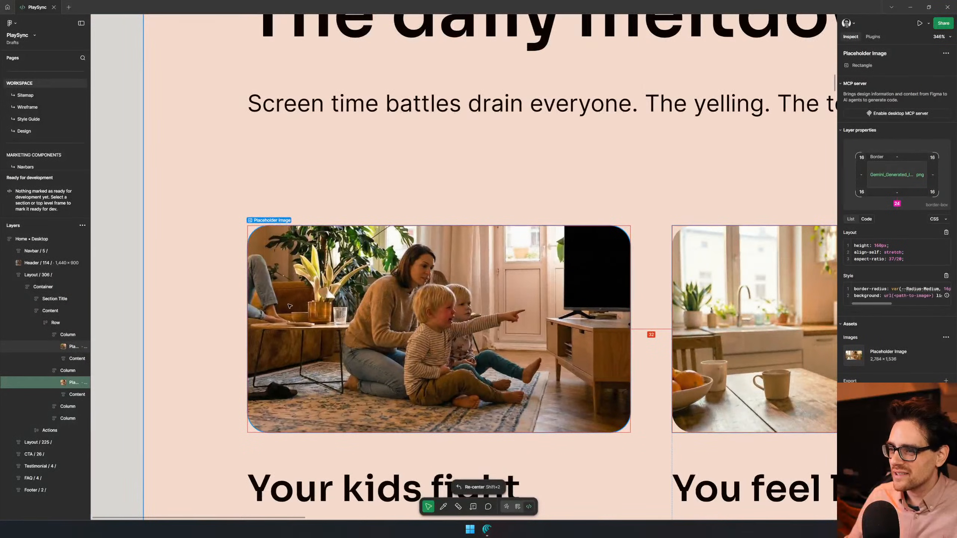
scroll(286, 317, down, 1)
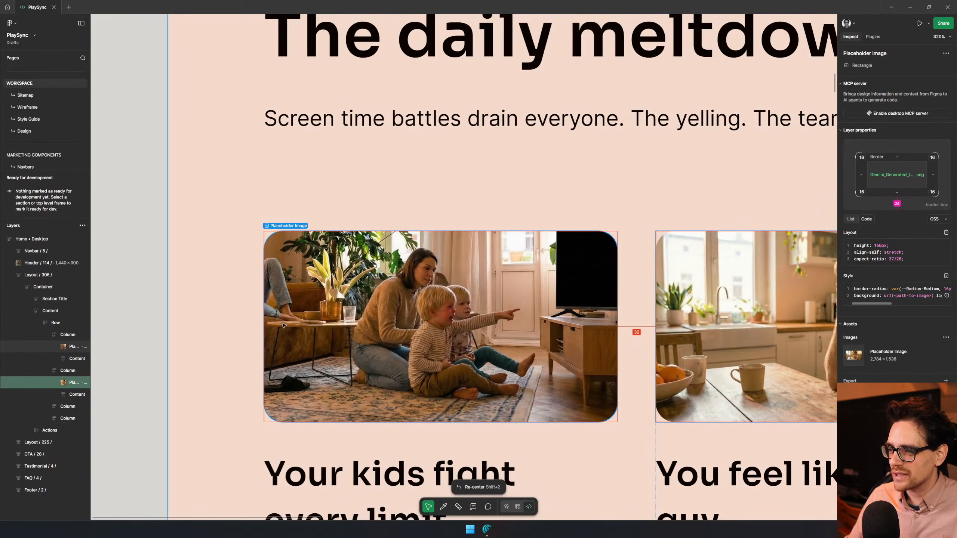
- Compare the image above "Nothing sticks without a system" with the neighbouring card images for consistent people and setting
scroll(547, 368, right, 10)
scroll(306, 340, left, 2)
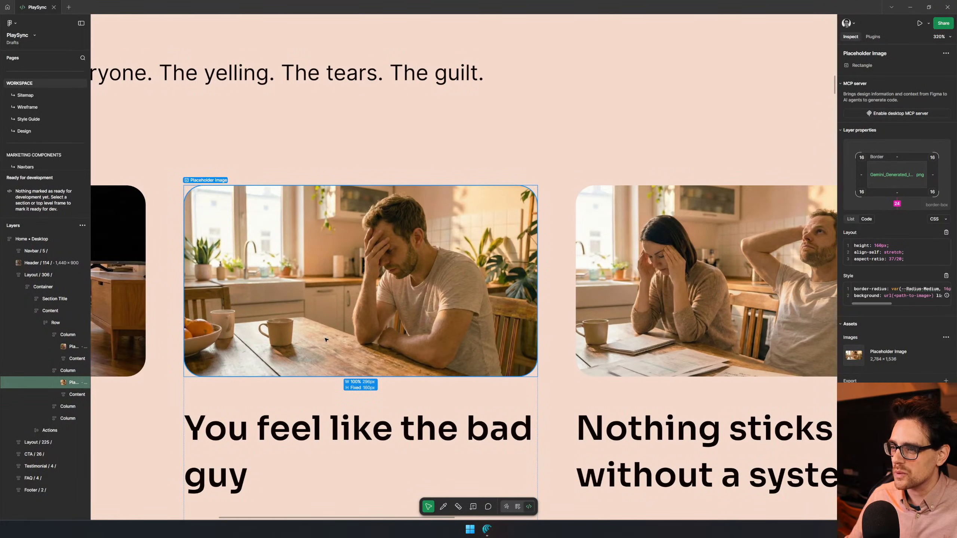
scroll(326, 339, right, 10)
scroll(326, 339, down, 1)
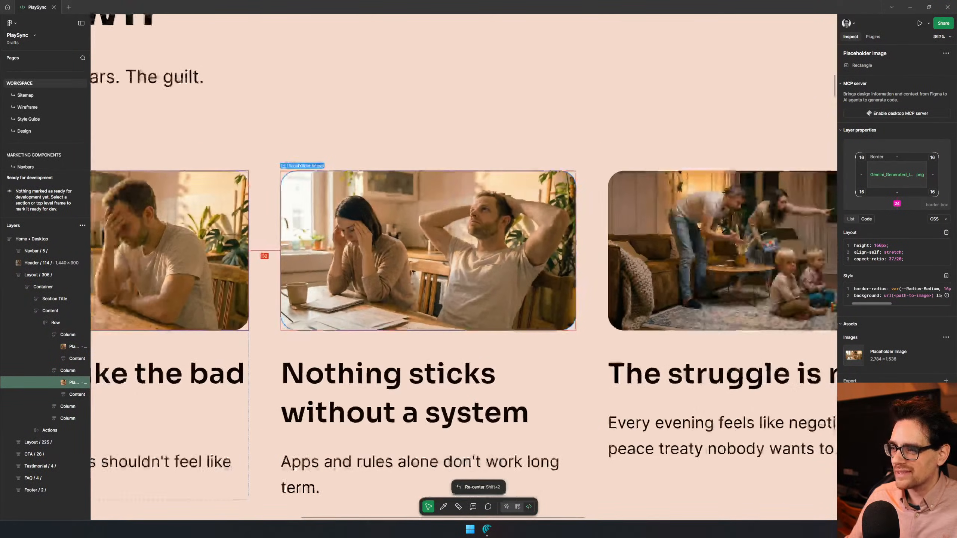
scroll(500, 300, down, 4)
scroll(499, 300, left, 5)
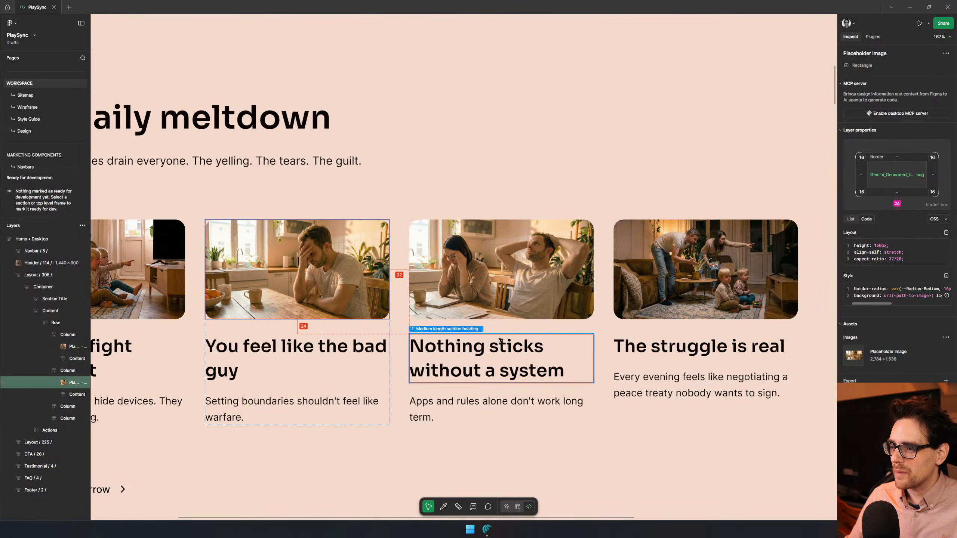
scroll(554, 250, down, 4)
- Examine the details of the image above "The struggle is real" and review it together with the whole card row
click(652, 254)
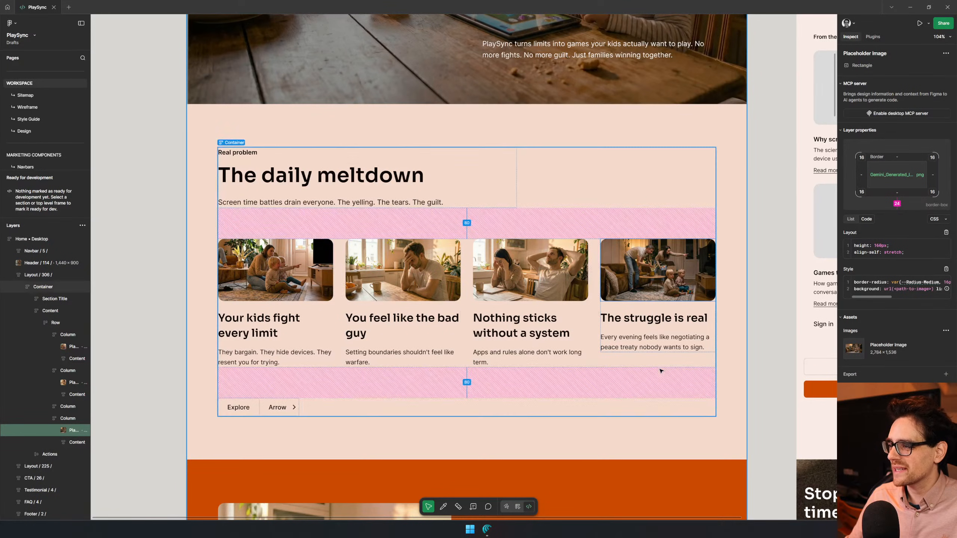
scroll(694, 285, up, 10)
scroll(695, 285, down, 3)
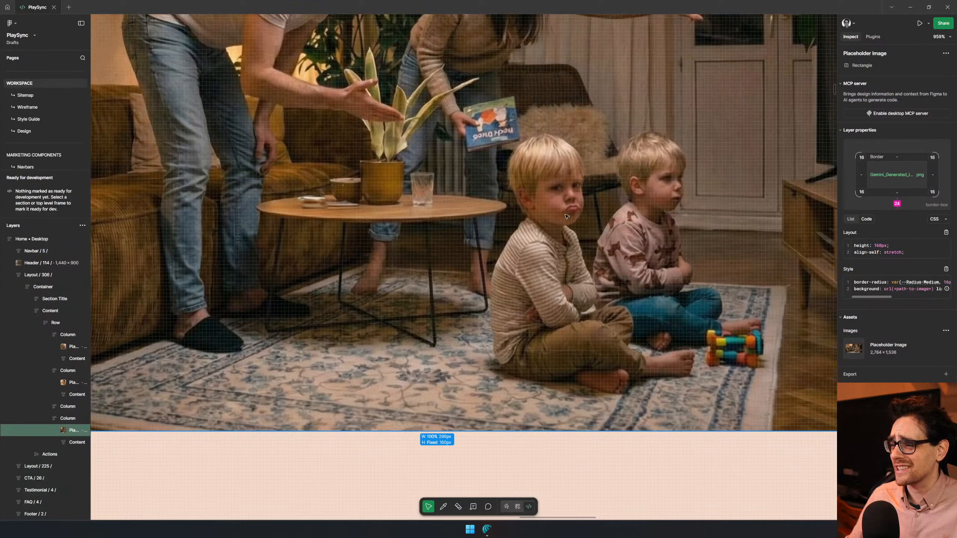
drag(566, 217, 506, 316)
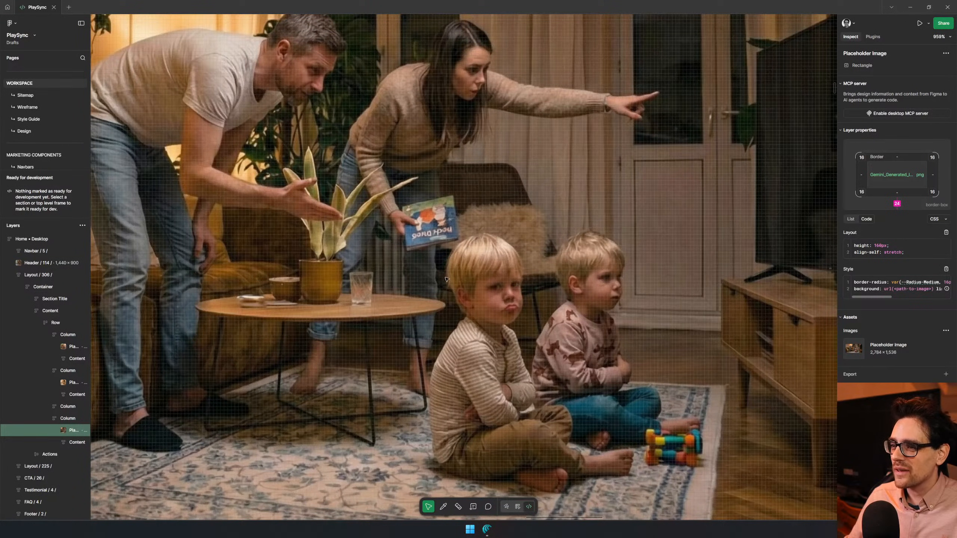
scroll(433, 219, up, 2)
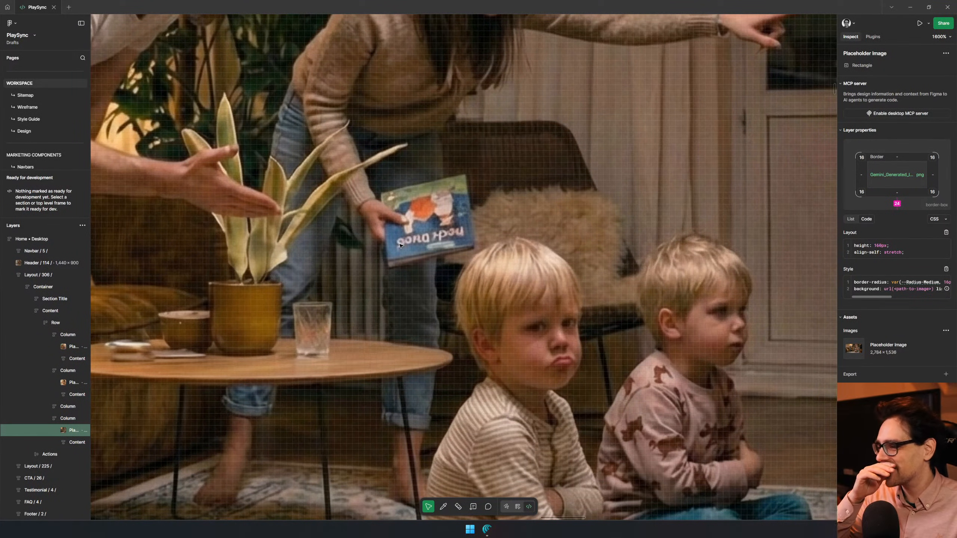
scroll(411, 253, down, 10)
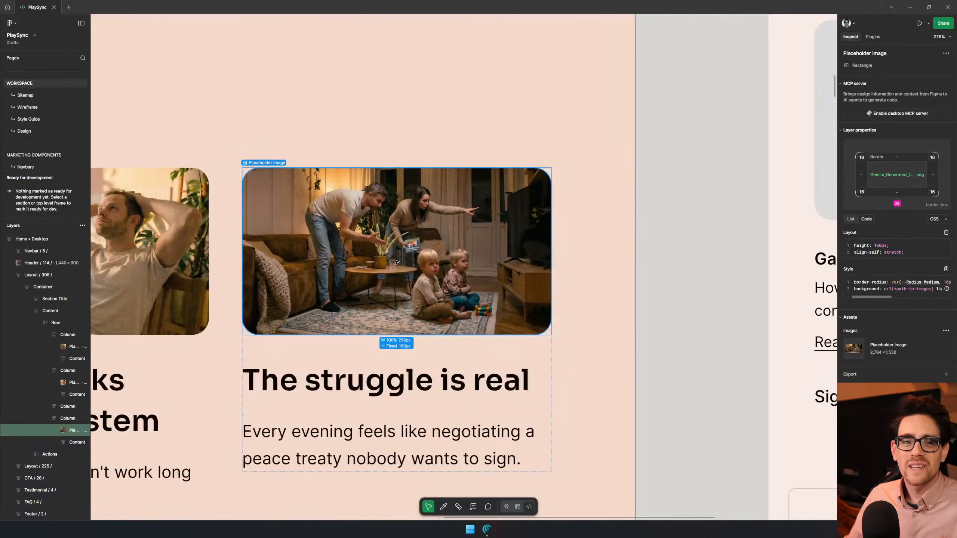
drag(396, 262, 515, 246)
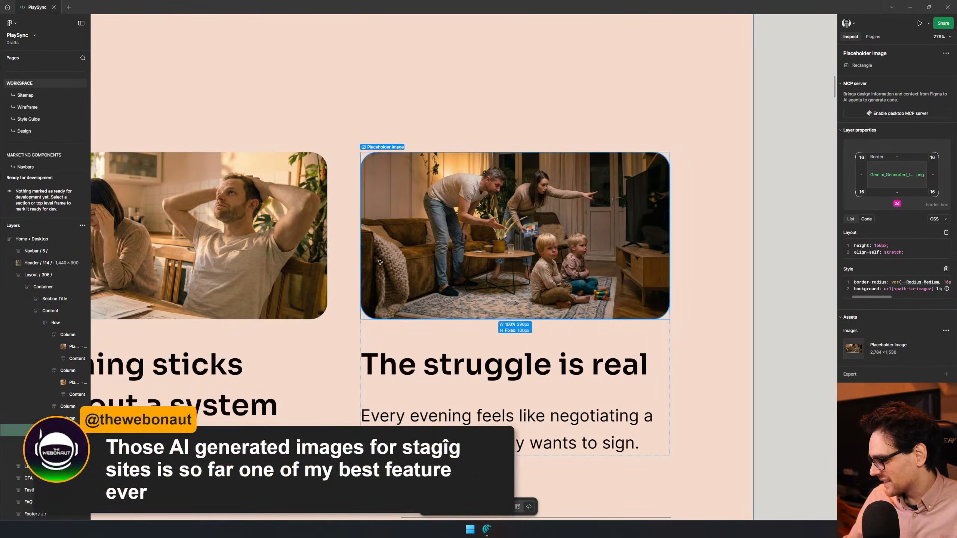
scroll(341, 252, down, 3)
scroll(262, 267, down, 4)
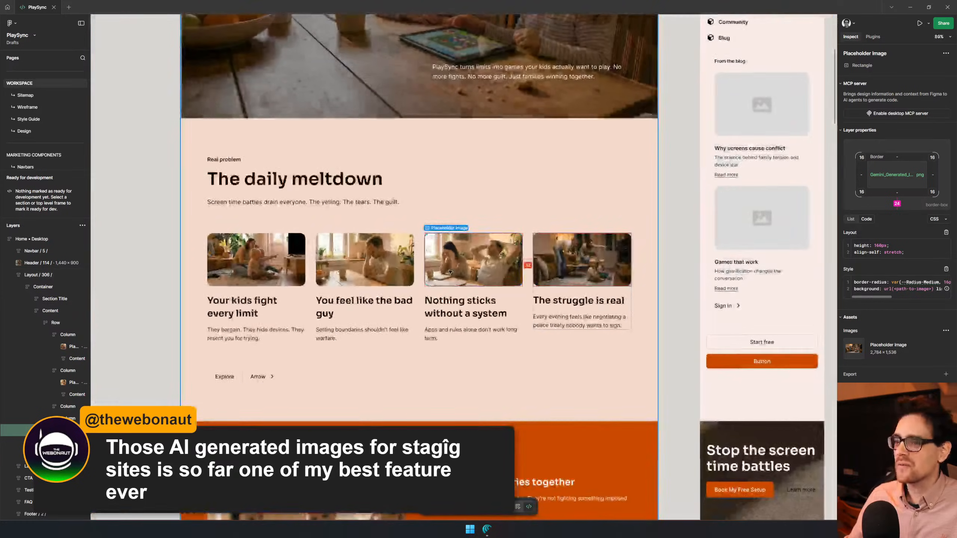
- Review the "Stop the screen time battles" hero image together with "The daily meltdown" card row on the desktop homepage
scroll(433, 515, up, 5)
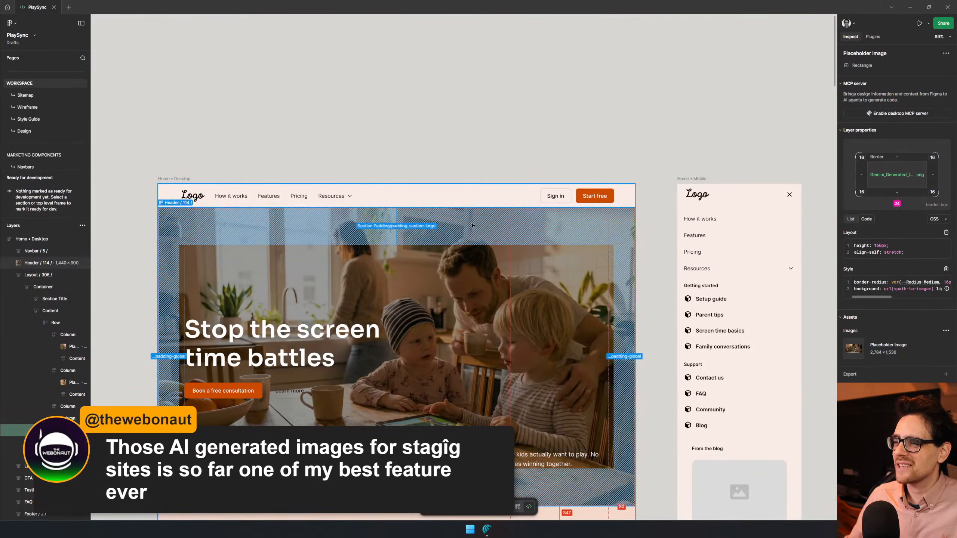
scroll(415, 264, down, 5)
scroll(448, 143, down, 5)
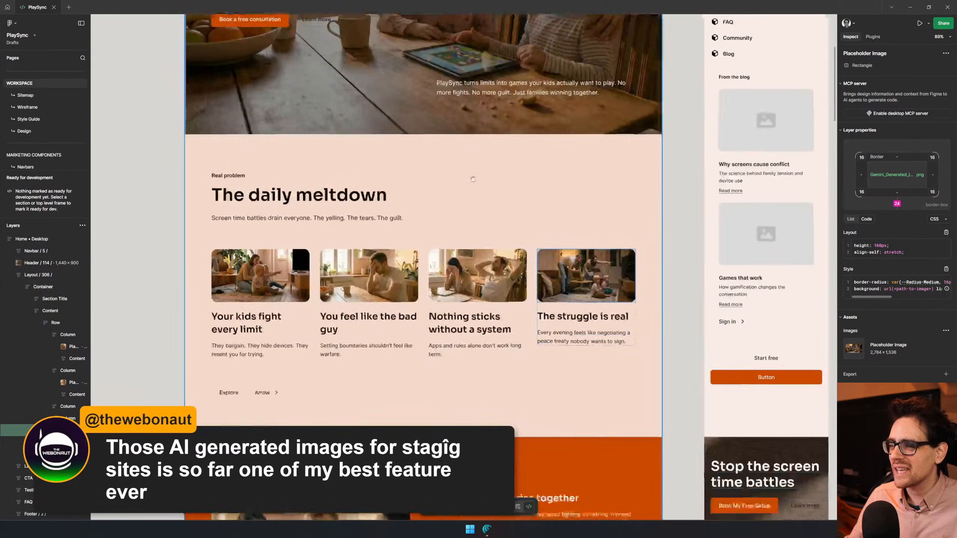
scroll(449, 143, down, 5)
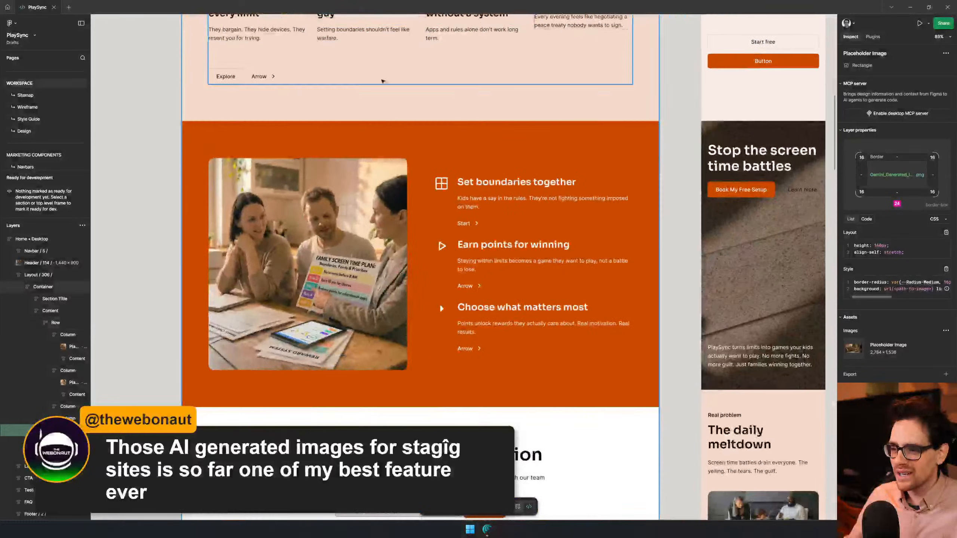
- Examine the image beside "Set boundaries together" up close, including the Family Screen Time Plan sheet, and review it within its orange section
scroll(390, 261, up, 4)
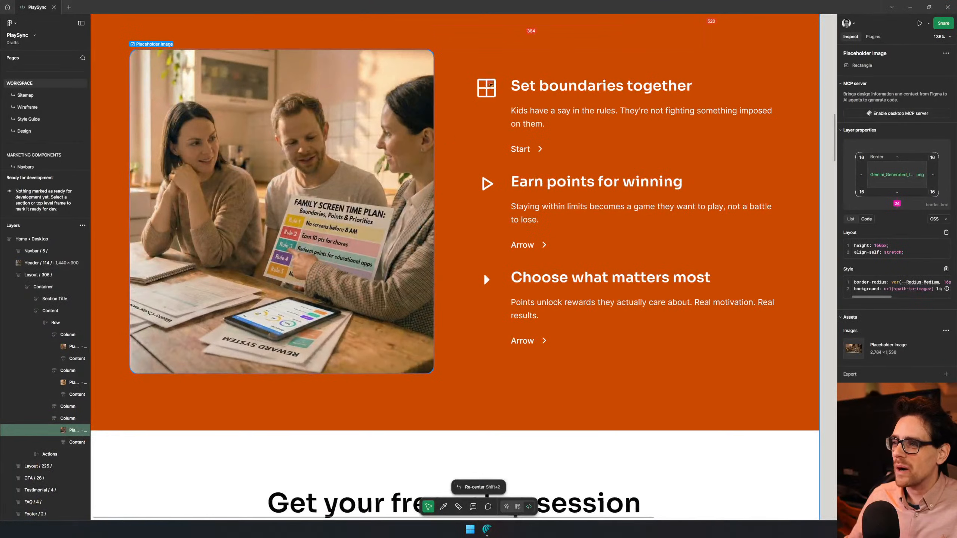
scroll(484, 273, up, 2)
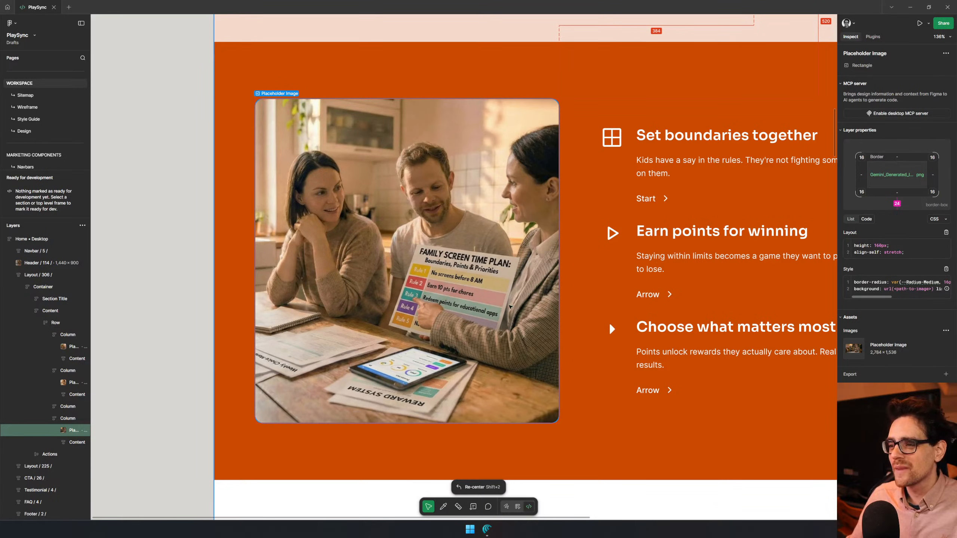
scroll(452, 302, up, 5)
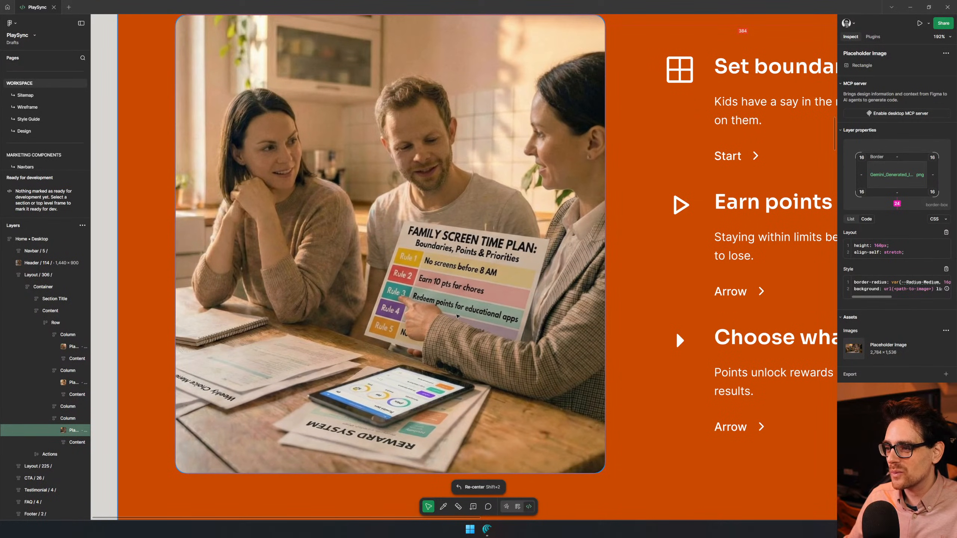
scroll(447, 341, left, 5)
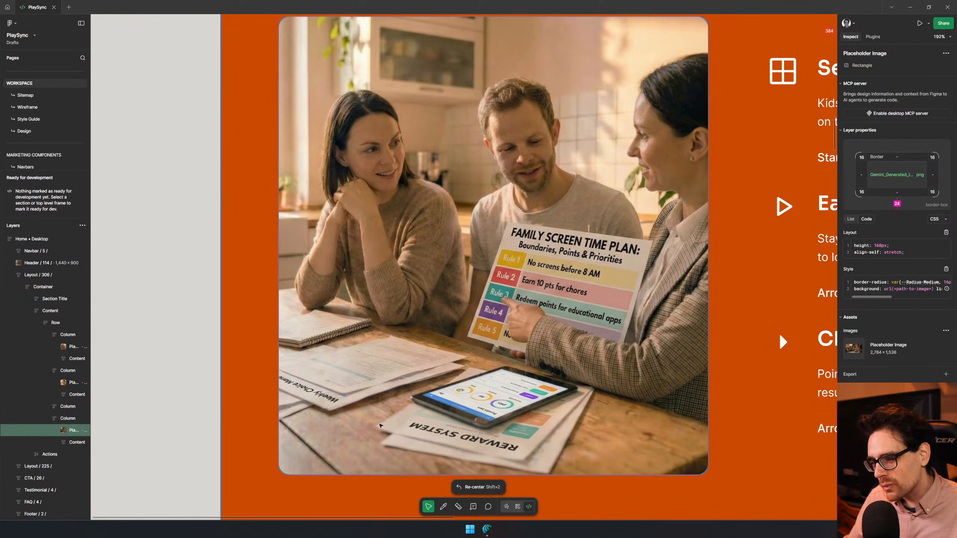
scroll(471, 340, down, 5)
drag(698, 257, 516, 188)
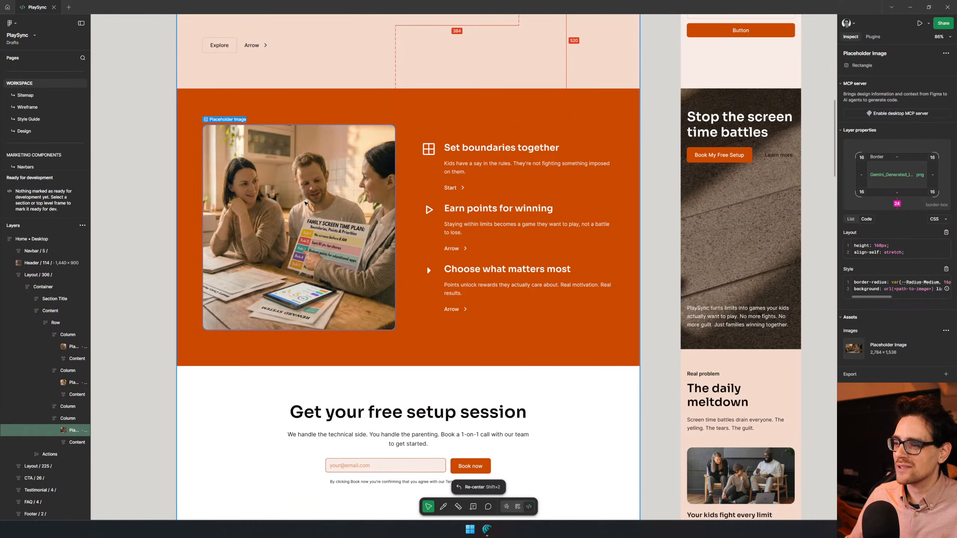
- Examine the mobile homepage's card images, starting with the one above "Your kids fight every limit", to compare them with the desktop images
scroll(263, 201, down, 3)
scroll(441, 326, down, 10)
drag(572, 219, 470, 268)
scroll(641, 188, up, 5)
scroll(531, 118, up, 5)
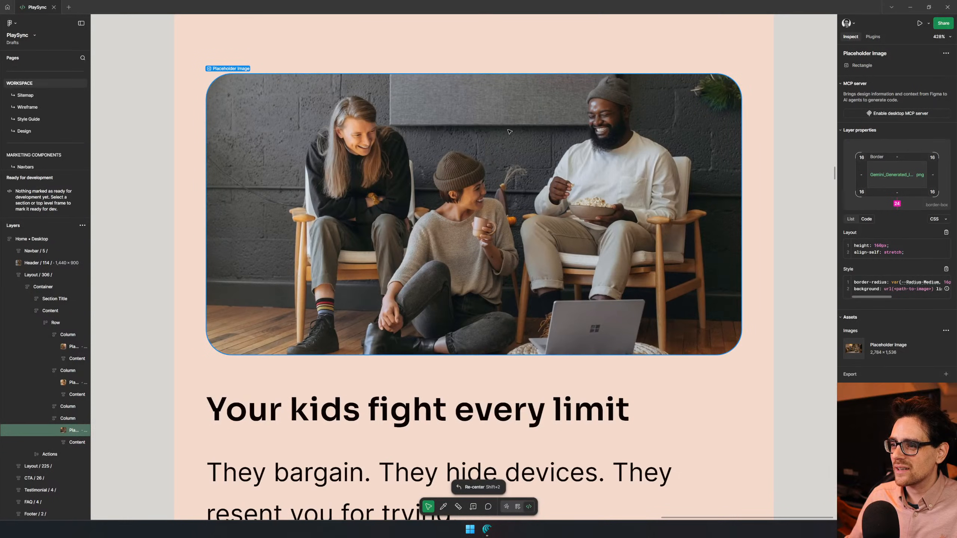
scroll(510, 132, down, 5)
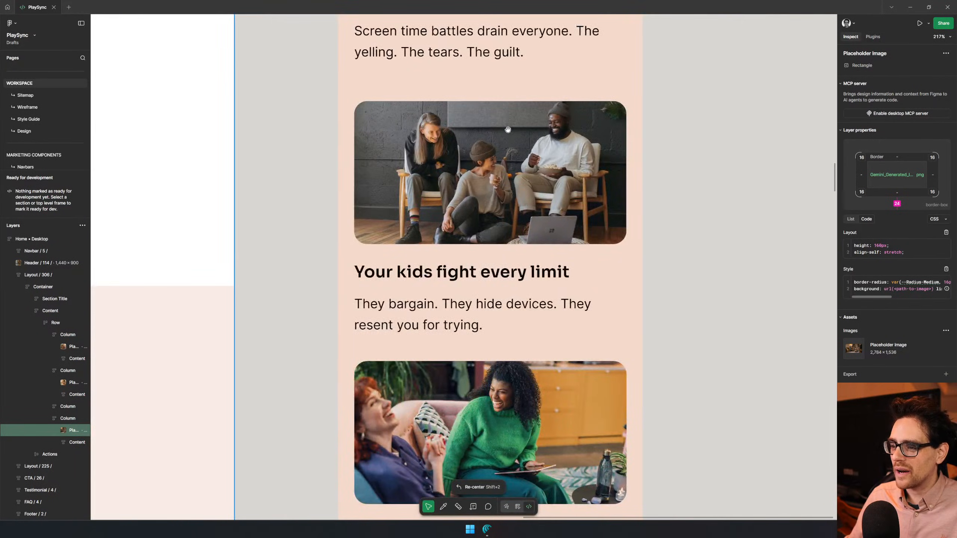
scroll(489, 137, down, 5)
drag(332, 172, 511, 180)
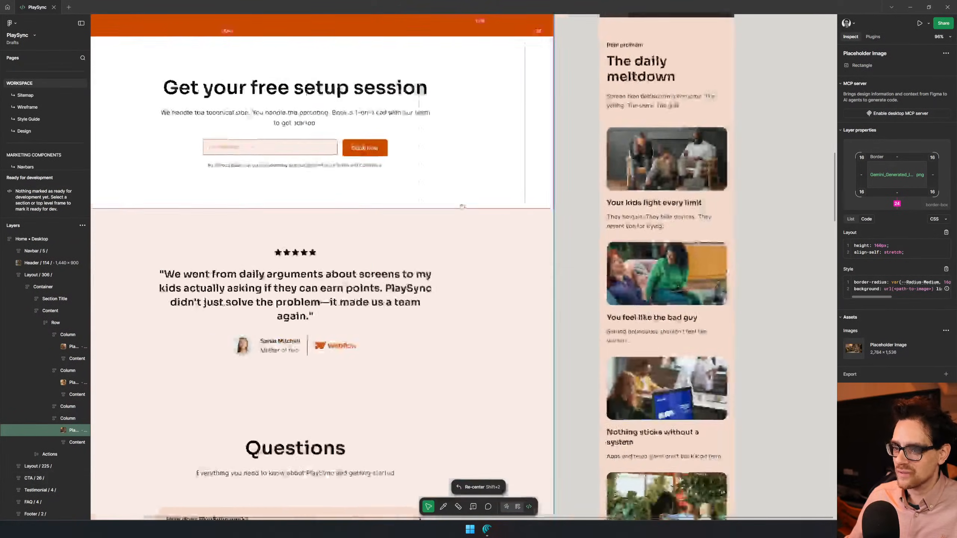
- Look over the desktop and mobile homepage frames side by side to judge the images within the overall design
drag(444, 329, 560, 231)
scroll(554, 232, down, 5)
drag(570, 286, 605, 13)
drag(595, 132, 525, 496)
drag(522, 88, 505, 358)
drag(501, 98, 464, 315)
scroll(464, 199, down, 10)
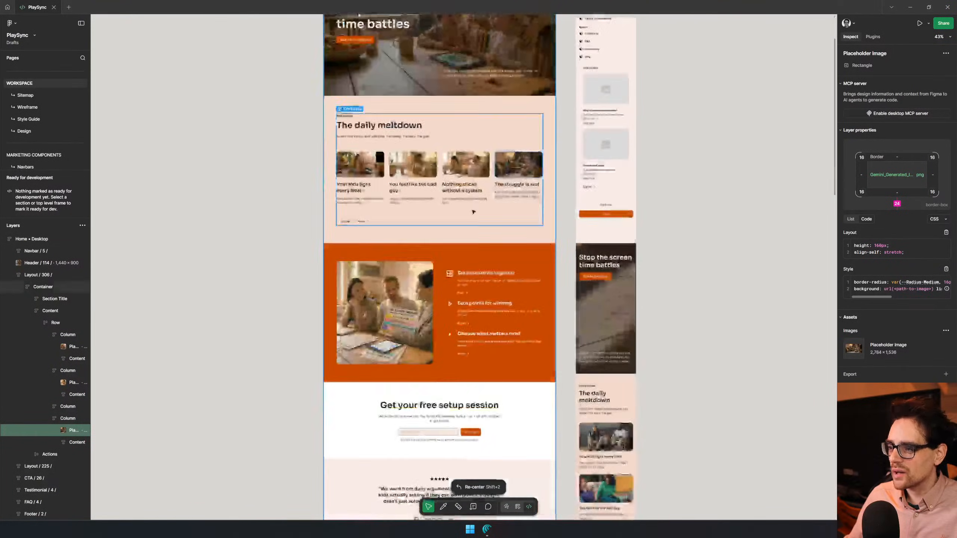
- Review the testimonial, Questions and footer sections of the desktop and mobile homepages and return to the tops of both frames
scroll(519, 291, down, 4)
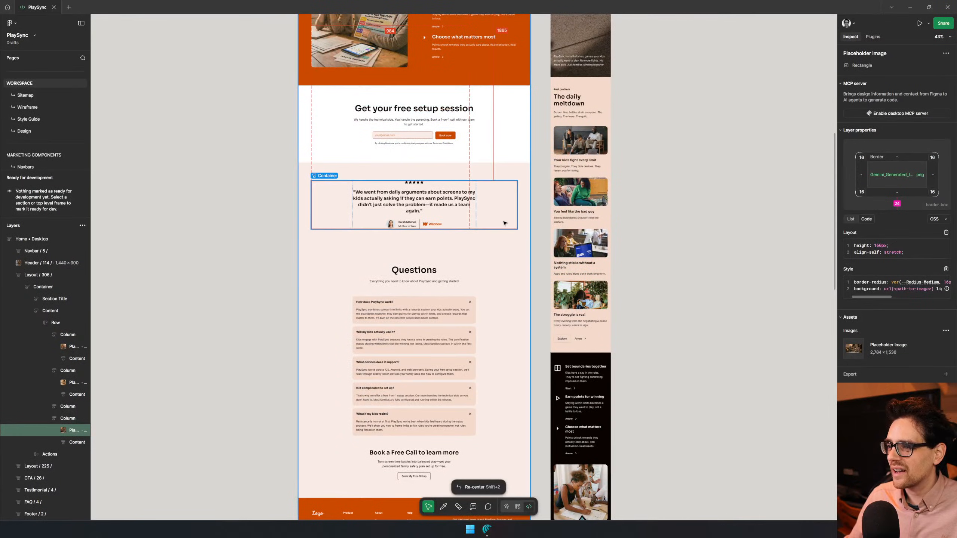
scroll(594, 394, down, 9)
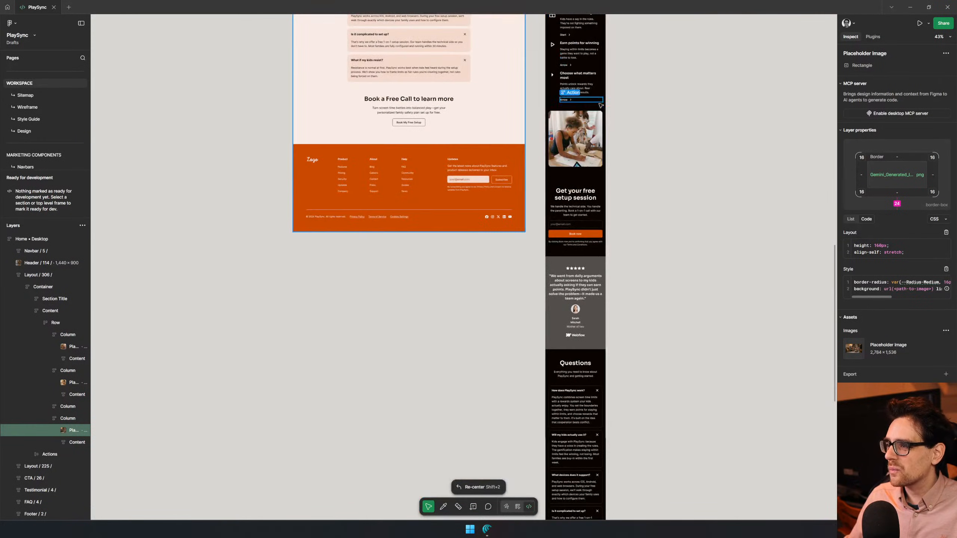
scroll(566, 182, up, 2)
scroll(567, 182, down, 8)
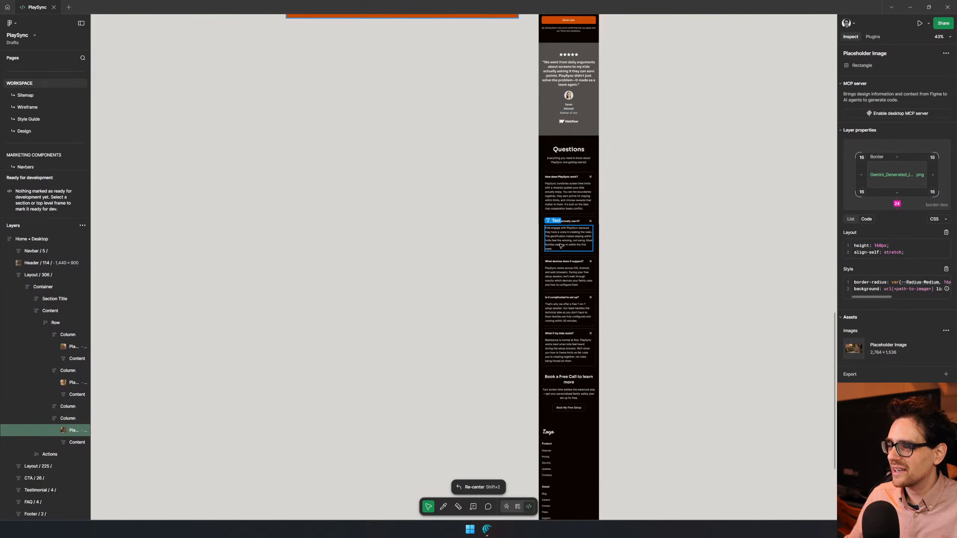
scroll(541, 309, up, 10)
scroll(541, 308, up, 7)
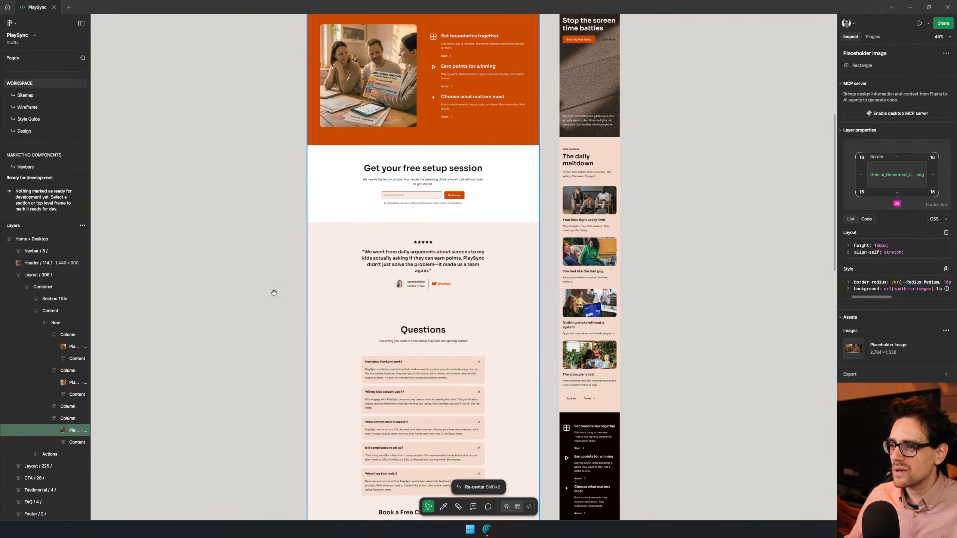
scroll(274, 292, up, 20)
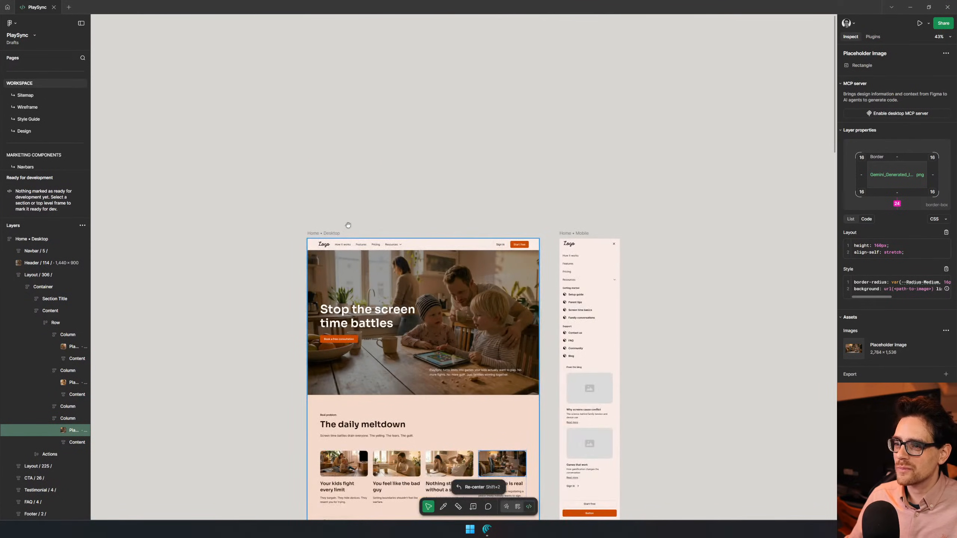
scroll(348, 225, down, 1)
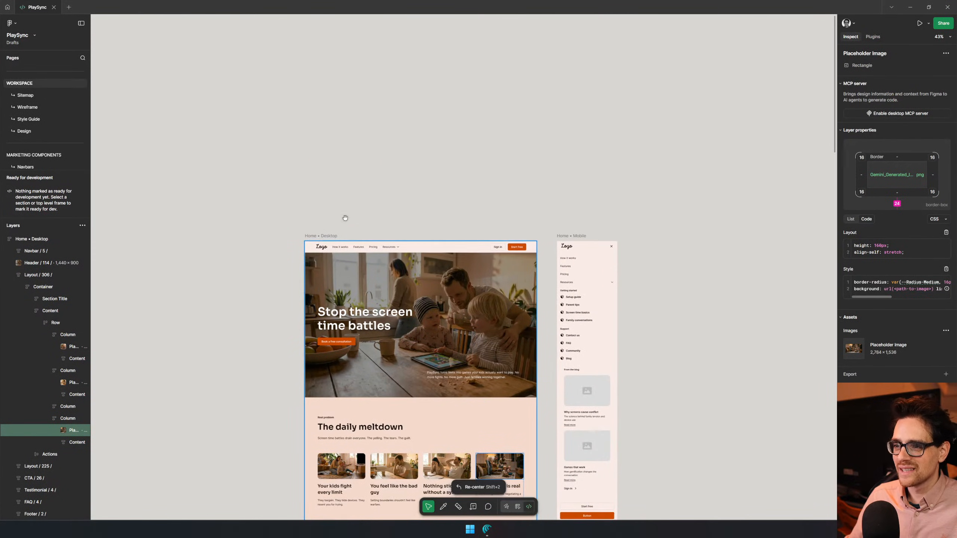
- Clear the canvas selection, and close the Google Gemini tab in the Comet browser
click(381, 197)
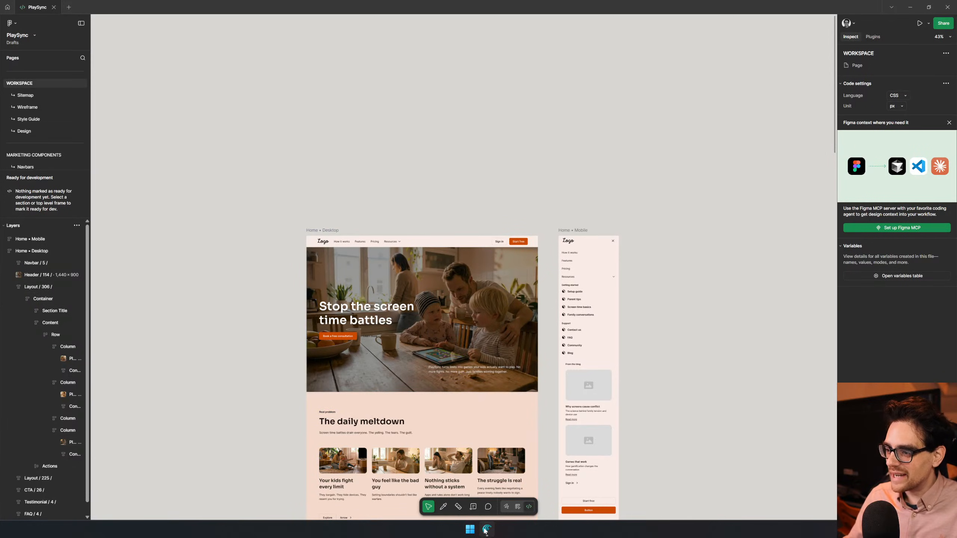
mouse_move(485, 530)
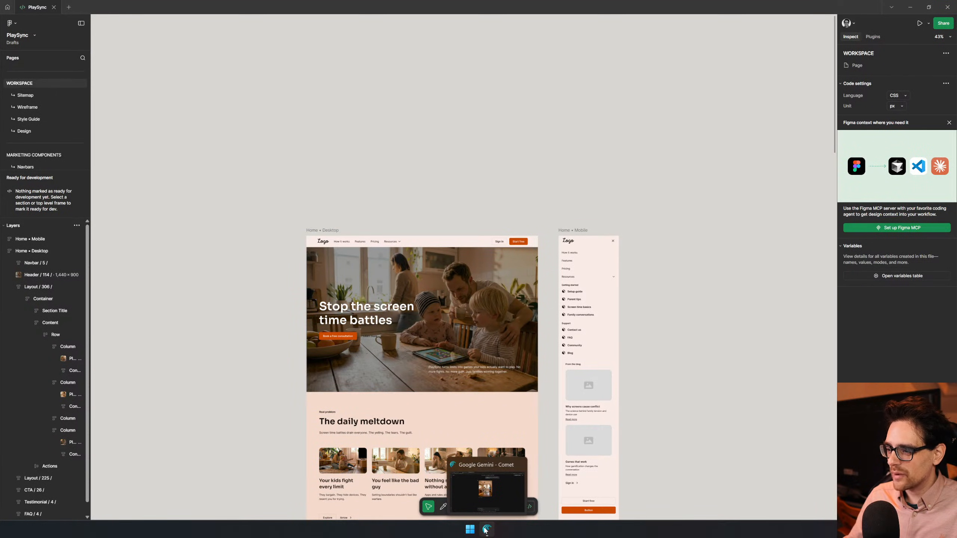
click(493, 499)
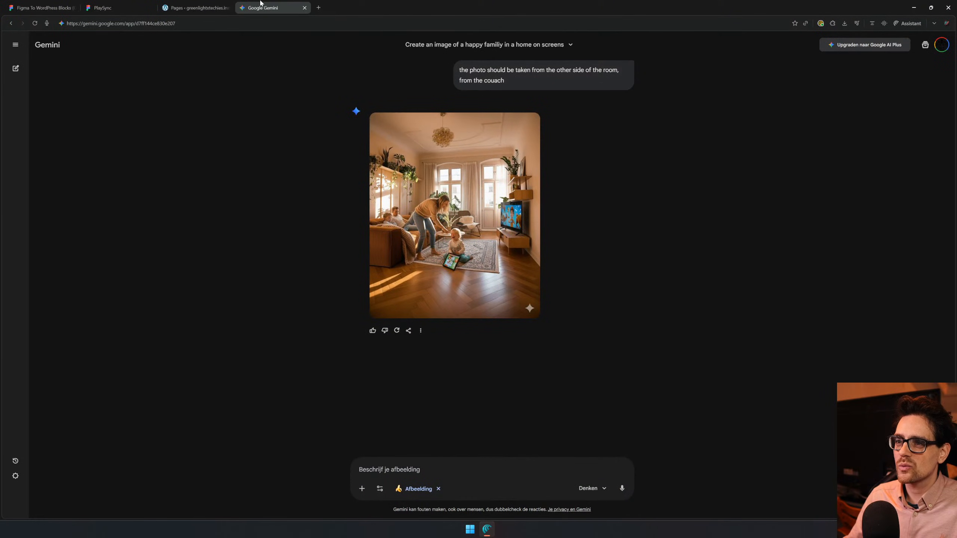
middle_click(263, 12)
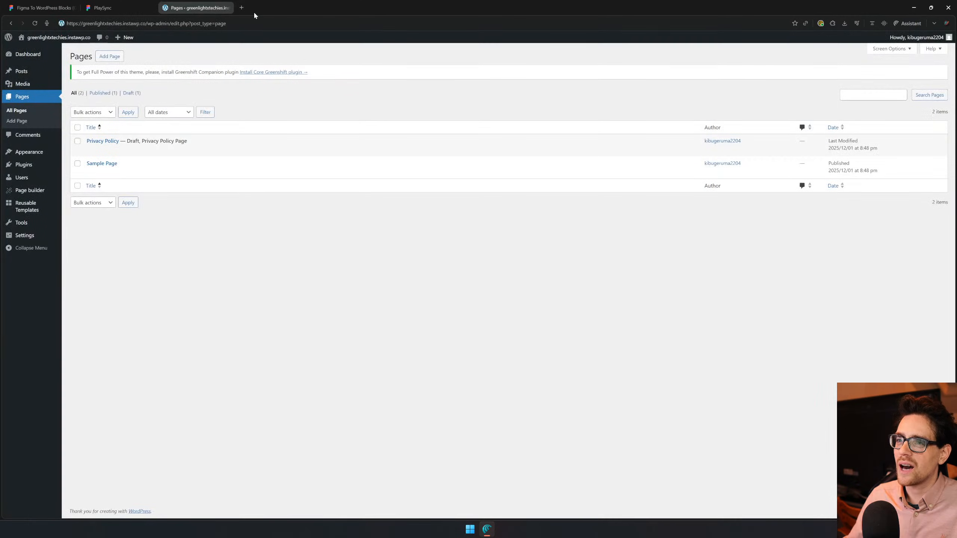
- Open the list of installed WordPress plugins and inspect the "GreenShift - Animation and Page Builder Blocks" entry
click(32, 166)
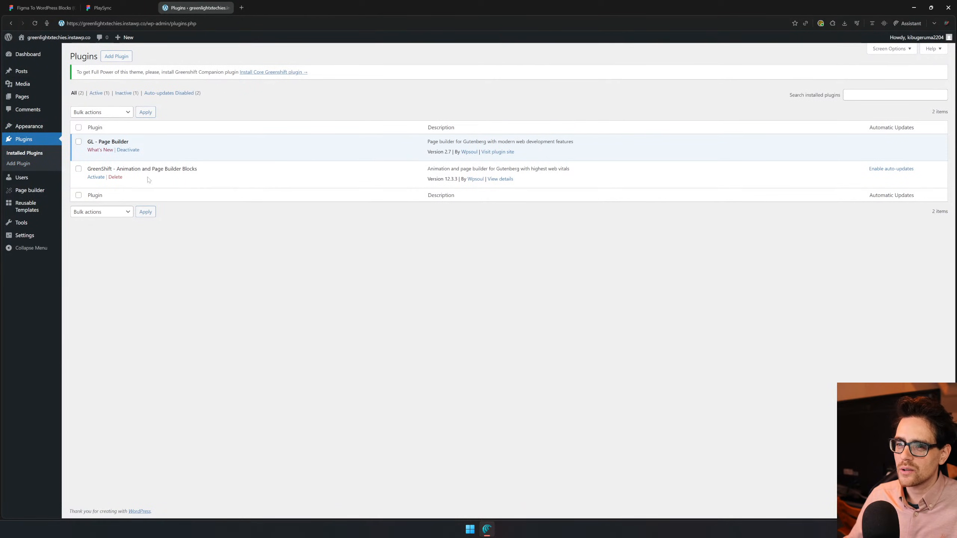
drag(149, 179, 80, 169)
click(179, 260)
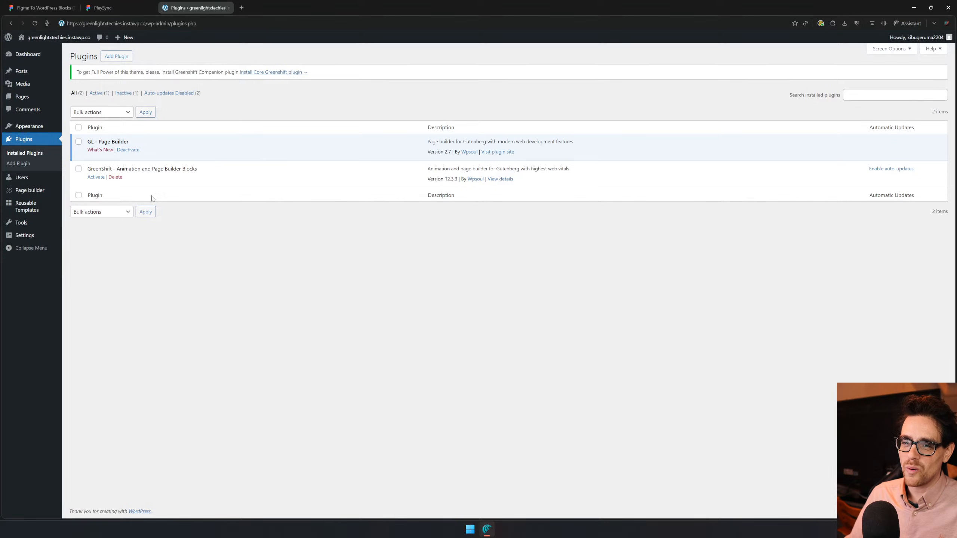
- Open the page builder's Block Manager and examine the simplified panel, block and element variation options for every role from Administrator to Subscriber
click(38, 190)
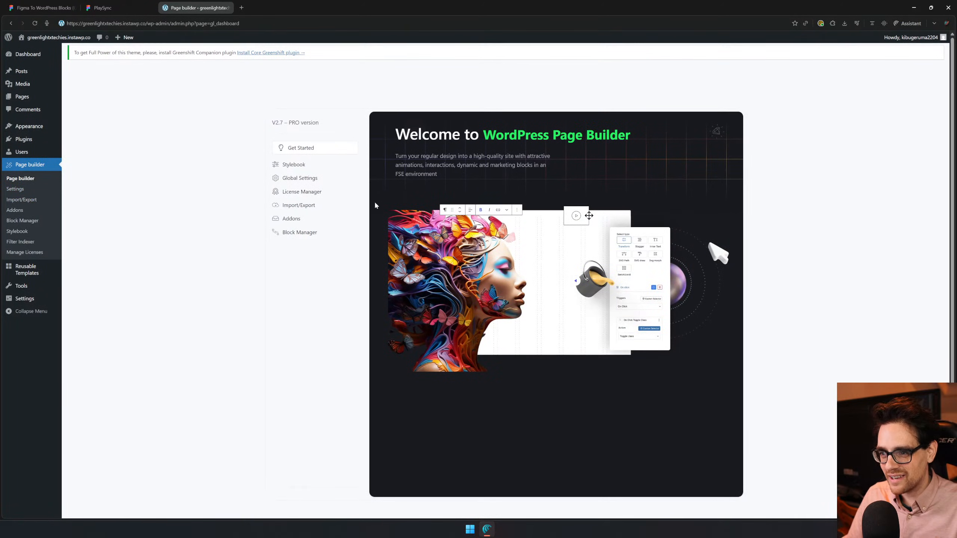
click(314, 234)
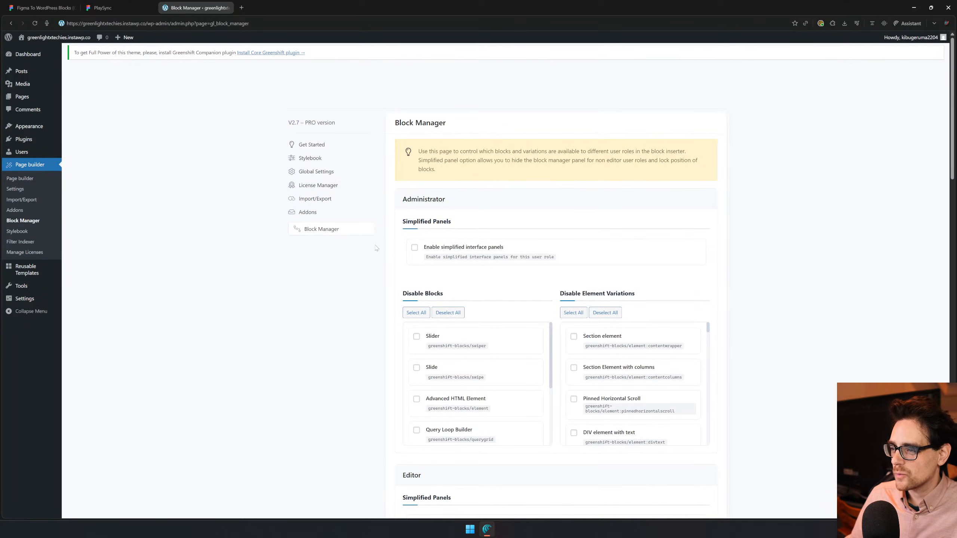
scroll(376, 248, down, 2)
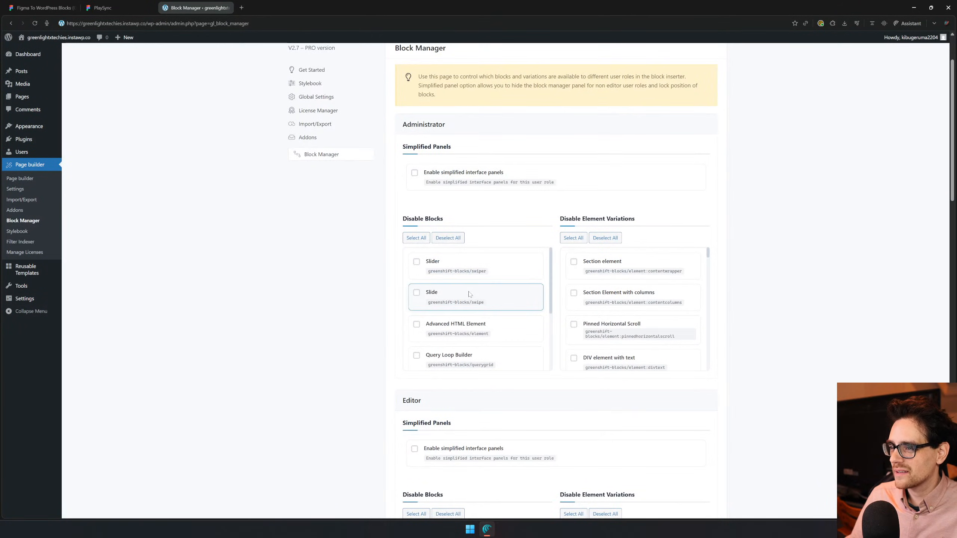
scroll(416, 195, down, 3)
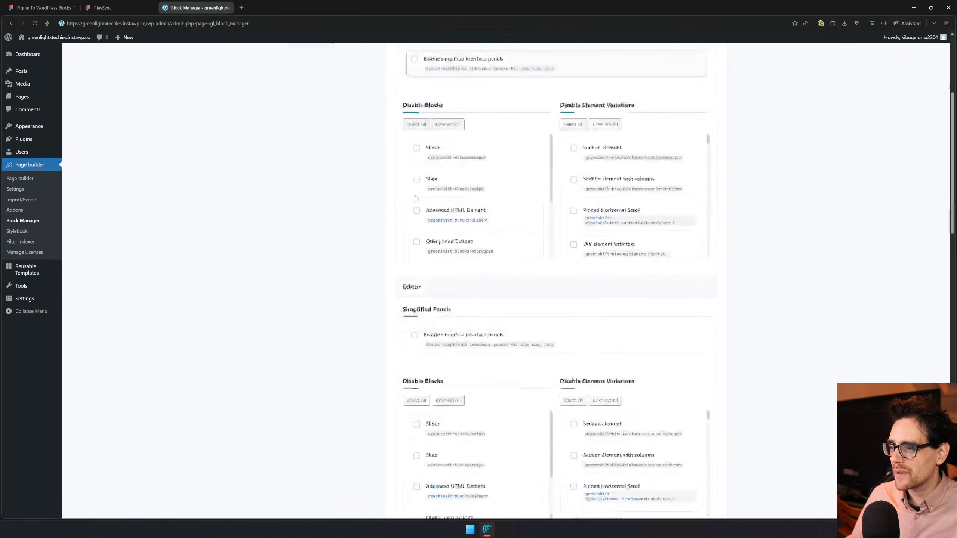
scroll(415, 197, down, 4)
scroll(383, 242, down, 5)
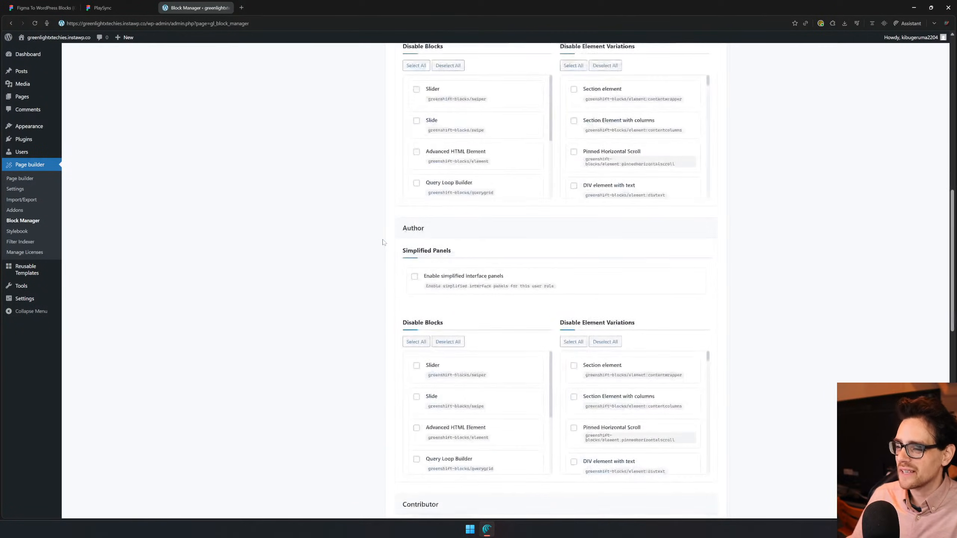
scroll(342, 260, down, 9)
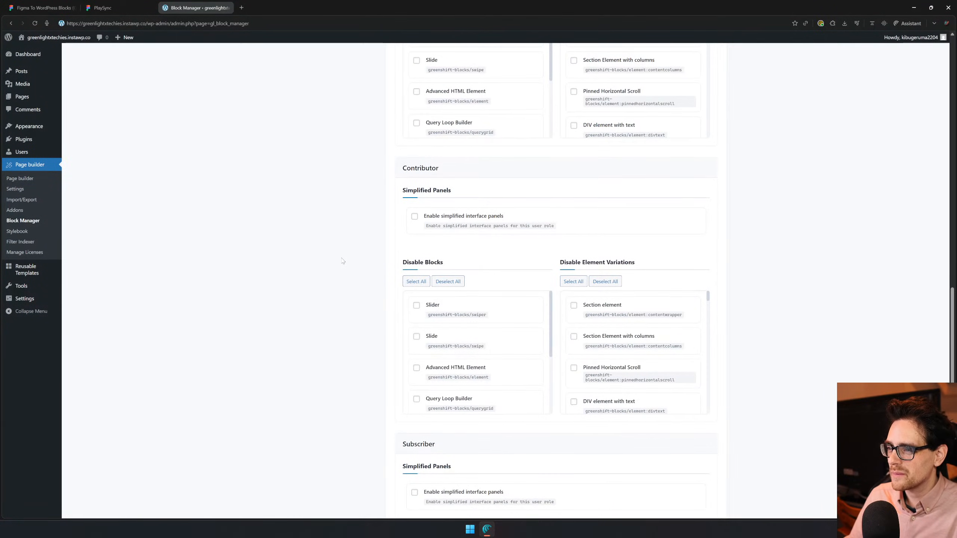
scroll(342, 261, down, 8)
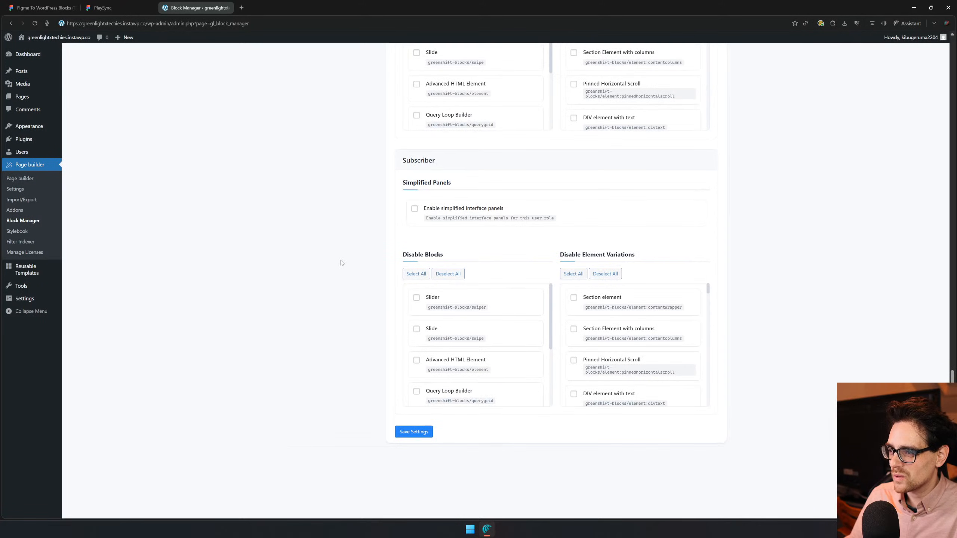
scroll(341, 265, up, 4)
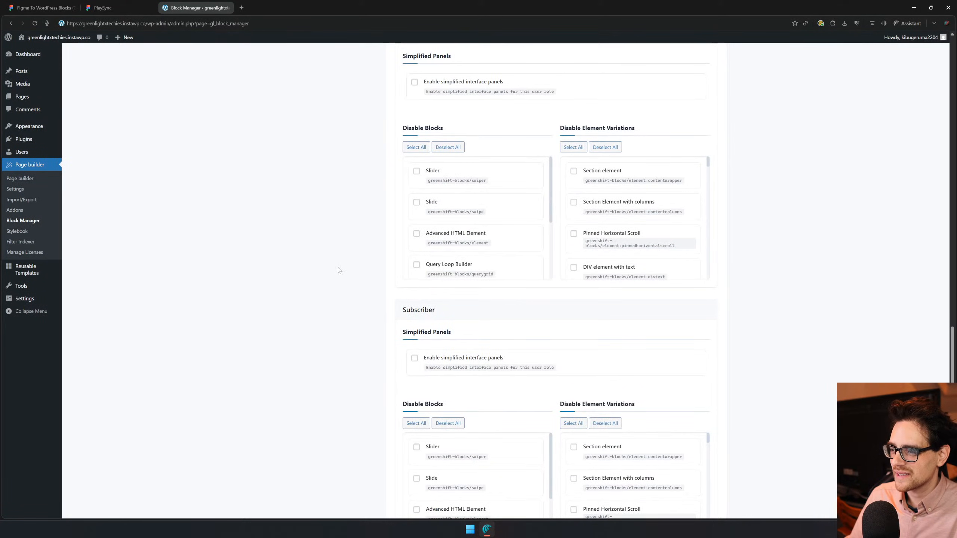
scroll(338, 271, down, 4)
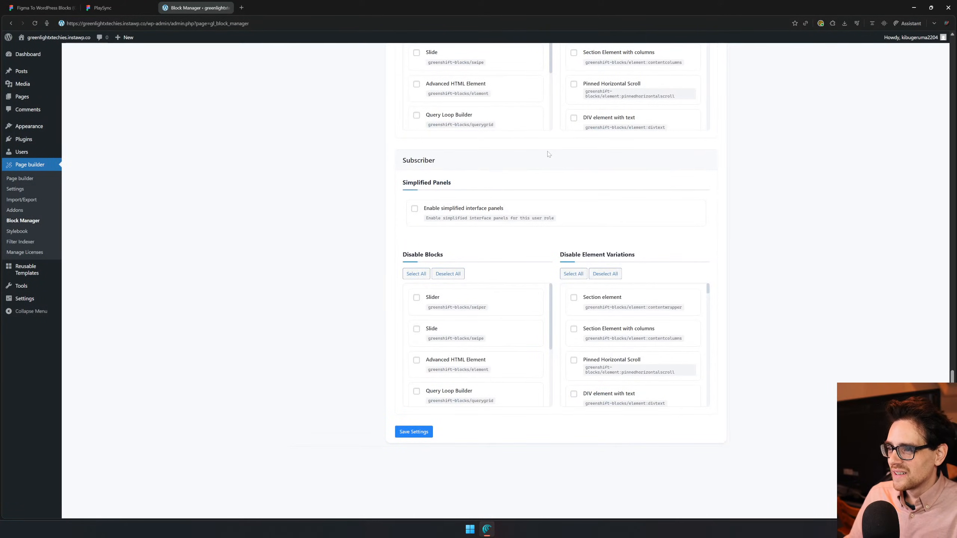
scroll(350, 218, up, 20)
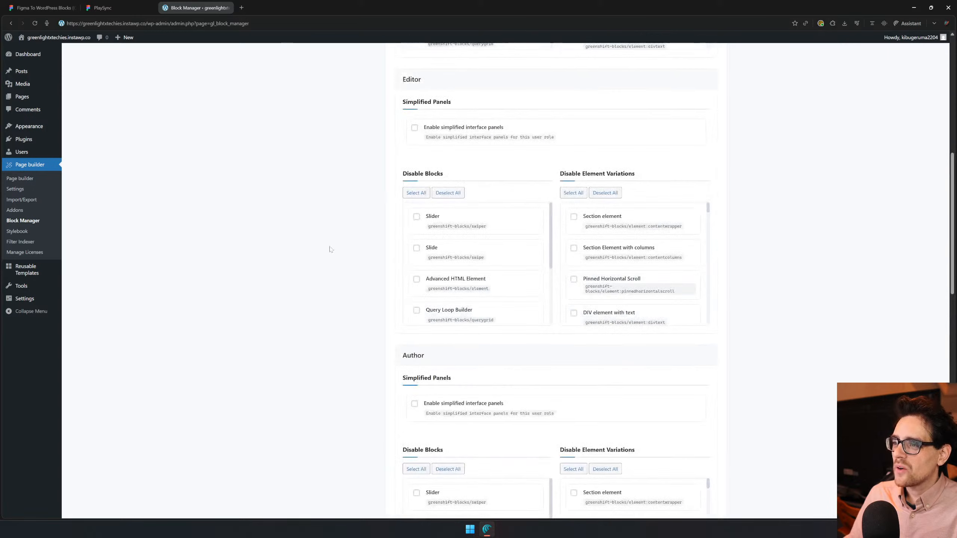
scroll(330, 250, up, 10)
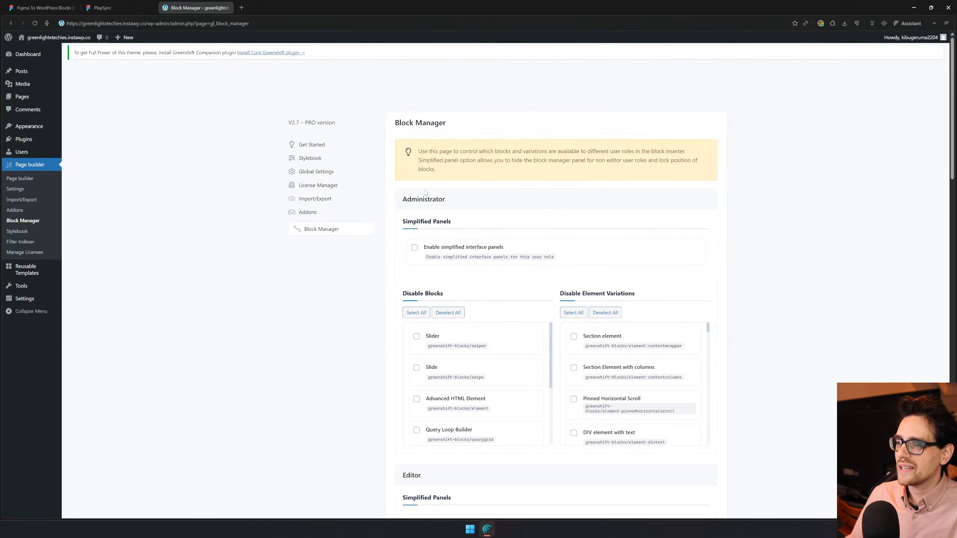
- Examine the Administrator's Disable Blocks and Disable Element Variations lists in the Block Manager, and look over the other roles' sections
drag(402, 199, 488, 247)
click(565, 245)
scroll(597, 206, down, 5)
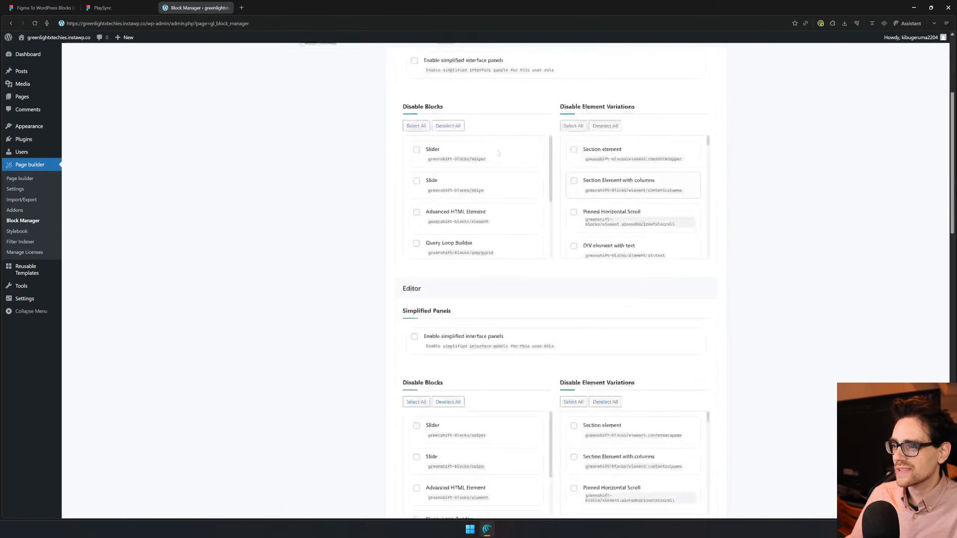
scroll(512, 158, down, 2)
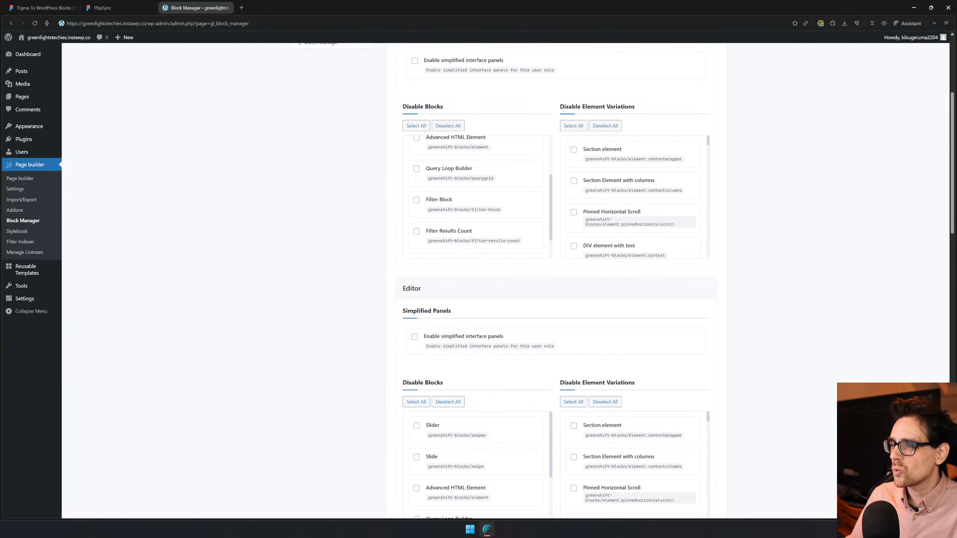
scroll(490, 196, down, 1)
scroll(637, 171, down, 3)
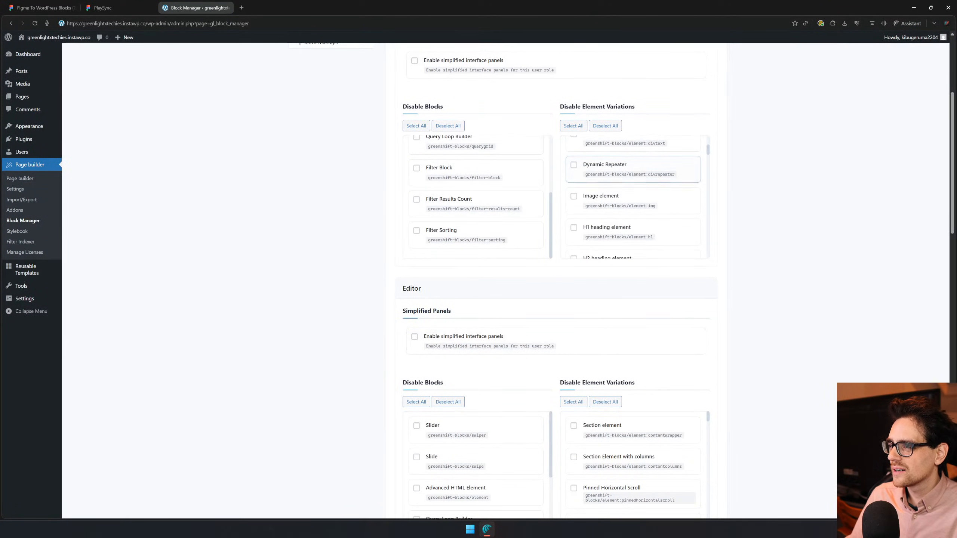
scroll(637, 171, down, 10)
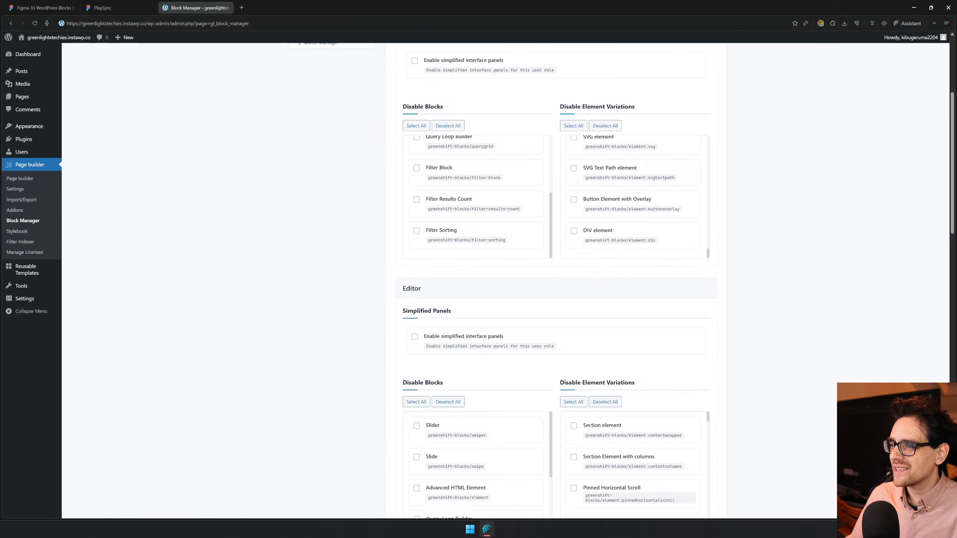
scroll(277, 266, down, 5)
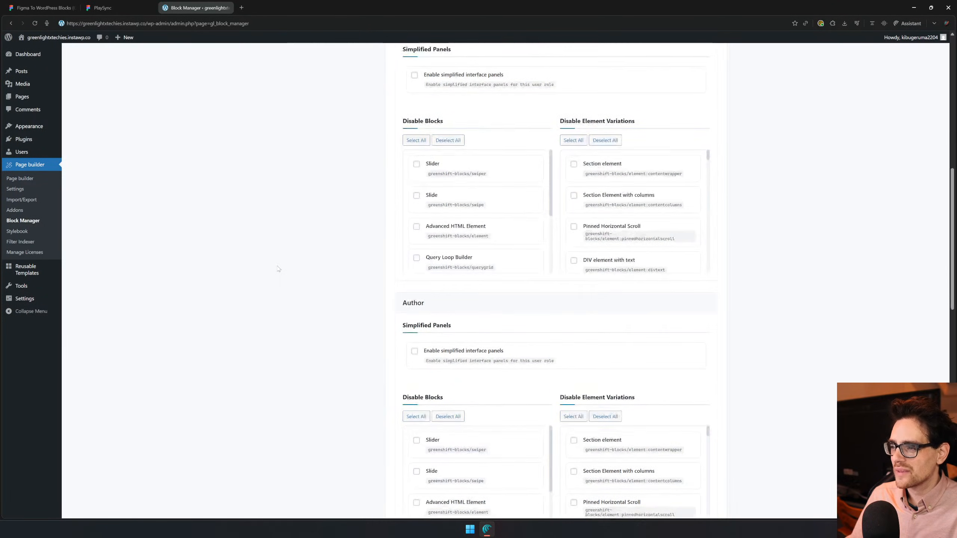
scroll(278, 269, down, 10)
scroll(278, 270, up, 10)
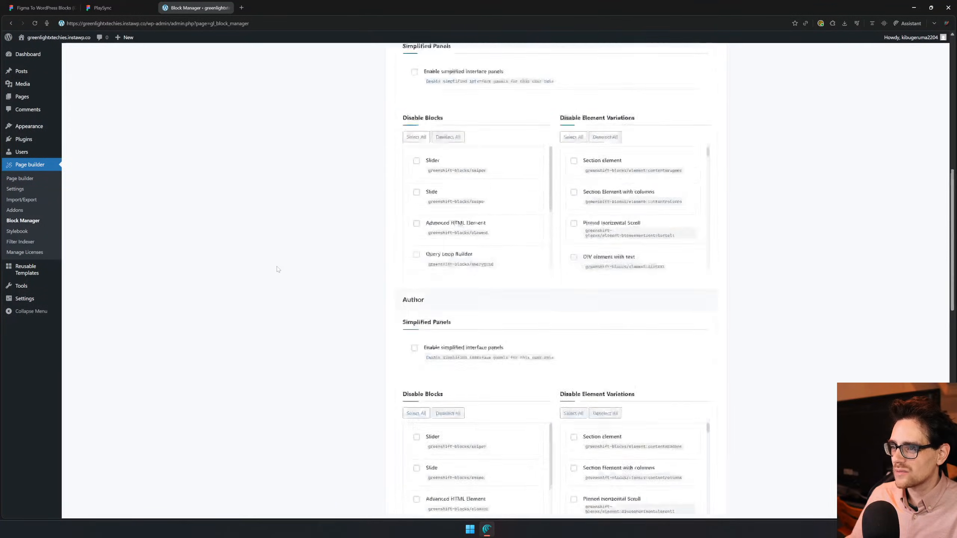
scroll(278, 269, up, 10)
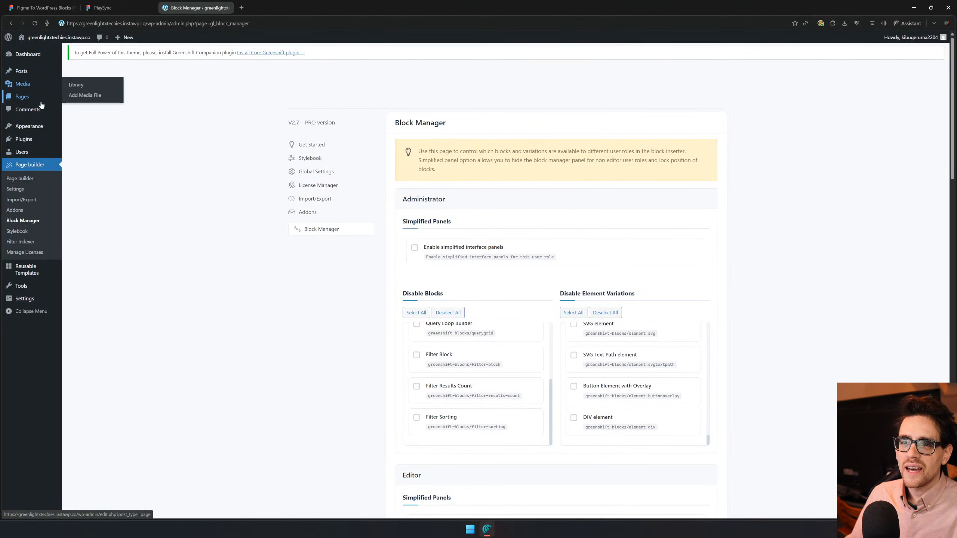
- Open the list of WordPress pages, and switch to the PlaySync design in Figma with nothing selected
click(30, 97)
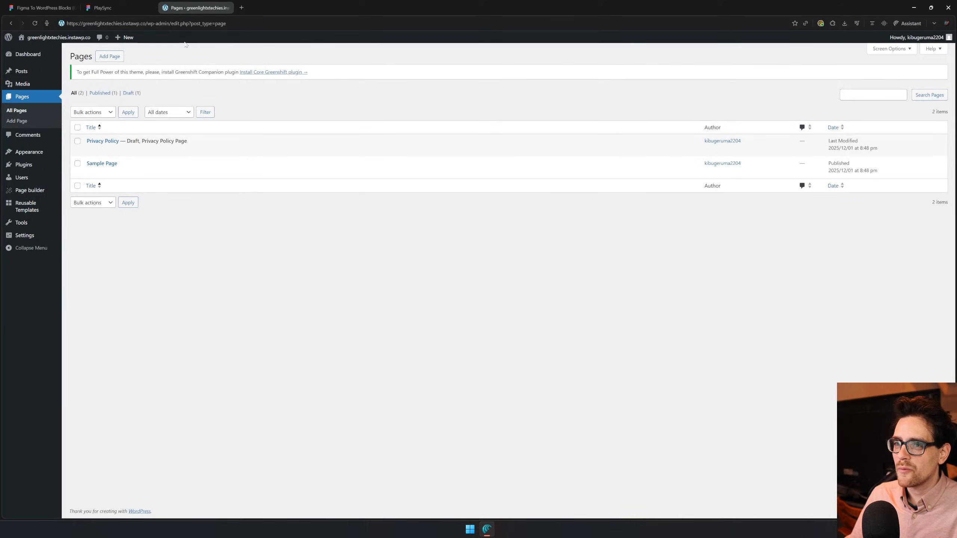
click(102, 7)
drag(270, 216, 224, 200)
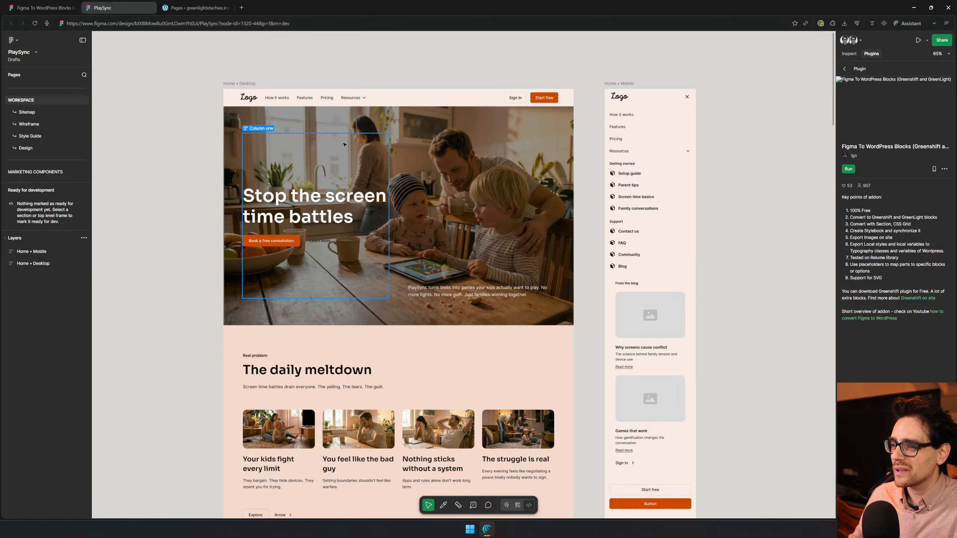
click(328, 242)
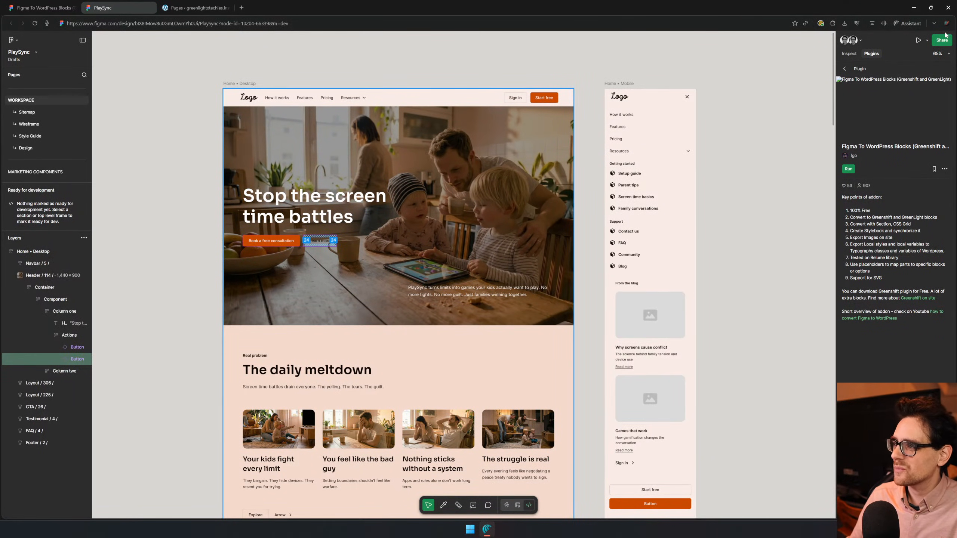
click(242, 58)
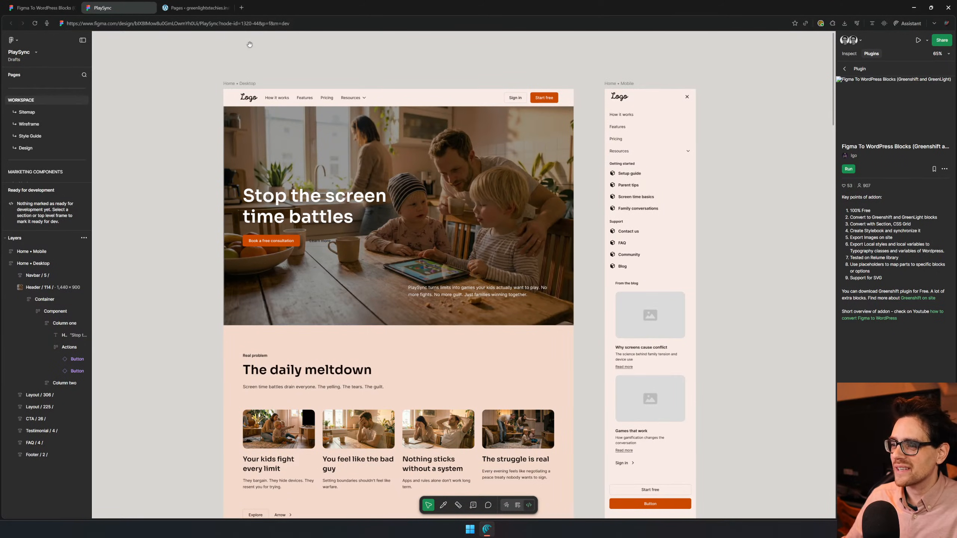
- Select the Home • Desktop frame and review its sections from the hero down to the Questions section
click(246, 83)
scroll(199, 64, down, 3)
drag(192, 57, 273, 160)
drag(244, 322, 230, 4)
scroll(377, 226, up, 5)
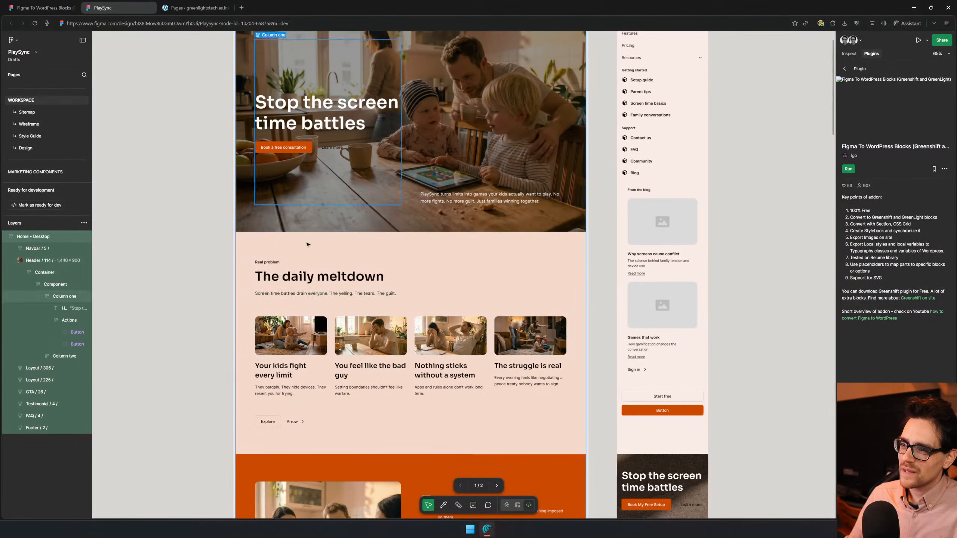
click(542, 264)
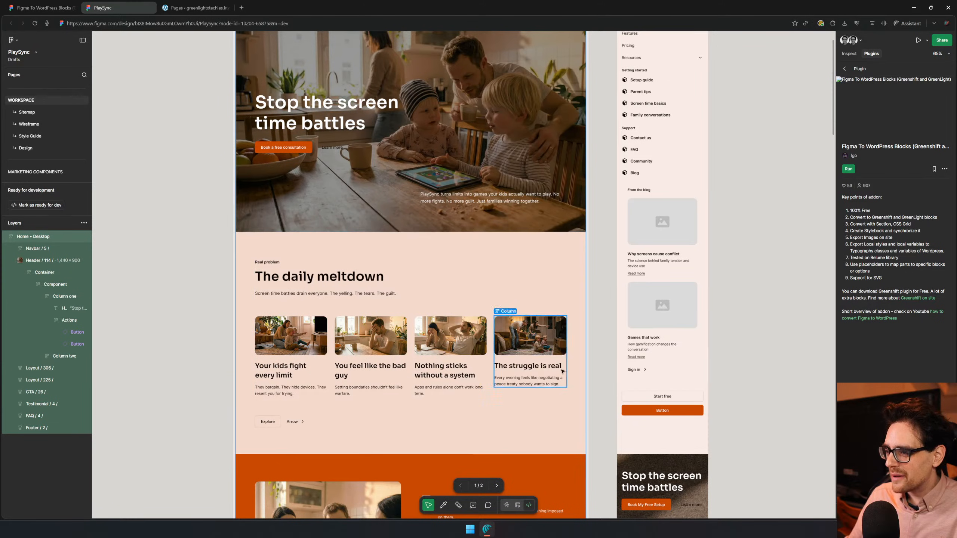
scroll(527, 314, down, 7)
scroll(505, 294, down, 3)
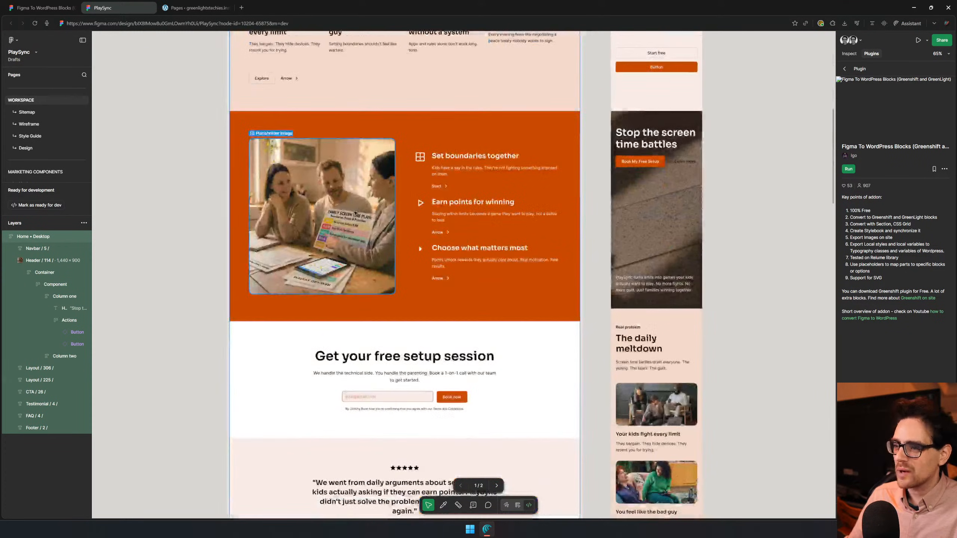
scroll(505, 285, left, 1)
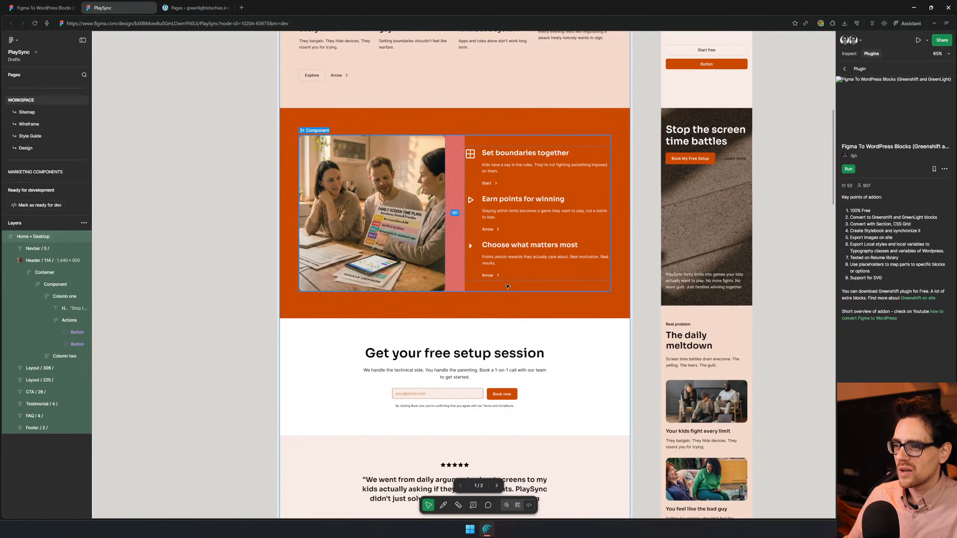
scroll(507, 286, down, 15)
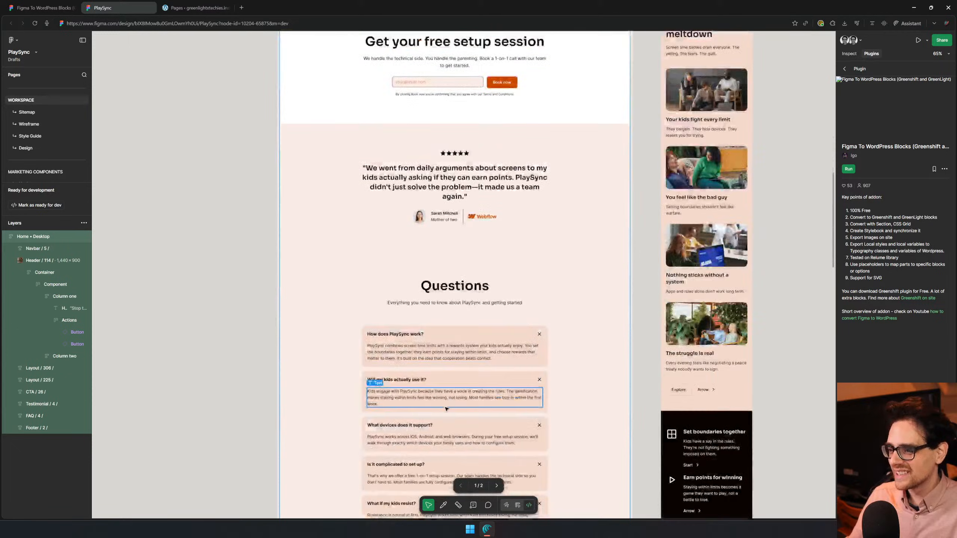
scroll(457, 386, up, 10)
scroll(458, 386, up, 15)
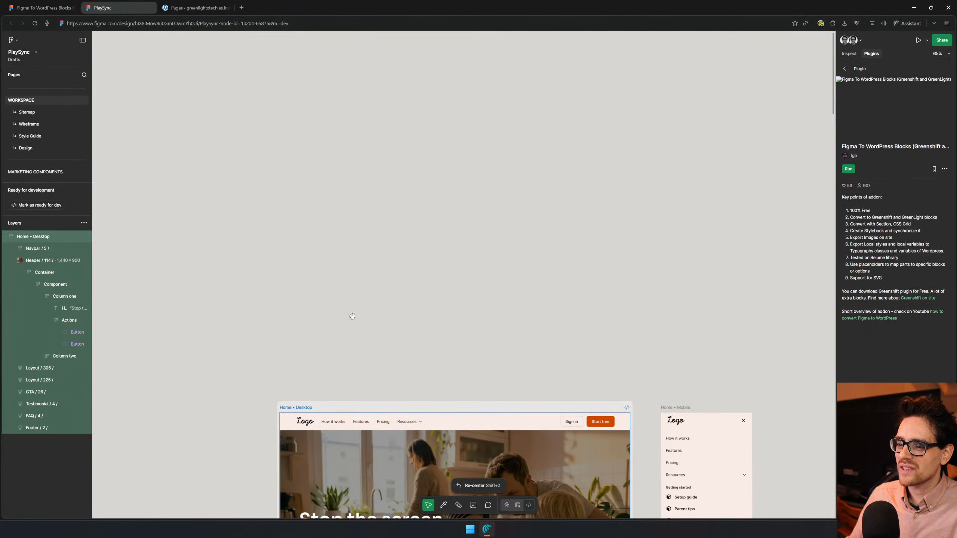
- Reselect the Home • Desktop frame and look it over beside the Home • Mobile frame
click(306, 394)
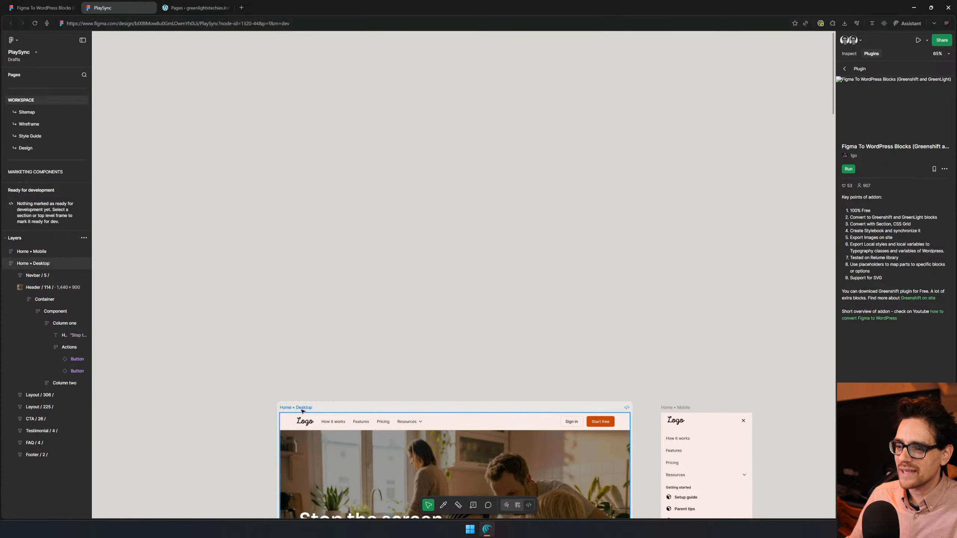
click(303, 409)
drag(445, 349, 358, 63)
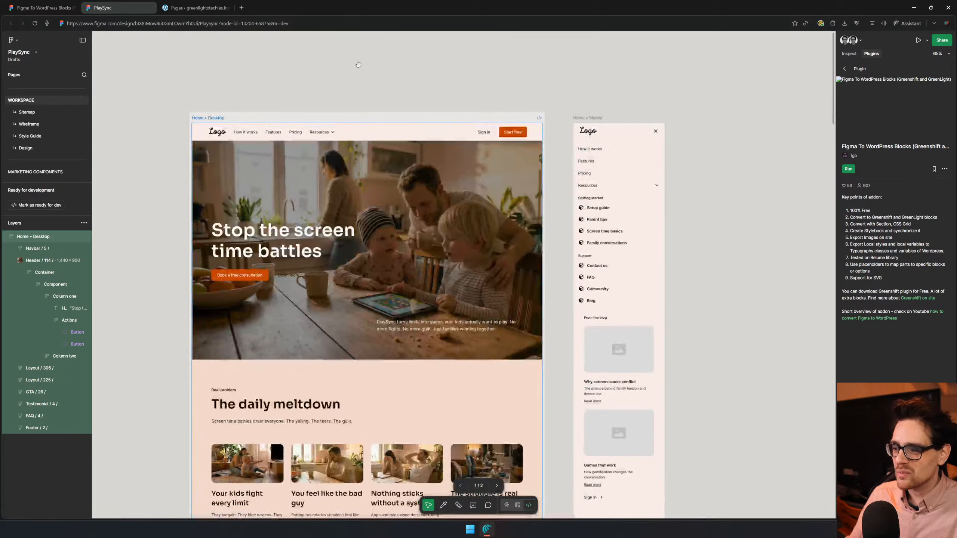
scroll(406, 190, down, 5)
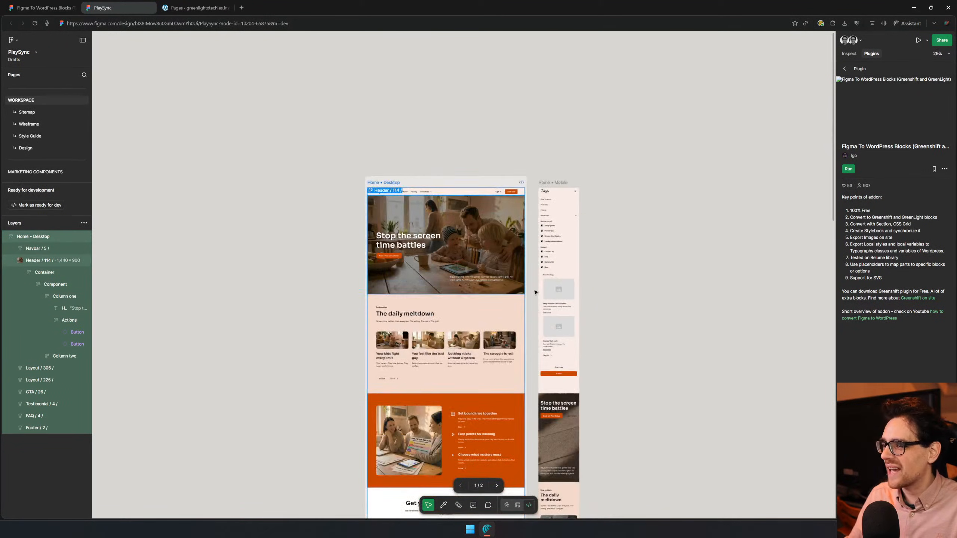
scroll(407, 190, down, 3)
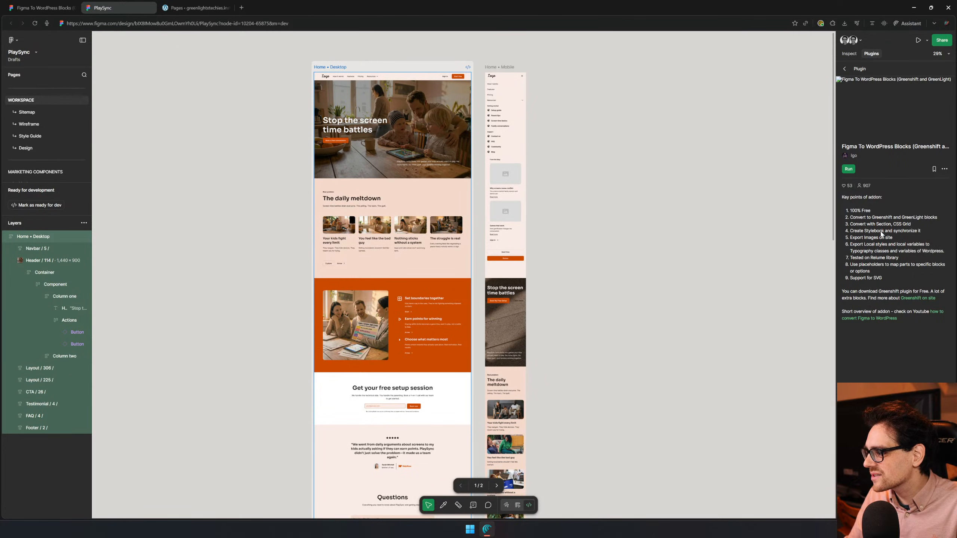
key(super)
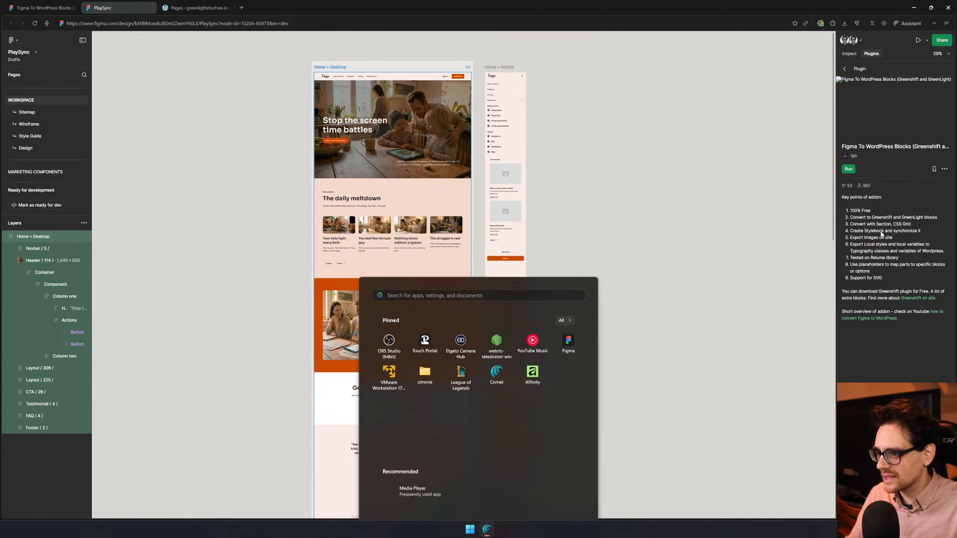
key(super)
key(super)
text(++)
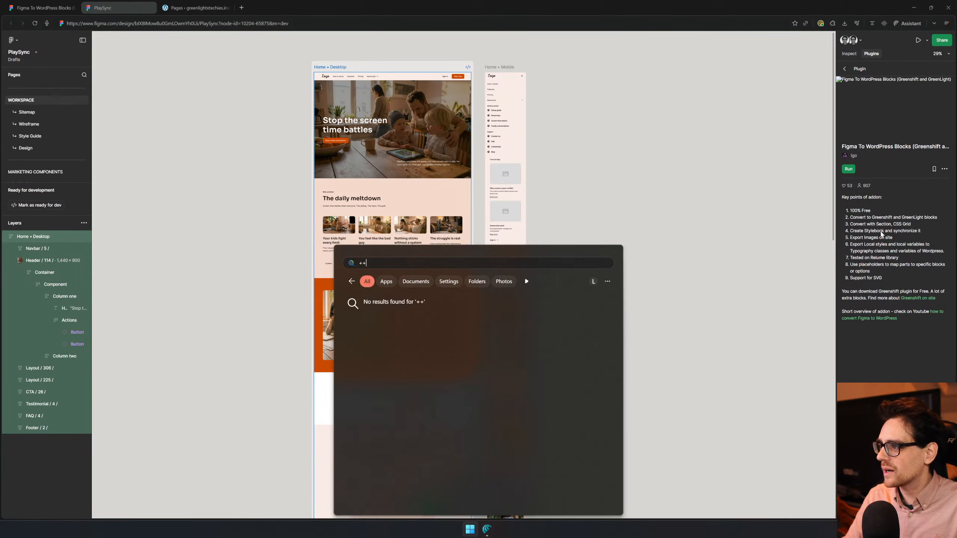
key(Escape)
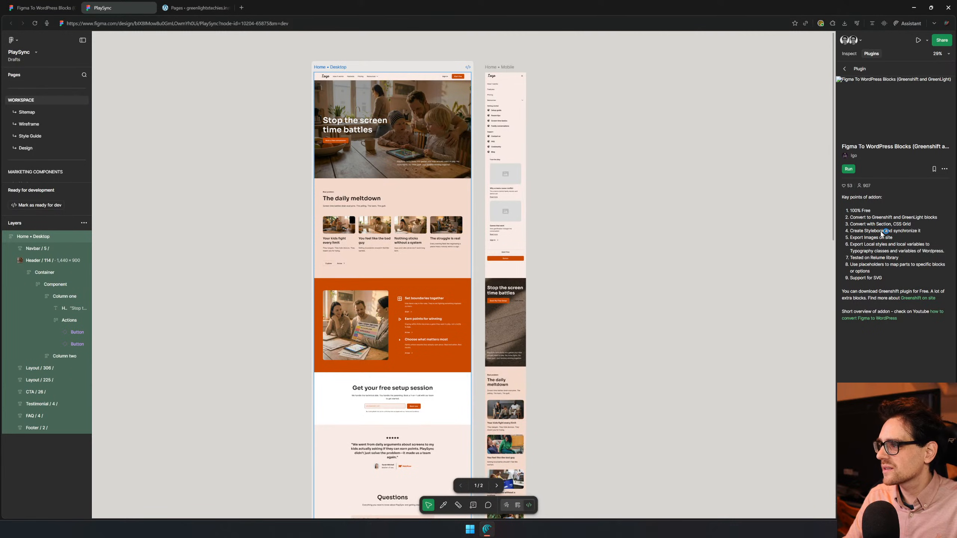
- Read the Figma To WordPress Blocks plugin's key points with the Windows Magnifier, and close the Magnifier
key(super+plus)
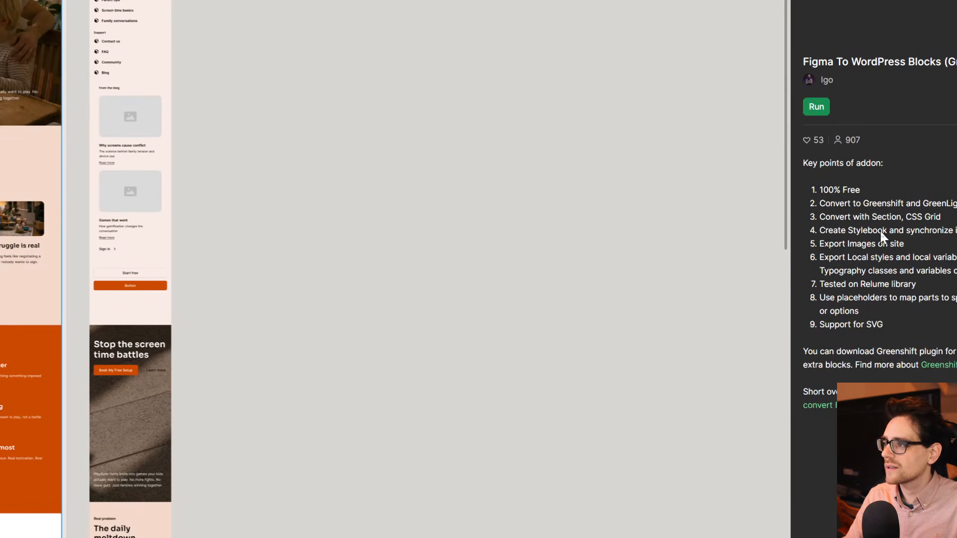
key(super+plus)
key(super+plus)
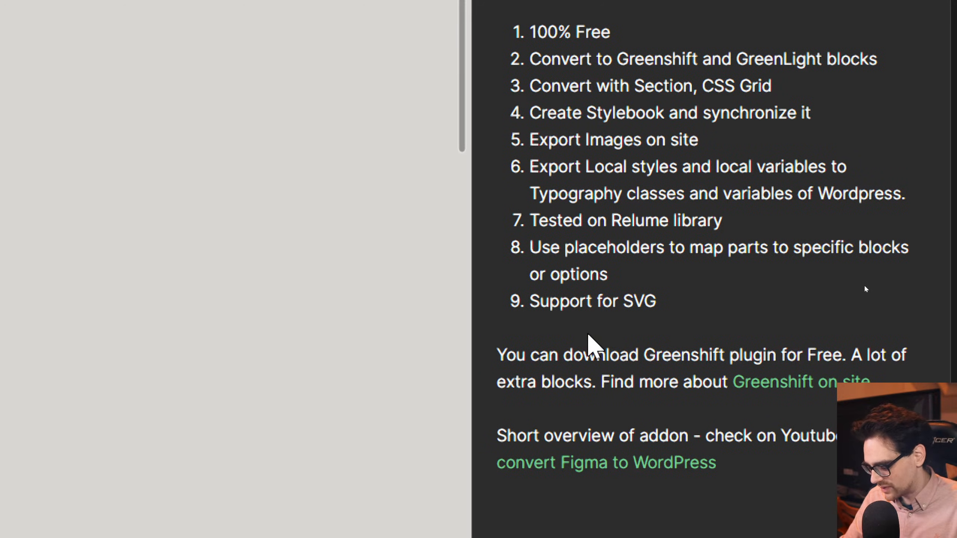
key(super+minus)
key(super+minus)
key(super+minus)
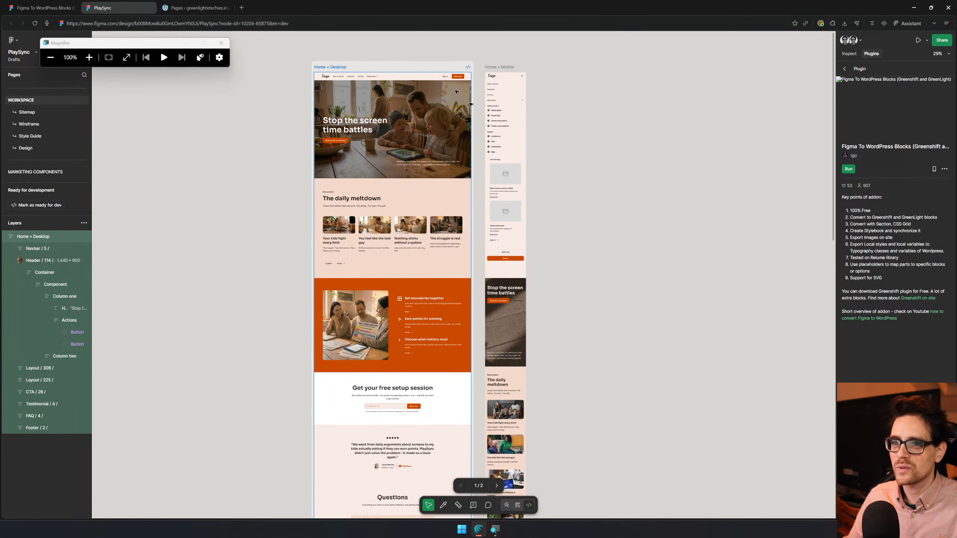
click(216, 44)
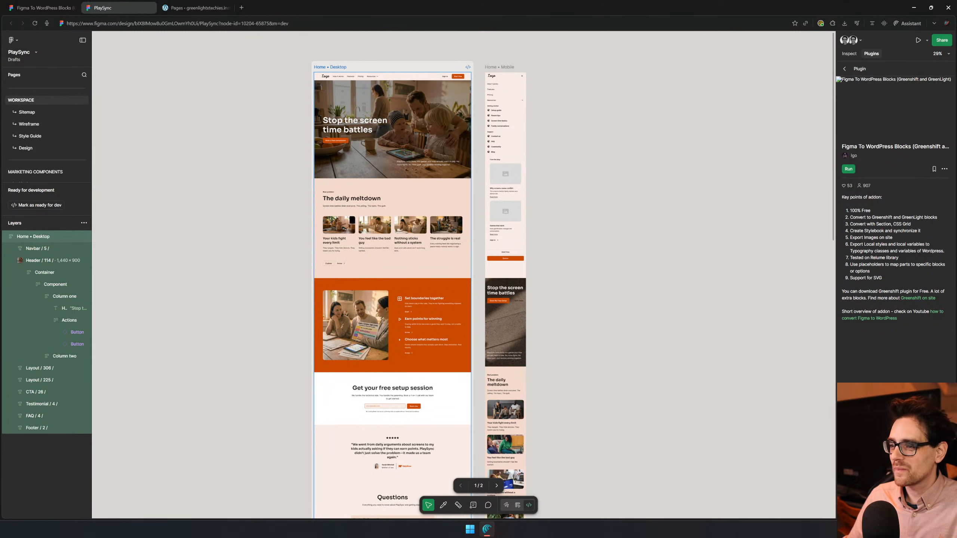
- Select the Home • Desktop frame and run the Figma To WordPress Blocks plugin on it
click(646, 277)
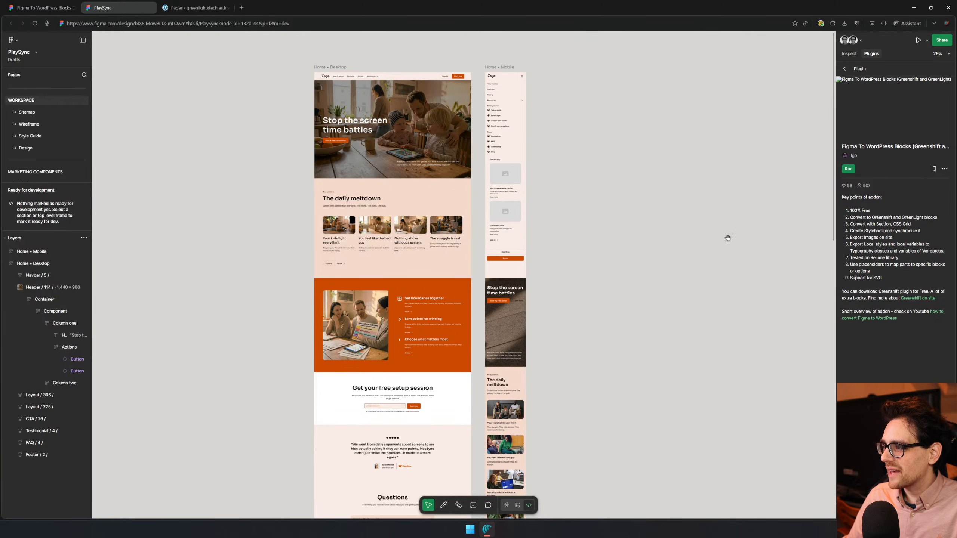
click(334, 68)
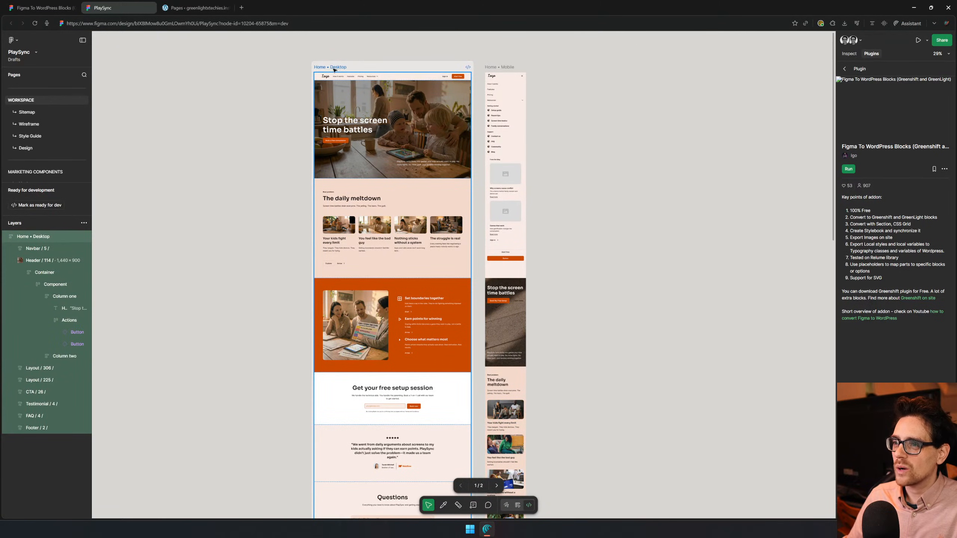
click(848, 169)
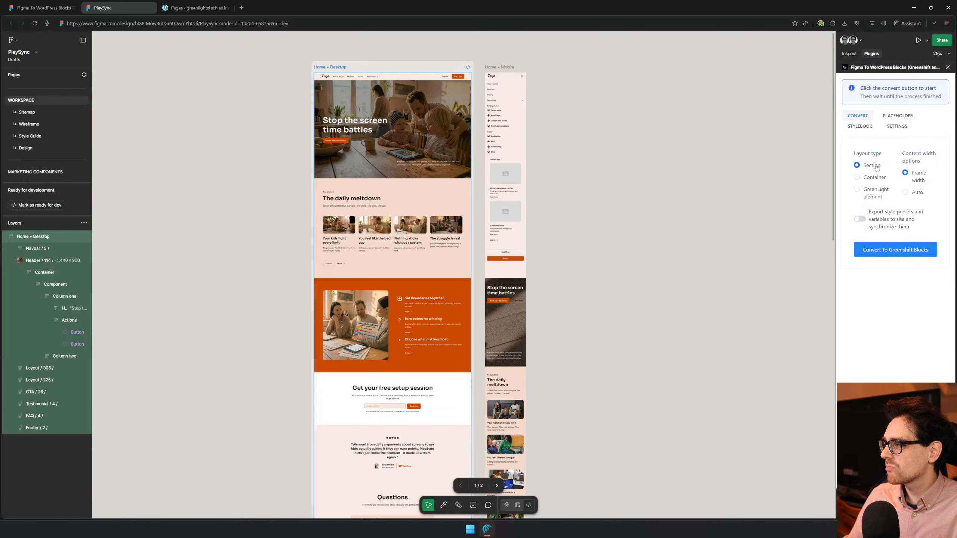
- Set the conversion to the GreenLight element layout with Auto content width, and enable exporting and synchronizing style presets and variables to the site
click(881, 197)
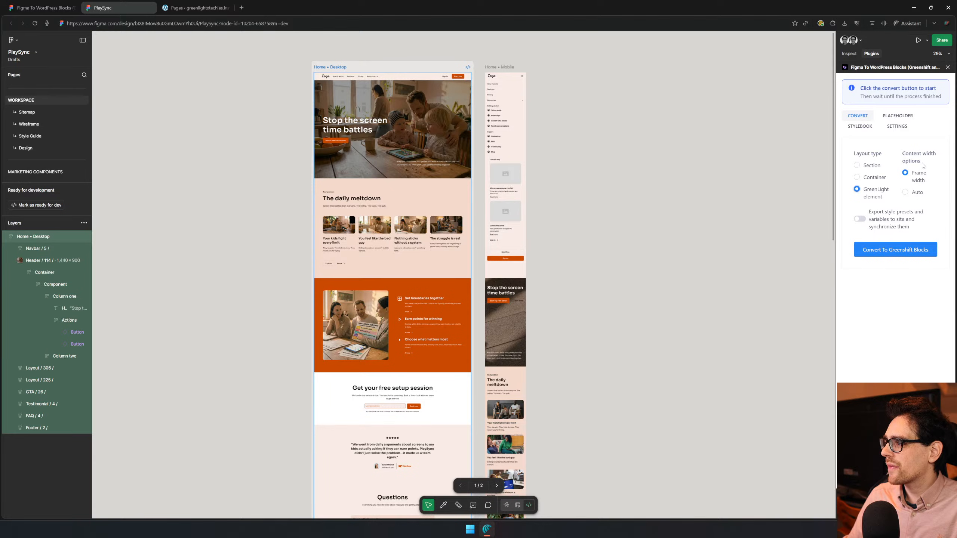
click(922, 193)
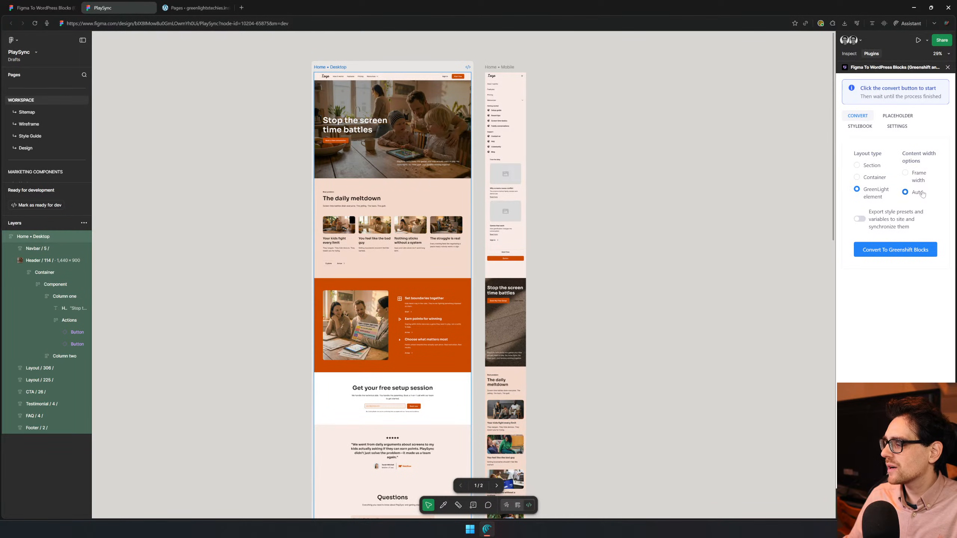
click(861, 219)
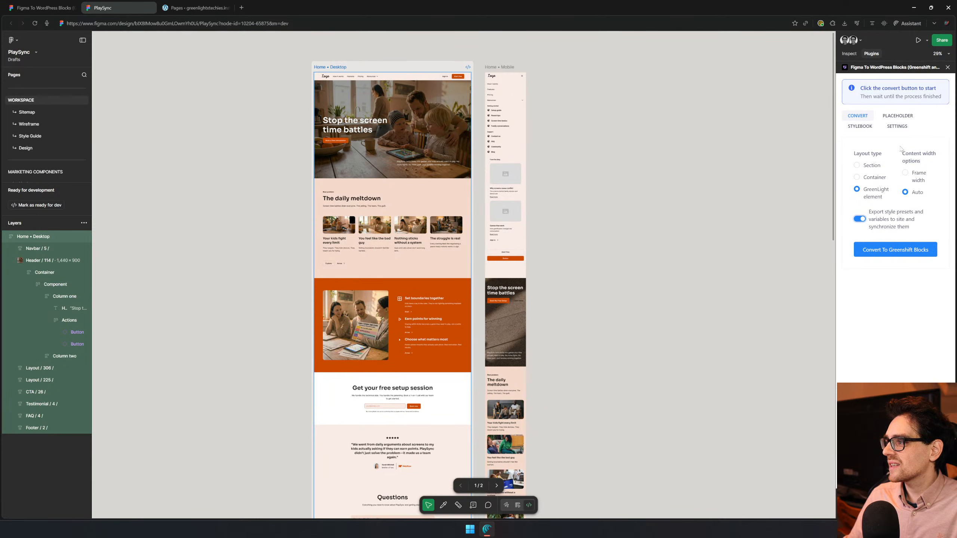
- Explore the plugin's placeholder options, trying the SVG block and the Button block as block types
click(896, 118)
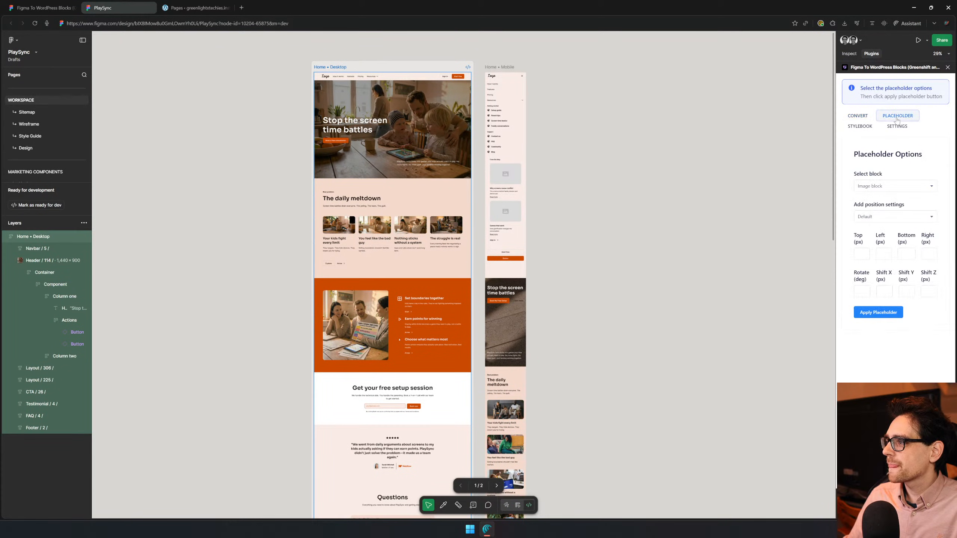
click(895, 186)
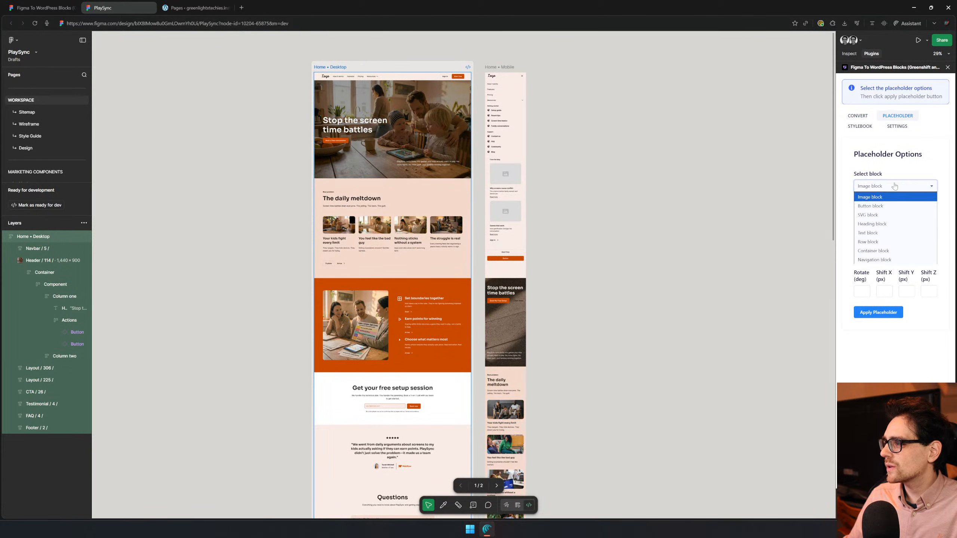
click(896, 185)
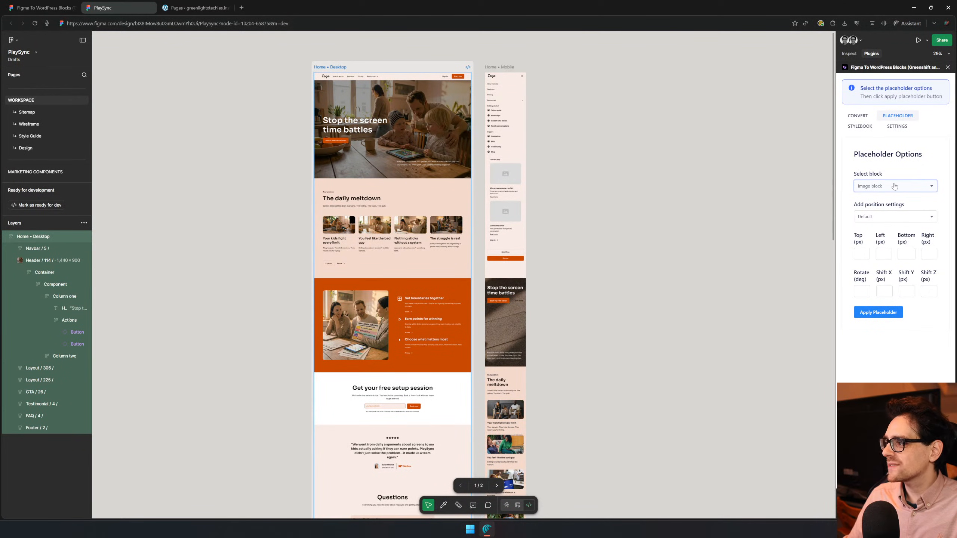
click(895, 186)
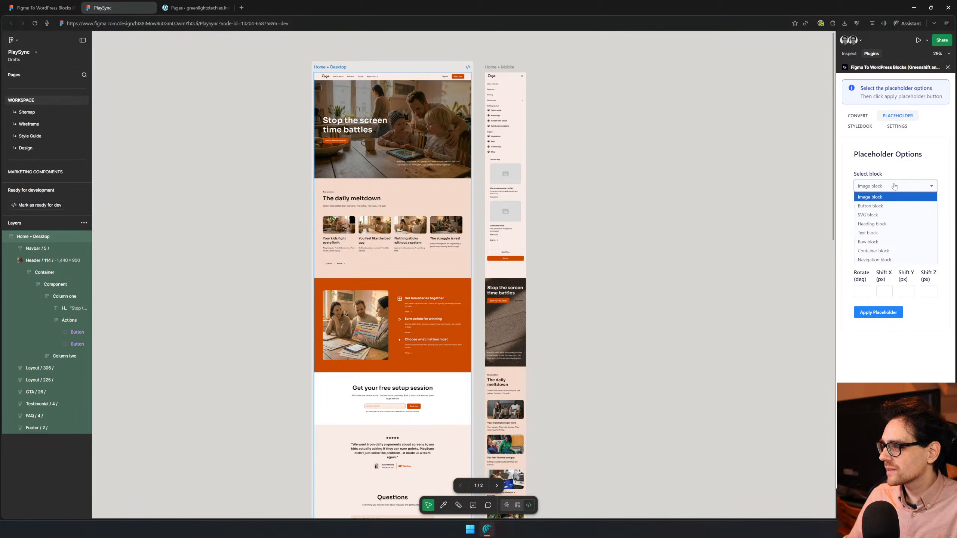
click(895, 186)
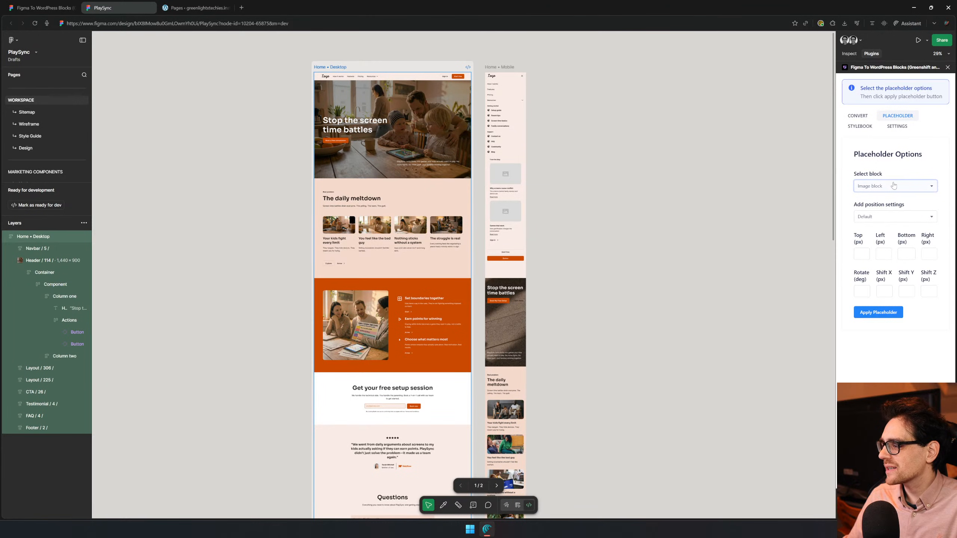
click(894, 185)
click(894, 214)
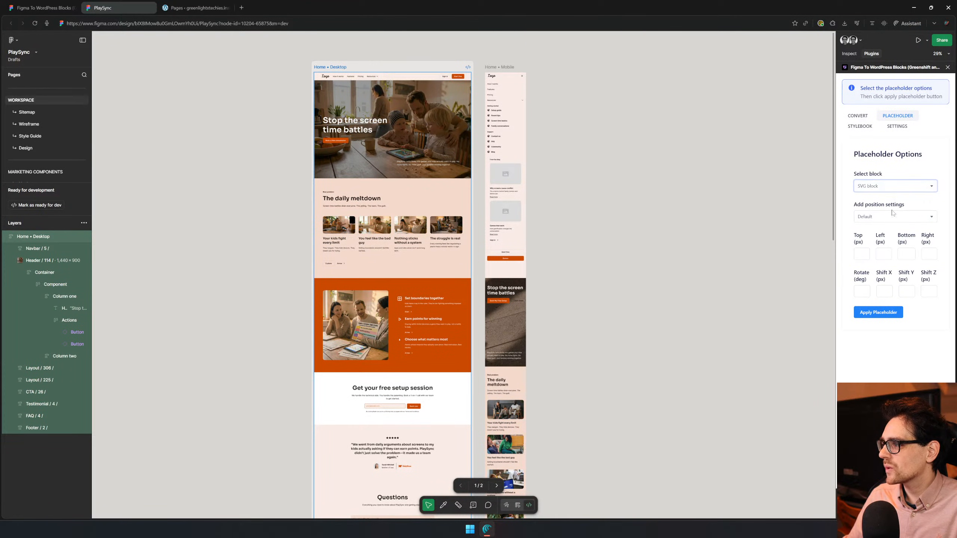
click(896, 188)
click(889, 206)
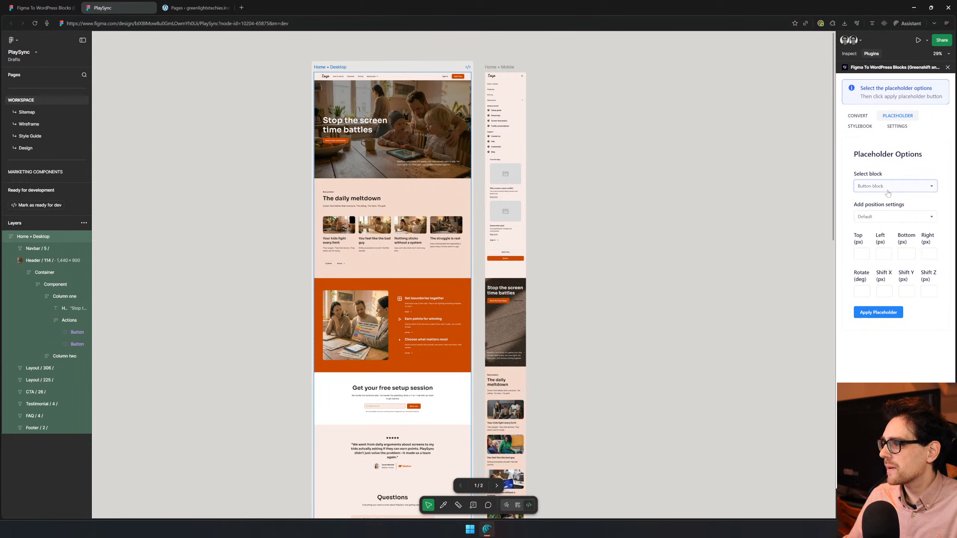
click(889, 186)
- Generate a stylebook from the selected Home • Desktop frame with the plugin
click(847, 117)
click(854, 129)
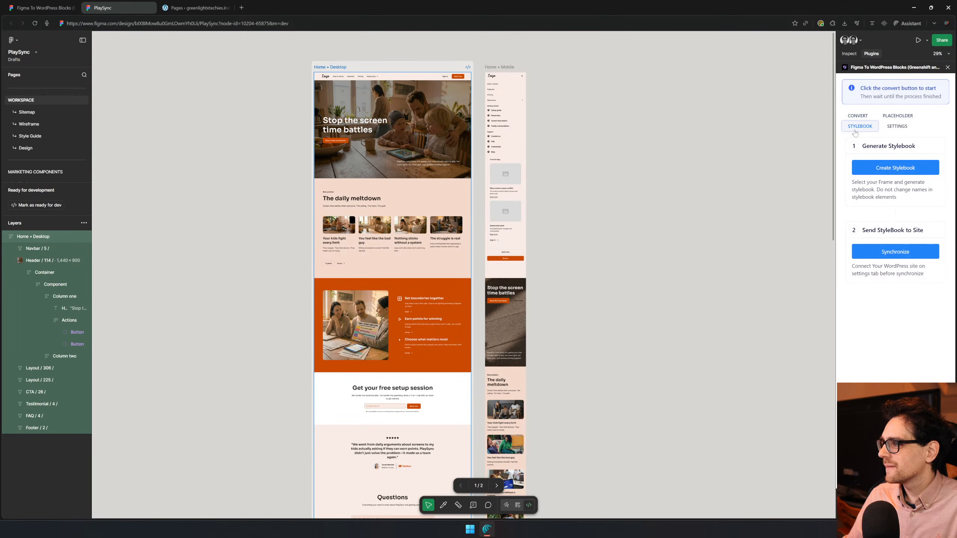
click(884, 168)
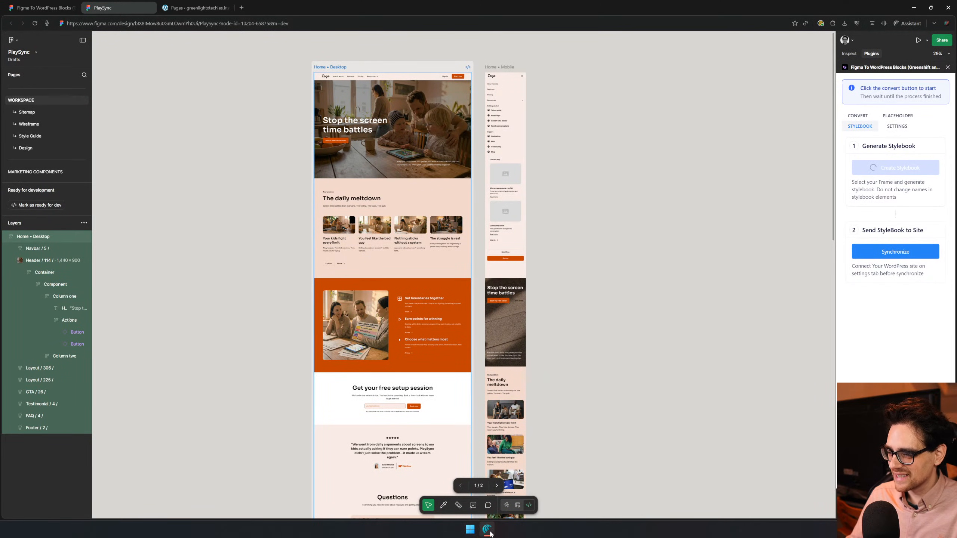
- Switch to a new browser tab and open YouTube
click(242, 8)
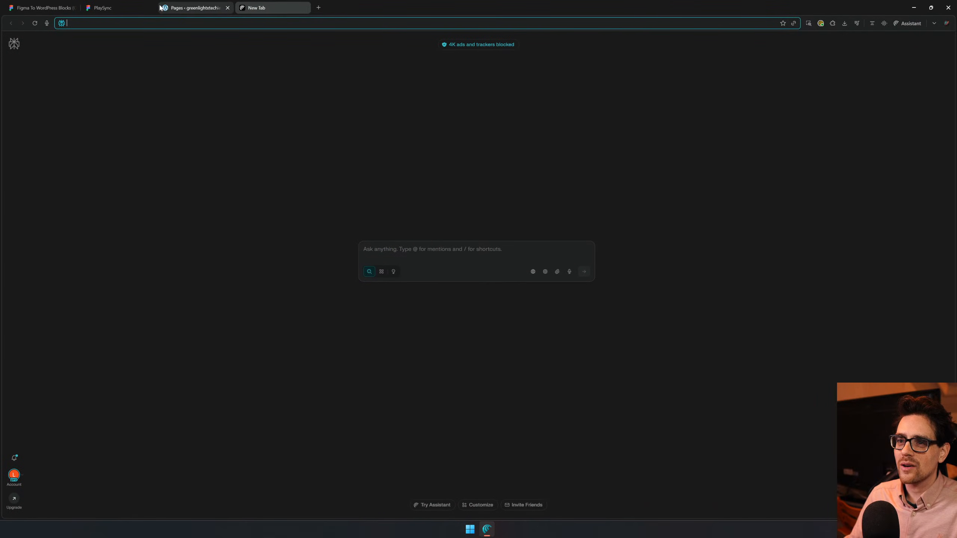
click(115, 8)
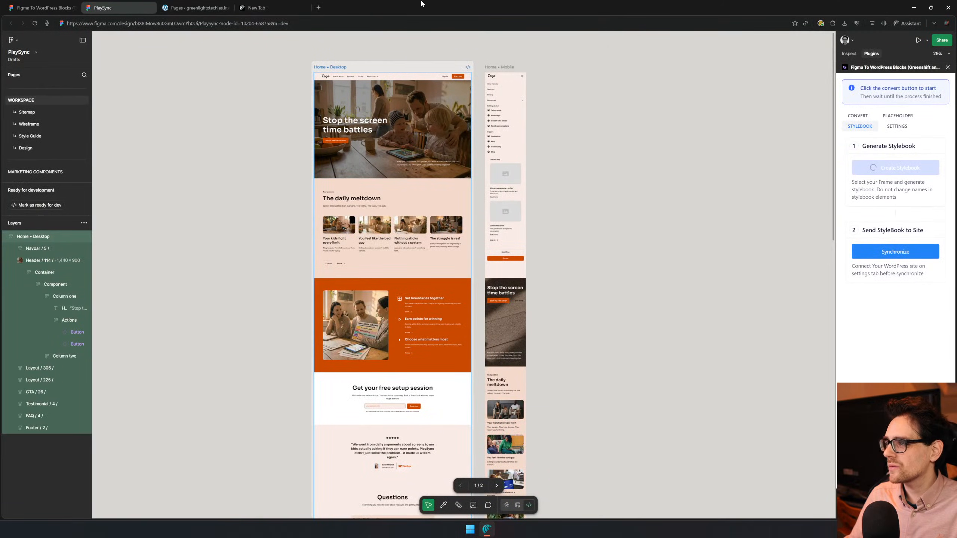
click(291, 8)
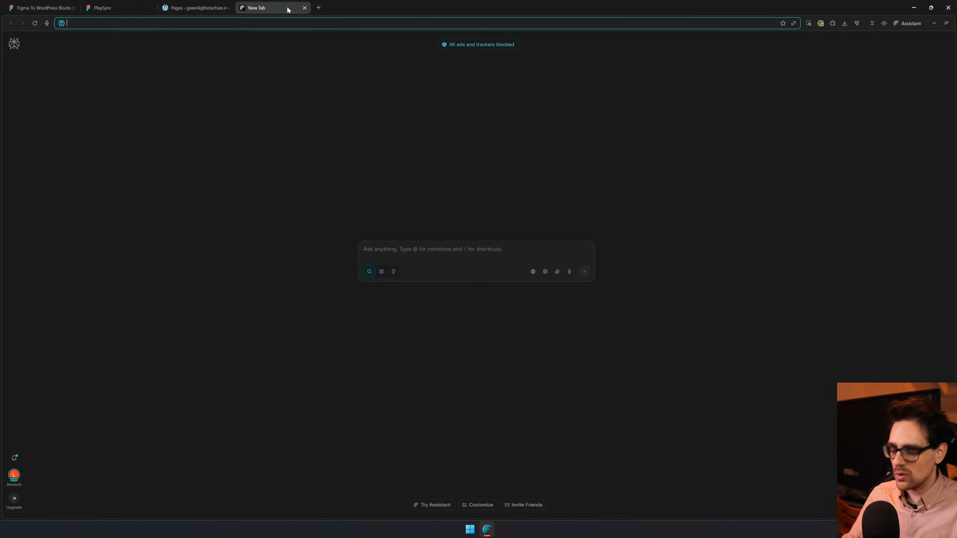
text(a)
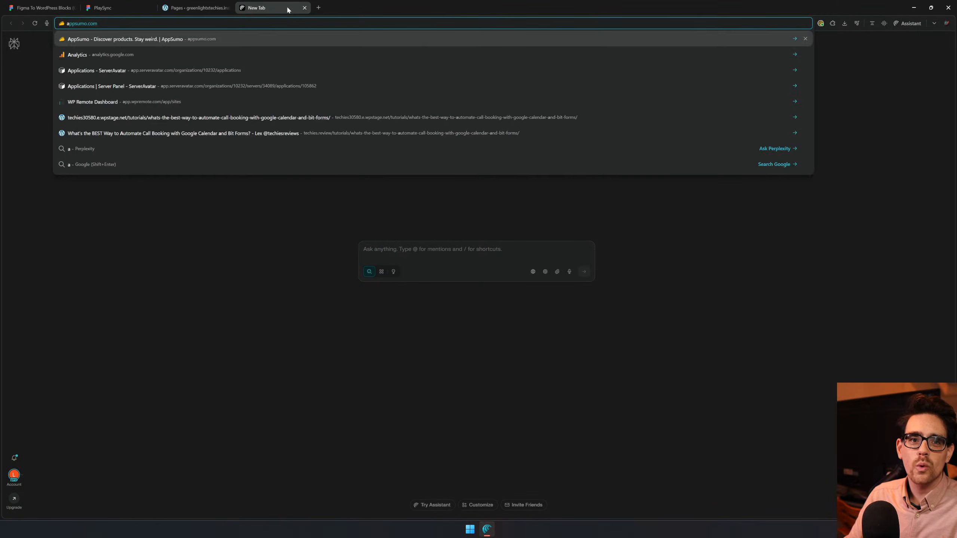
key(BackSpace)
key(BackSpace)
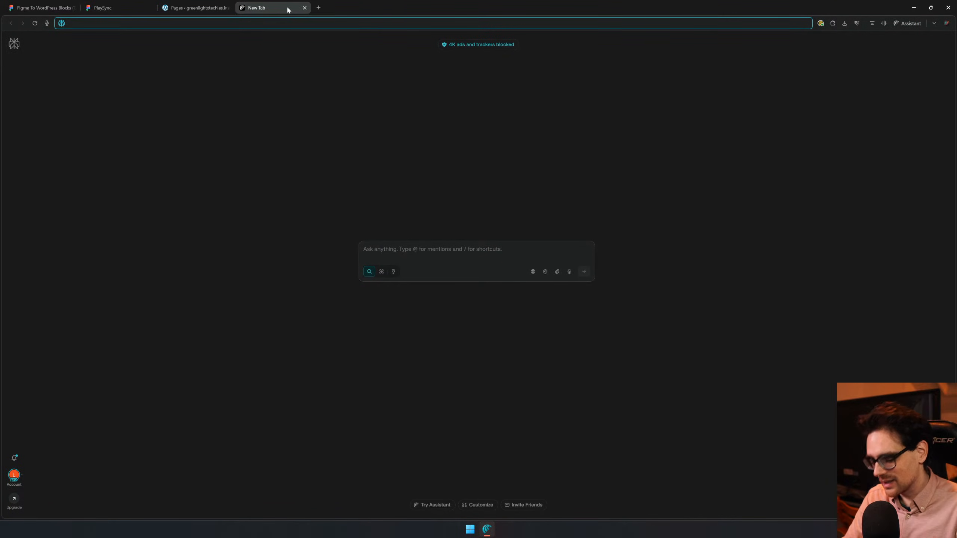
text(youtube)
key(Return)
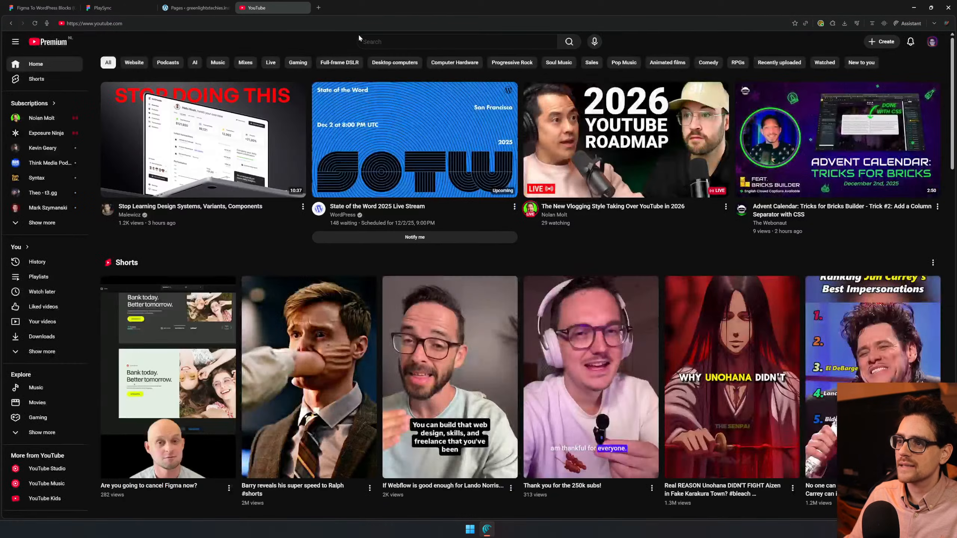
- Search YouTube for "the webonaut" and open The Webonaut channel
text(the web)
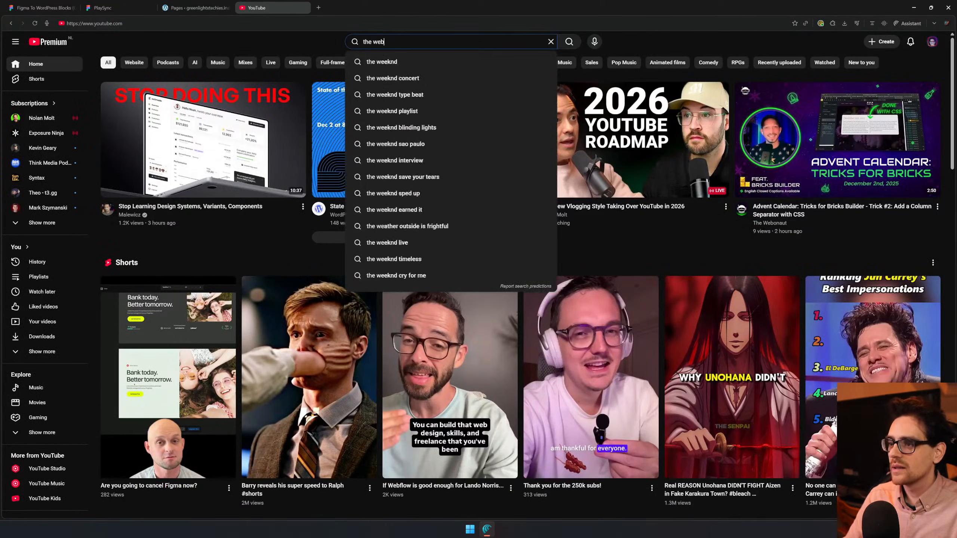
text(a)
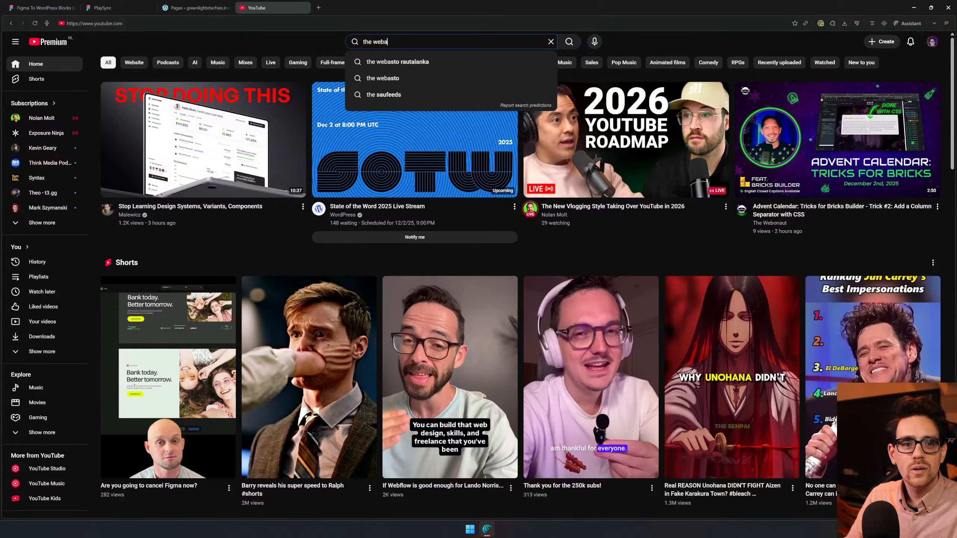
key(BackSpace)
text(onaut)
key(Return)
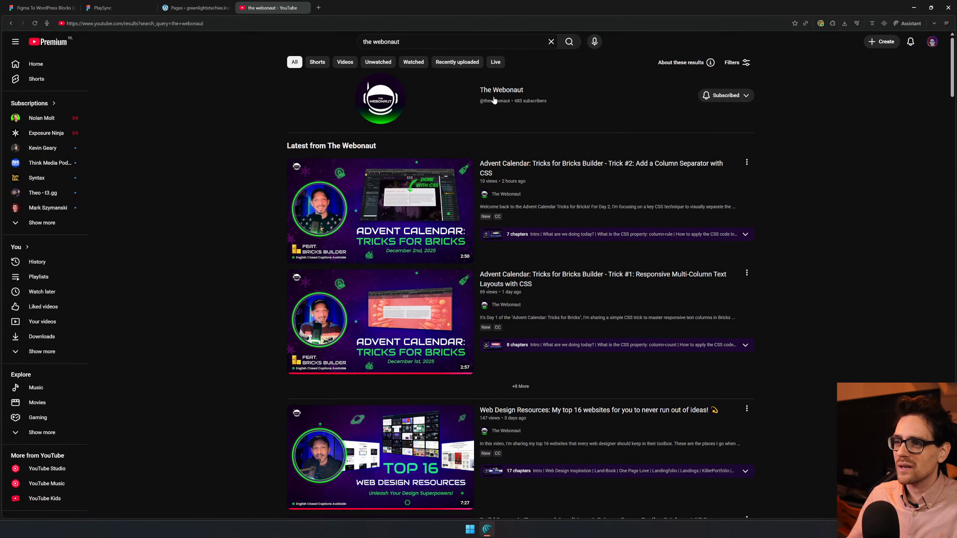
click(513, 92)
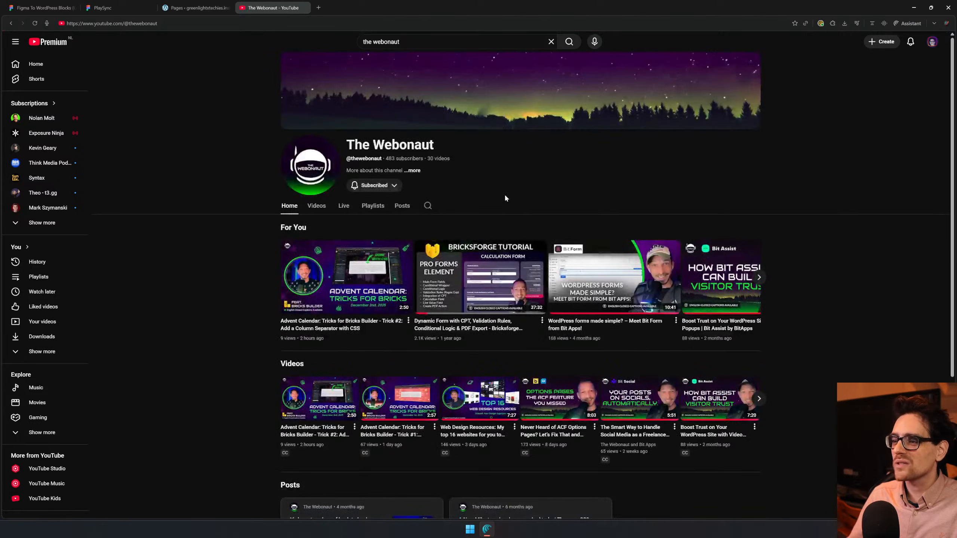
- Open the channel's Advent Calendar Trick #1 video from its uploads, pause it, and skim ahead to about 1:22
click(317, 206)
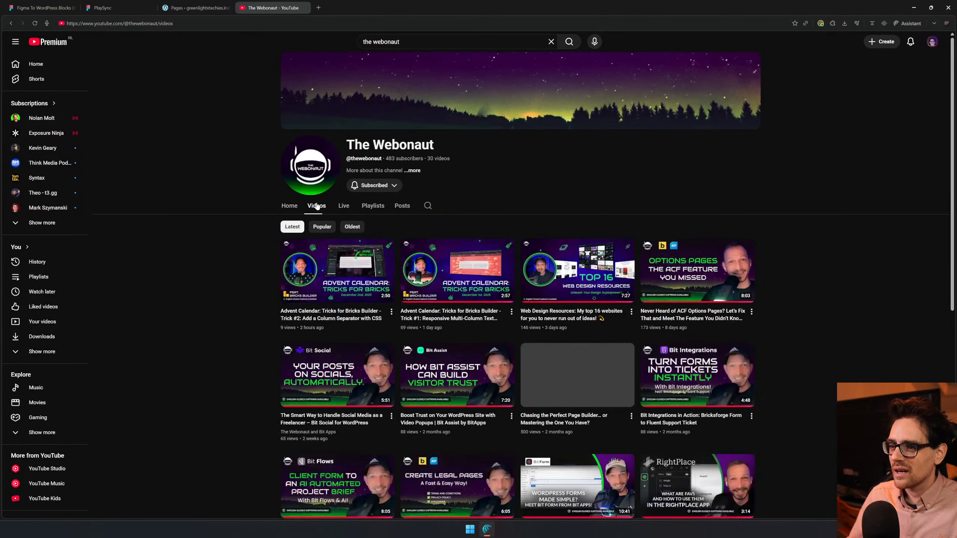
mouse_move(471, 262)
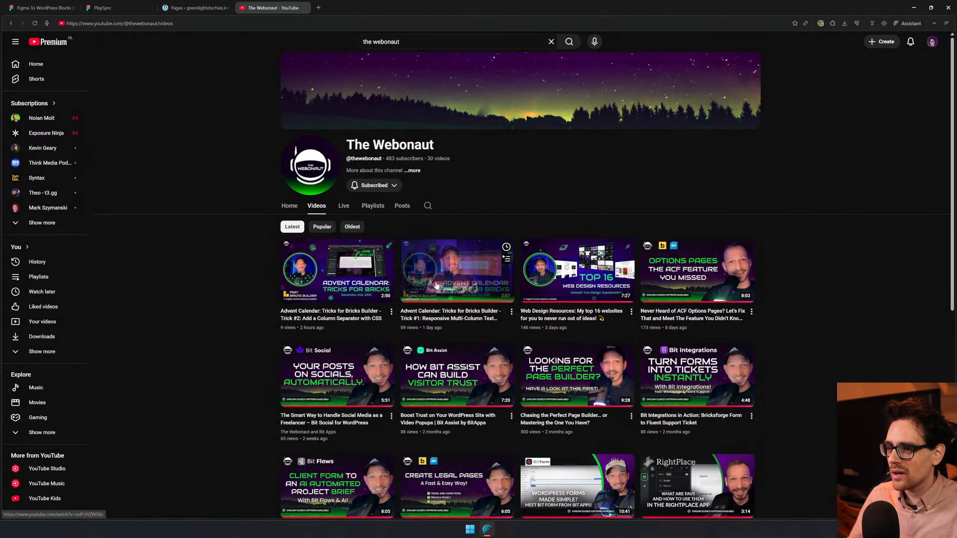
click(470, 262)
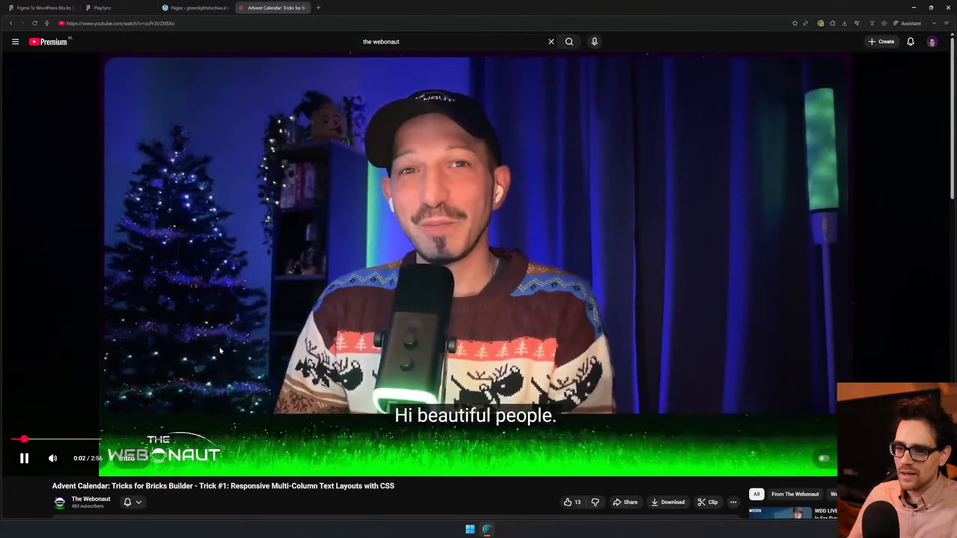
key(k)
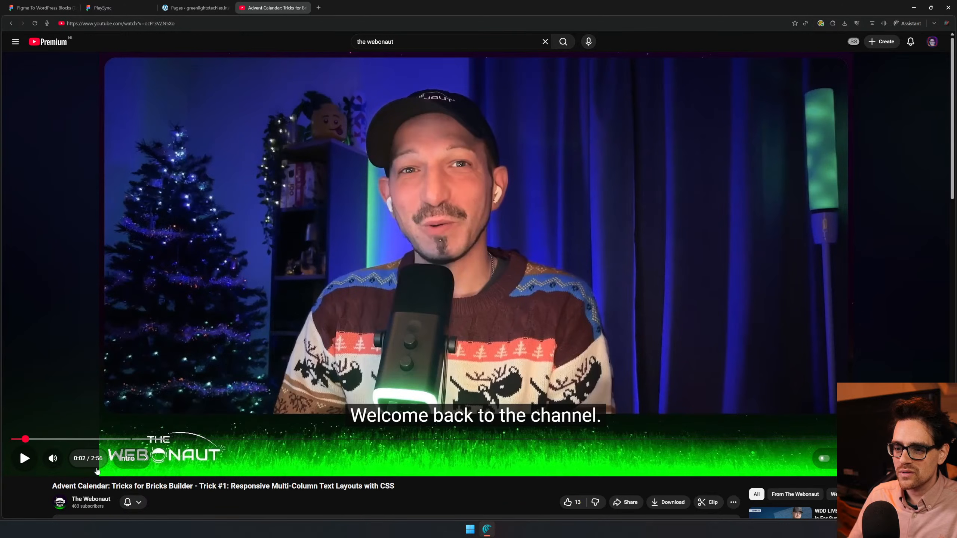
click(280, 439)
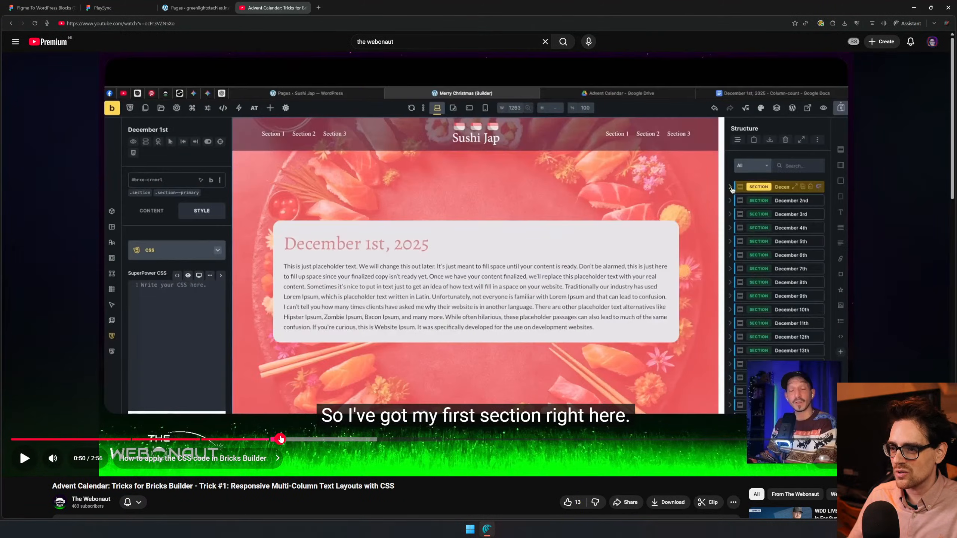
click(310, 440)
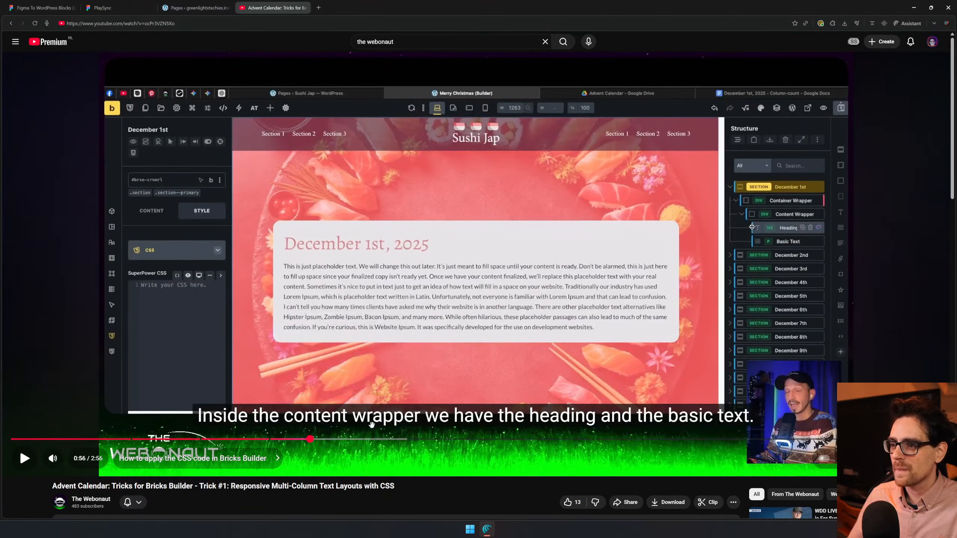
click(447, 439)
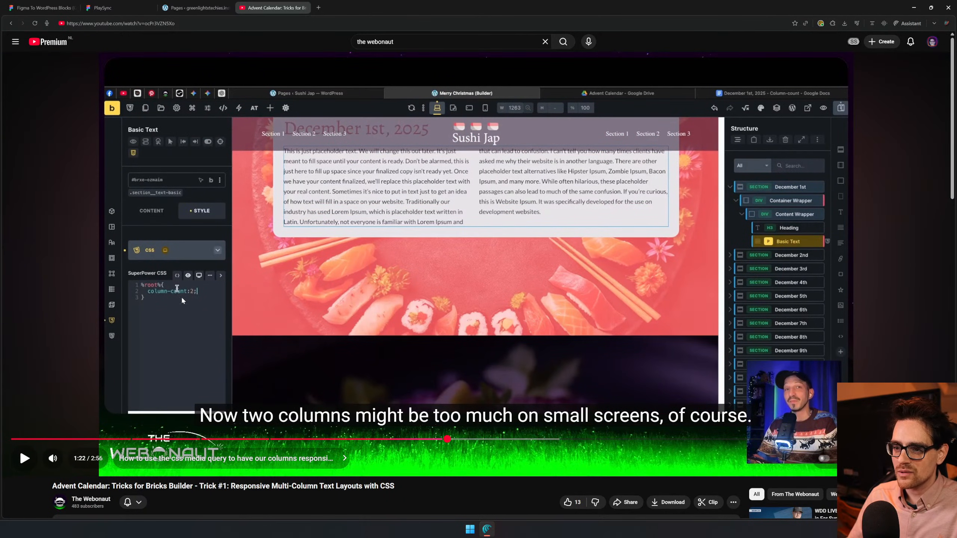
- Leave the video, close the YouTube tab, and switch back to the PlaySync file in Figma
key(alt+Left)
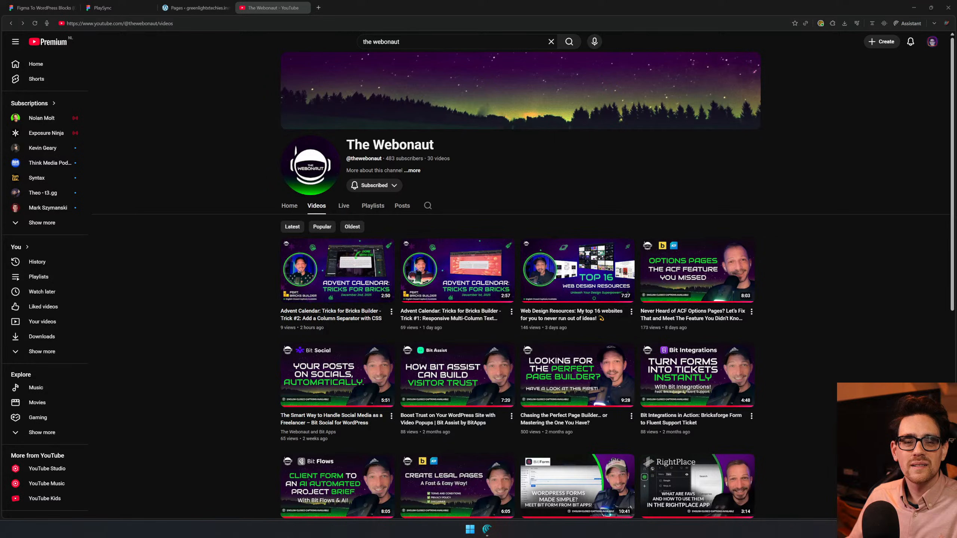
middle_click(285, 8)
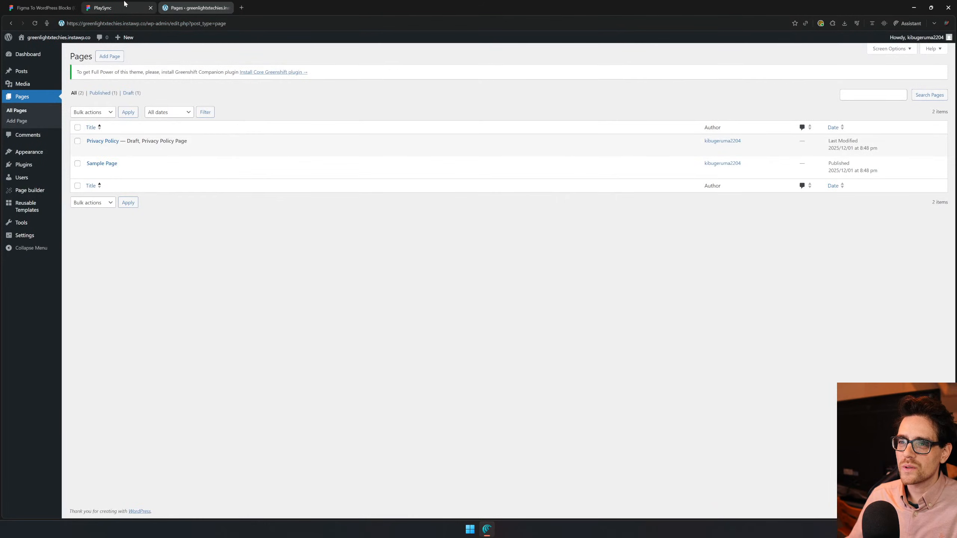
click(123, 8)
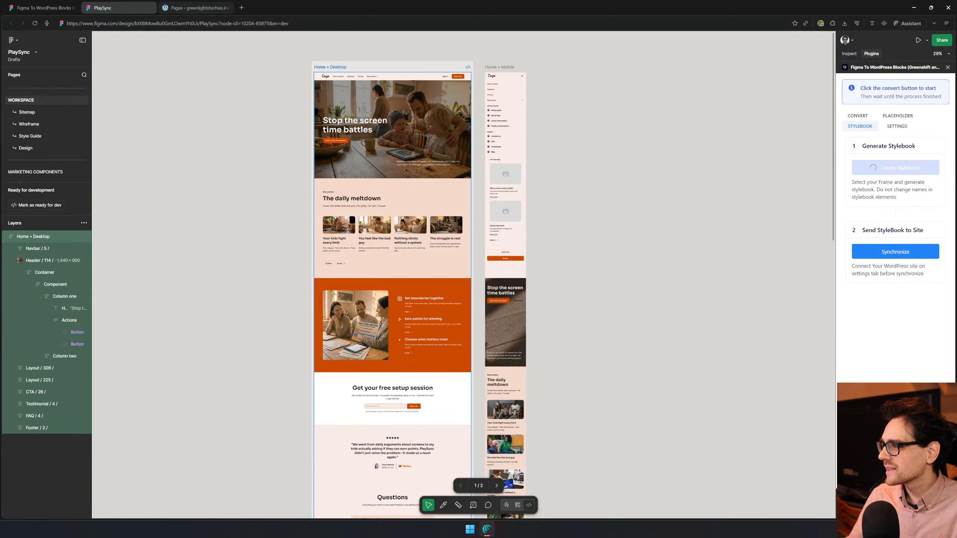
- Set the conversion to the GreenLight element layout with Frame width content, and enable exporting and synchronizing style presets and variables to the site
click(858, 116)
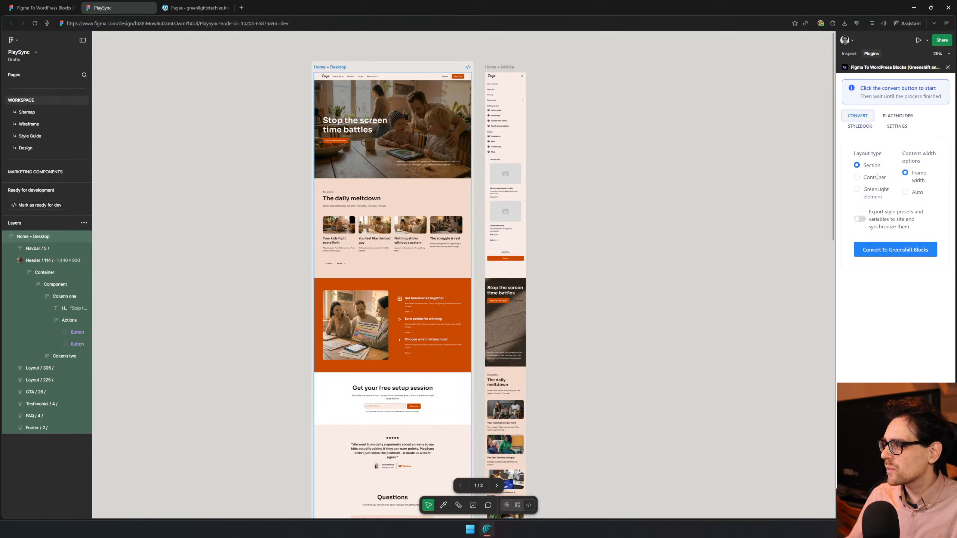
click(860, 219)
click(857, 189)
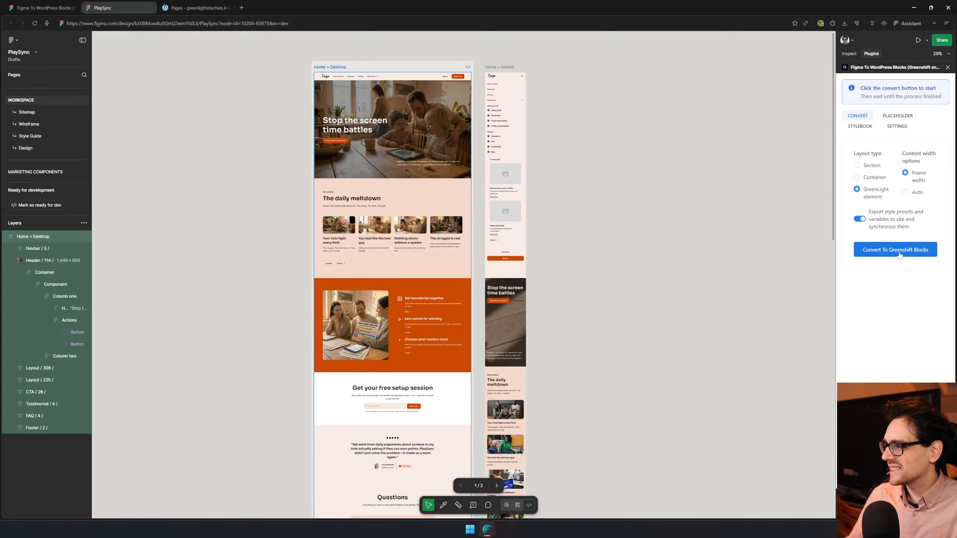
click(917, 192)
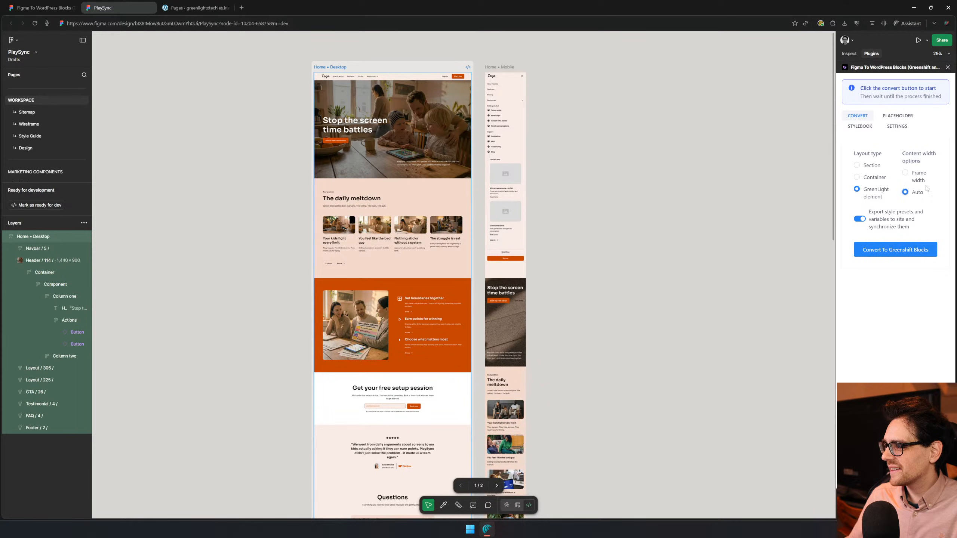
click(922, 178)
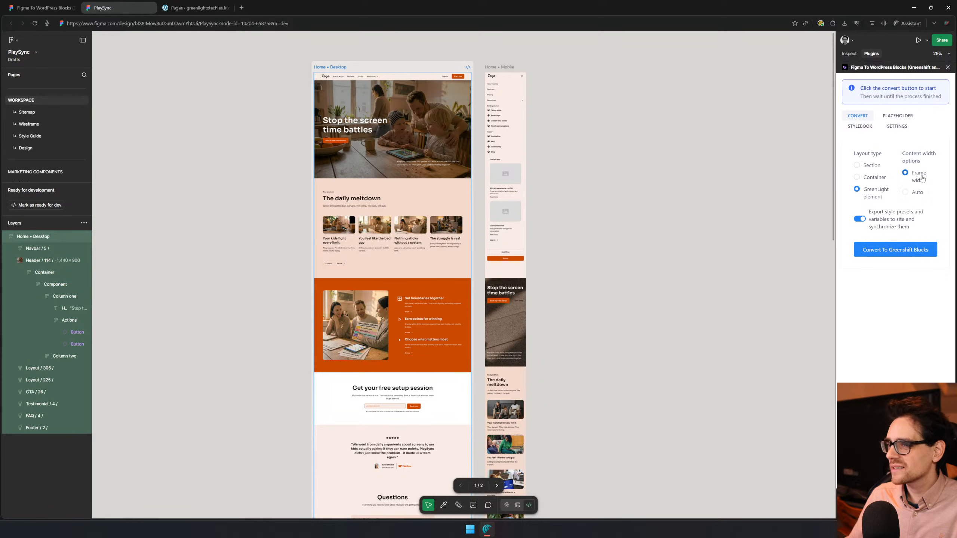
- Convert the Home • Desktop frame to Greenshift blocks and look over the generated preview
click(904, 249)
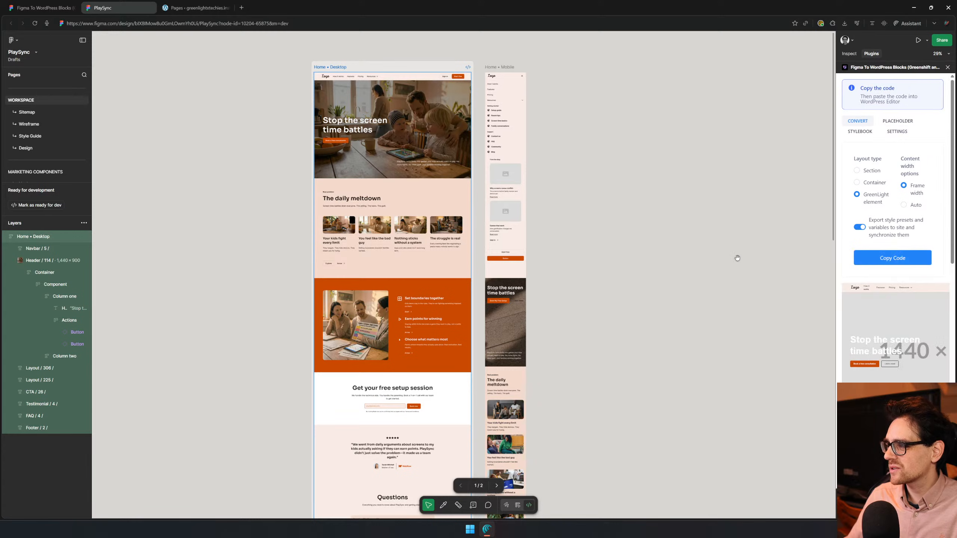
scroll(892, 277, down, 4)
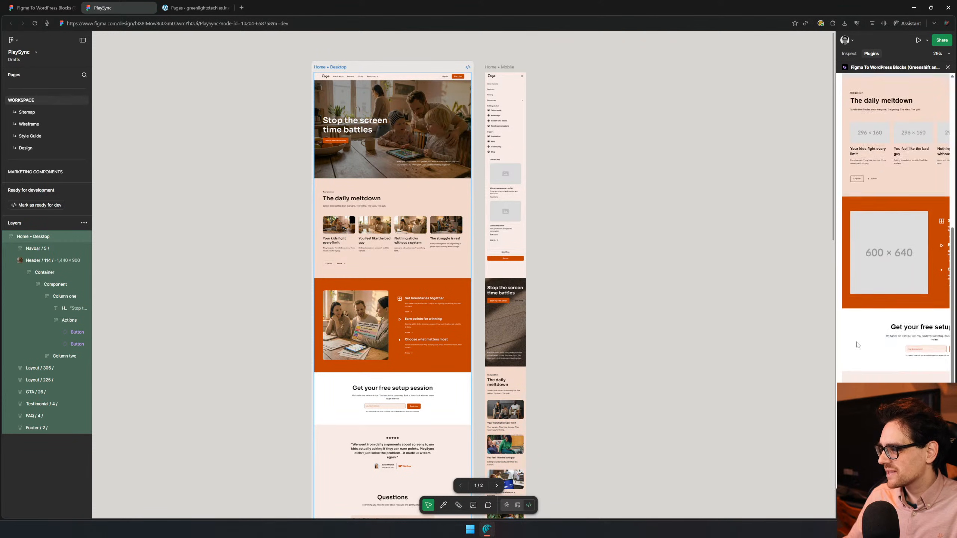
- Copy the converted block code from the Figma plugin and paste it into the body of a new WordPress page
click(908, 107)
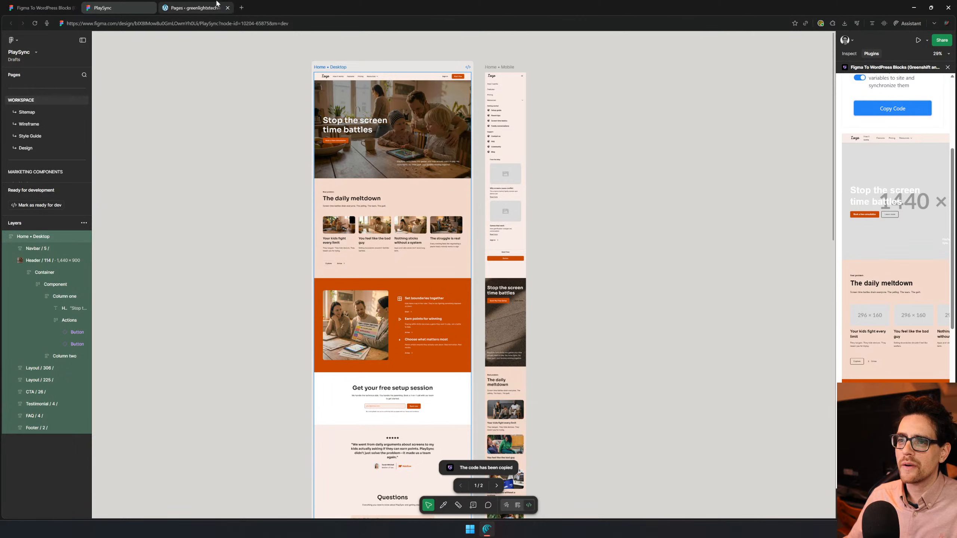
click(197, 7)
click(115, 7)
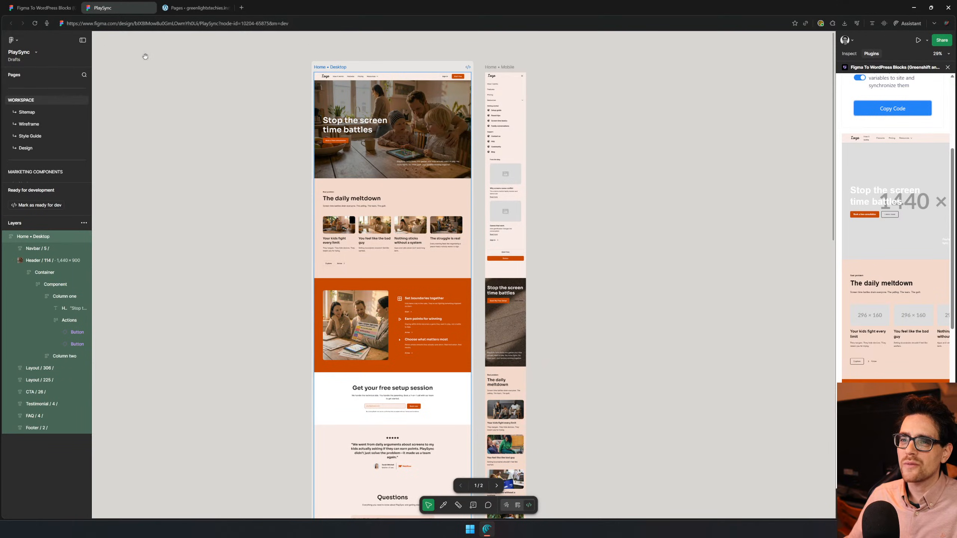
click(194, 6)
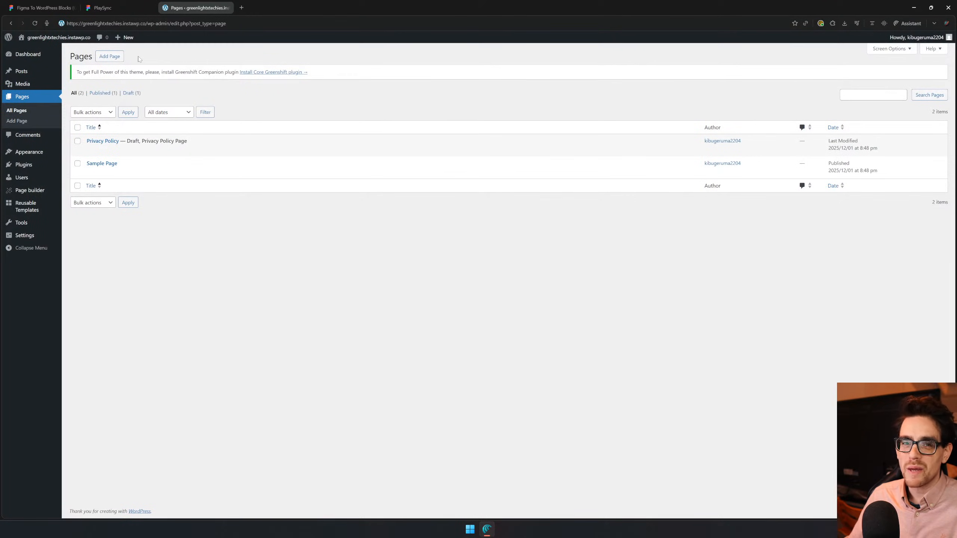
click(109, 60)
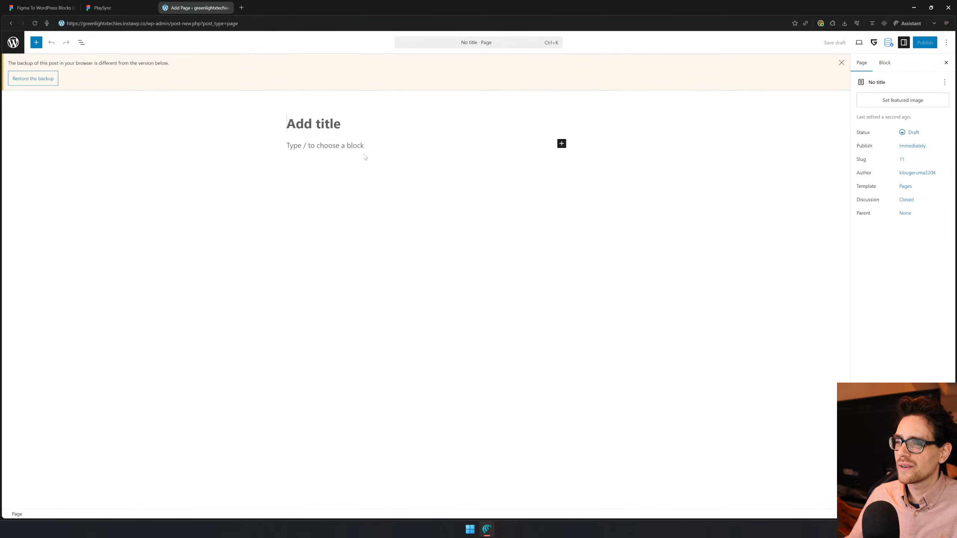
click(324, 145)
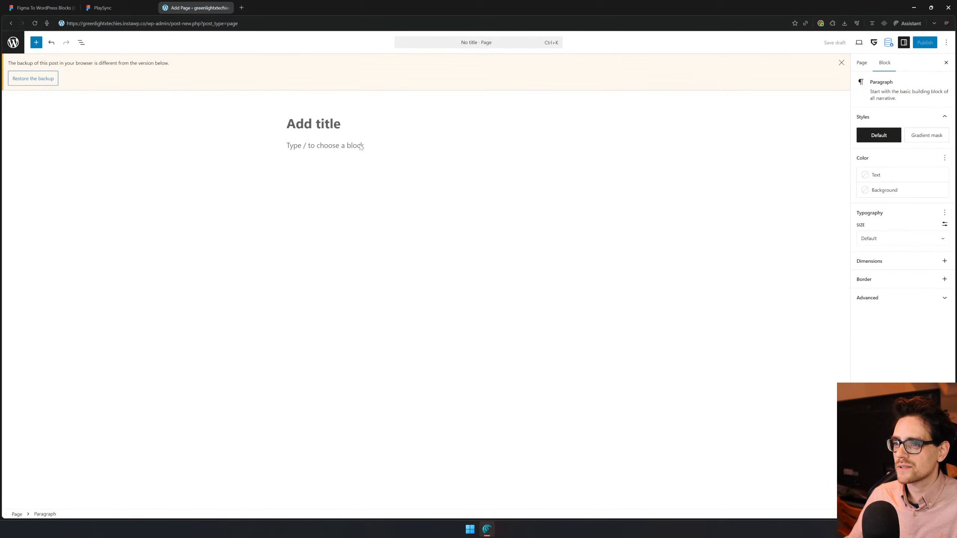
key(ctrl+v)
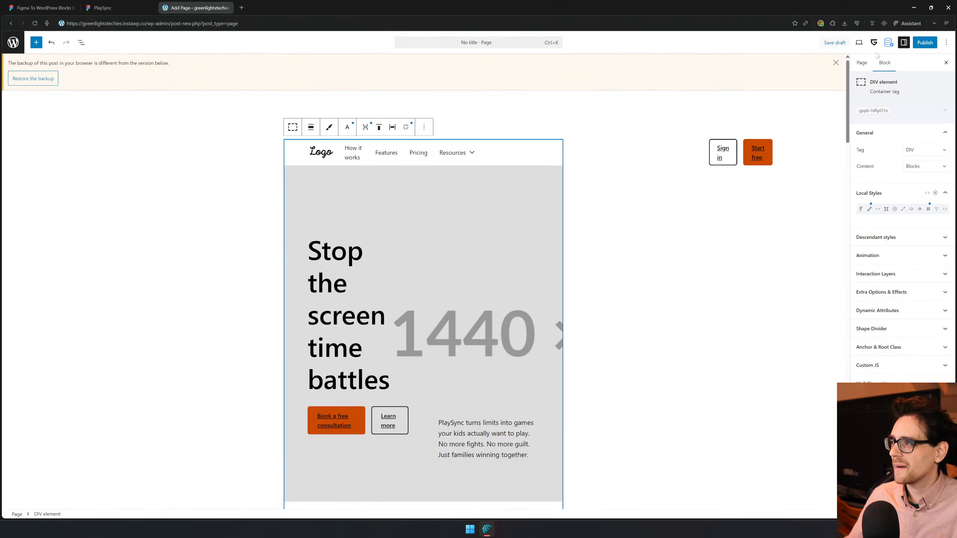
- Publish the untitled page and look through it from header to footer on the live site
click(922, 45)
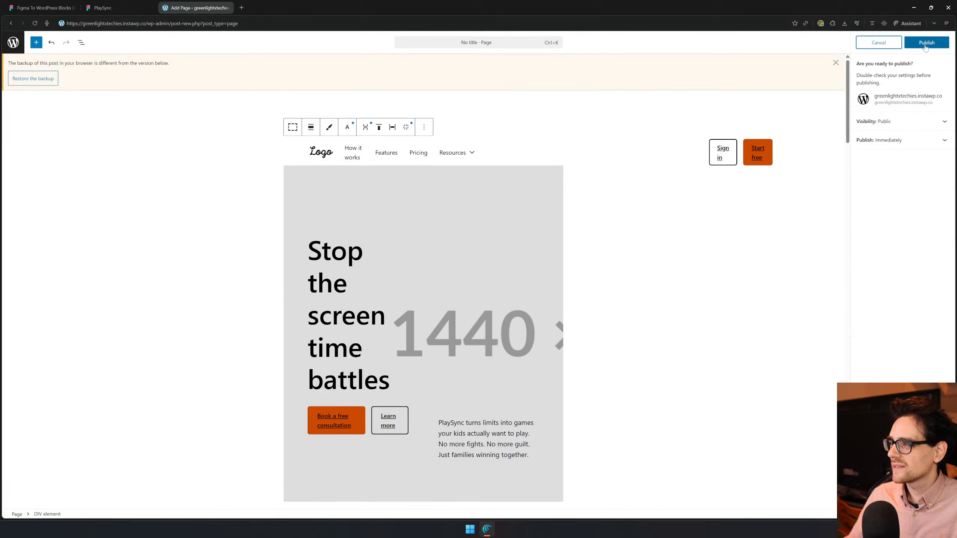
click(923, 42)
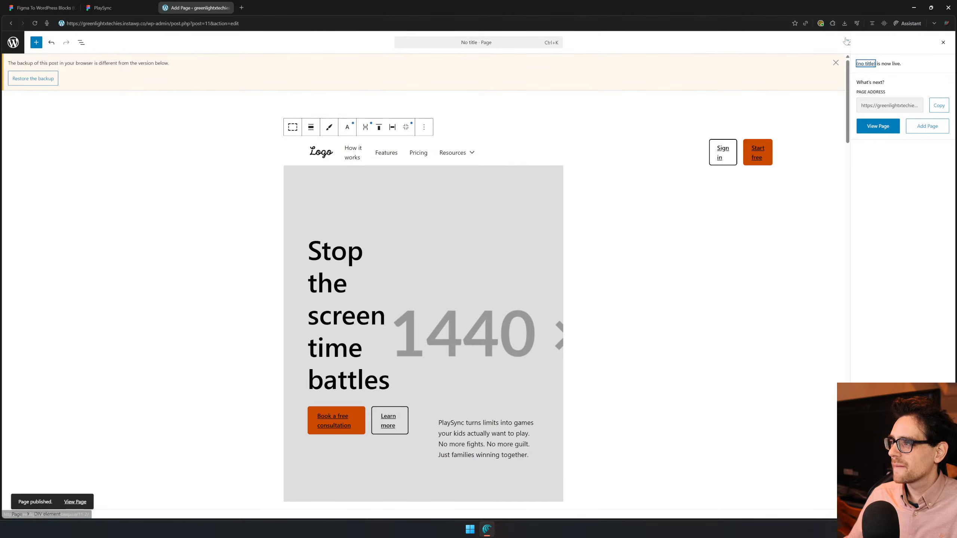
click(848, 42)
scroll(410, 411, down, 20)
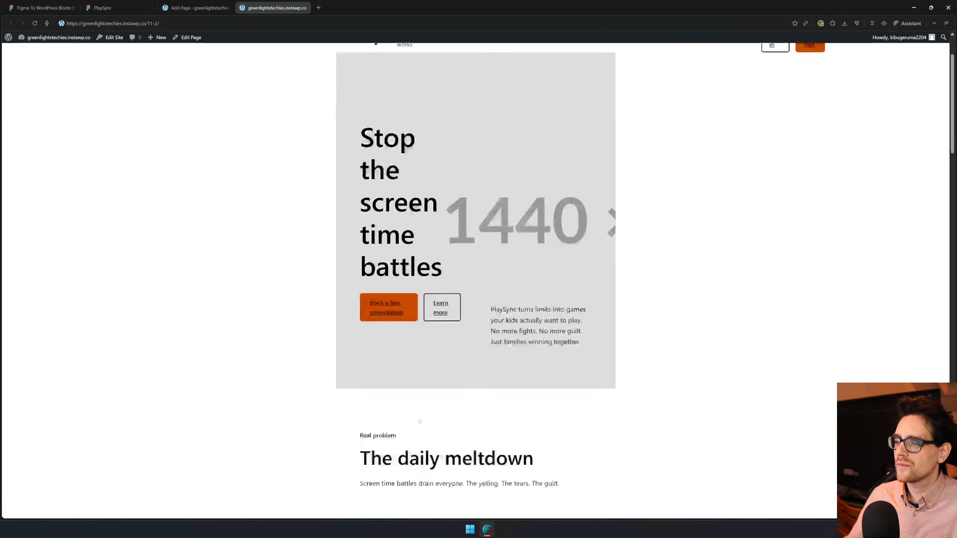
scroll(403, 387, down, 12)
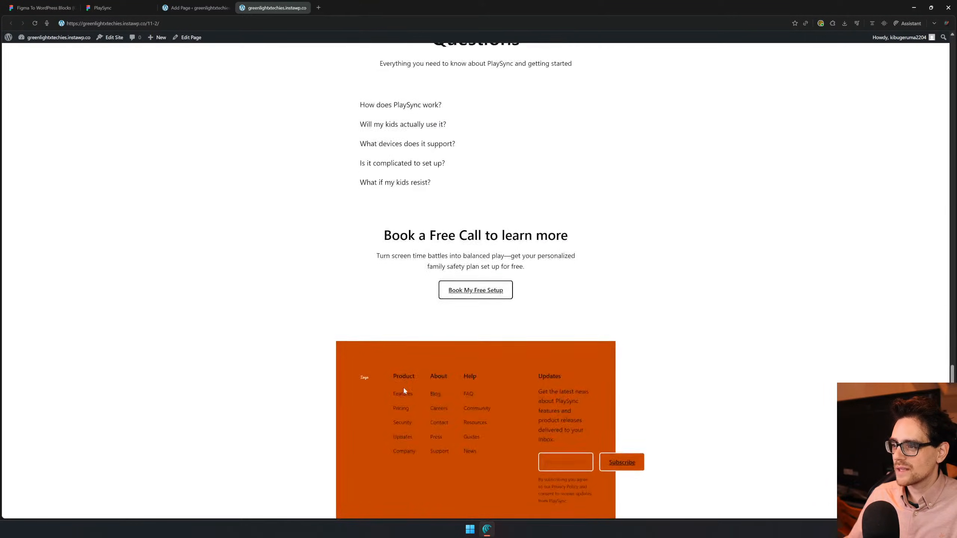
scroll(679, 201, up, 20)
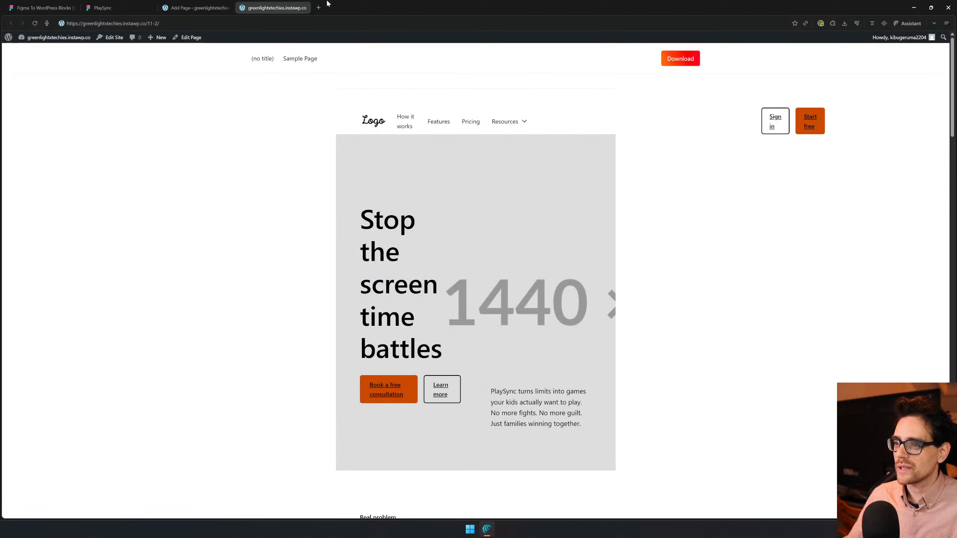
- Return to the PlaySync file in Figma, recheck the conversion preview, and synchronize the stylebook to the WordPress site
click(113, 8)
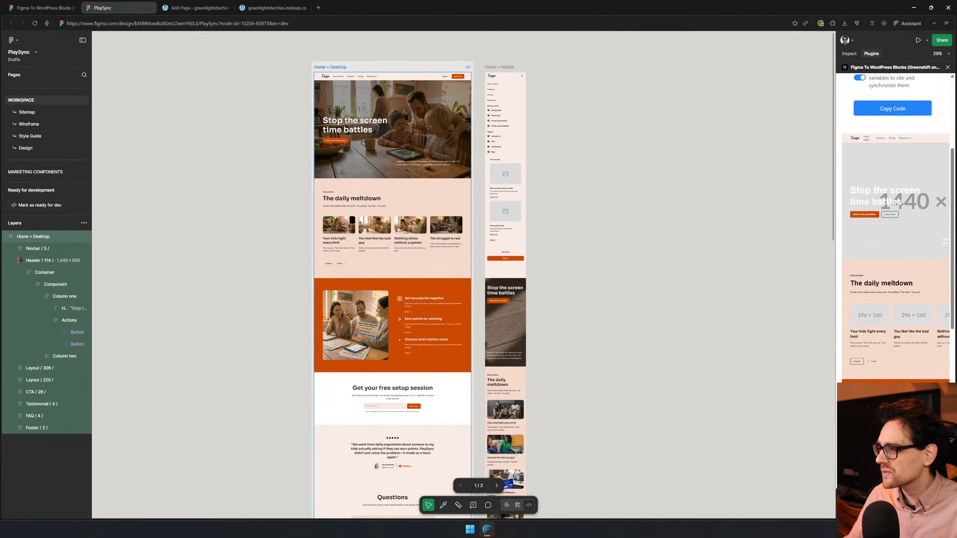
scroll(867, 196, up, 4)
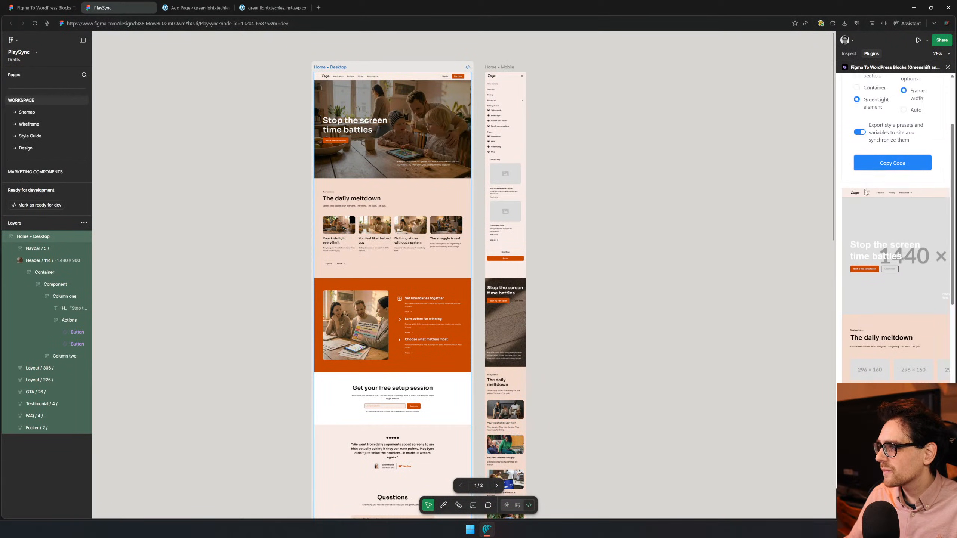
scroll(876, 254, down, 8)
scroll(876, 254, up, 5)
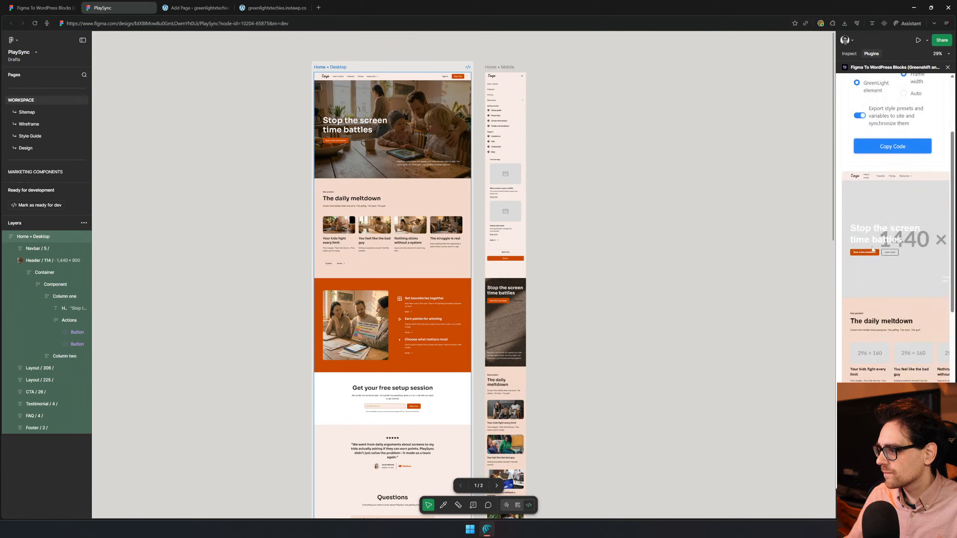
scroll(870, 237, down, 10)
scroll(870, 233, up, 10)
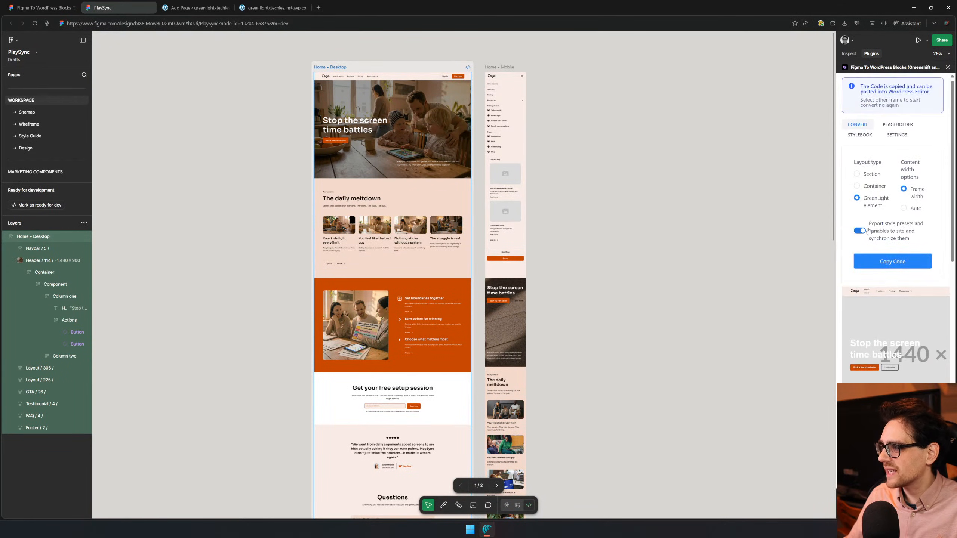
click(888, 126)
click(860, 127)
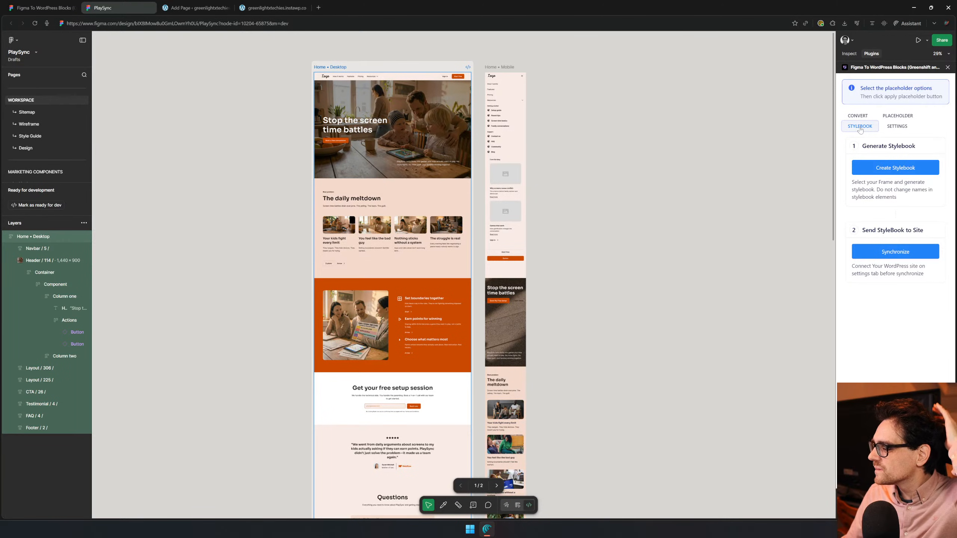
click(893, 252)
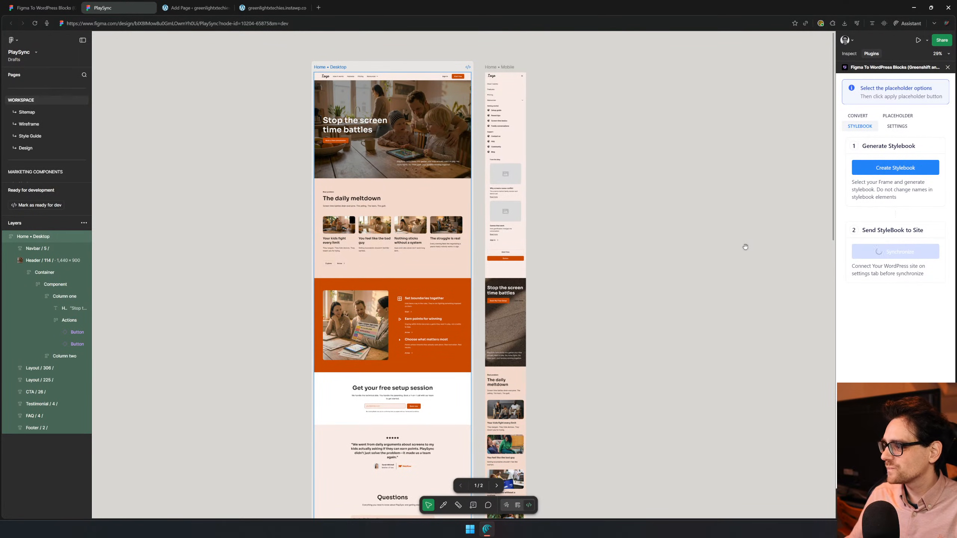
- Examine the layout width and styling of the published page's header, hero and following sections on the live site
click(264, 10)
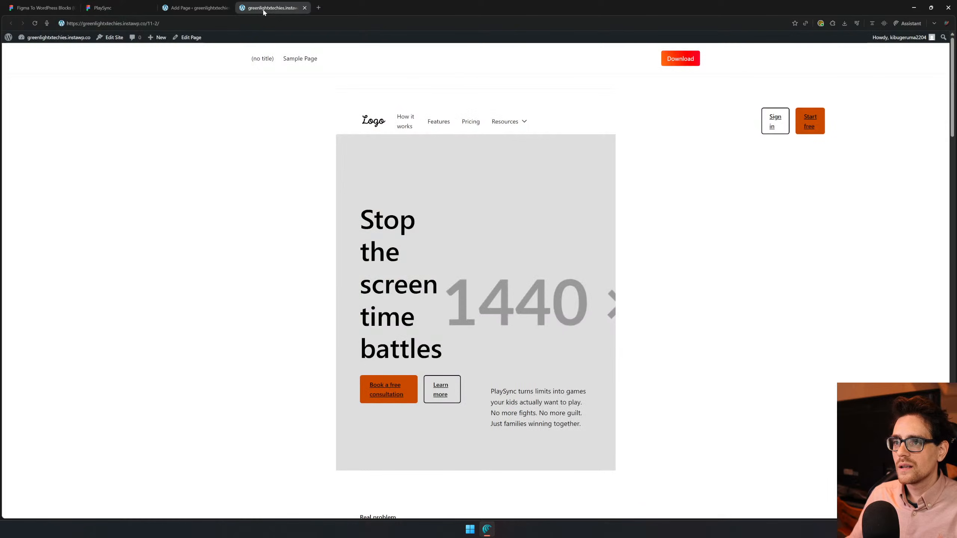
scroll(374, 119, down, 5)
scroll(452, 128, up, 5)
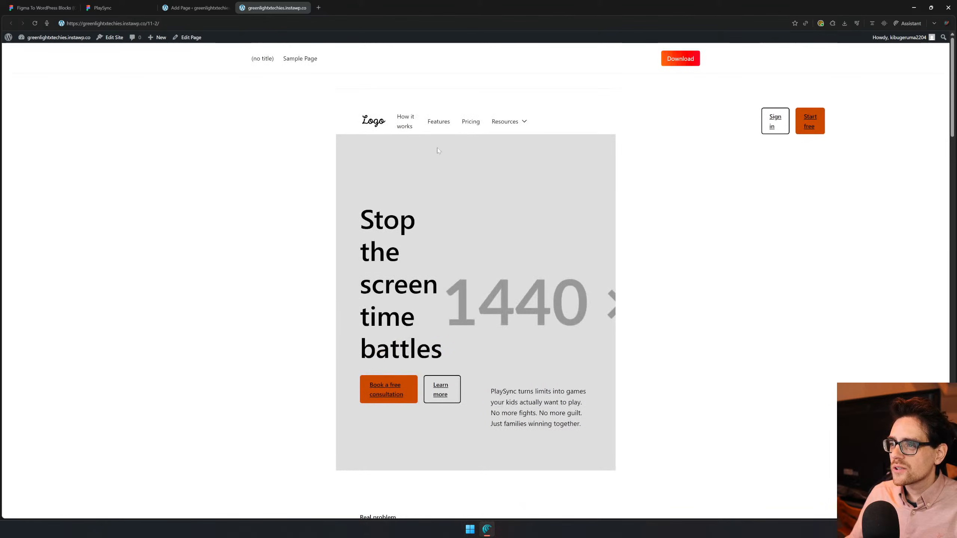
drag(525, 123, 566, 392)
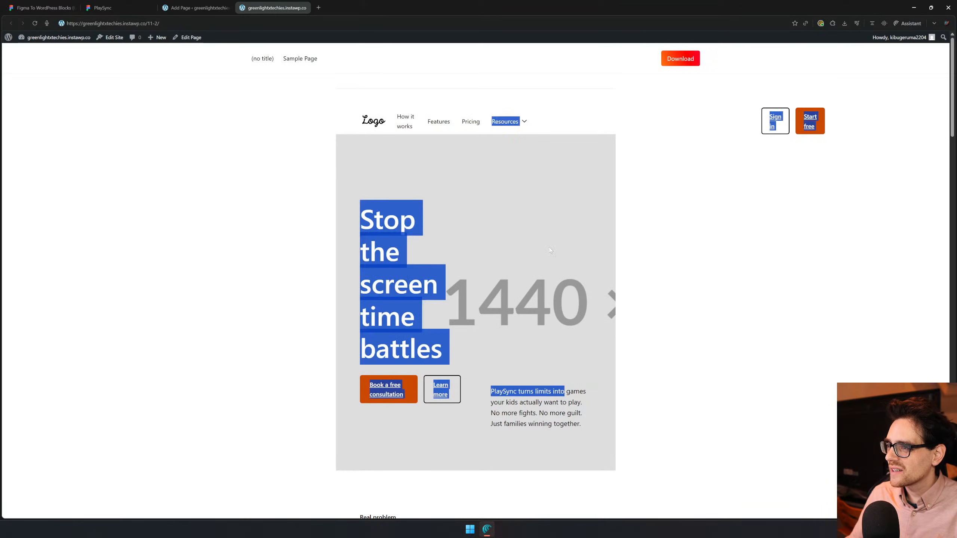
click(501, 331)
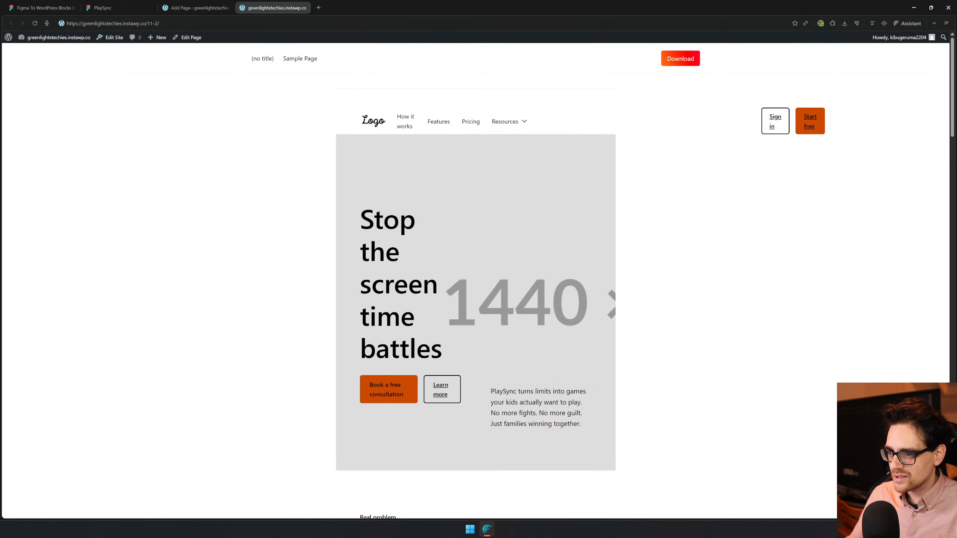
scroll(428, 396, down, 7)
scroll(508, 324, down, 7)
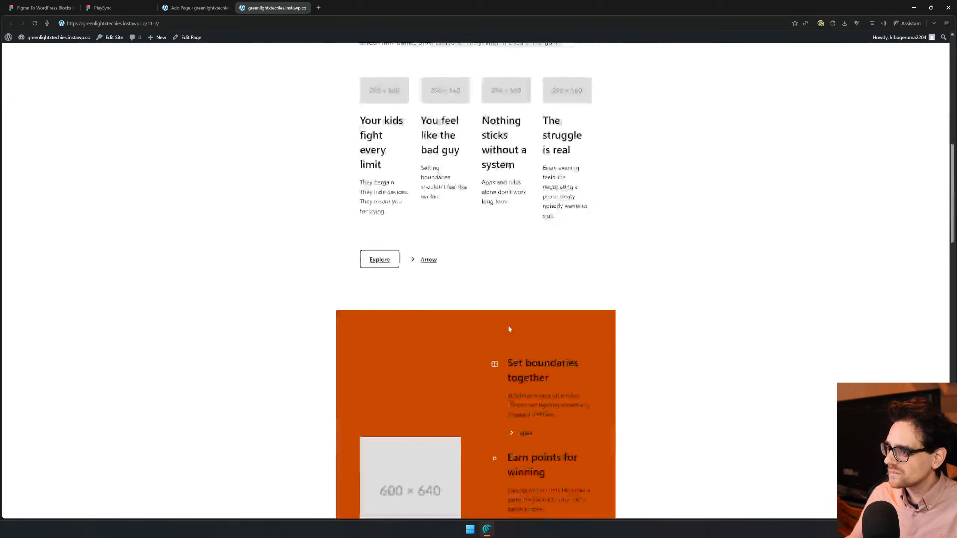
scroll(518, 338, up, 14)
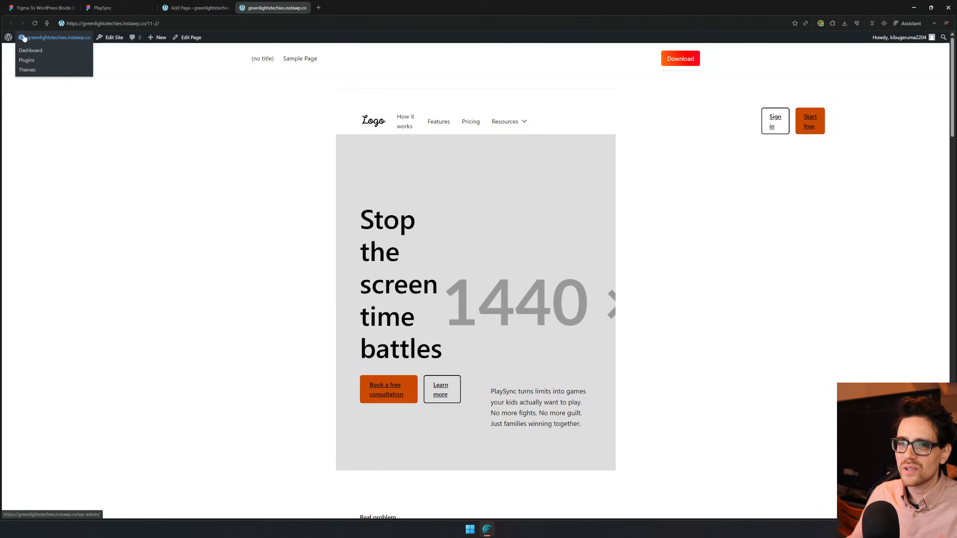
- Open the WordPress dashboard in a new tab and view the installed themes
middle_click(24, 38)
click(351, 8)
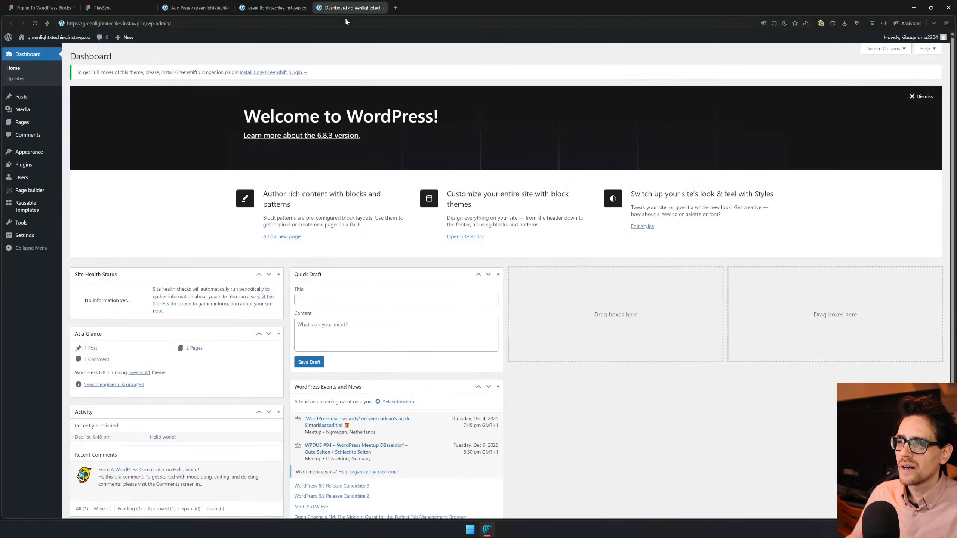
mouse_move(27, 153)
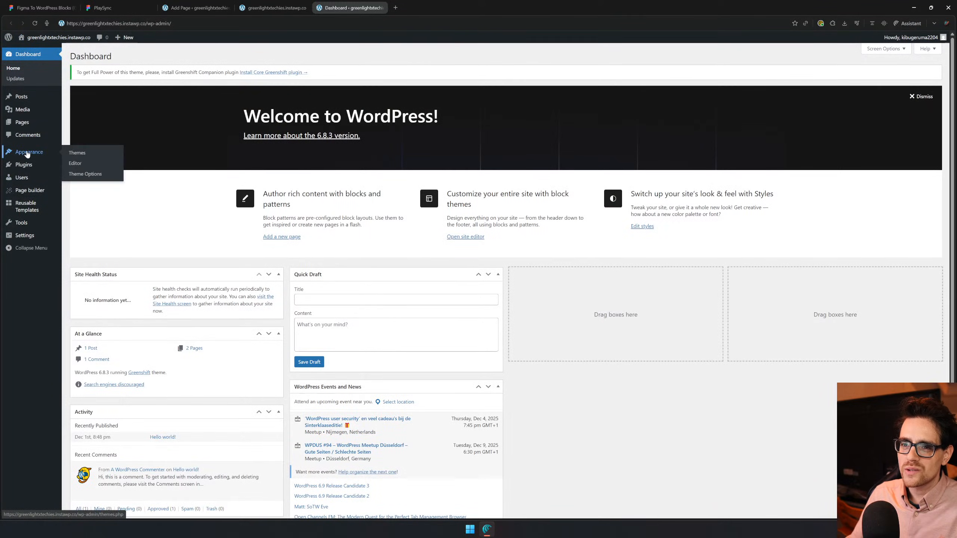
click(83, 158)
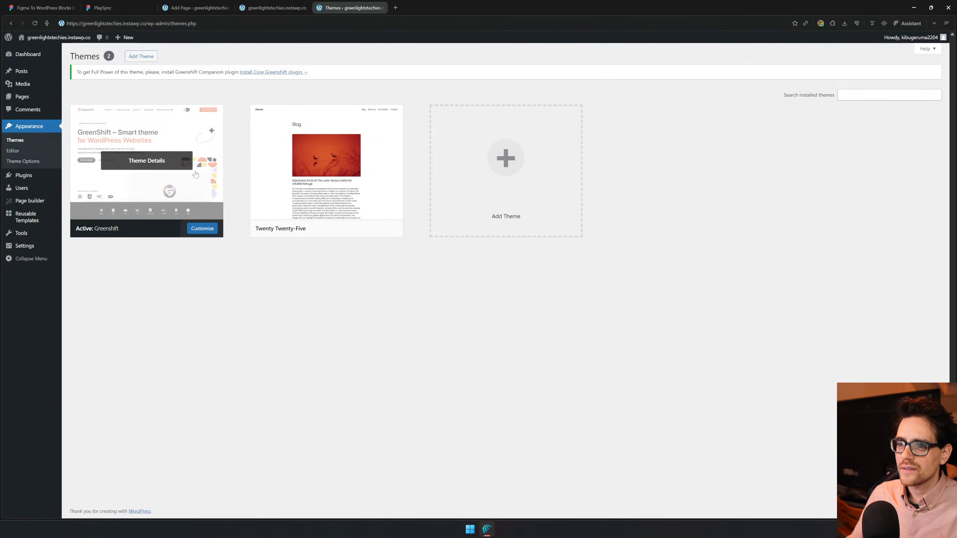
- Back in the page editor, try Wide width alignment on the outer DIV element, then restore it to None
click(273, 7)
click(210, 9)
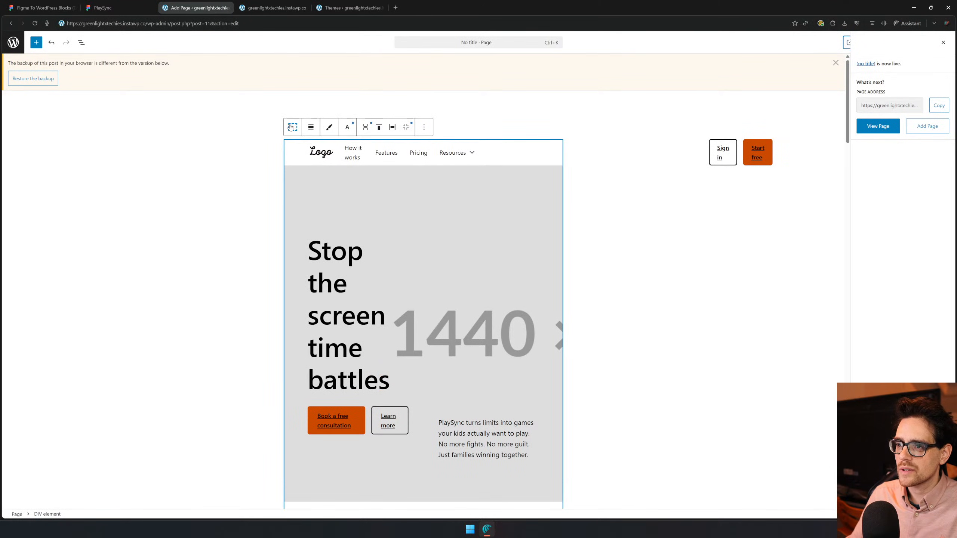
click(312, 128)
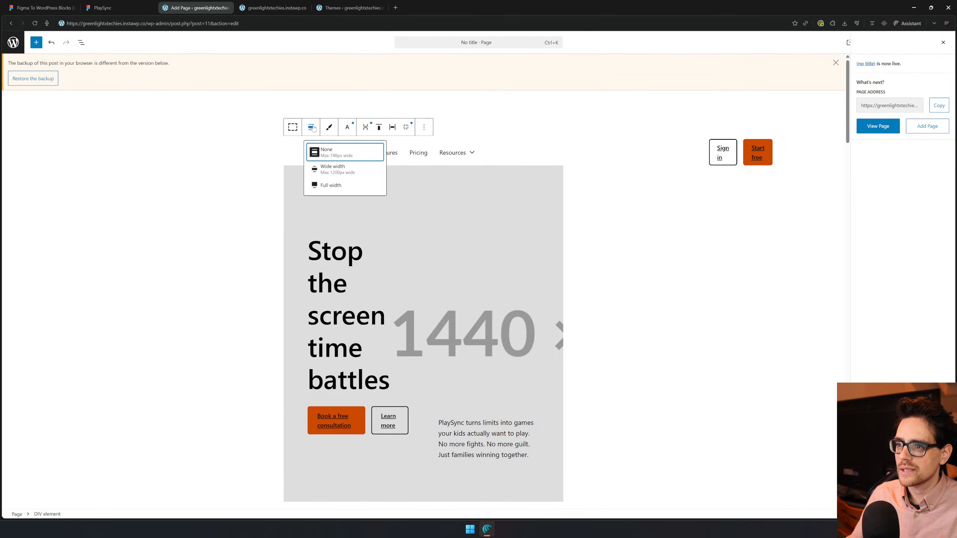
click(352, 173)
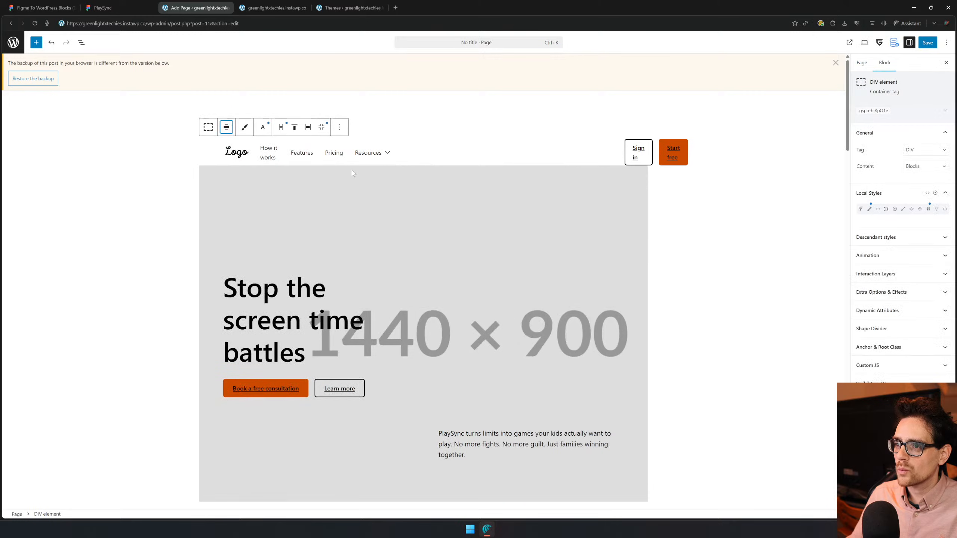
click(227, 128)
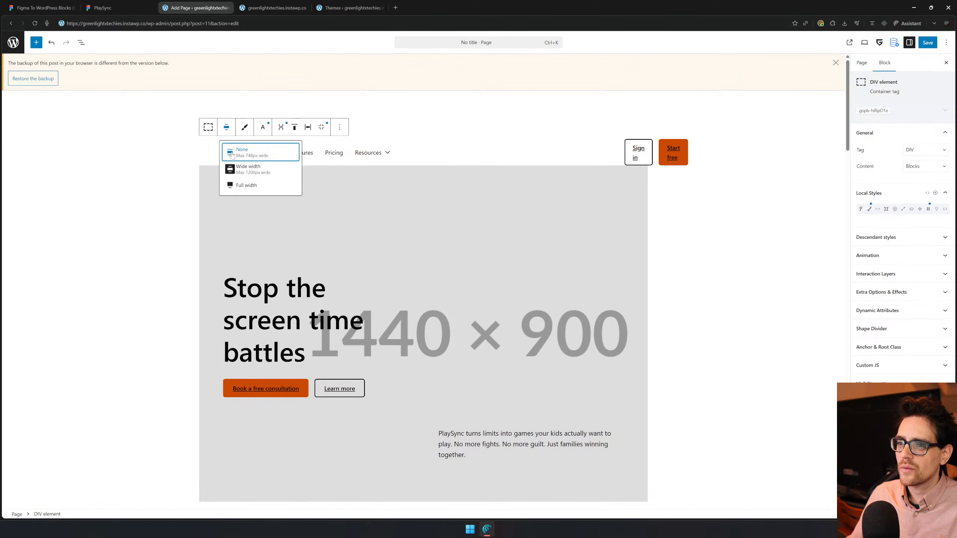
click(231, 153)
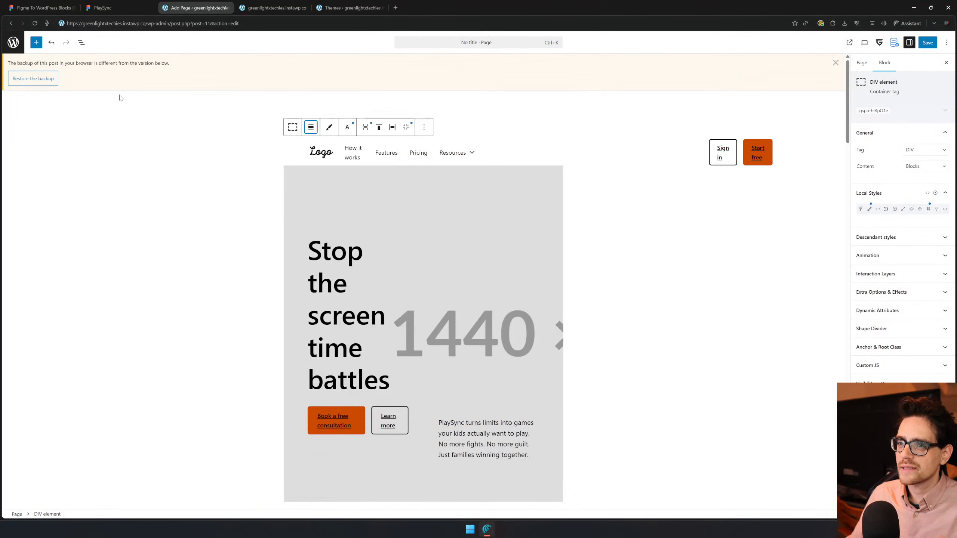
- Leave the page editor and open the list of all theme templates in the site editor
click(13, 42)
click(512, 76)
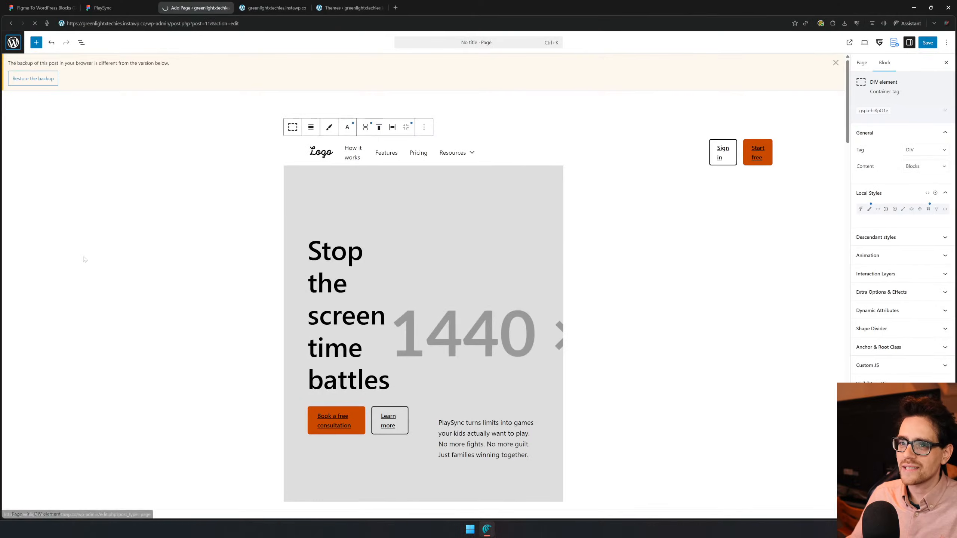
mouse_move(42, 152)
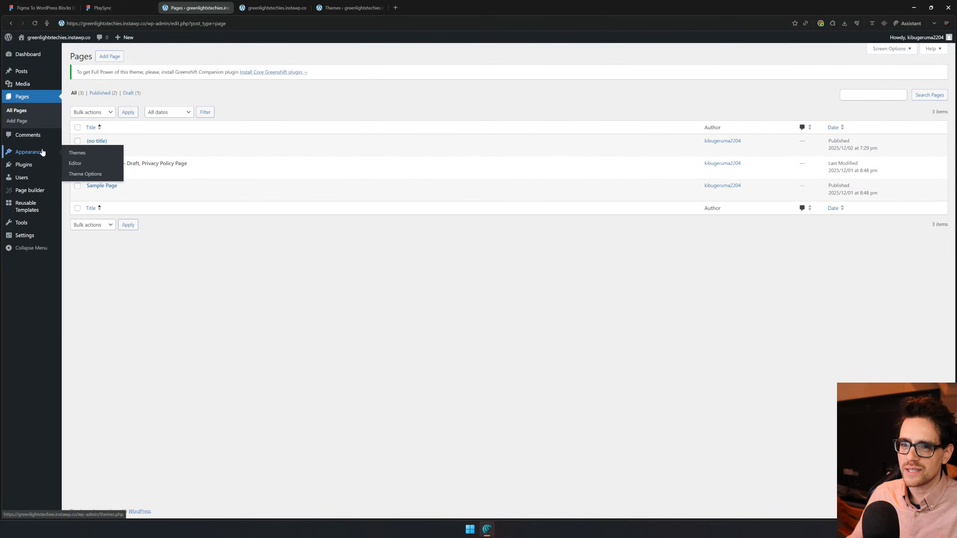
click(88, 169)
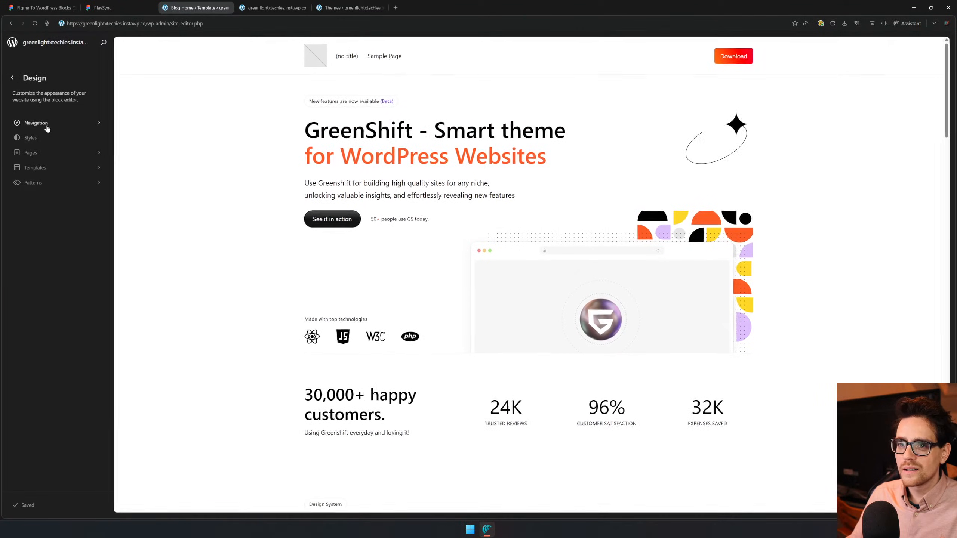
click(48, 166)
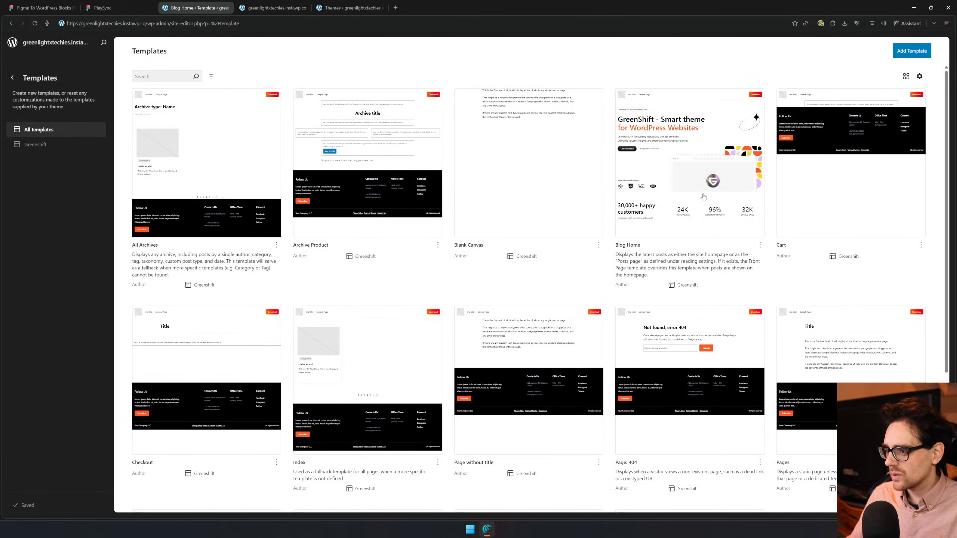
- Open the Pages template for editing and dismiss the site editor's welcome guide
scroll(243, 324, down, 4)
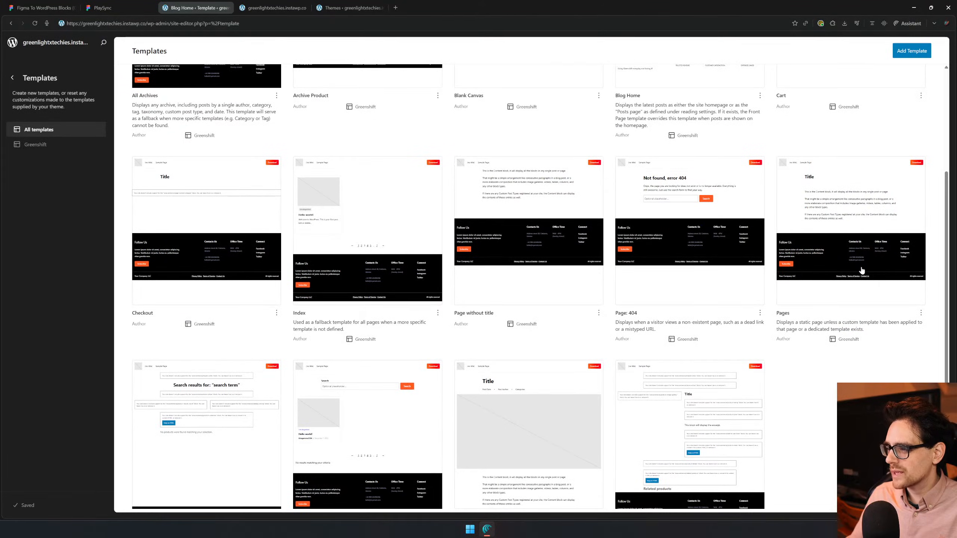
click(863, 236)
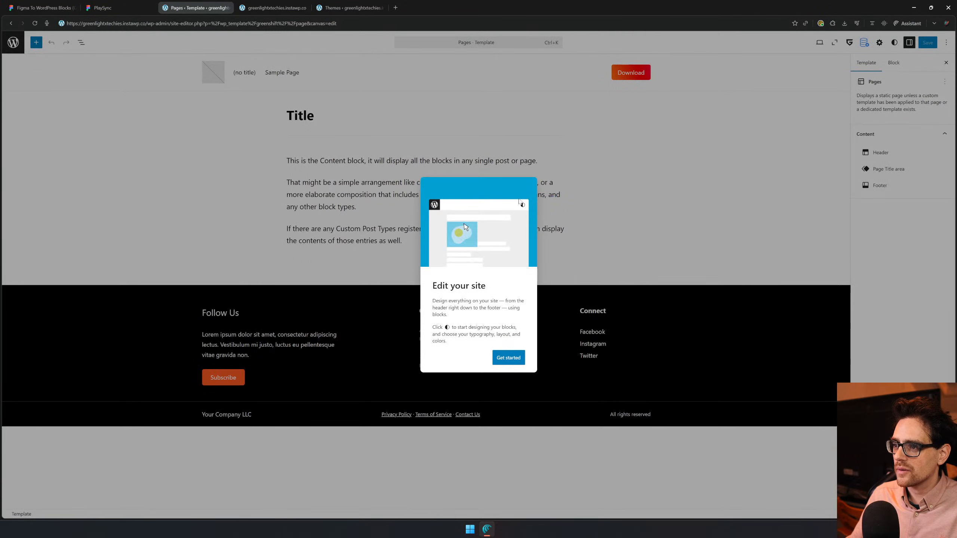
click(508, 357)
click(317, 106)
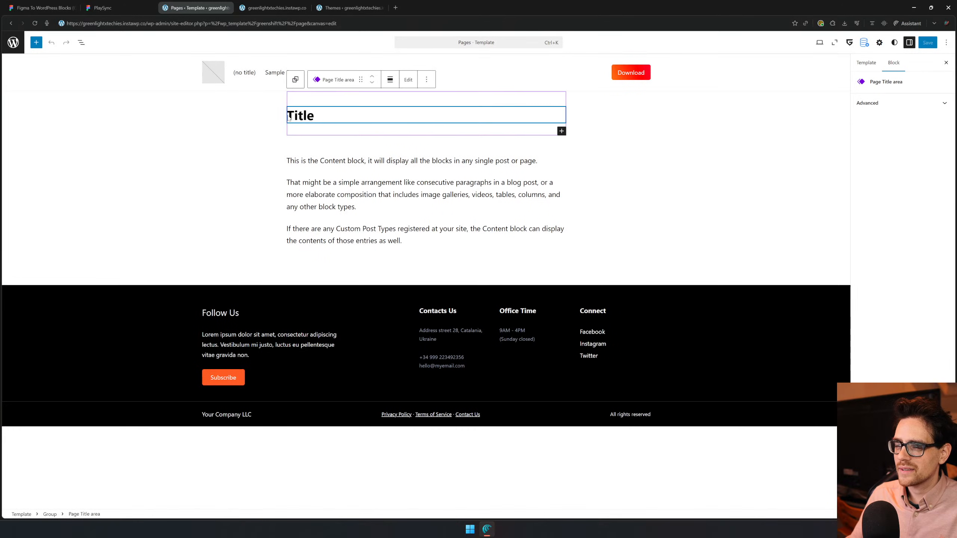
- Set the Content block's content width to 1440 px and wide width to 1740 px, and save the template
click(233, 156)
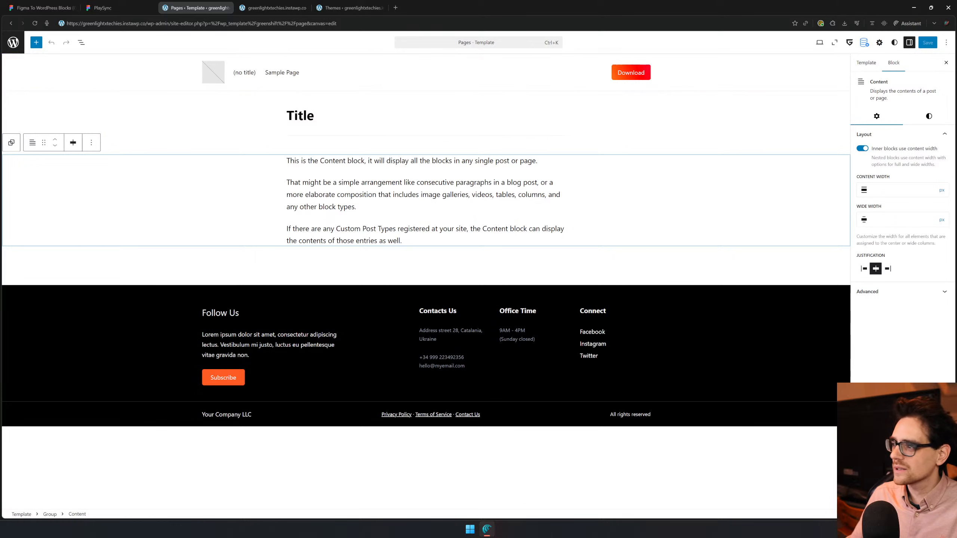
click(866, 190)
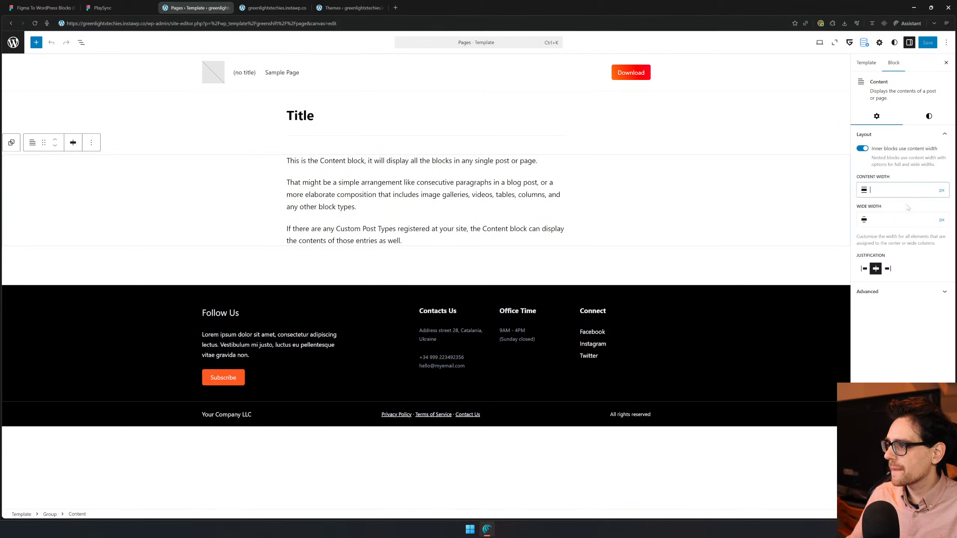
text(1440)
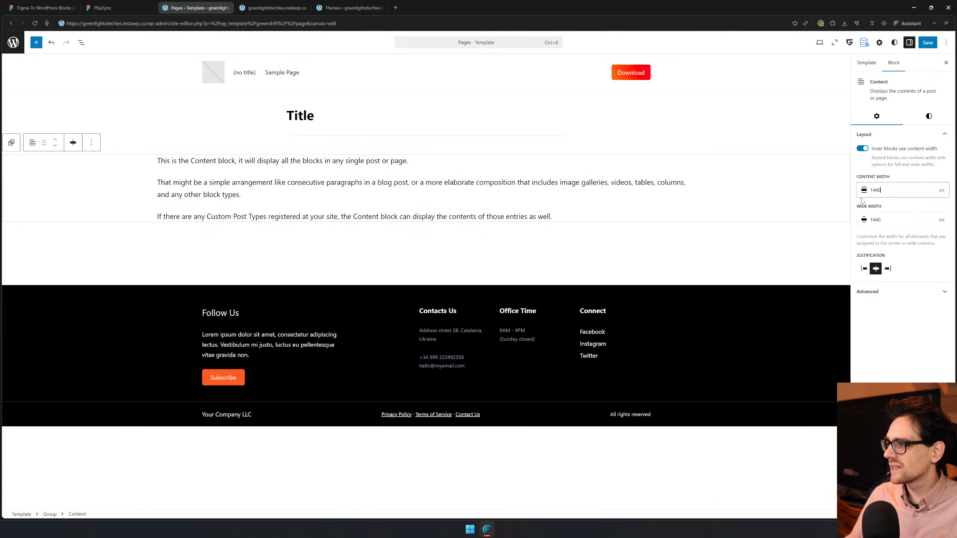
click(876, 220)
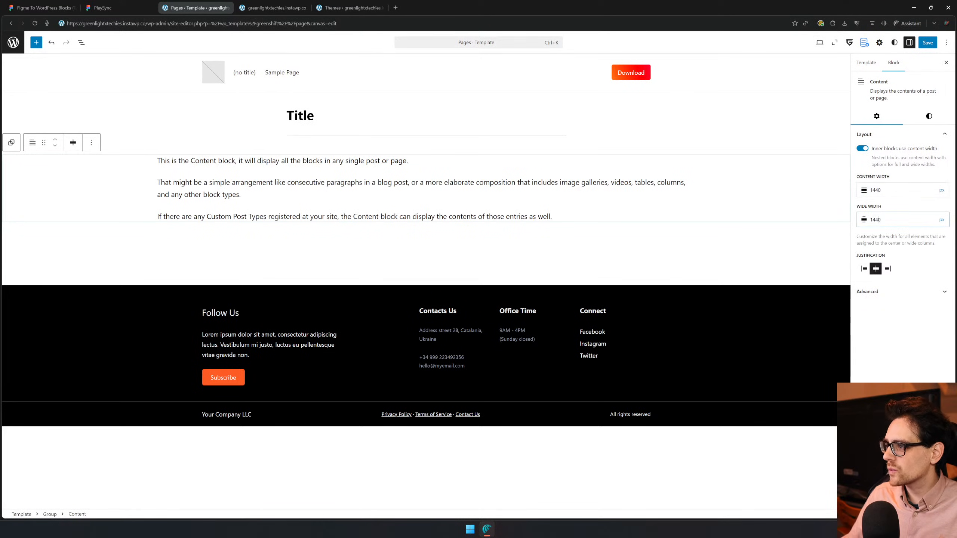
key(BackSpace)
text(7)
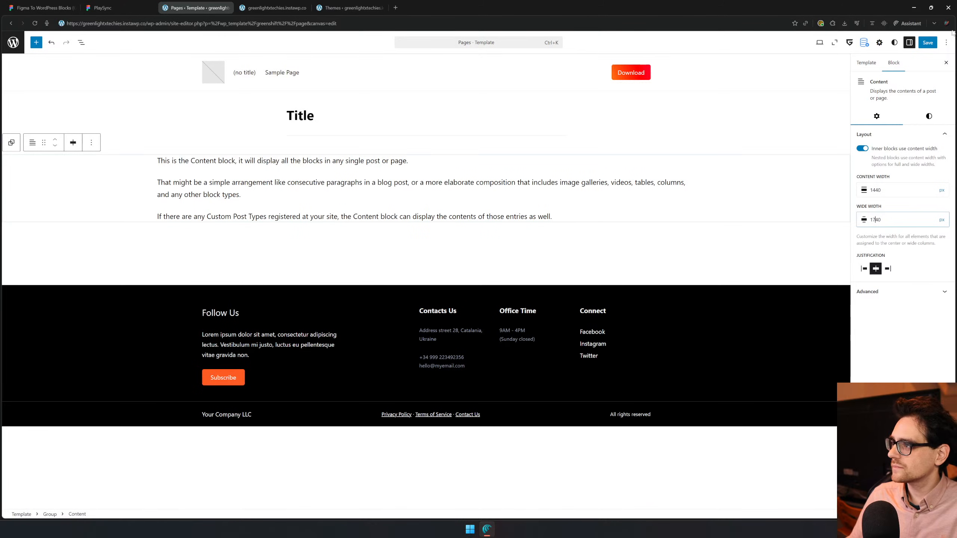
click(928, 42)
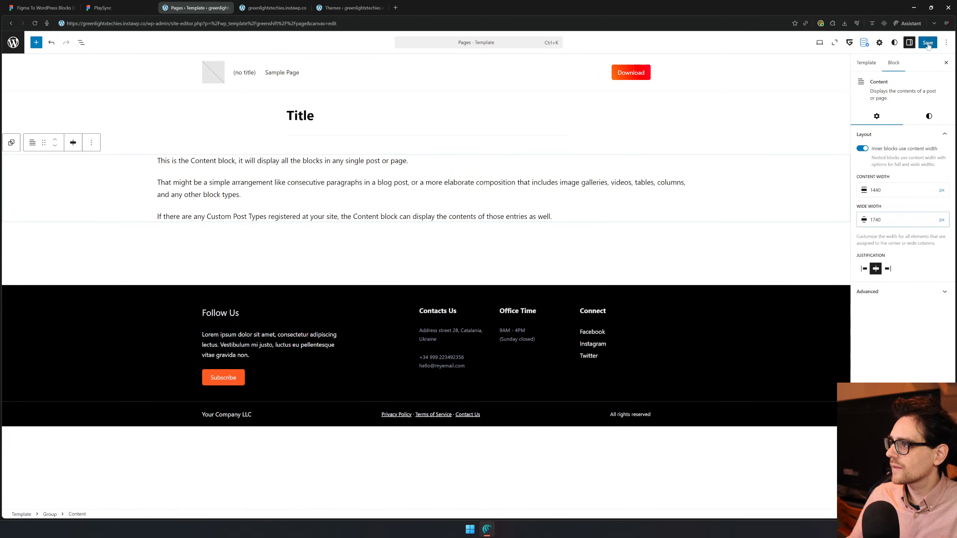
- Delete the Group block containing the page title from the Pages template and save the template
click(599, 133)
right_click(599, 134)
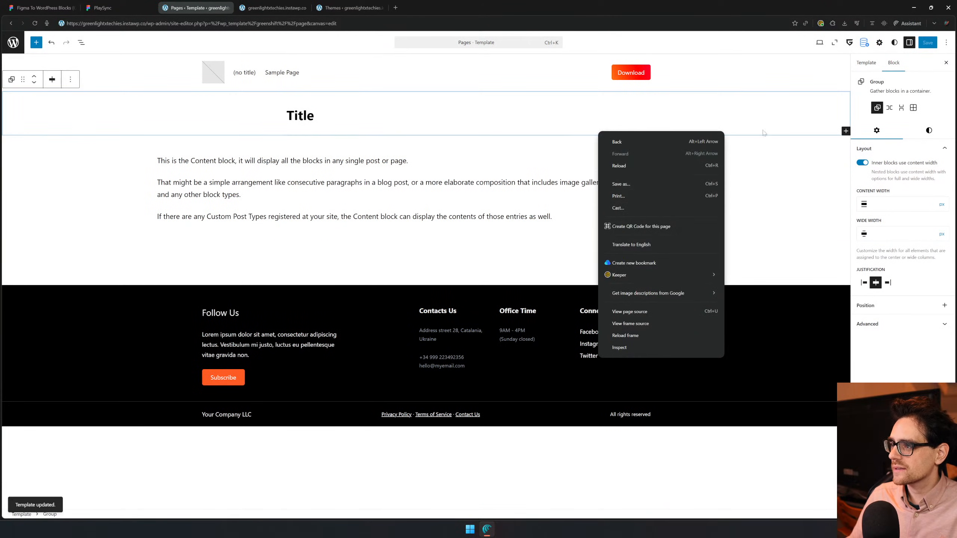
key(Escape)
key(Delete)
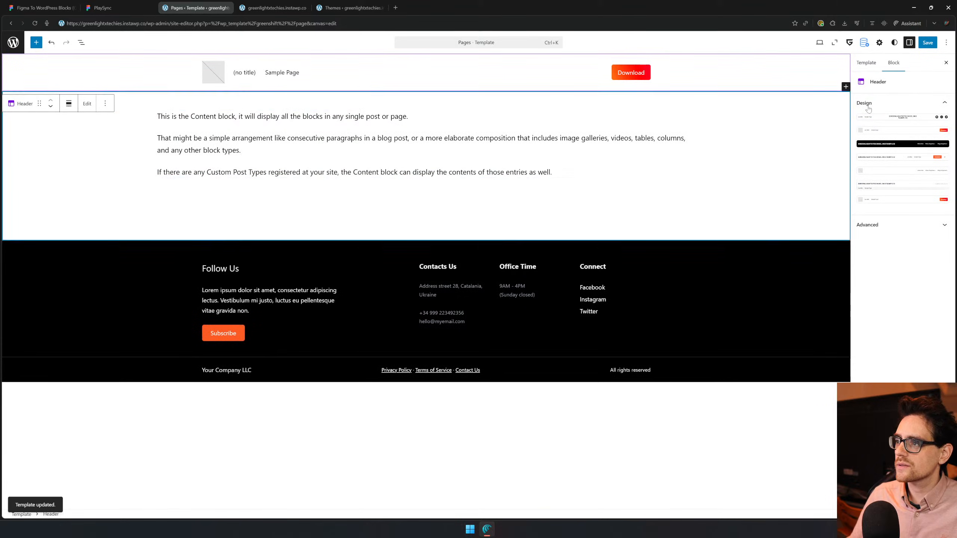
key(ctrl+s)
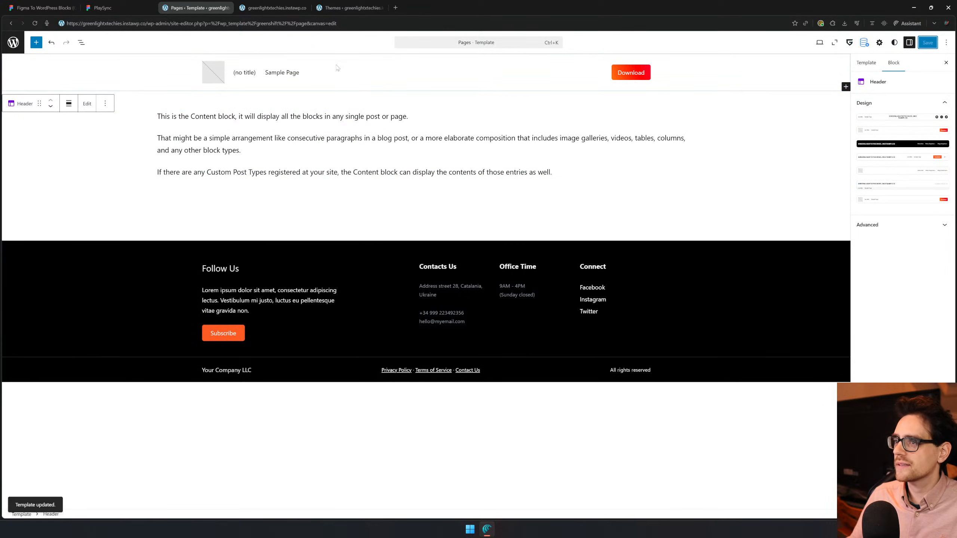
- Examine the published page's section layout, heading styles and the text in the orange features section
click(274, 8)
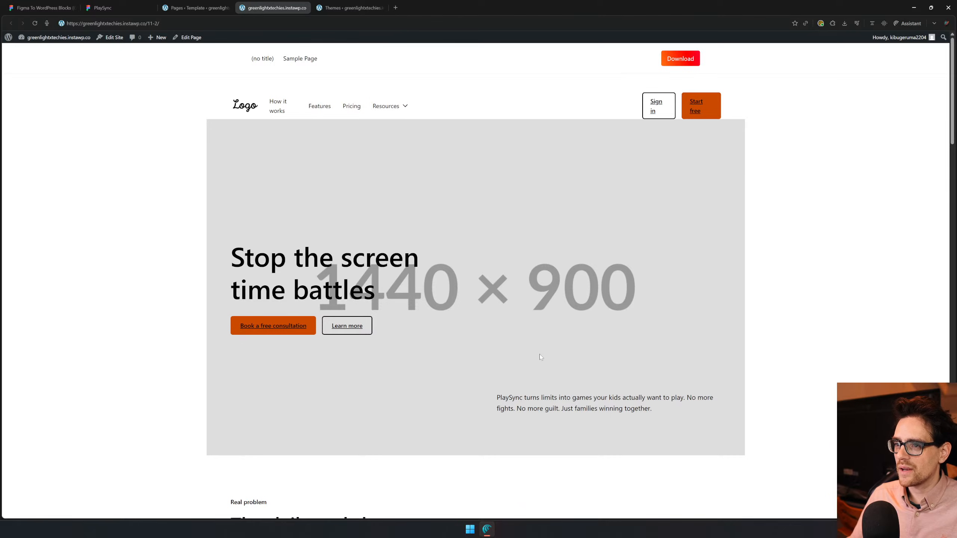
scroll(539, 356, down, 10)
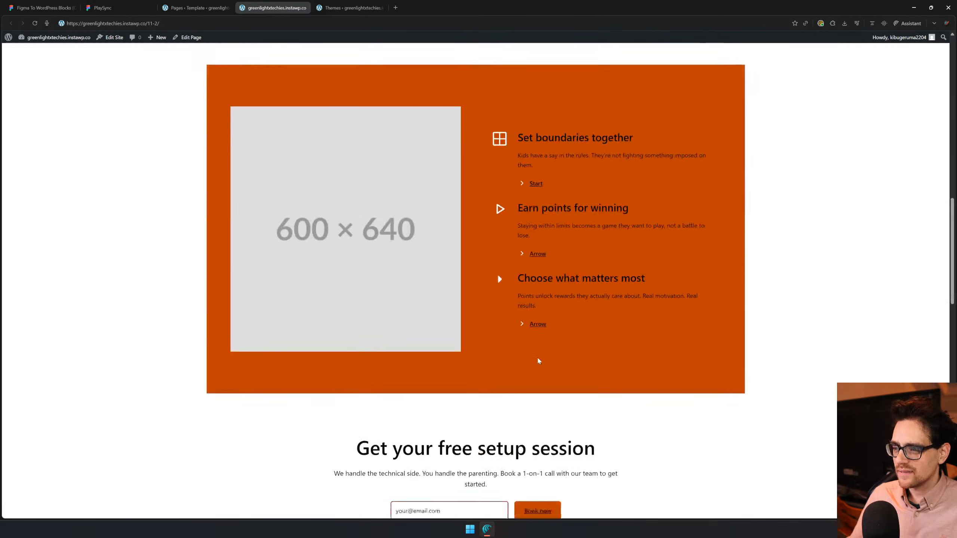
scroll(537, 357, up, 8)
scroll(350, 348, down, 5)
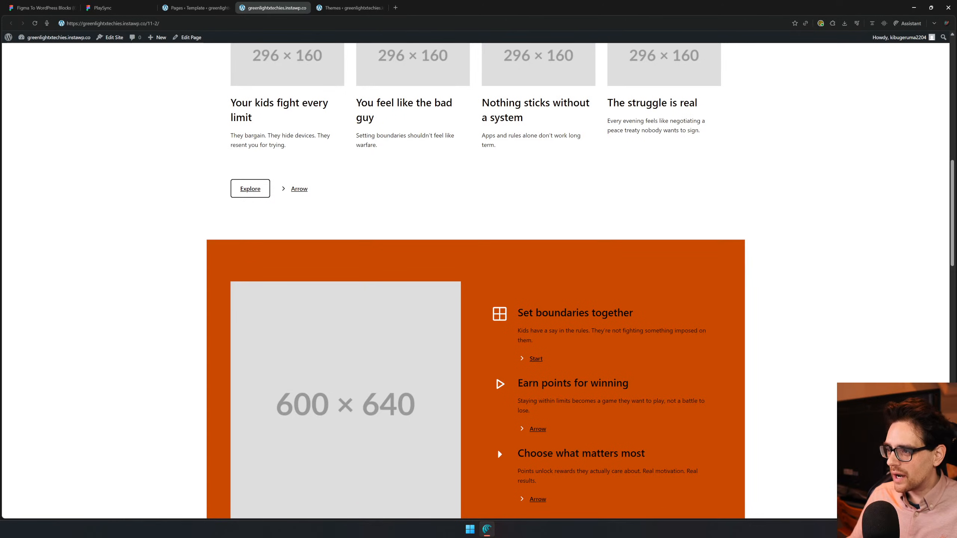
drag(528, 313, 584, 380)
click(568, 353)
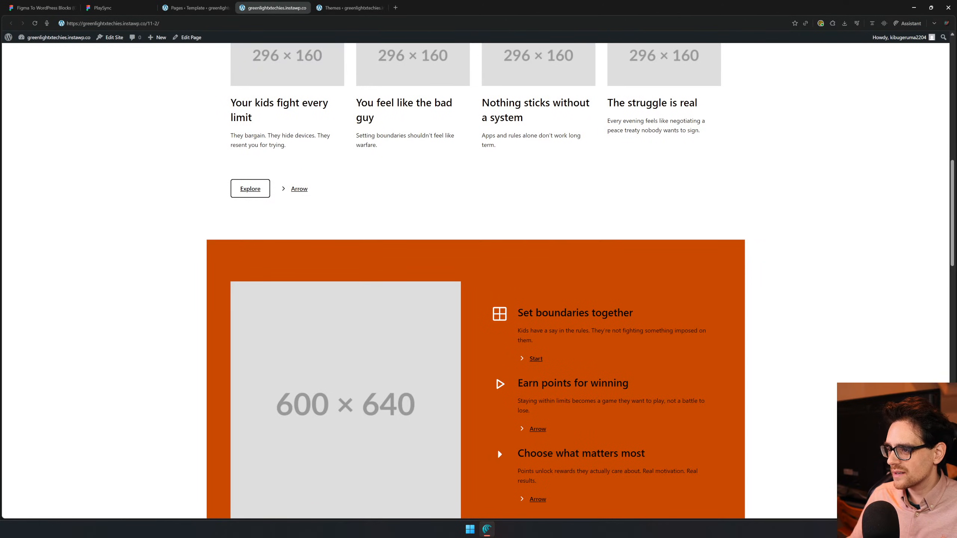
drag(536, 313, 614, 315)
click(616, 377)
scroll(616, 378, down, 6)
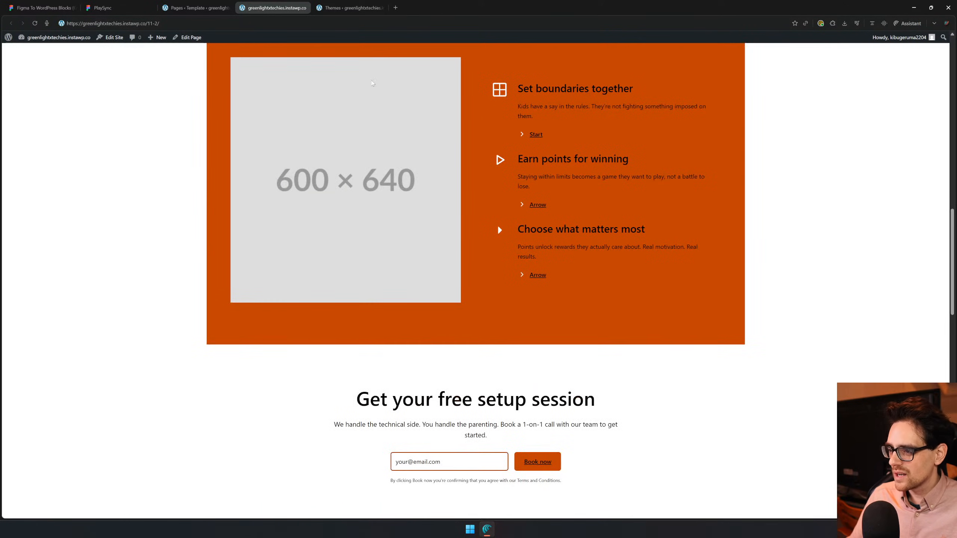
- Switch to the PlaySync design in Figma and examine the orange features section's text and icons for comparison
click(113, 8)
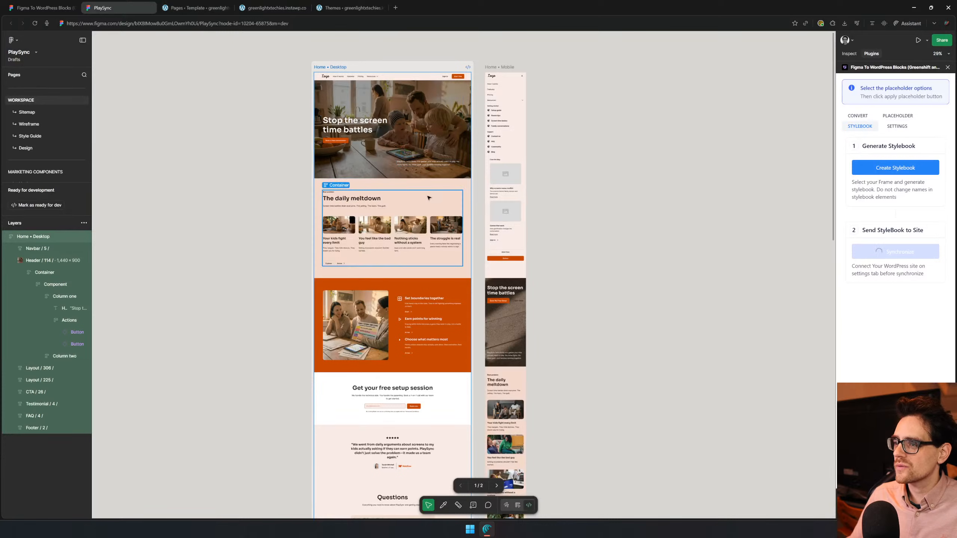
click(346, 149)
scroll(346, 150, up, 5)
scroll(457, 271, down, 3)
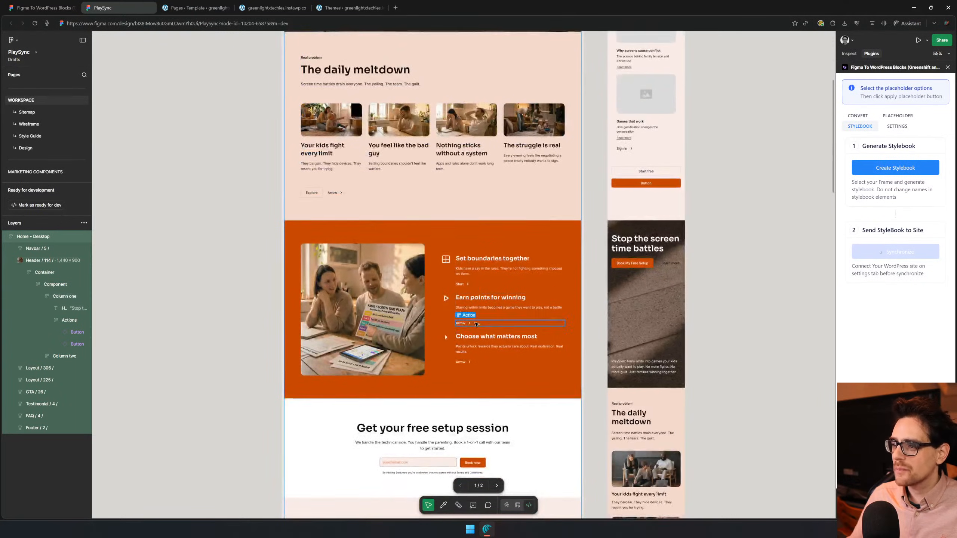
scroll(456, 271, up, 6)
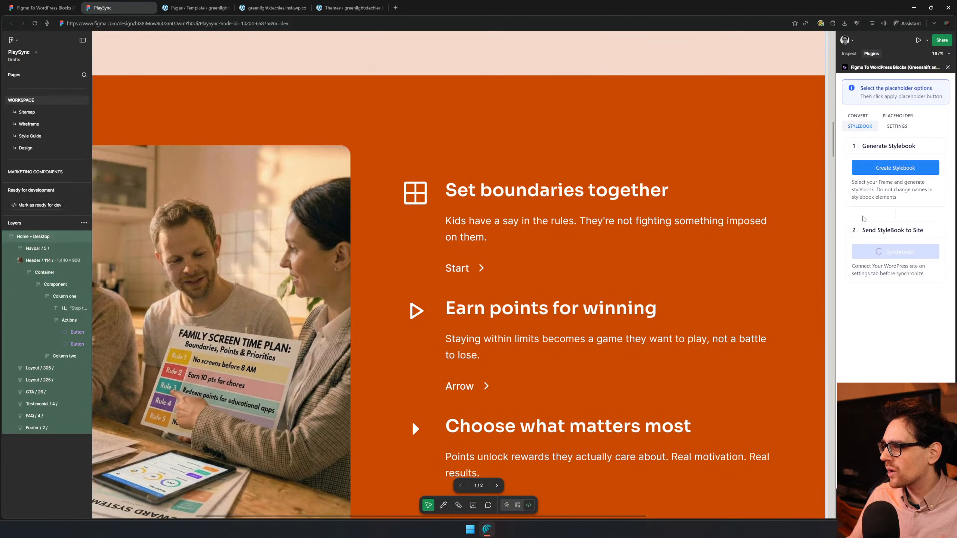
scroll(392, 165, down, 6)
scroll(392, 165, down, 5)
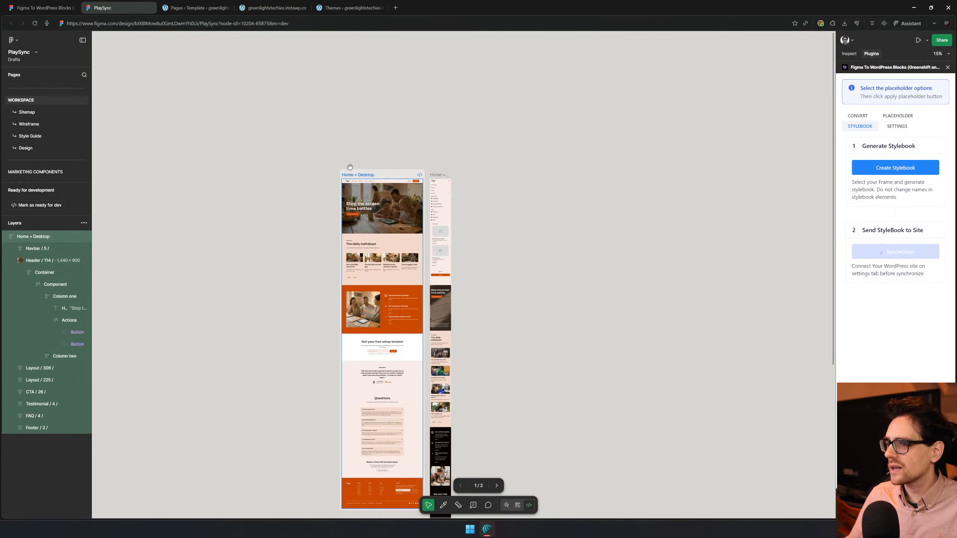
- Relaunch the Figma To WordPress Blocks plugin on the Home • Desktop frame and start creating its stylebook
click(902, 172)
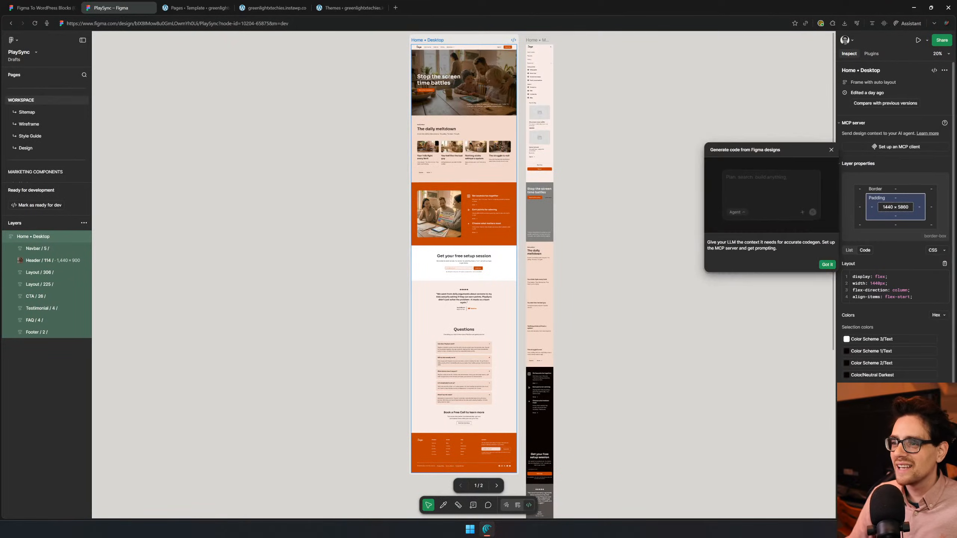
click(831, 149)
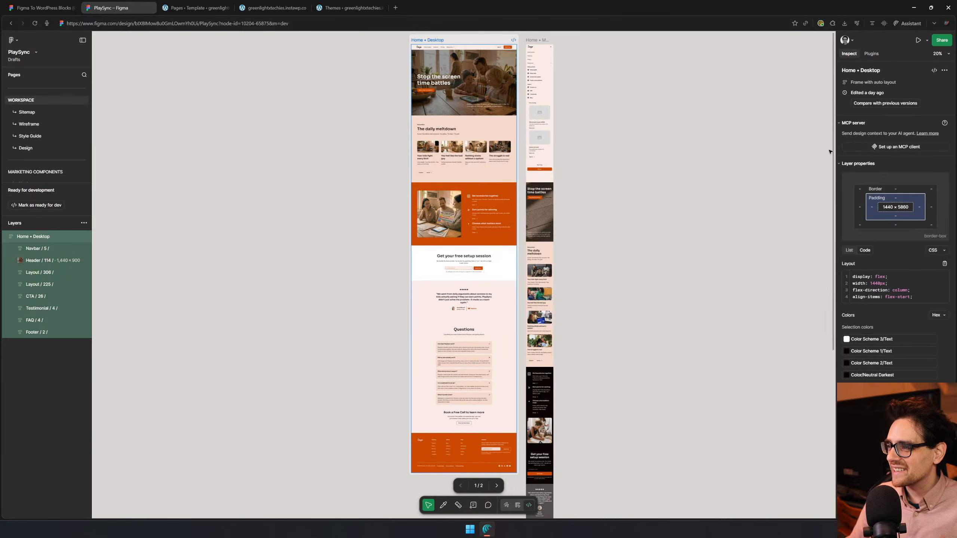
scroll(703, 166, up, 2)
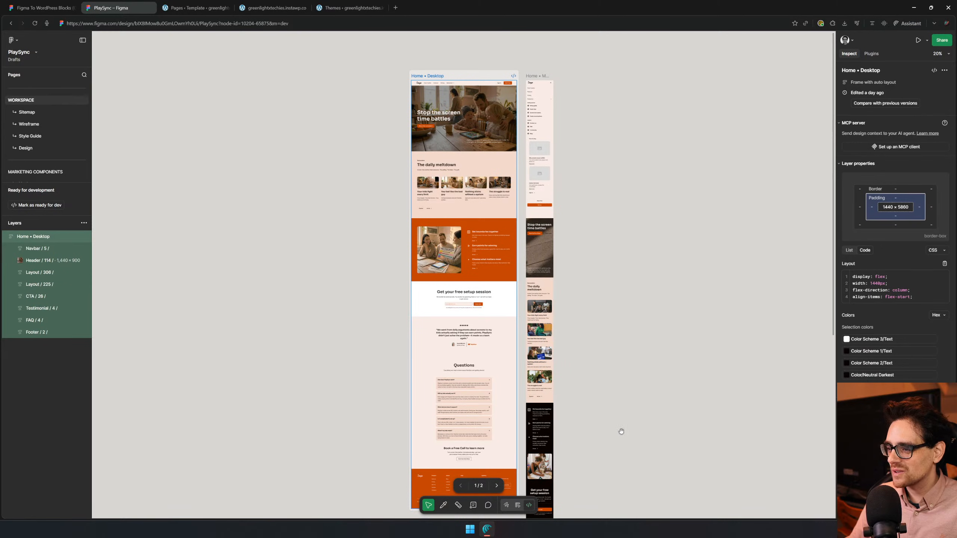
scroll(894, 287, down, 5)
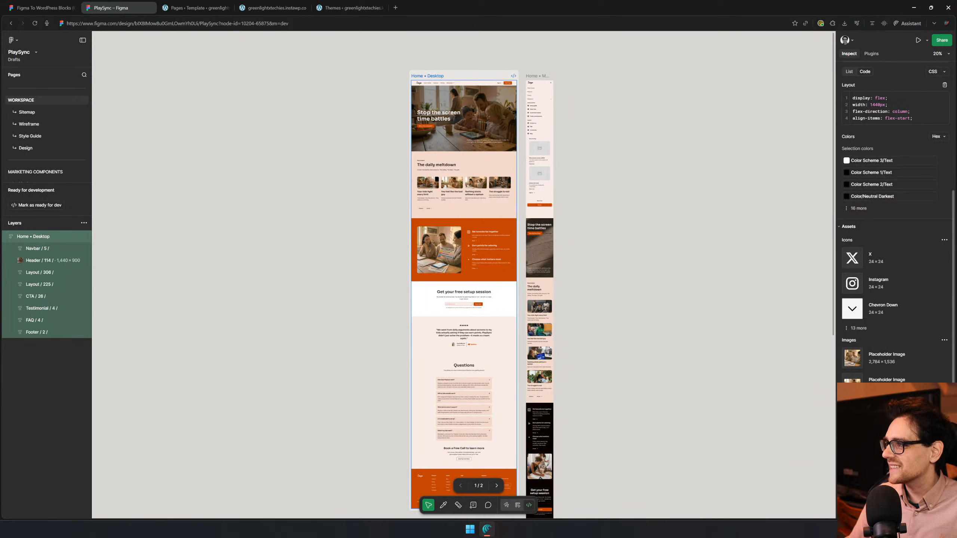
click(868, 55)
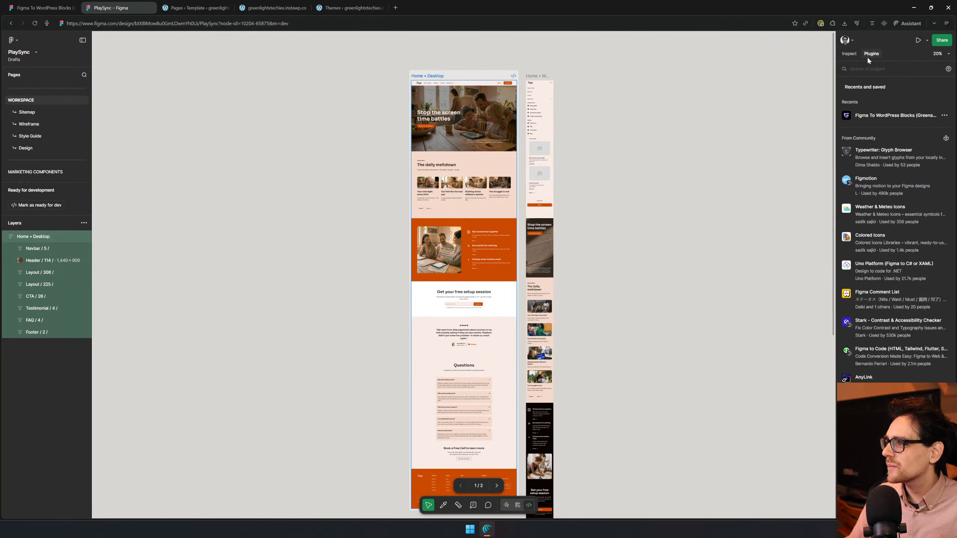
click(883, 117)
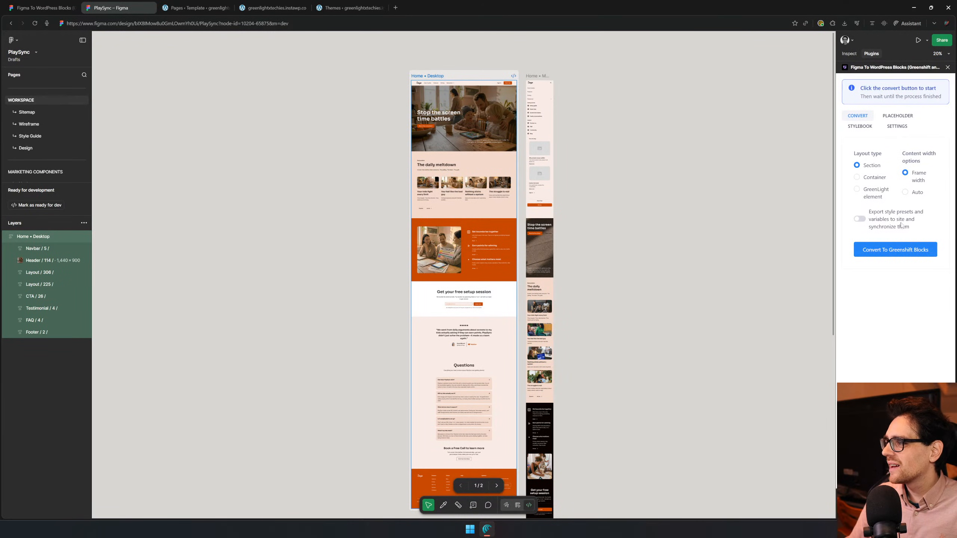
click(862, 129)
click(903, 169)
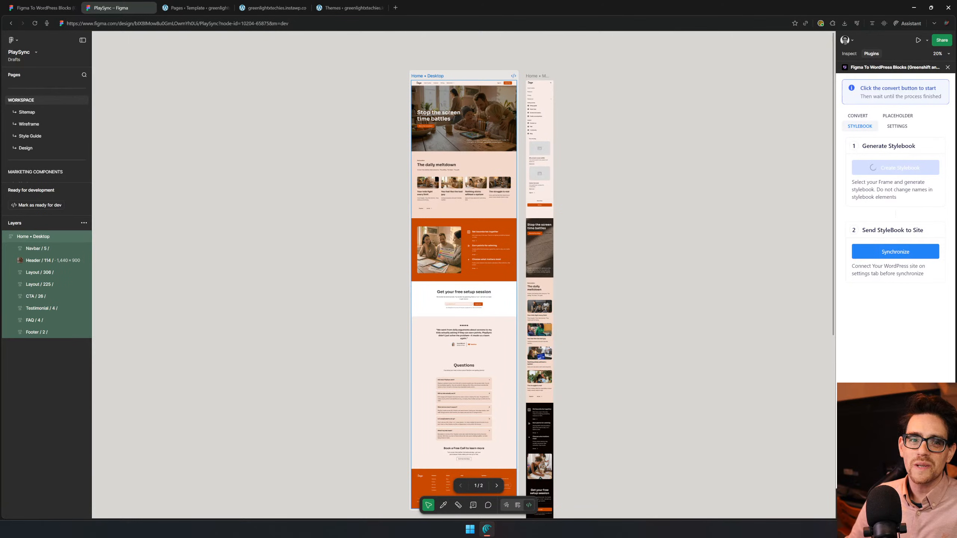
- Close the installed themes page and reload the published page on the live site
click(365, 9)
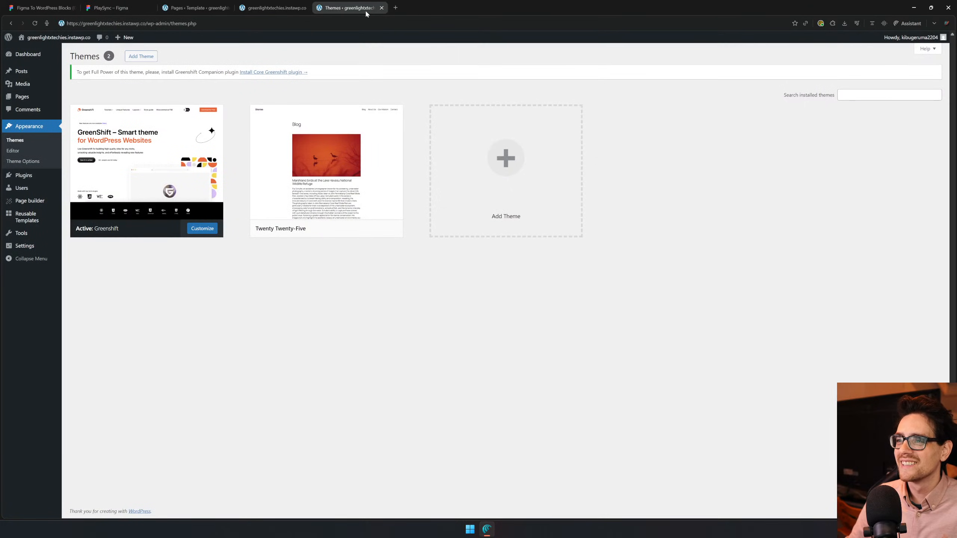
click(382, 8)
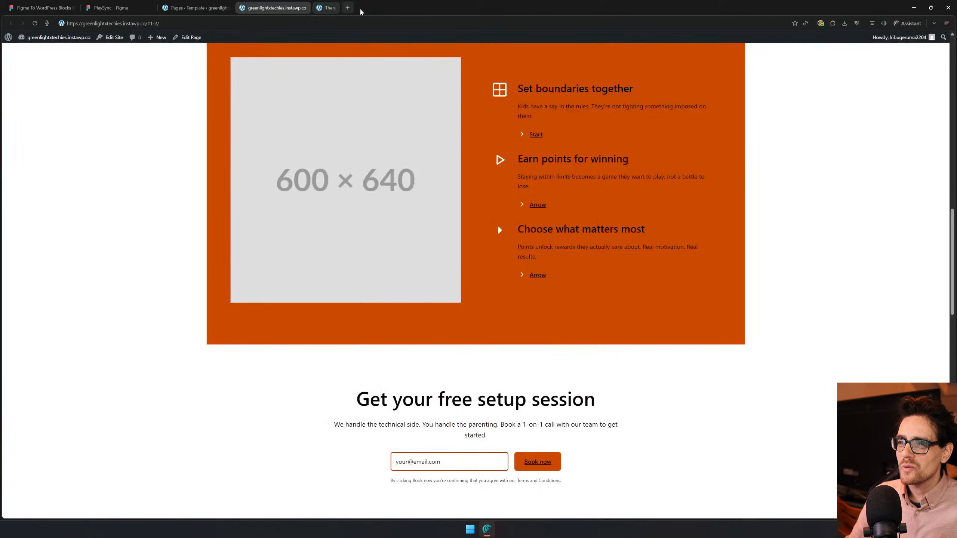
click(204, 10)
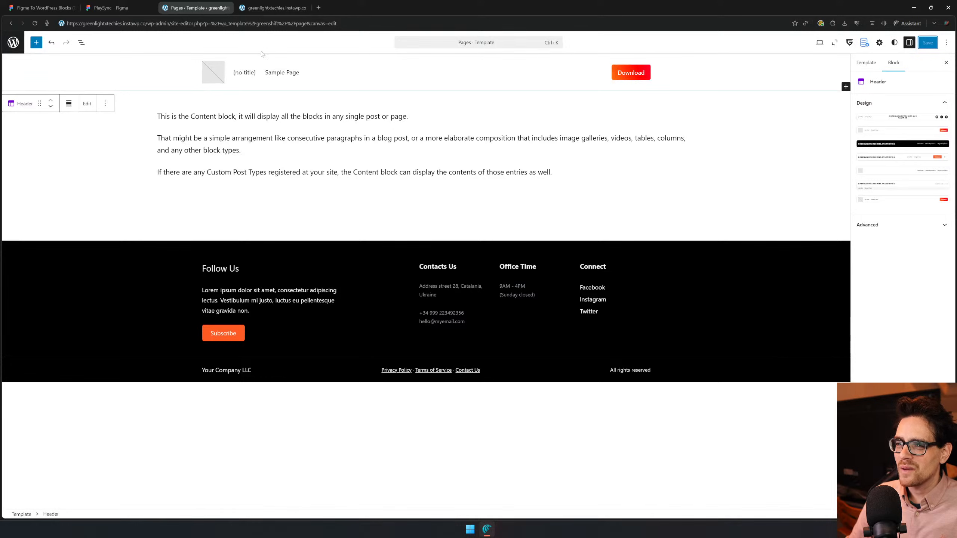
click(278, 9)
key(F5)
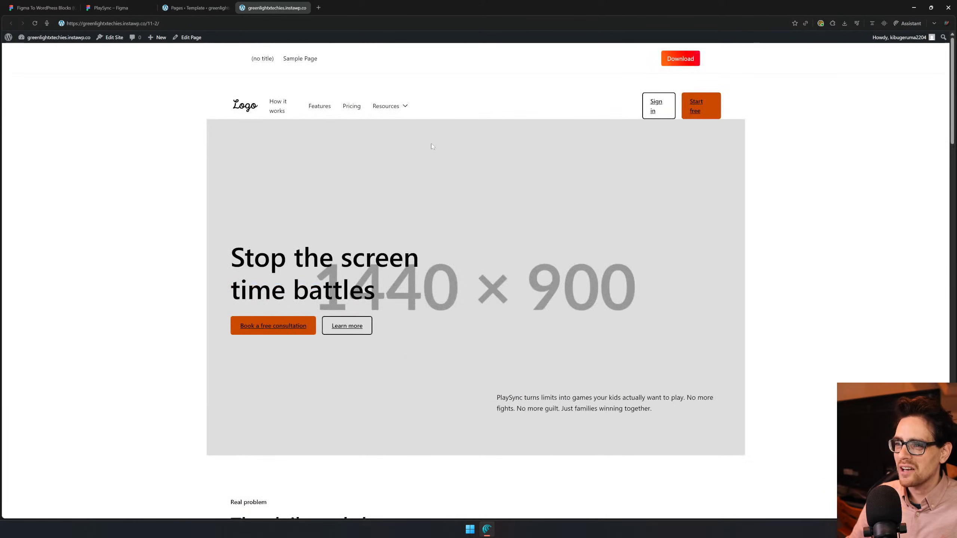
- Open the published page in the WordPress page editor in a new browser tab
middle_click(110, 37)
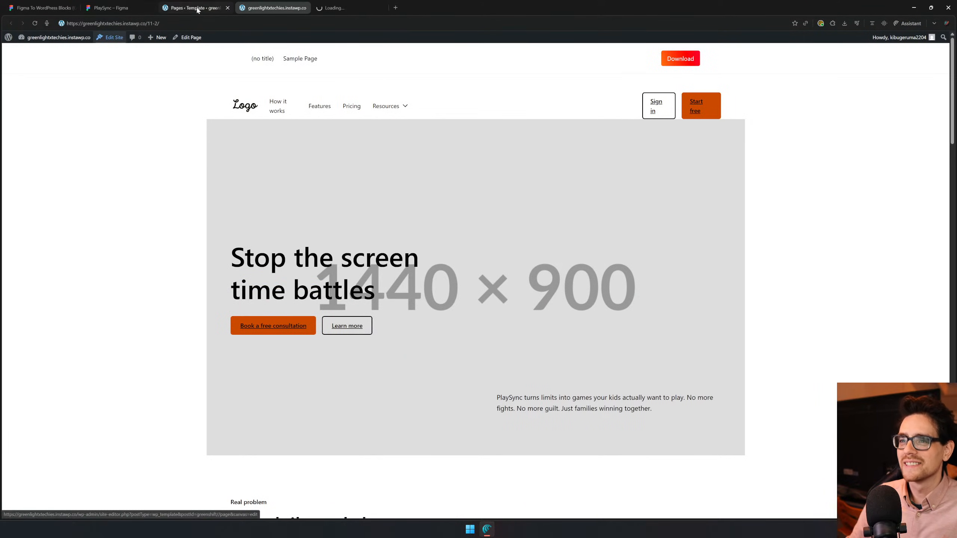
middle_click(341, 9)
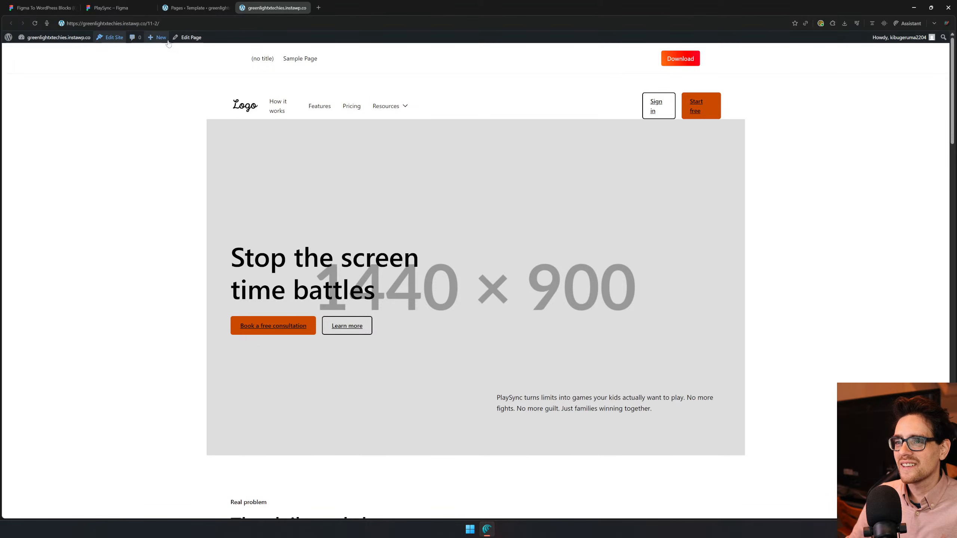
middle_click(182, 38)
click(350, 7)
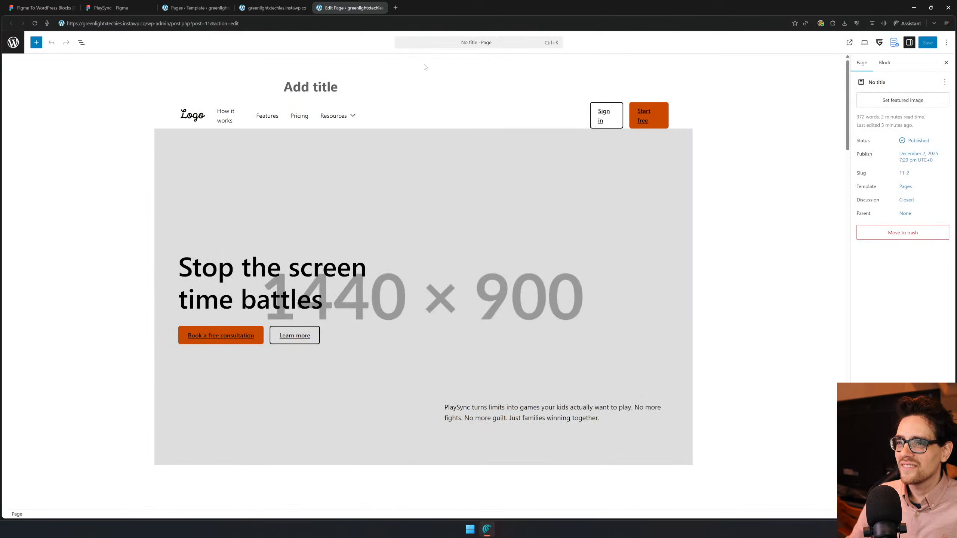
- Copy the navigation bar's outer DIV element with the logo, menu links and Sign in and Start free buttons
click(434, 119)
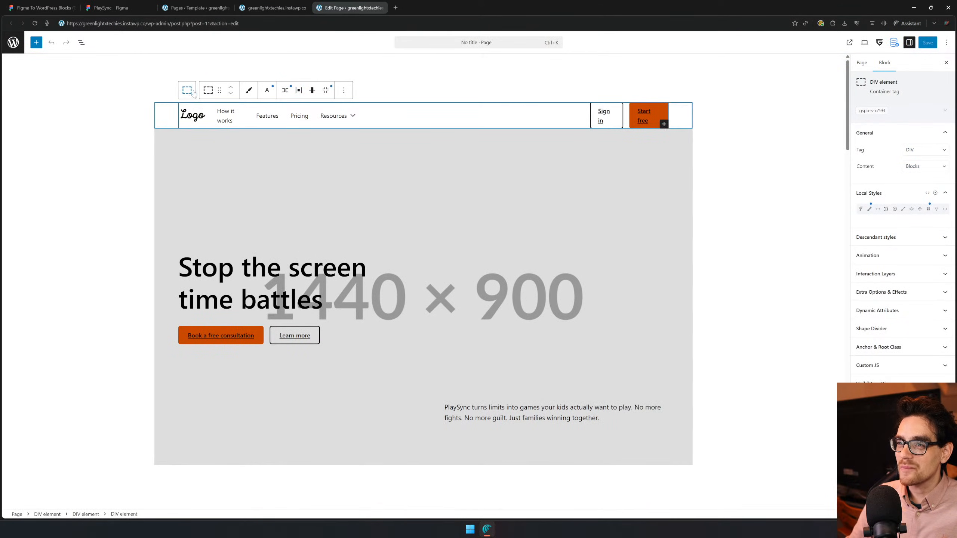
click(172, 112)
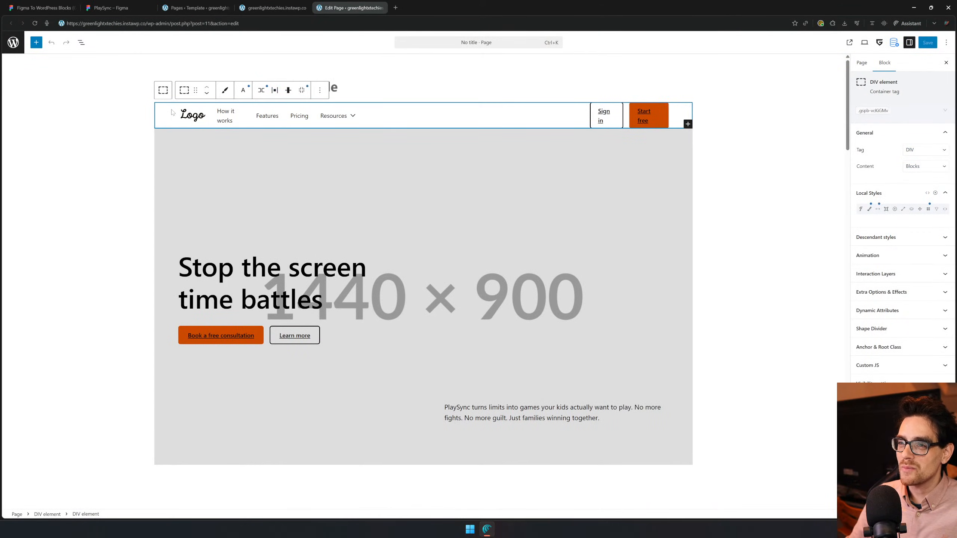
click(164, 90)
scroll(182, 88, up, 1)
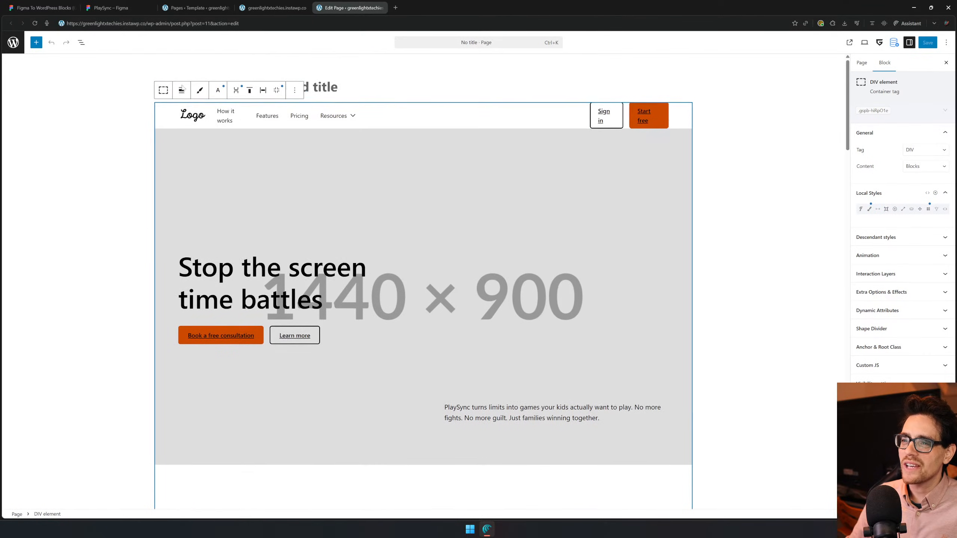
click(172, 113)
click(327, 94)
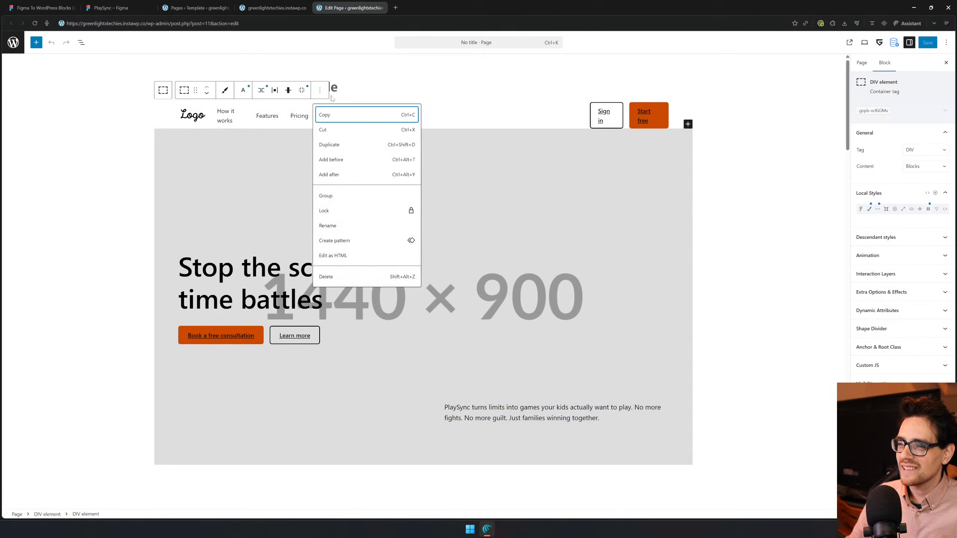
click(356, 118)
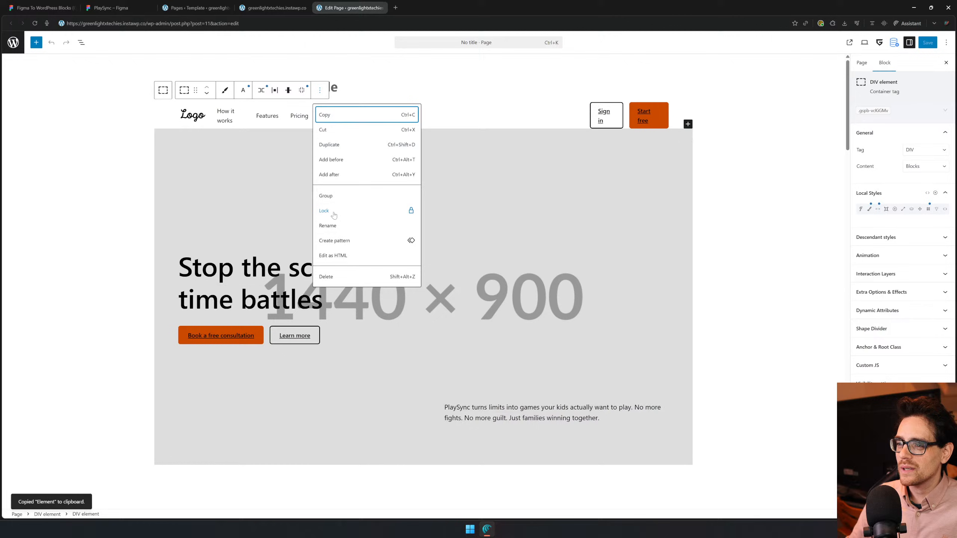
- Delete the navigation bar's DIV element from the page and save the page
click(326, 276)
scroll(274, 141, up, 1)
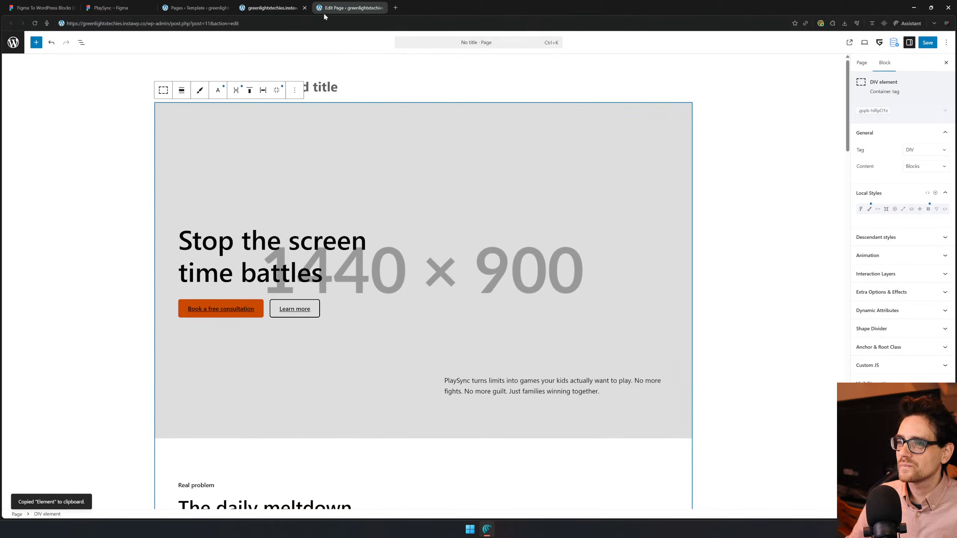
click(928, 48)
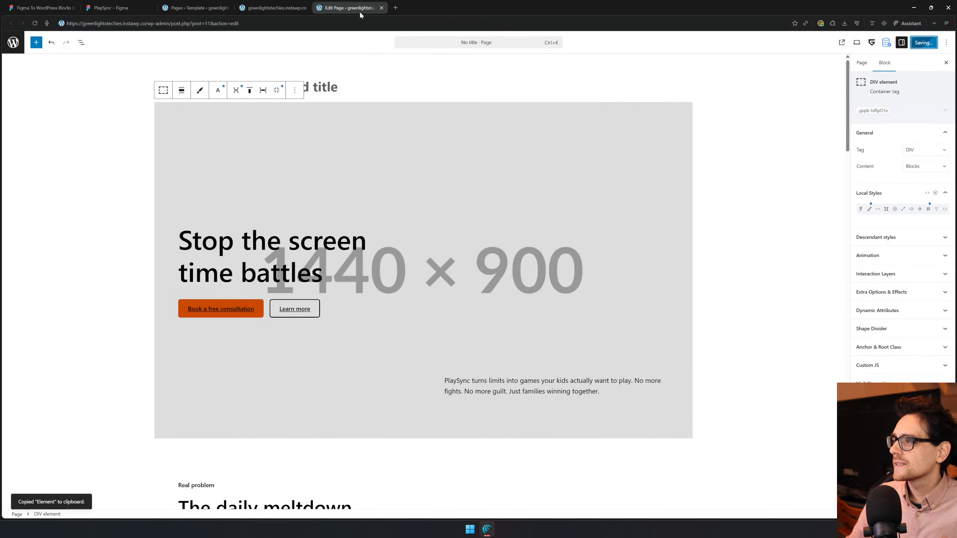
- Switch to the Pages template in the site editor and select the group inside its header
click(269, 3)
click(203, 7)
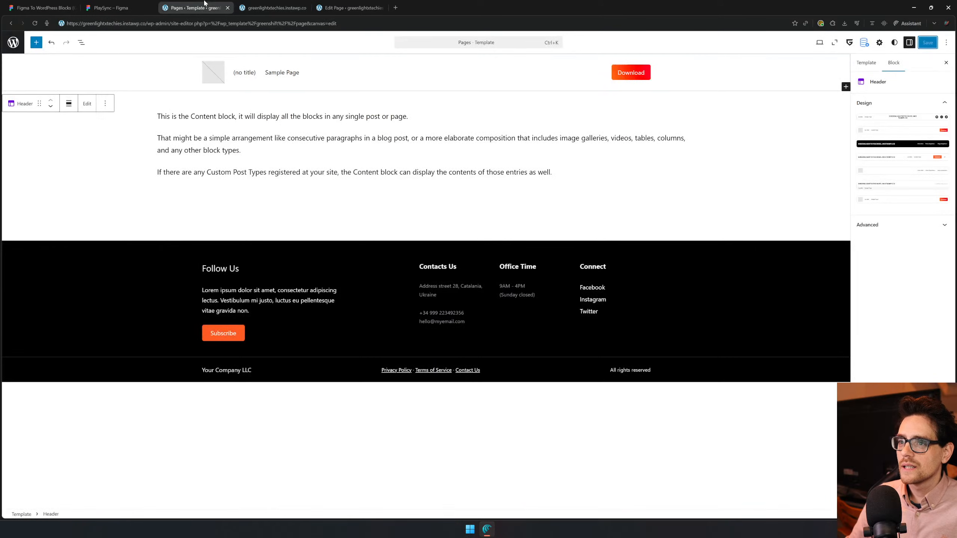
click(331, 70)
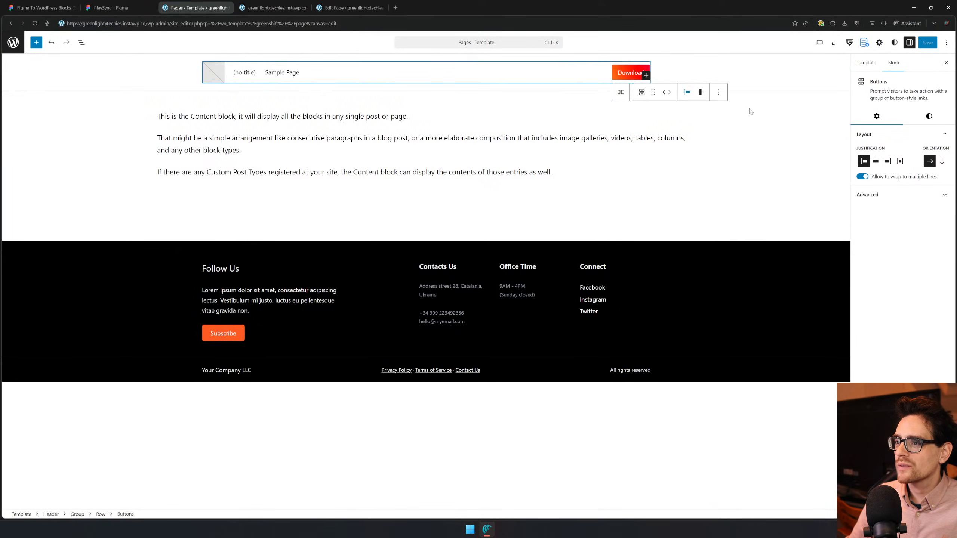
click(169, 80)
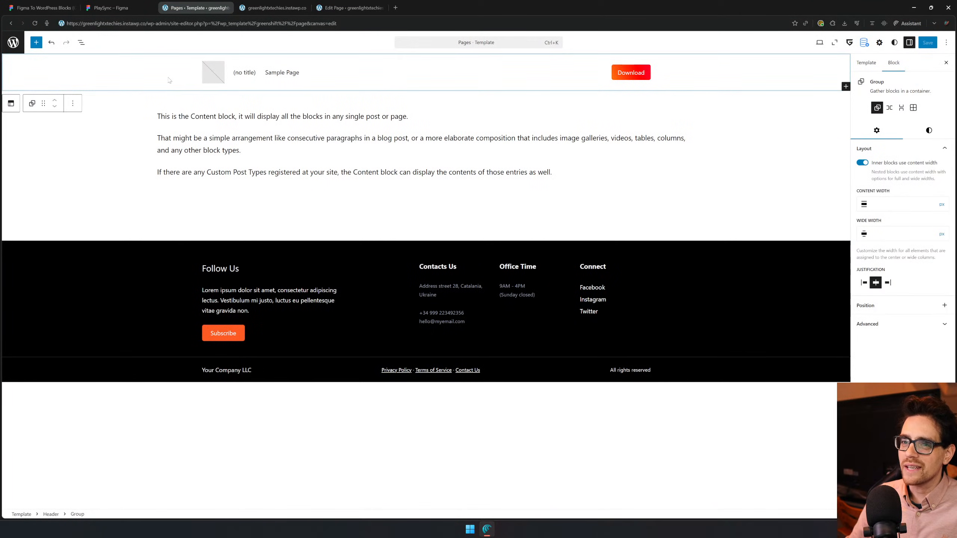
- Expand the header's nested group and row in the block list to examine its structure
click(81, 43)
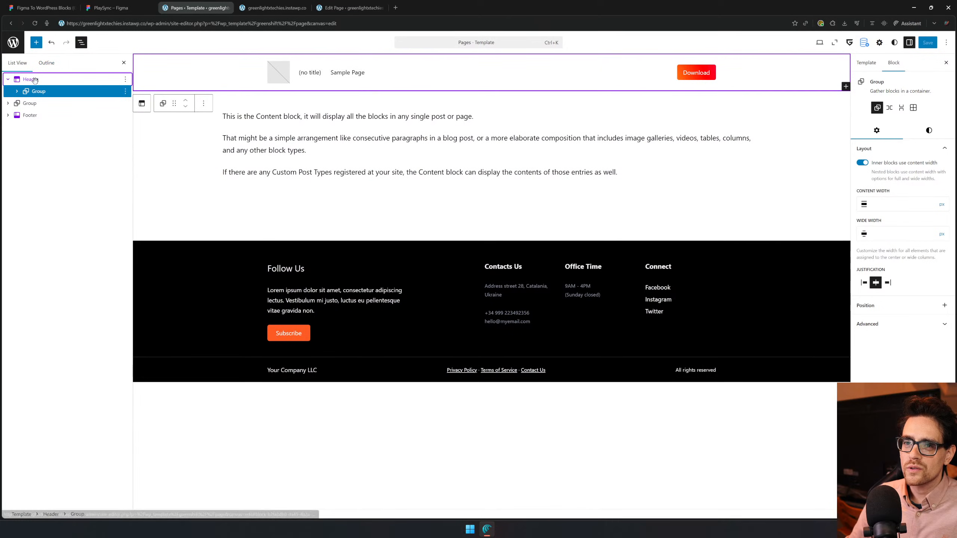
click(35, 80)
click(27, 91)
click(16, 91)
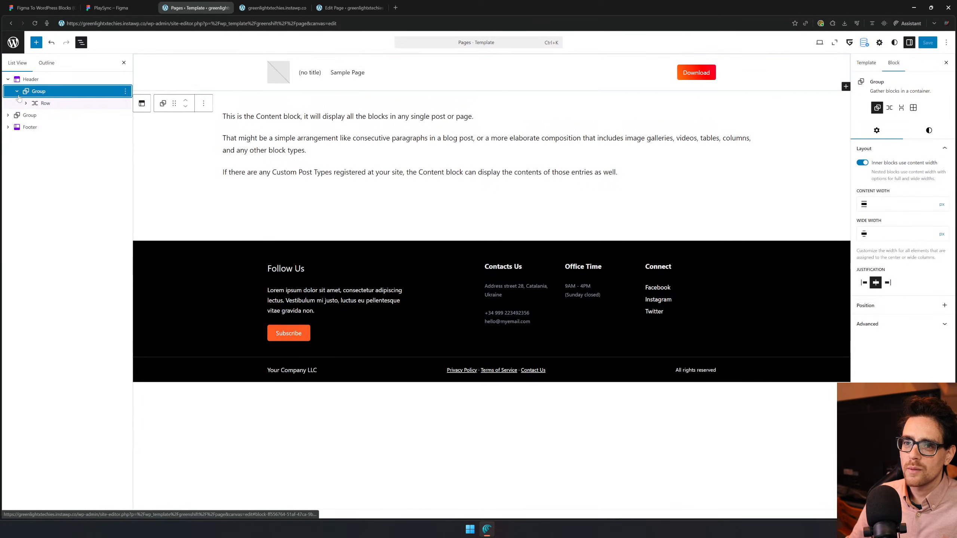
click(32, 104)
click(26, 103)
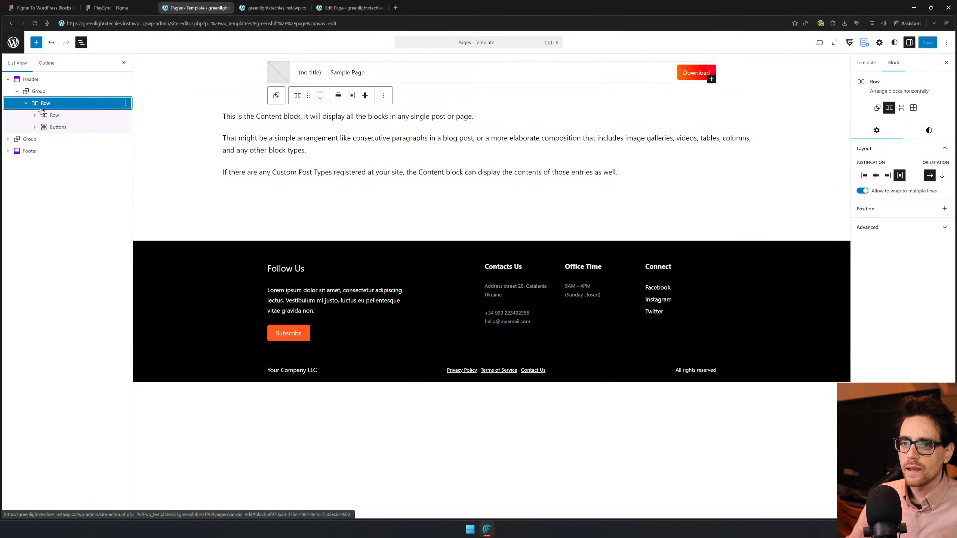
click(45, 115)
- Select the Header block of the Pages template and open its template part for editing
click(58, 80)
right_click(57, 80)
click(105, 79)
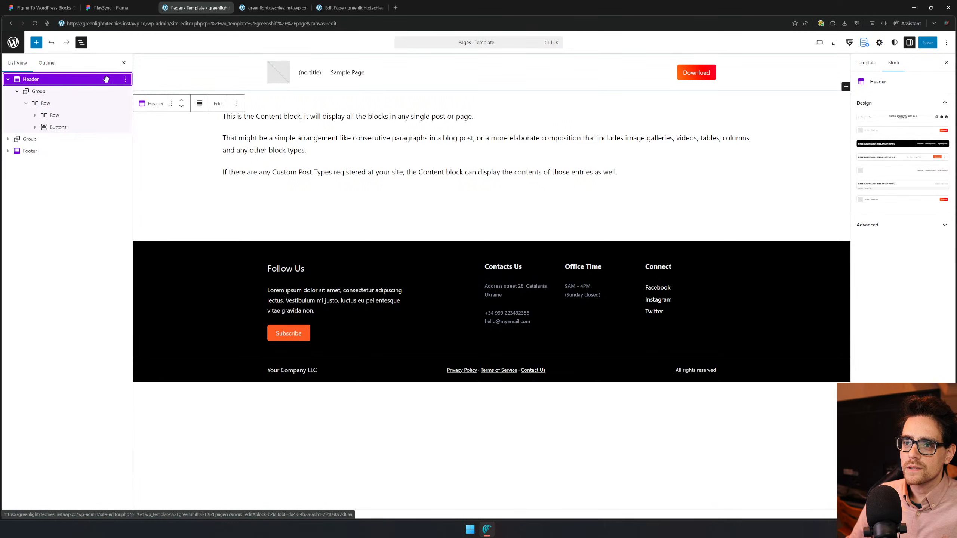
click(218, 103)
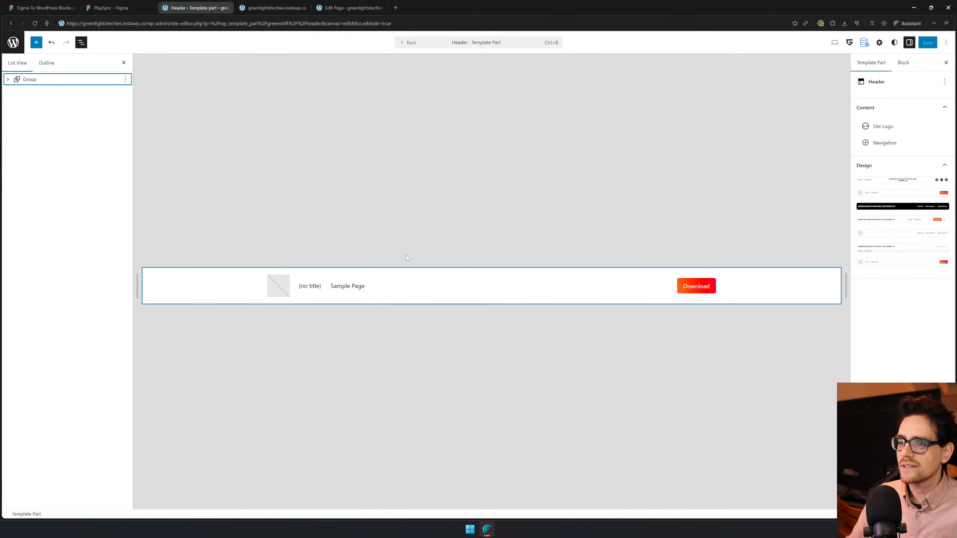
- Replace the group in the header template part with the copied navigation bar
click(266, 282)
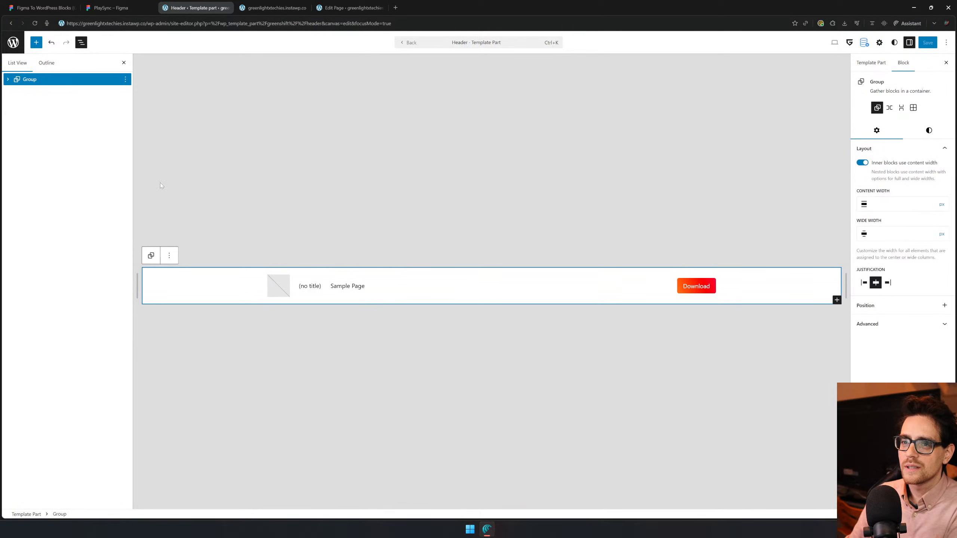
key(Delete)
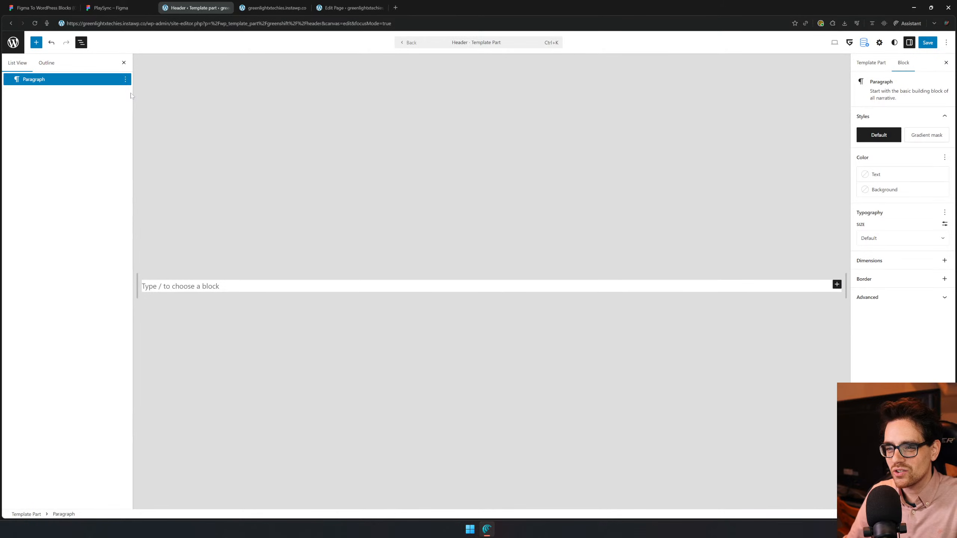
key(ctrl+v)
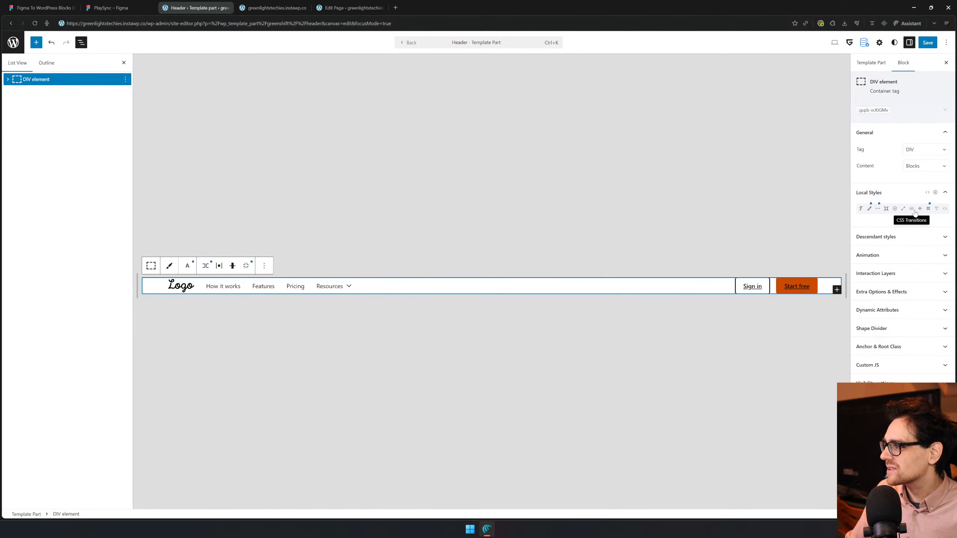
- Clear the top padding of the header's DIV element and save the header template part
click(929, 210)
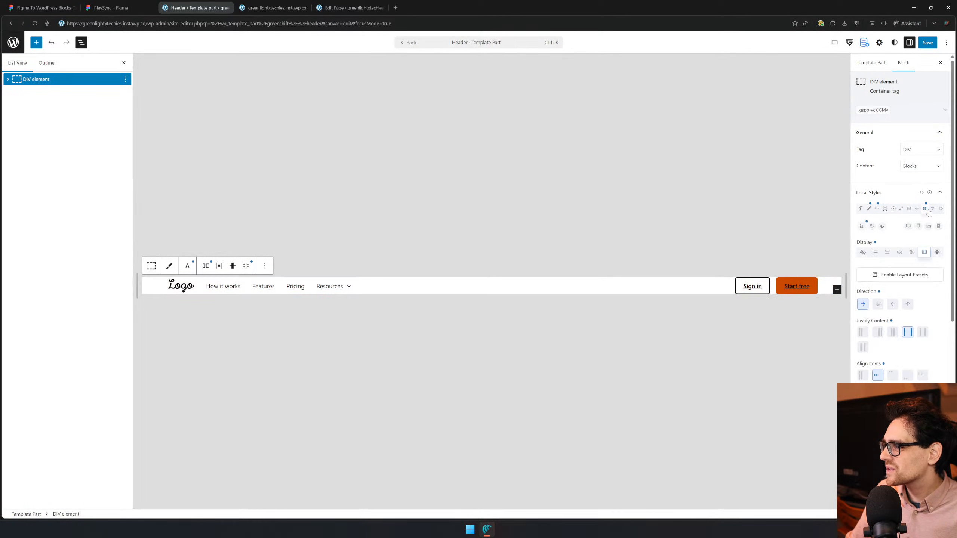
click(875, 209)
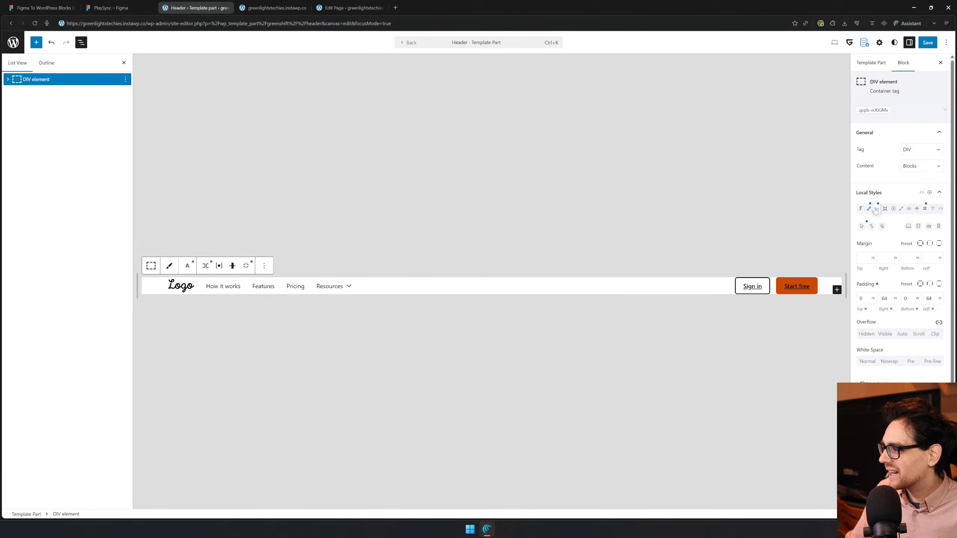
click(862, 301)
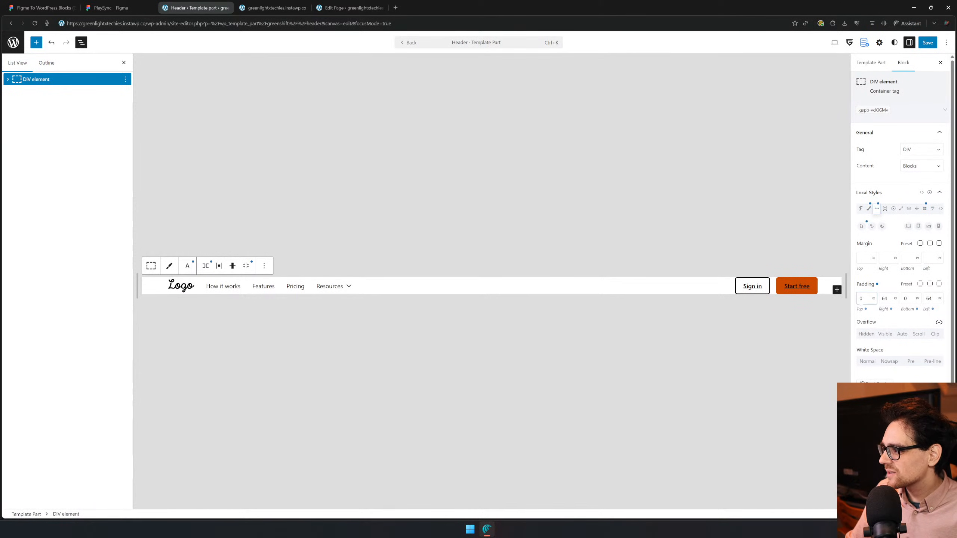
click(868, 289)
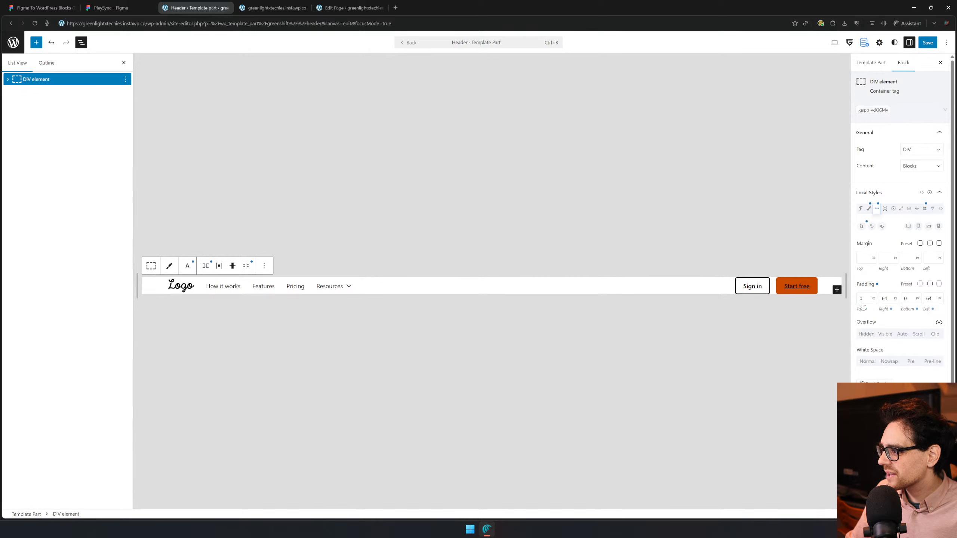
click(862, 305)
key(ctrl+a)
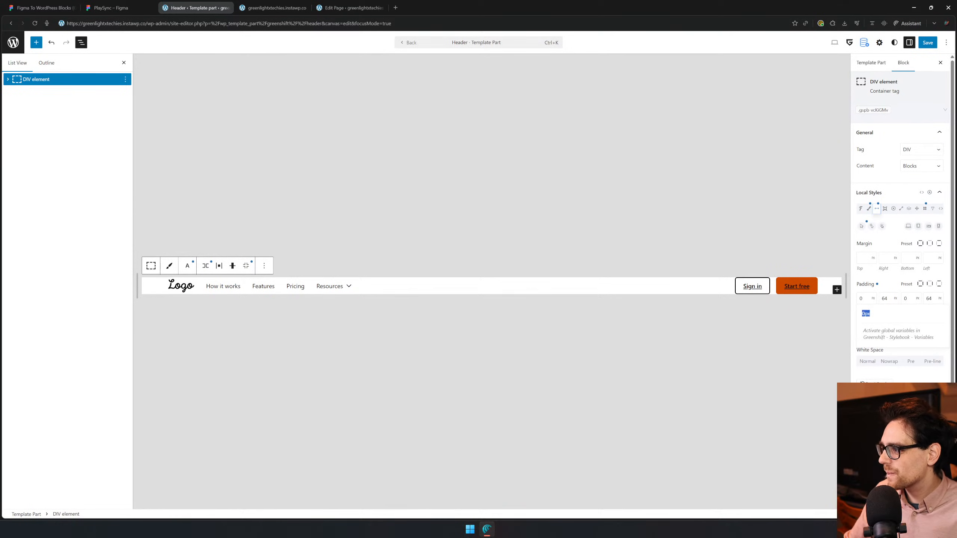
key(BackSpace)
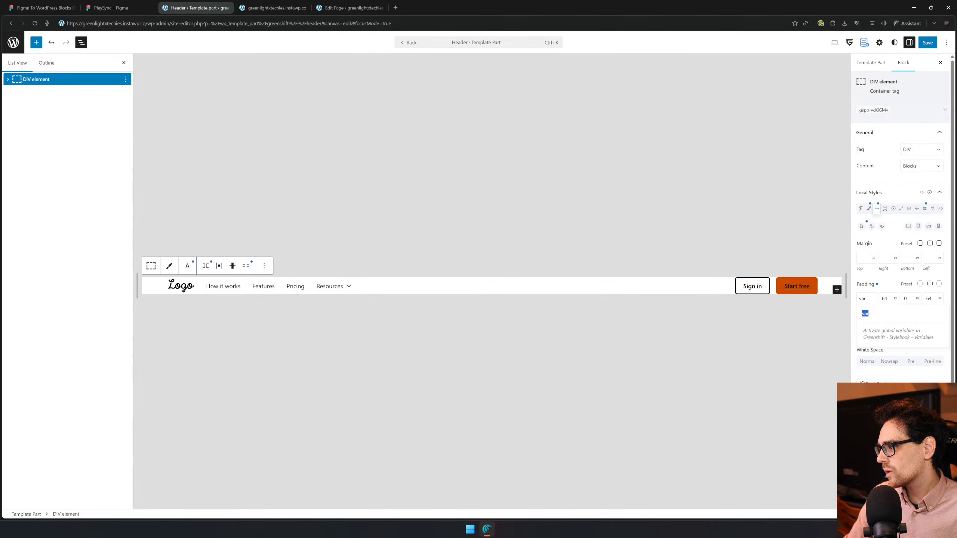
key(BackSpace)
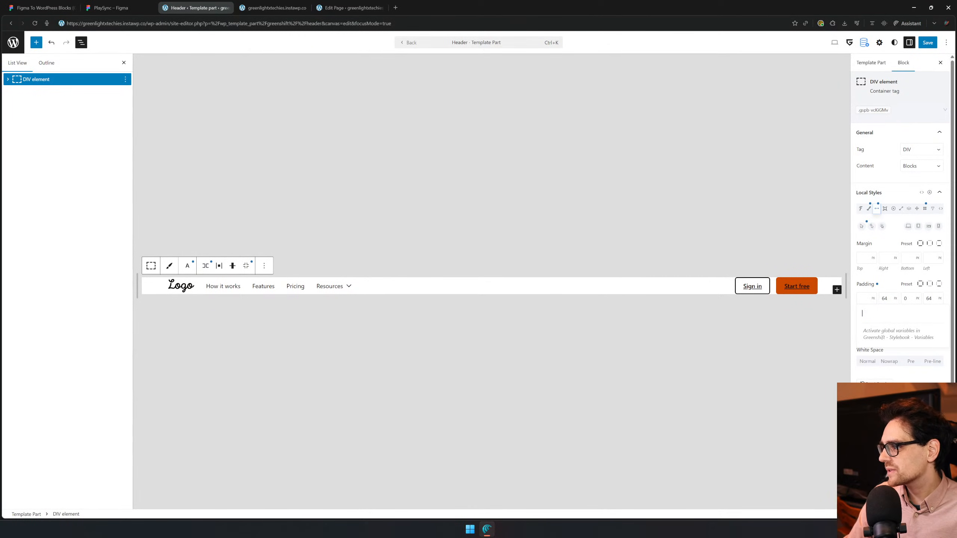
click(896, 307)
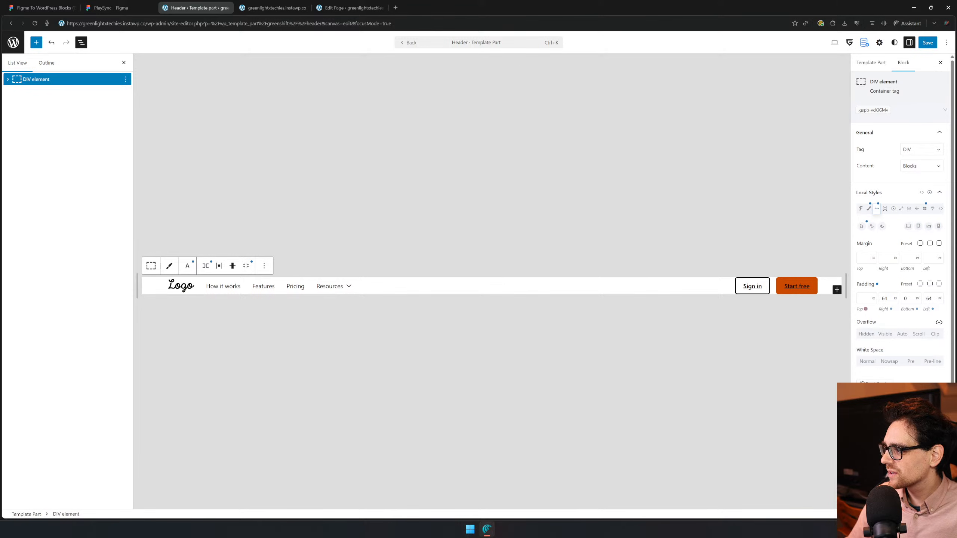
click(861, 307)
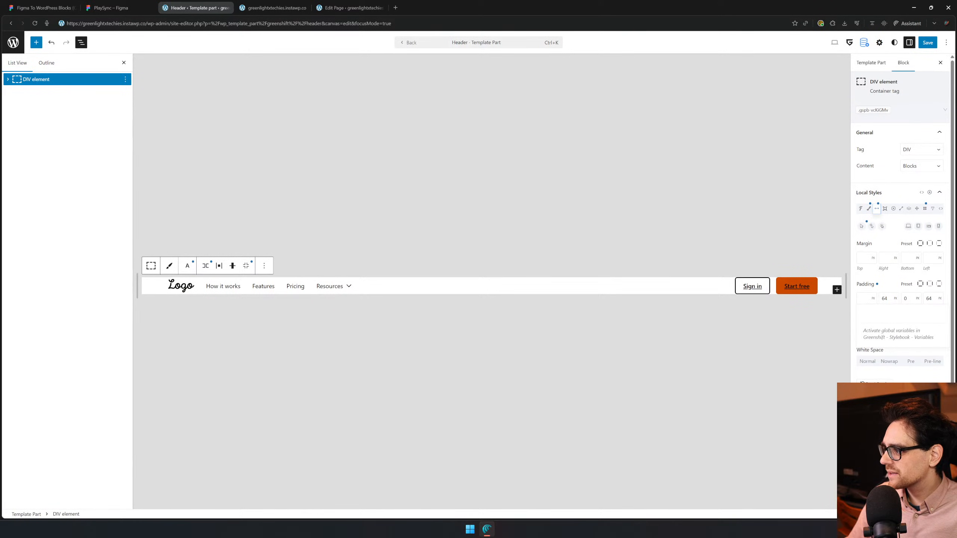
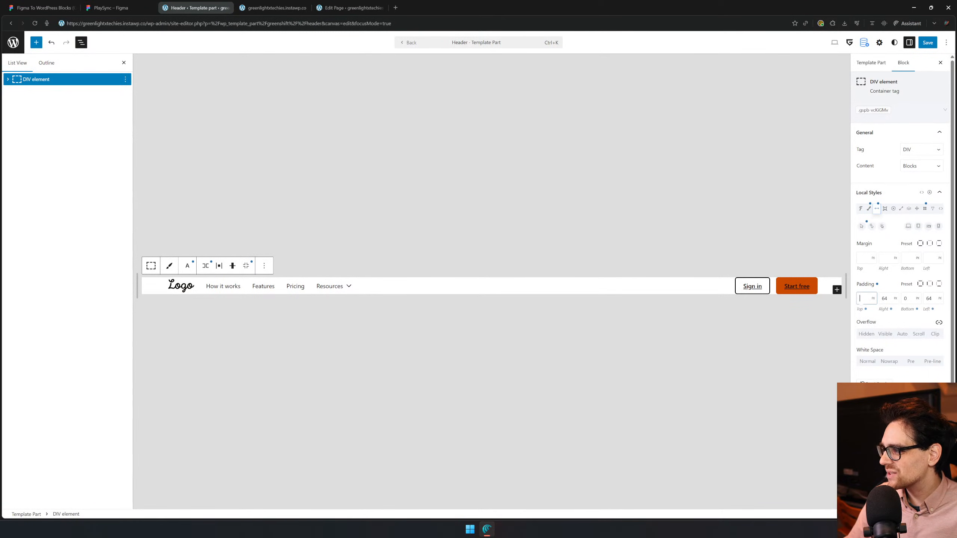
click(927, 42)
- Open the site's WordPress admin dashboard in the browser tab that holds the live page
click(271, 5)
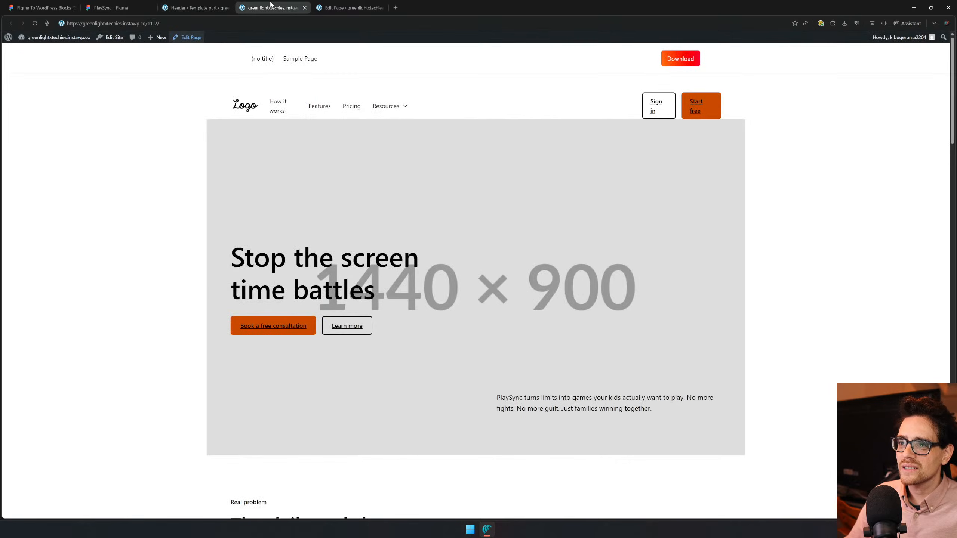
click(47, 38)
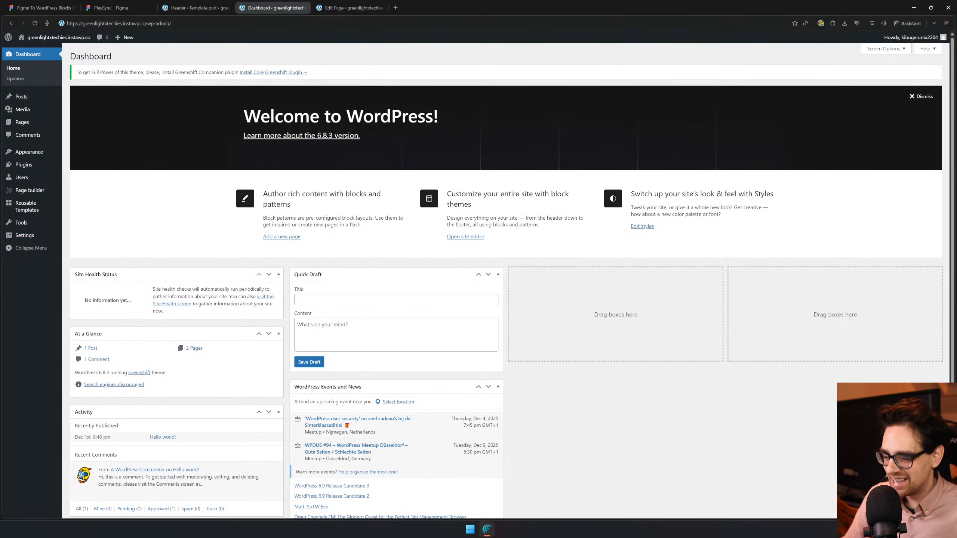
click(208, 9)
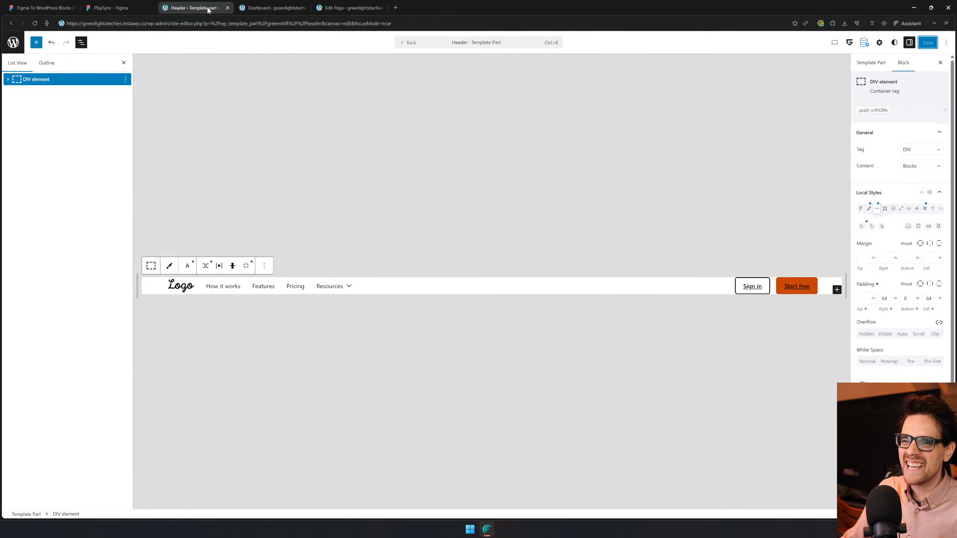
click(275, 8)
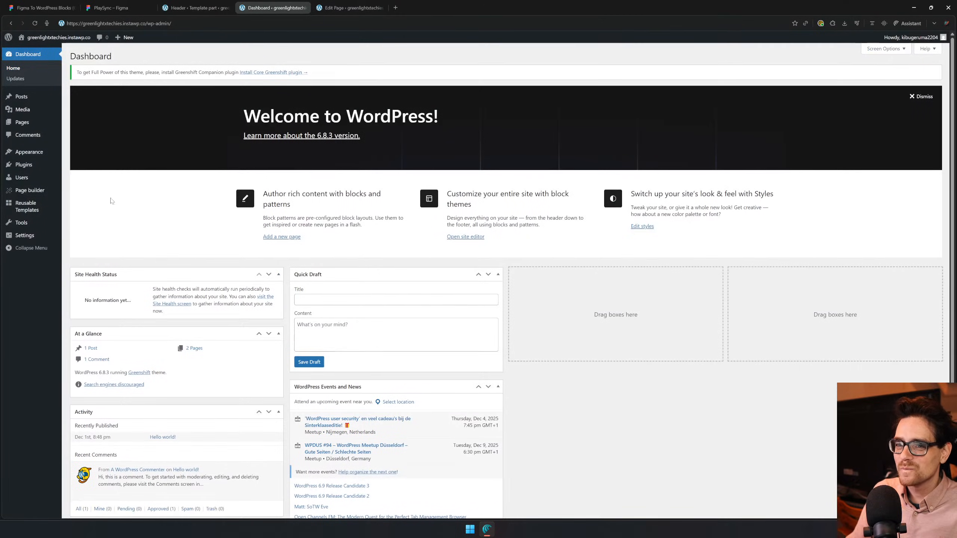
- Create a new Greenshift stylebook from the page builder's Stylebook page
click(23, 190)
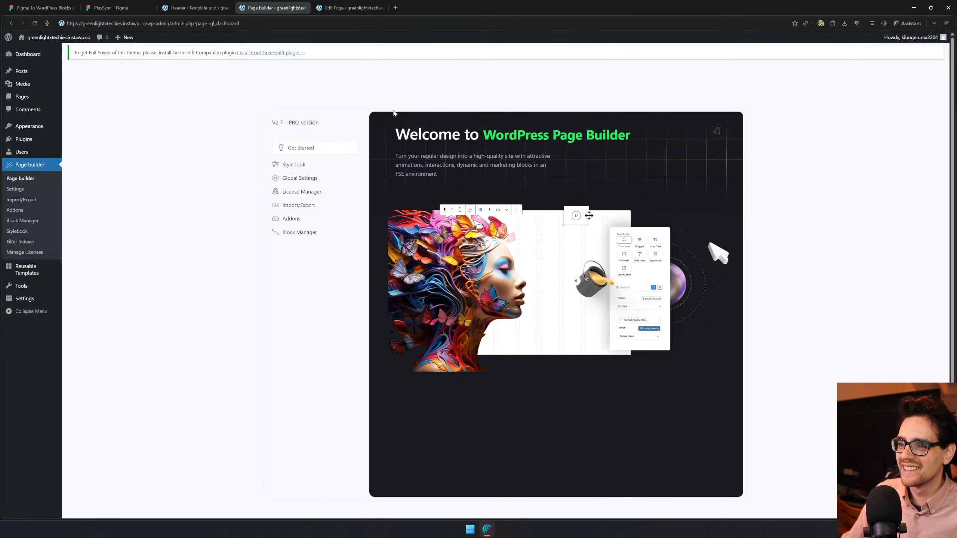
click(296, 167)
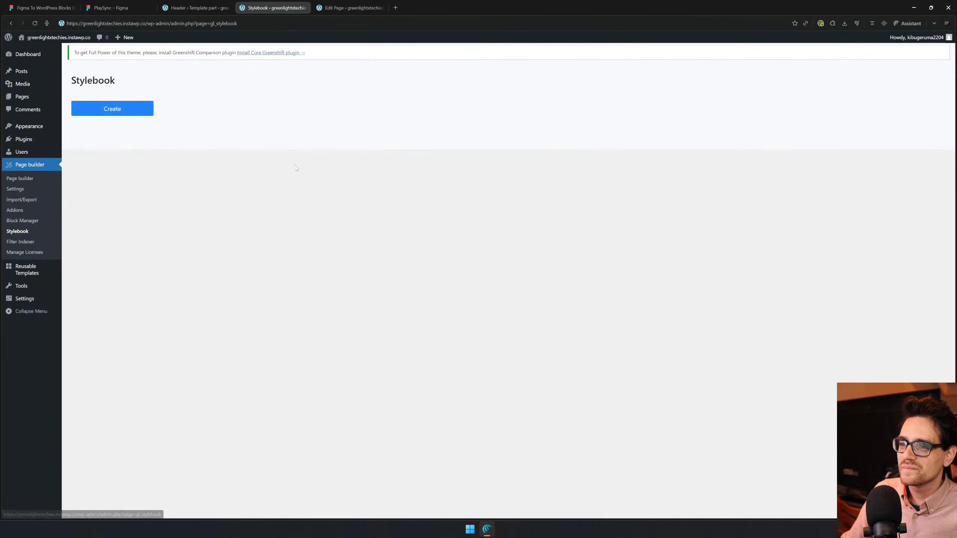
click(126, 112)
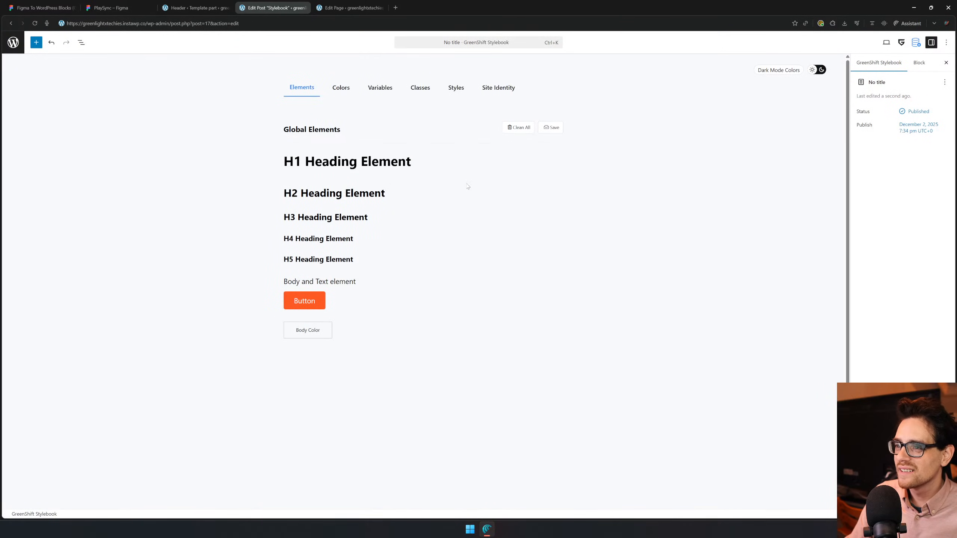
- Add the God preset from the Size group to the stylebook's global variables
click(392, 89)
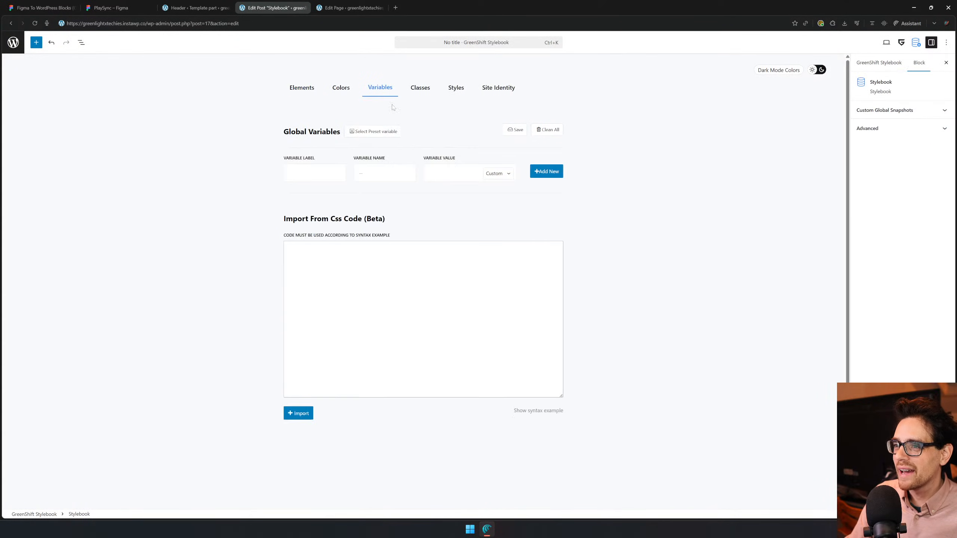
click(375, 135)
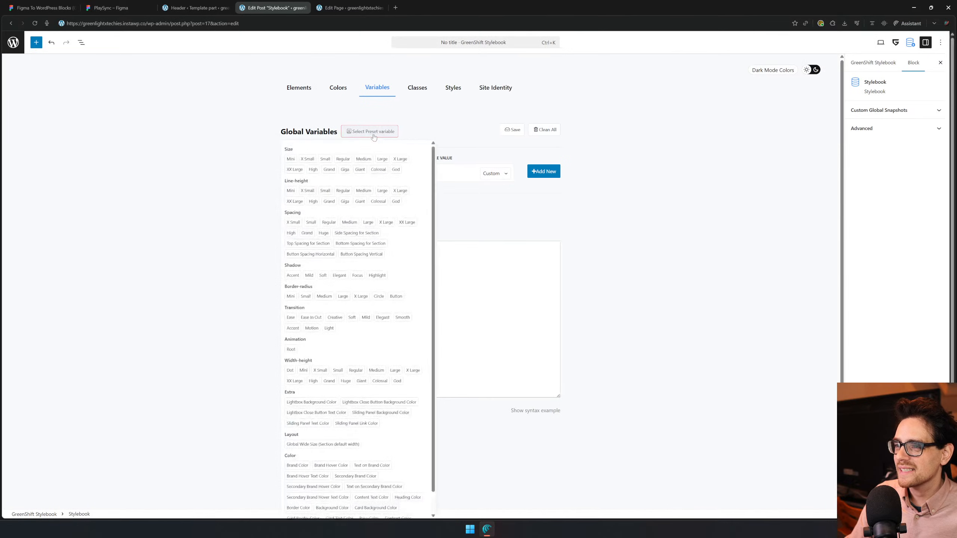
scroll(399, 333, down, 2)
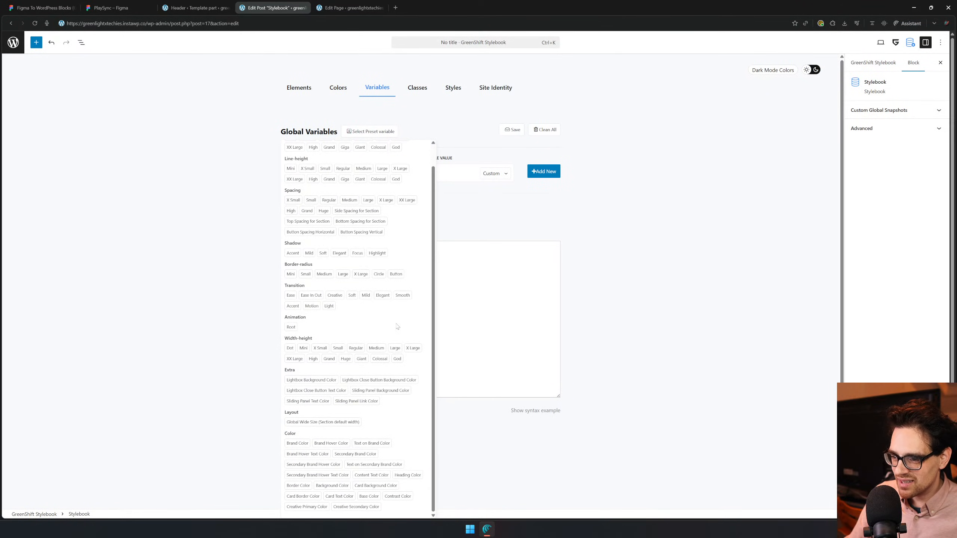
scroll(368, 256, up, 2)
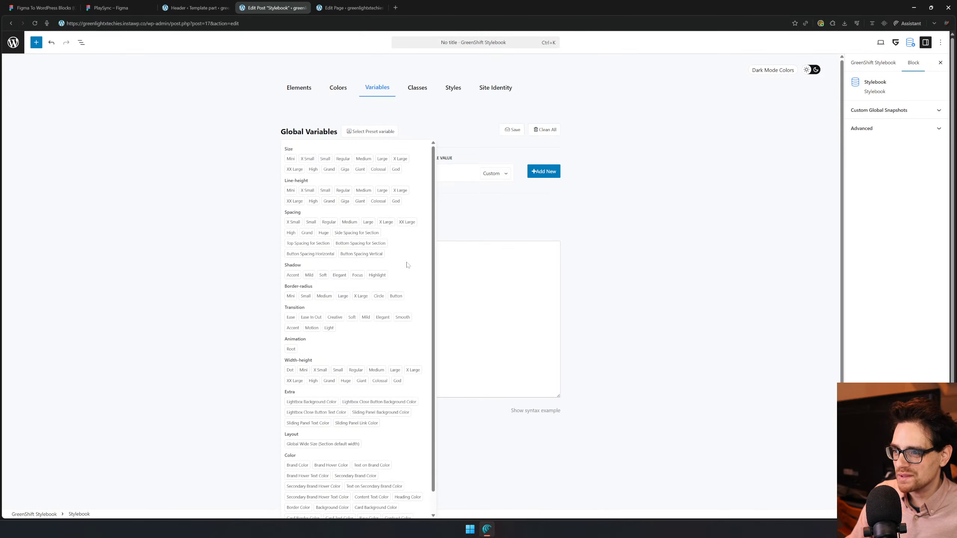
scroll(407, 265, down, 1)
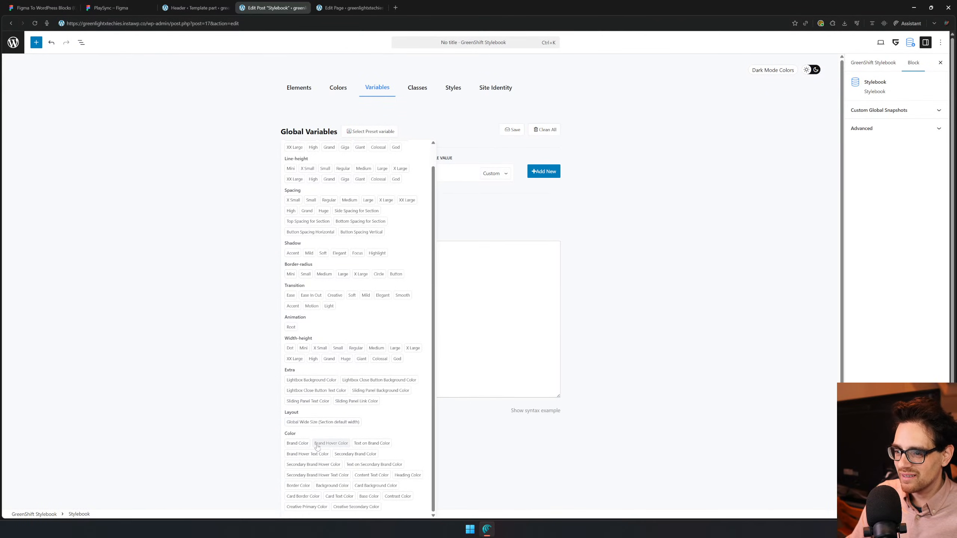
scroll(400, 500, up, 1)
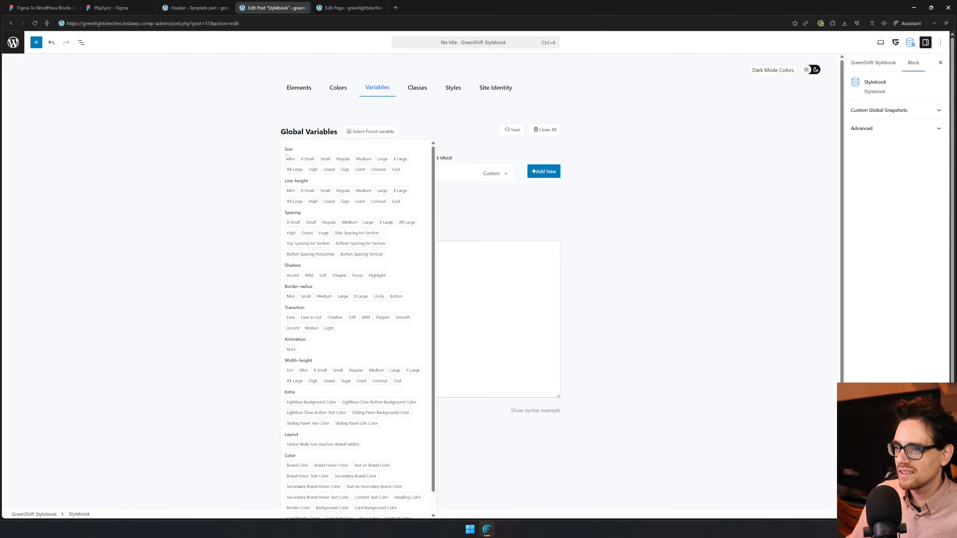
click(396, 170)
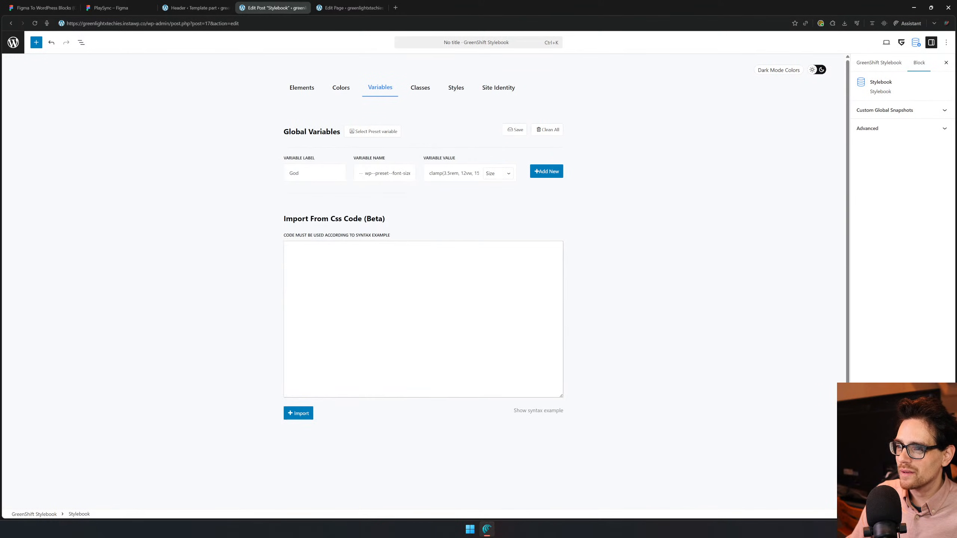
click(546, 171)
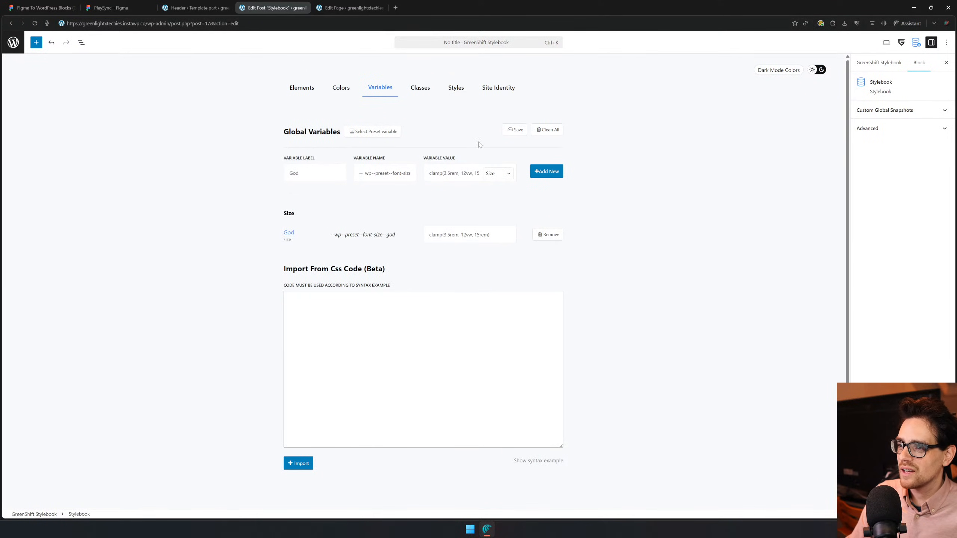
- Add the Colossal and Giant size presets to the global variables
click(373, 132)
click(377, 169)
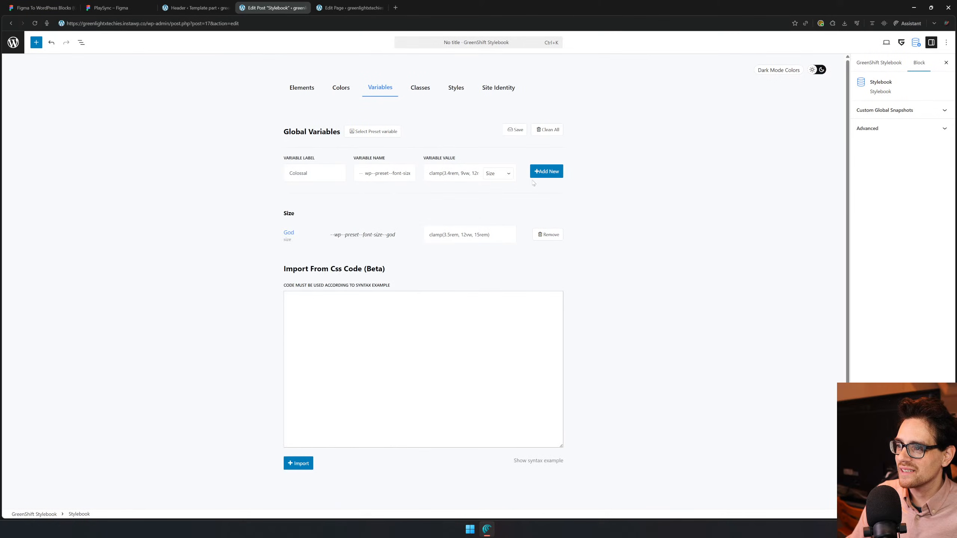
click(548, 180)
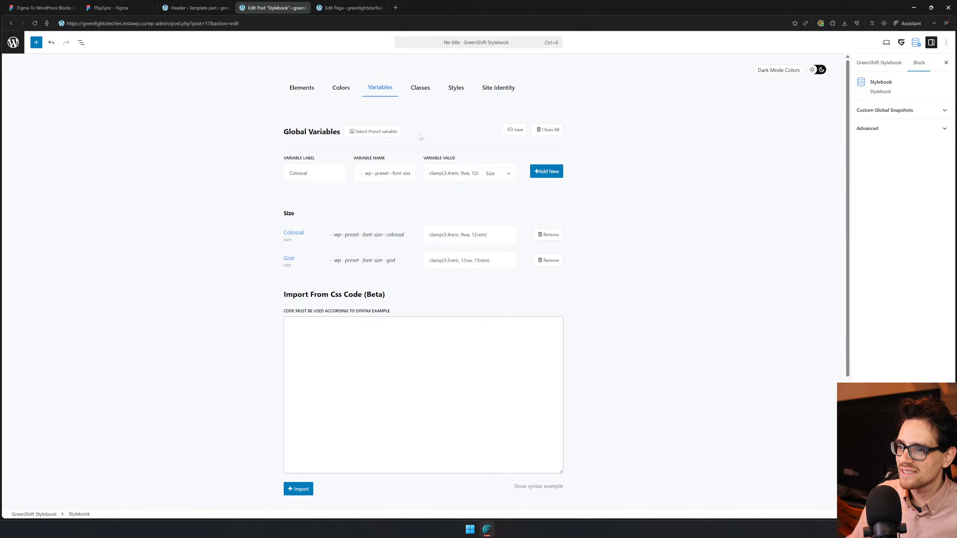
click(392, 131)
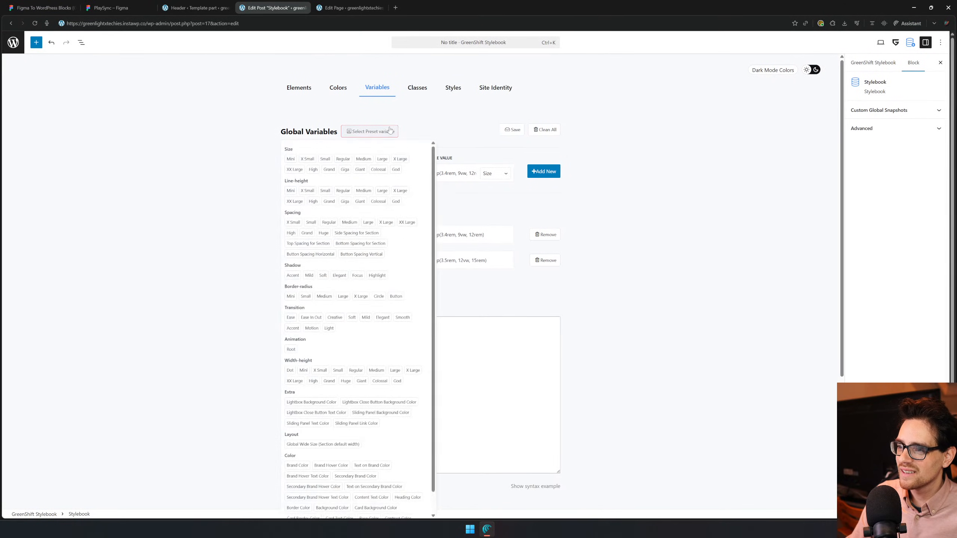
click(356, 170)
click(550, 172)
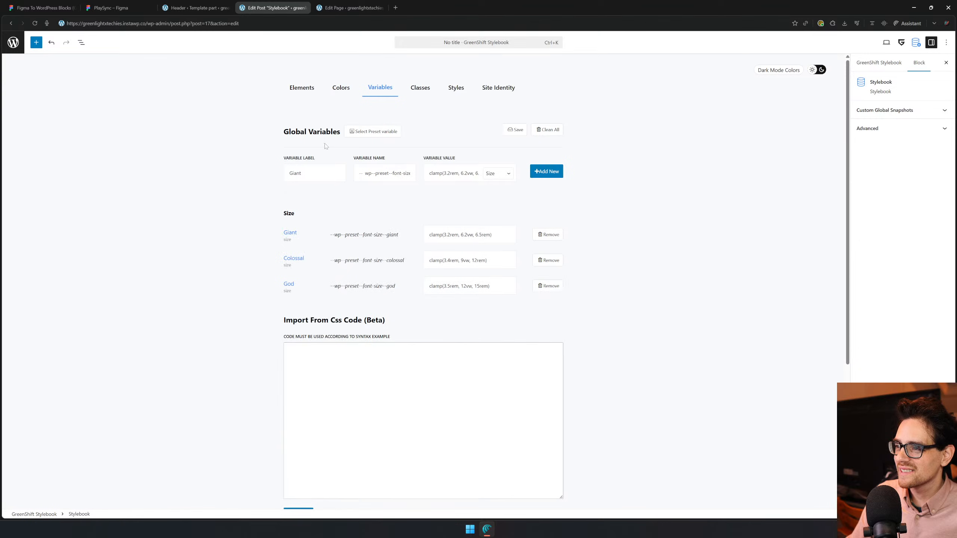
- Add the Giga and Grand size presets to the global variables
click(363, 135)
click(344, 172)
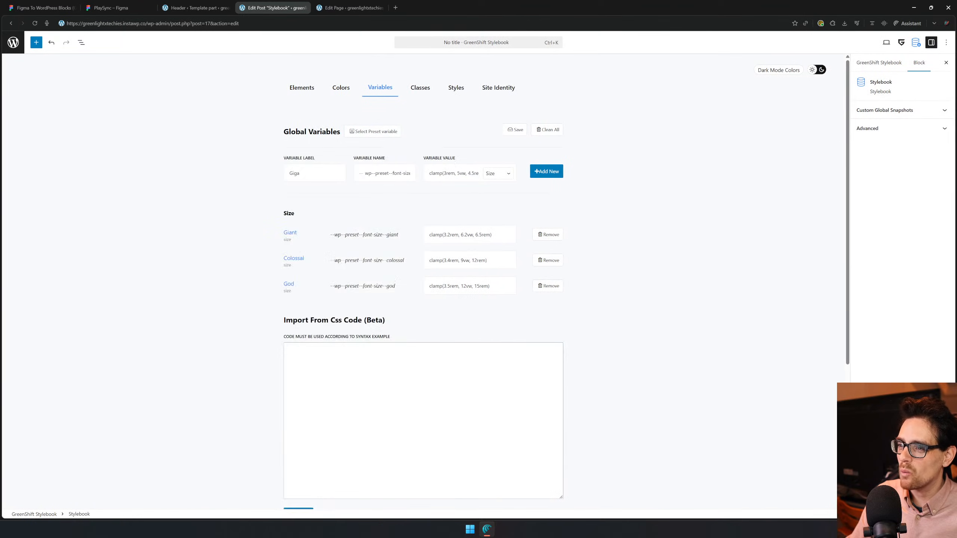
click(543, 177)
click(363, 132)
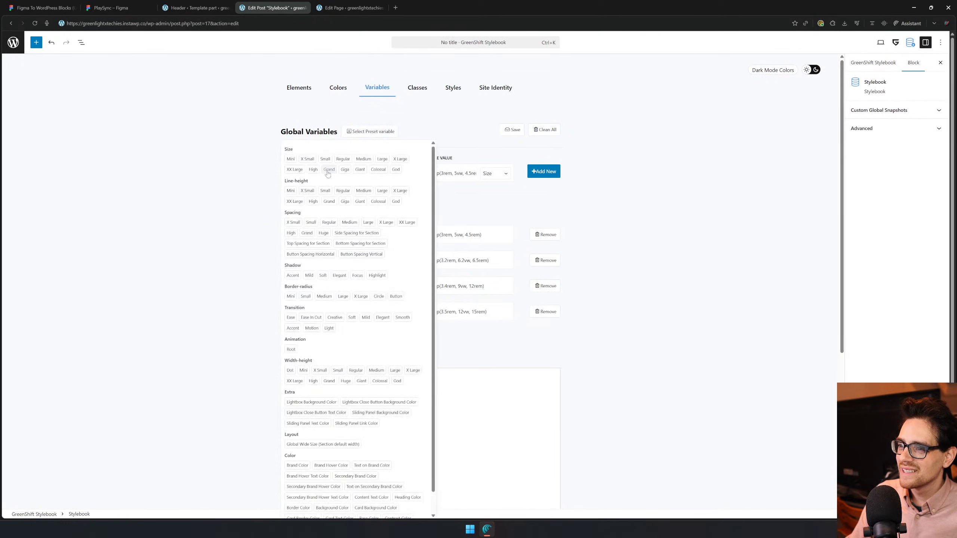
click(328, 170)
click(547, 172)
- Add the High and XX Large size presets to the global variables
click(373, 131)
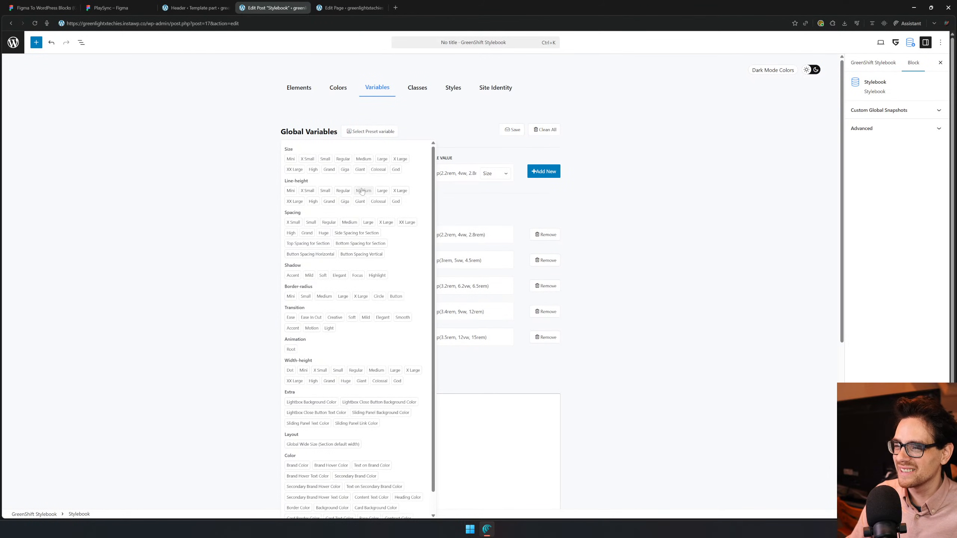
scroll(373, 196, down, 1)
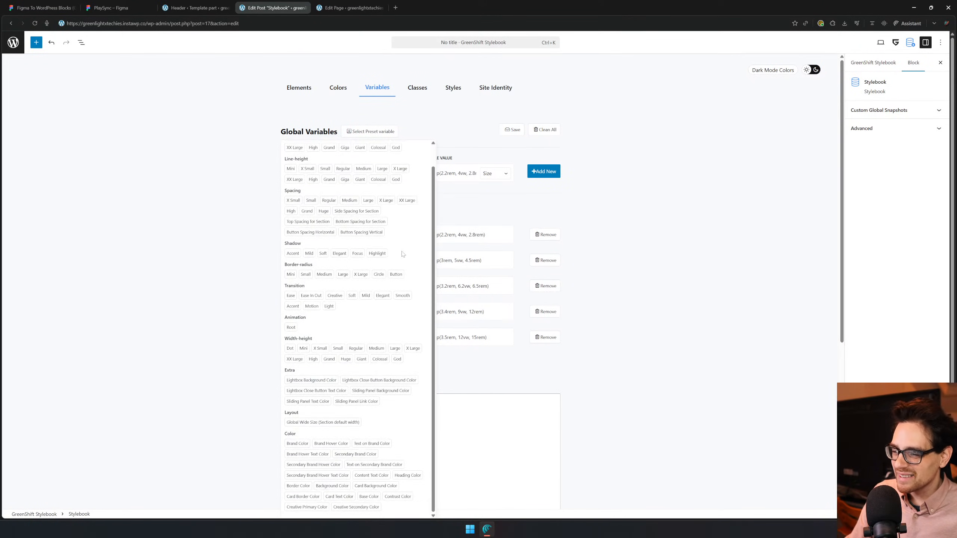
scroll(407, 226, up, 1)
click(475, 164)
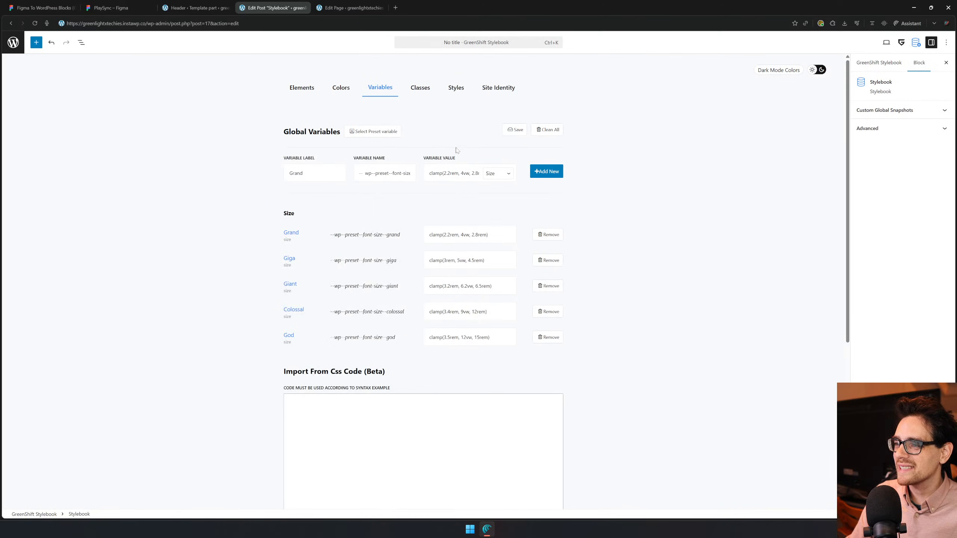
click(365, 139)
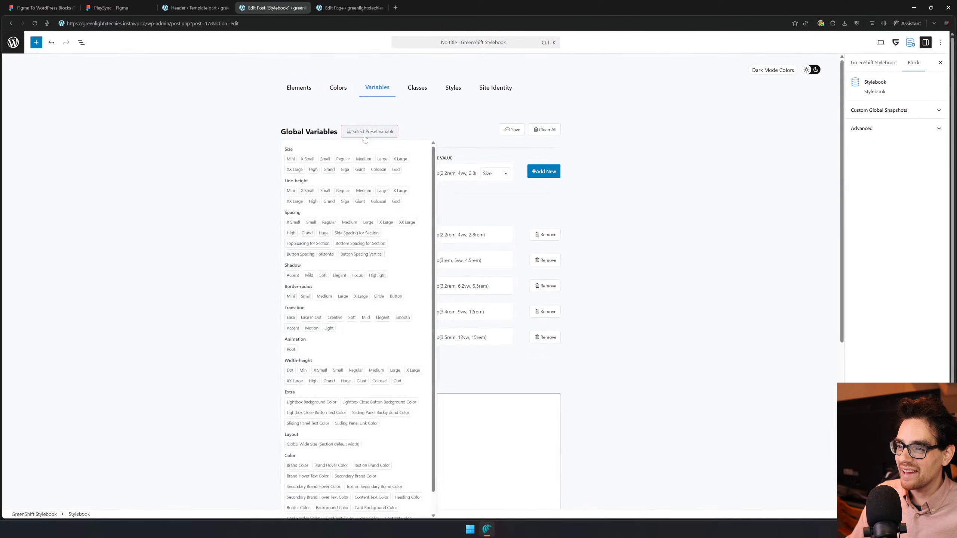
click(313, 177)
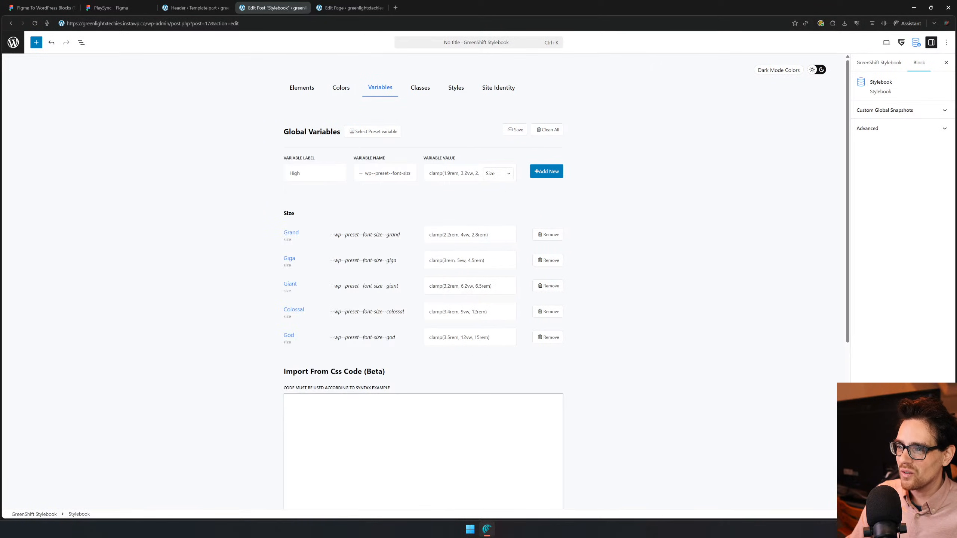
click(547, 172)
click(373, 131)
click(294, 169)
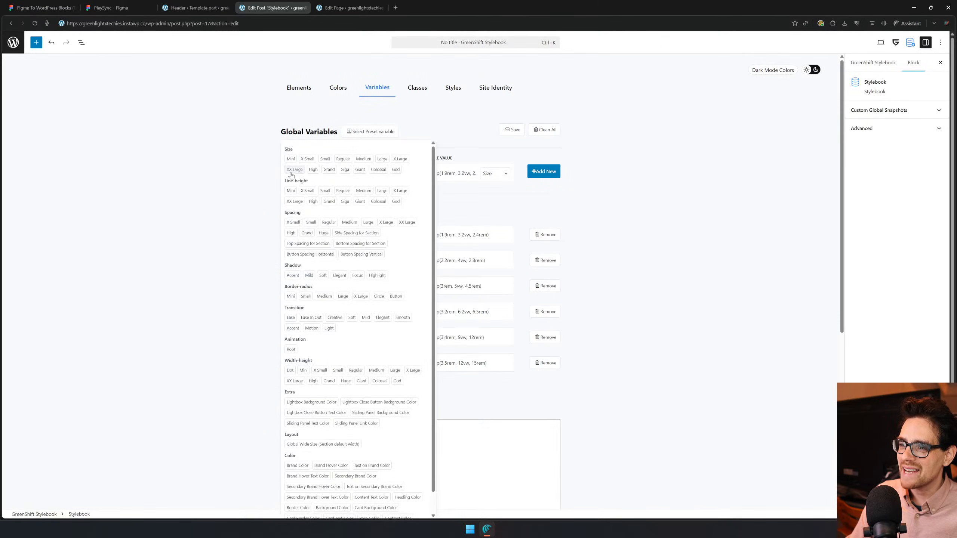
click(546, 172)
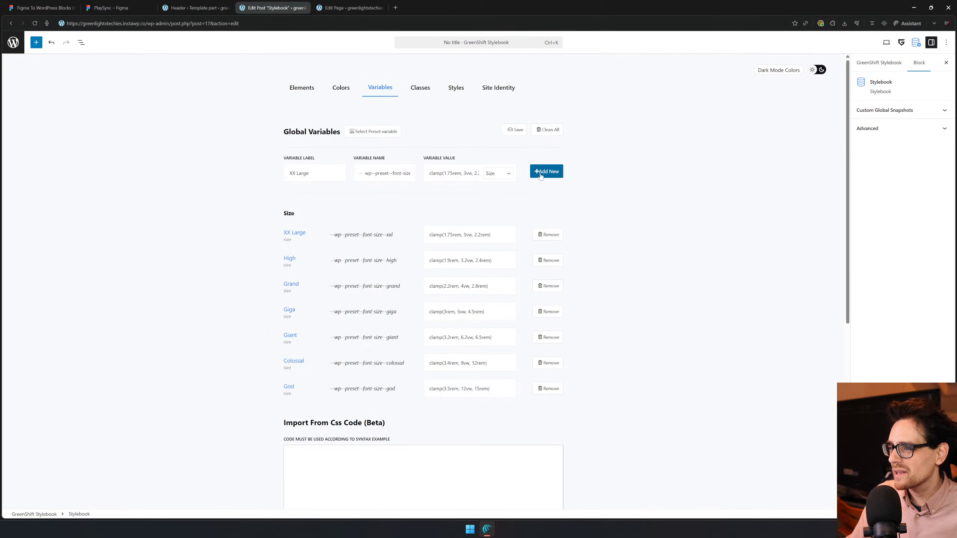
- Add the X Large, Large and Medium size presets to the global variables
click(371, 132)
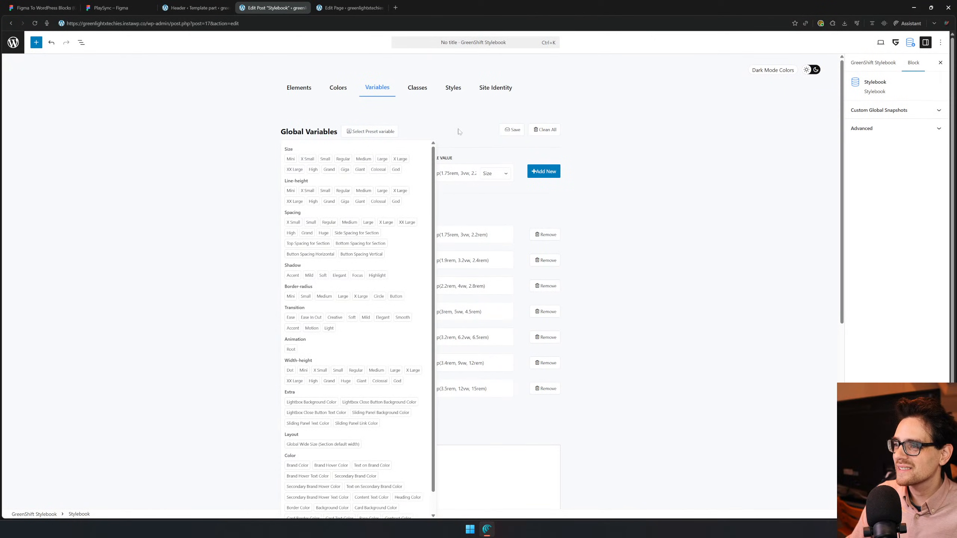
click(378, 132)
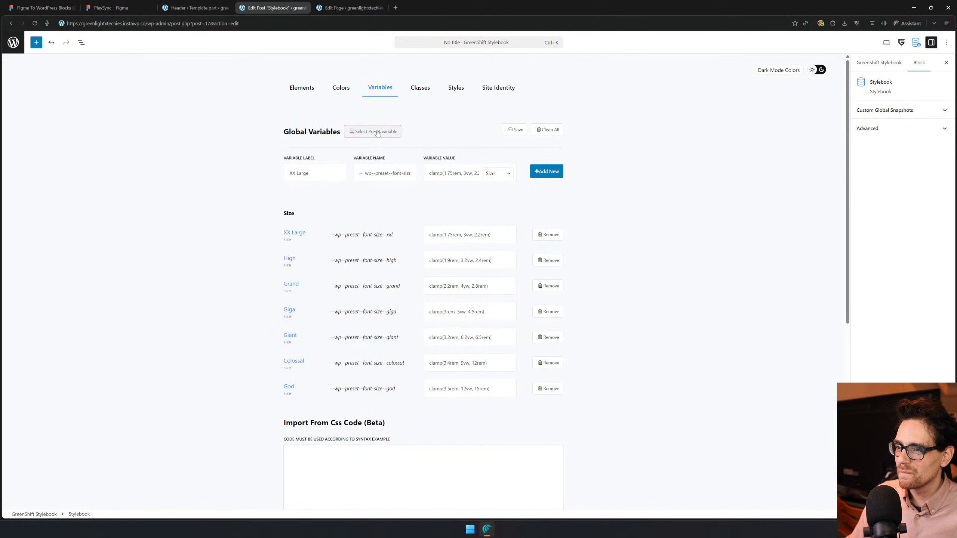
click(378, 132)
click(401, 158)
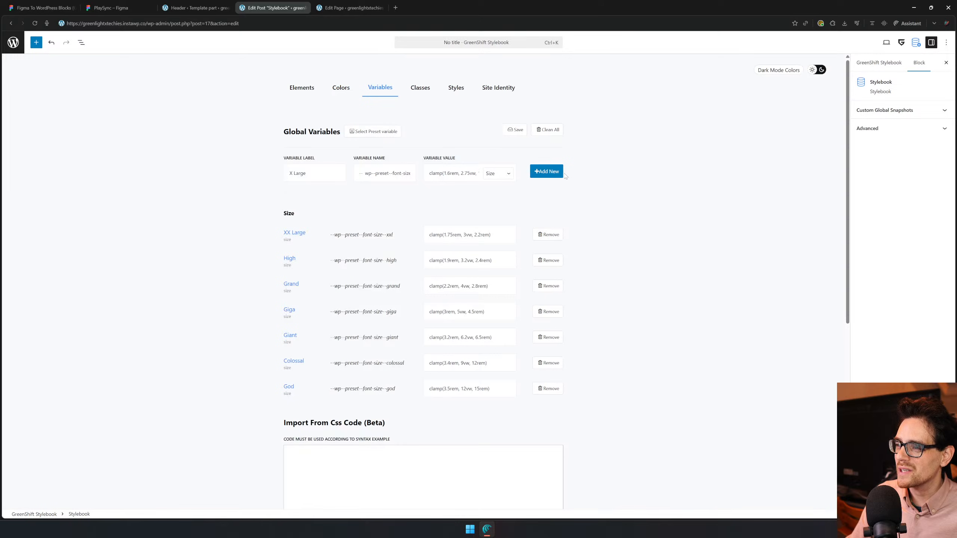
click(546, 171)
click(374, 131)
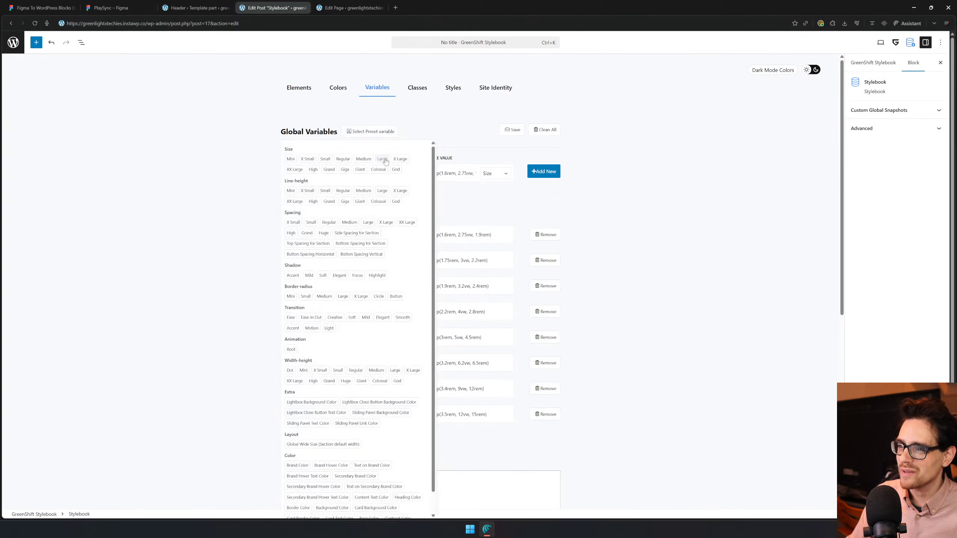
click(383, 159)
click(543, 171)
click(371, 131)
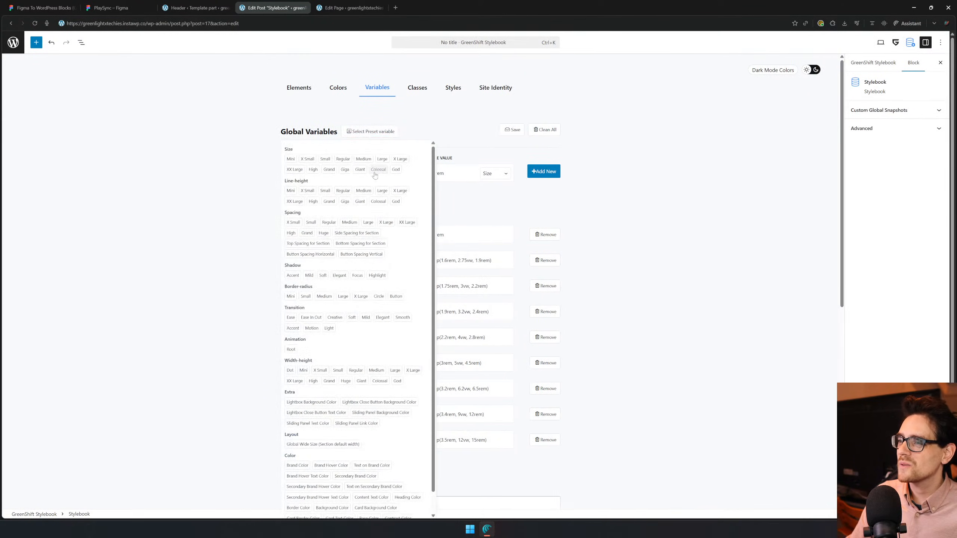
click(363, 159)
click(535, 171)
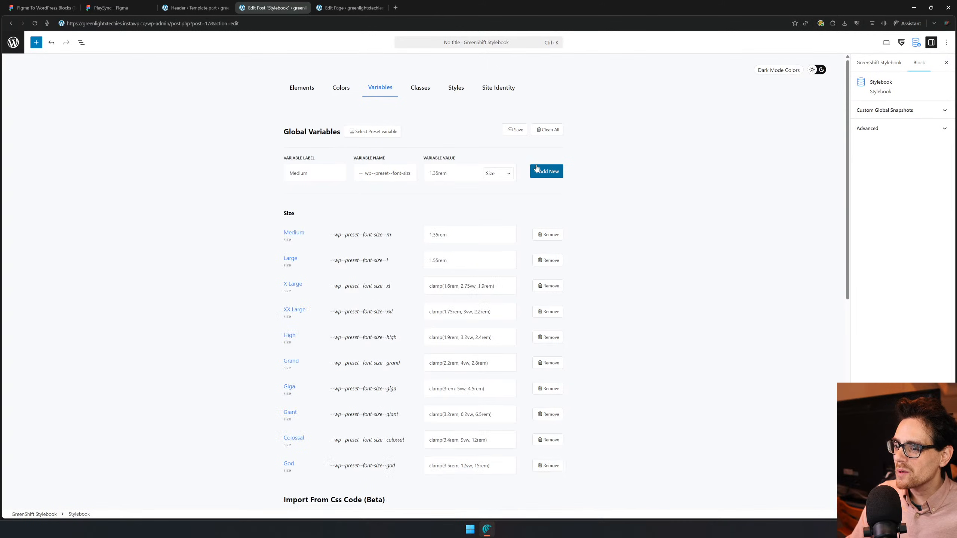
- Look through the stylebook's variable list, global elements, color presets, classes and custom CSS styles
scroll(641, 203, down, 10)
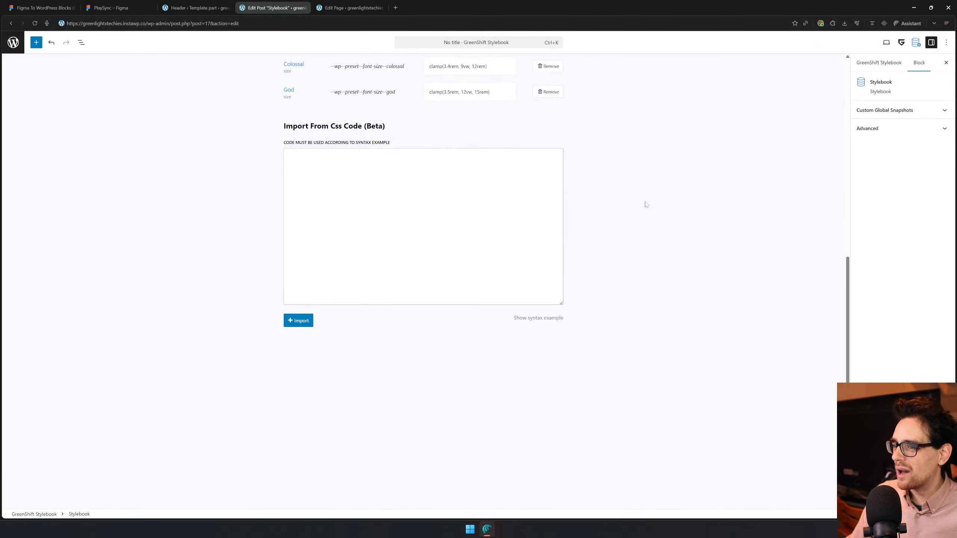
scroll(651, 229, up, 10)
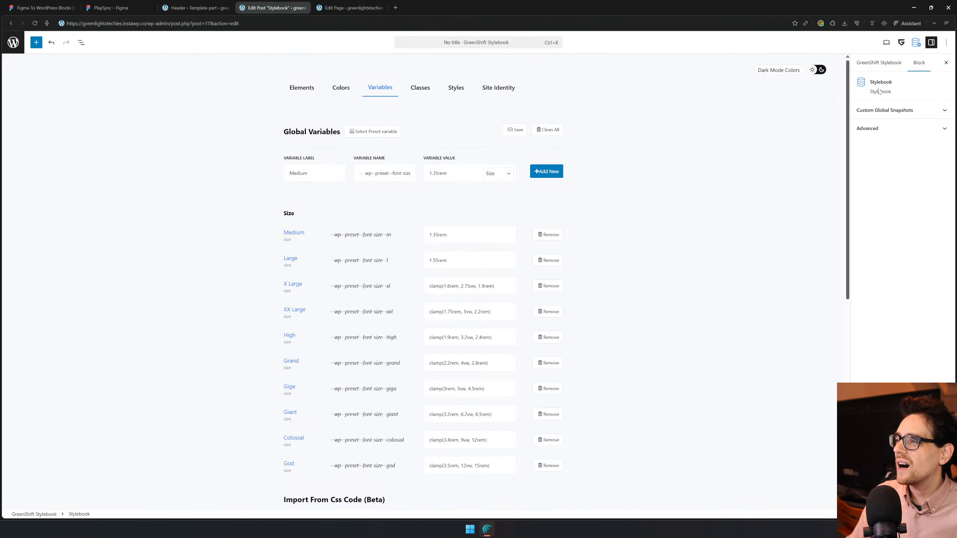
click(892, 64)
click(919, 65)
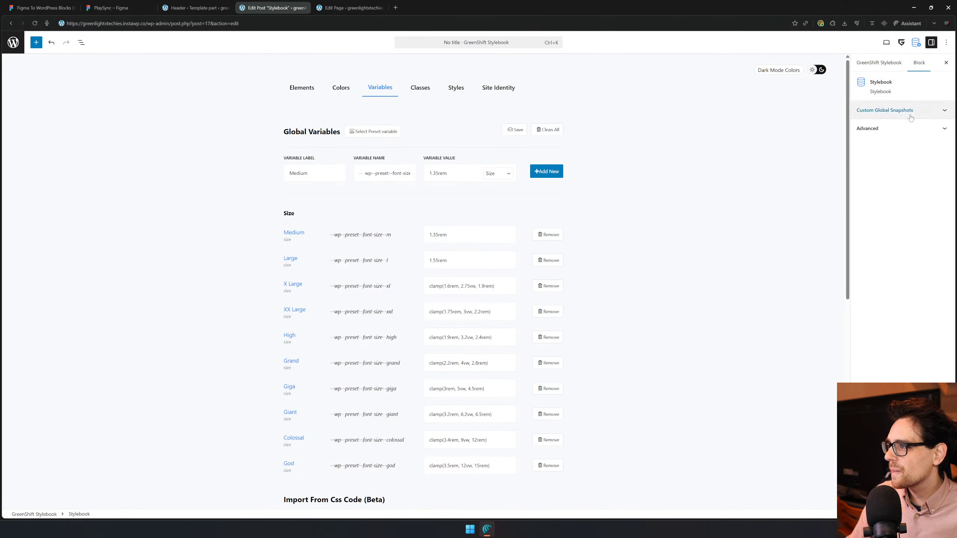
click(341, 88)
click(294, 89)
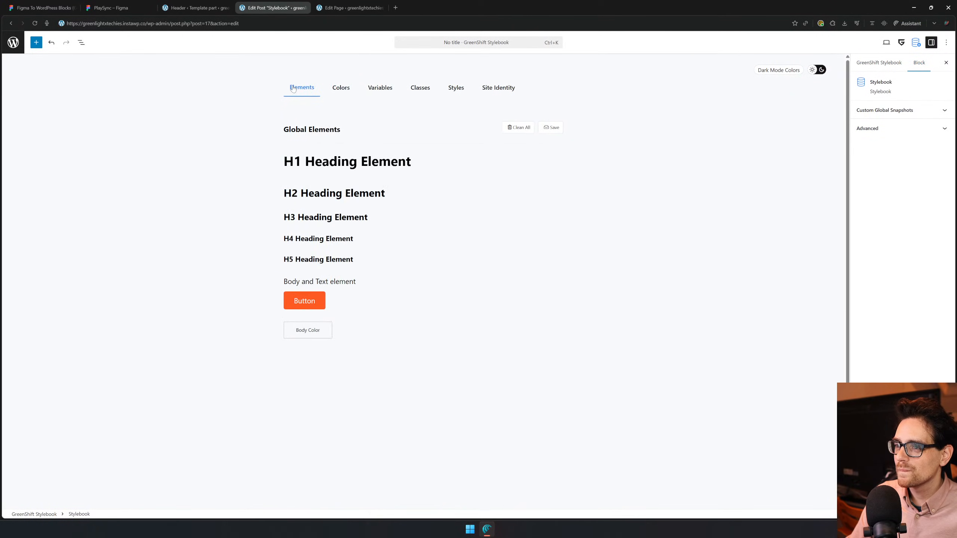
click(341, 88)
scroll(375, 194, down, 3)
scroll(376, 194, down, 10)
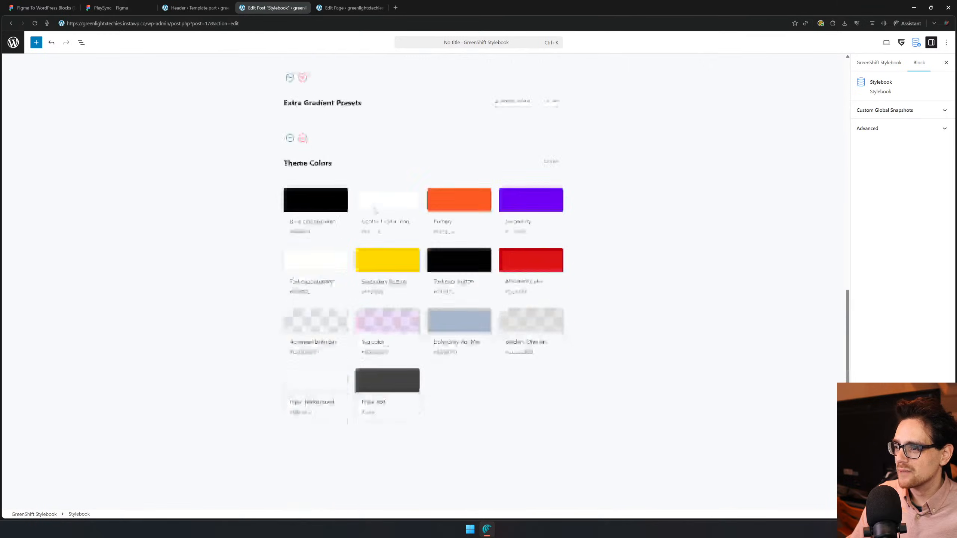
scroll(546, 190, up, 15)
scroll(546, 189, down, 5)
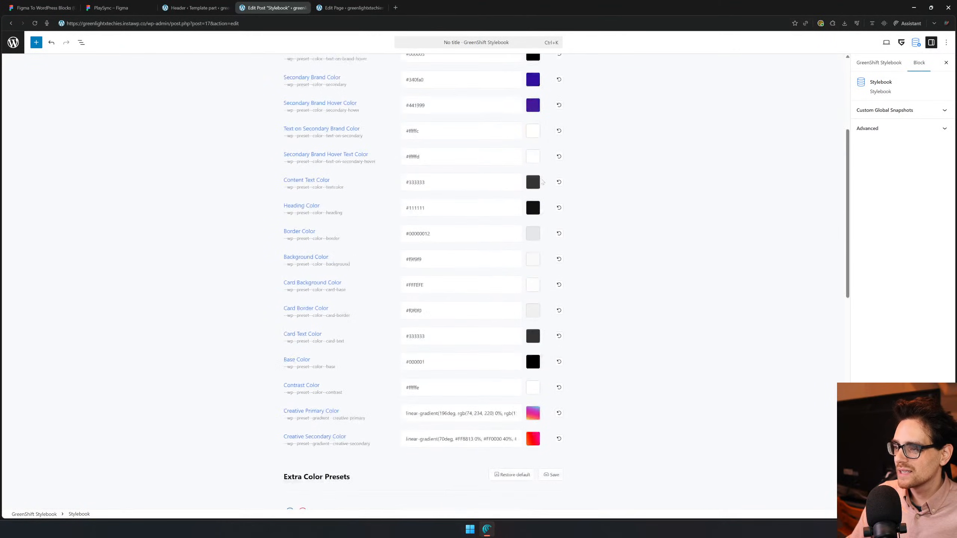
scroll(541, 182, up, 5)
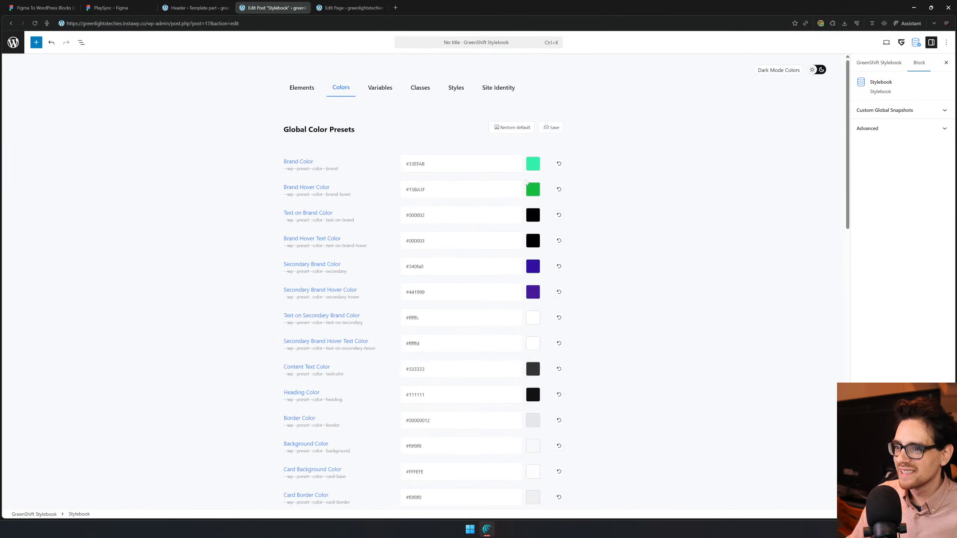
click(421, 89)
click(456, 88)
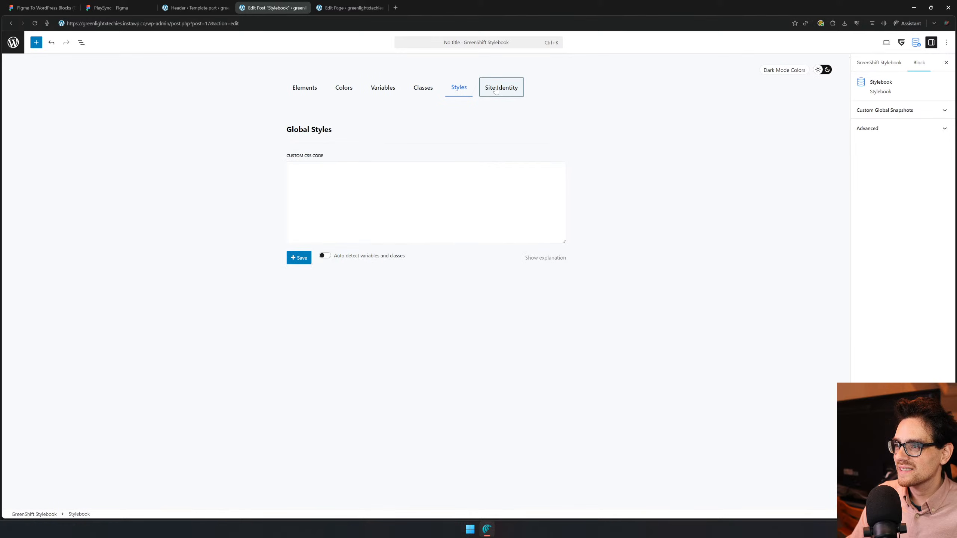
- Check the site identity settings, and add the God and Colossal size presets to the stylebook's global variables
click(496, 89)
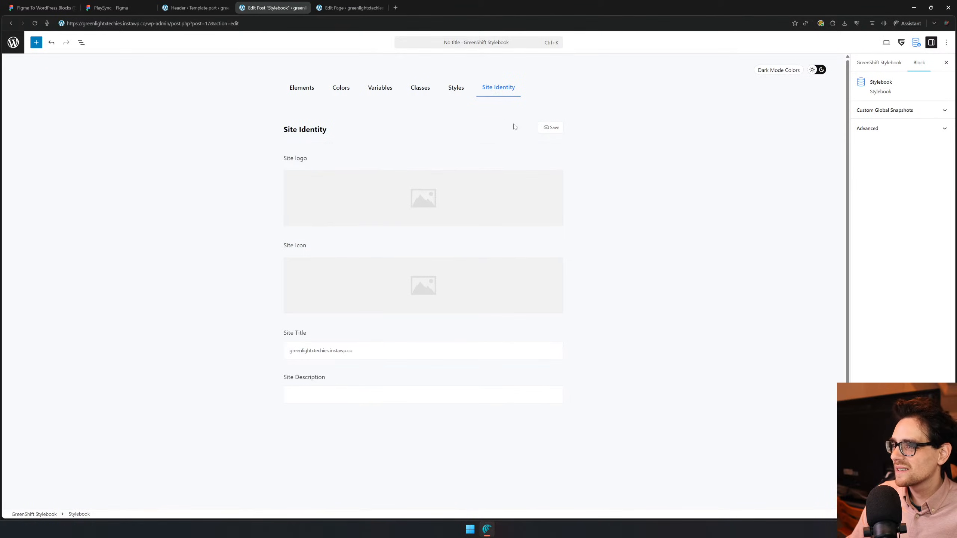
click(388, 93)
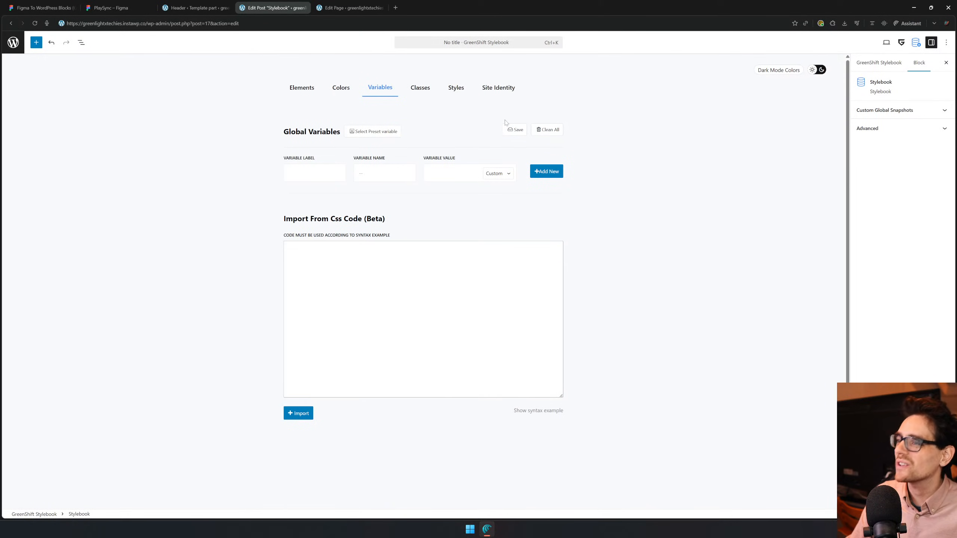
click(381, 134)
click(395, 171)
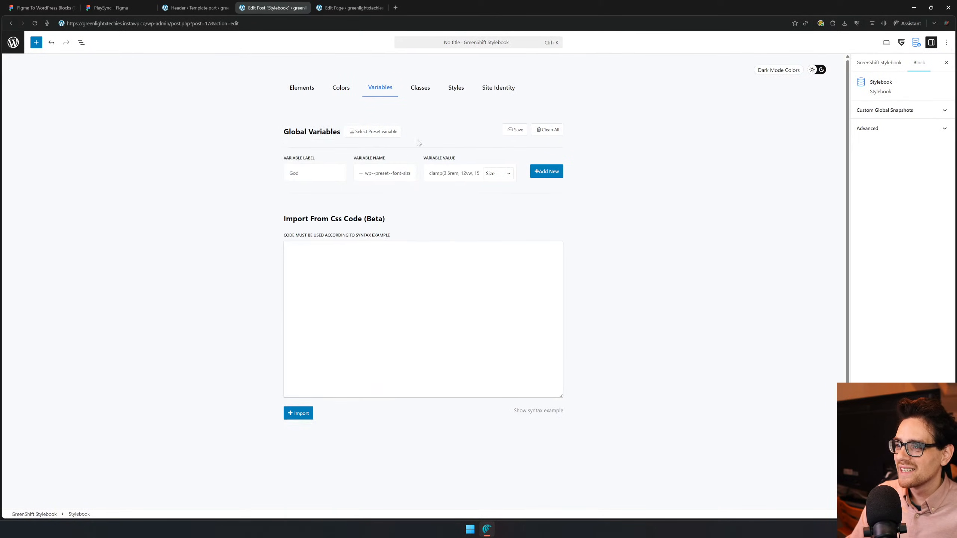
click(540, 167)
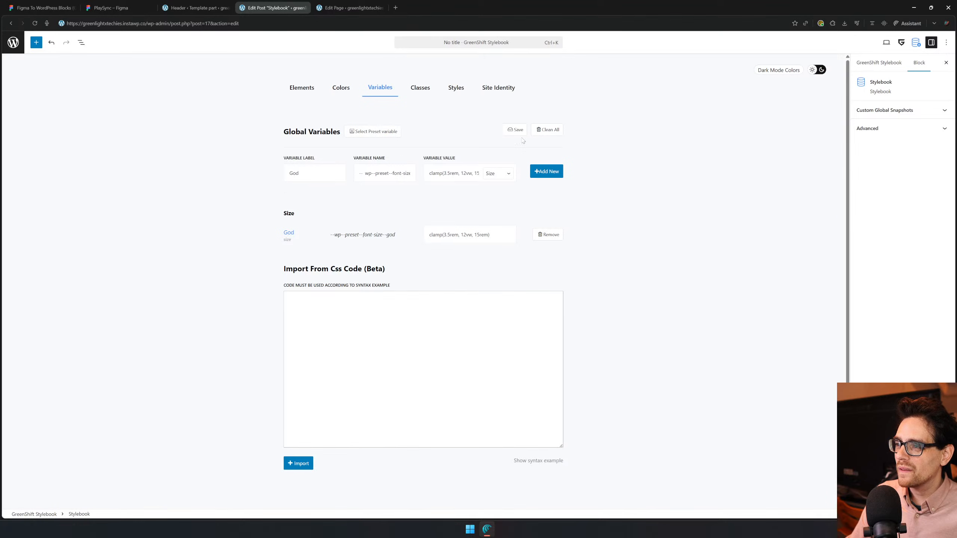
click(374, 131)
click(371, 169)
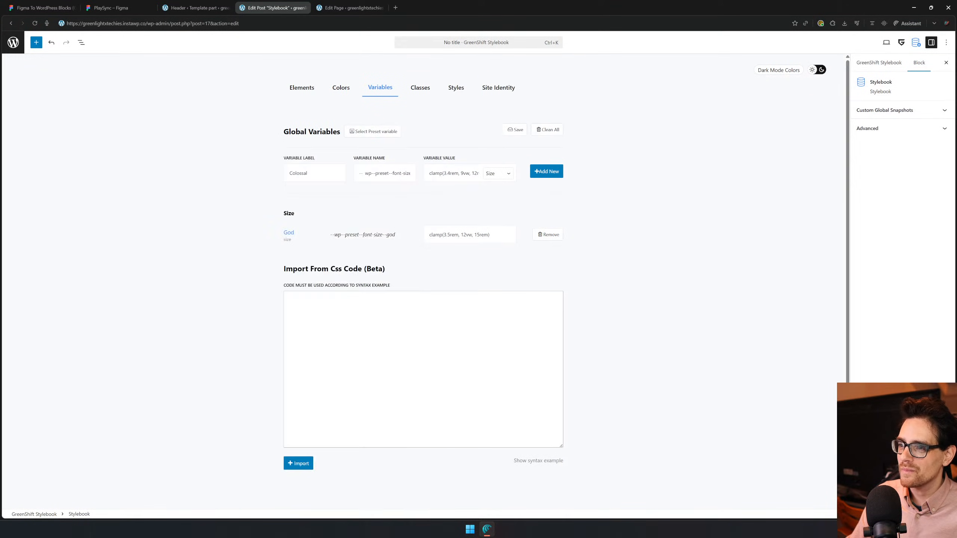
click(544, 172)
- Add the Giant and Giga size presets to the global variables
click(371, 131)
click(360, 169)
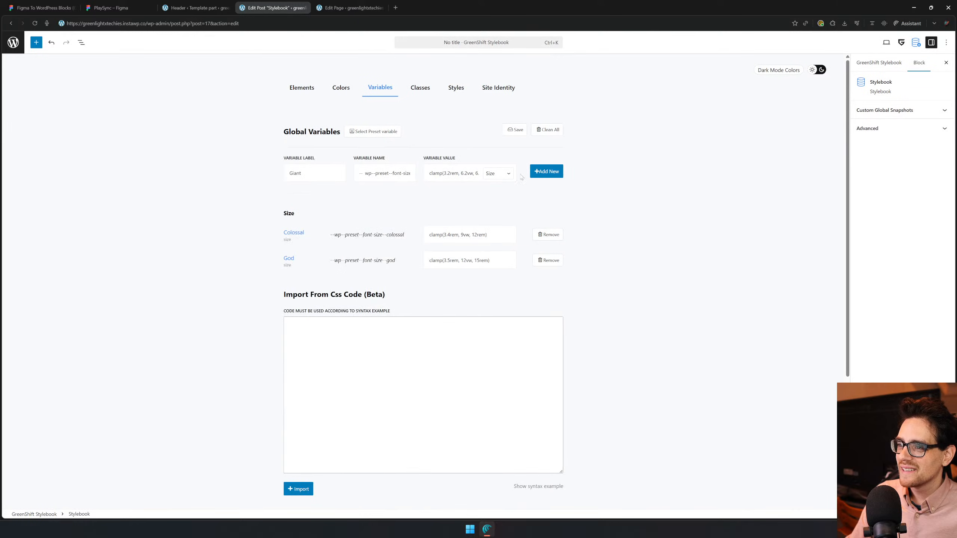
click(544, 172)
click(371, 131)
click(344, 170)
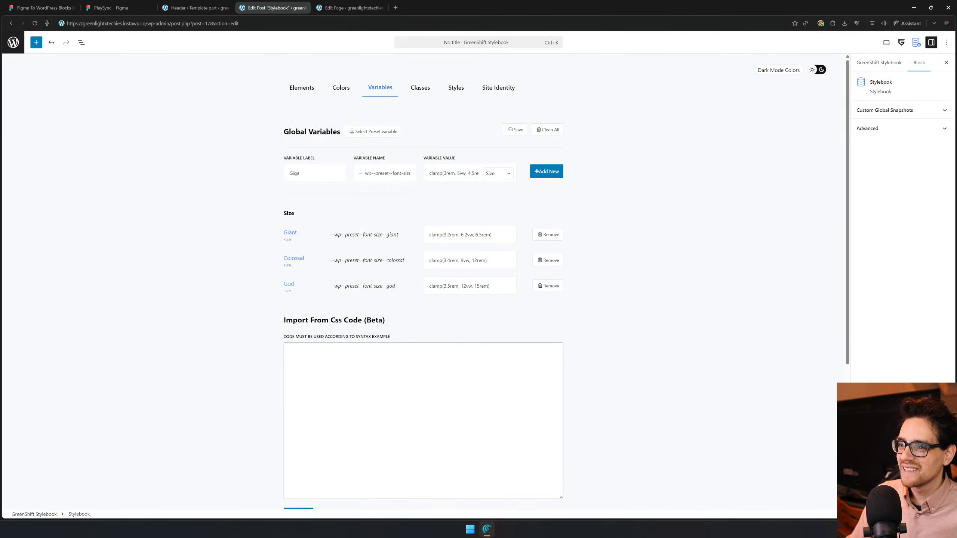
click(544, 171)
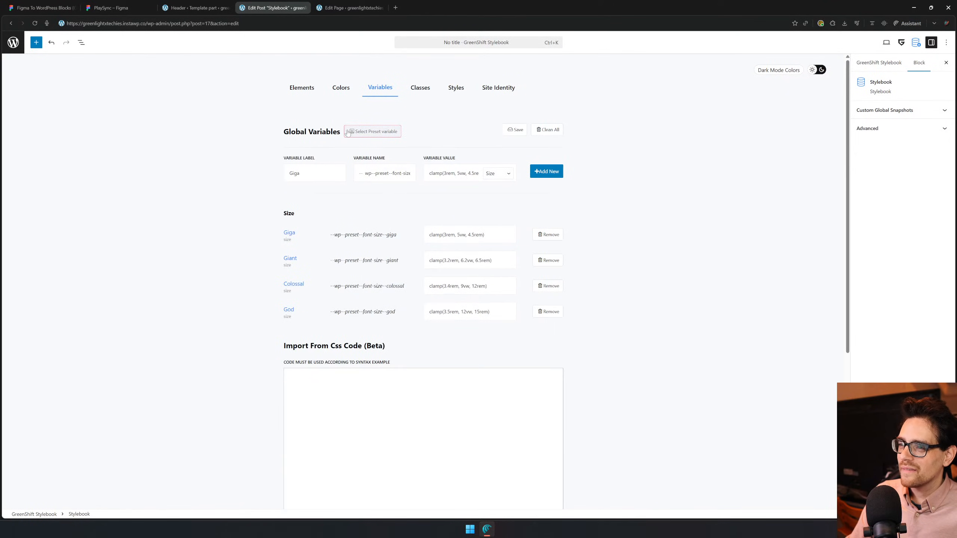
- Add the High and XX Large size presets to the global variables
click(362, 132)
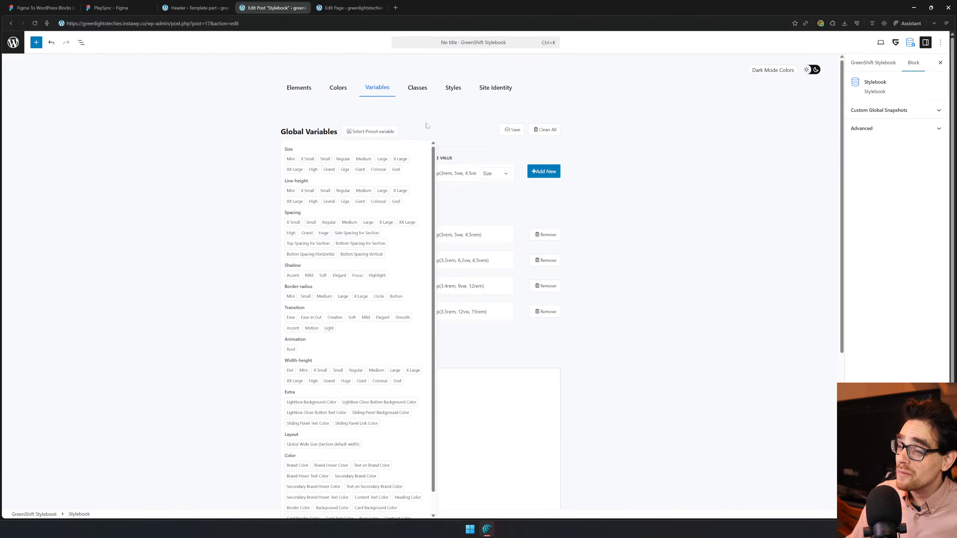
click(389, 131)
click(392, 131)
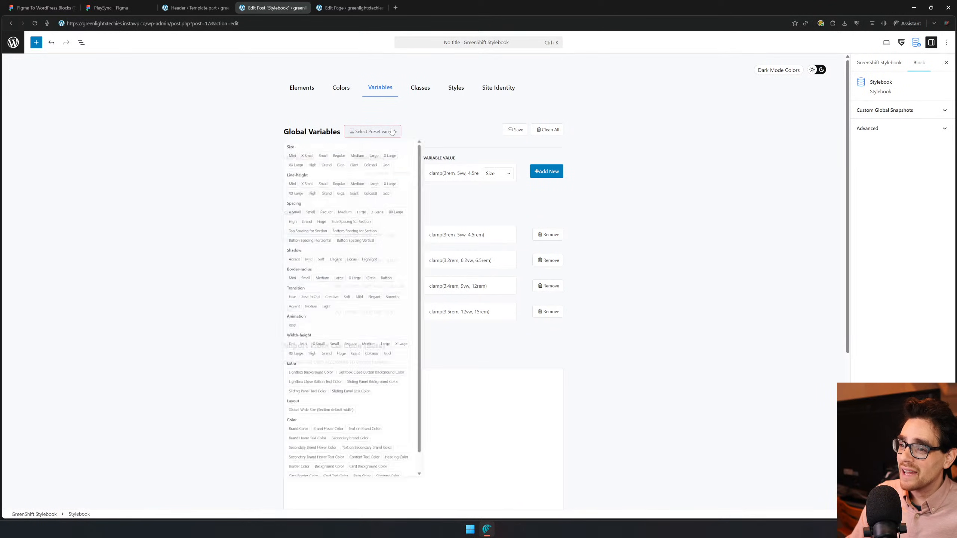
click(316, 173)
click(546, 172)
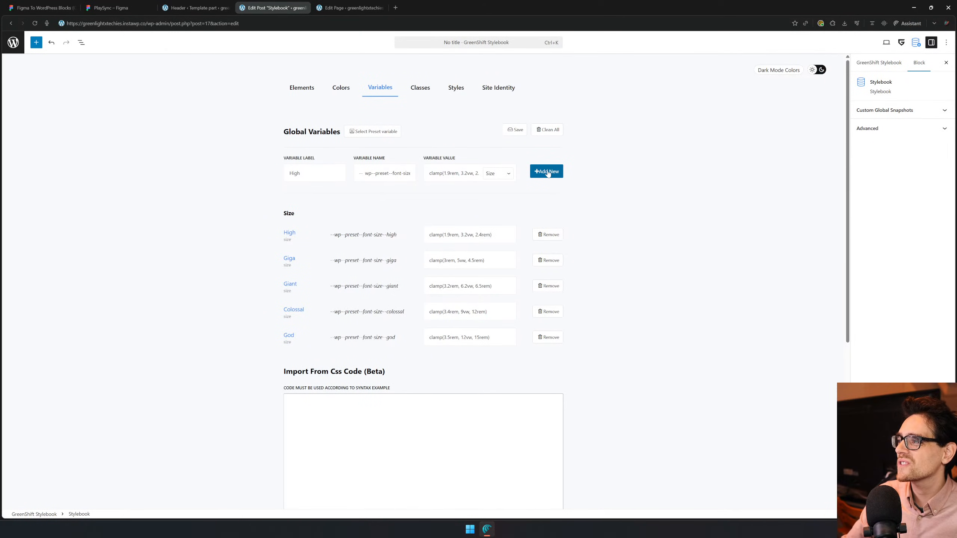
click(378, 139)
click(375, 134)
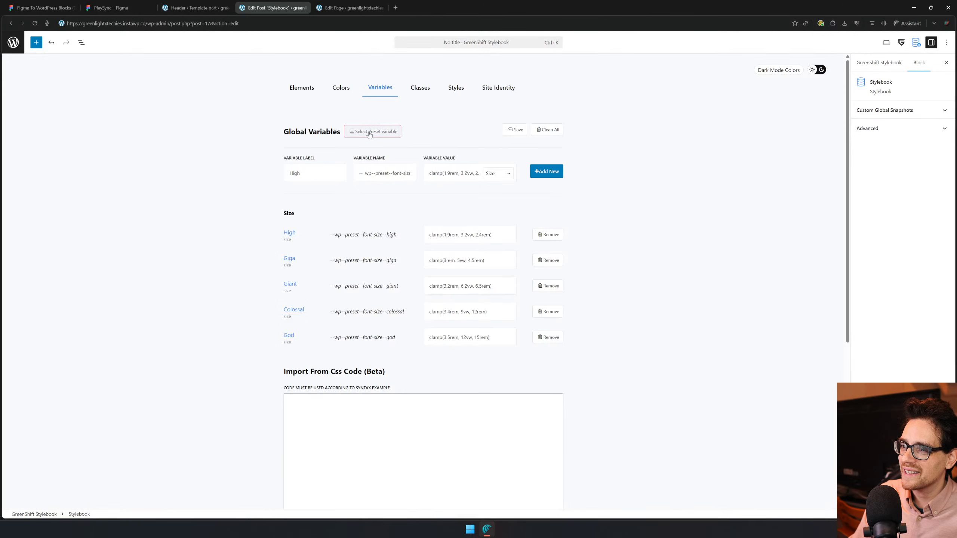
click(369, 135)
click(294, 172)
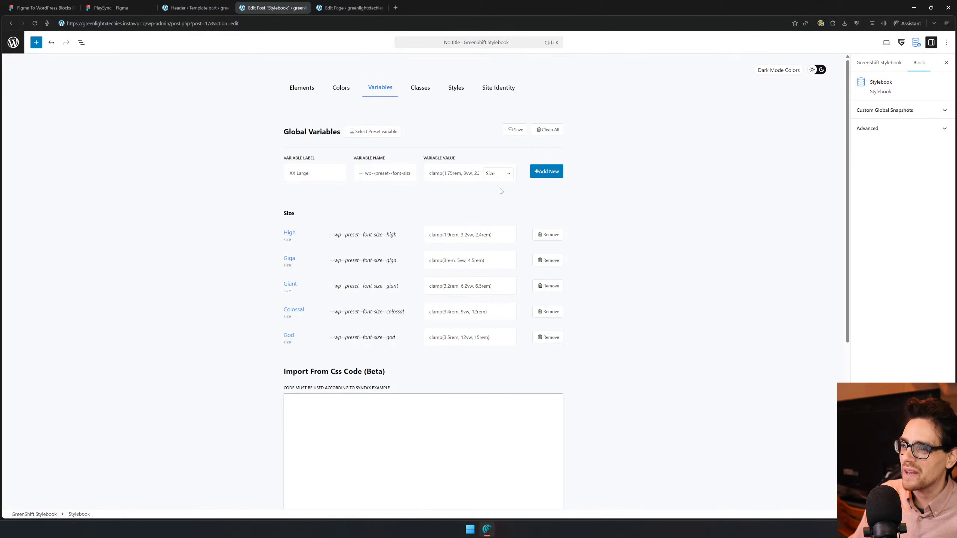
click(541, 173)
- Add the X Large size preset to the global variables
click(374, 135)
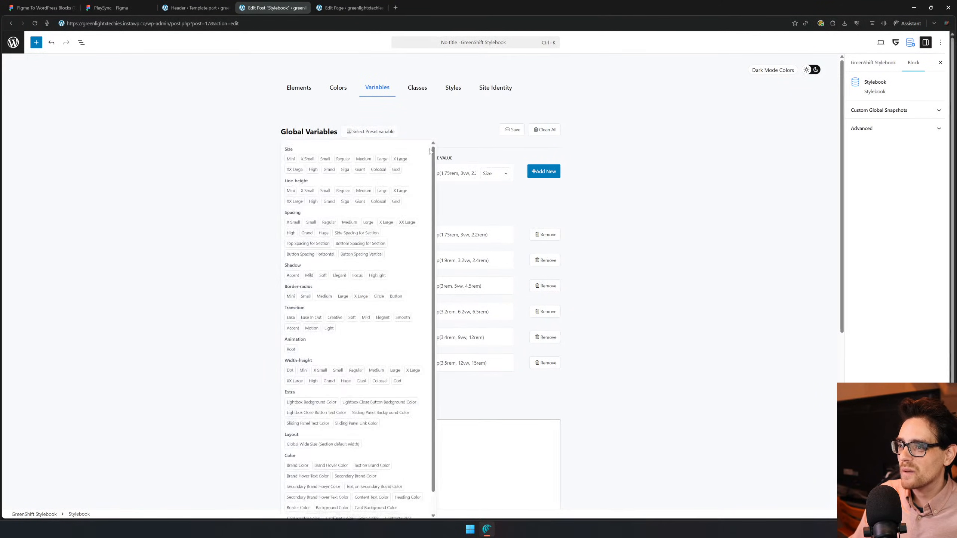
click(385, 160)
click(391, 133)
click(400, 158)
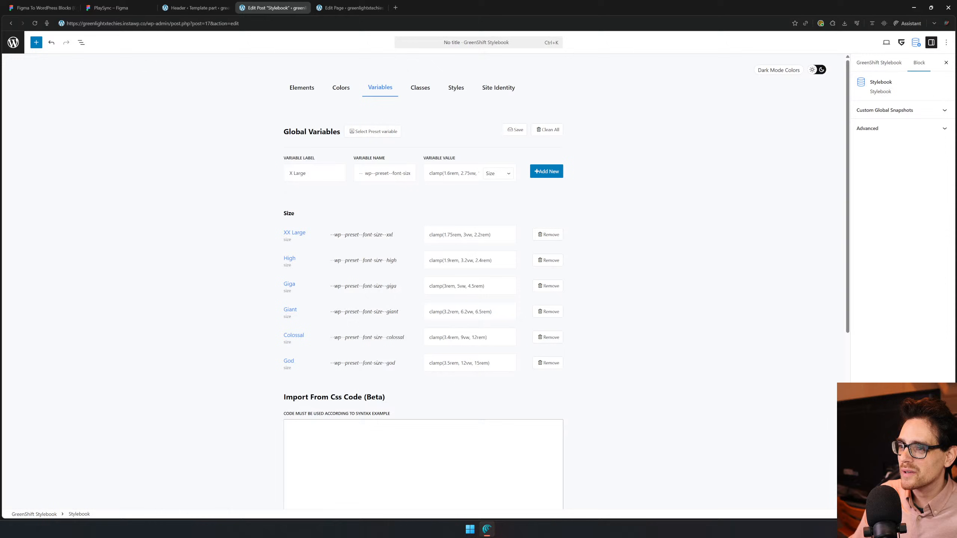
- Add the X Large, Large and Medium presets from the Size group to the global variables
click(543, 172)
click(388, 134)
click(386, 160)
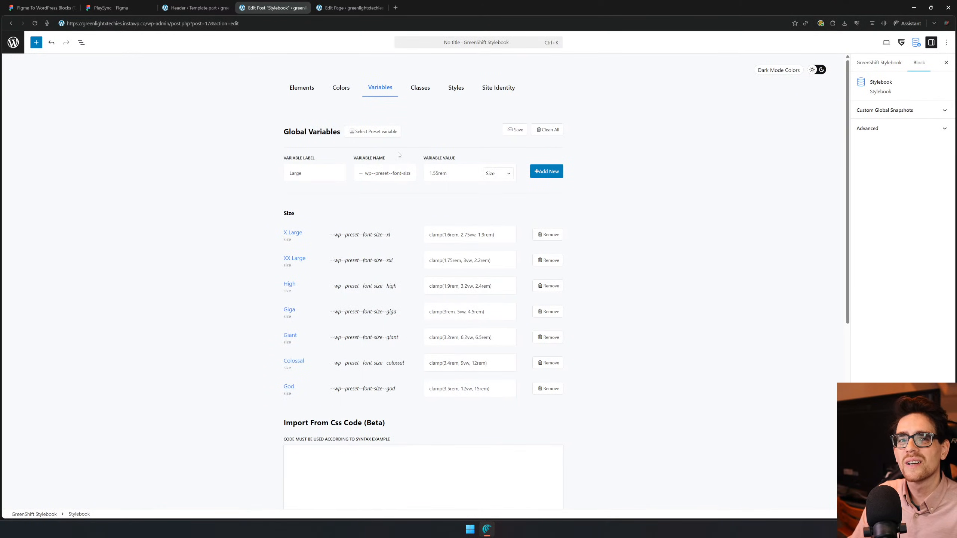
click(554, 174)
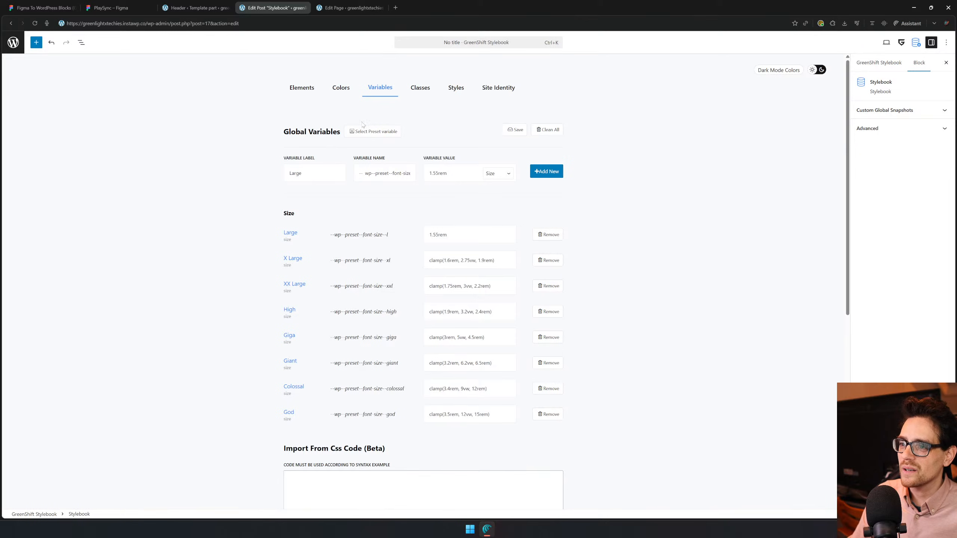
click(373, 131)
click(392, 166)
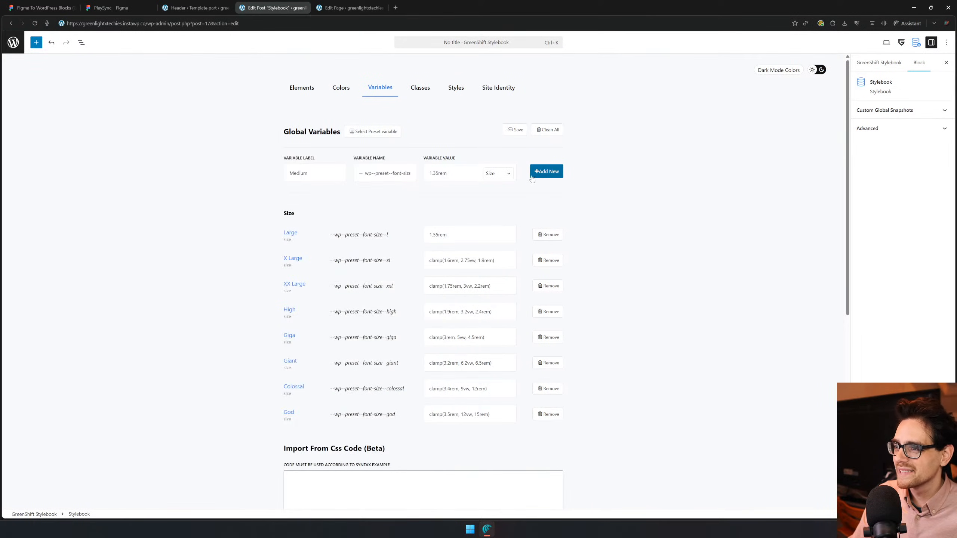
click(549, 172)
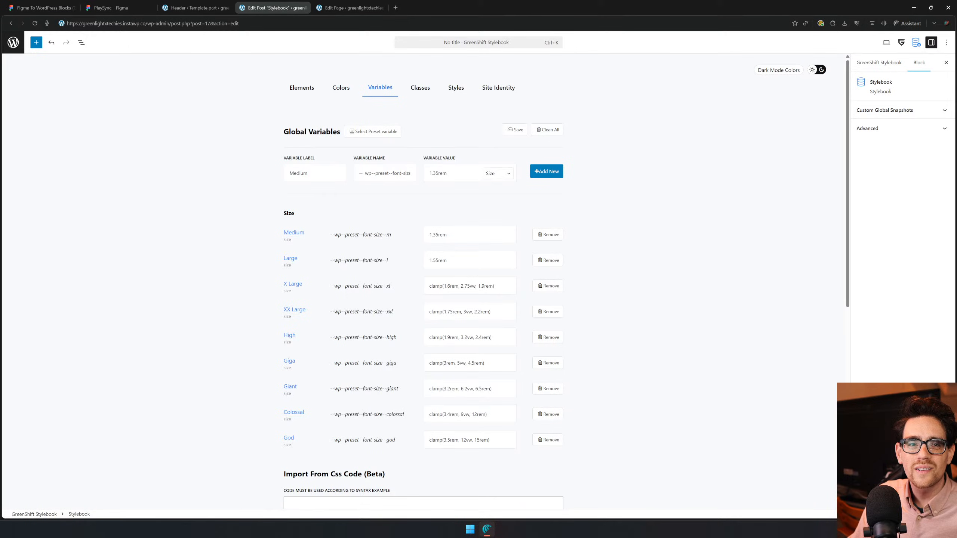
- Search the web for breakdance in a new browser tab, view the breakdance.com website, and return to the stylebook
click(395, 7)
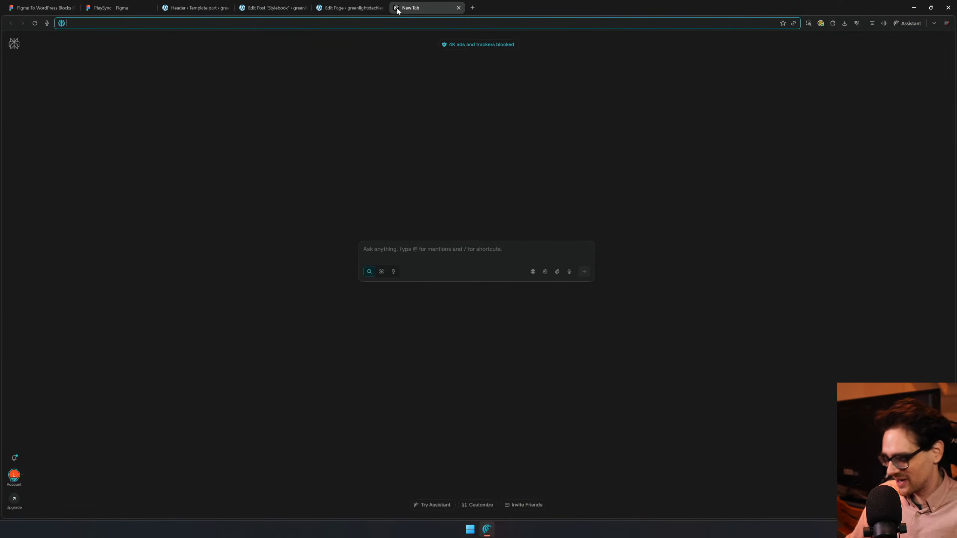
text(breakdance)
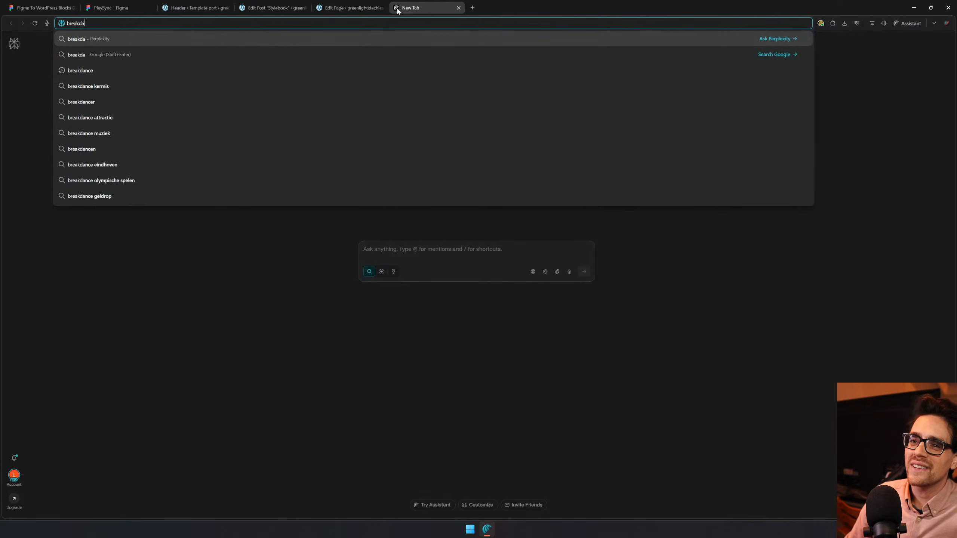
key(Return)
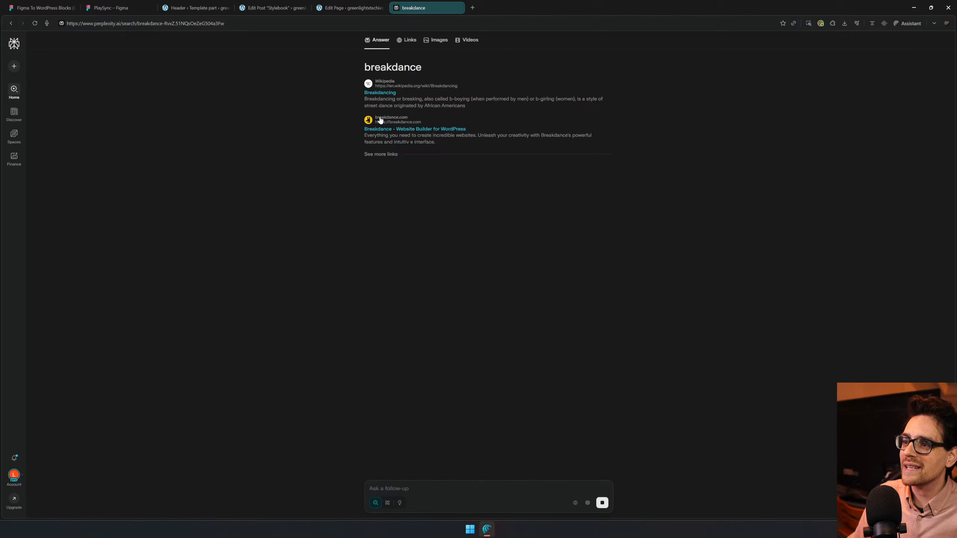
click(380, 126)
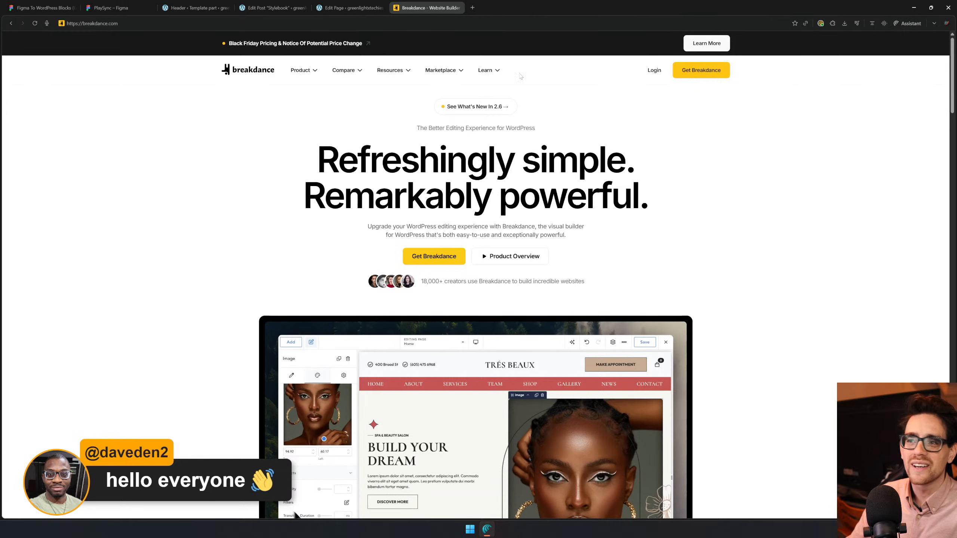
middle_click(410, 4)
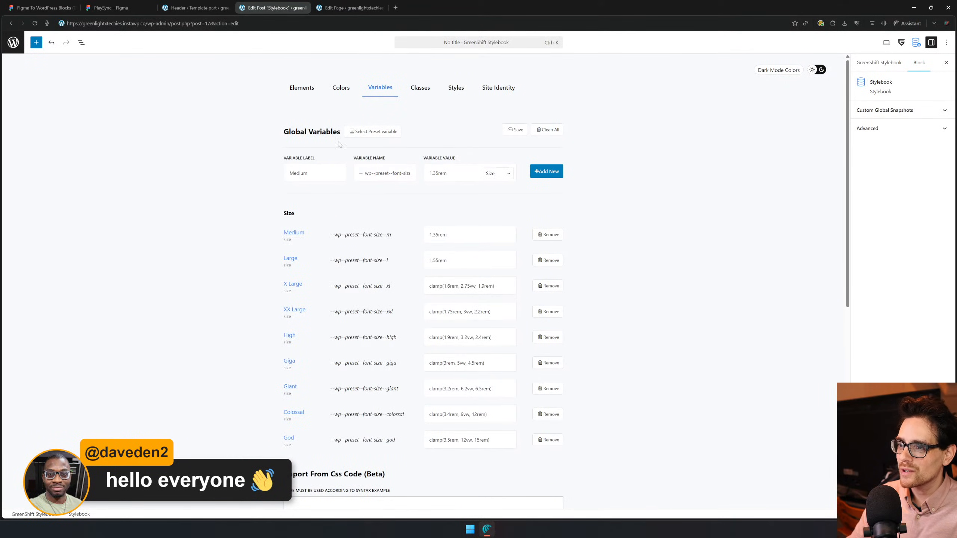
- Add the Regular, Small and X Small presets from the Size group to the global variables
click(350, 132)
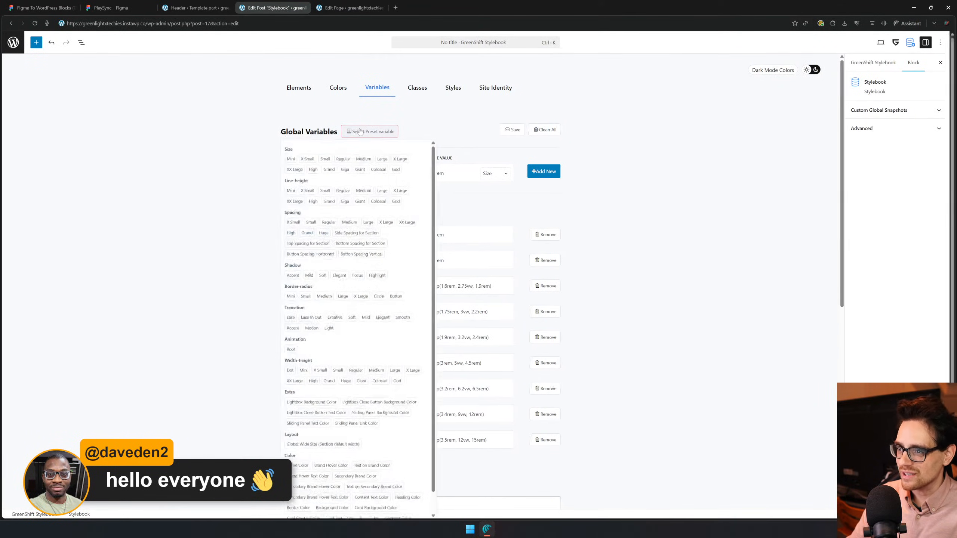
click(346, 159)
click(552, 174)
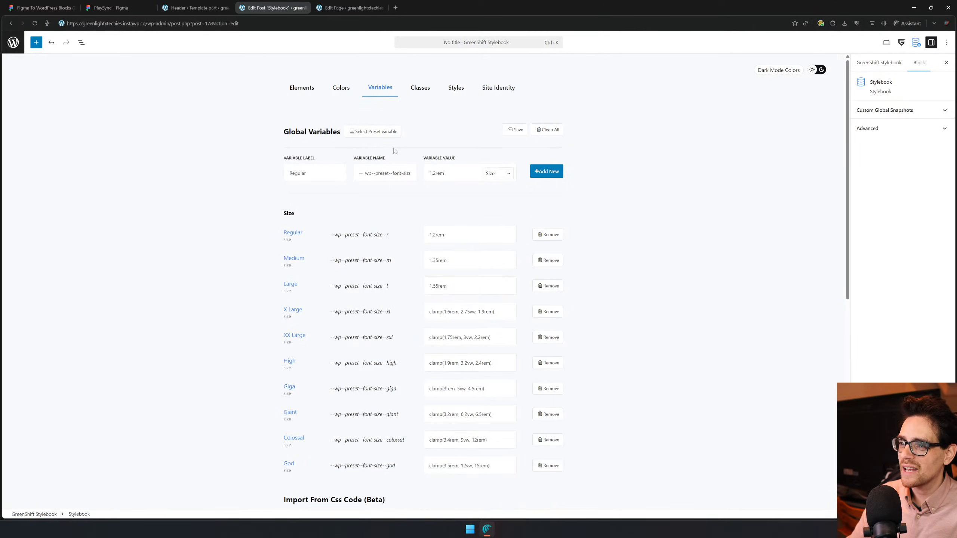
click(370, 131)
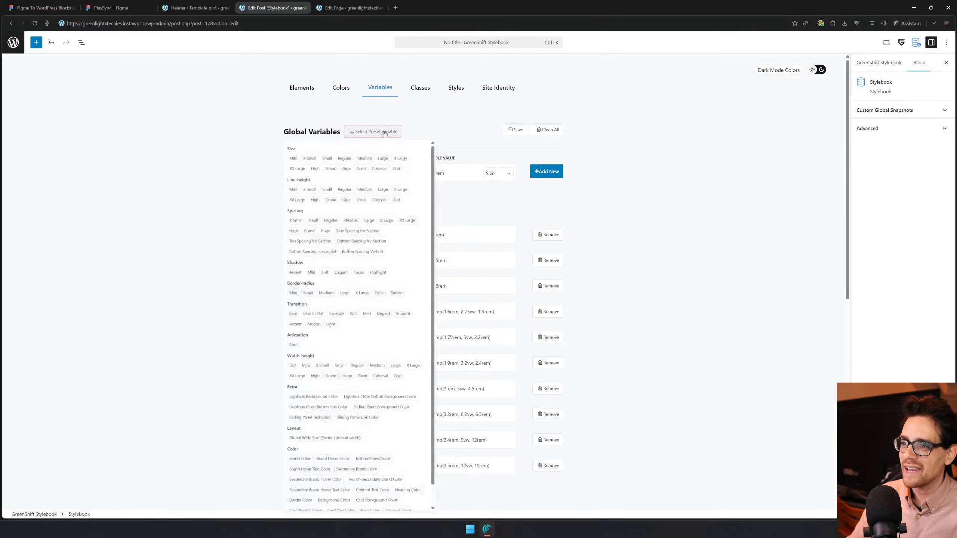
click(325, 160)
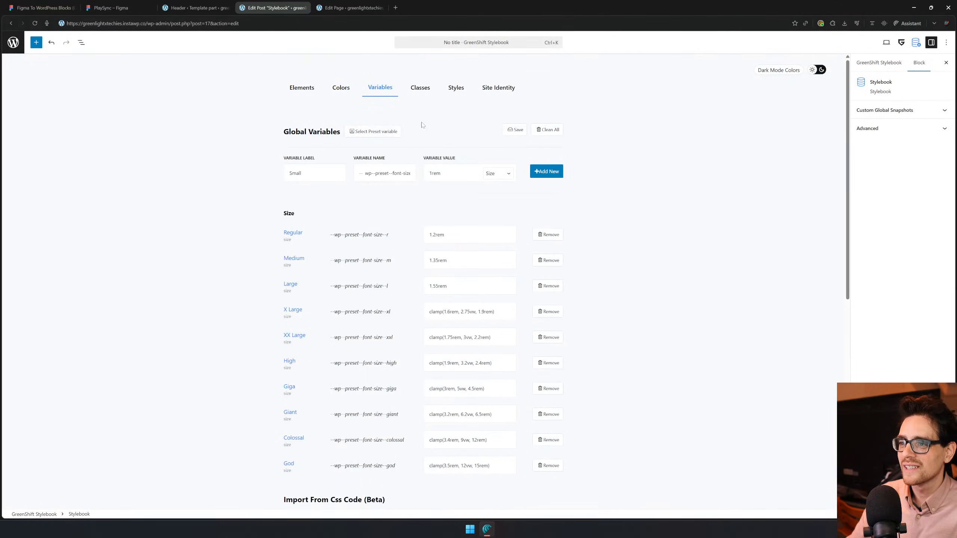
click(373, 131)
click(314, 160)
click(546, 172)
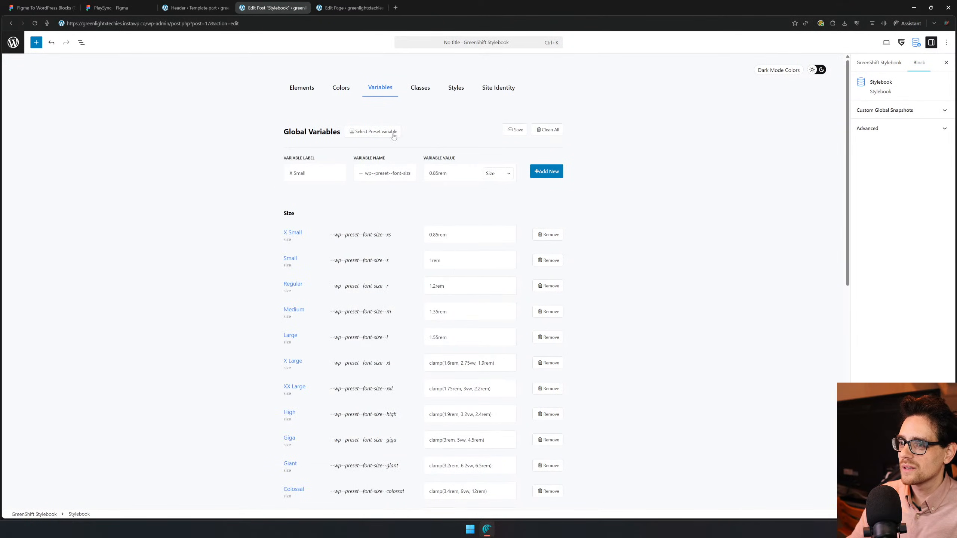
- Load the Mini size preset into the new-variable fields and save the global variables
click(390, 132)
click(293, 159)
click(515, 130)
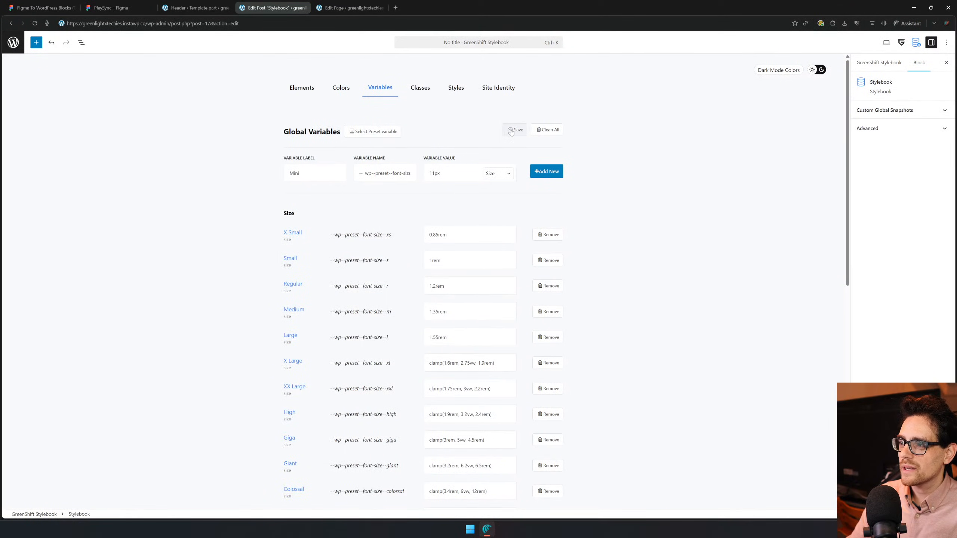
- Add the Button Spacing Vertical preset from the Spacing group to the global variables and save them
scroll(591, 199, down, 5)
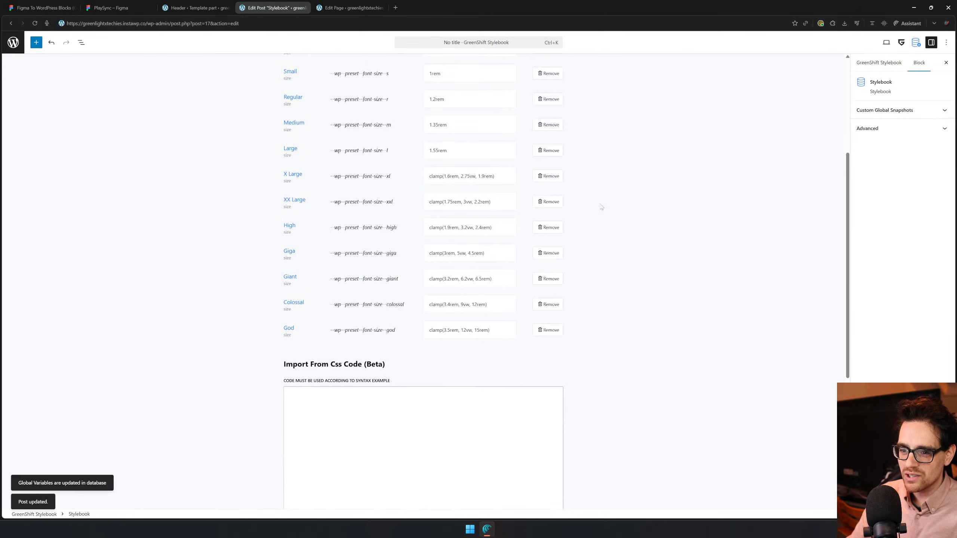
scroll(605, 218, up, 4)
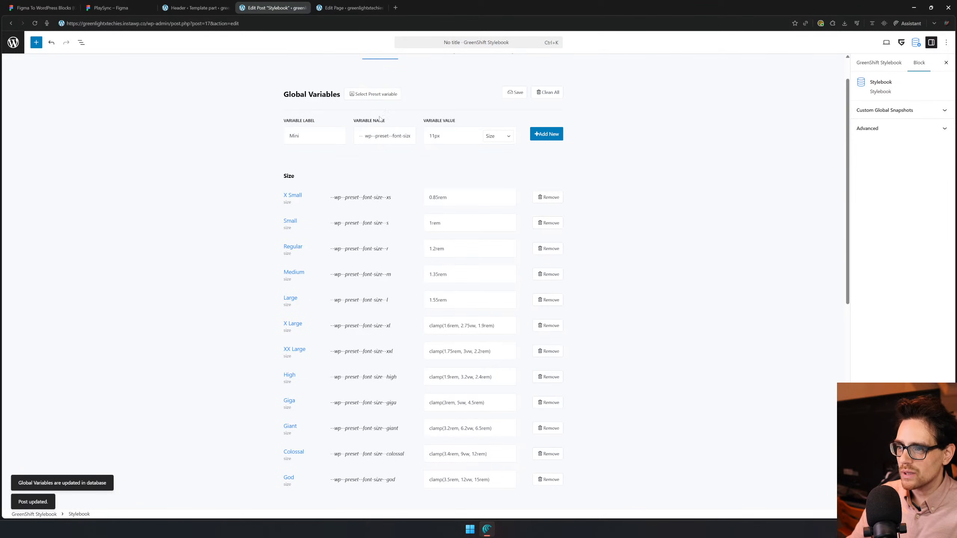
click(380, 95)
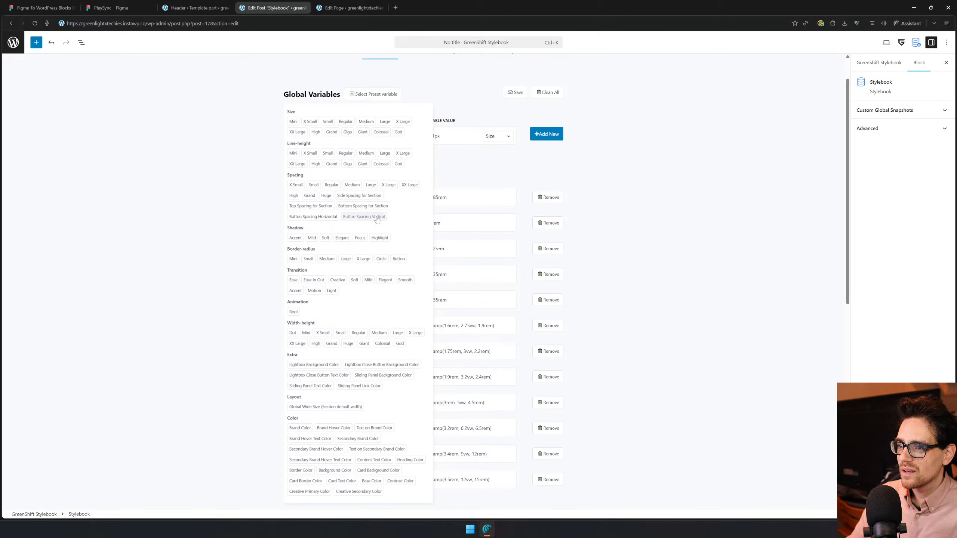
click(364, 217)
click(562, 134)
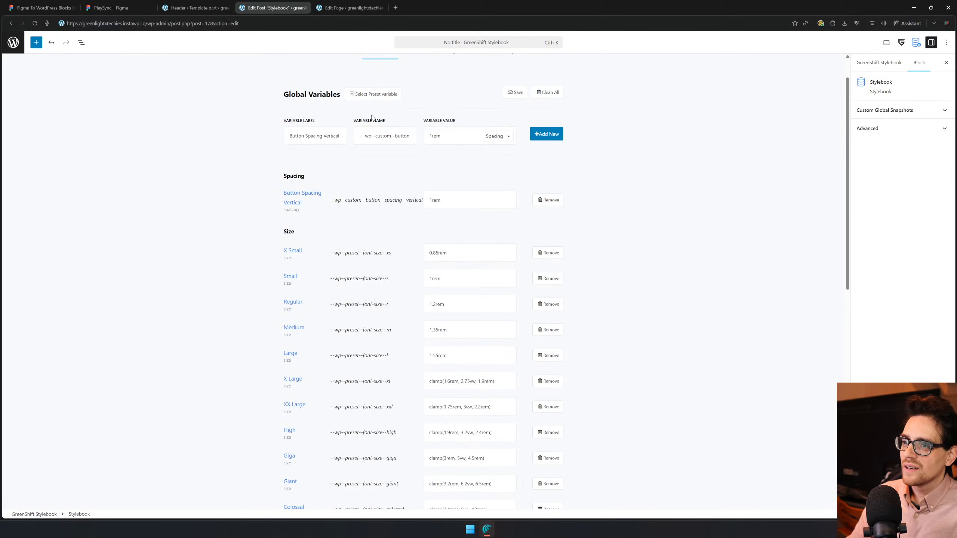
click(516, 93)
scroll(334, 103, up, 1)
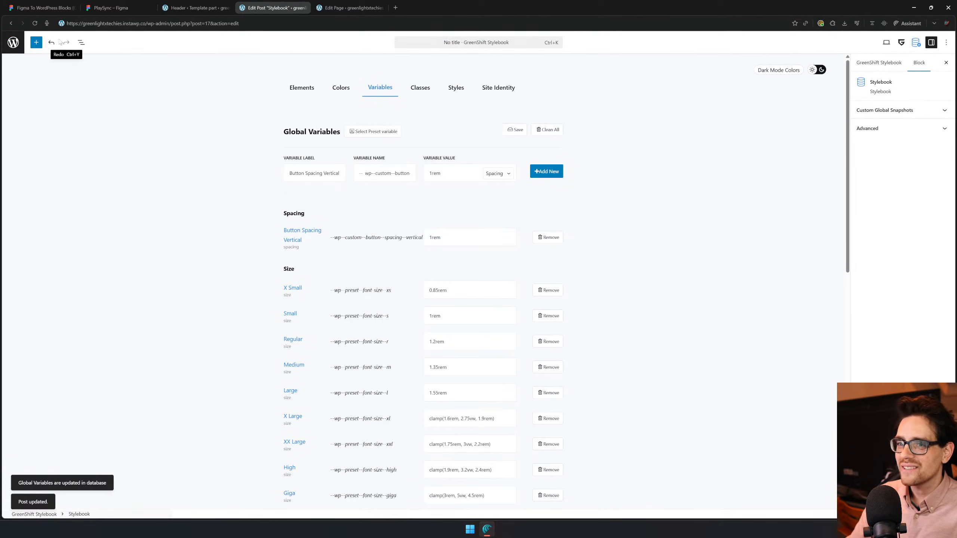
- Reload the stylebook page and leave the editor for the page builder dashboard
click(34, 23)
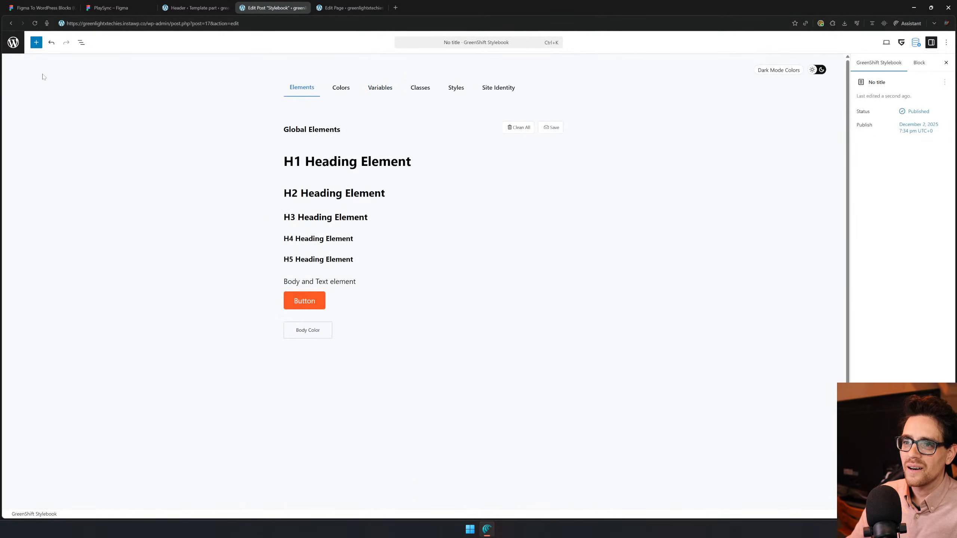
click(13, 43)
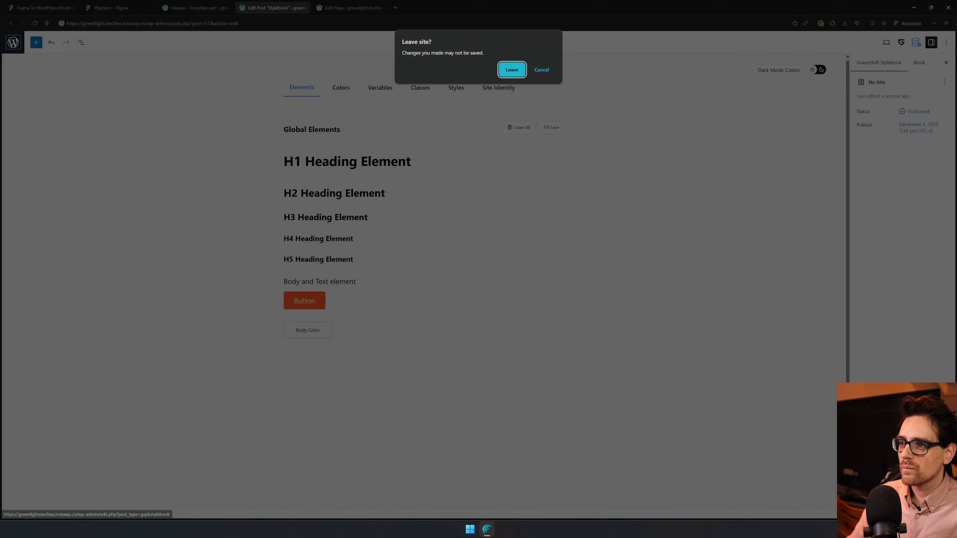
key(Return)
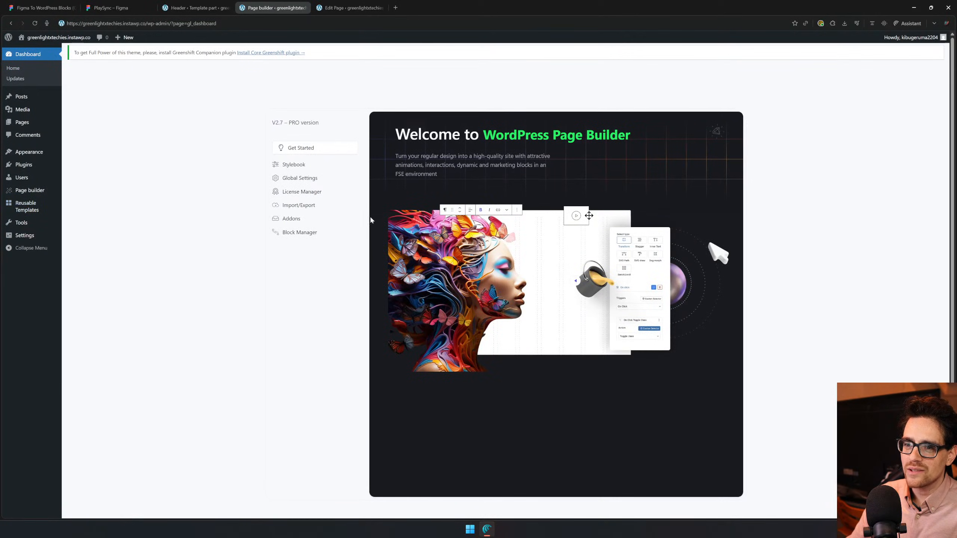
click(306, 169)
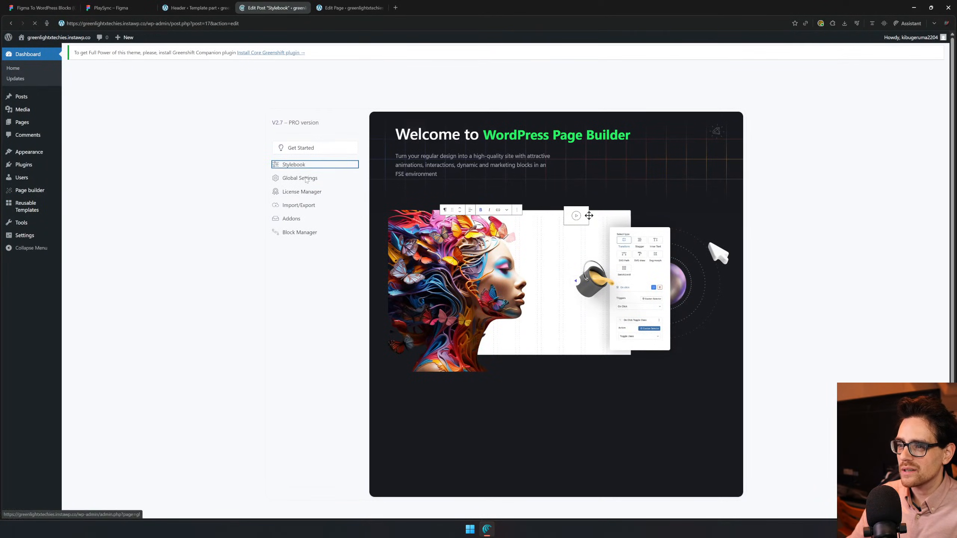
key(alt+Left)
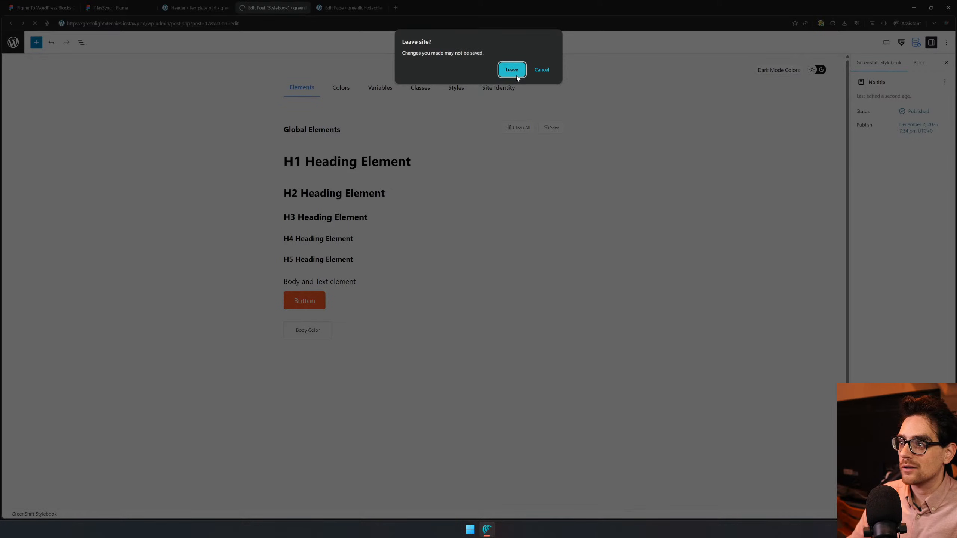
key(Return)
- In the global Interface settings, enable Dark Mode for editor, set the default unit for values to rem, and save
click(316, 181)
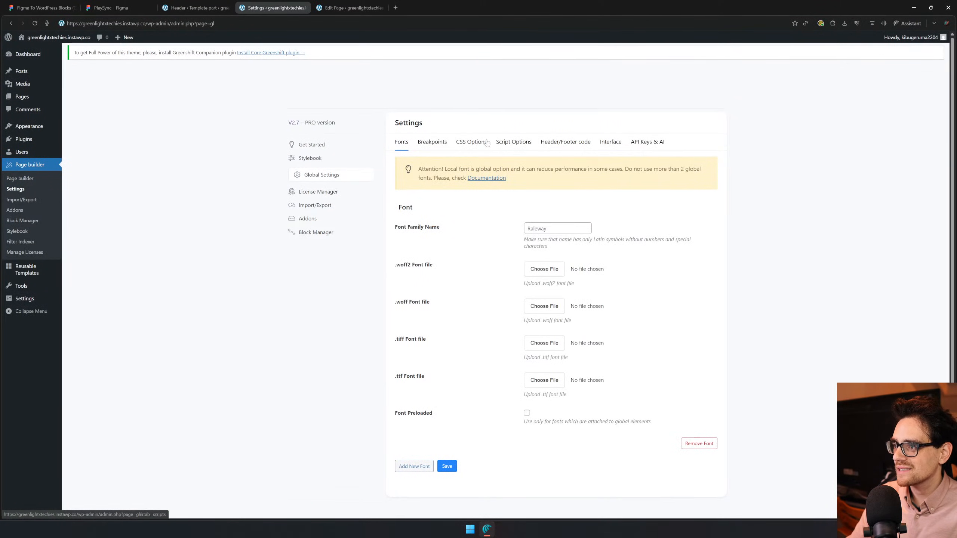
click(602, 145)
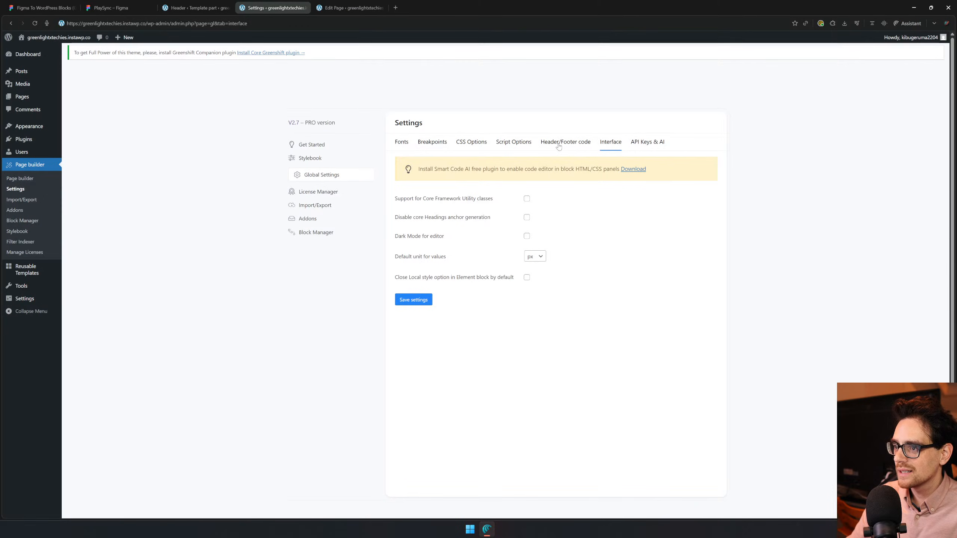
drag(401, 199, 483, 205)
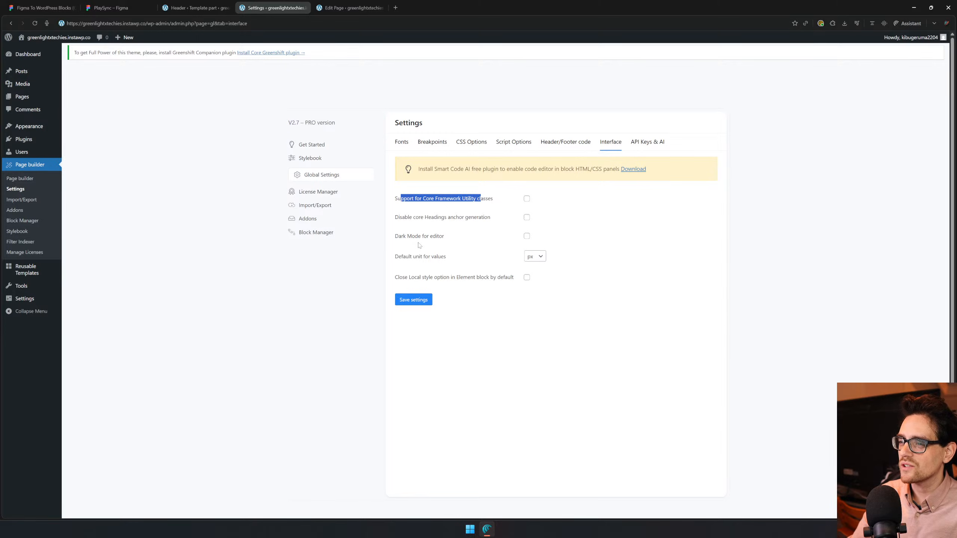
click(527, 236)
click(542, 258)
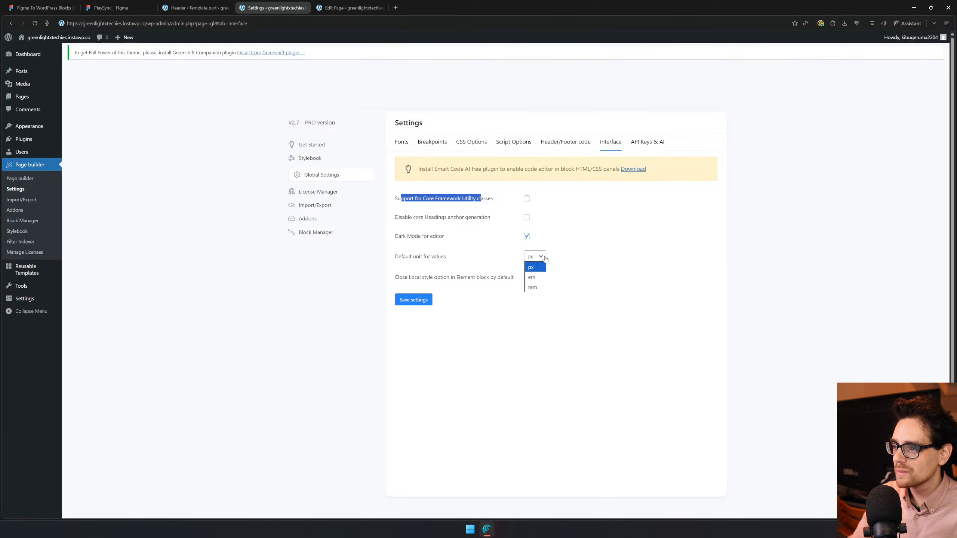
click(532, 287)
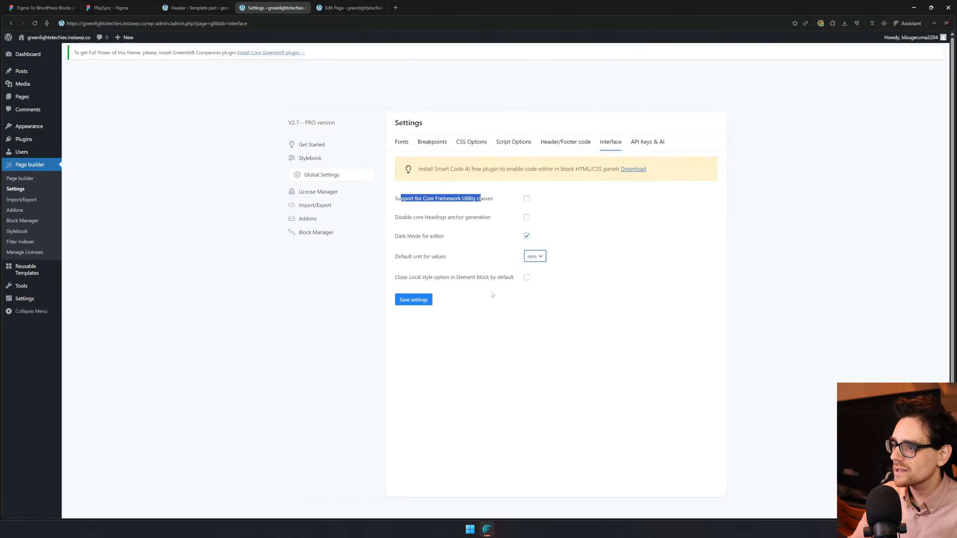
click(396, 300)
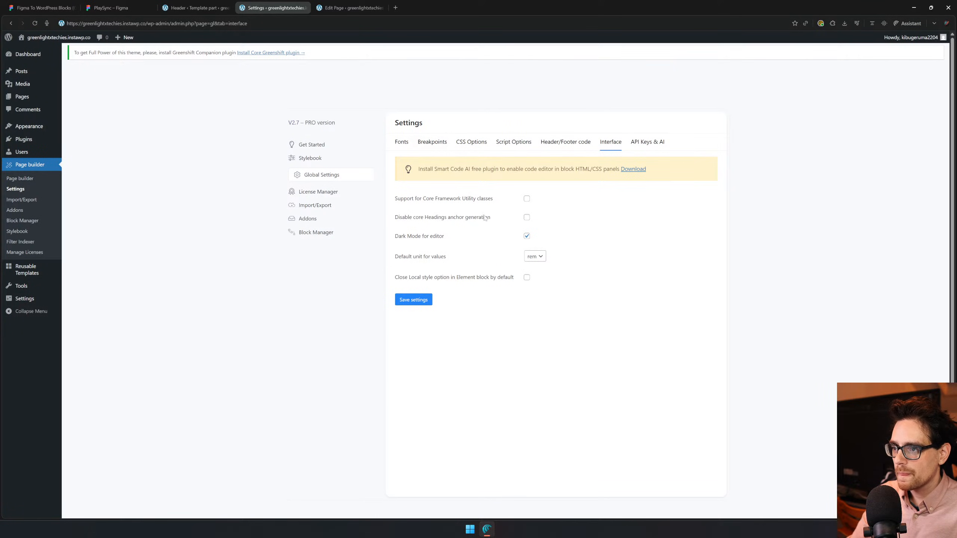
- In the global API Keys & AI settings, set the AI Image Model to Google Pro 3 Preview
click(655, 143)
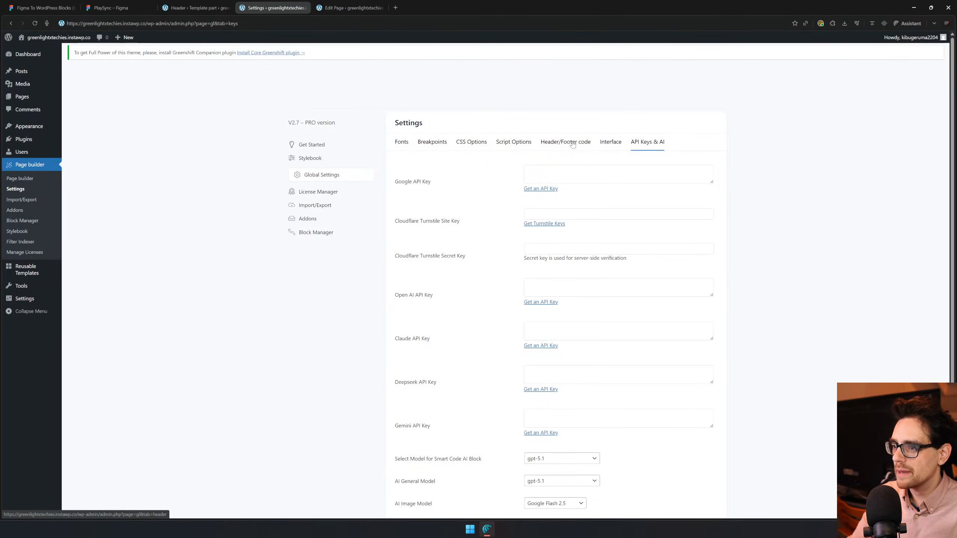
scroll(443, 269, down, 3)
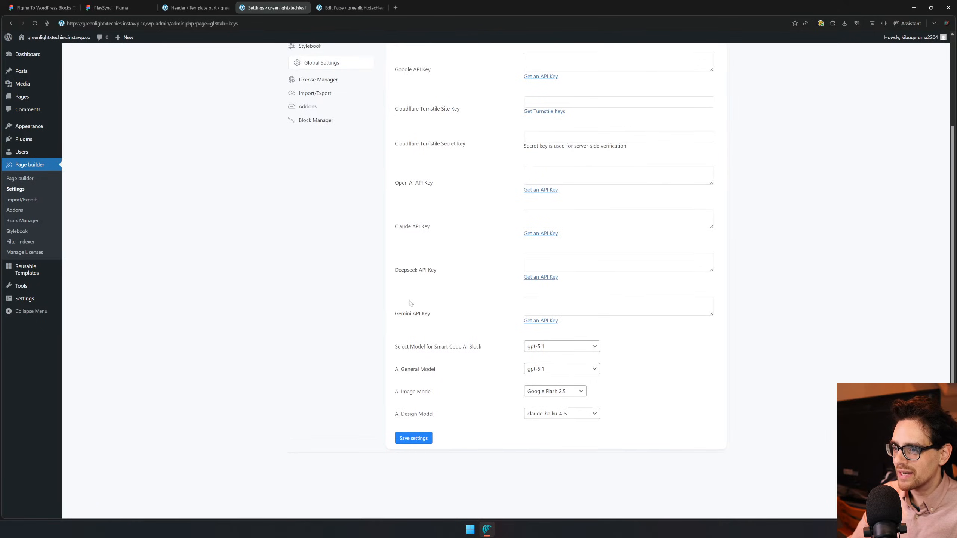
click(556, 393)
click(577, 413)
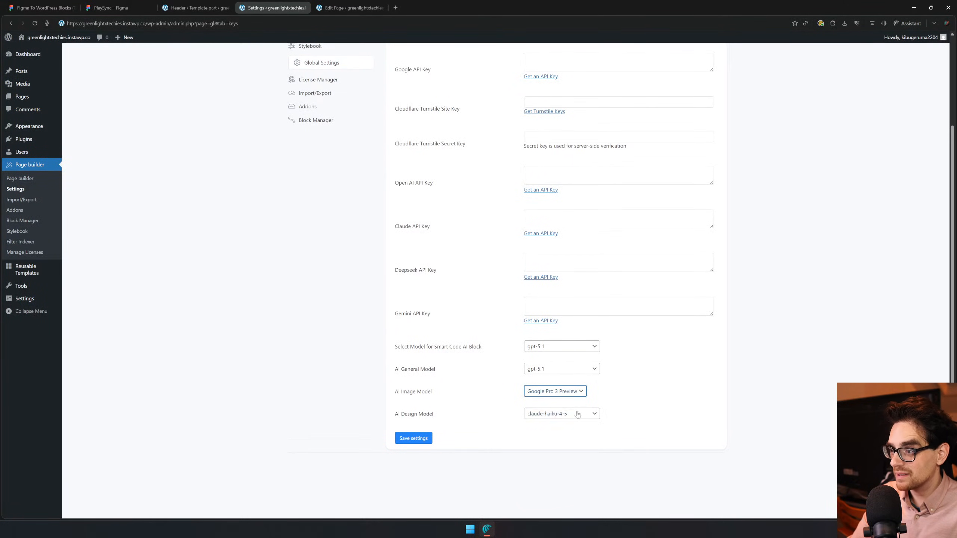
scroll(655, 411, up, 3)
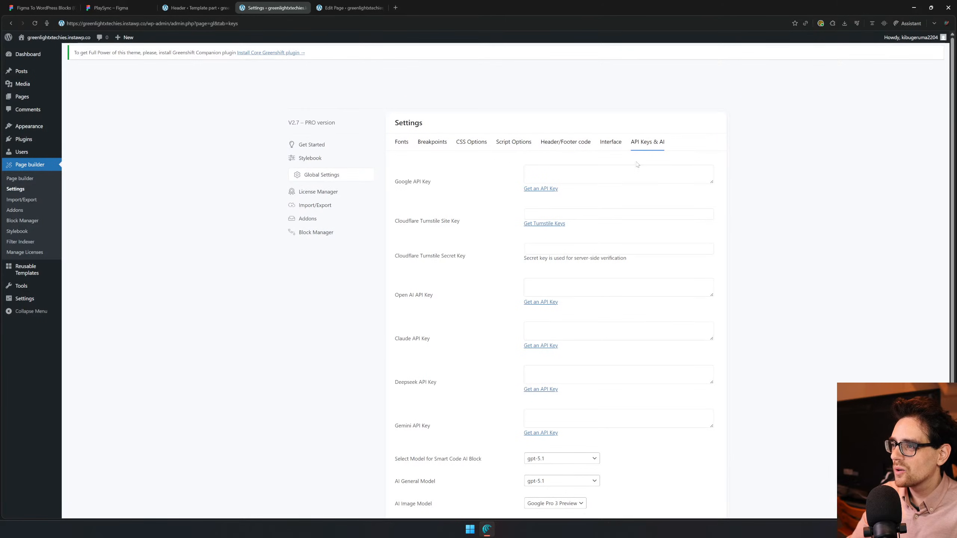
- Review the Interface, Header/Footer code, Script Options, CSS Options, Breakpoints and Fonts sections of the global settings, including the On-Fly Inline Merged CSS option
click(608, 144)
click(567, 146)
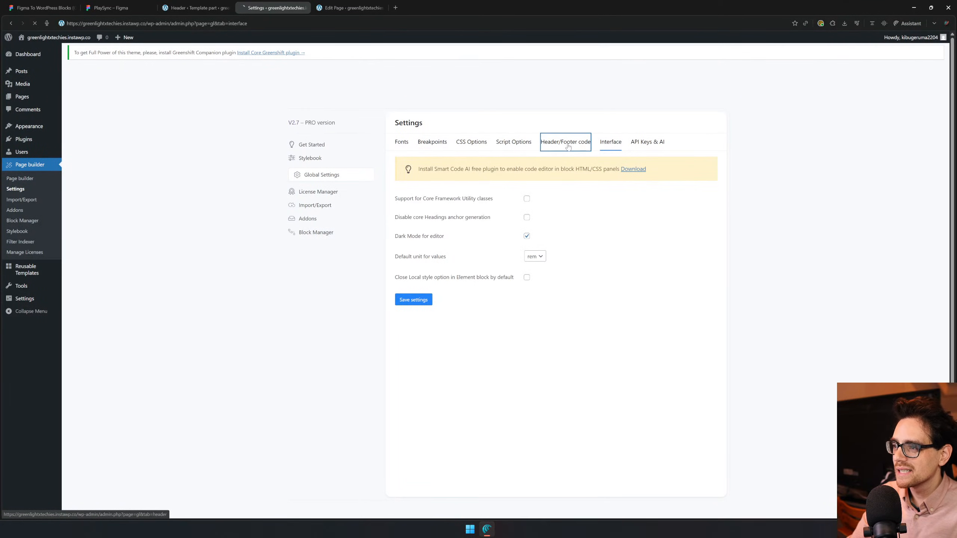
click(513, 145)
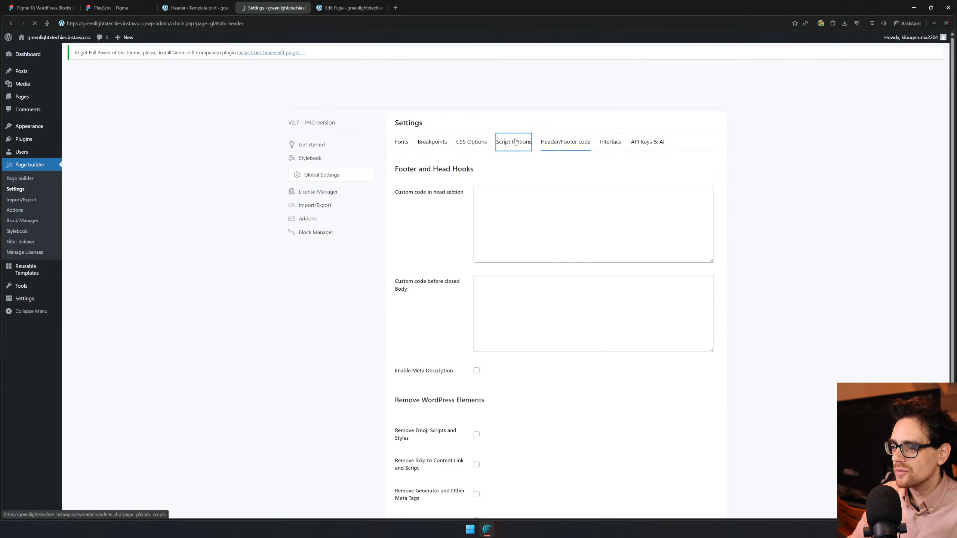
click(477, 145)
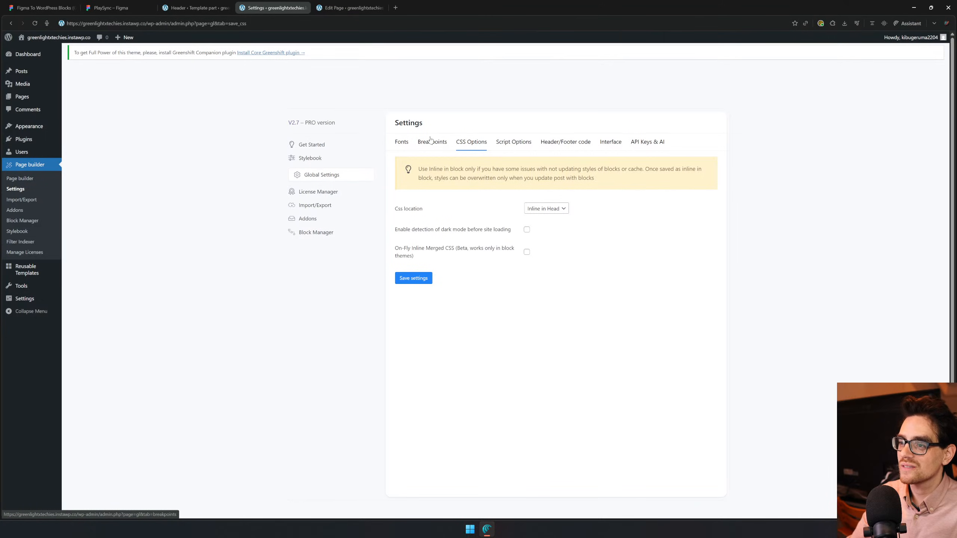
drag(394, 248, 470, 272)
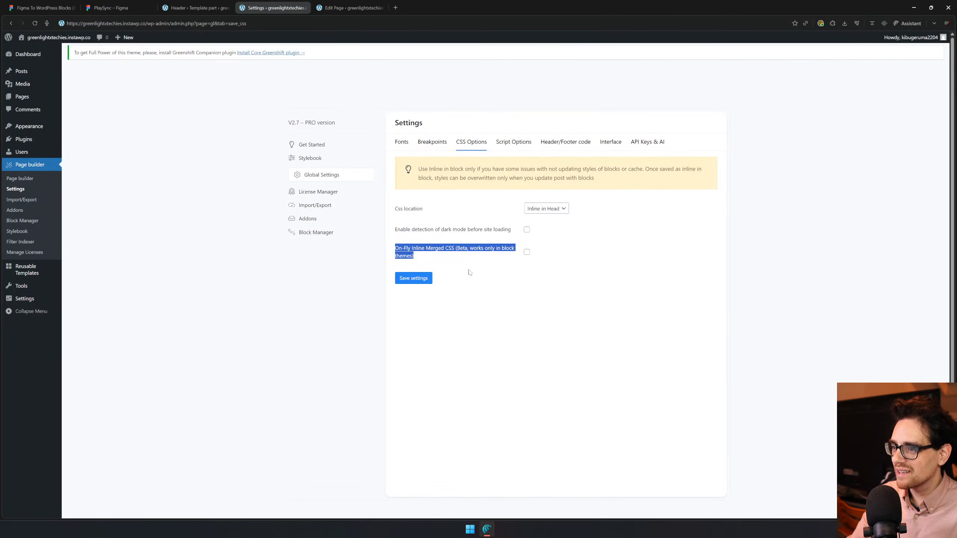
click(469, 272)
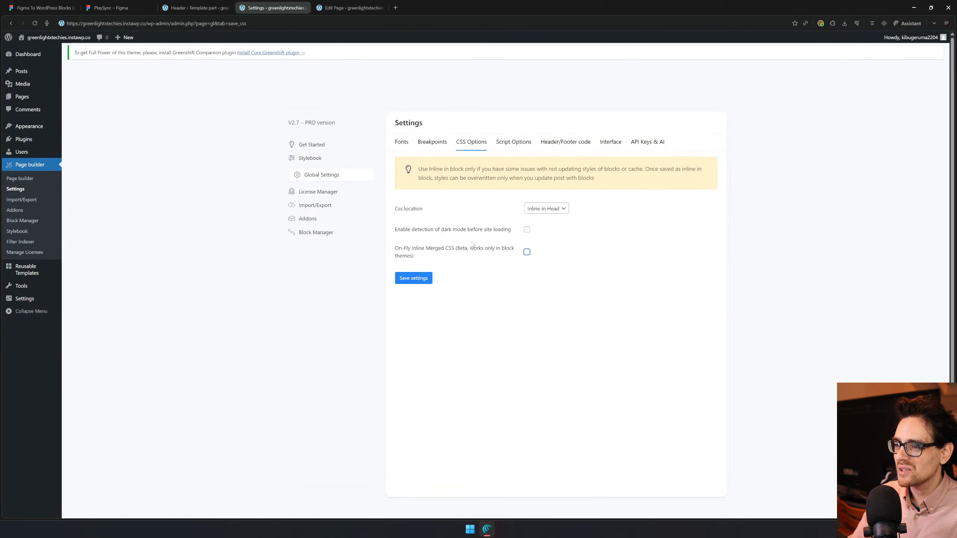
click(442, 144)
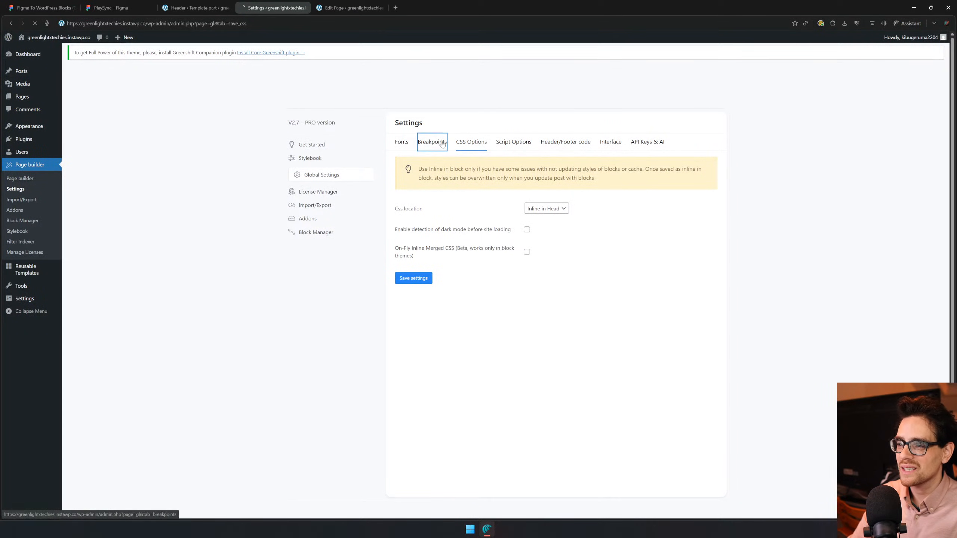
click(399, 145)
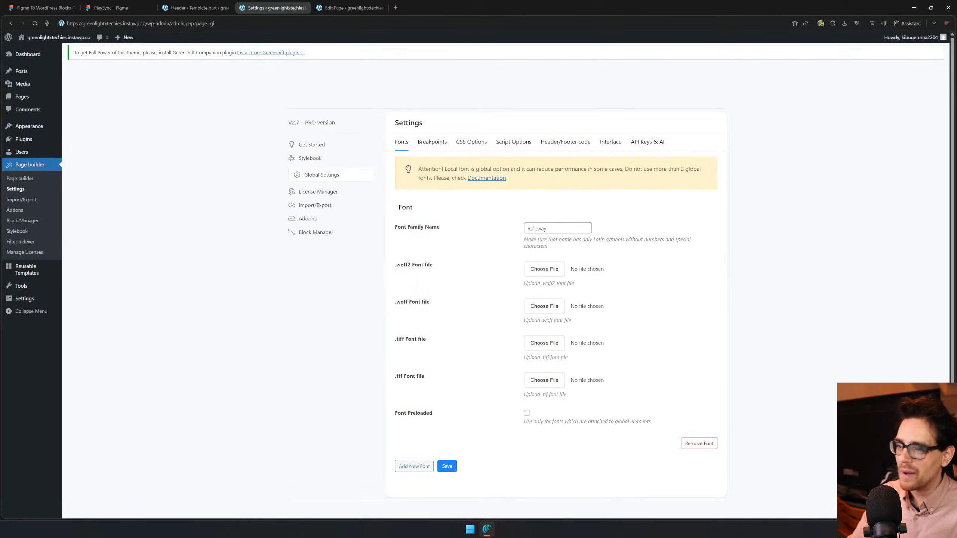
- Close the global settings page and reload the open Header template part and page editors
middle_click(253, 10)
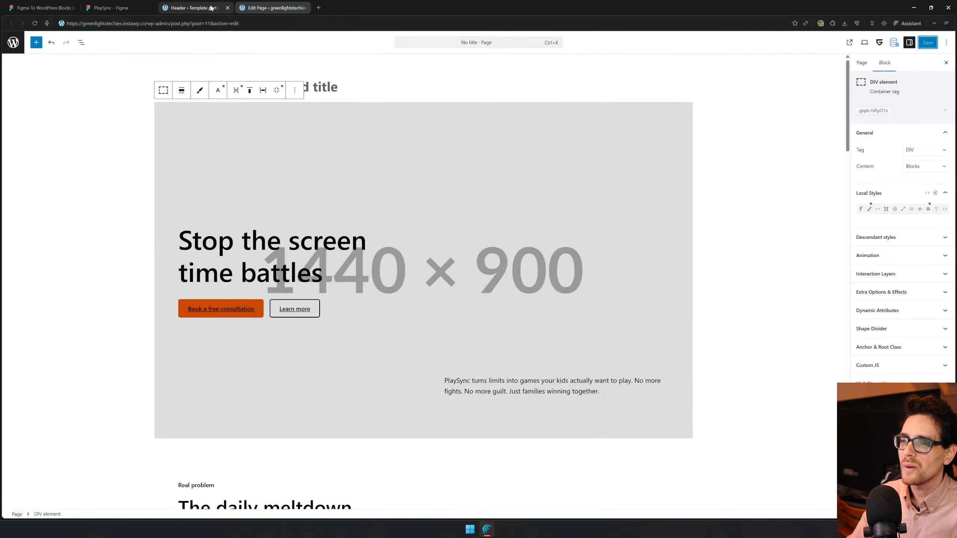
click(210, 7)
click(286, 5)
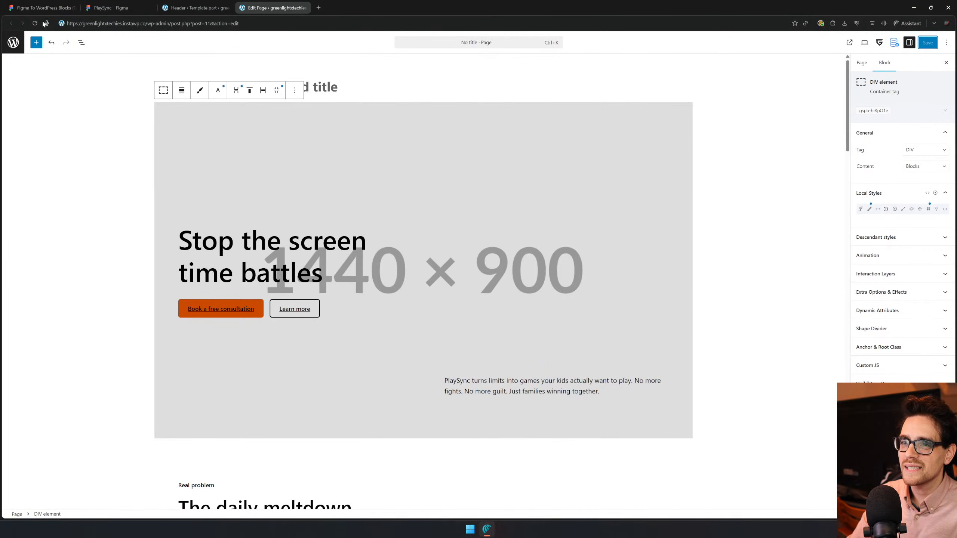
click(201, 8)
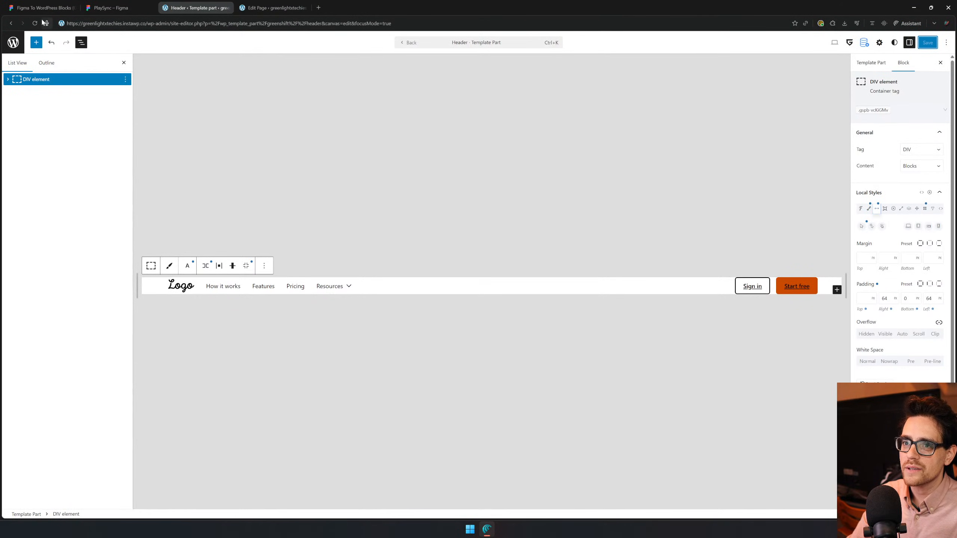
click(256, 9)
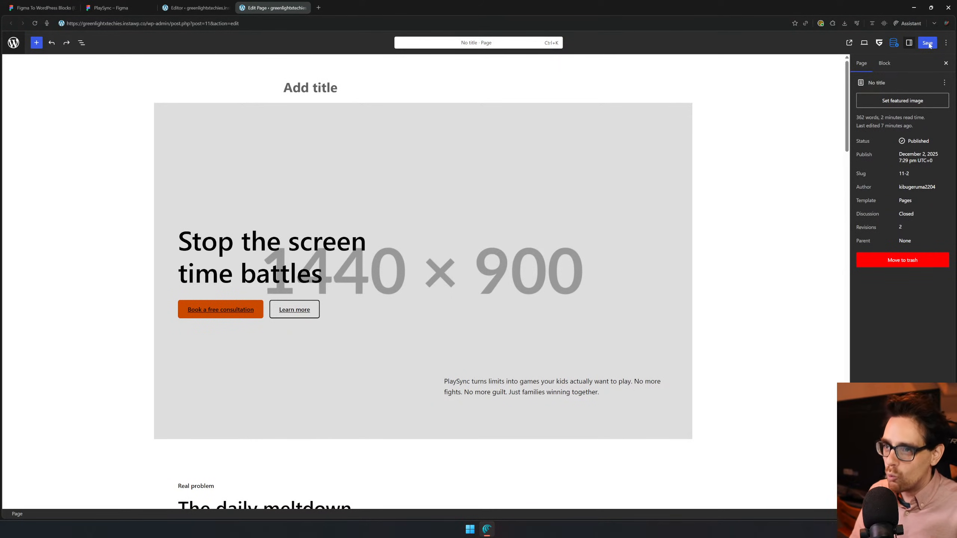
- In the Header template part, set the outer DIV container's top padding to the Small variable preset
click(196, 7)
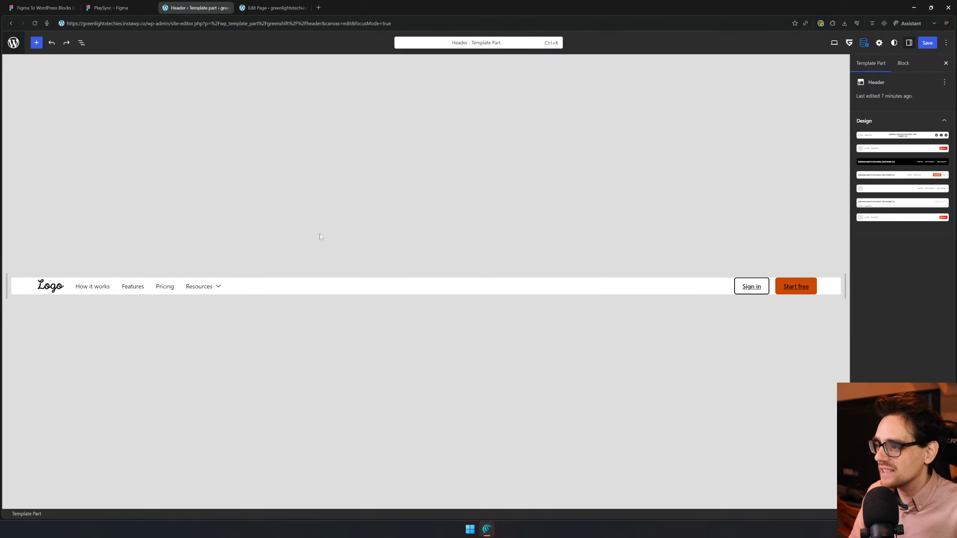
click(21, 282)
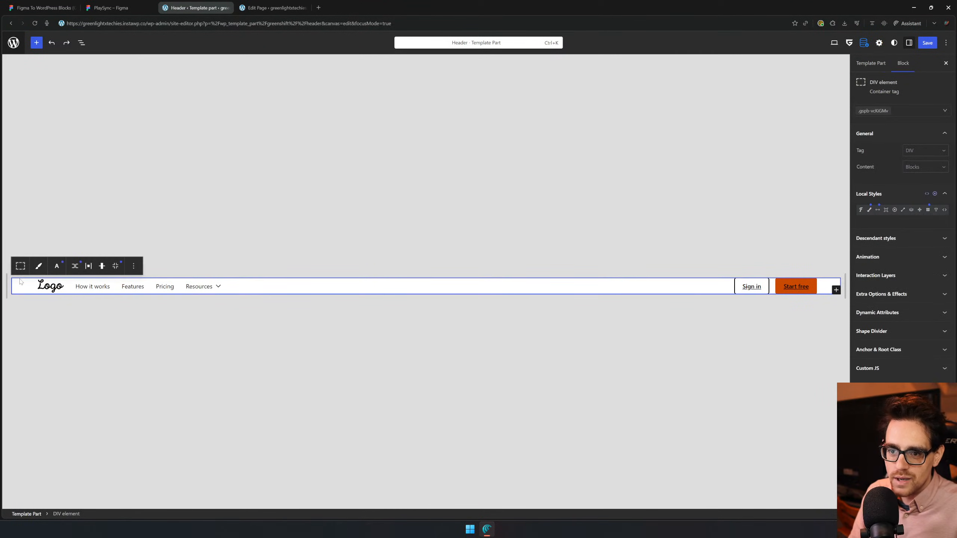
click(928, 210)
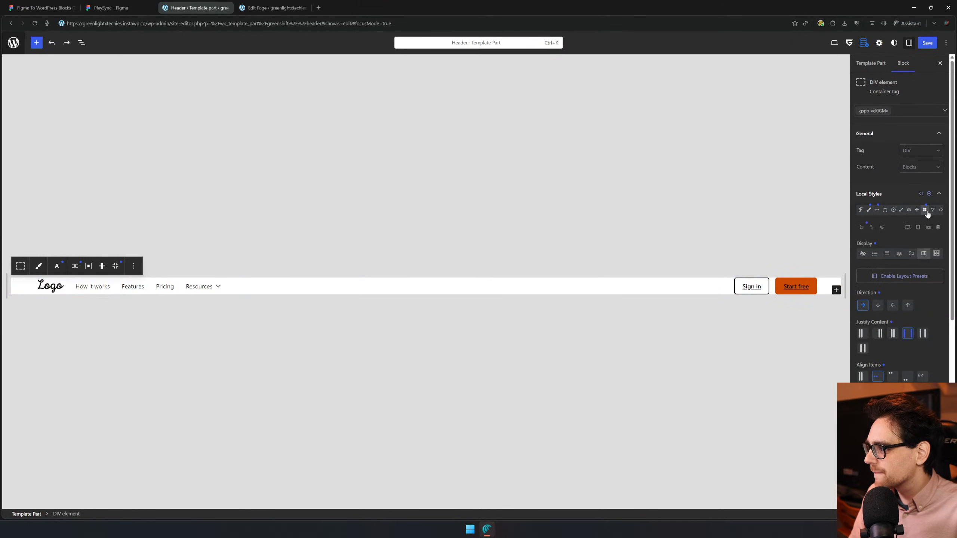
click(901, 210)
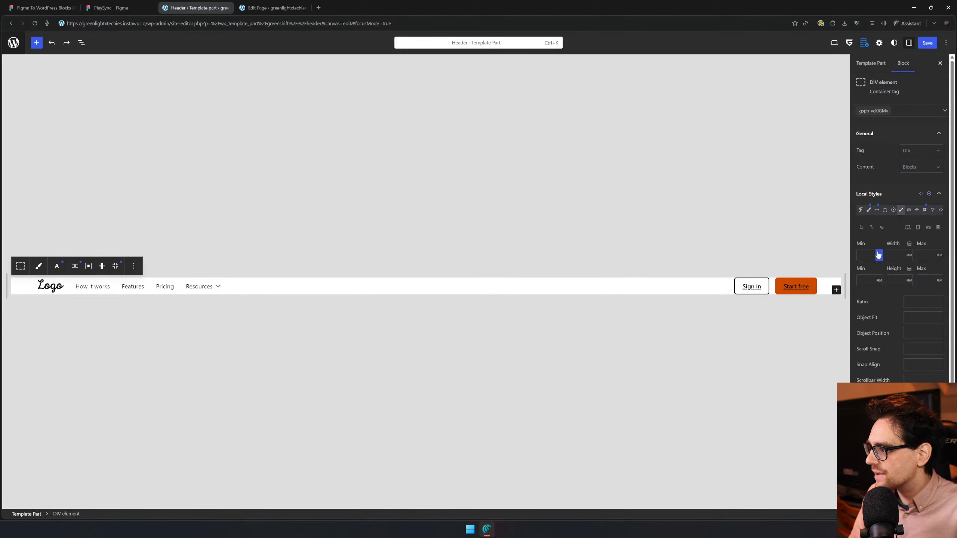
click(877, 211)
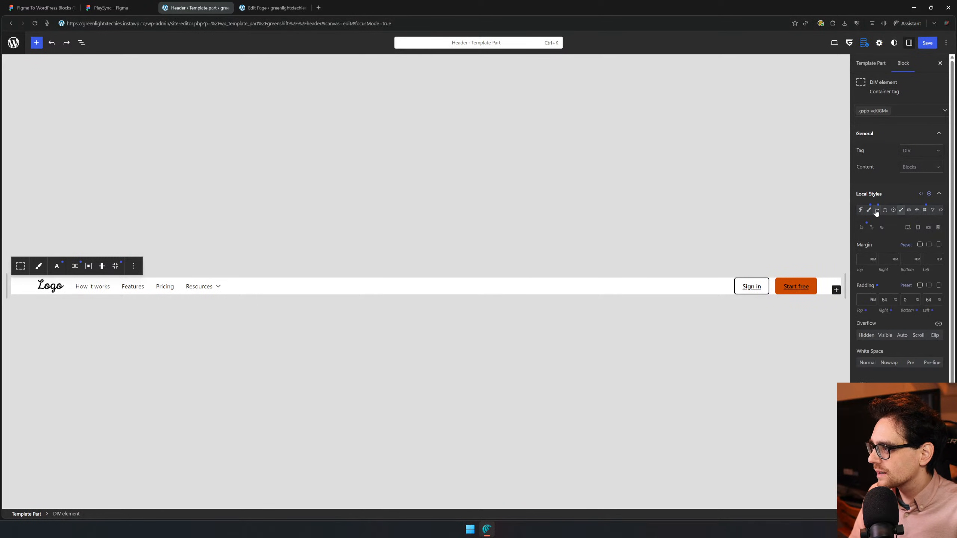
click(864, 300)
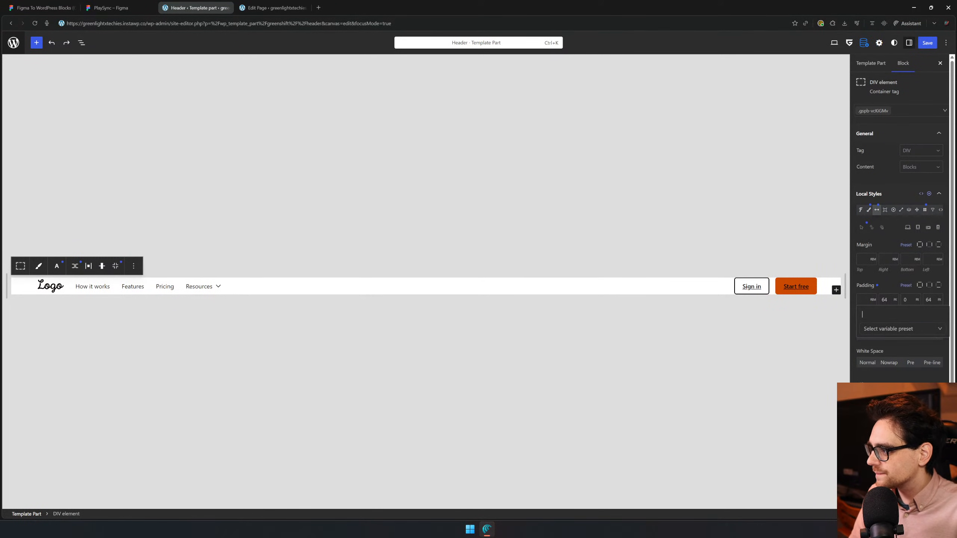
click(901, 329)
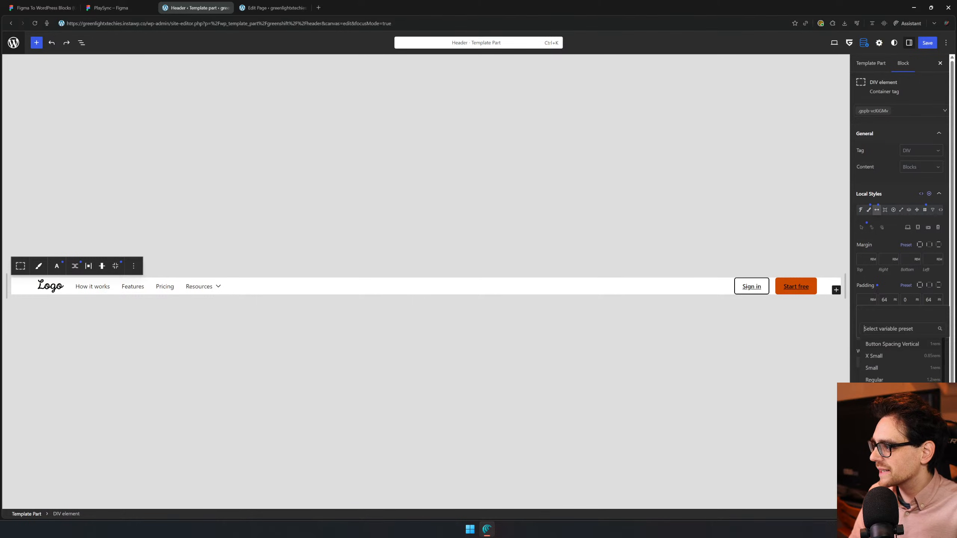
scroll(881, 356, down, 3)
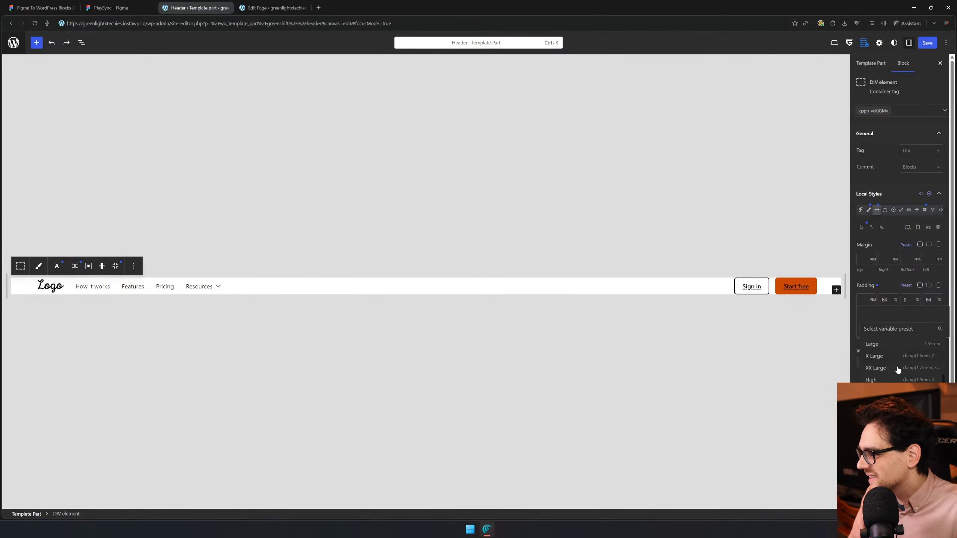
scroll(898, 370, up, 3)
click(910, 371)
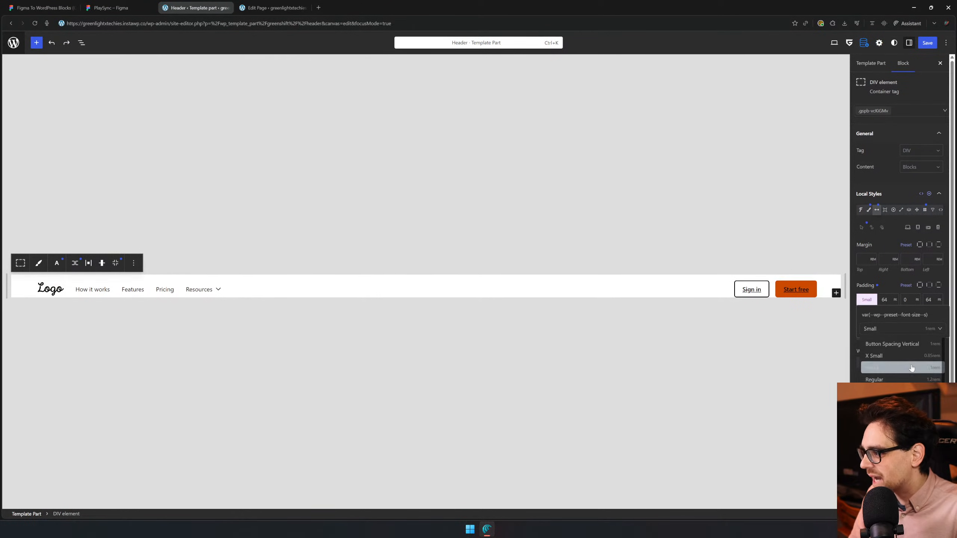
- Set the header container's bottom padding to the Small variable preset and save the template part
click(906, 300)
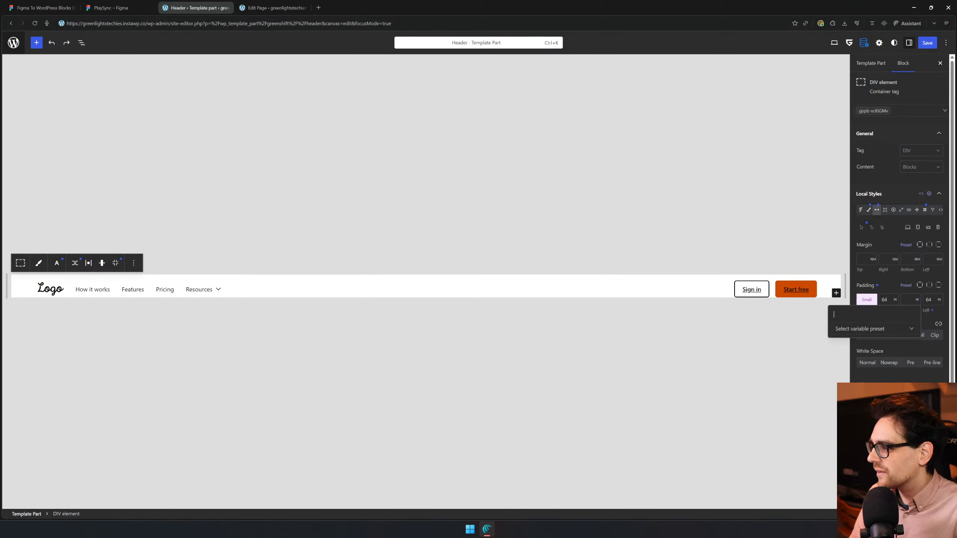
click(873, 329)
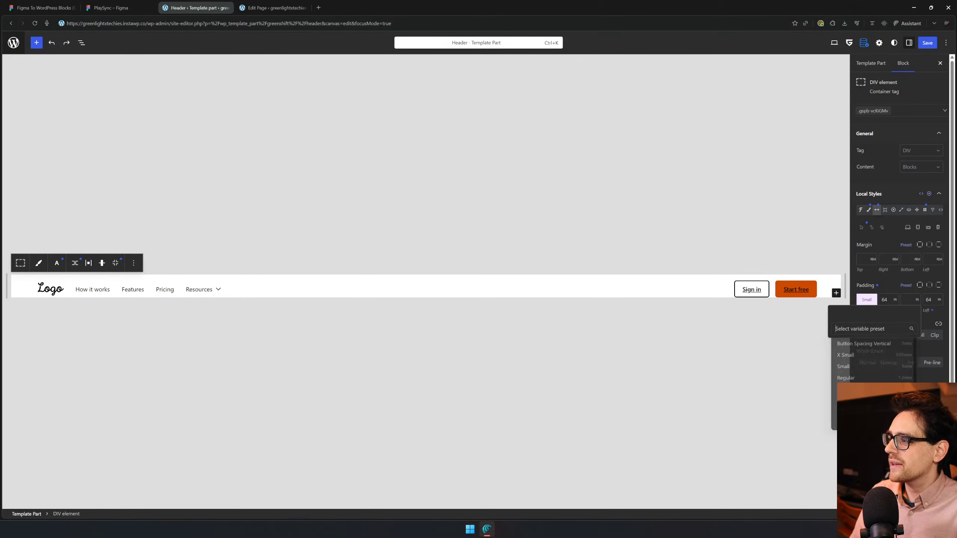
click(865, 368)
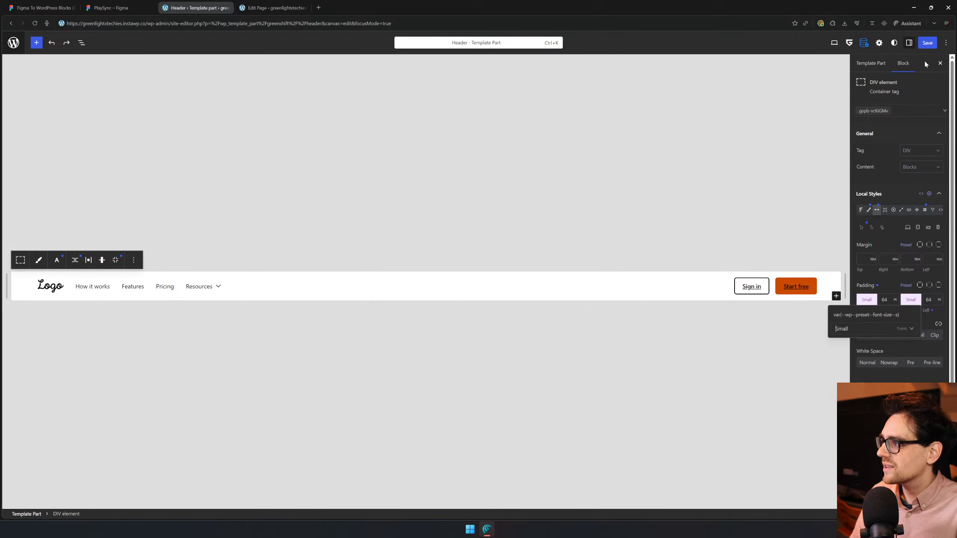
click(930, 44)
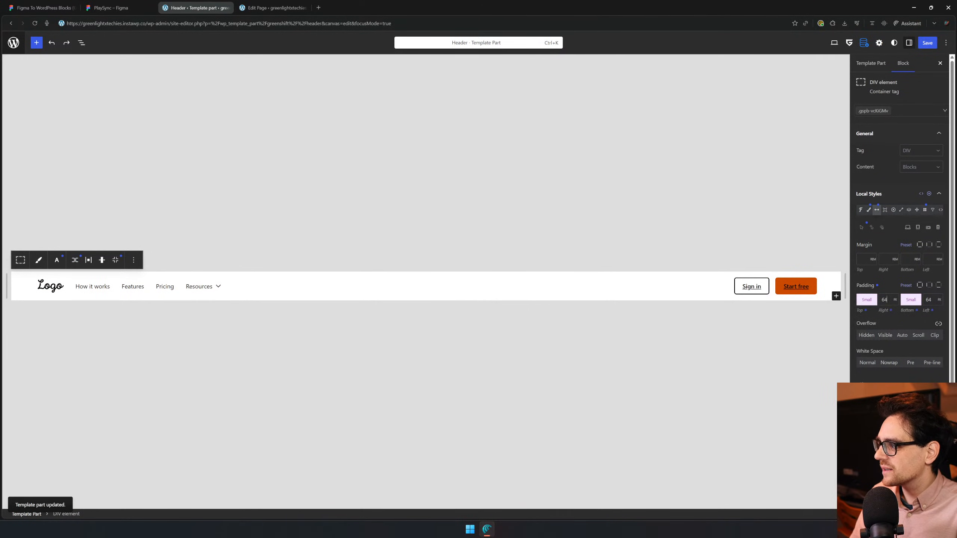
- Set the header container's right and left padding to the High variable preset
click(884, 300)
click(848, 329)
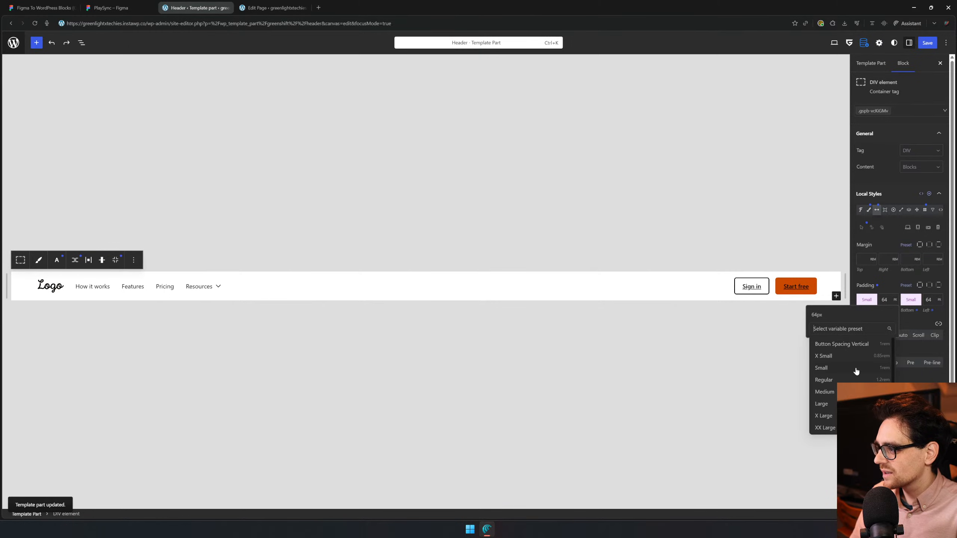
scroll(854, 377, down, 3)
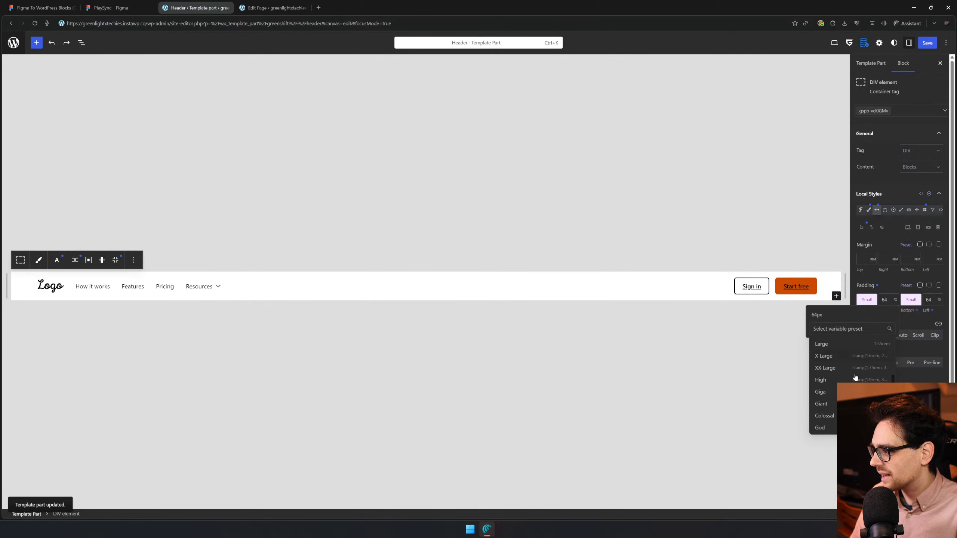
click(843, 380)
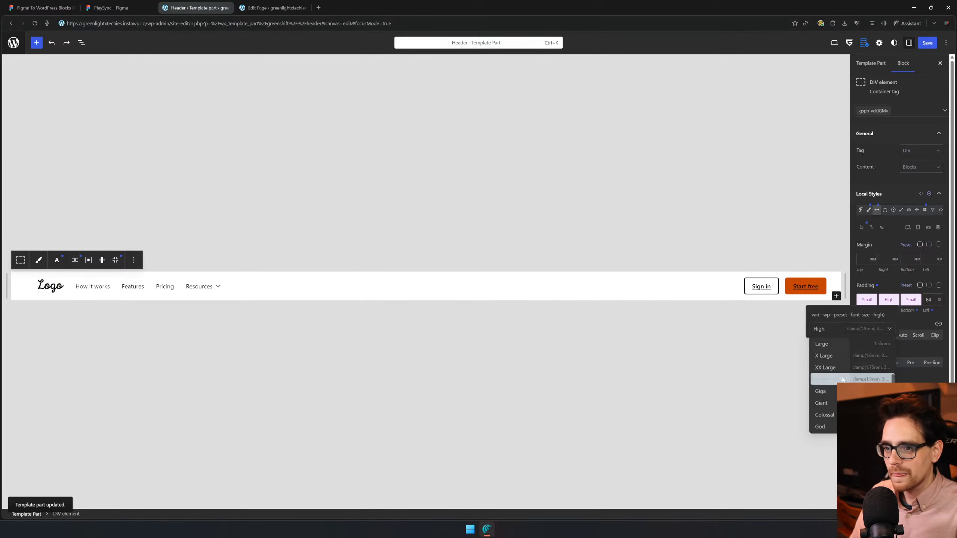
click(939, 300)
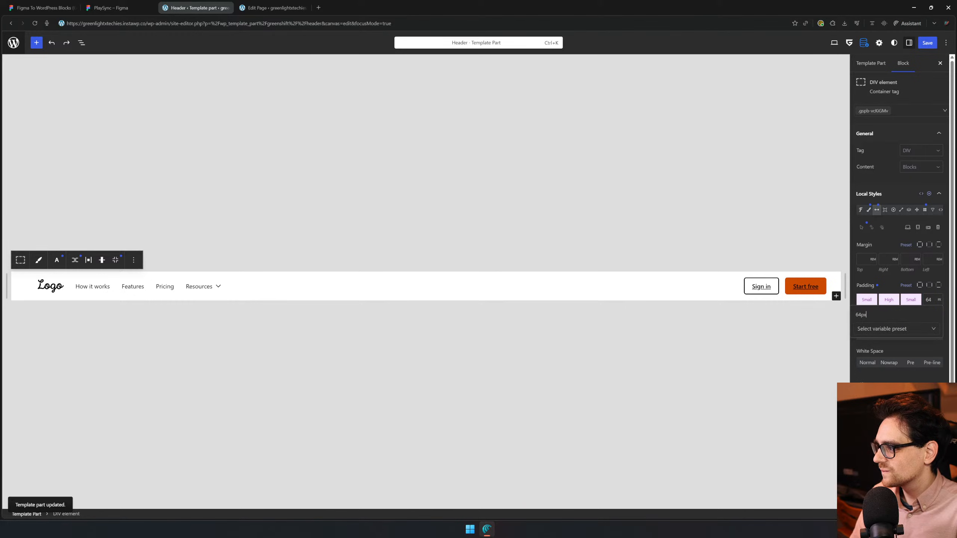
click(885, 329)
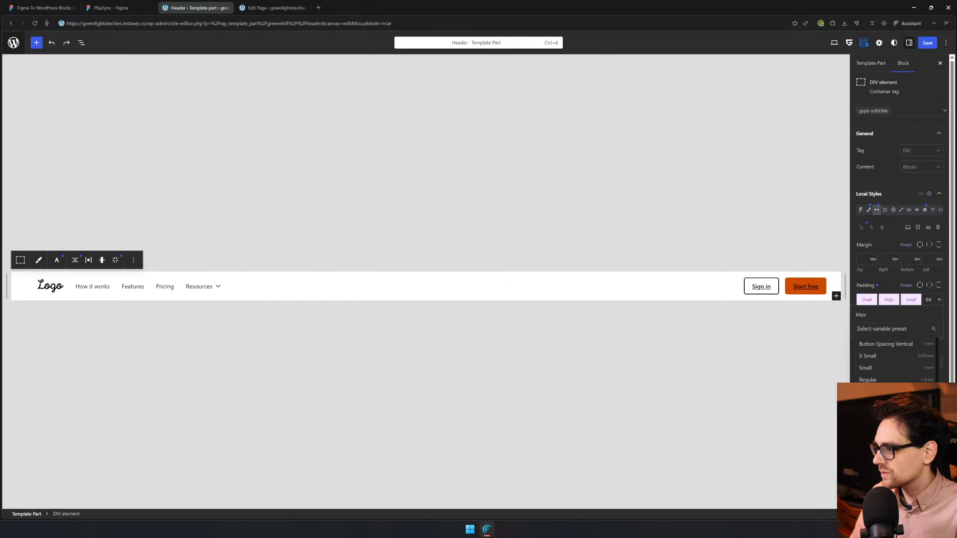
scroll(895, 361, down, 2)
click(886, 402)
click(649, 350)
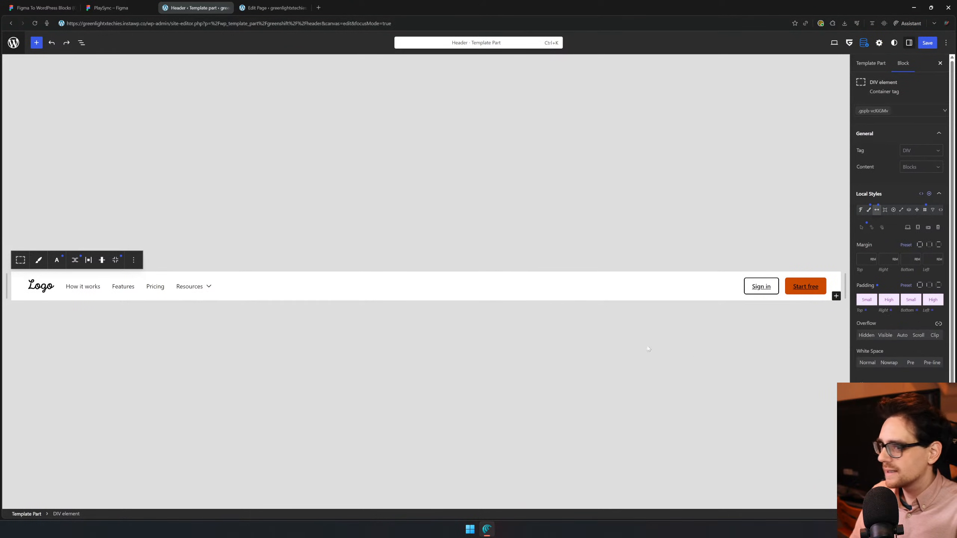
- Set the header container's right and left padding to the Giga variable preset
click(889, 299)
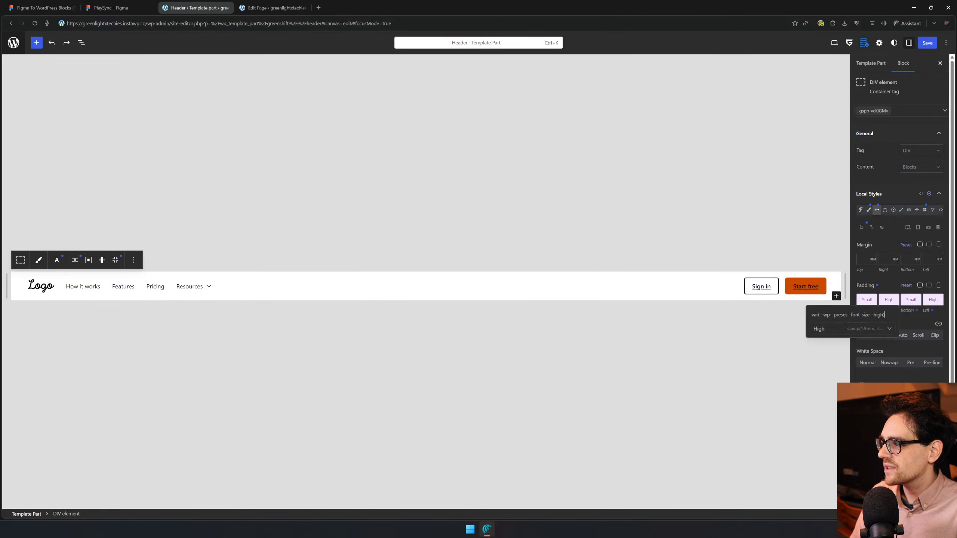
click(850, 328)
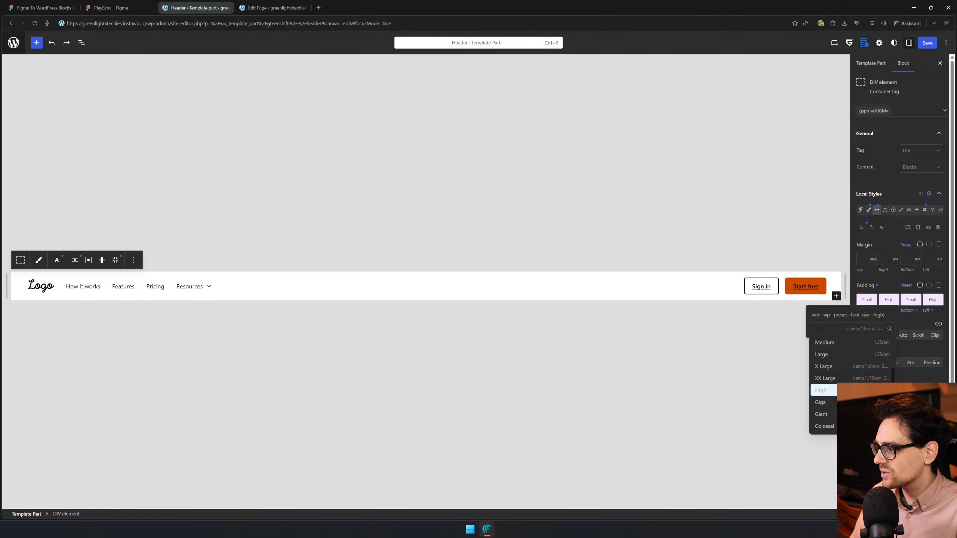
click(834, 403)
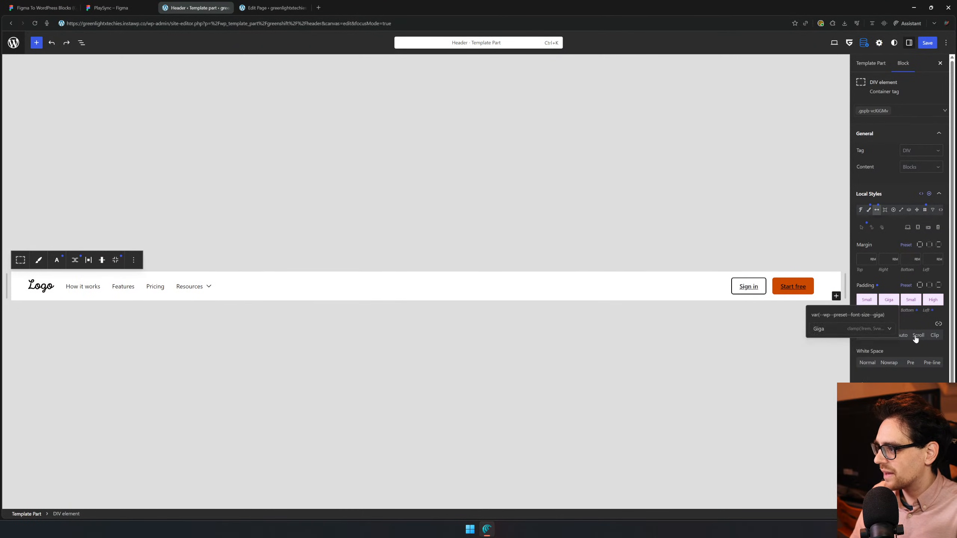
click(933, 300)
click(897, 329)
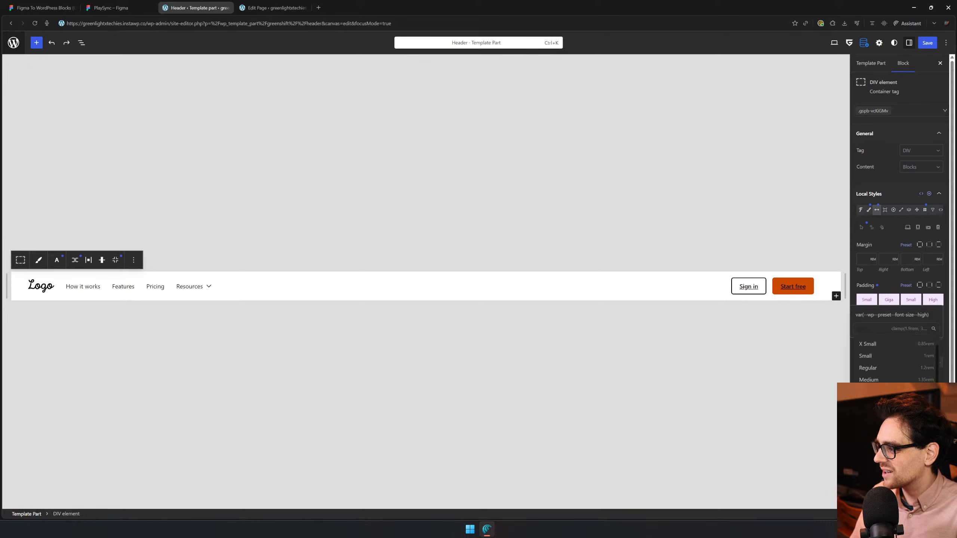
scroll(883, 400, down, 2)
click(883, 403)
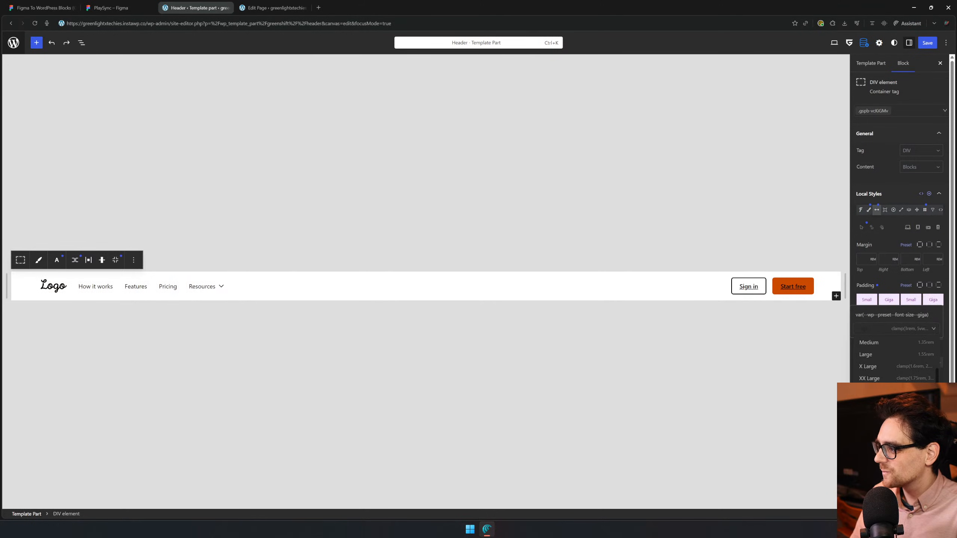
- Save the Header template part and return to the Site Editor's Design overview
click(929, 44)
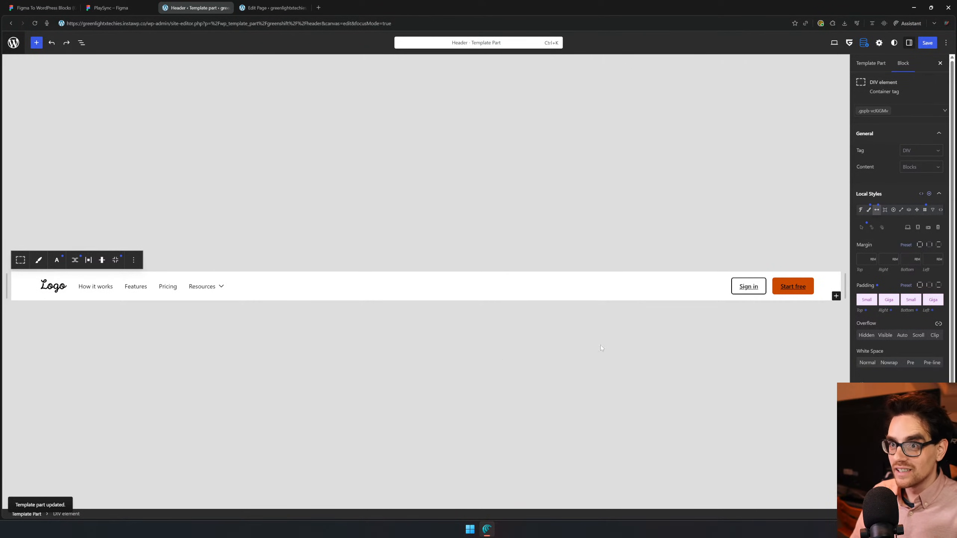
click(13, 42)
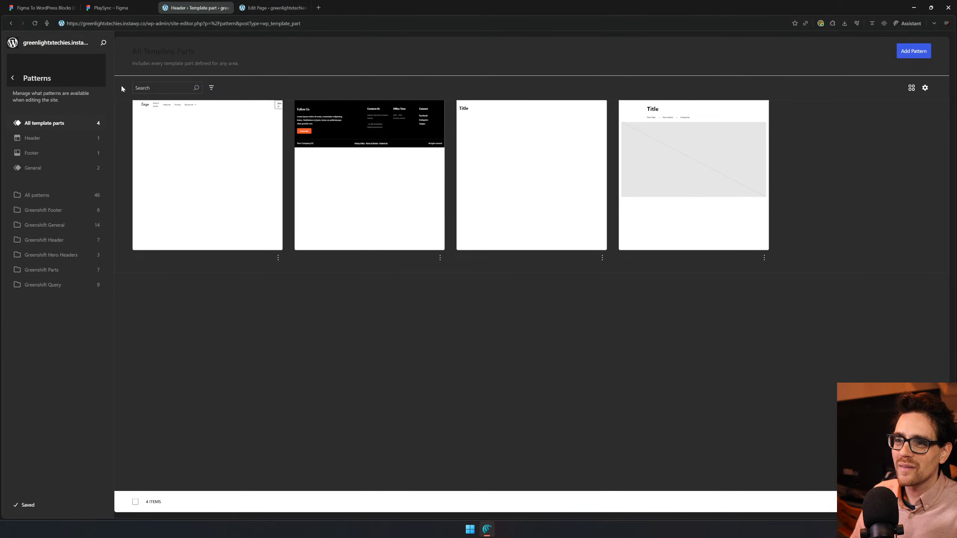
click(12, 80)
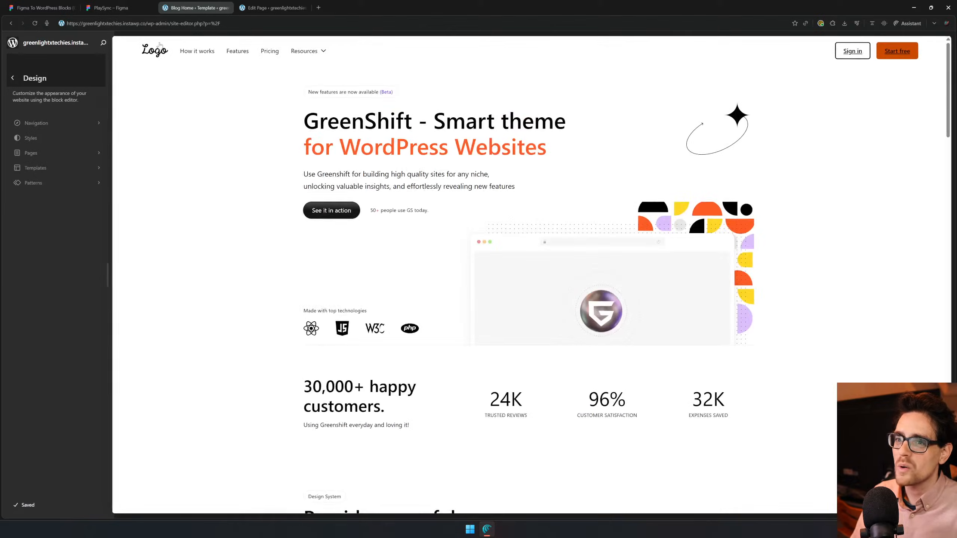
- Reload the untitled page in its editor and examine the hero section's containers and its "Book a free consultation" button
click(272, 3)
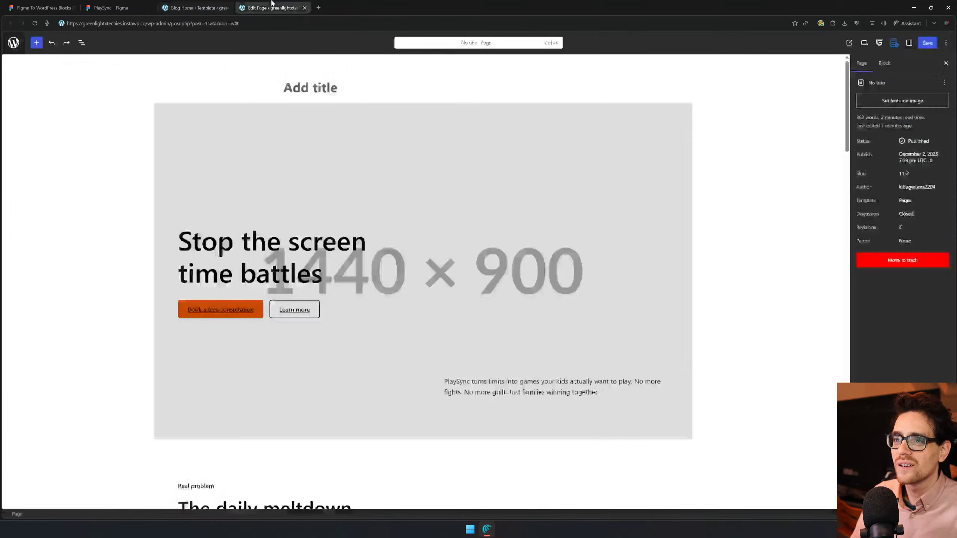
click(35, 23)
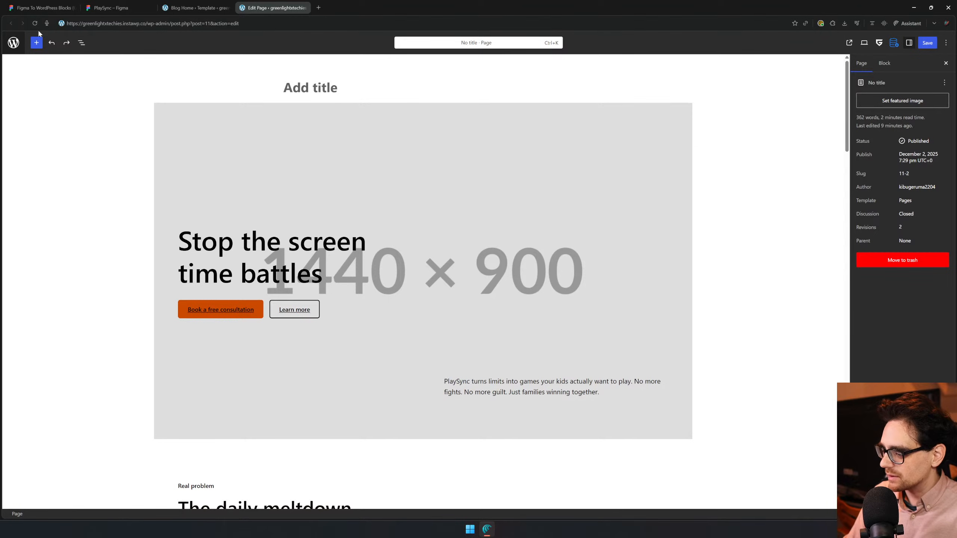
click(495, 174)
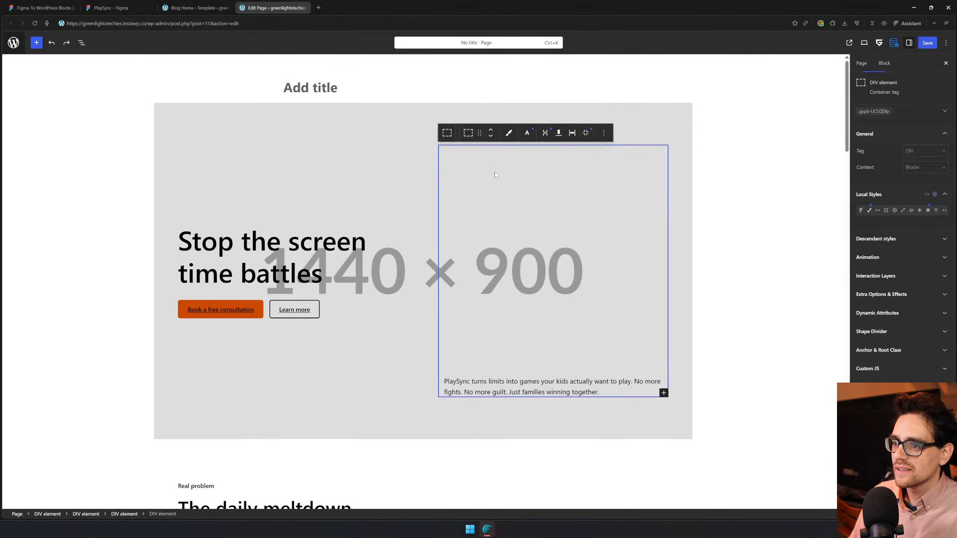
click(376, 161)
scroll(377, 189, down, 10)
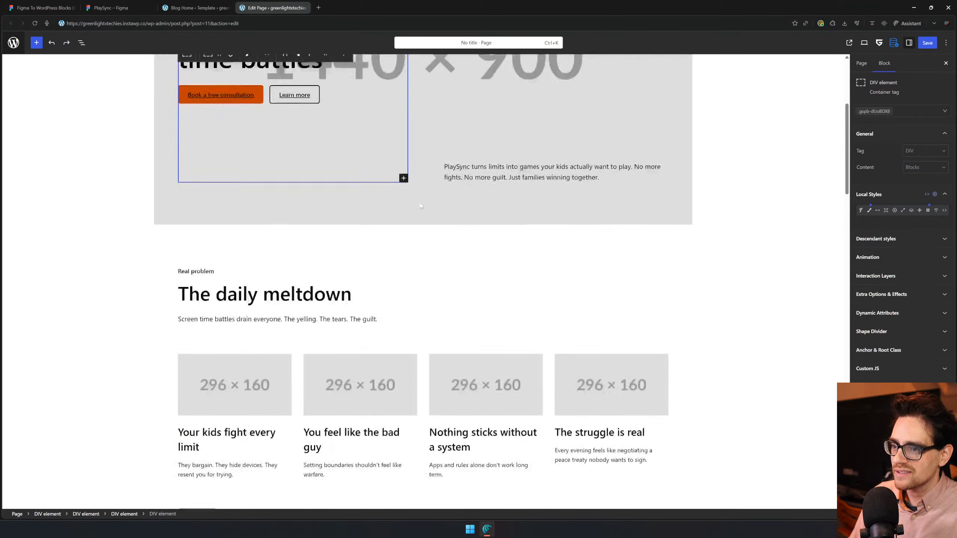
scroll(310, 233, up, 8)
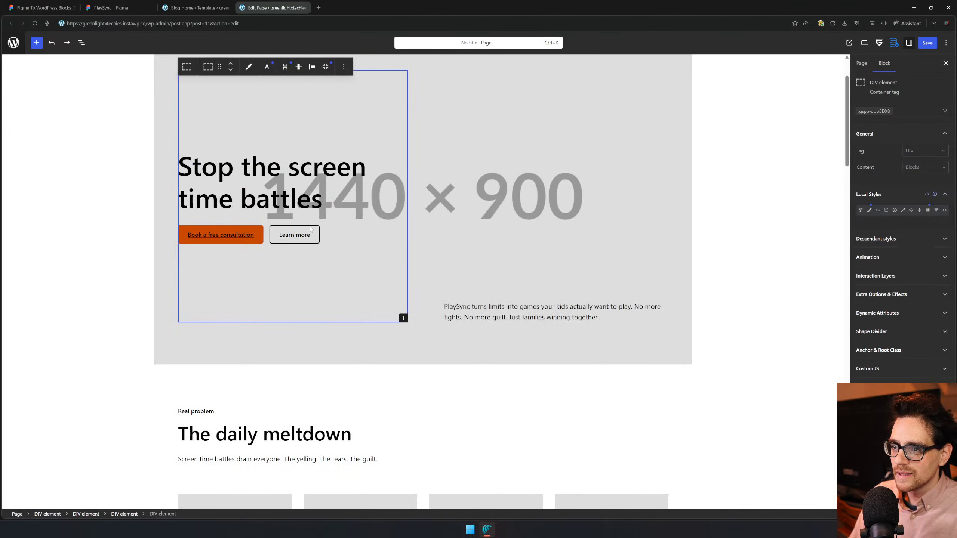
scroll(310, 228, up, 2)
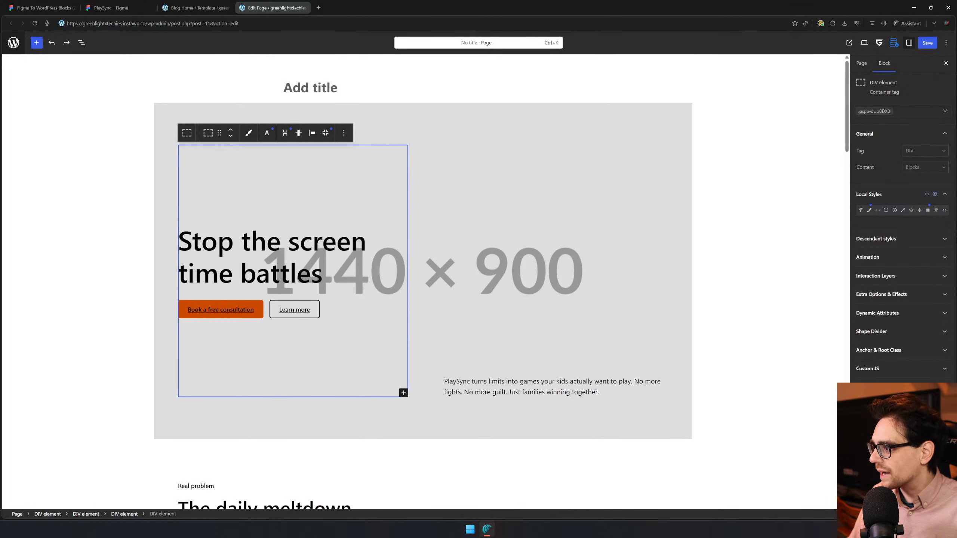
click(193, 313)
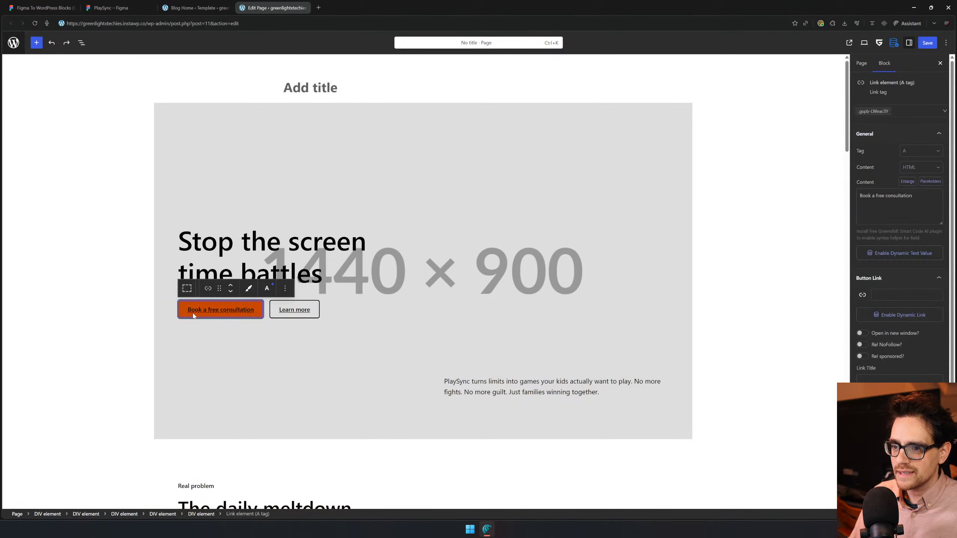
- Move the PlaySync Figma design, zoomed in on the desktop hero, into its own window and close the Blog Home template tab
click(128, 5)
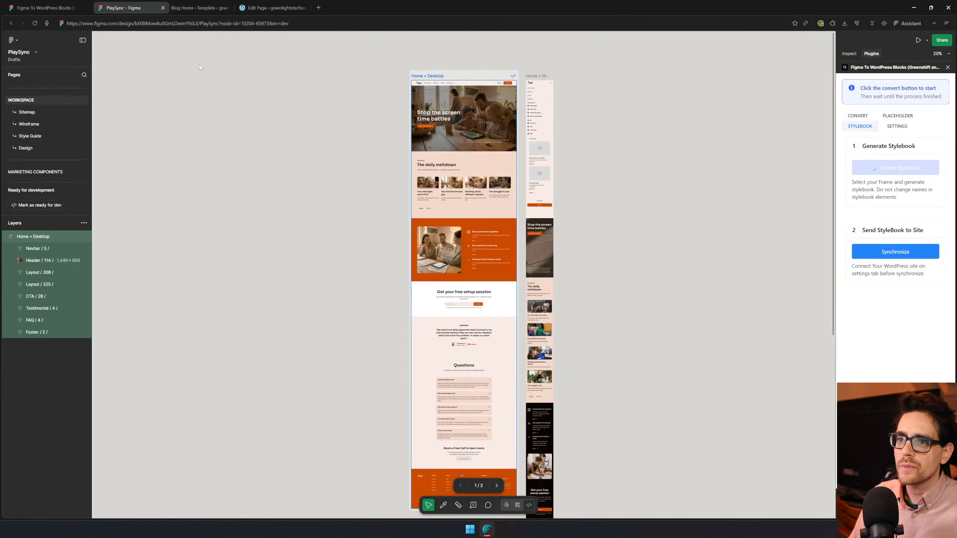
drag(129, 5, 475, 198)
double_click(502, 155)
scroll(475, 199, up, 4)
scroll(476, 201, up, 6)
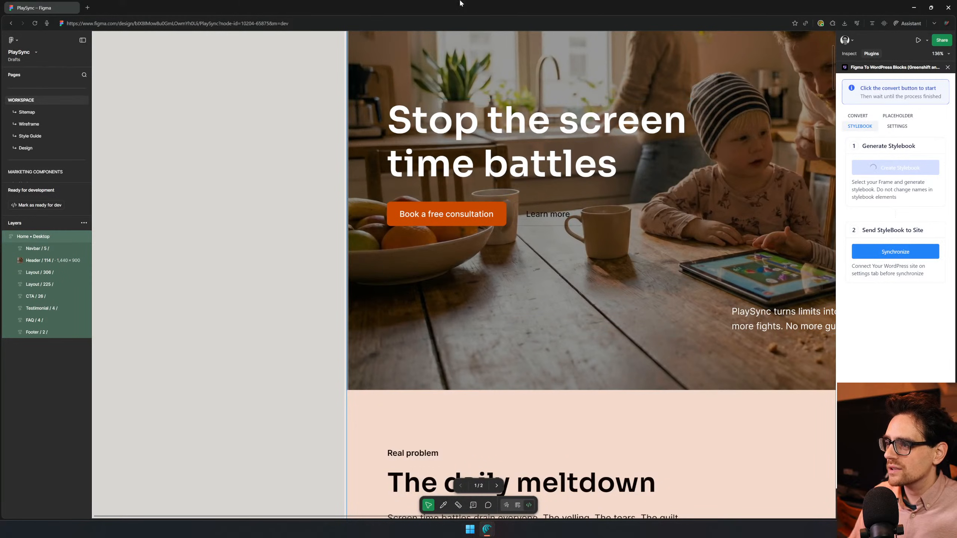
drag(460, 2, 614, 537)
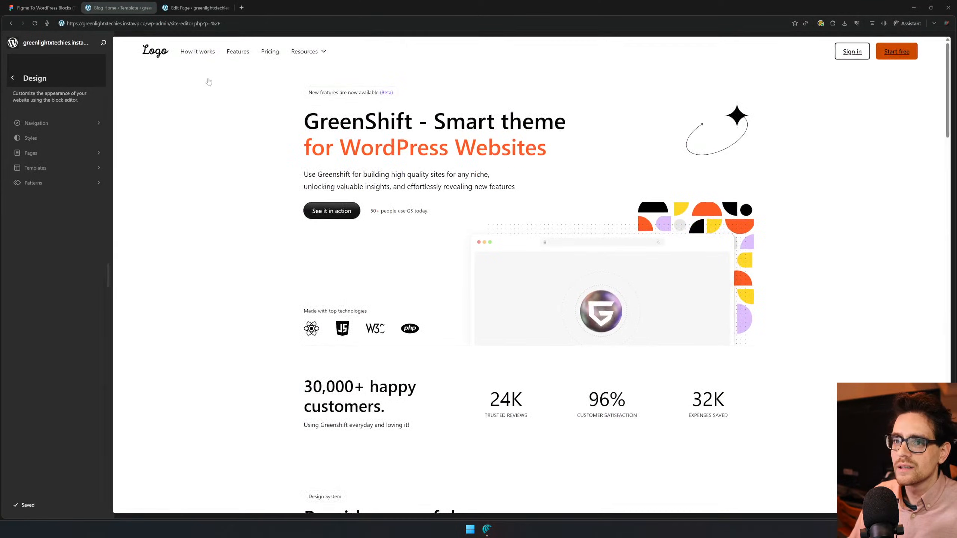
middle_click(101, 7)
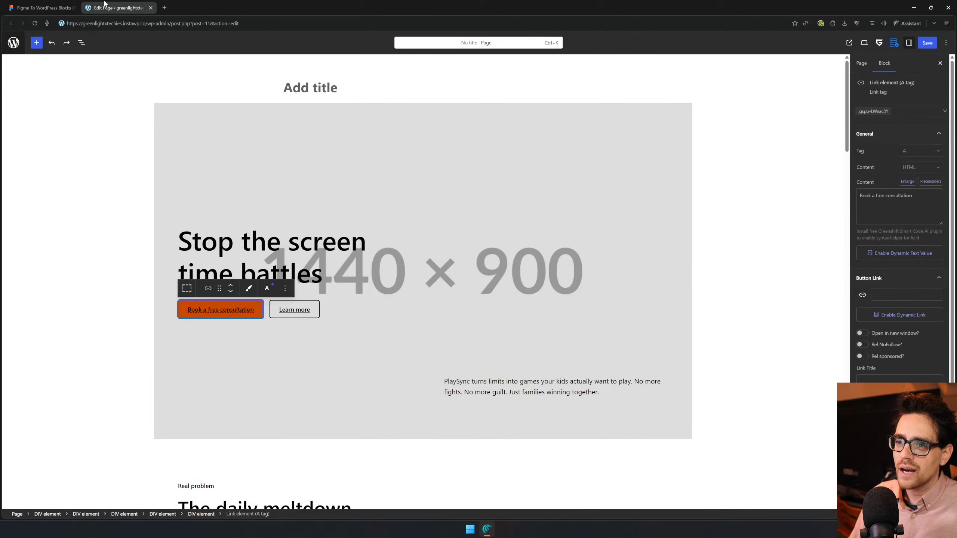
- Examine the Global Colors and the available AI Helper actions in the page's GreenShift settings
click(881, 46)
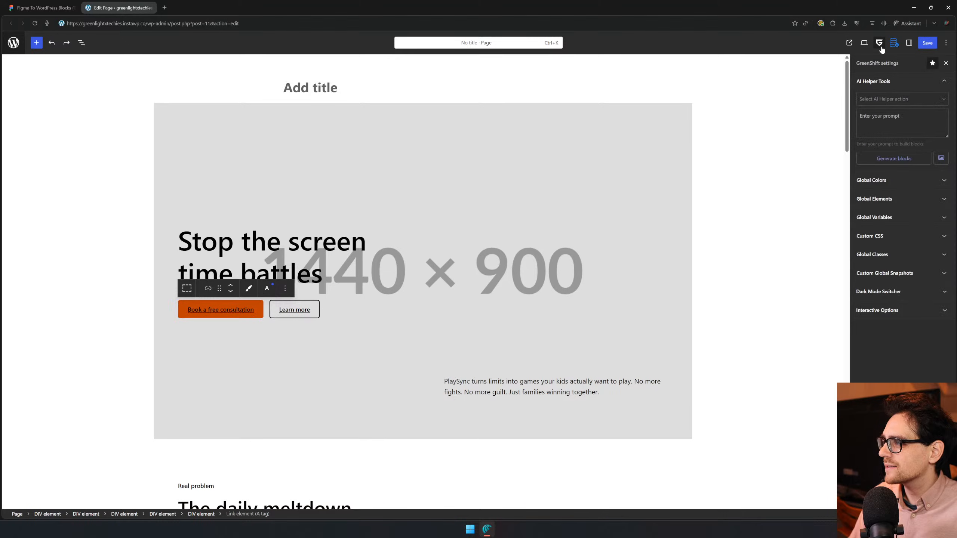
click(893, 180)
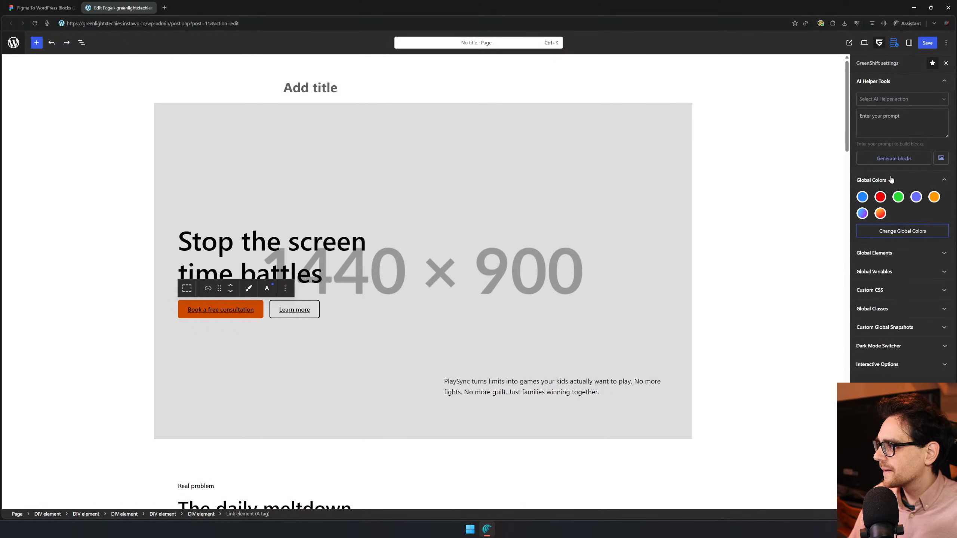
click(884, 97)
key(Down)
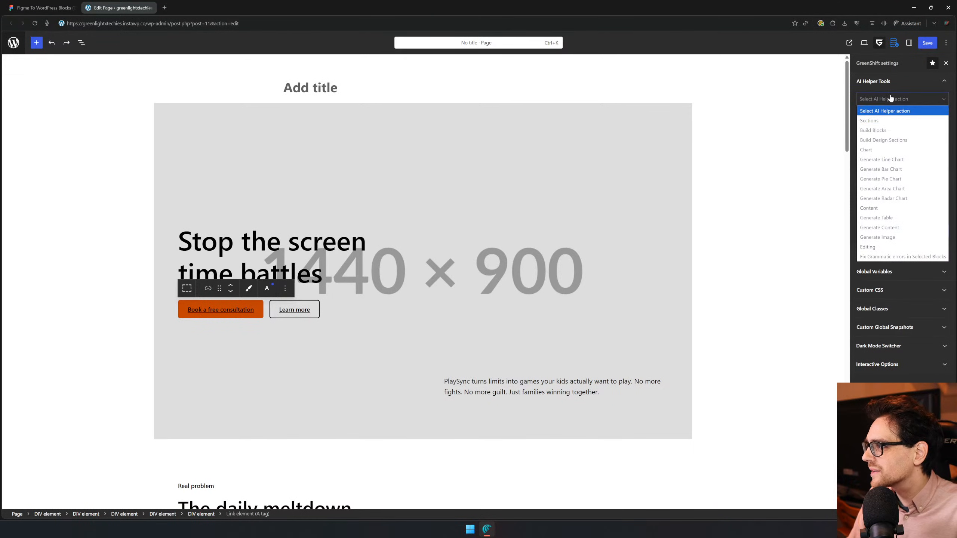
key(Return)
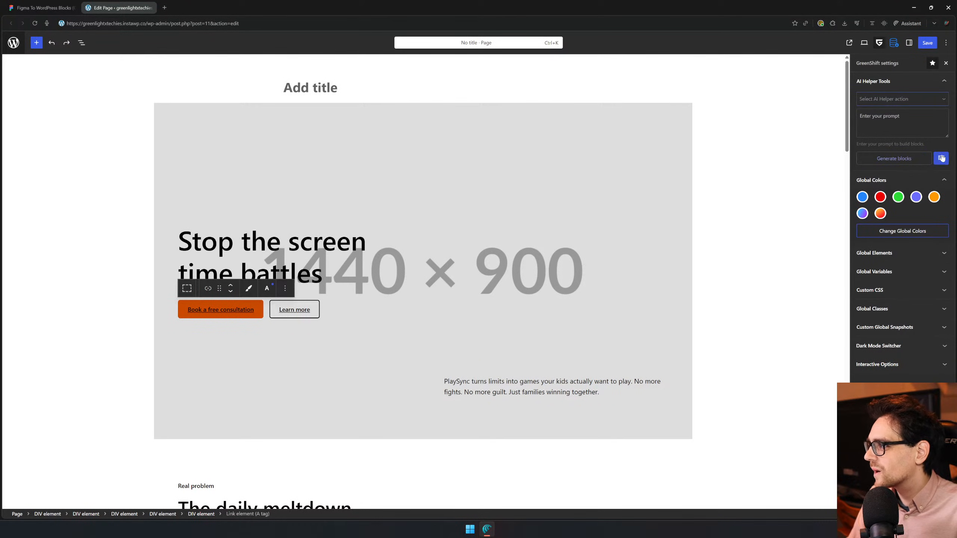
click(918, 101)
click(918, 102)
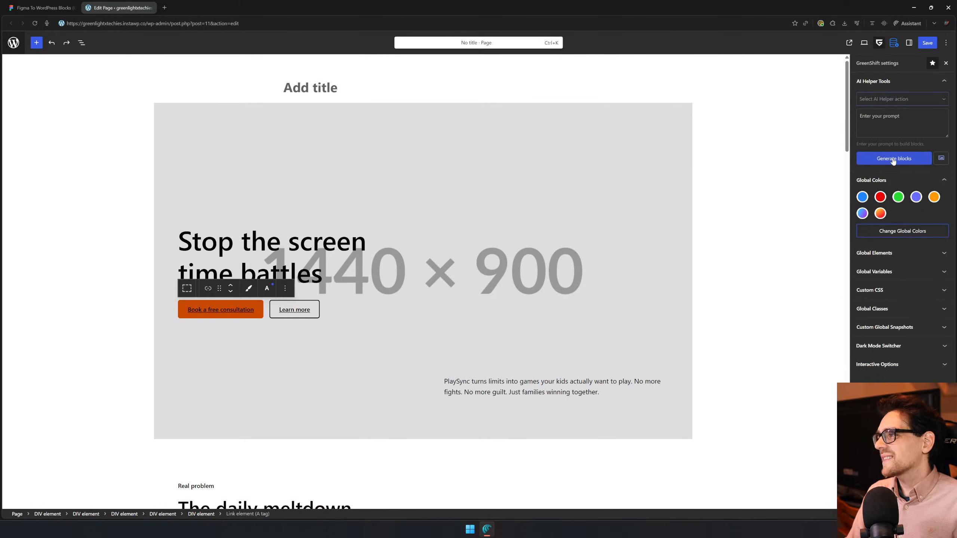
- Look up generateblocks on the web, view the GenerateBlocks home page, and return to the page with the GreenShift settings closed
click(165, 7)
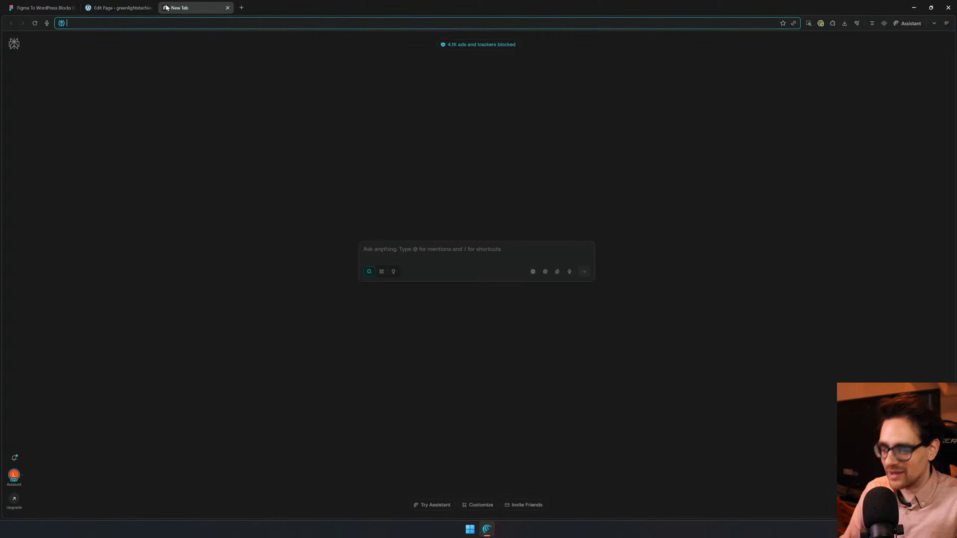
text(generateblocks)
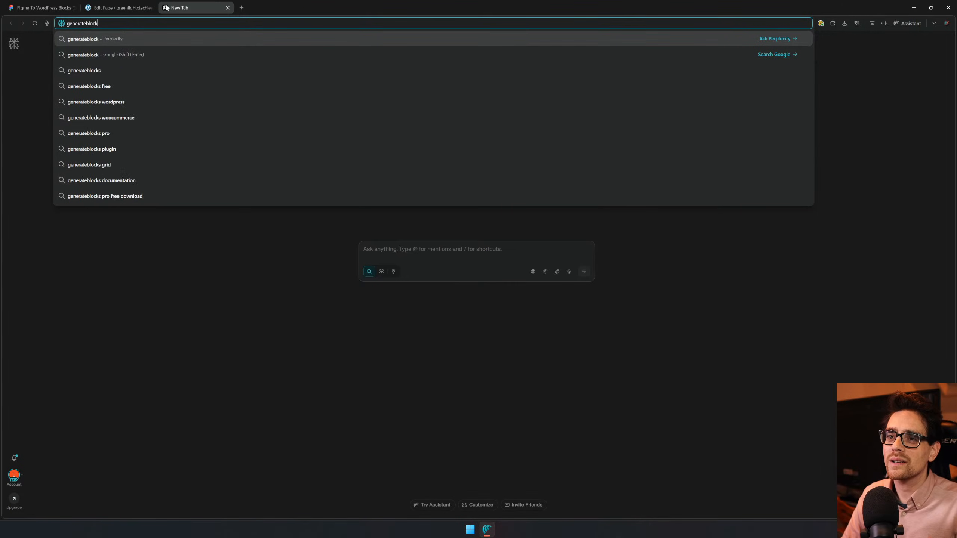
key(Return)
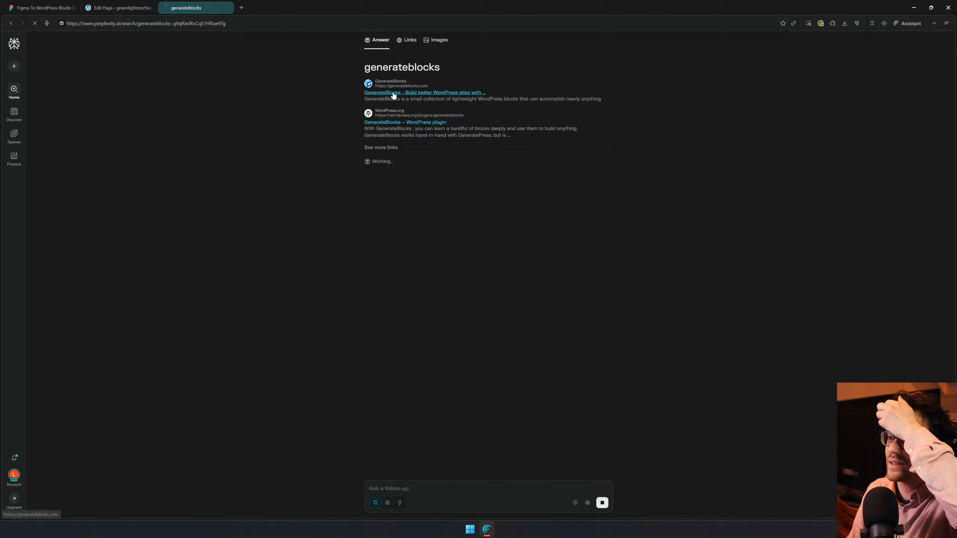
click(391, 93)
drag(337, 111, 492, 113)
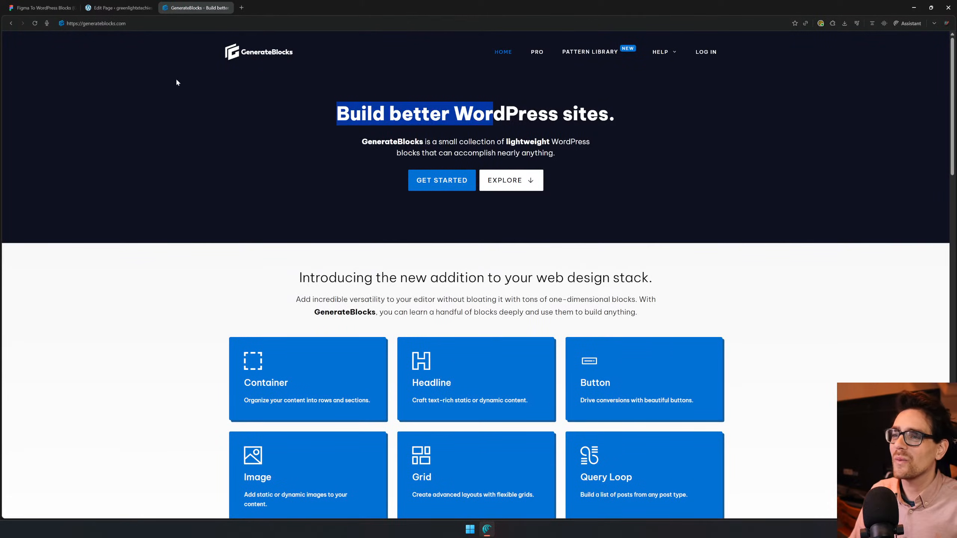
middle_click(185, 3)
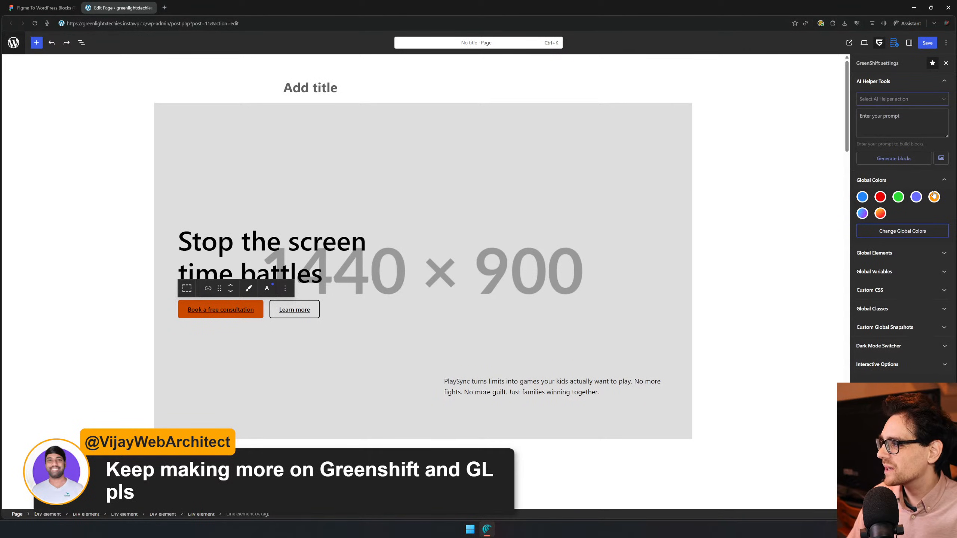
click(945, 63)
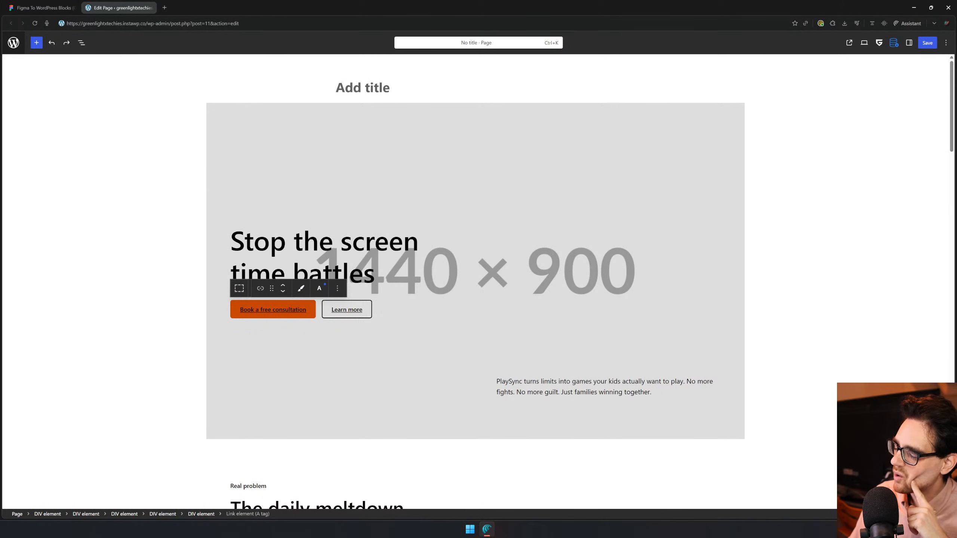
- Open YouTube in a separate, enlarged browser window, browse the subscriptions feed, and return to the WordPress page editor
key(ctrl+n)
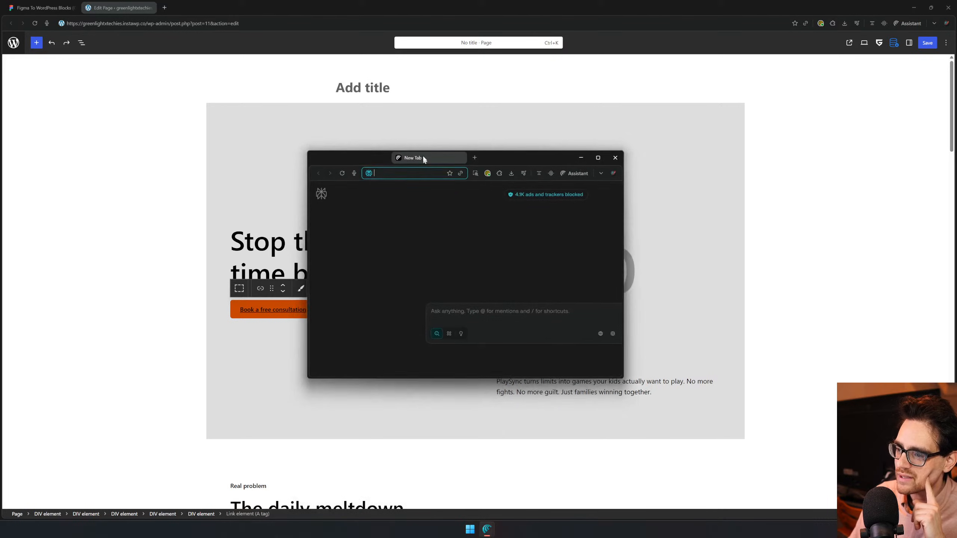
drag(422, 156, 411, 149)
text(yout)
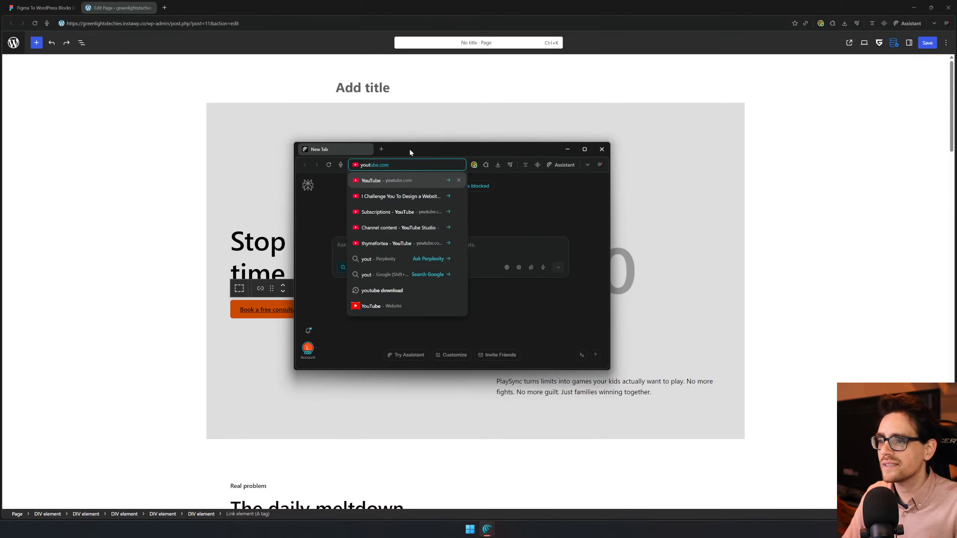
key(Return)
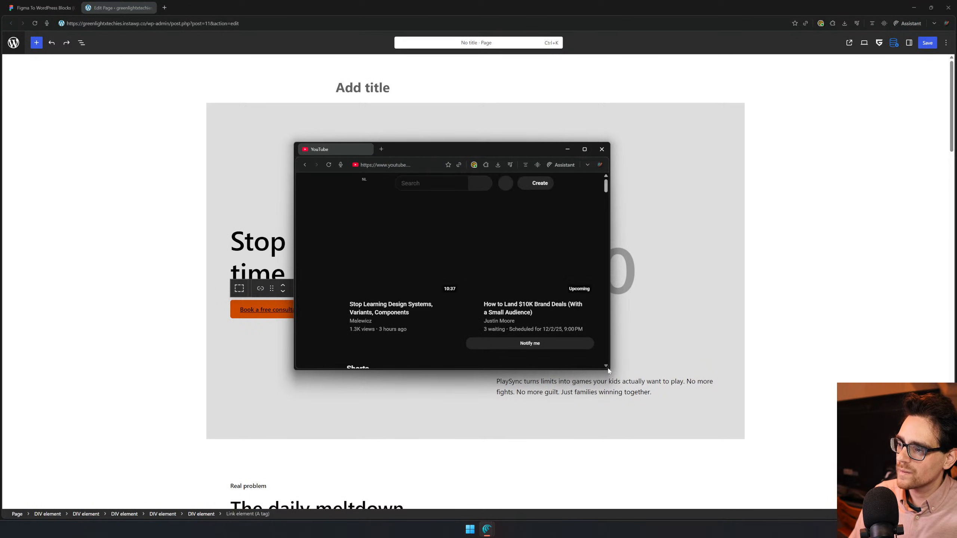
drag(611, 372, 923, 436)
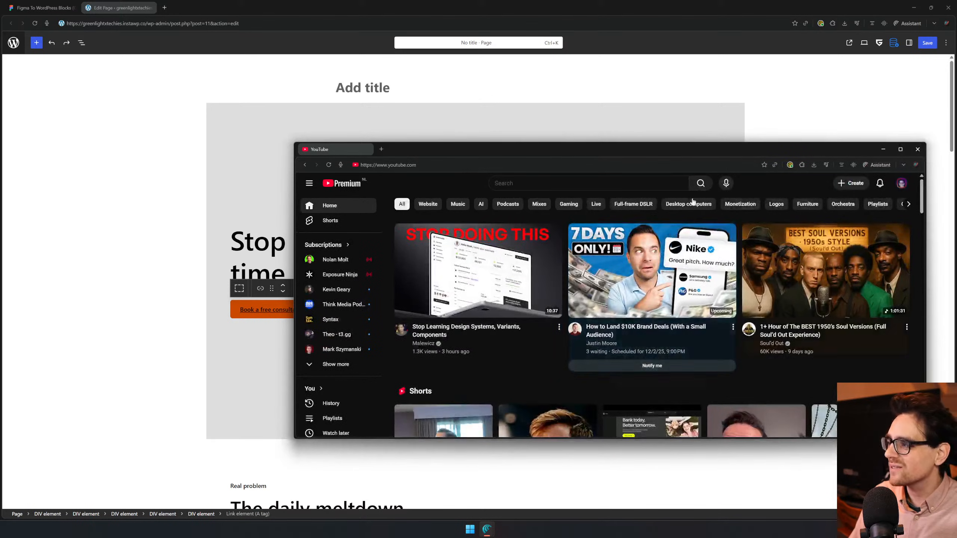
drag(631, 151, 401, 60)
scroll(199, 183, down, 7)
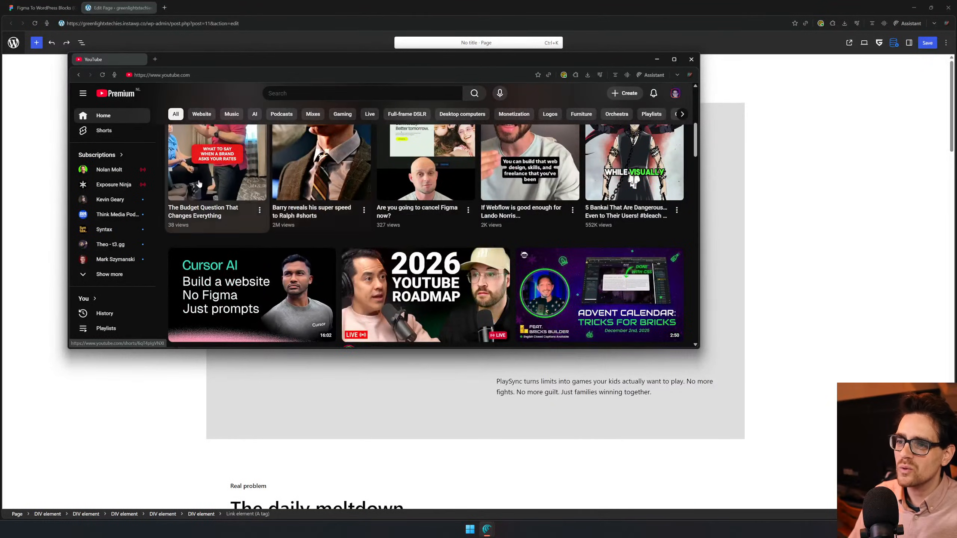
click(122, 154)
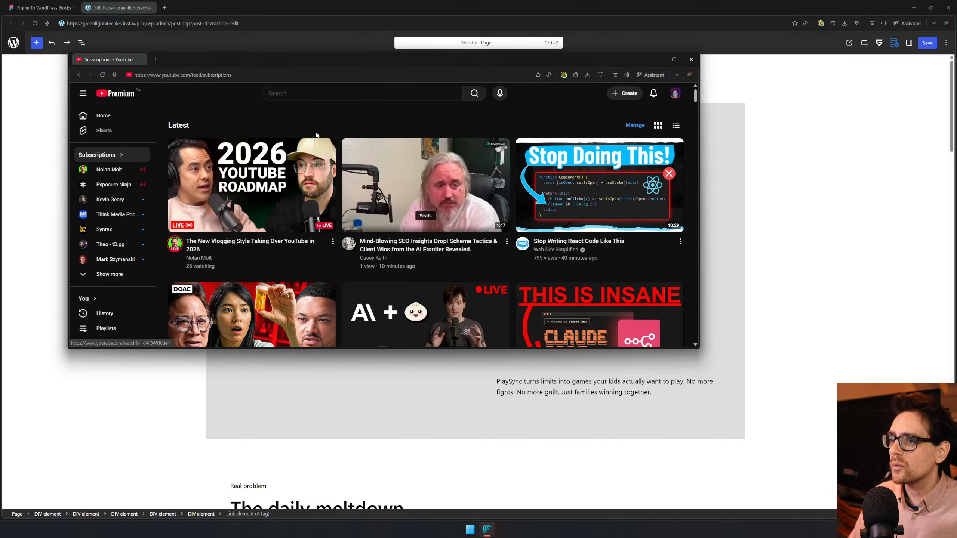
scroll(485, 223, down, 3)
scroll(485, 223, down, 8)
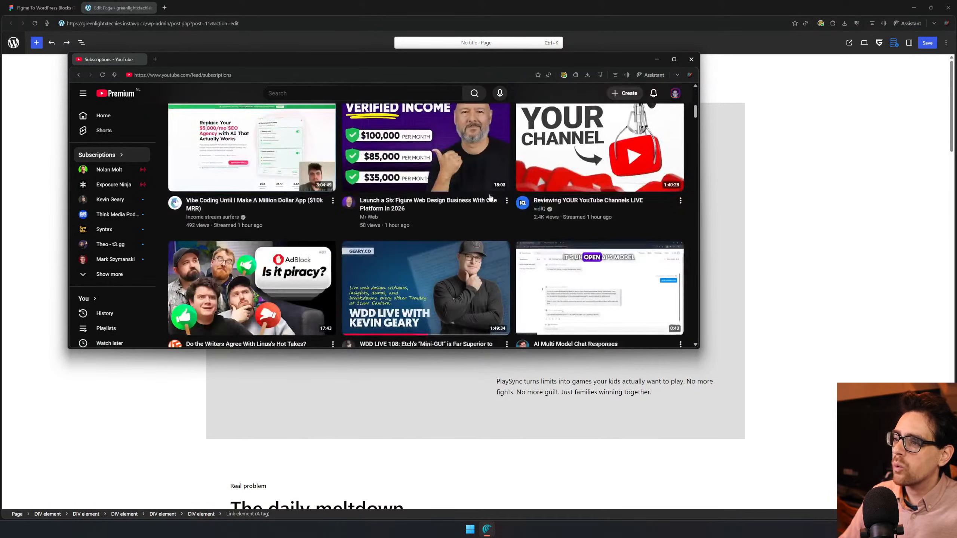
click(766, 10)
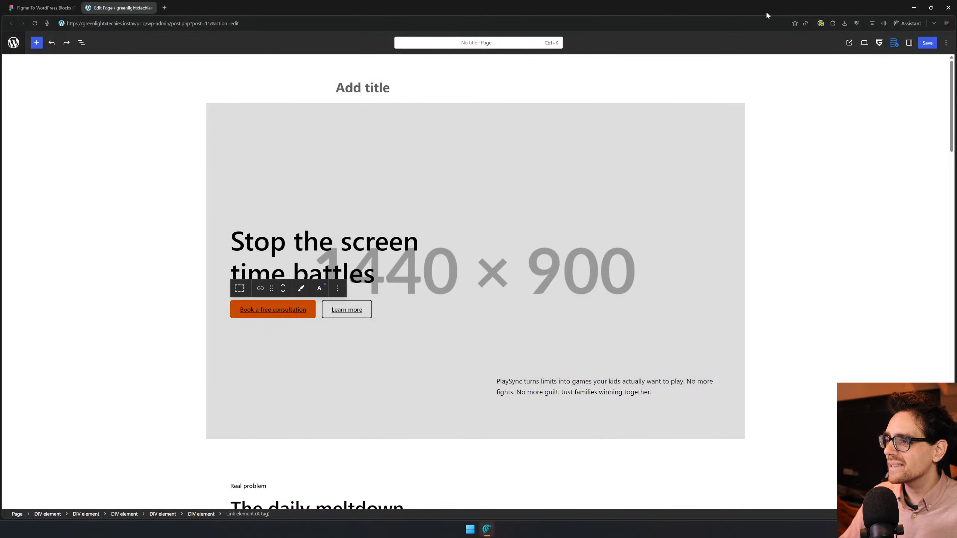
- Select the hero's container around the PlaySync paragraph and examine its block settings and local styles
click(564, 242)
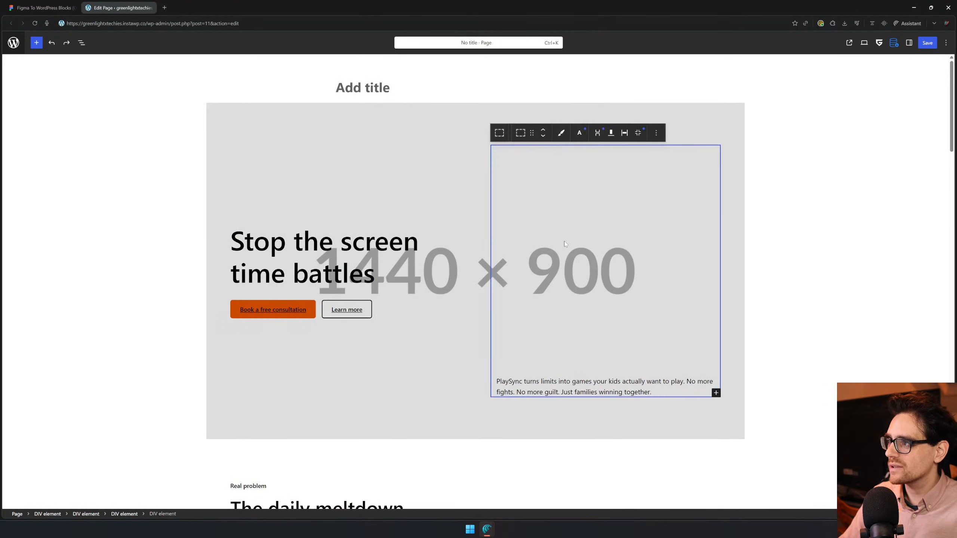
click(909, 43)
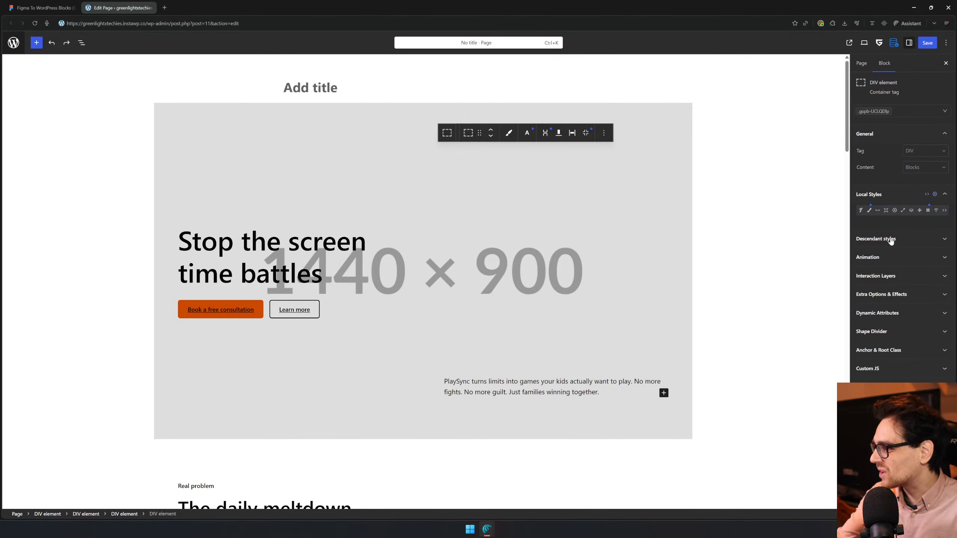
click(866, 211)
click(870, 212)
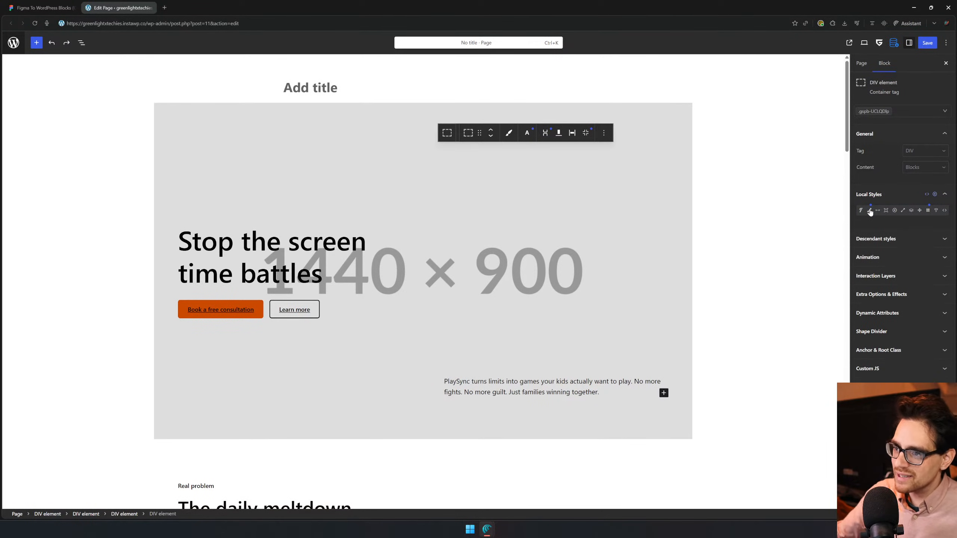
click(219, 272)
click(488, 204)
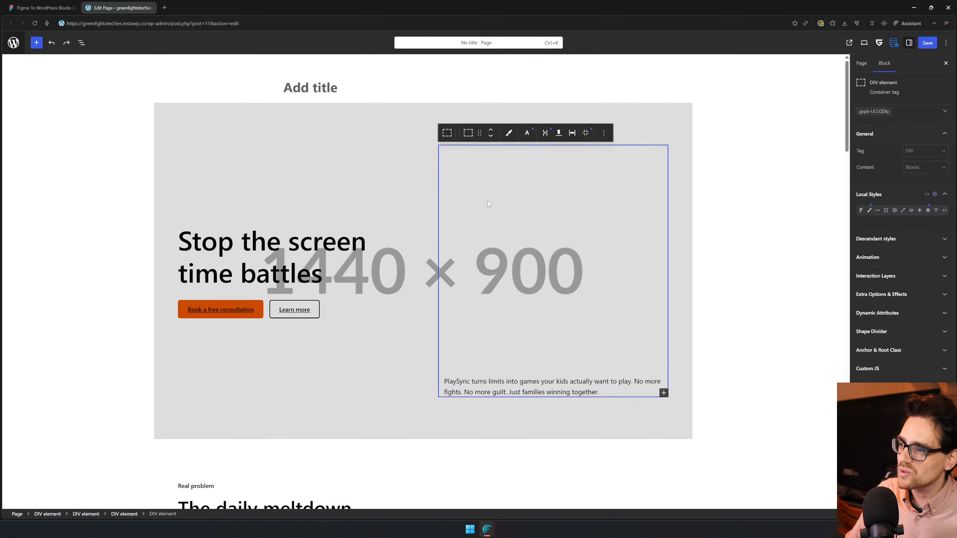
- Select the hero's outer container and examine its local styles, including the margin and padding settings
click(419, 117)
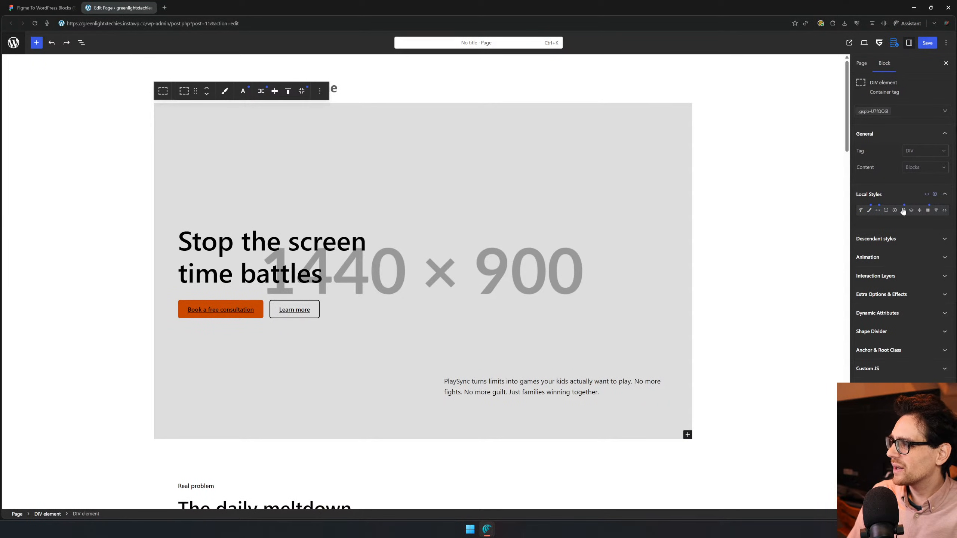
click(927, 211)
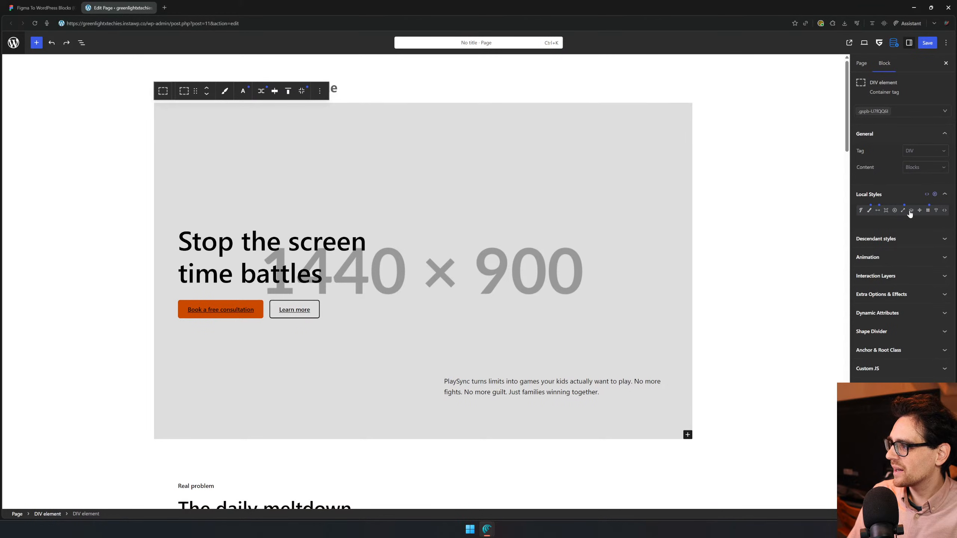
click(902, 211)
click(875, 212)
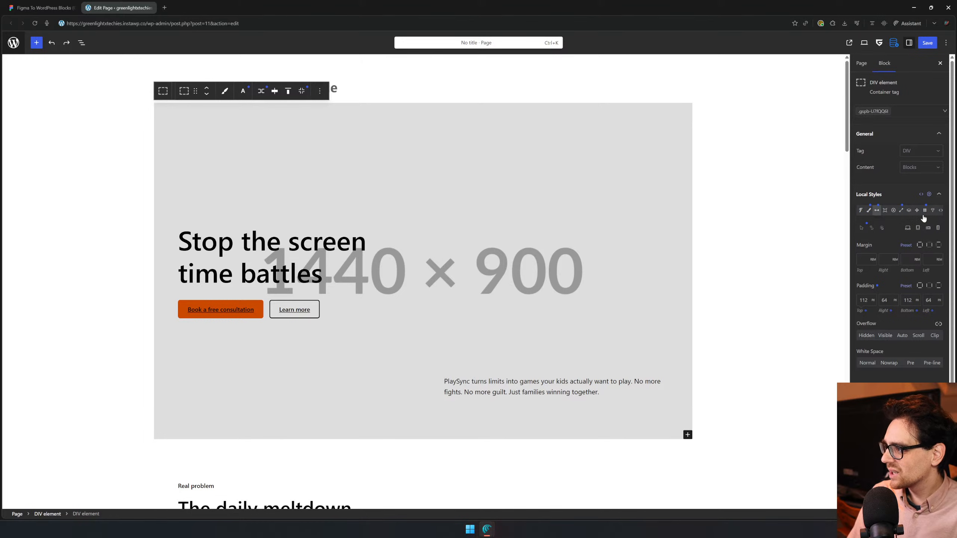
click(939, 135)
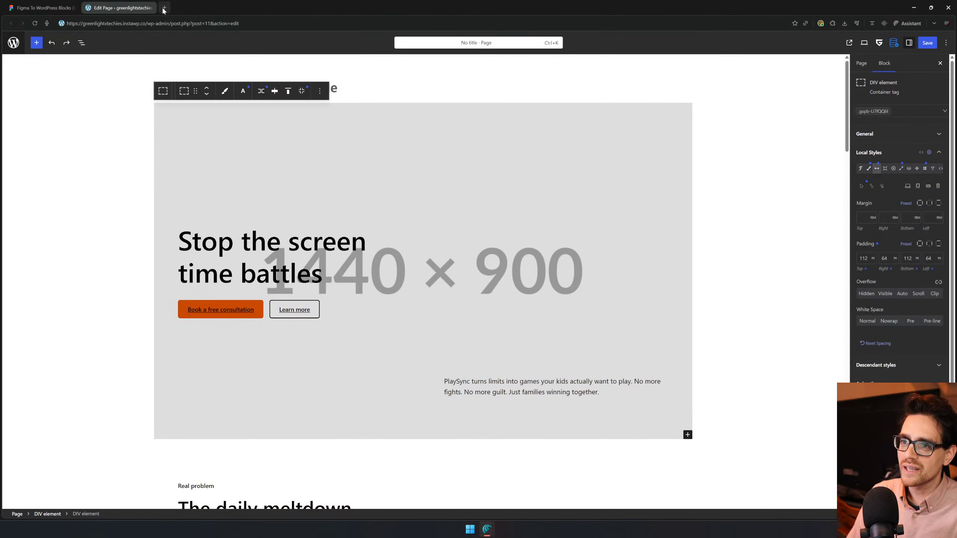
scroll(584, 191, down, 4)
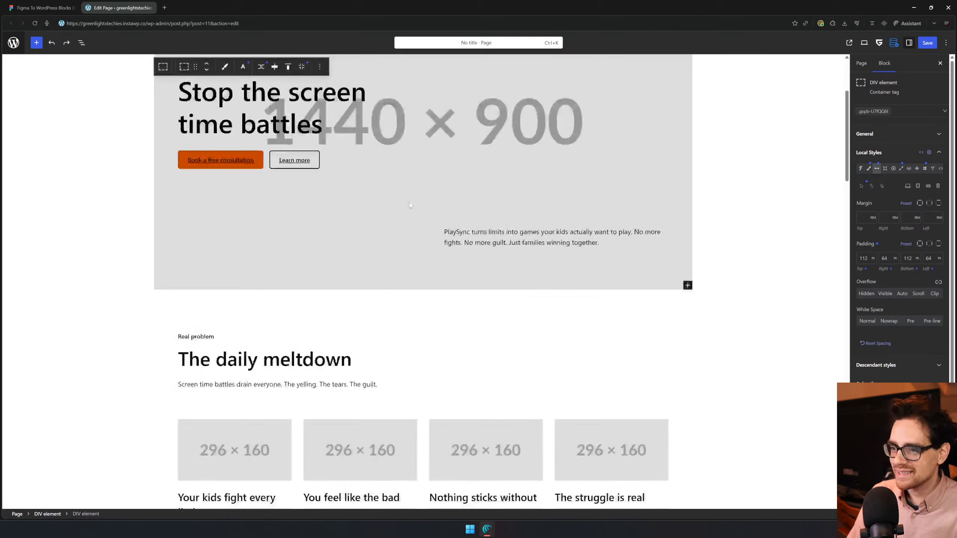
scroll(584, 191, up, 4)
click(235, 124)
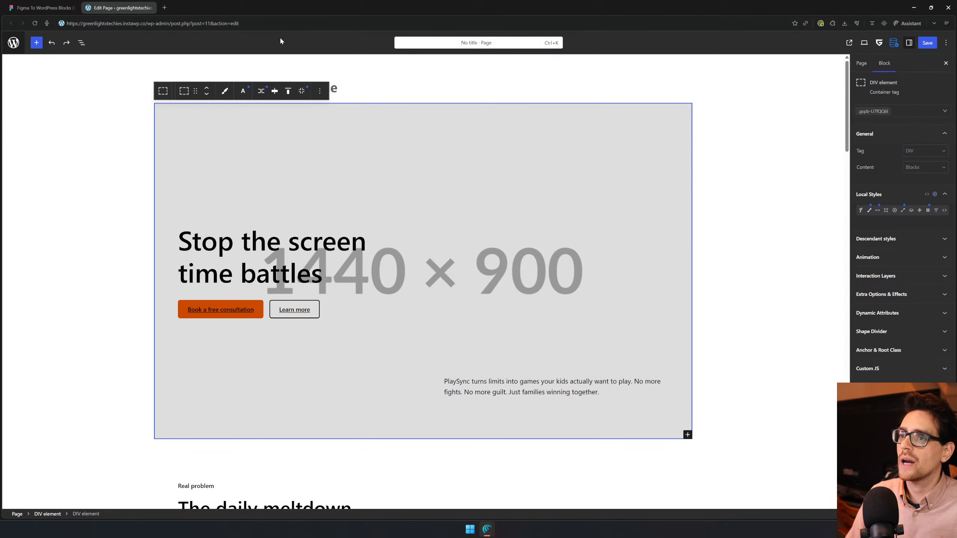
click(164, 7)
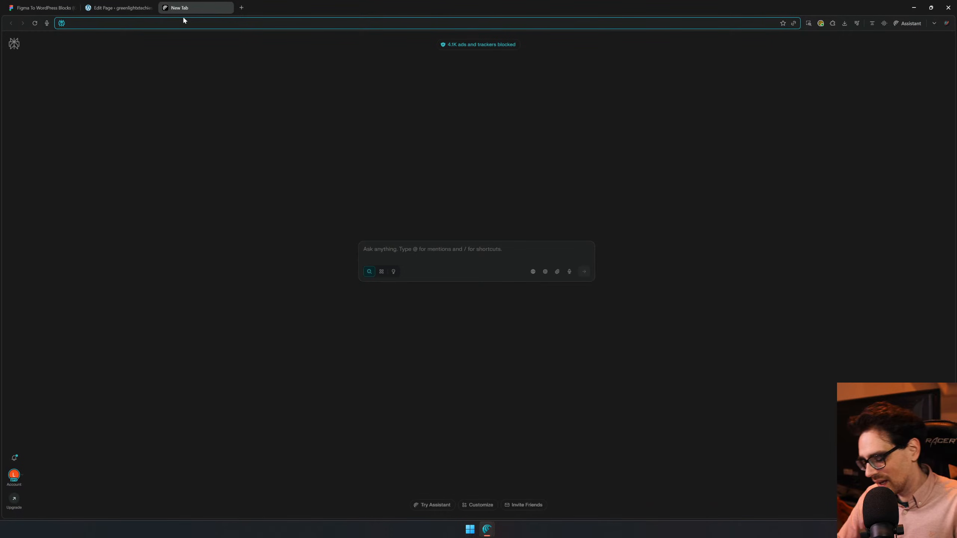
text(&)
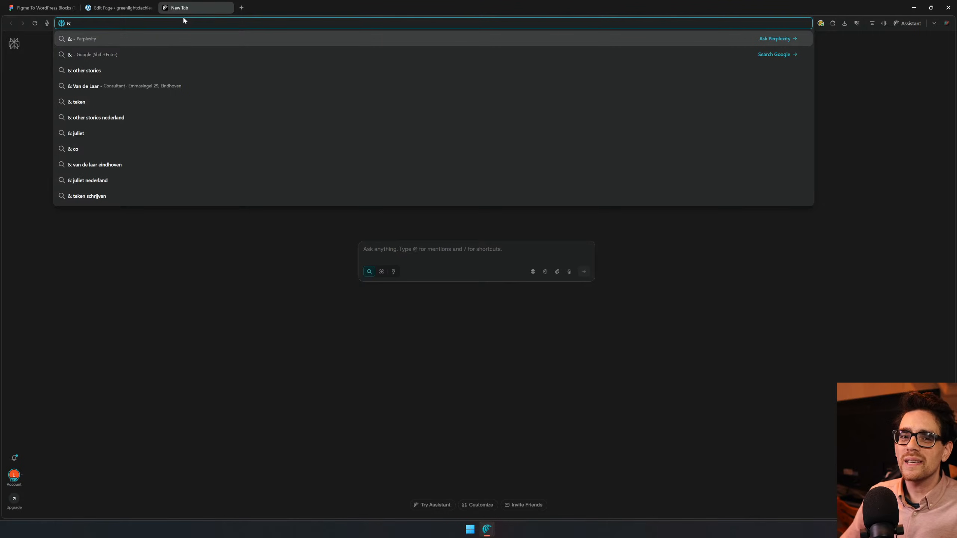
middle_click(189, 3)
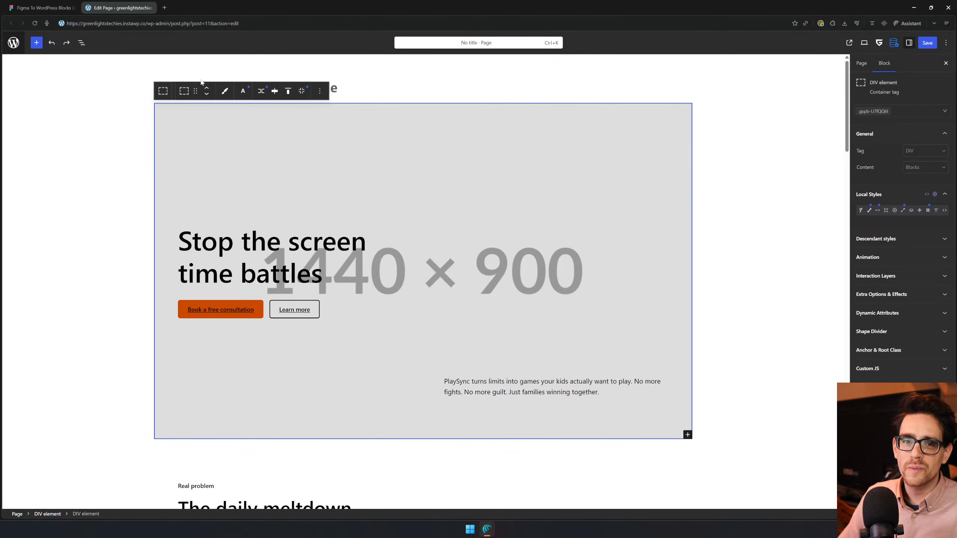
- View the Figma To WordPress Blocks plugin page and return to the WordPress page editor
click(45, 8)
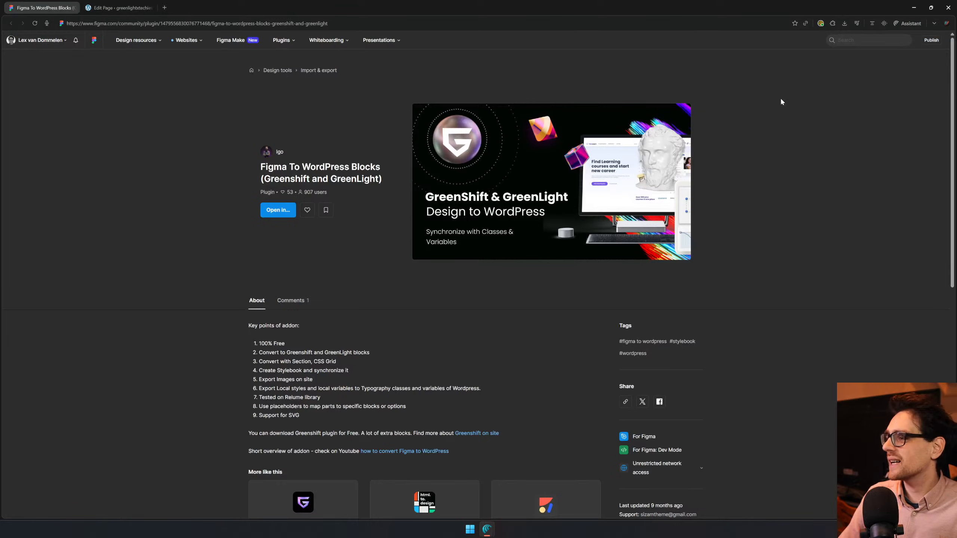
drag(260, 167, 386, 182)
click(379, 210)
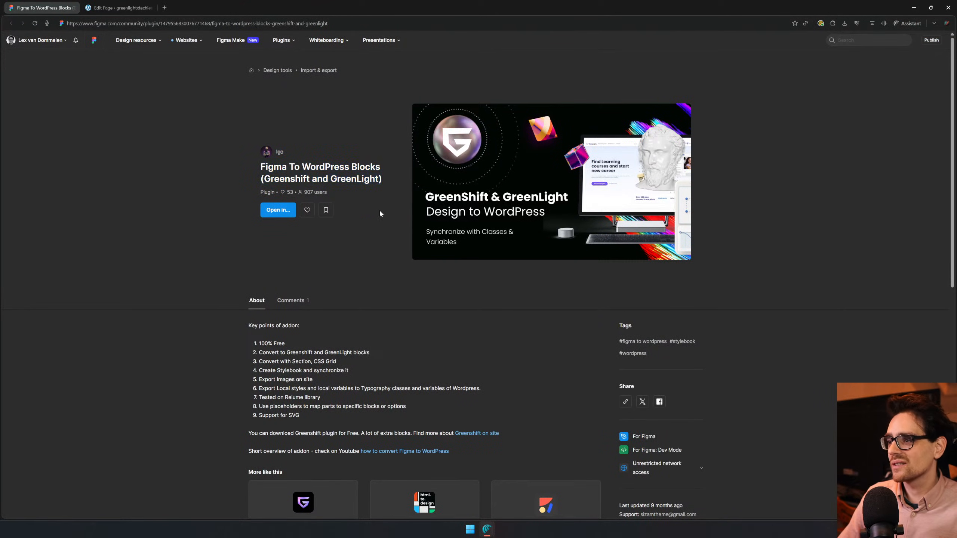
click(118, 7)
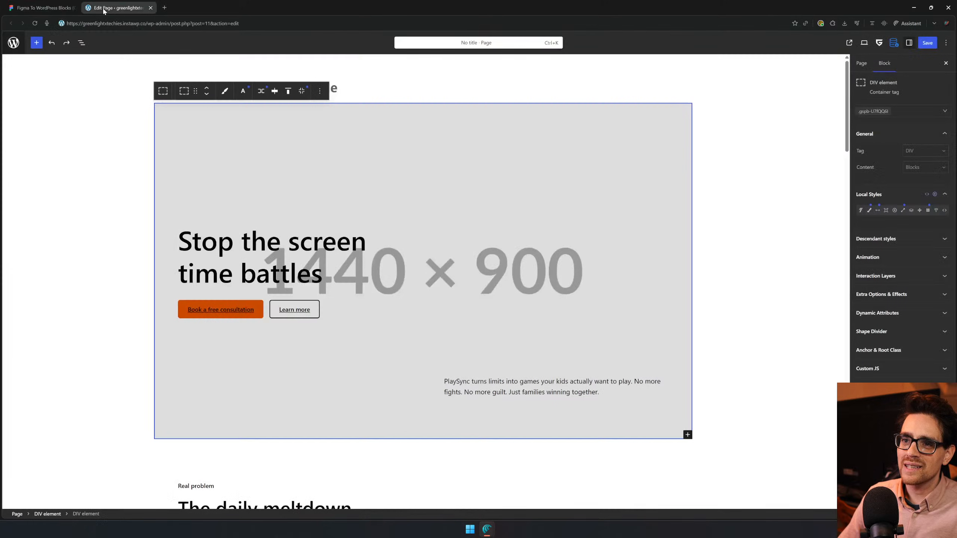
- Examine the global, extra, gradient and theme color presets in the Global Color Options of the GreenShift settings
click(280, 271)
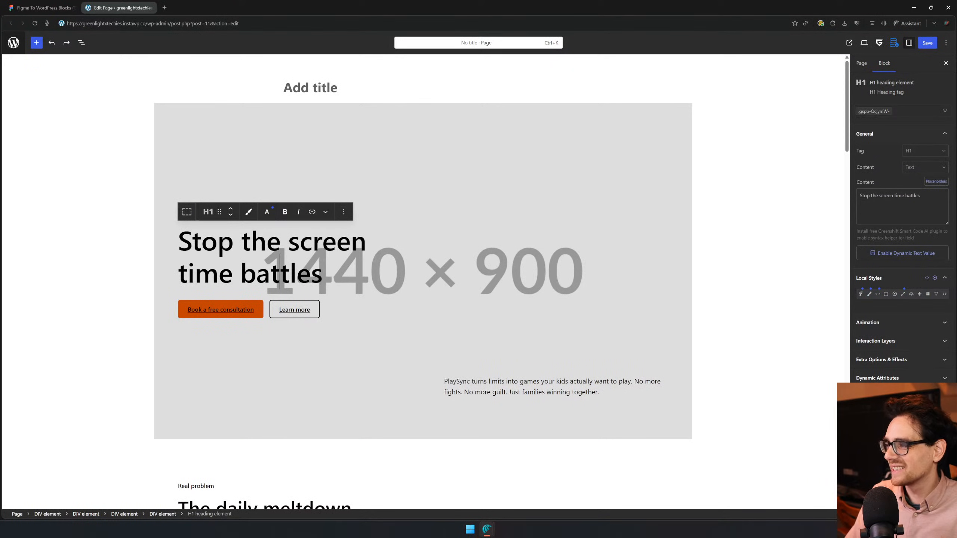
click(882, 41)
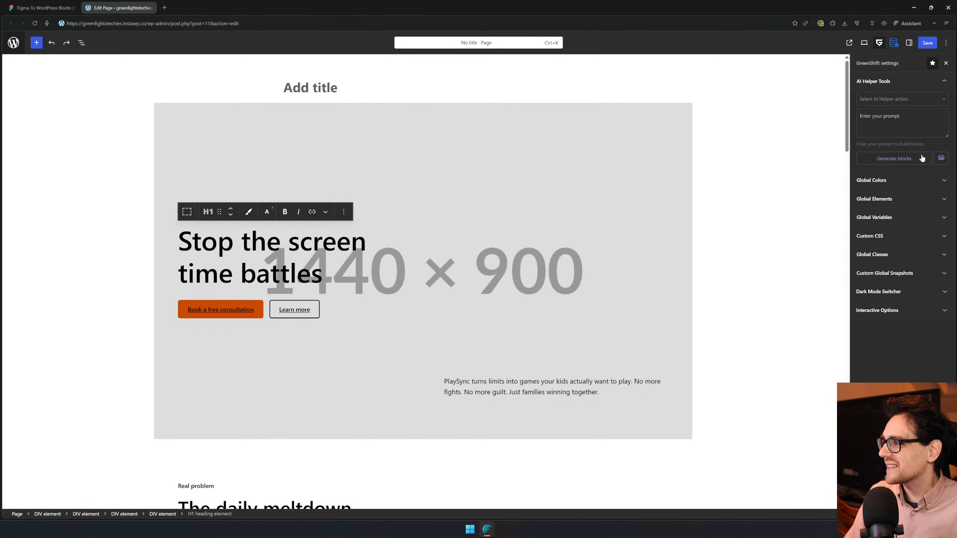
click(919, 230)
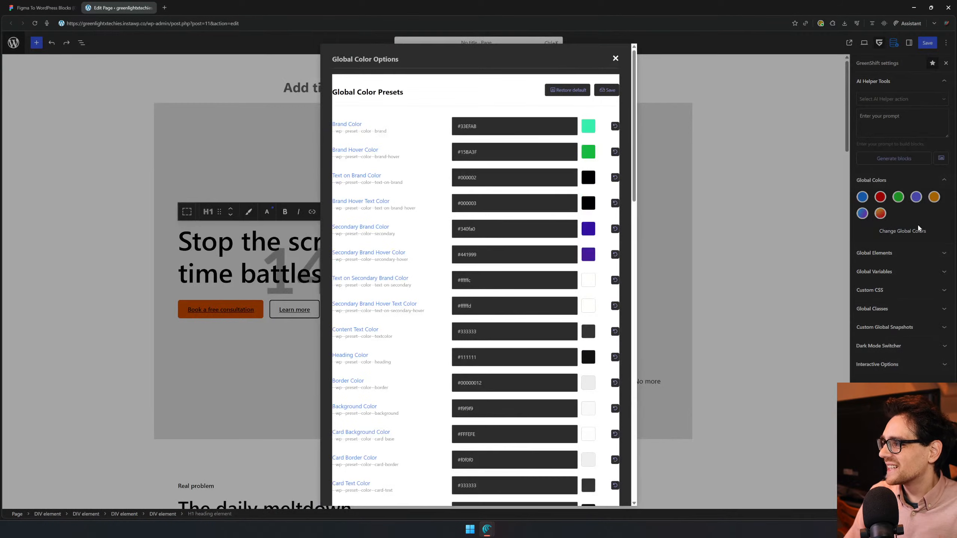
scroll(484, 274, down, 15)
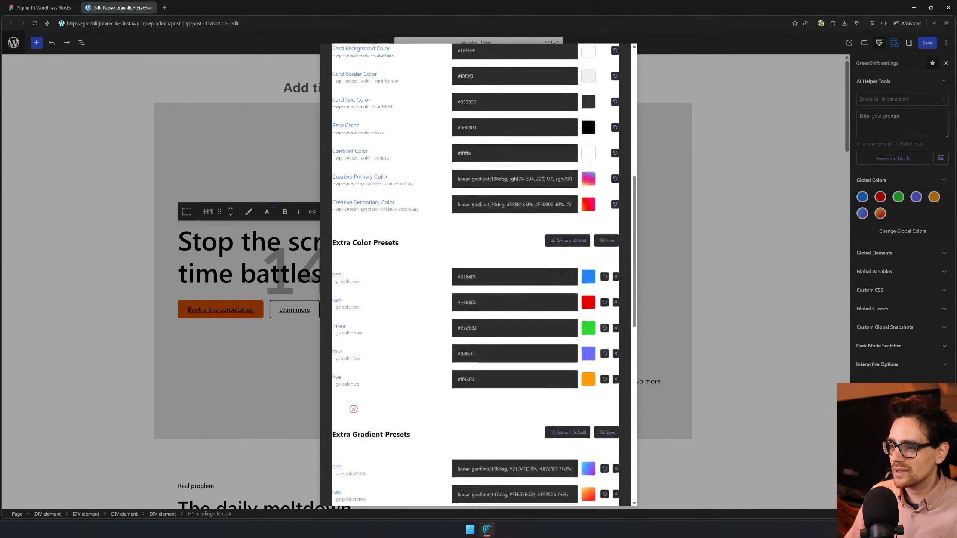
scroll(718, 199, up, 15)
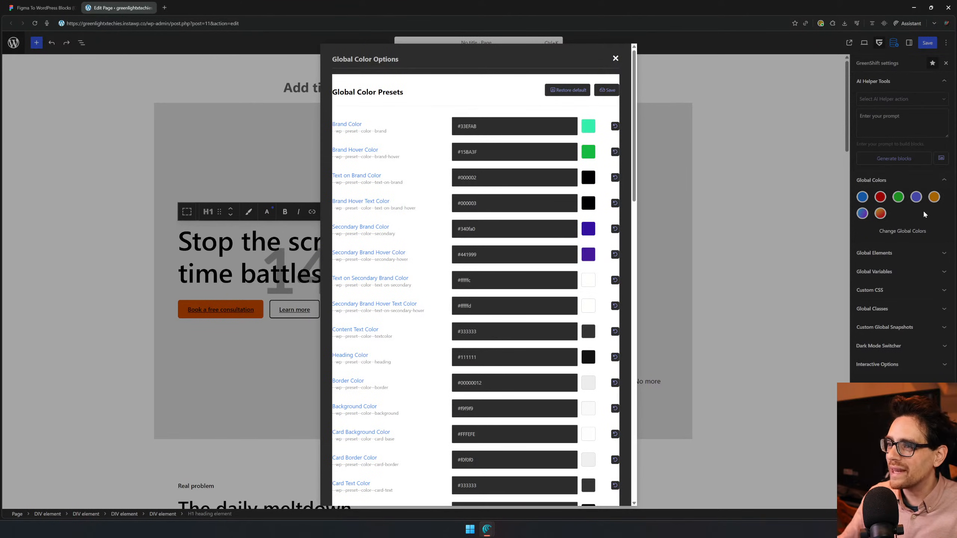
scroll(475, 275, down, 5)
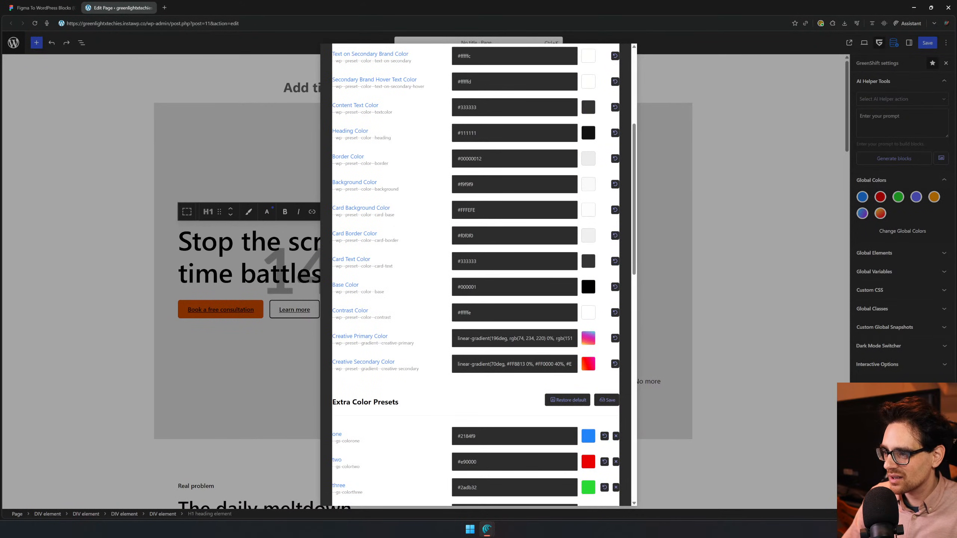
scroll(392, 385, down, 12)
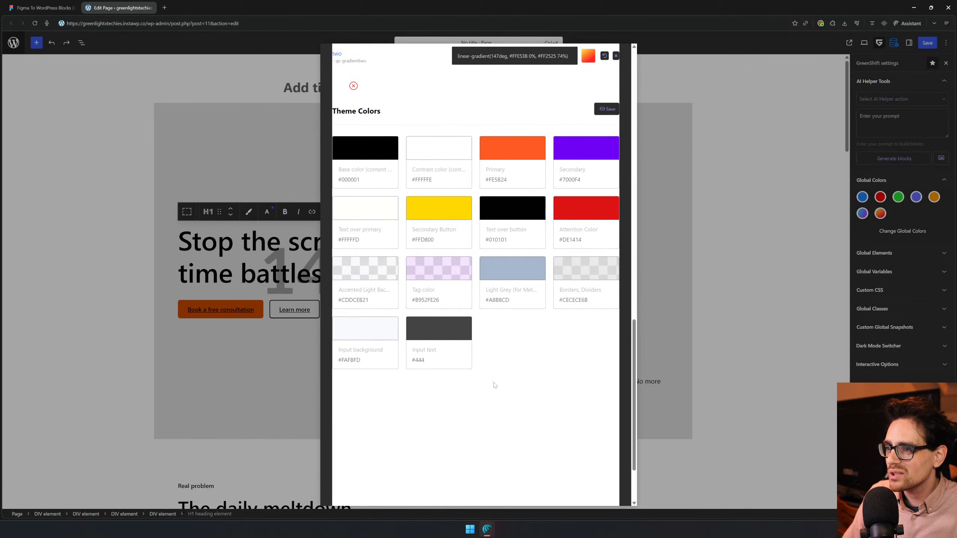
scroll(493, 383, up, 9)
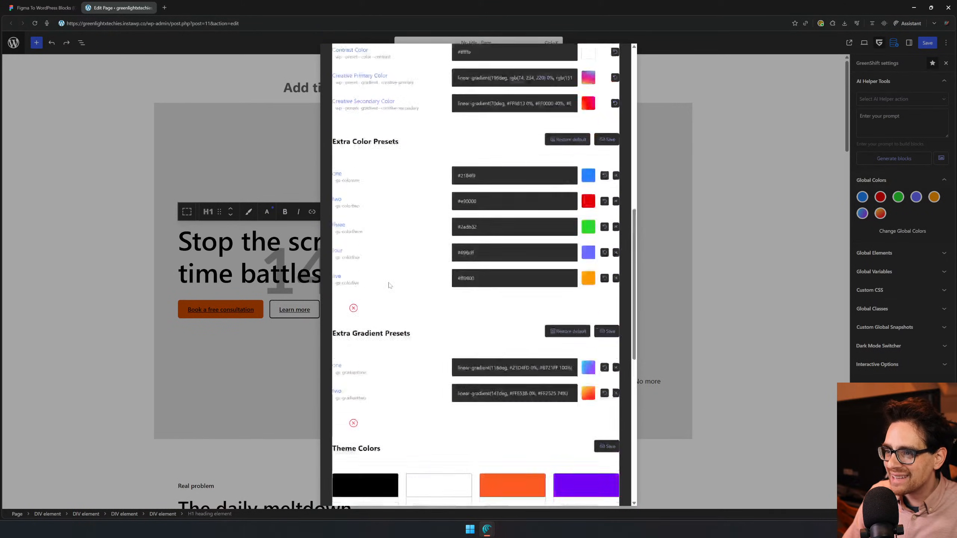
scroll(391, 291, up, 8)
scroll(476, 276, down, 4)
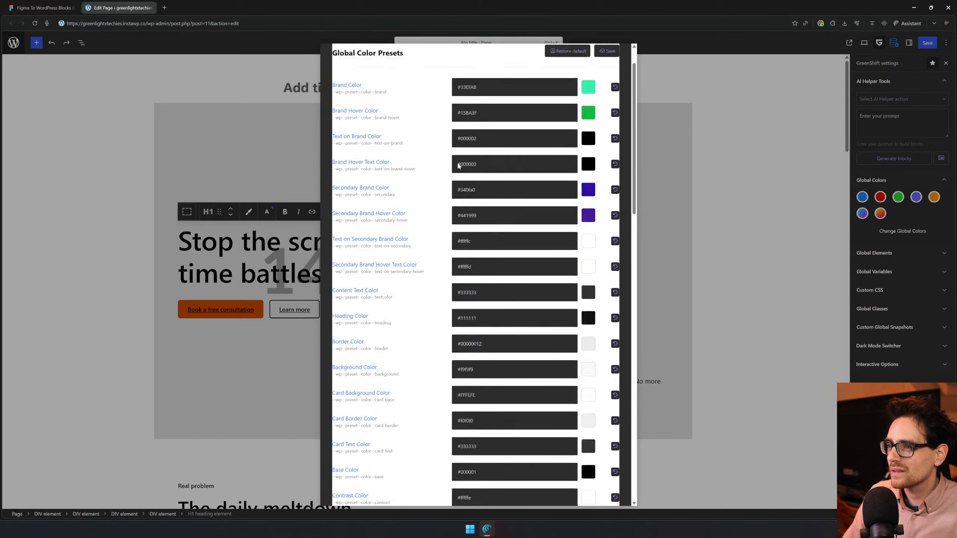
scroll(476, 275, up, 4)
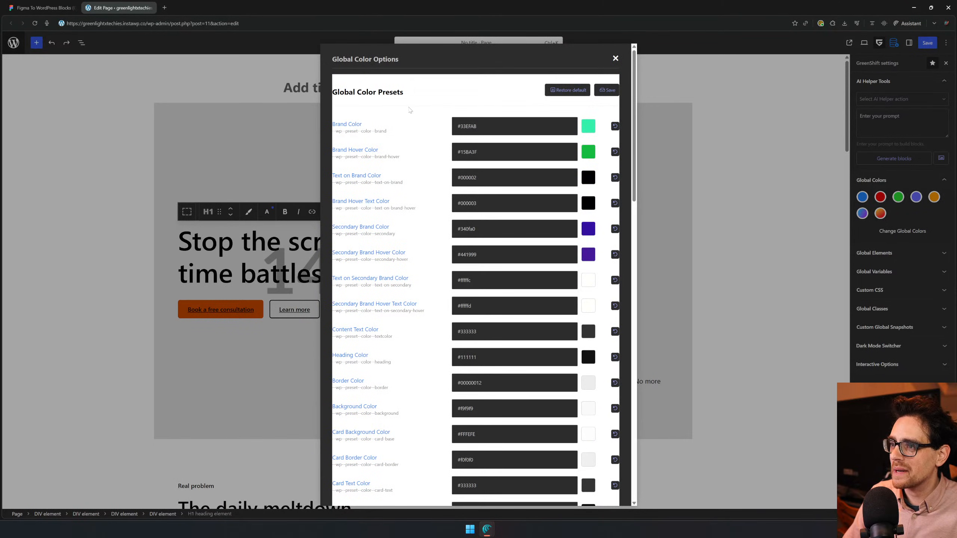
scroll(438, 267, down, 8)
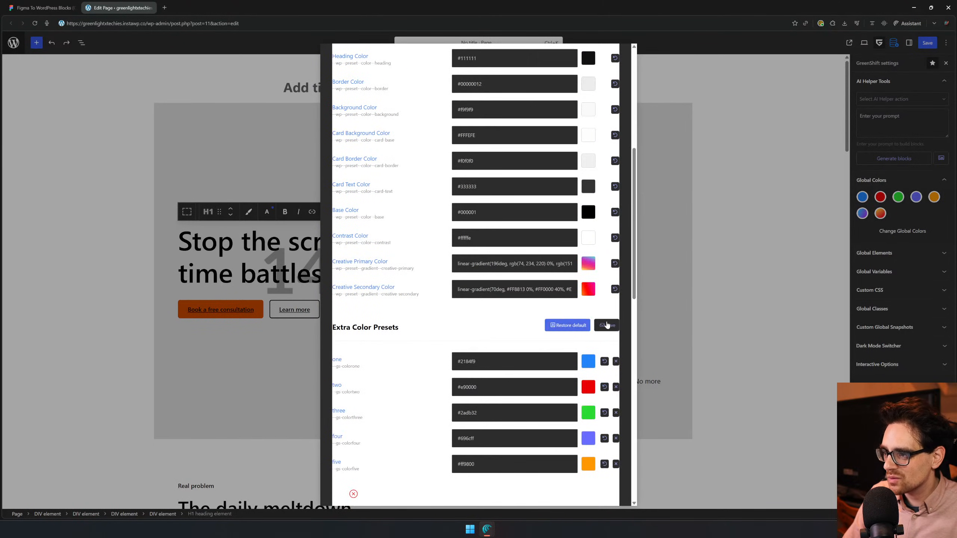
scroll(486, 303, up, 8)
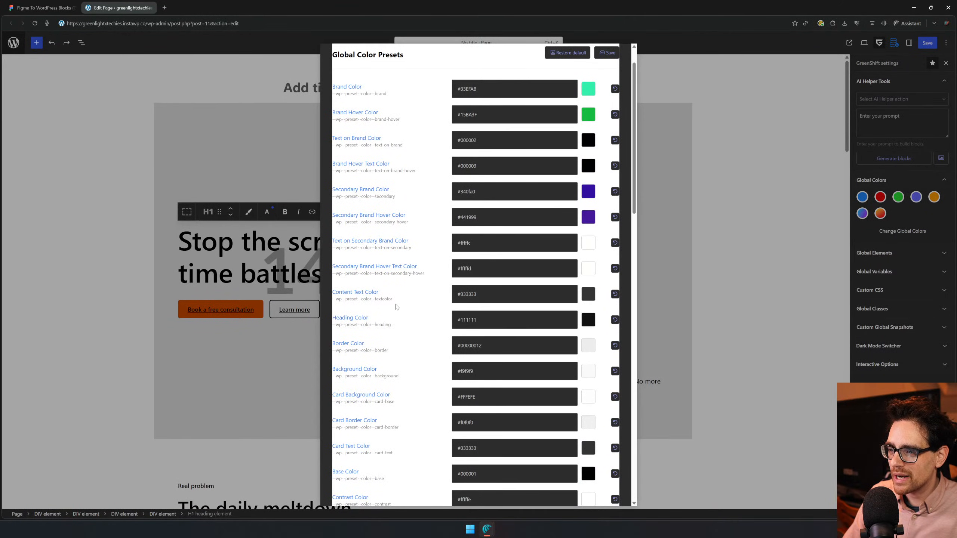
scroll(491, 210, up, 1)
scroll(498, 199, down, 8)
scroll(501, 192, down, 5)
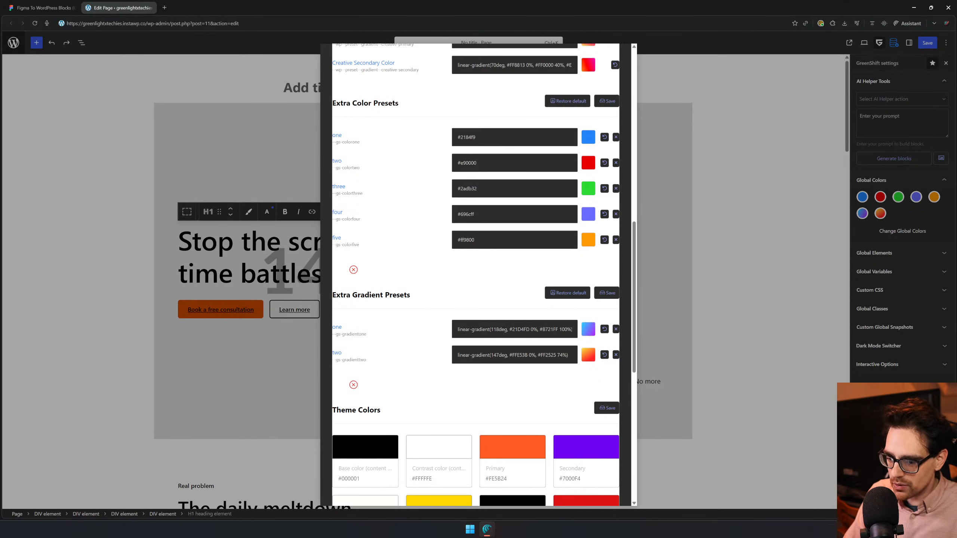
- Switch to the PlaySync Figma design in a maximized window and select the Home • Desktop frame
drag(426, 537, 387, 87)
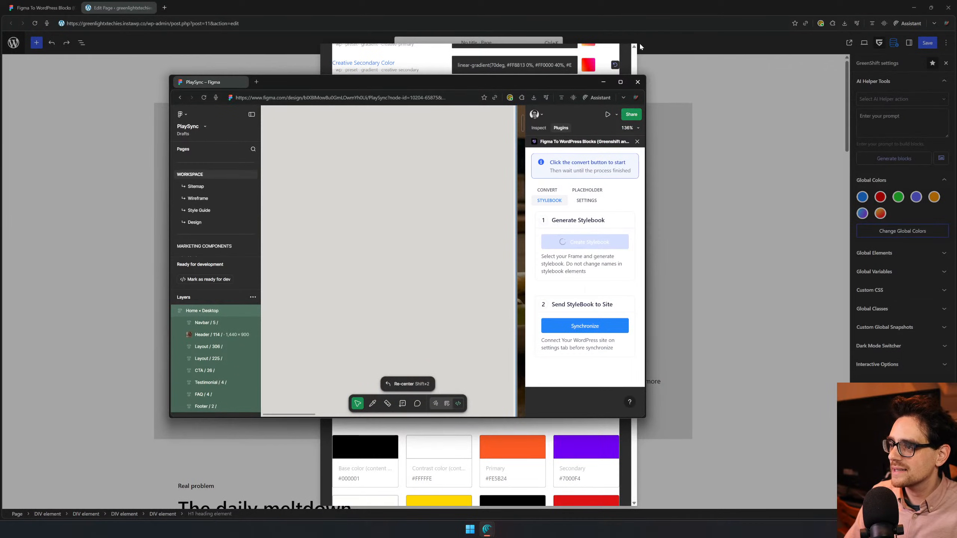
click(622, 82)
scroll(548, 264, down, 4)
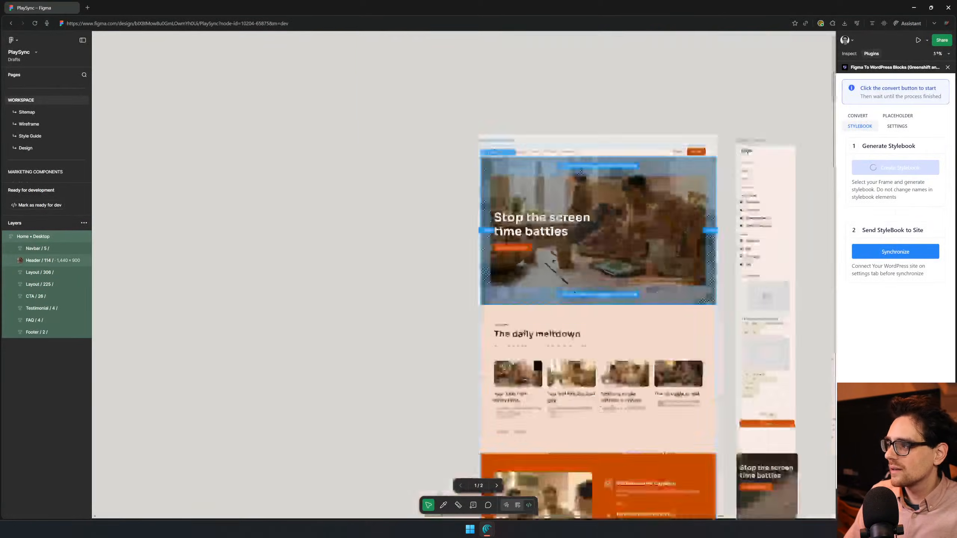
scroll(565, 260, down, 7)
drag(637, 250, 469, 260)
click(560, 302)
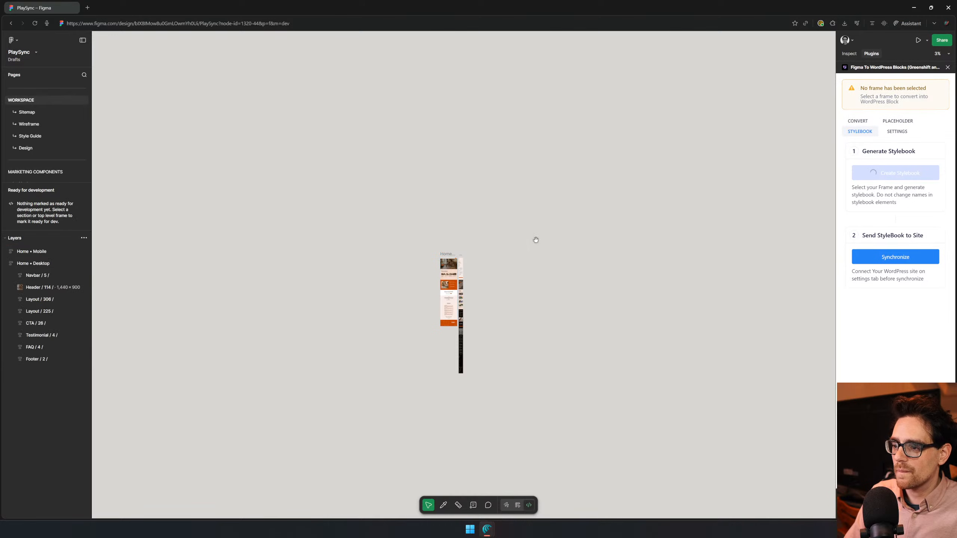
click(451, 267)
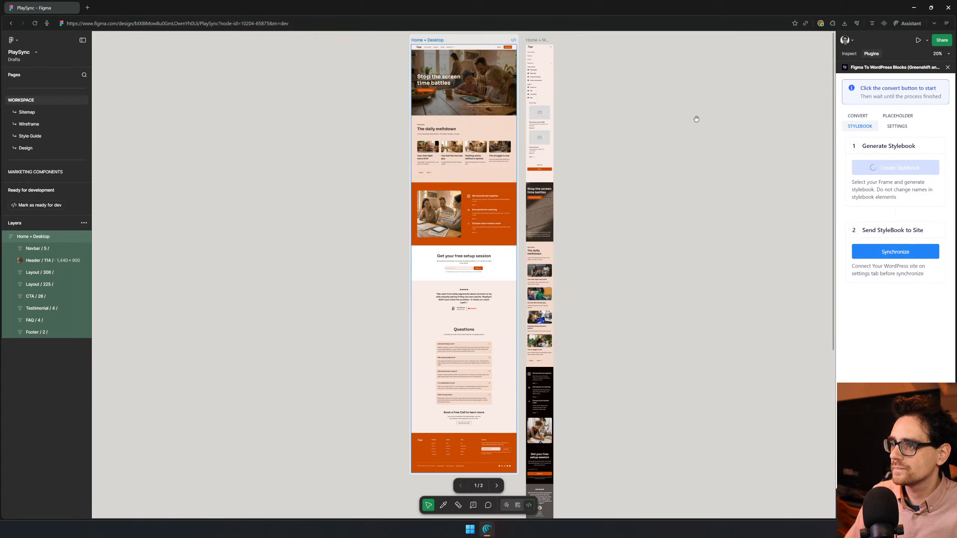
- Switch to the PlaySync file in the Figma desktop app and find the Figma To WordPress Blocks plugin by searching for "greenshi"
click(35, 23)
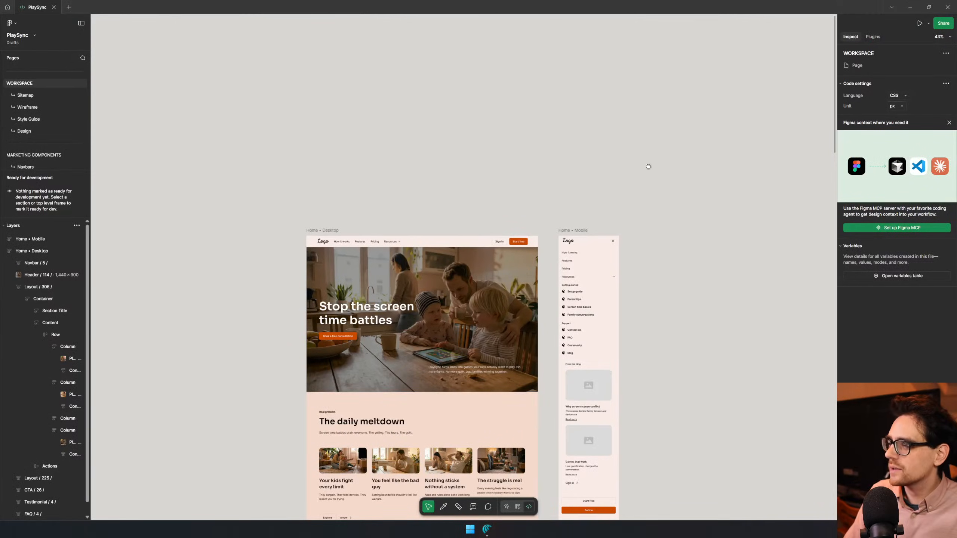
click(876, 38)
drag(741, 176, 760, 97)
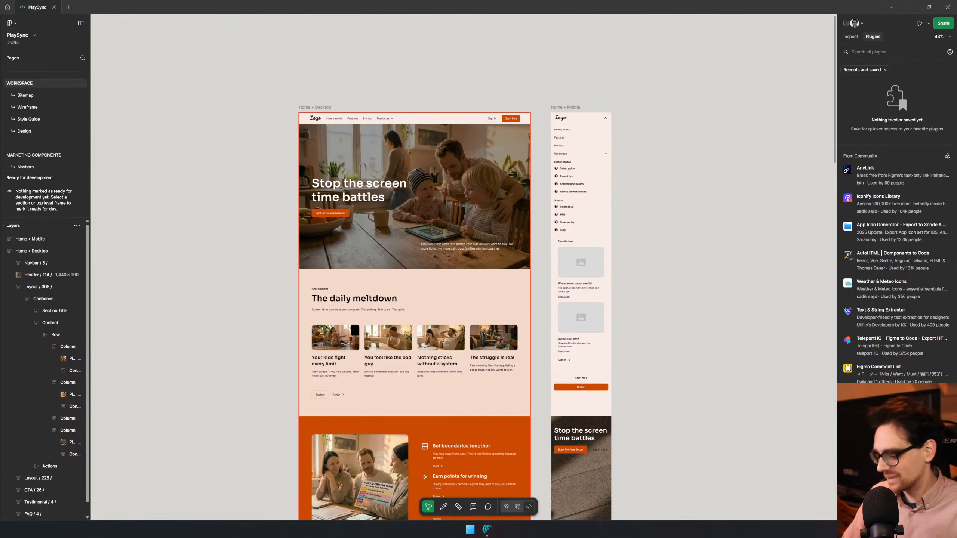
text(greenshi)
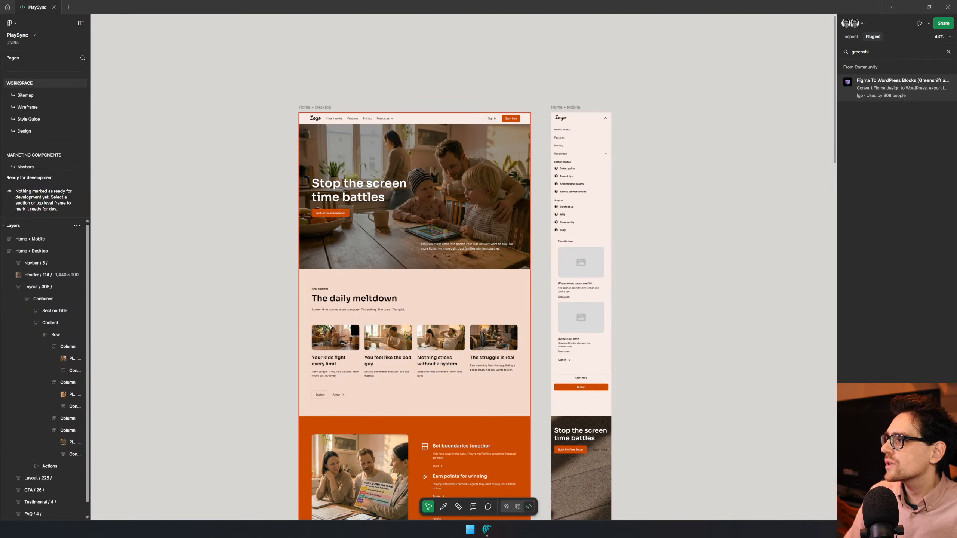
click(877, 80)
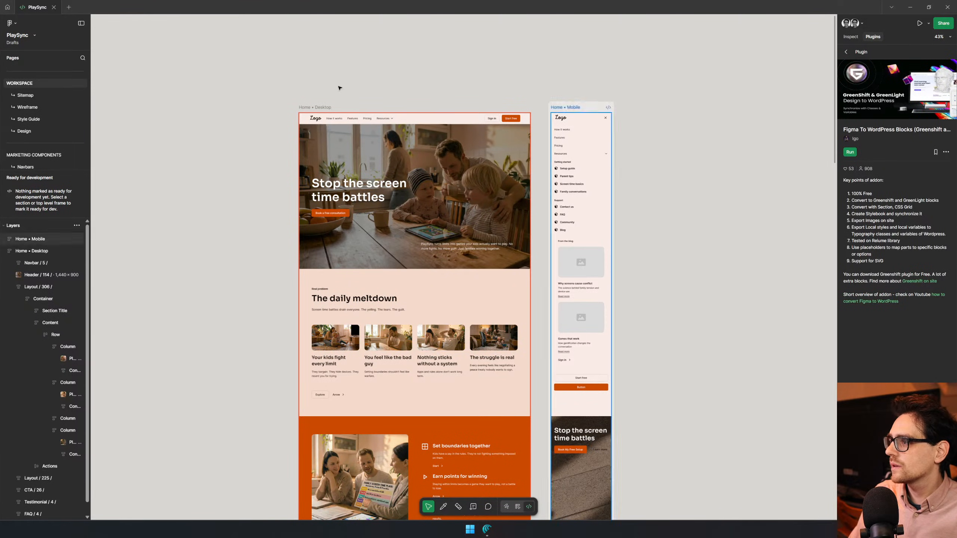
- Run Figma To WordPress Blocks on the Home • Desktop frame and try to create a stylebook from it
click(315, 107)
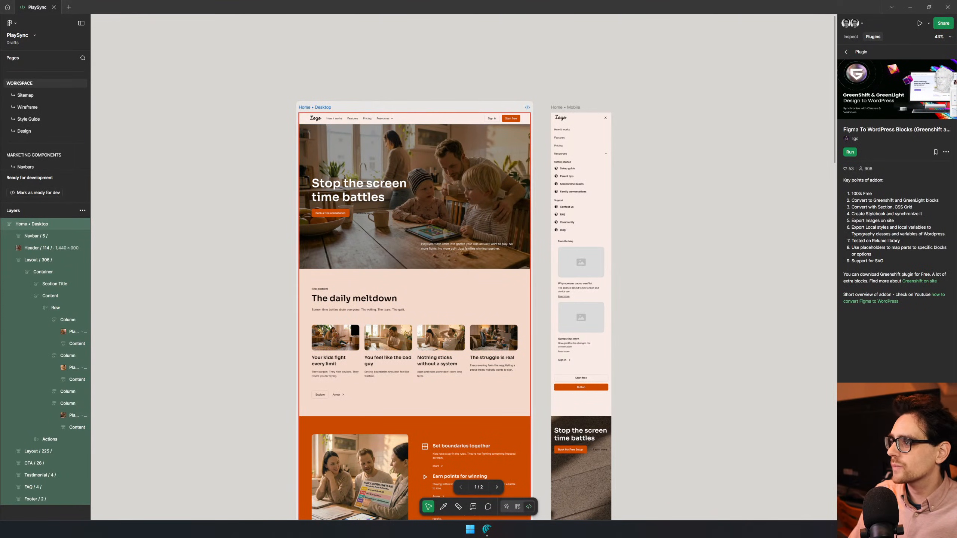
click(850, 152)
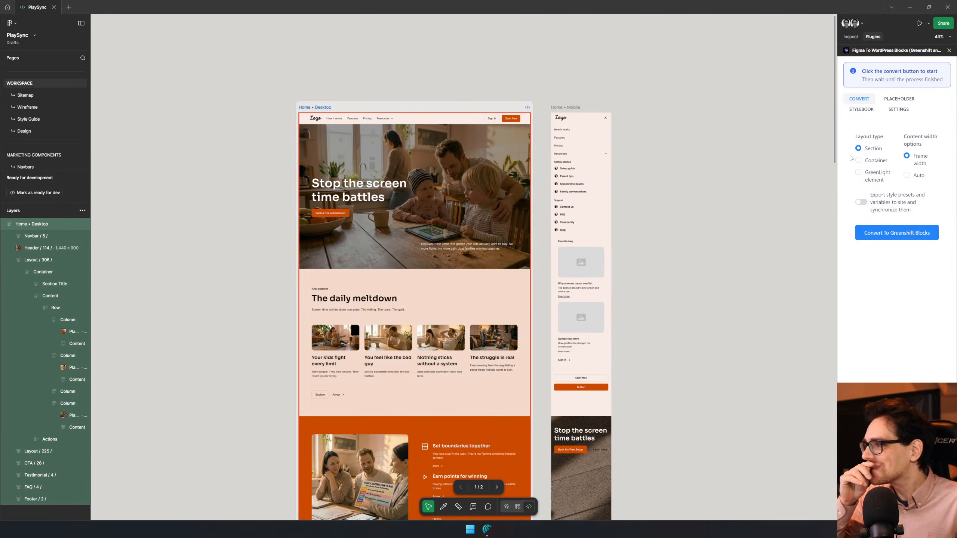
click(862, 110)
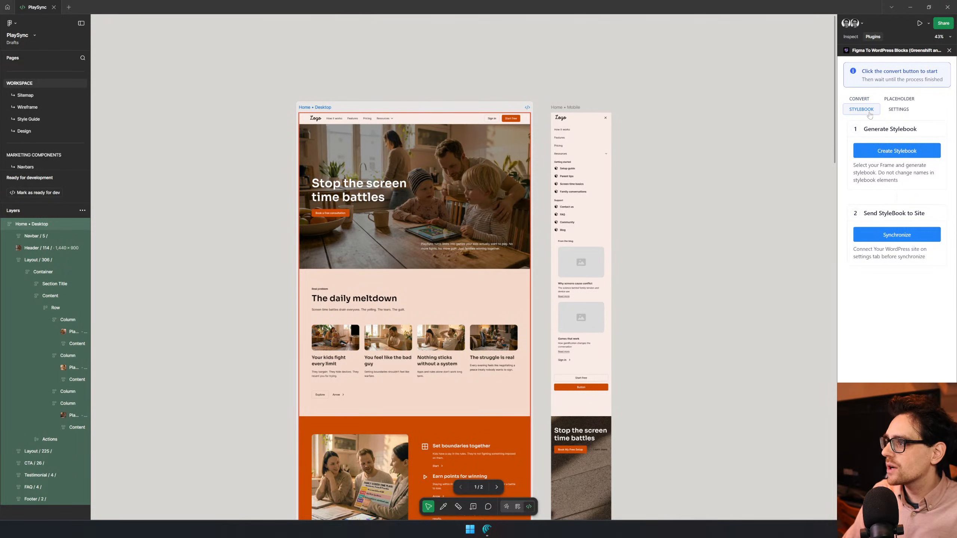
click(903, 148)
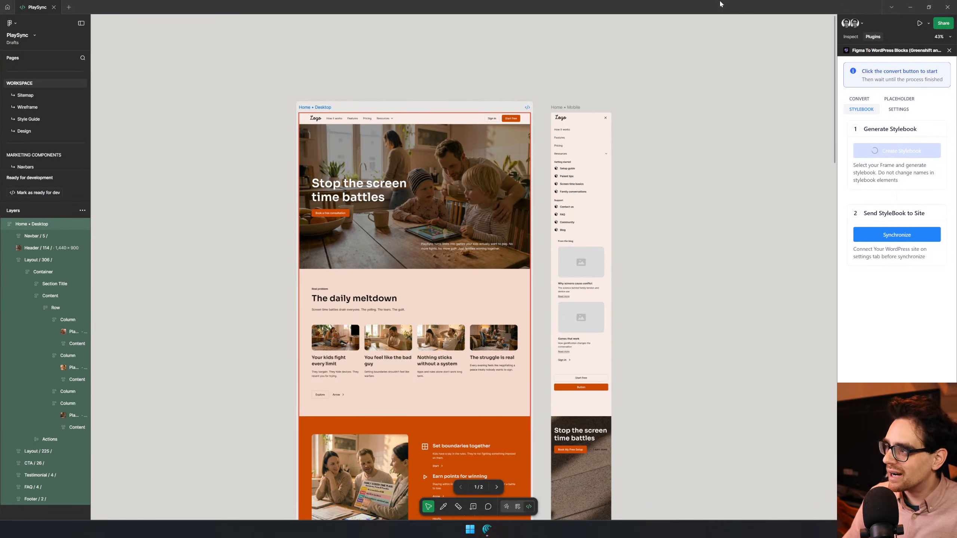
- Convert the frame to Greenshift blocks as GreenLight elements with Auto content width and style preset export enabled, and review the preview
click(861, 101)
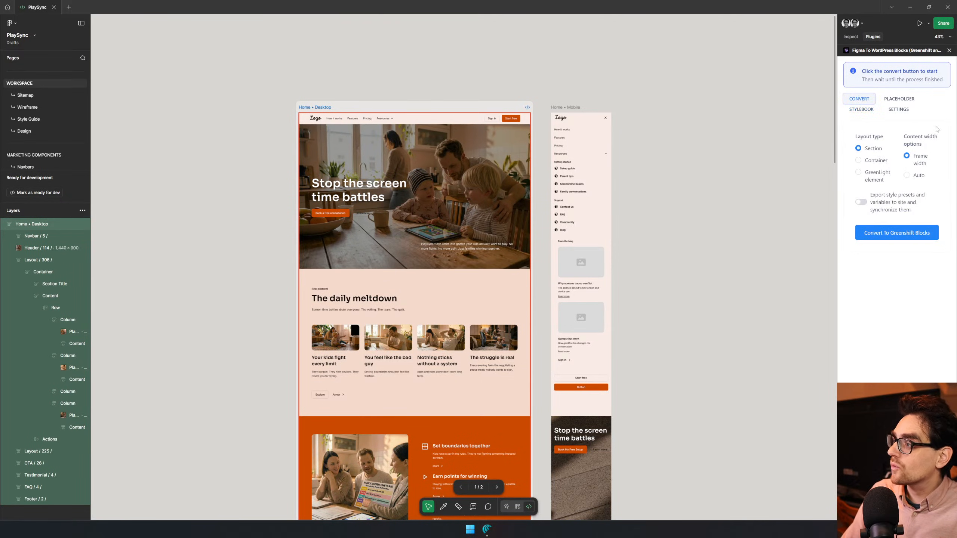
click(874, 184)
click(919, 177)
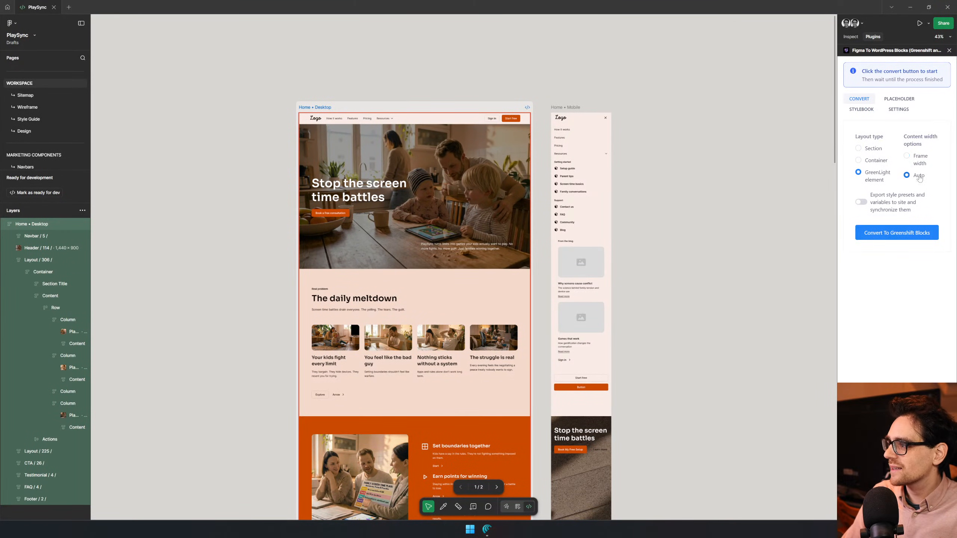
click(861, 202)
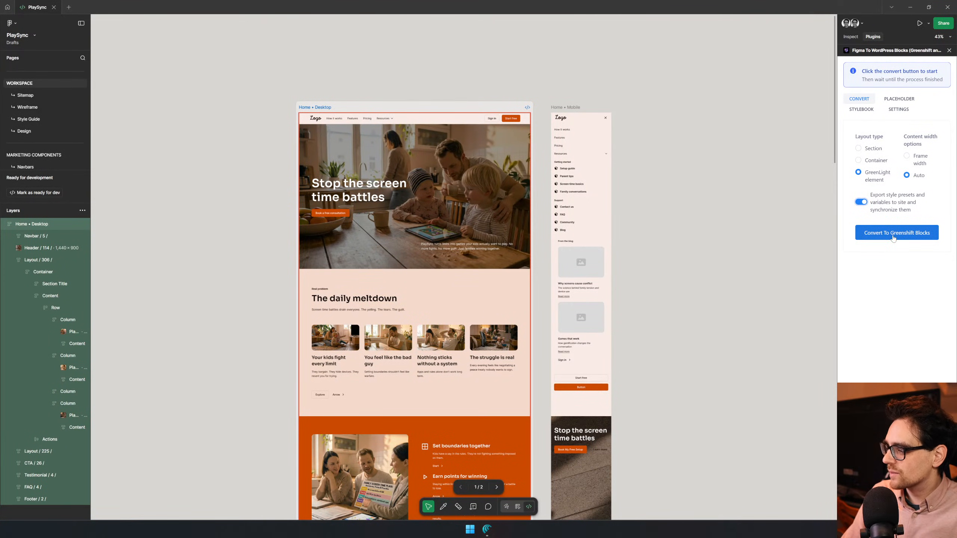
click(893, 236)
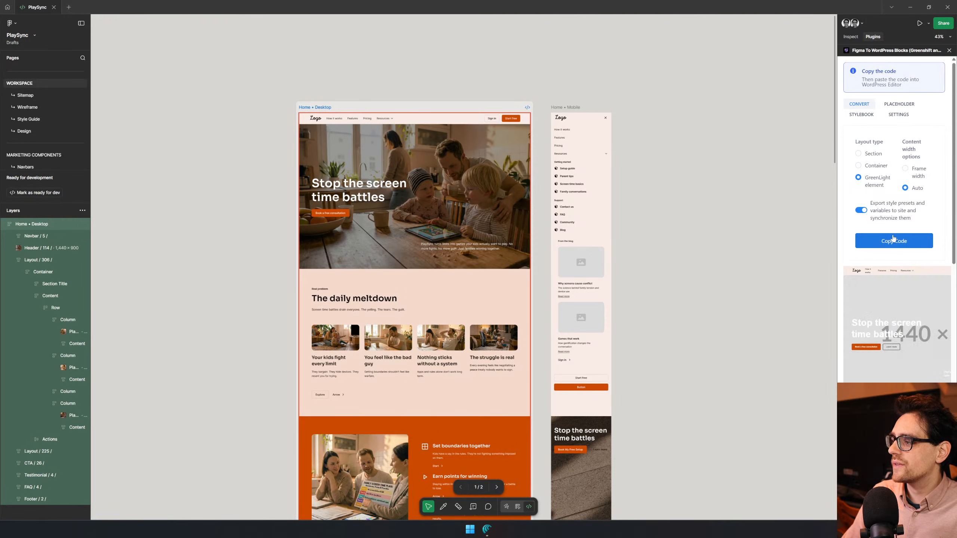
scroll(899, 337, down, 5)
scroll(900, 336, down, 8)
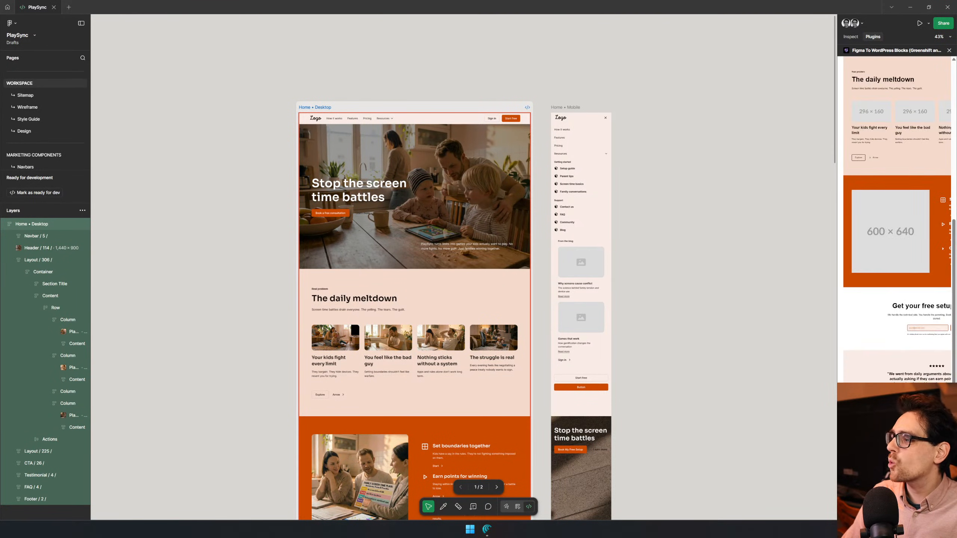
scroll(879, 271, up, 12)
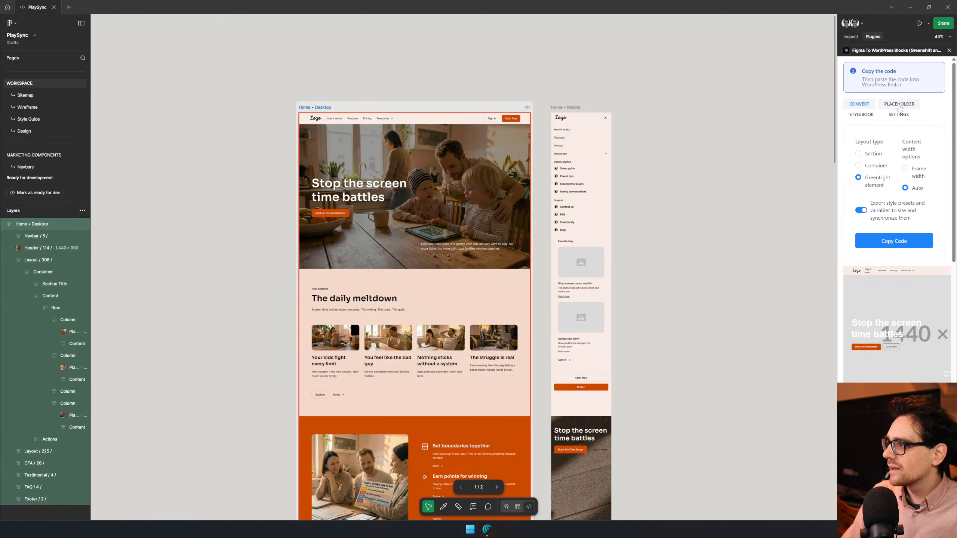
- Try again to generate the stylebook for the Home • Desktop frame and return to the WordPress page editor
click(862, 114)
click(888, 156)
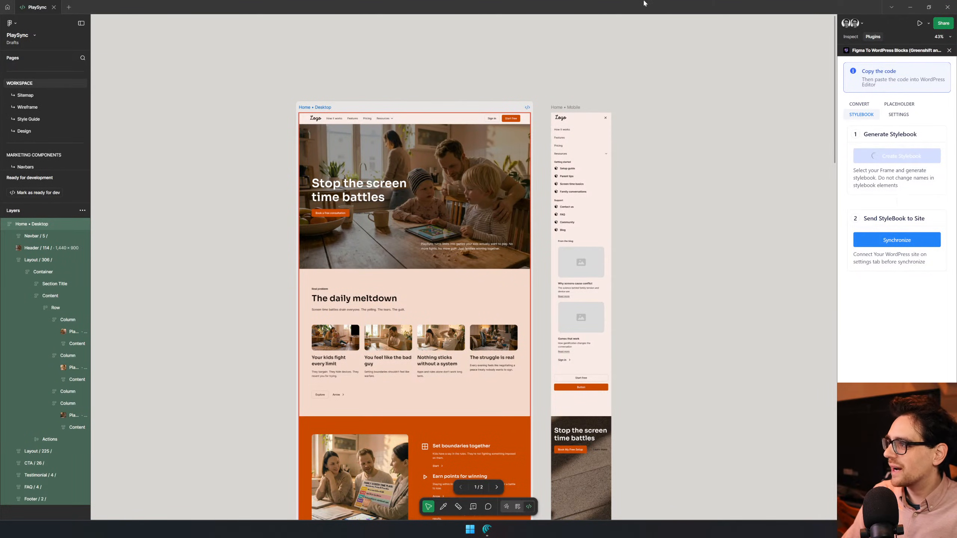
drag(643, 3, 626, 537)
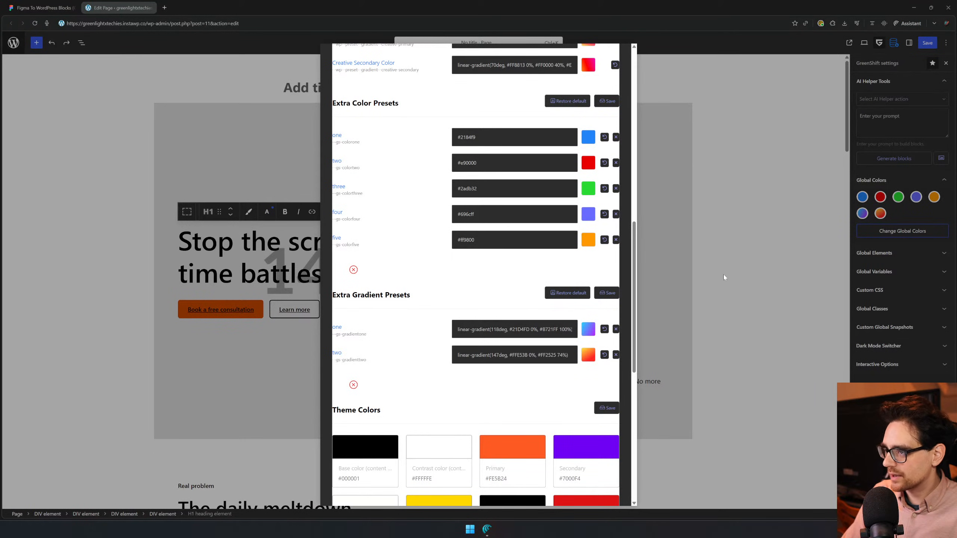
- Review the presets in Global Color Options, close the dialog and select the hero's H1 heading
scroll(473, 128, up, 7)
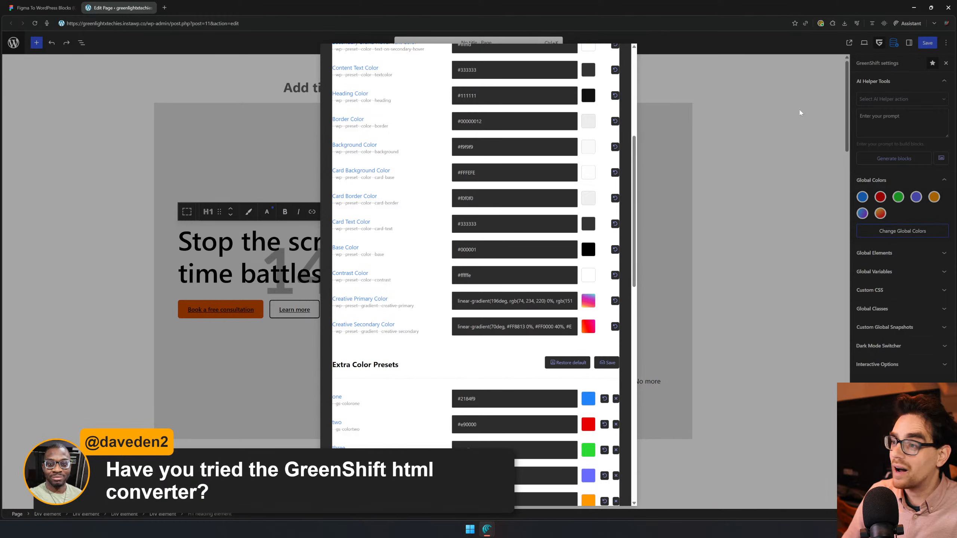
scroll(477, 226, up, 10)
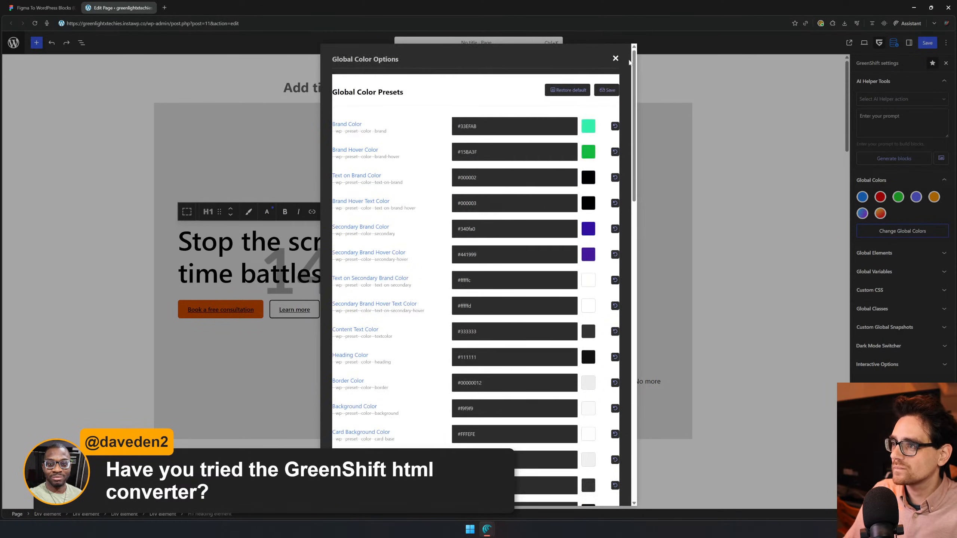
click(618, 59)
click(539, 195)
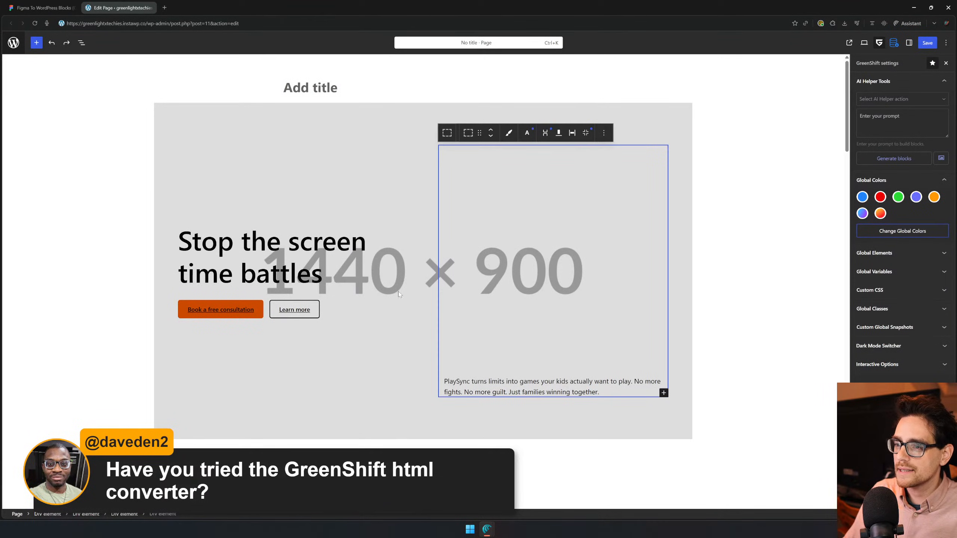
click(288, 243)
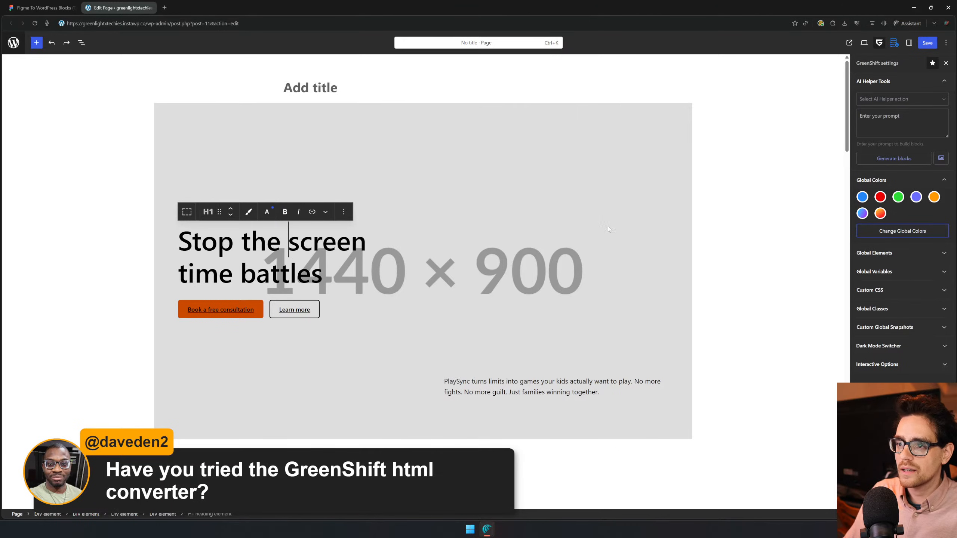
- Reopen Global Color Options, examine the global, extra color and gradient presets, and close the dialog
click(915, 232)
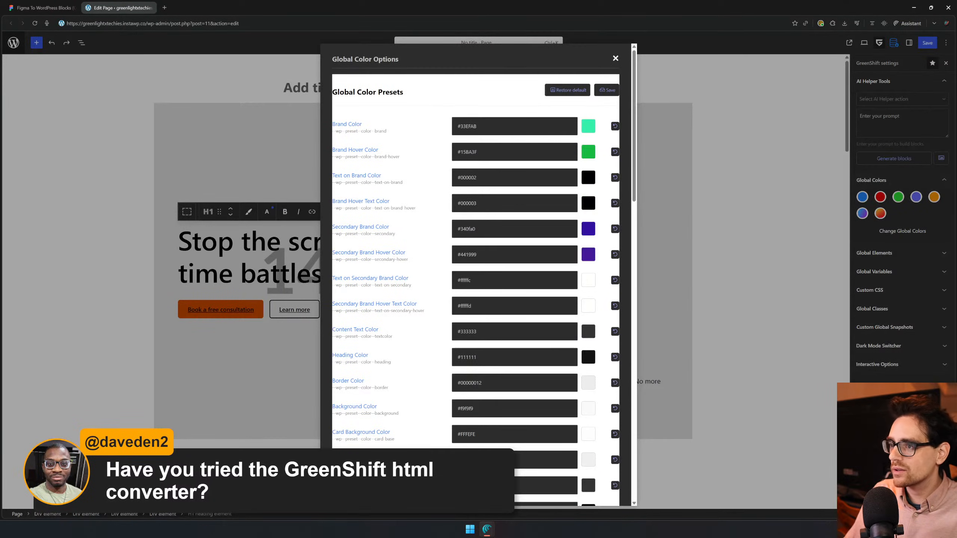
scroll(480, 238, down, 10)
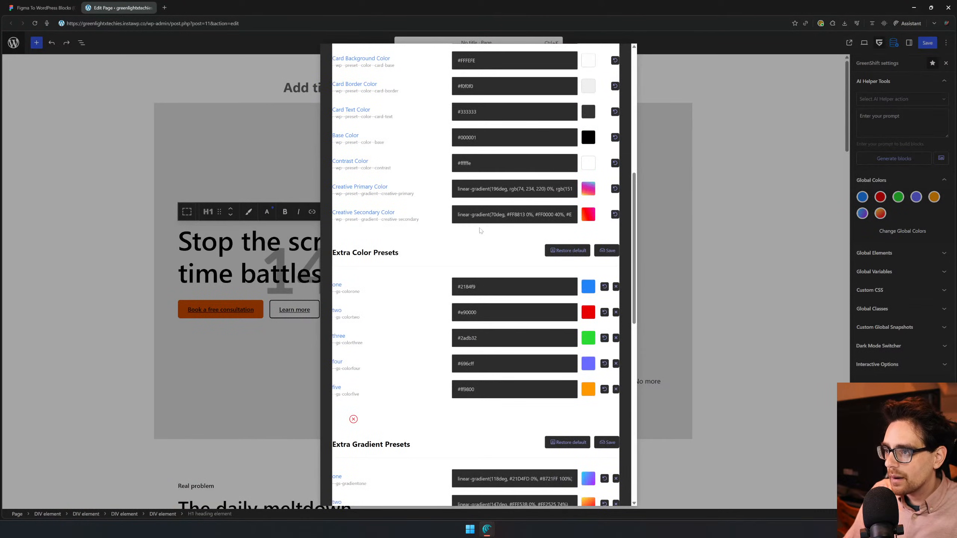
drag(169, 115, 187, 124)
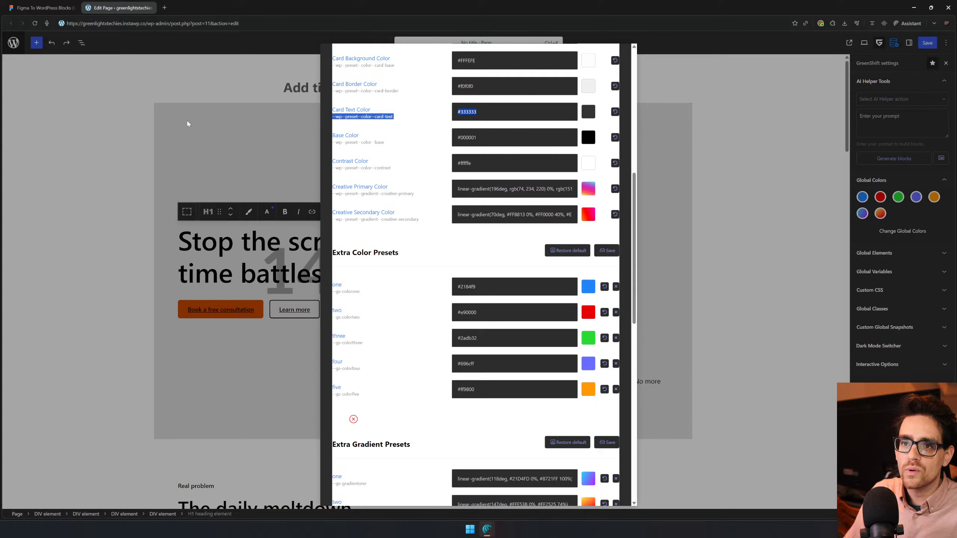
click(21, 49)
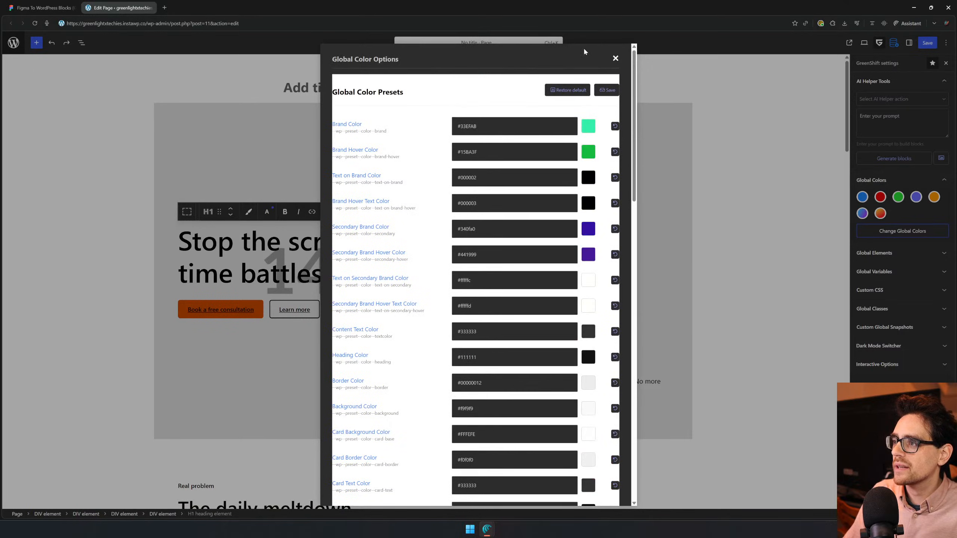
click(613, 59)
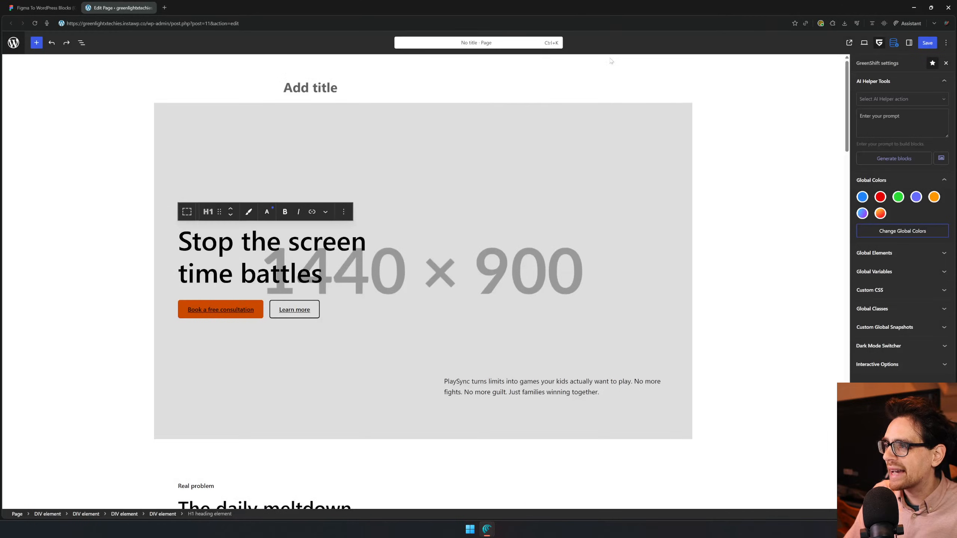
- Leave the page editor and open the GreenShift Stylebook from the WordPress dashboard's page builder
click(17, 46)
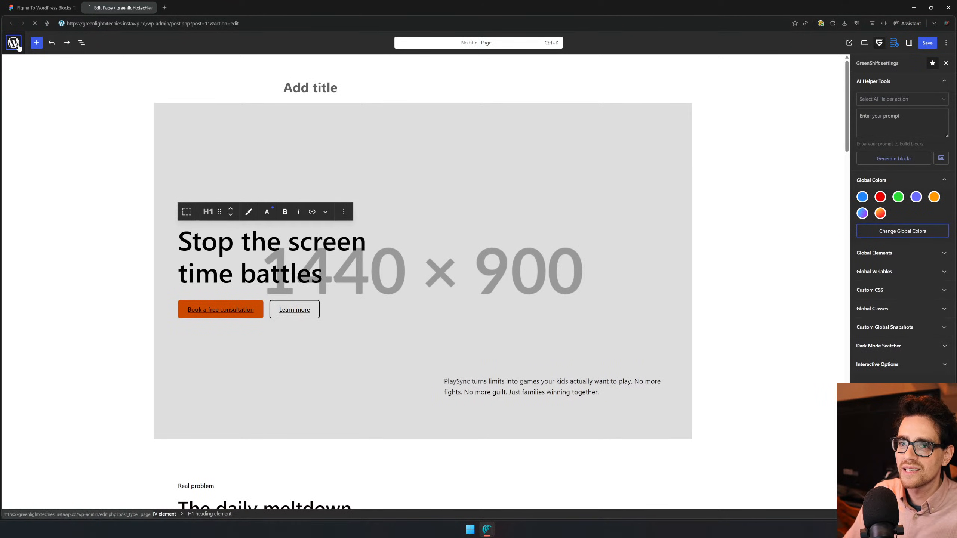
click(35, 189)
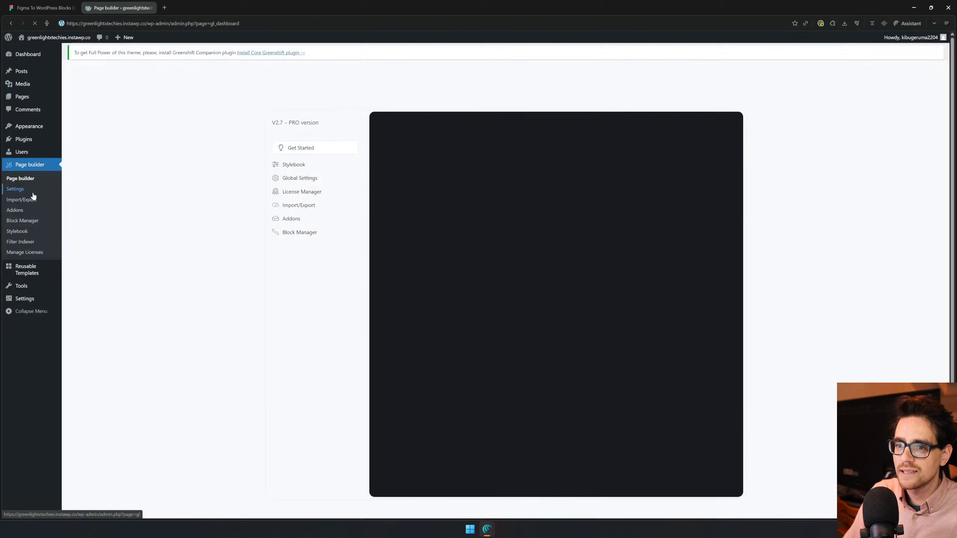
click(304, 167)
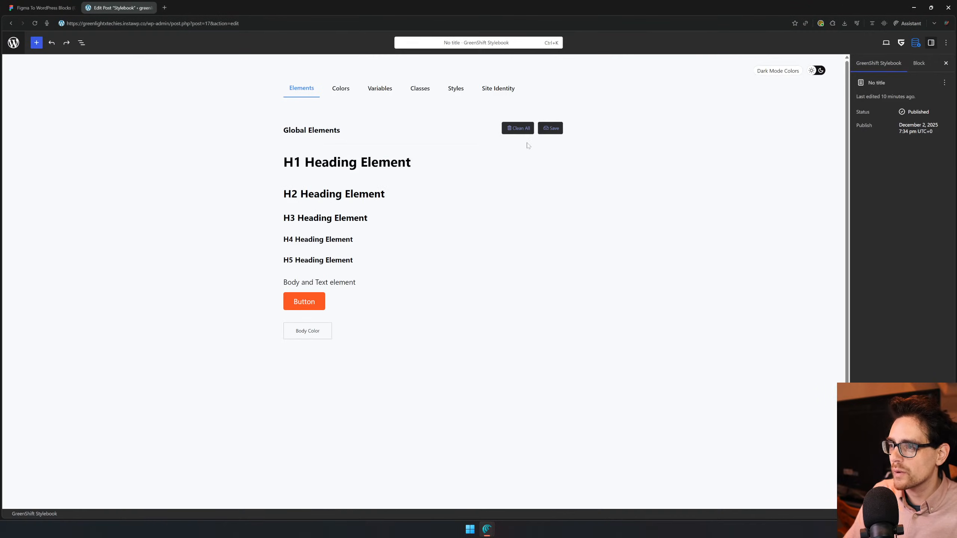
- Examine the Stylebook's global, extra, gradient and theme color presets
click(341, 88)
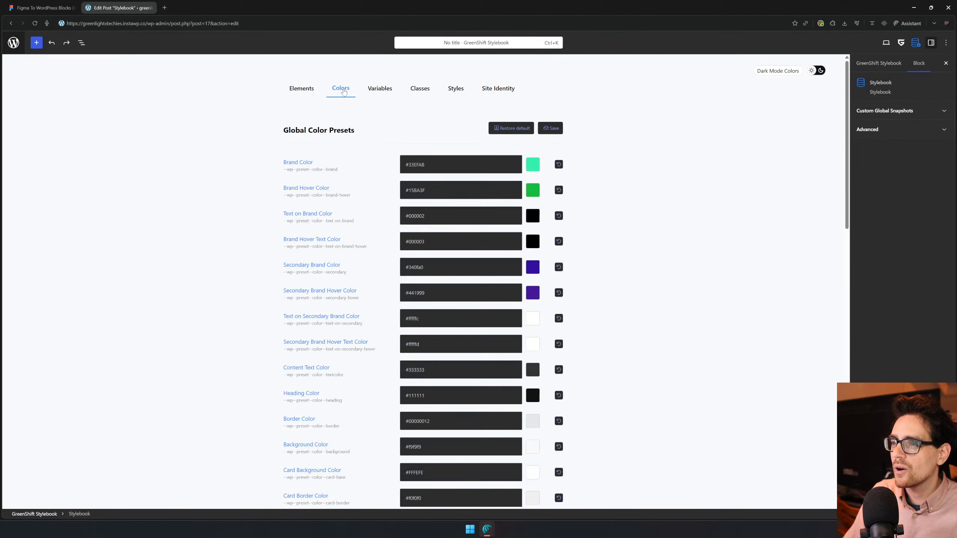
scroll(572, 236, down, 9)
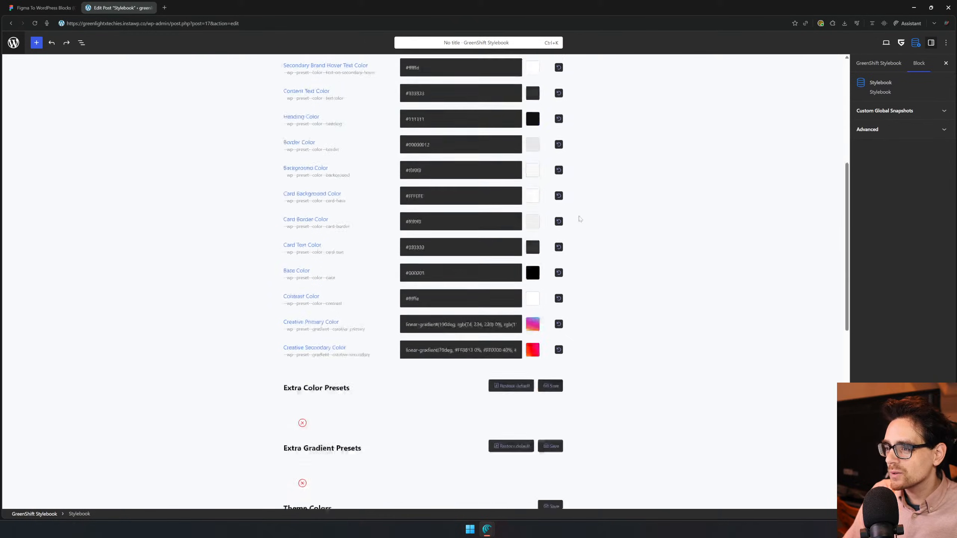
scroll(571, 241, down, 5)
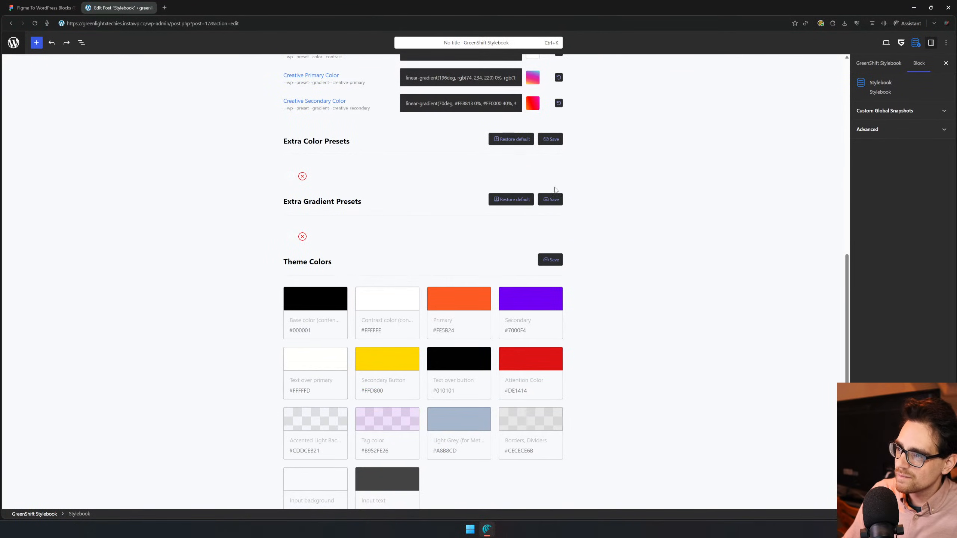
scroll(603, 226, down, 6)
scroll(602, 257, up, 20)
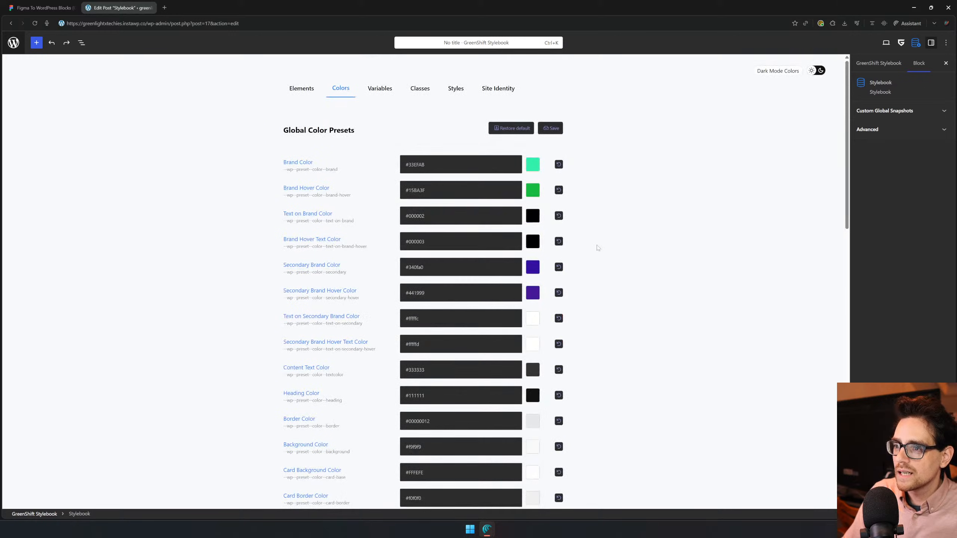
- Examine the Stylebook's global variables and the list of selectable preset variables
click(389, 87)
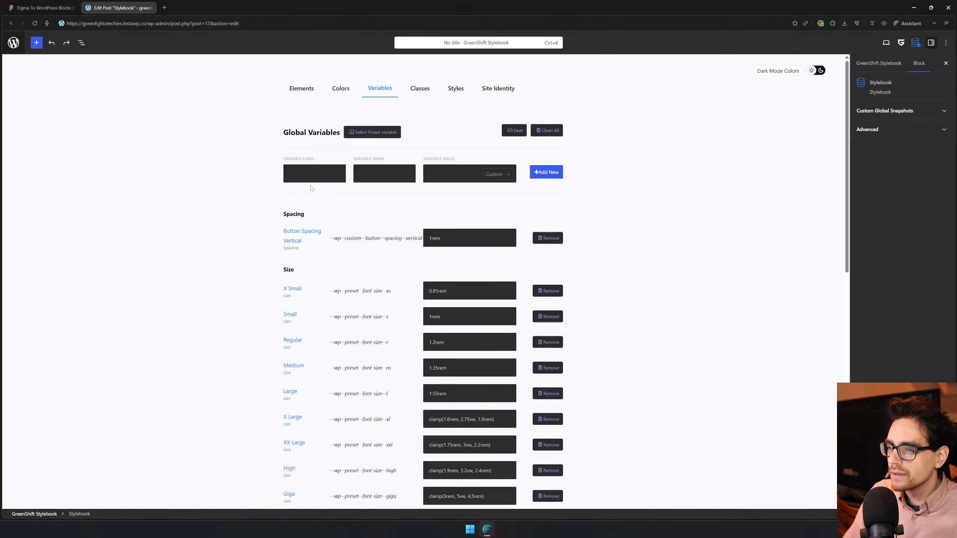
click(373, 132)
scroll(359, 245, down, 3)
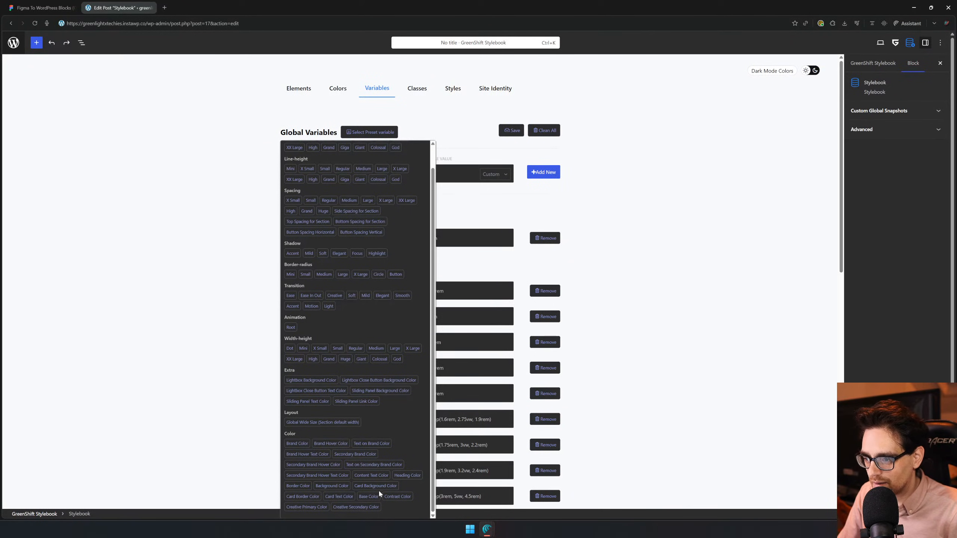
click(156, 313)
click(391, 132)
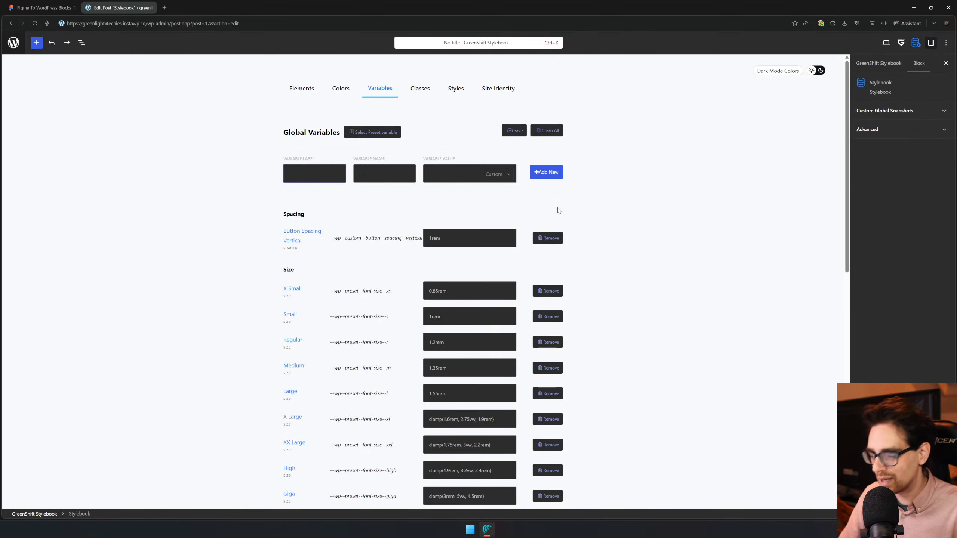
- Fill in a new global variable with the label "white" and the variable name "white"
text(white)
key(ctrl+a)
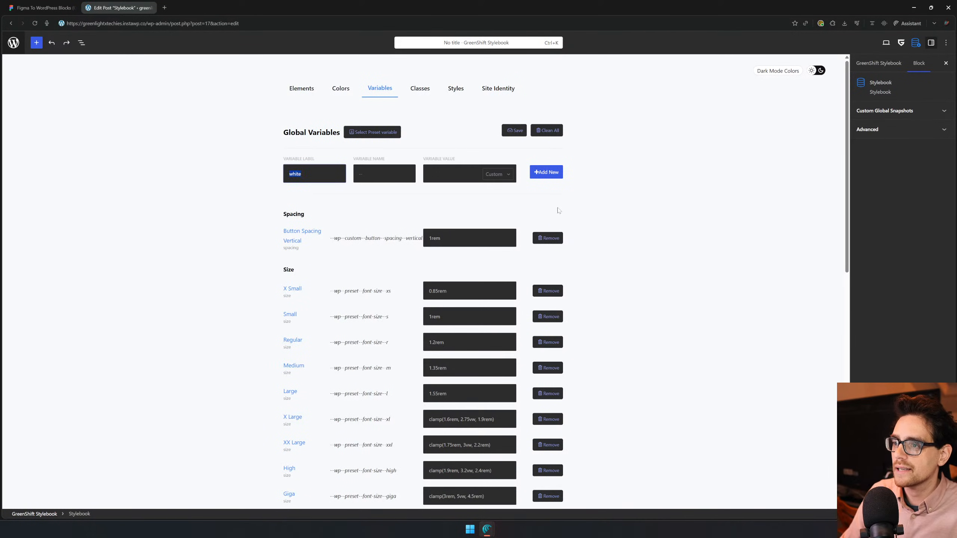
key(Tab)
text(wjote)
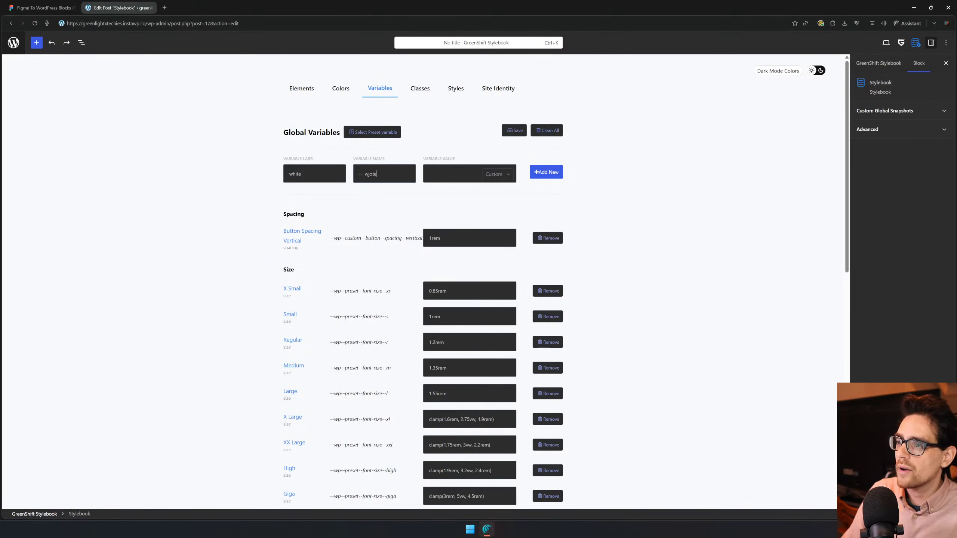
key(BackSpace)
key(BackSpace)
key(BackSpace)
text(hite)
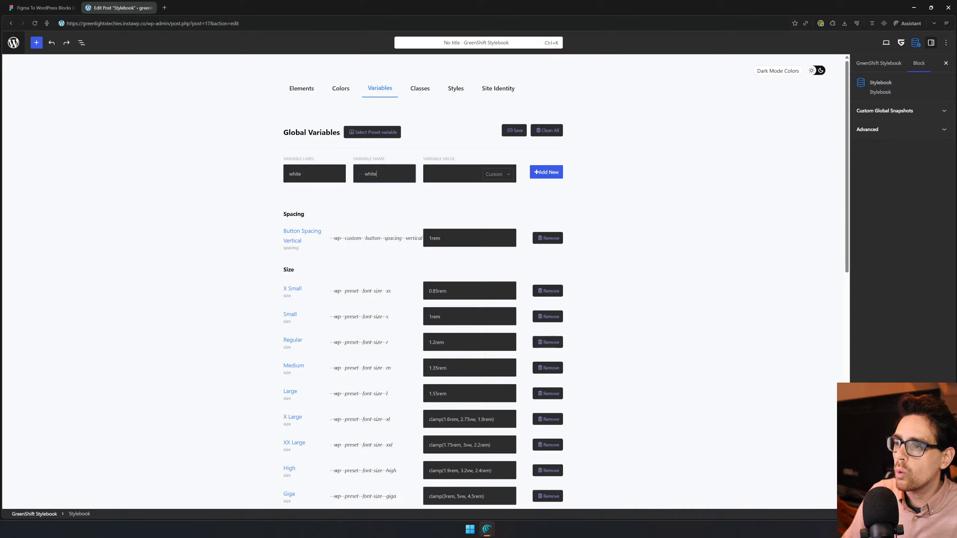
- Give the new variable the value #fff and the Color type, add it, and save the global variables
click(468, 179)
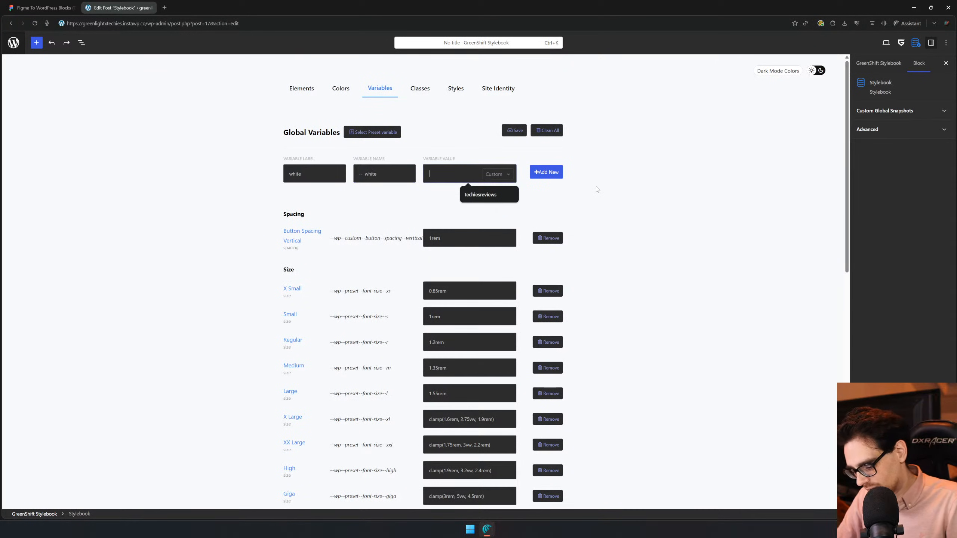
text(#$)
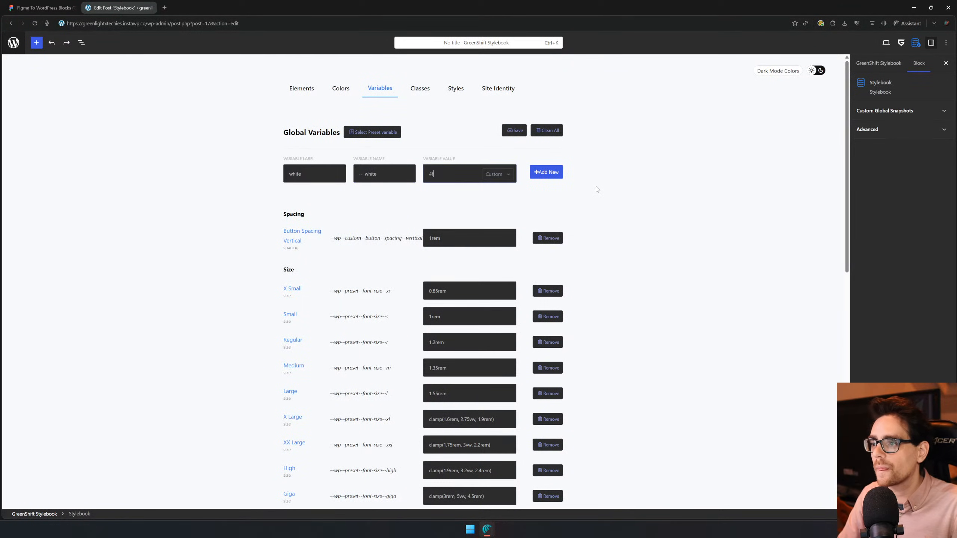
click(509, 178)
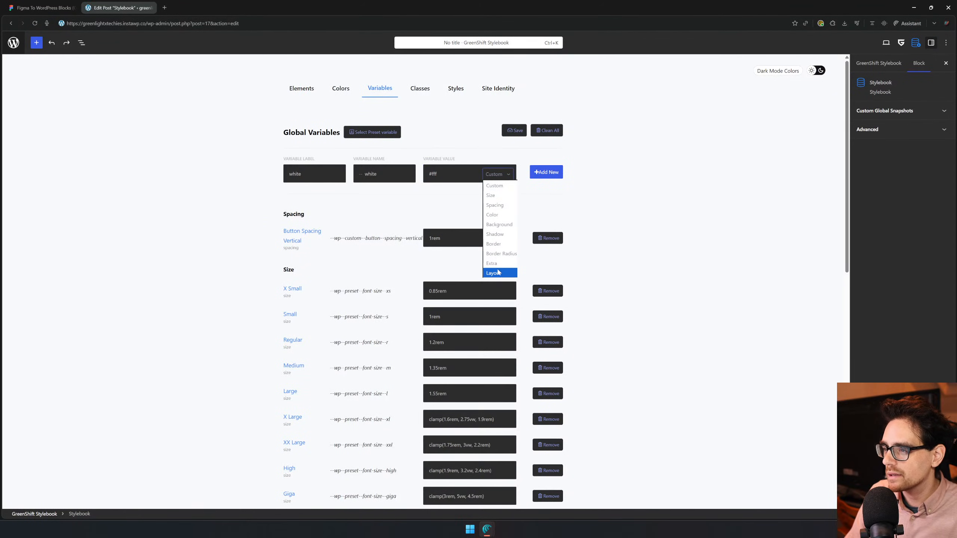
click(507, 219)
click(546, 173)
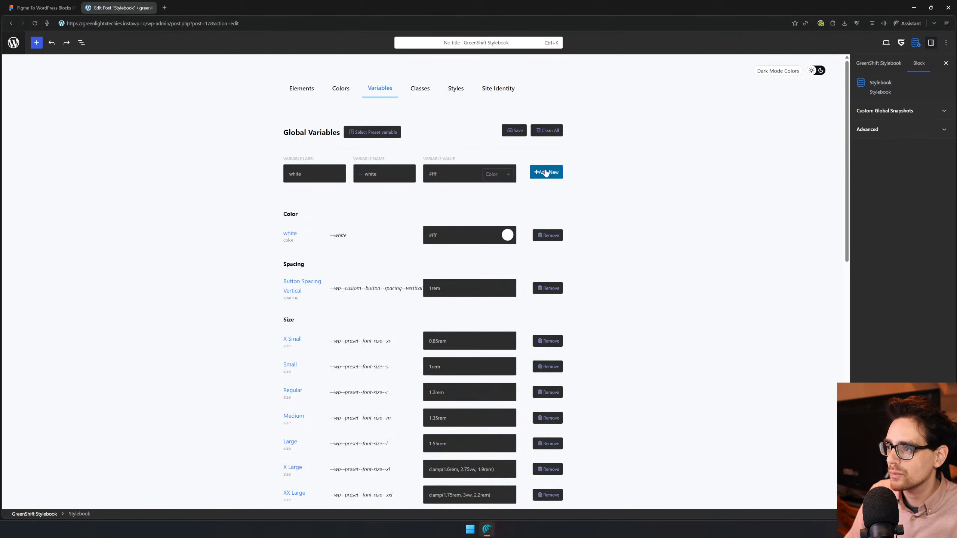
click(518, 134)
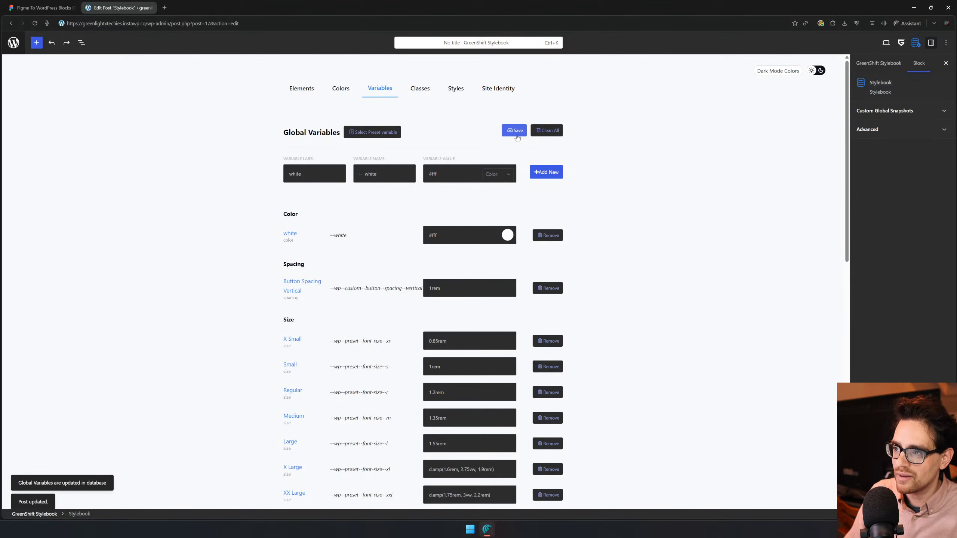
- Review the Stylebook's global color presets, styles and global elements
click(341, 88)
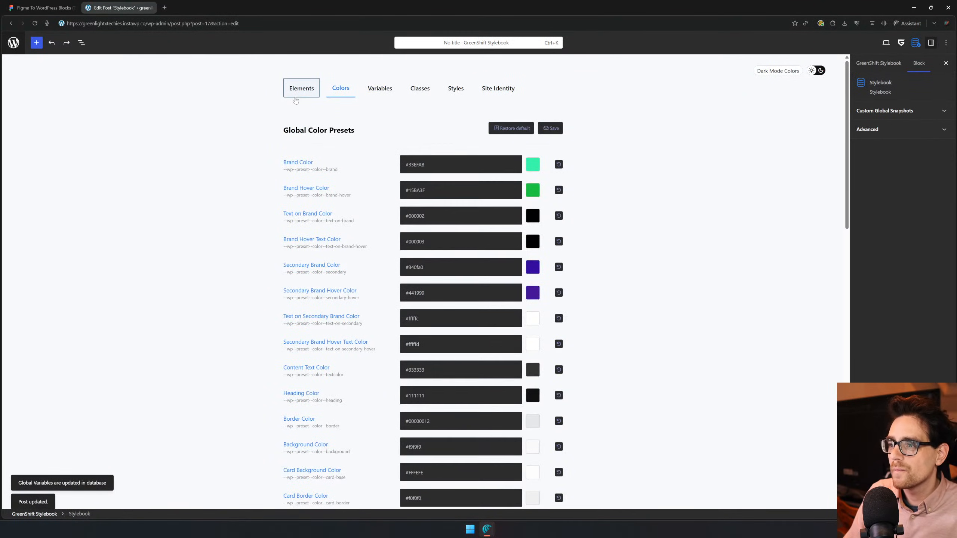
click(295, 99)
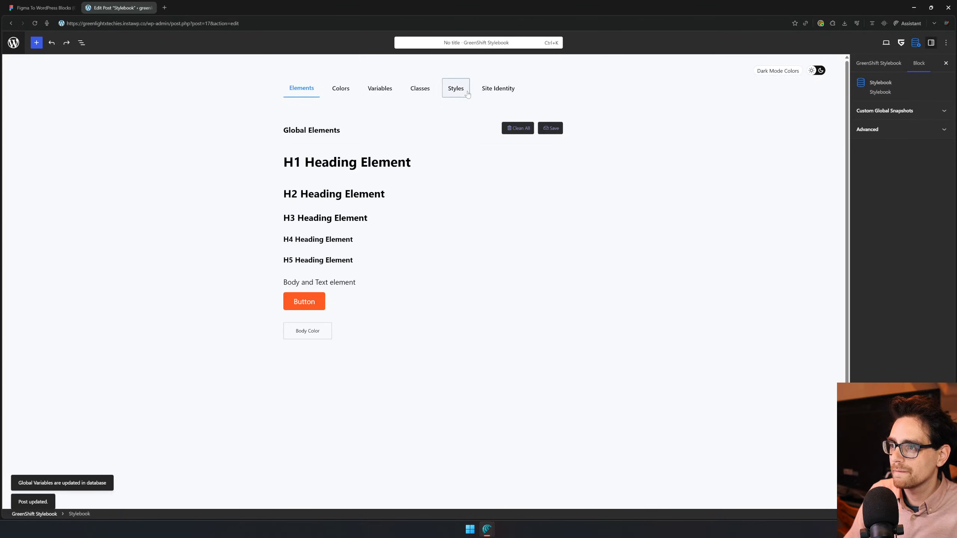
click(455, 88)
click(300, 83)
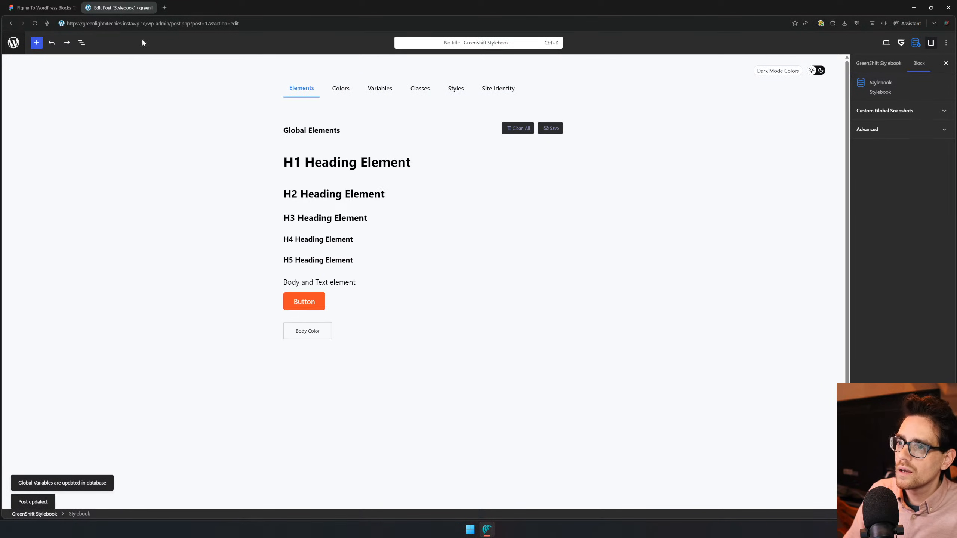
- Leave the Stylebook and open the published untitled page for editing from the WordPress pages list
click(15, 43)
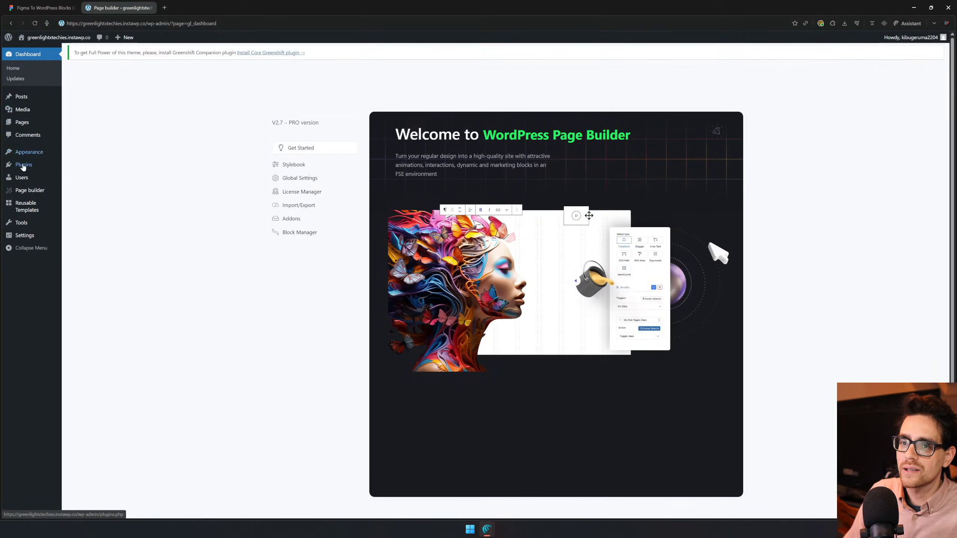
click(34, 122)
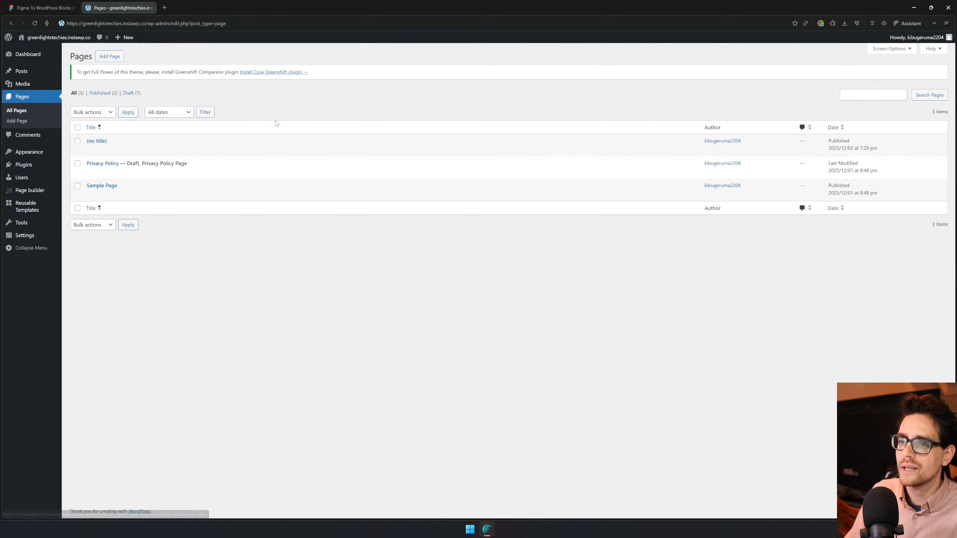
key(ctrl+l)
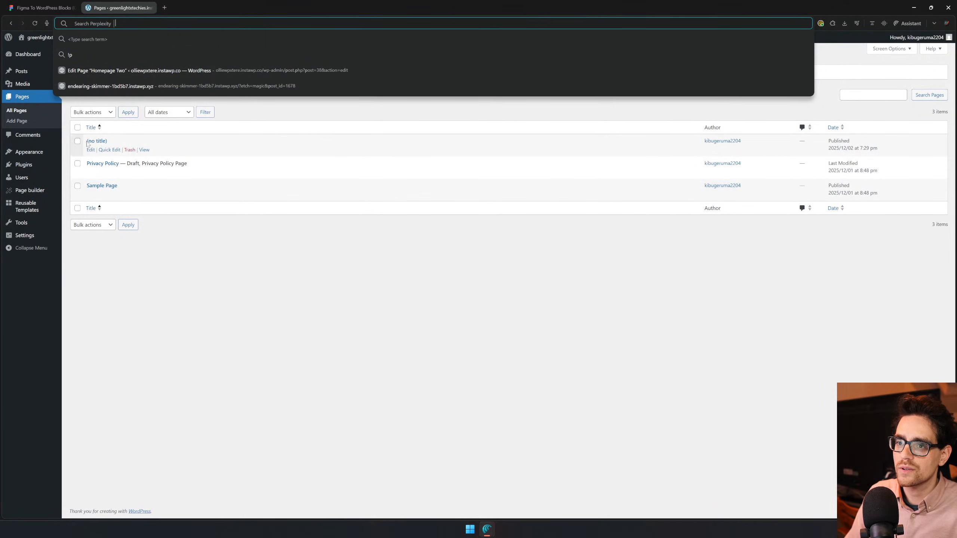
click(91, 150)
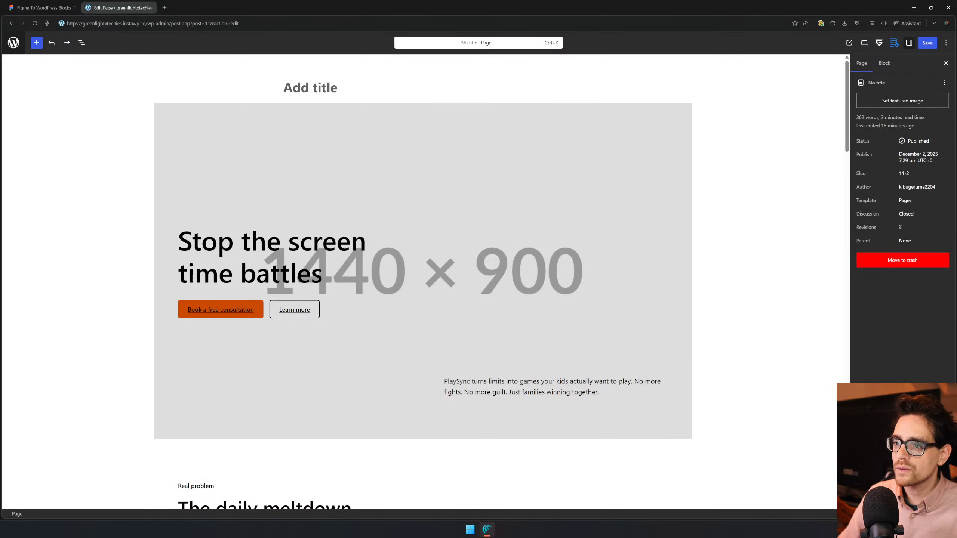
- Set the text color of the "Stop the screen time battles" heading to the theme palette's white, FFFFFE
click(300, 241)
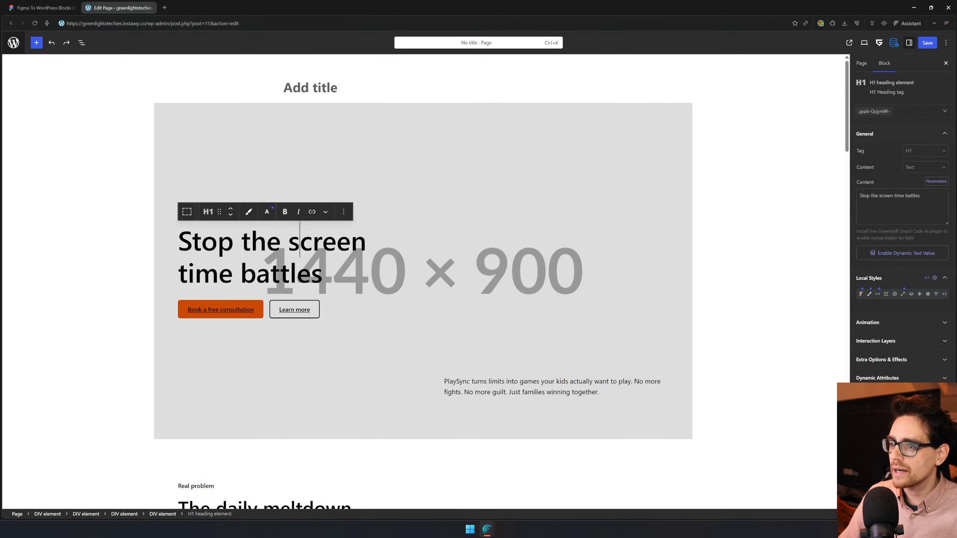
click(870, 294)
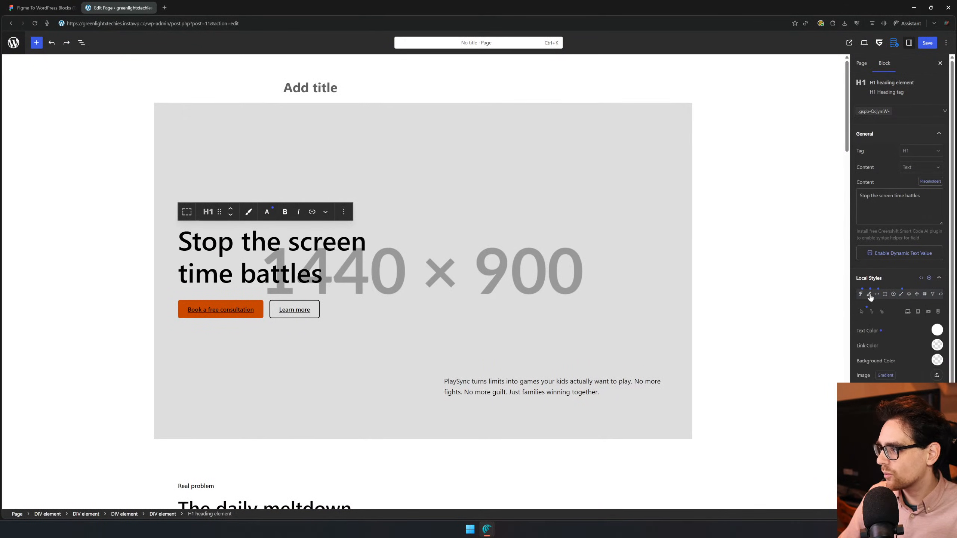
click(938, 330)
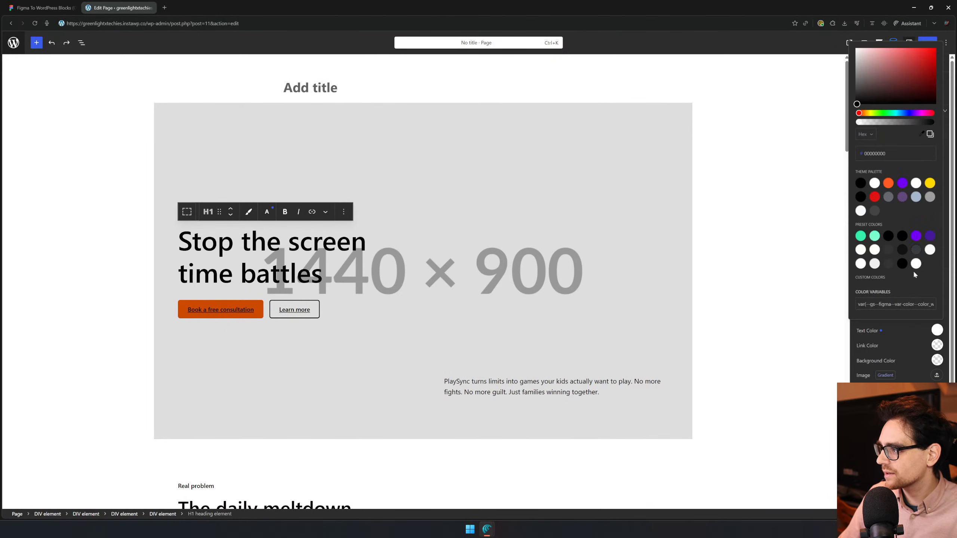
click(875, 183)
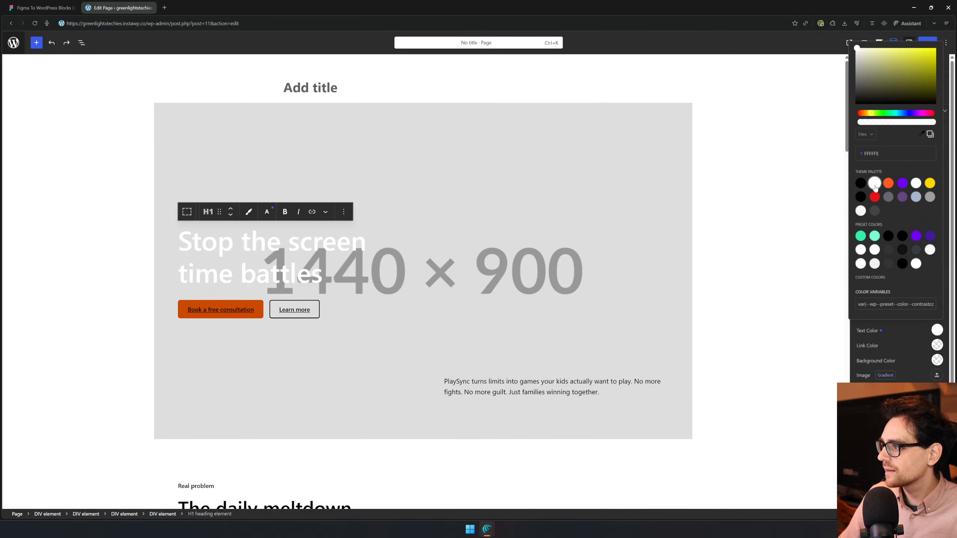
- Set the text color of the "Book a free consultation" button to the theme palette's white, FFFFFE
click(224, 307)
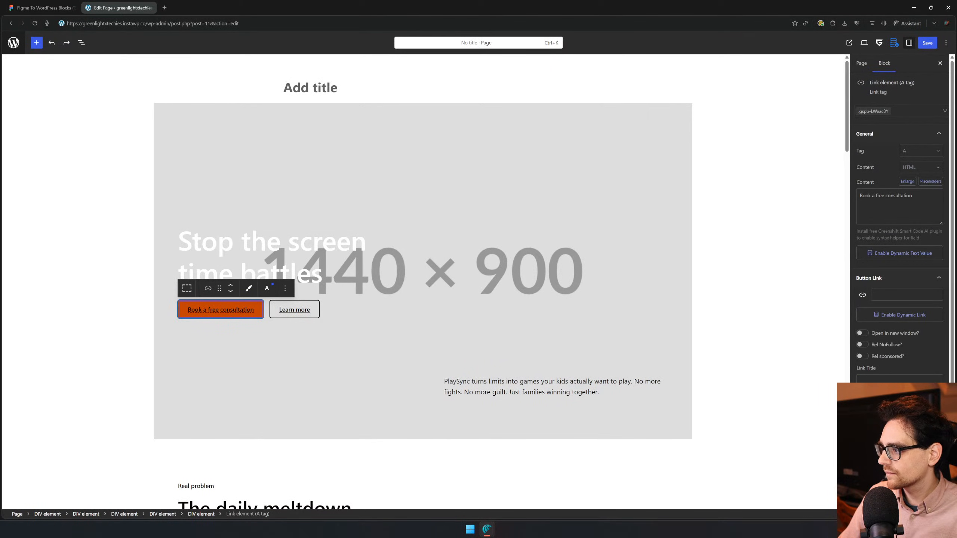
scroll(904, 219, down, 3)
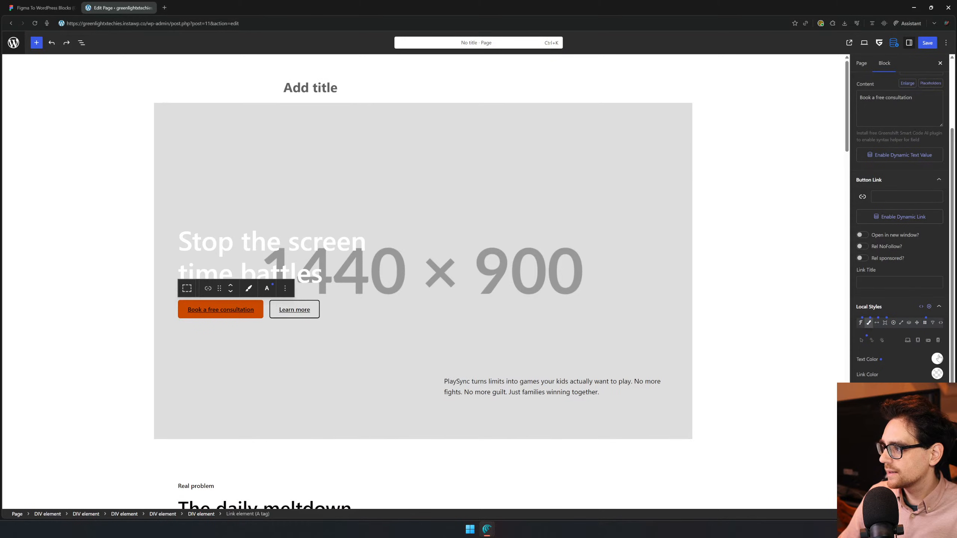
click(937, 359)
click(875, 211)
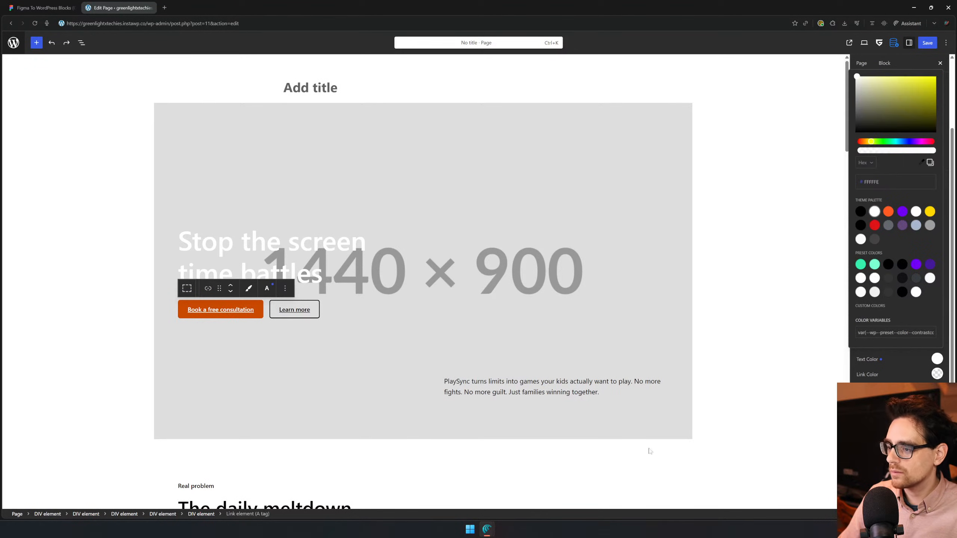
- Set the text color of the hero's "PlaySync turns limits into games" paragraph to the theme palette's white, FFFFFE
click(288, 306)
click(614, 396)
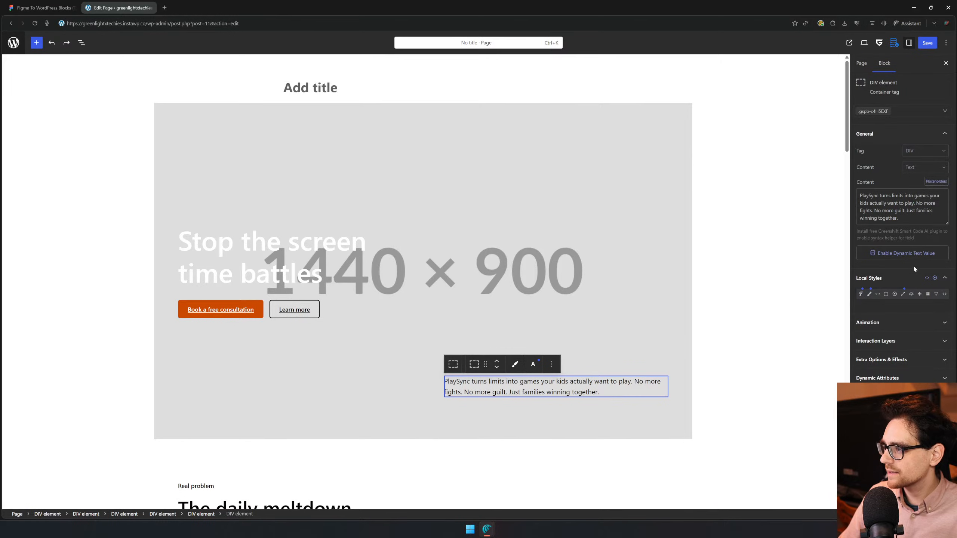
click(870, 294)
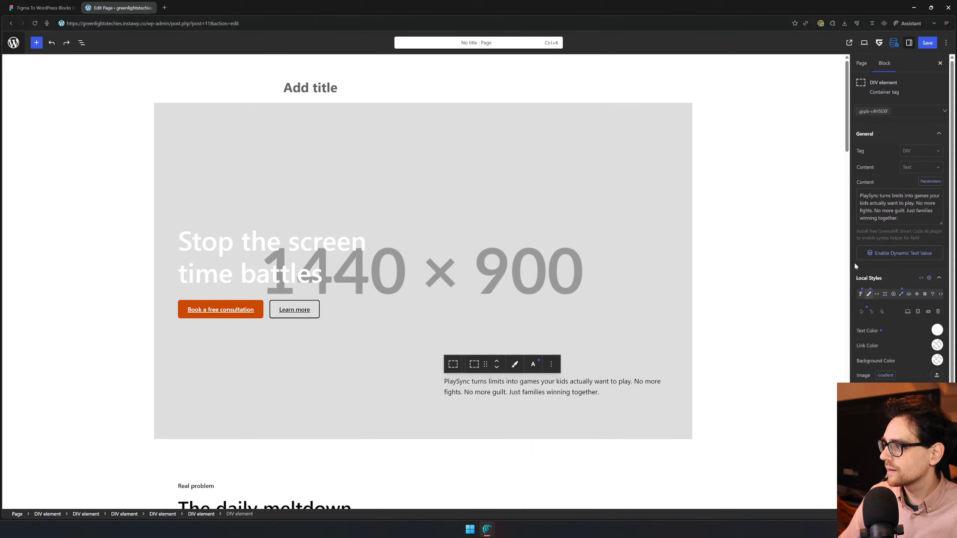
click(937, 331)
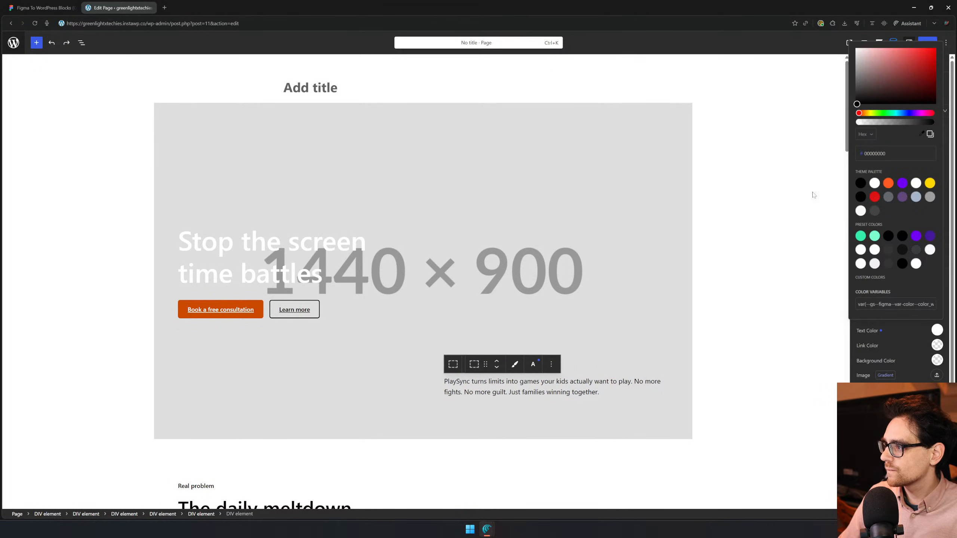
click(874, 183)
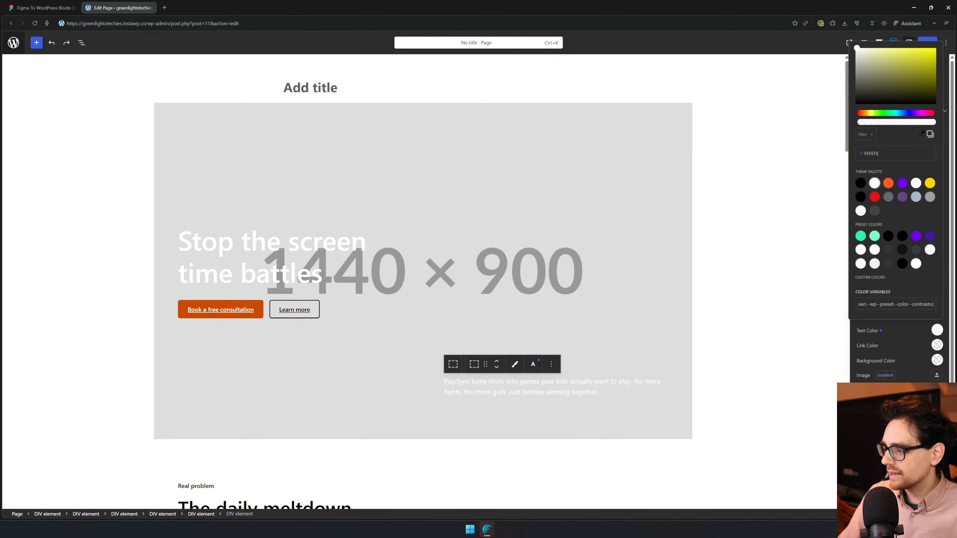
- Switch to the PlaySync design in Figma and open the Figma To WordPress Blocks settings for connecting a WordPress site
drag(618, 537, 522, 94)
double_click(522, 94)
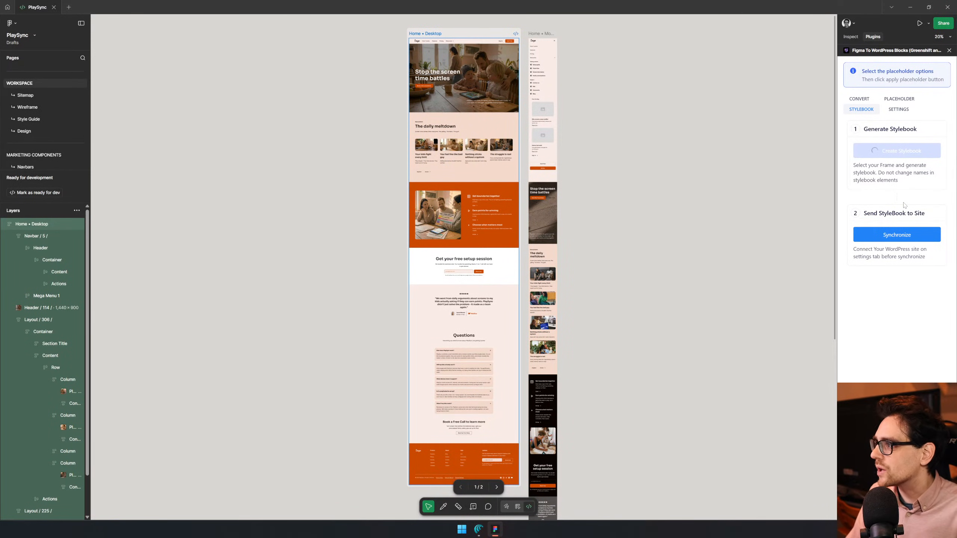
click(901, 108)
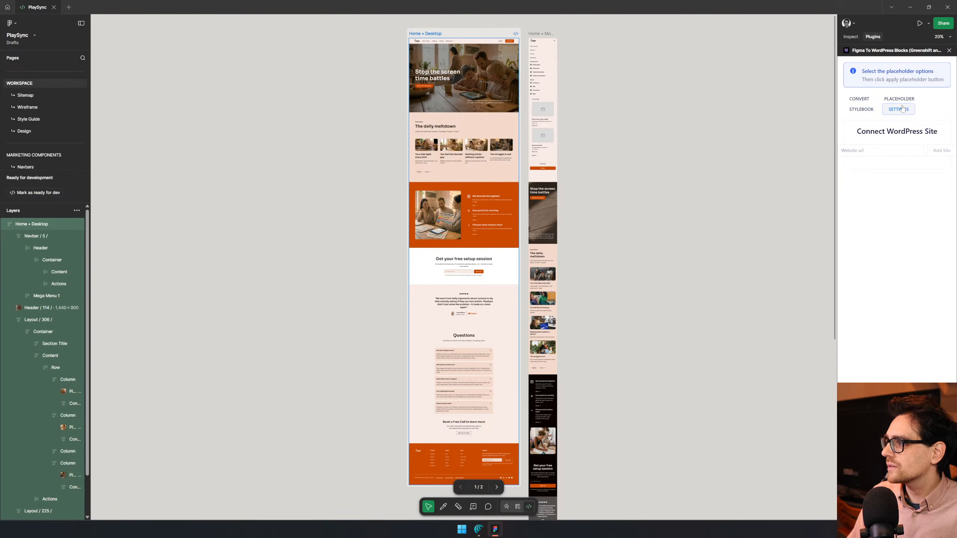
click(901, 99)
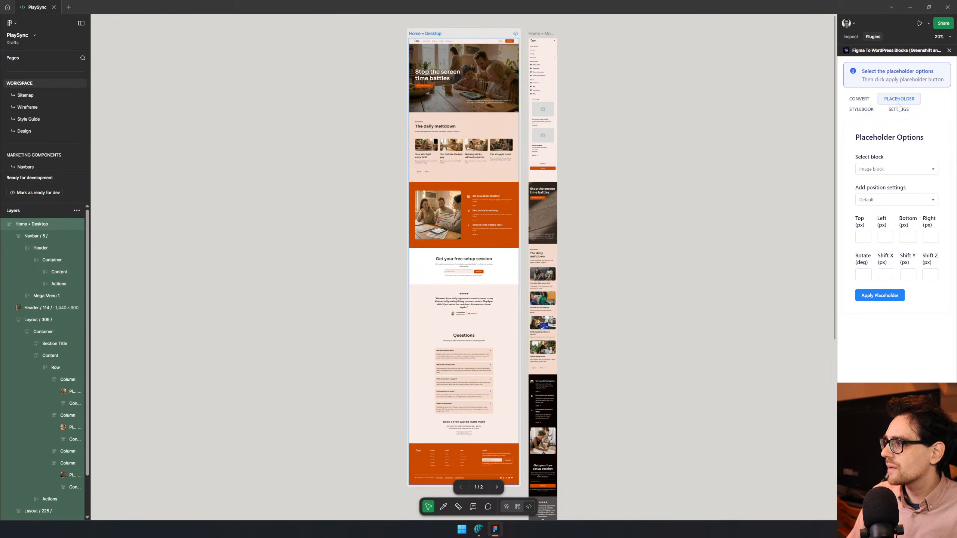
click(899, 110)
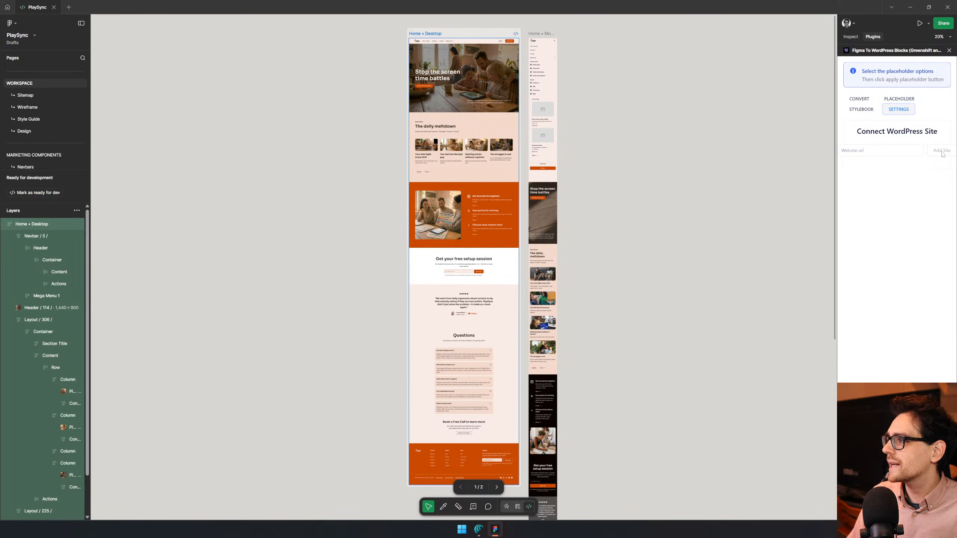
- Copy the WordPress site's URL into the Figma To WordPress Blocks connection settings and add the site to request authorization
drag(529, 9, 292, 431)
click(146, 24)
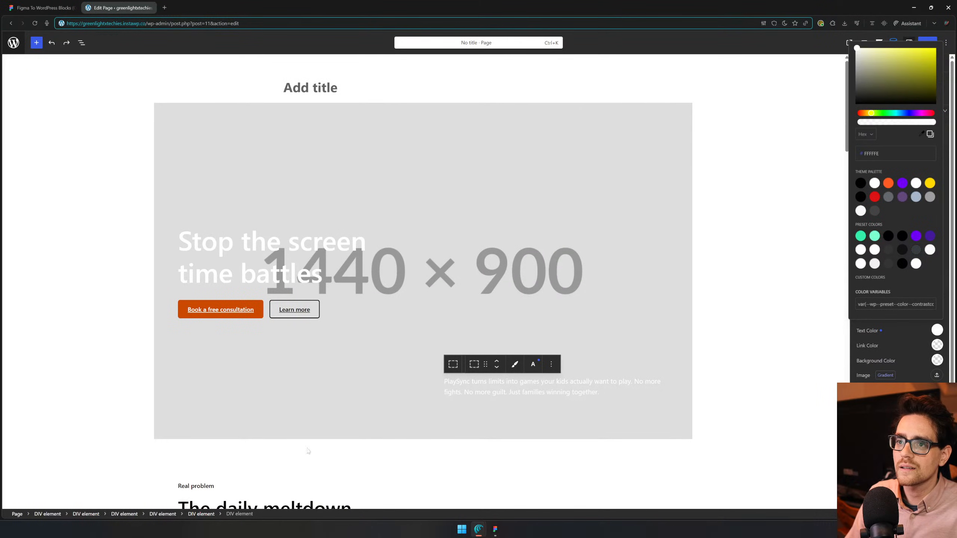
key(alt+Tab)
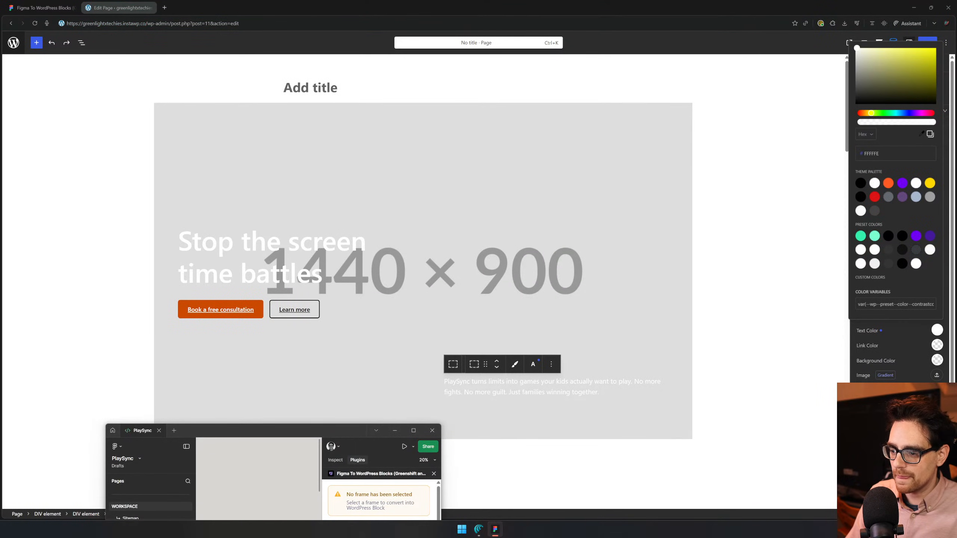
click(370, 423)
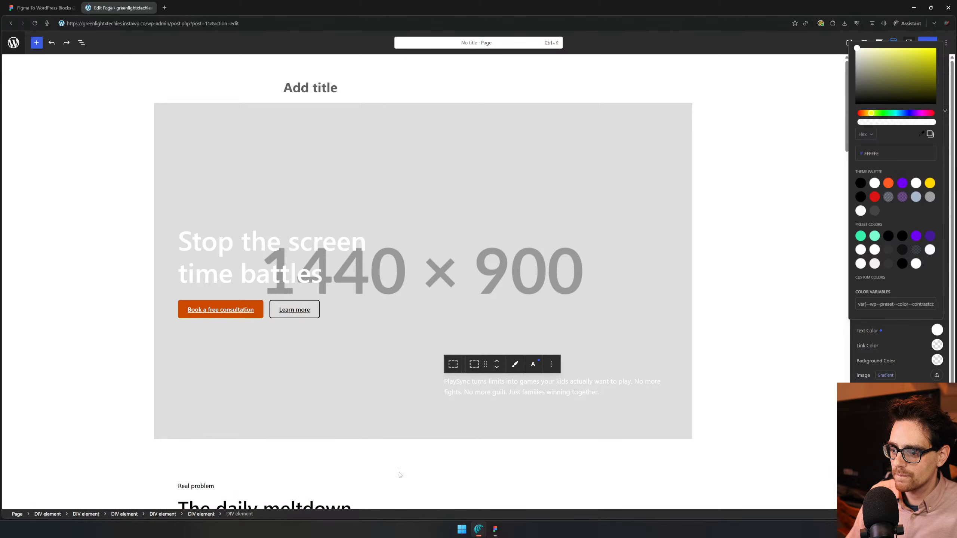
key(alt+Tab)
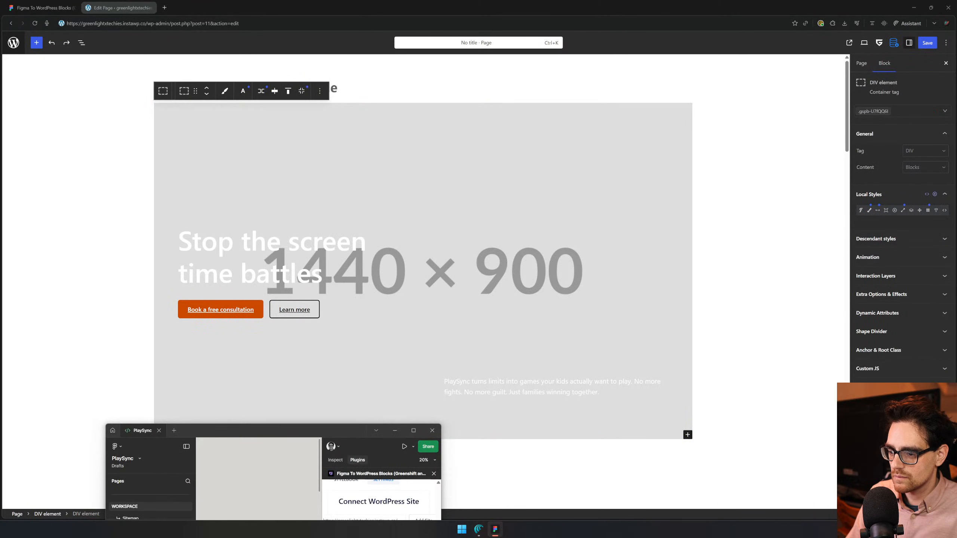
drag(349, 431, 366, 537)
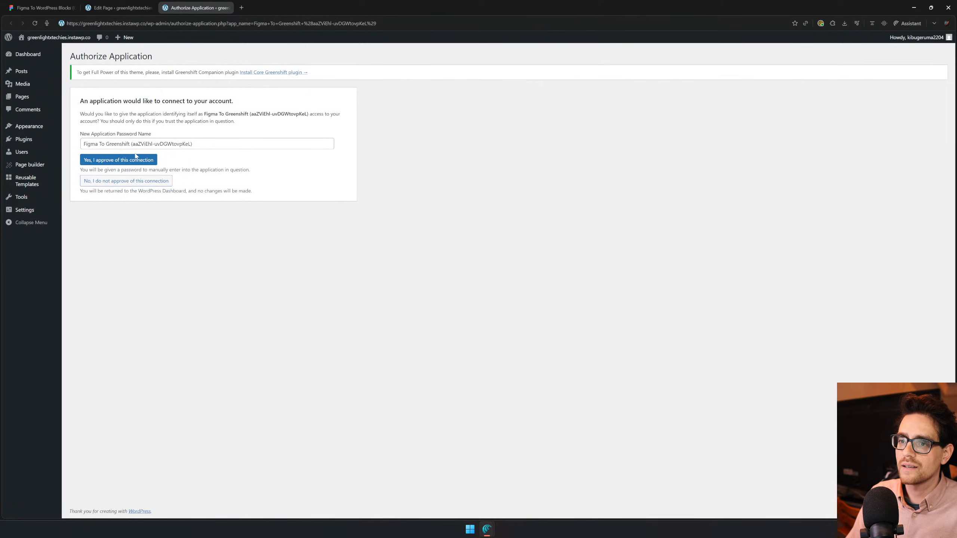
- Approve the Figma To Greenshift connection, select the generated application password, and close the authorization page's browser tab
click(137, 160)
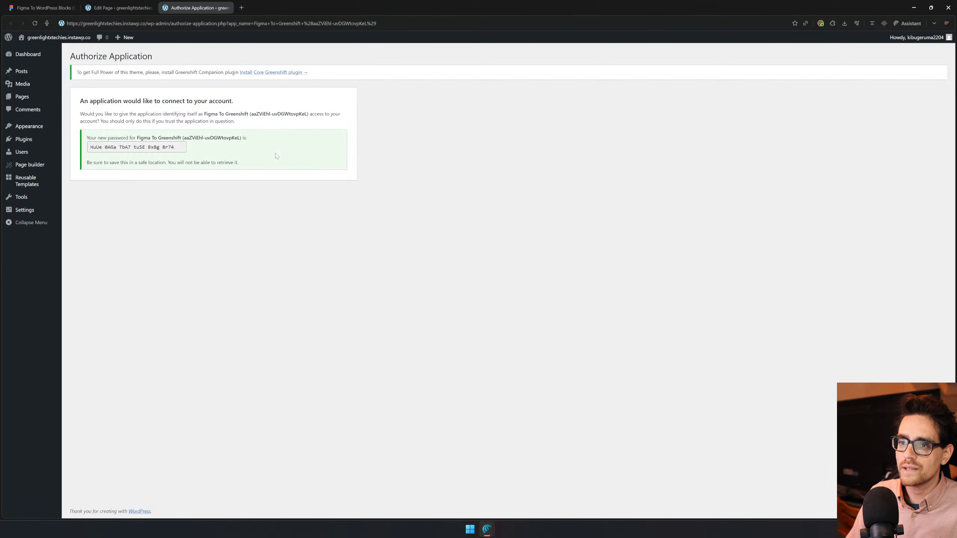
click(151, 147)
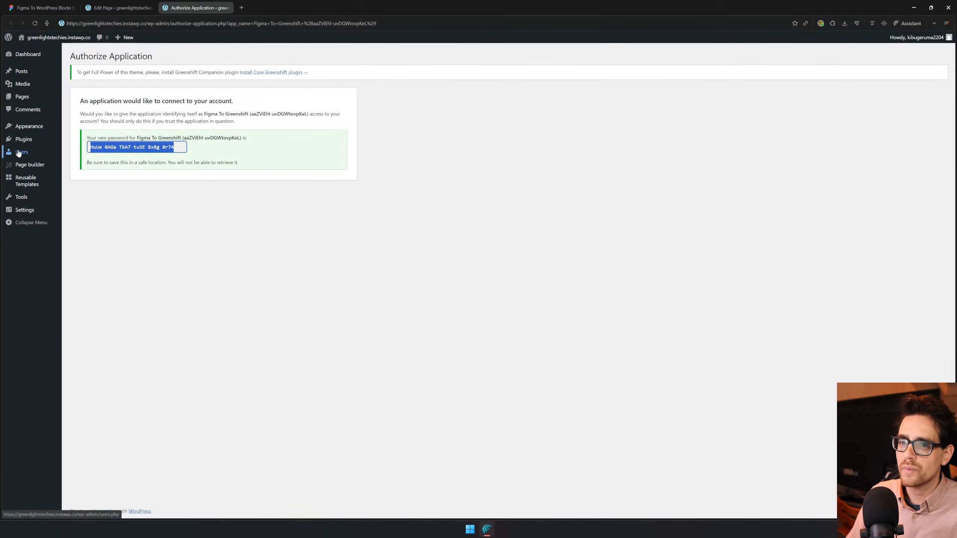
click(30, 164)
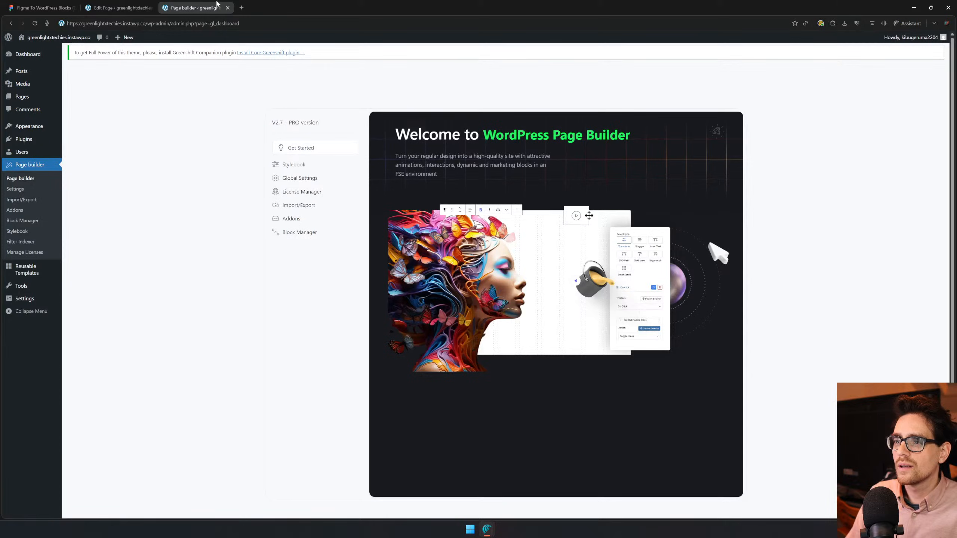
click(229, 8)
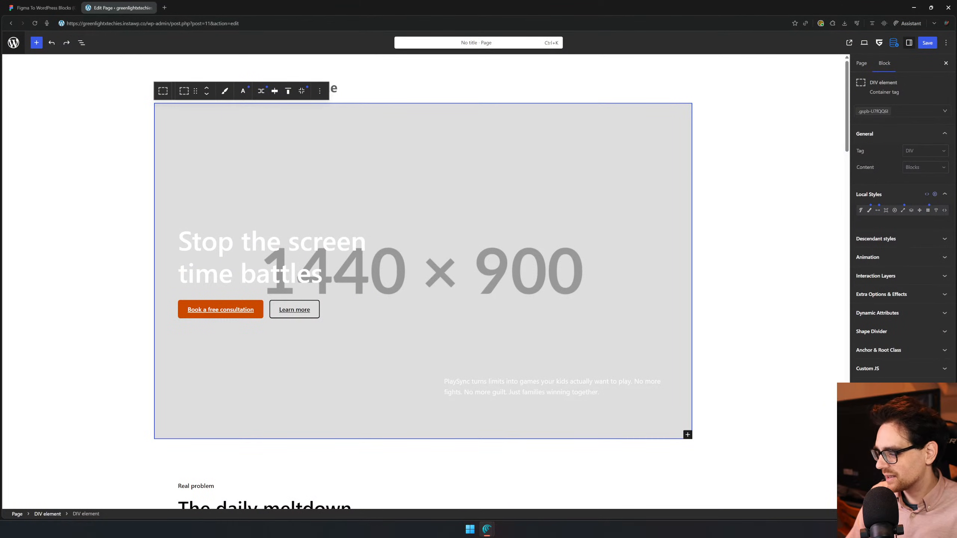
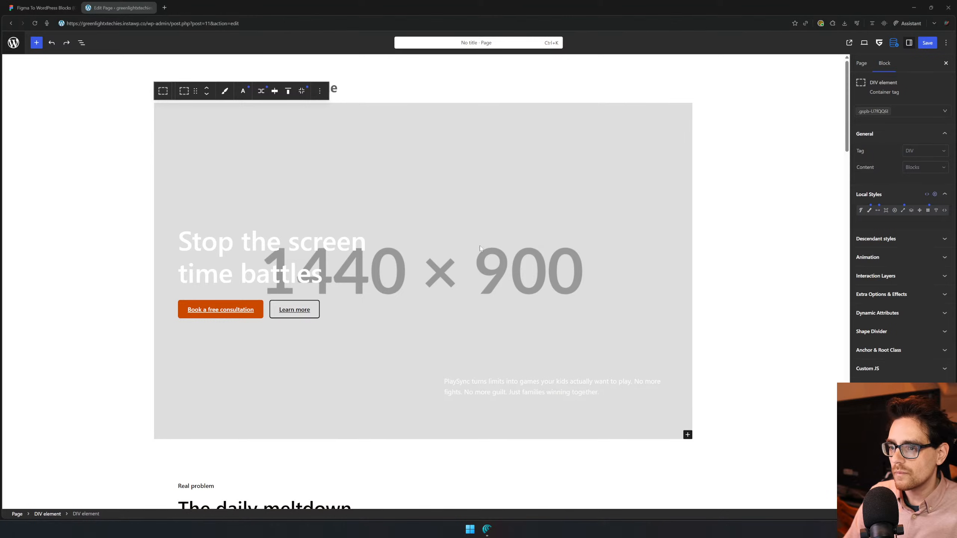
click(296, 314)
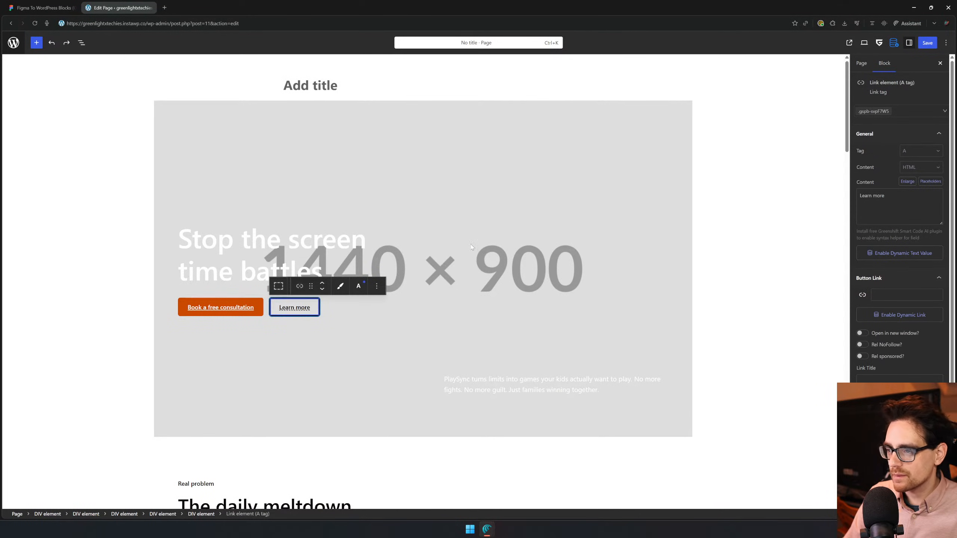
scroll(480, 208, down, 1)
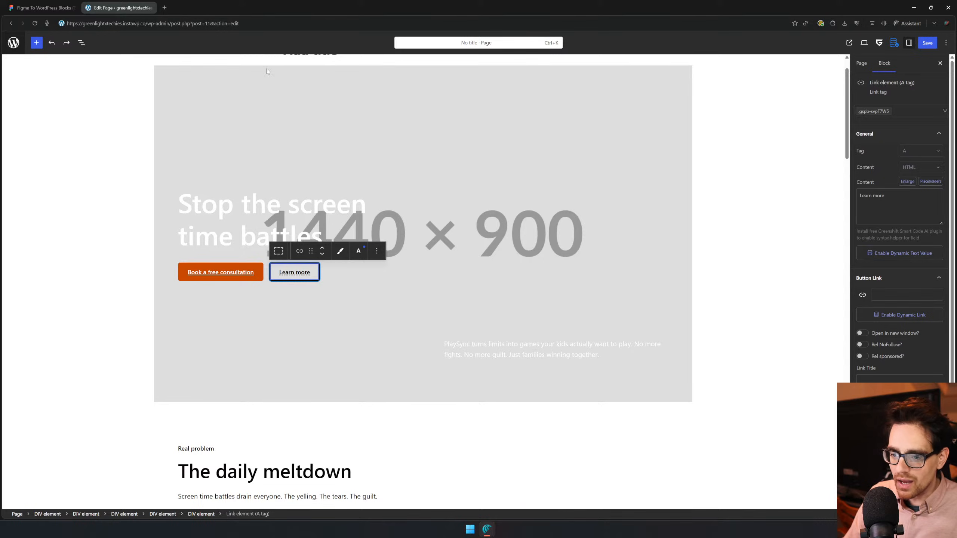
- Open figma.com in a new browser tab and load the PlaySync design file from the recent files
click(165, 8)
click(40, 7)
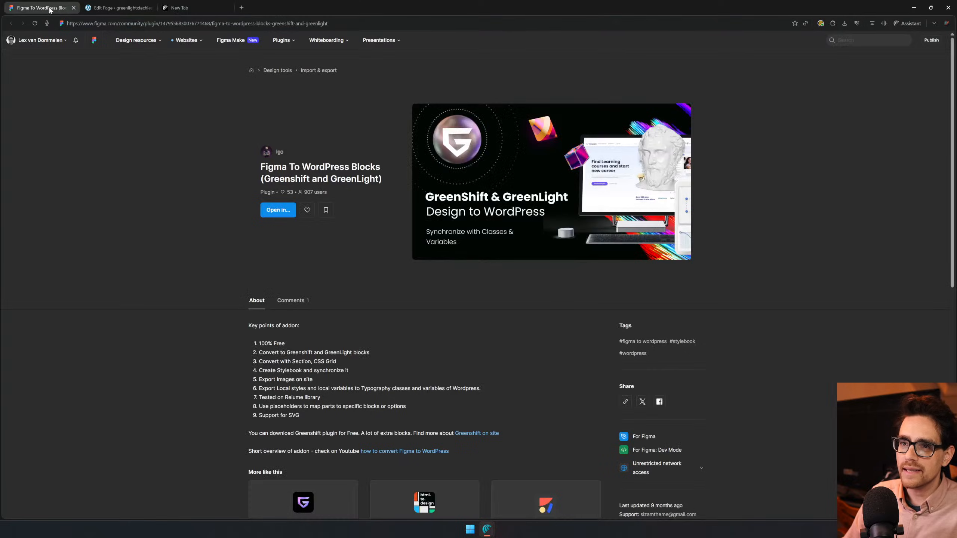
click(185, 5)
text(figma.com)
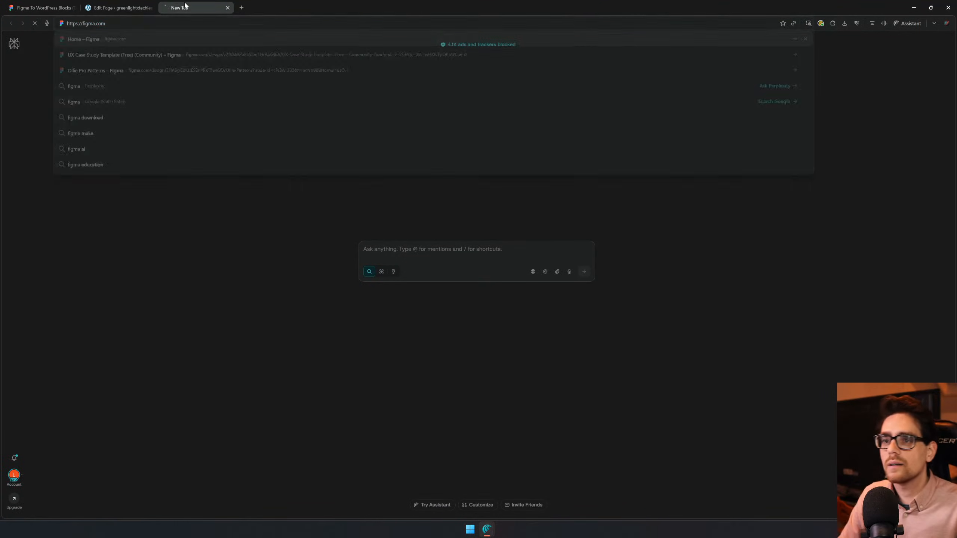
key(Return)
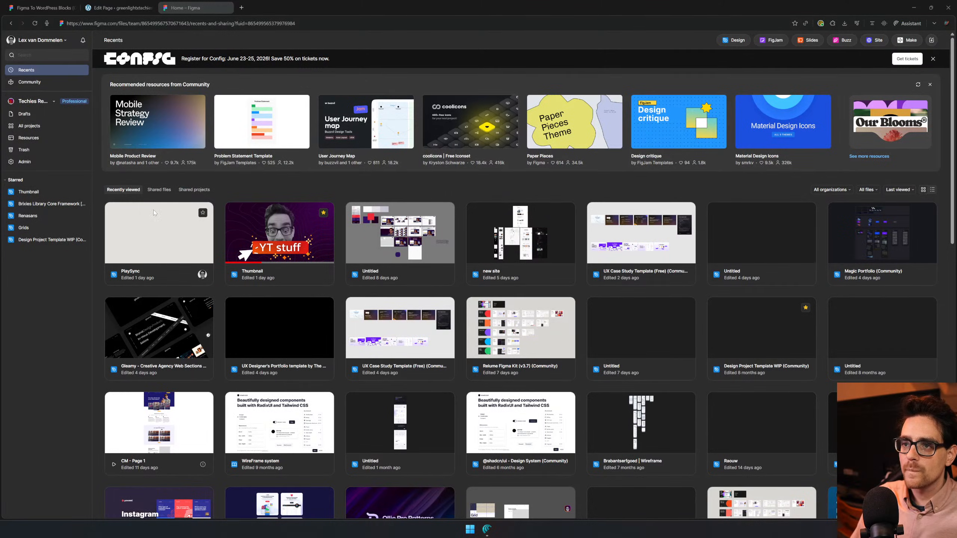
click(169, 219)
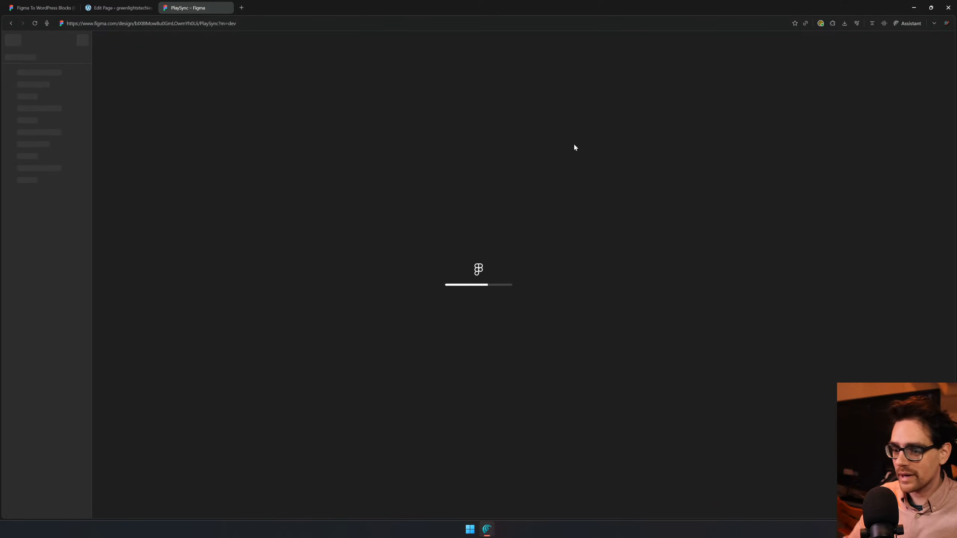
- Compare the images in the page's "The daily meltdown" section in WordPress with the same section of the PlaySync Figma design
click(139, 5)
scroll(295, 230, down, 4)
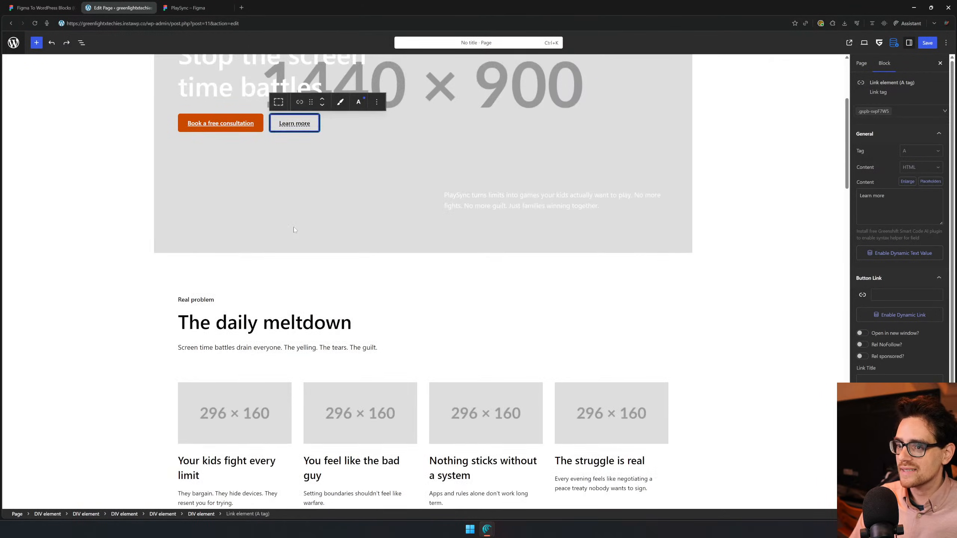
scroll(294, 230, up, 5)
scroll(467, 288, down, 10)
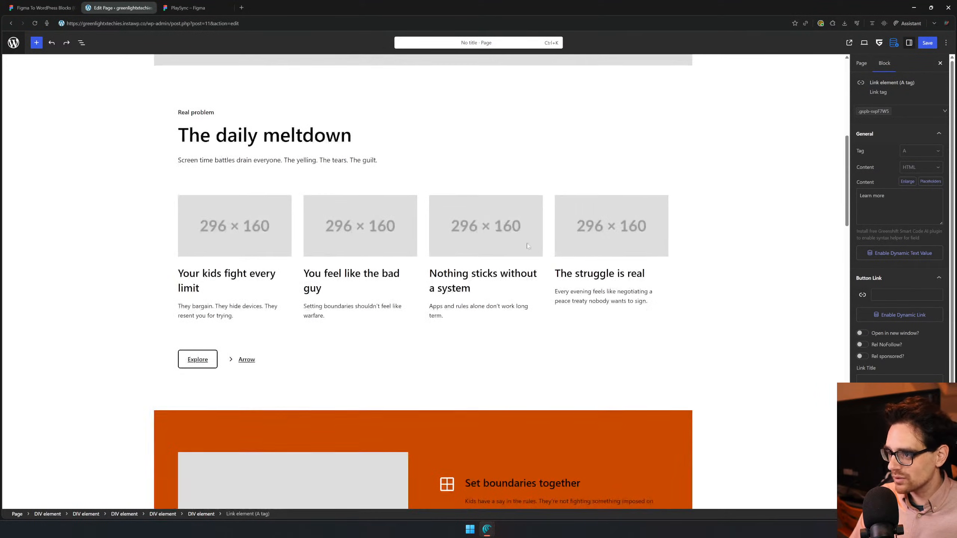
click(260, 224)
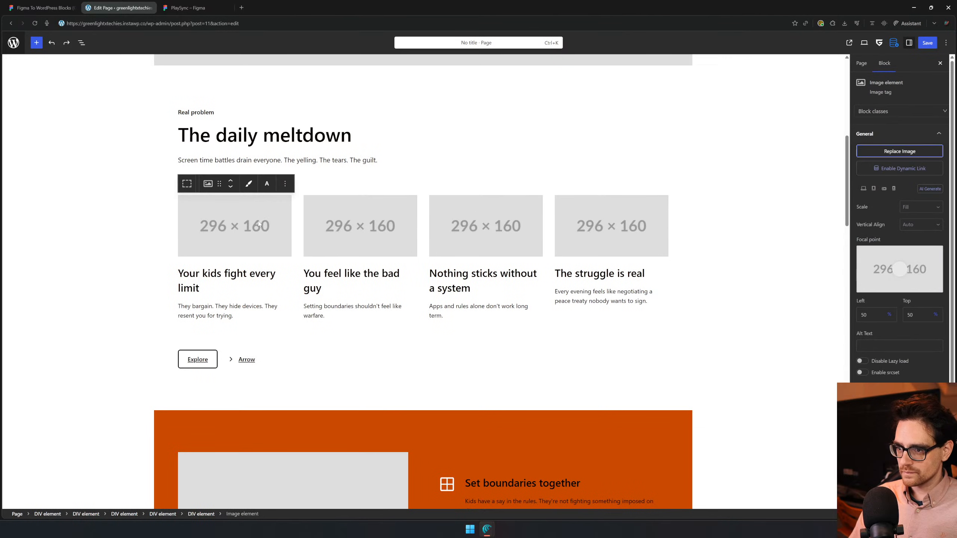
click(360, 227)
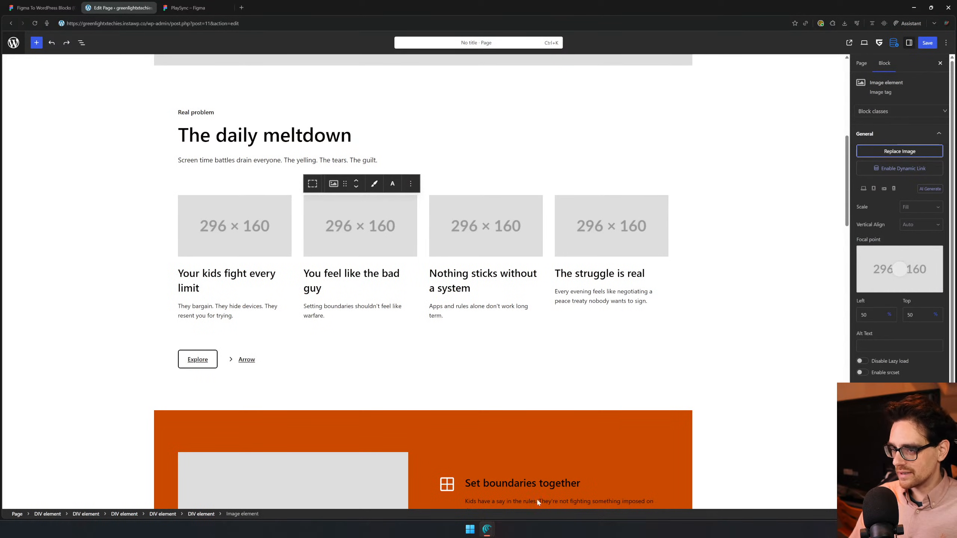
click(198, 6)
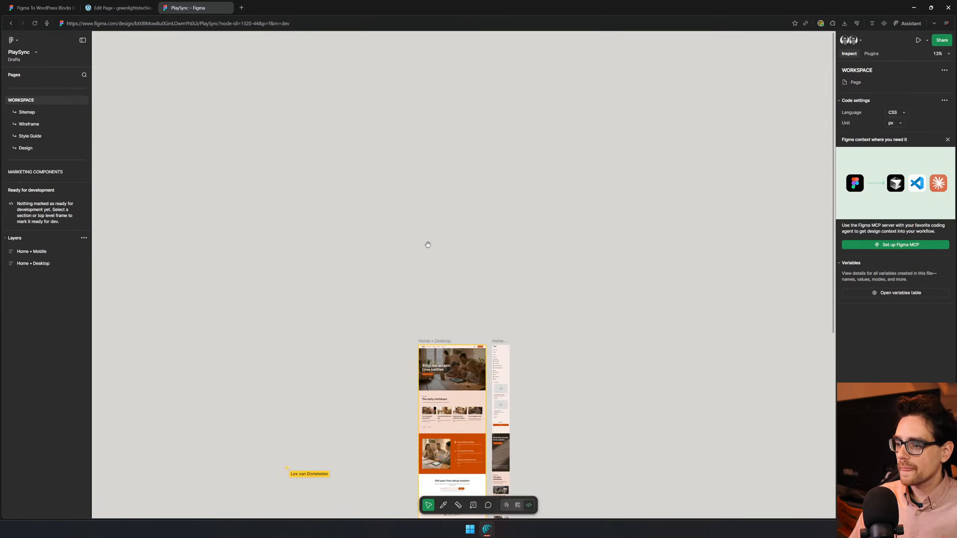
scroll(448, 403, up, 10)
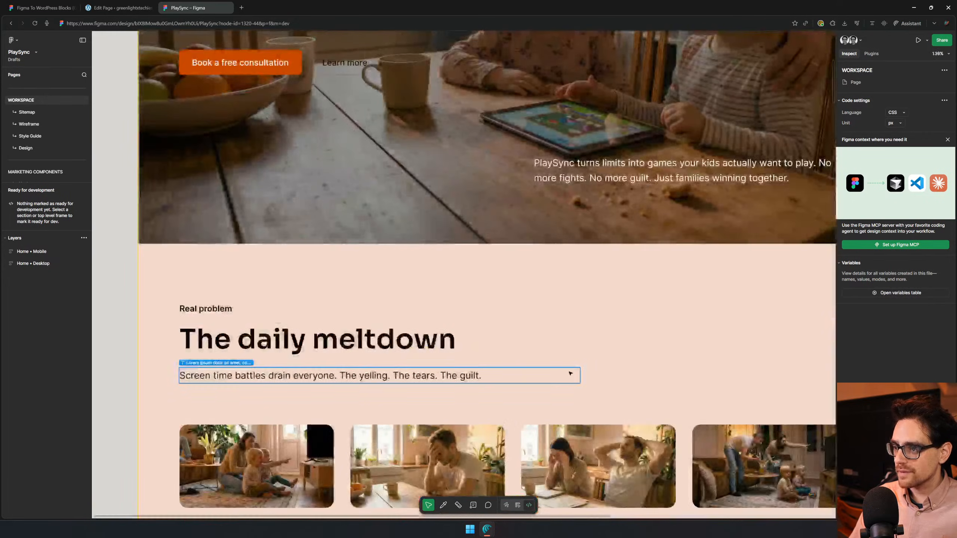
scroll(571, 373, down, 5)
click(497, 211)
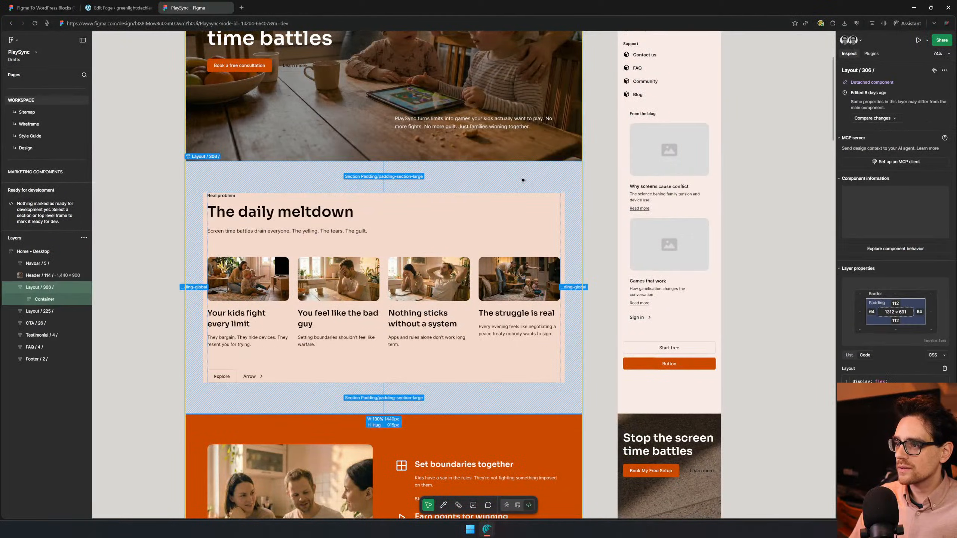
- Return to the WordPress page and examine the remaining sections, including the accordion block under "Questions"
click(145, 6)
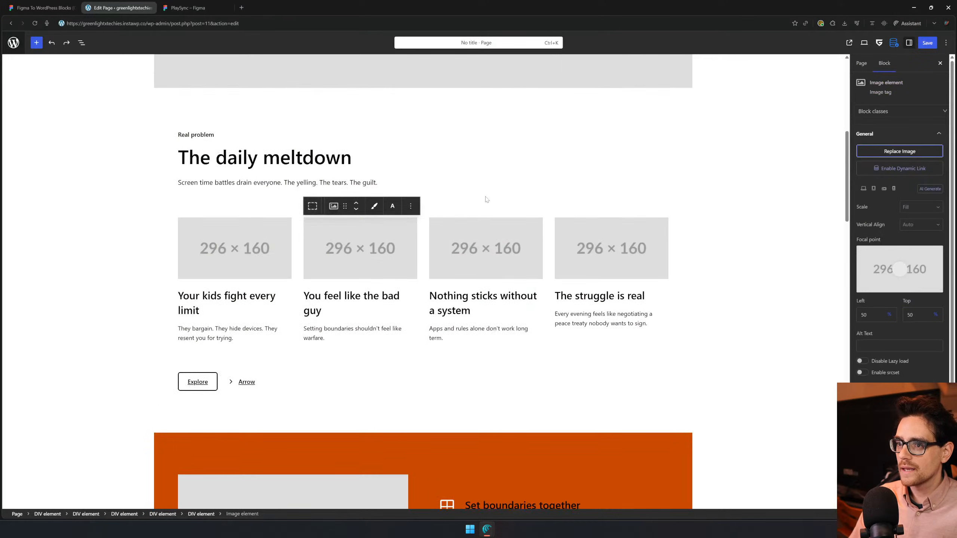
scroll(335, 187, up, 3)
scroll(261, 203, down, 8)
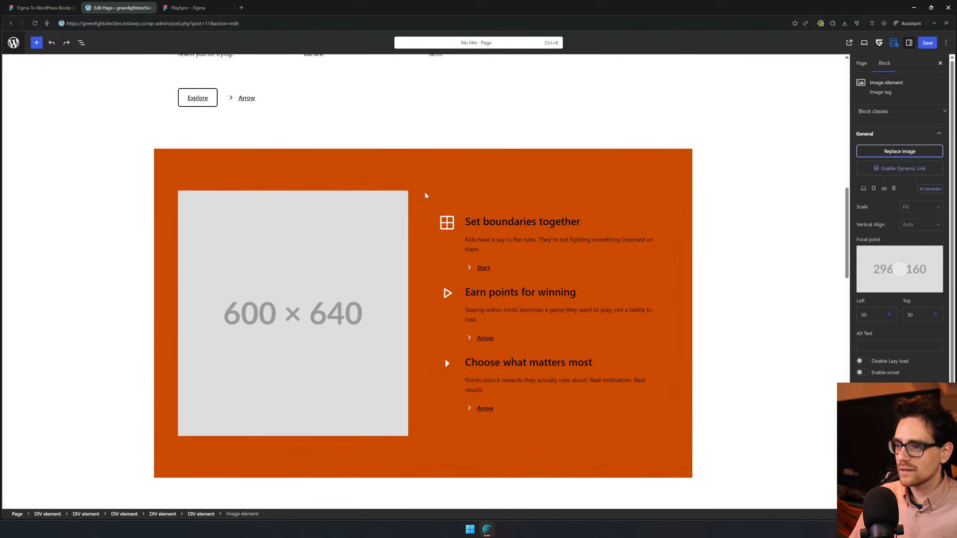
scroll(411, 211, down, 15)
scroll(412, 213, up, 5)
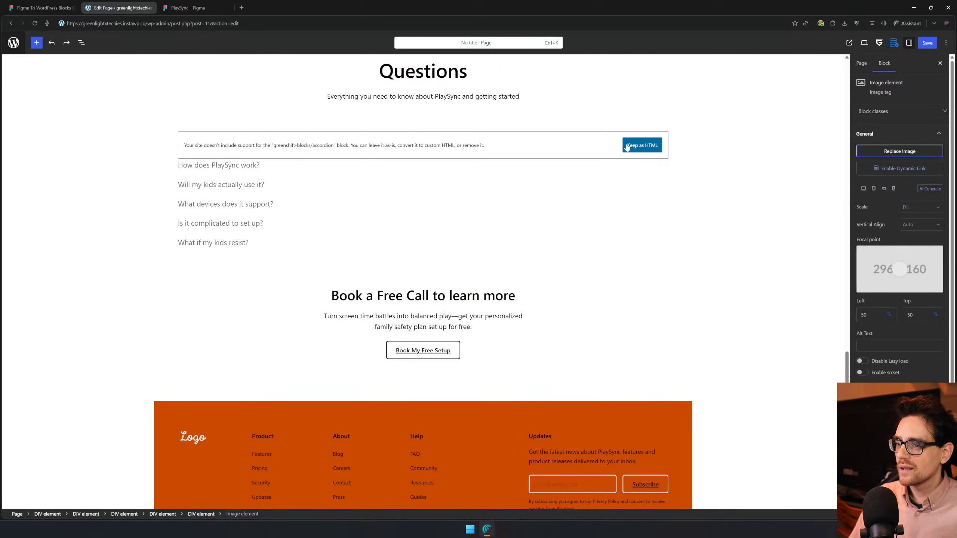
click(258, 172)
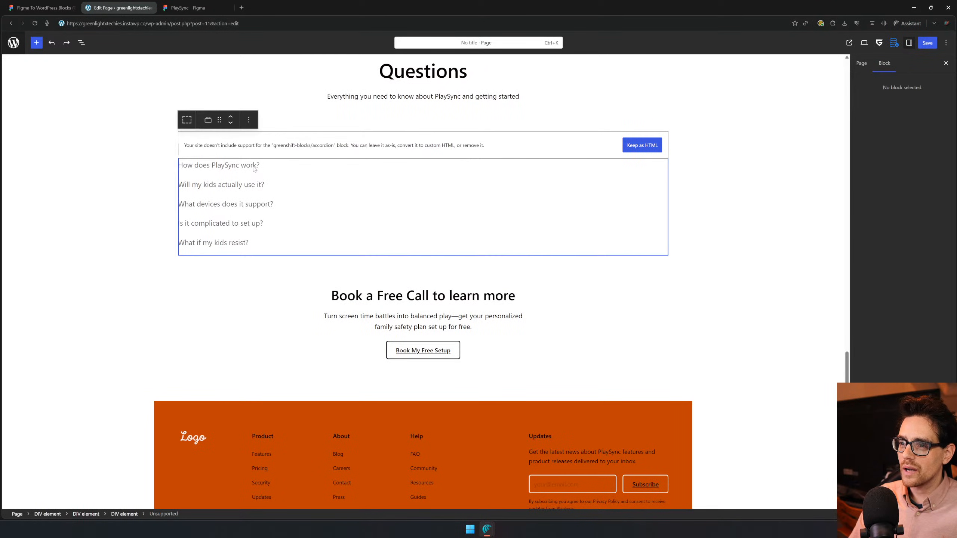
- Save the WordPress page and return to the list of pages
click(8, 47)
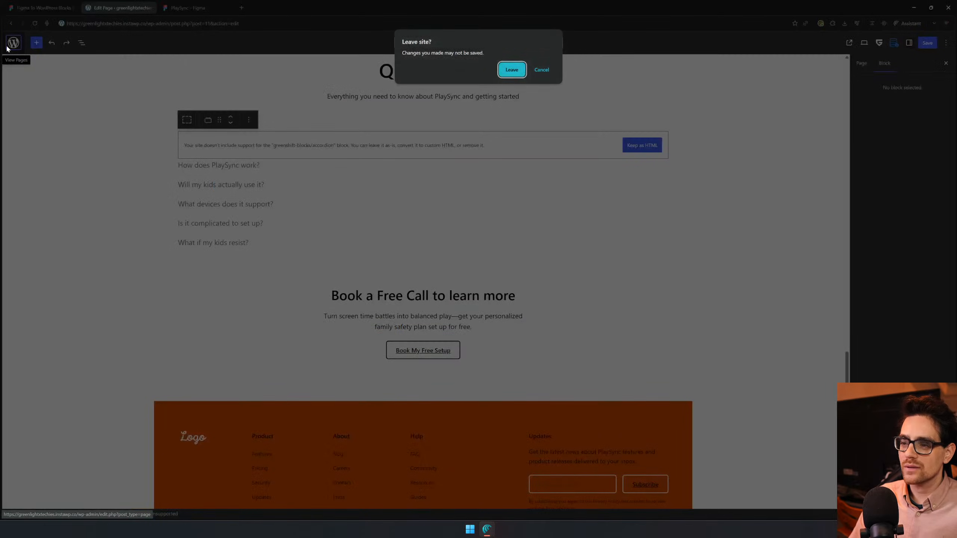
click(540, 70)
key(ctrl+s)
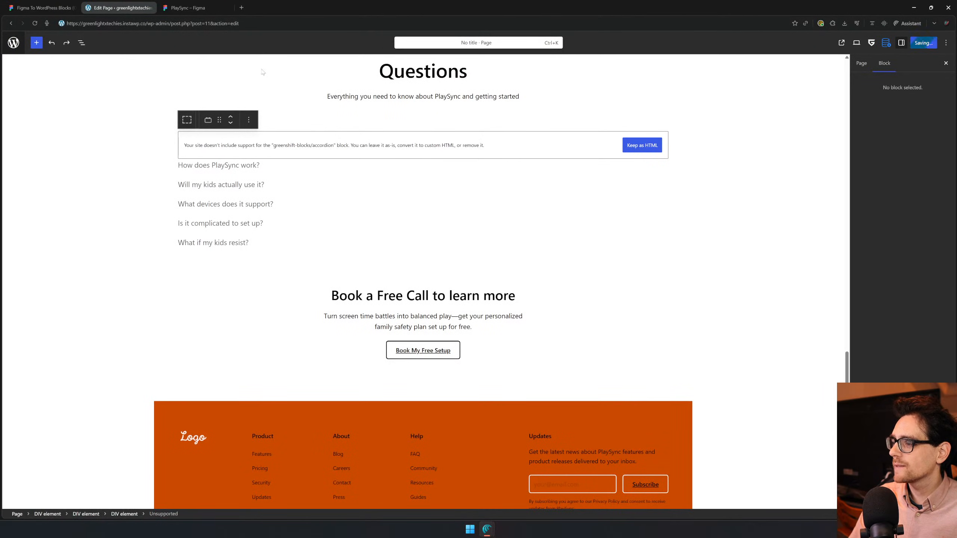
scroll(157, 121, up, 5)
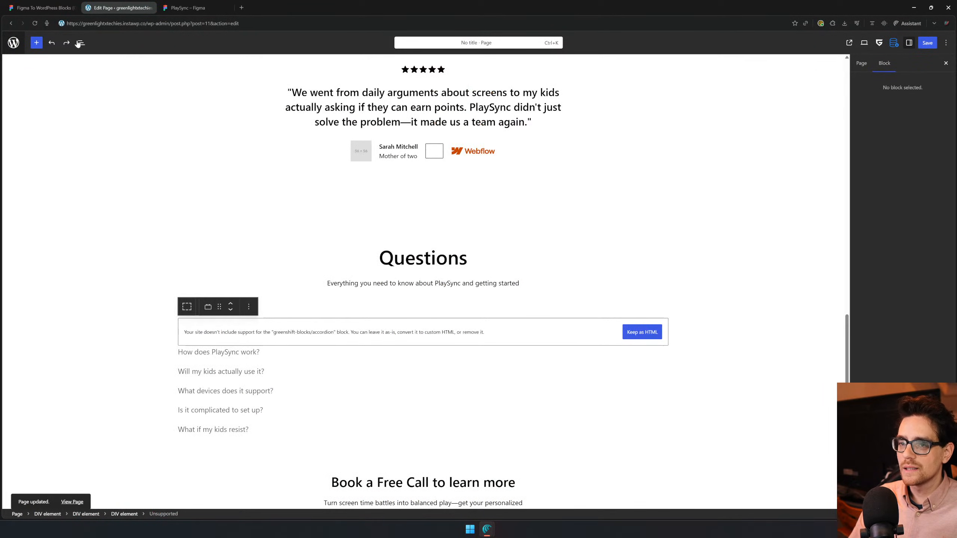
click(13, 42)
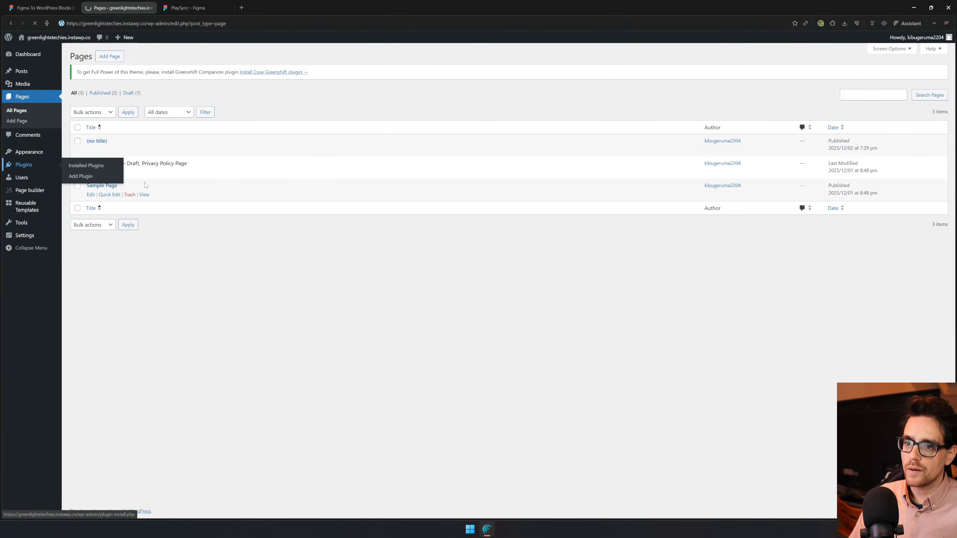
- Open the installed plugins and try to activate GreenShift - Animation and Page Builder Blocks alongside GL - Page Builder
click(53, 169)
click(96, 177)
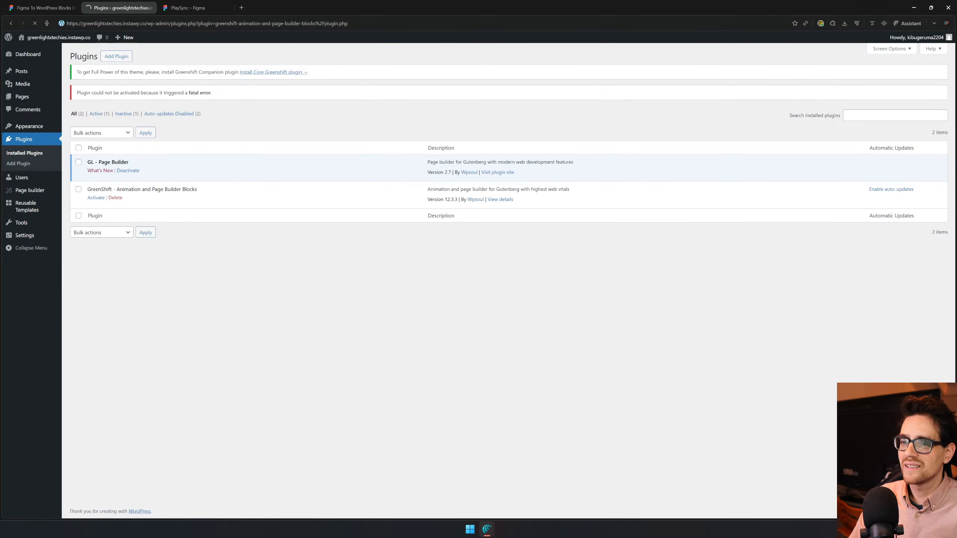
double_click(100, 169)
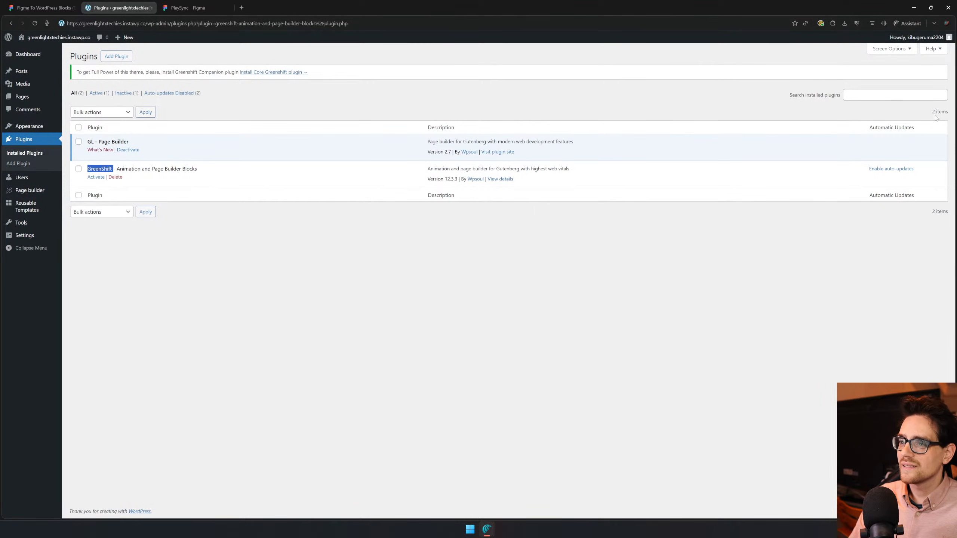
click(96, 177)
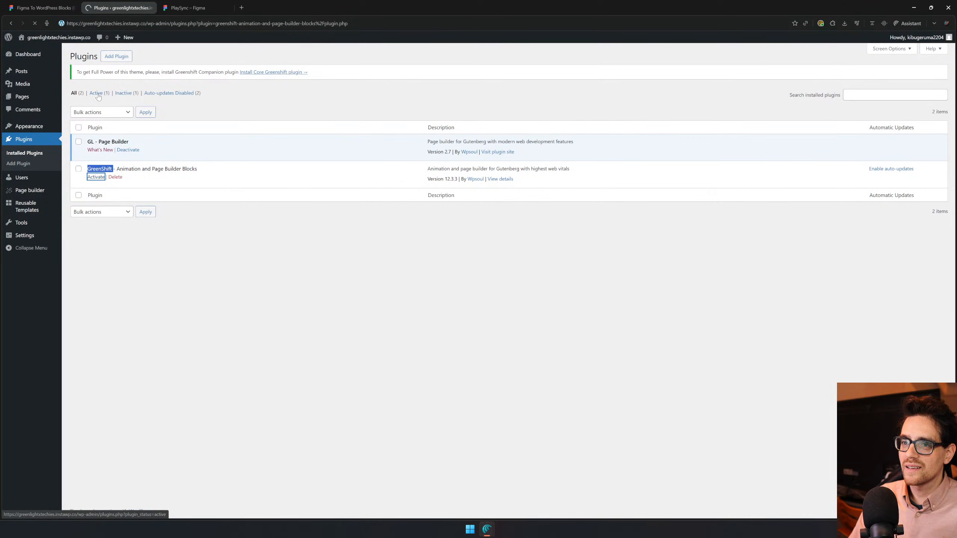
click(268, 73)
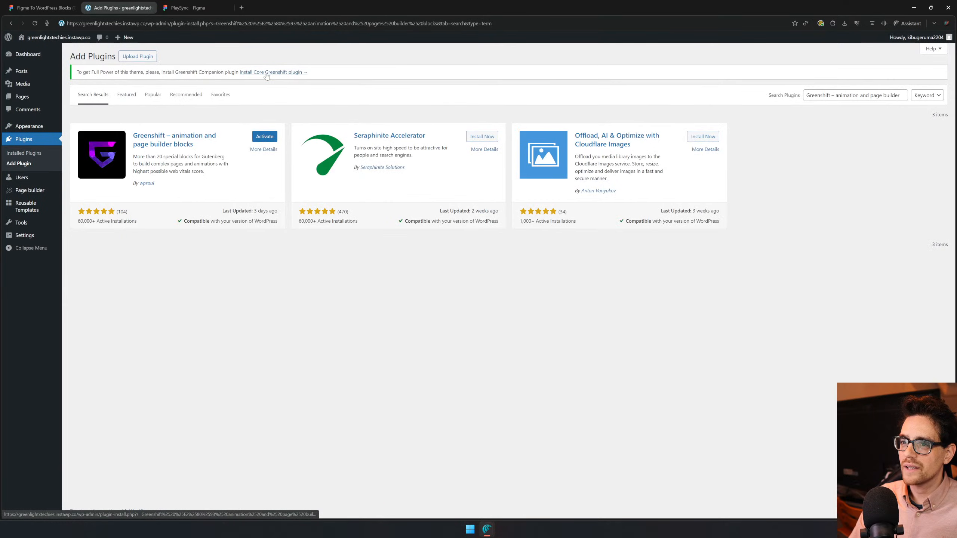
click(258, 137)
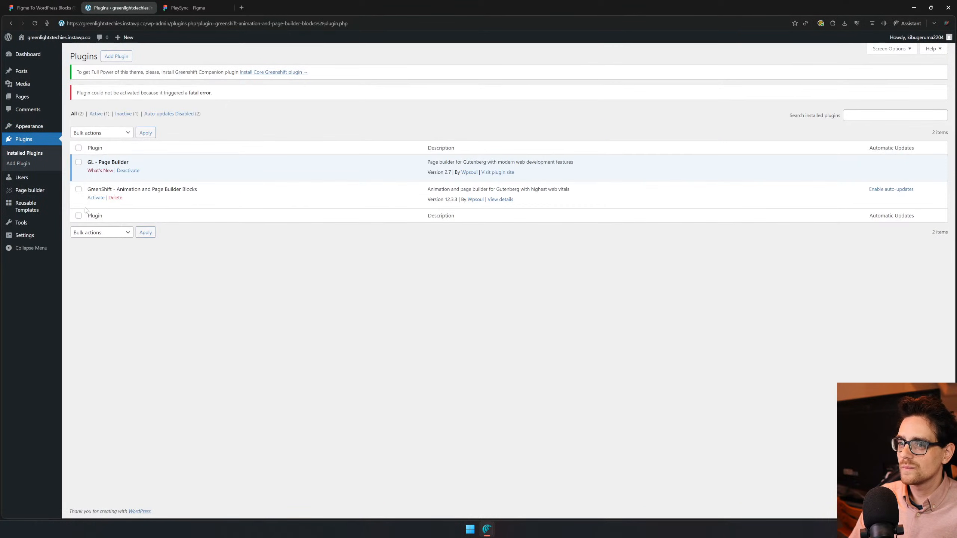
- Deactivate the GL - Page Builder plugin and activate GreenShift - Animation and Page Builder Blocks
click(127, 171)
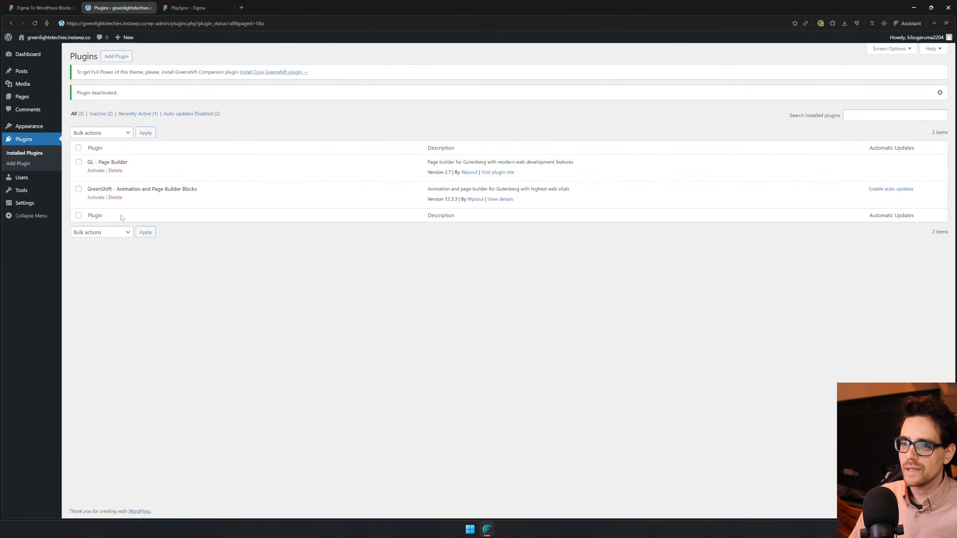
click(98, 200)
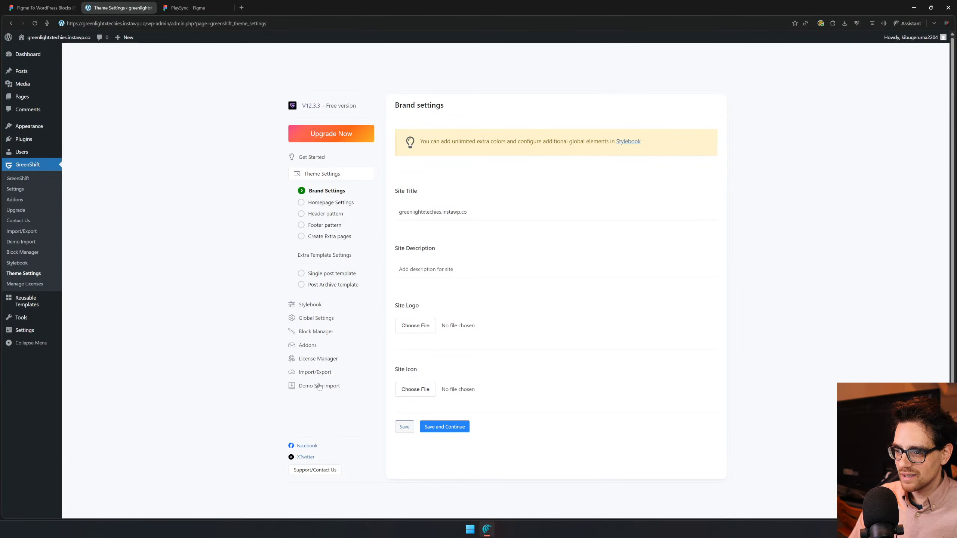
- Open the GreenShift dashboard and set the content blocks to Professional Blocks (GreenLight Element blocks)
click(40, 76)
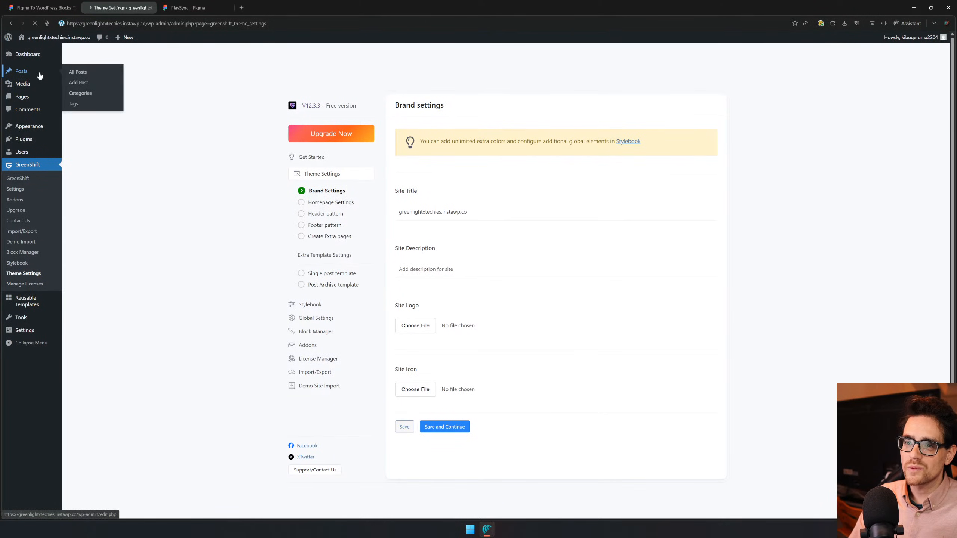
click(22, 142)
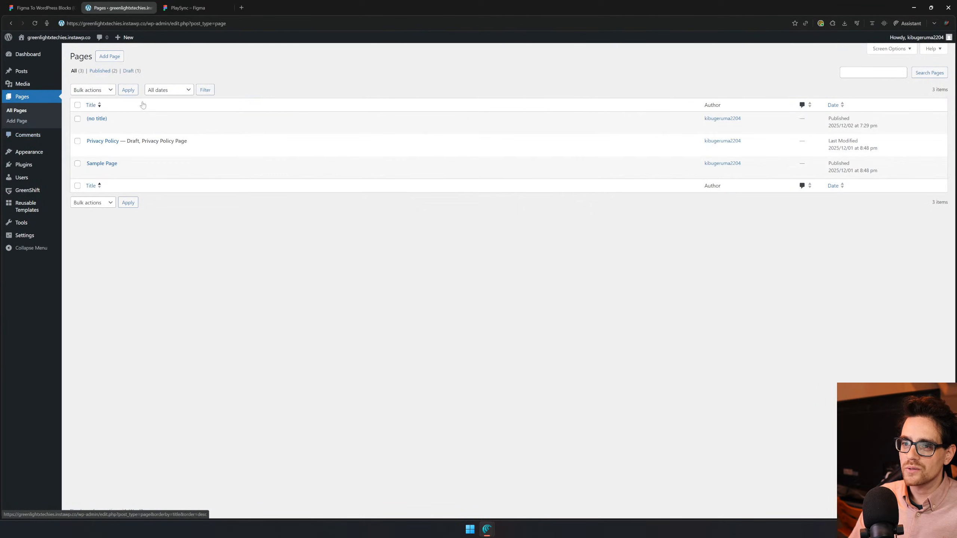
click(26, 189)
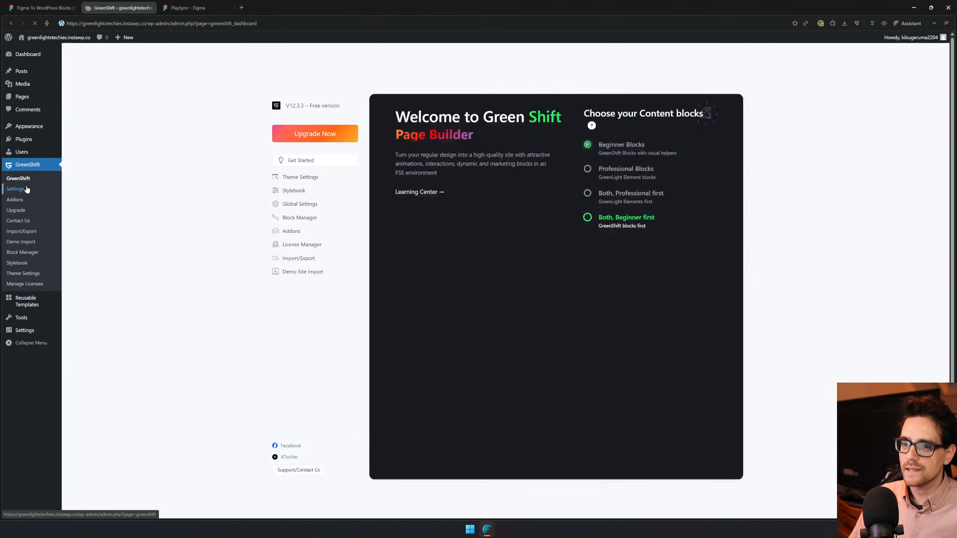
click(624, 180)
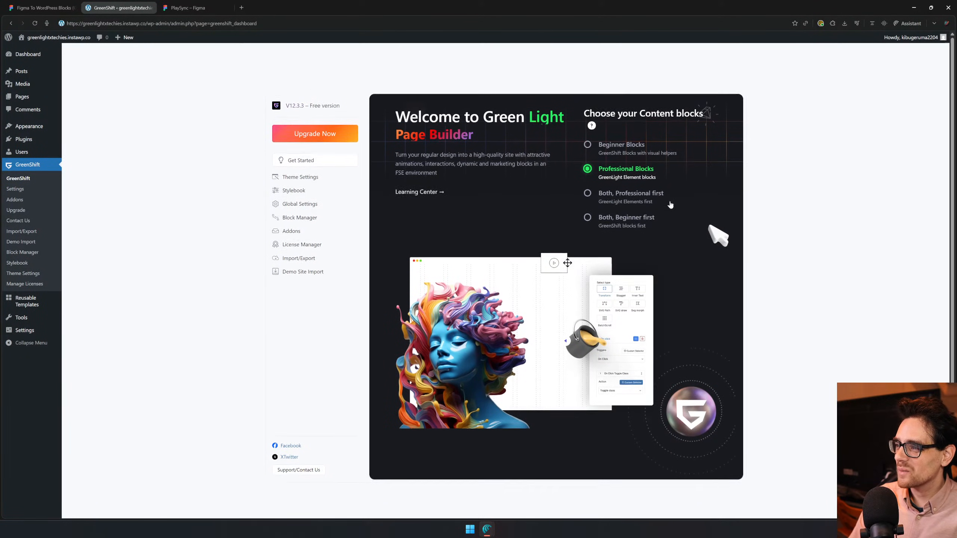
- Open the untitled page in the editor and examine the "How does PlaySync work?" accordion item and its content under "Questions"
click(21, 96)
click(90, 127)
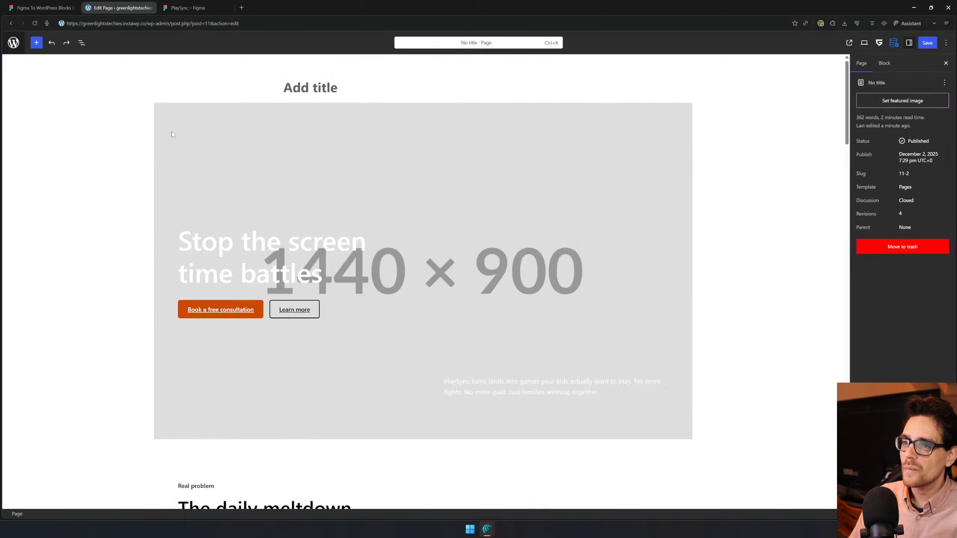
scroll(328, 260, down, 10)
scroll(328, 259, down, 20)
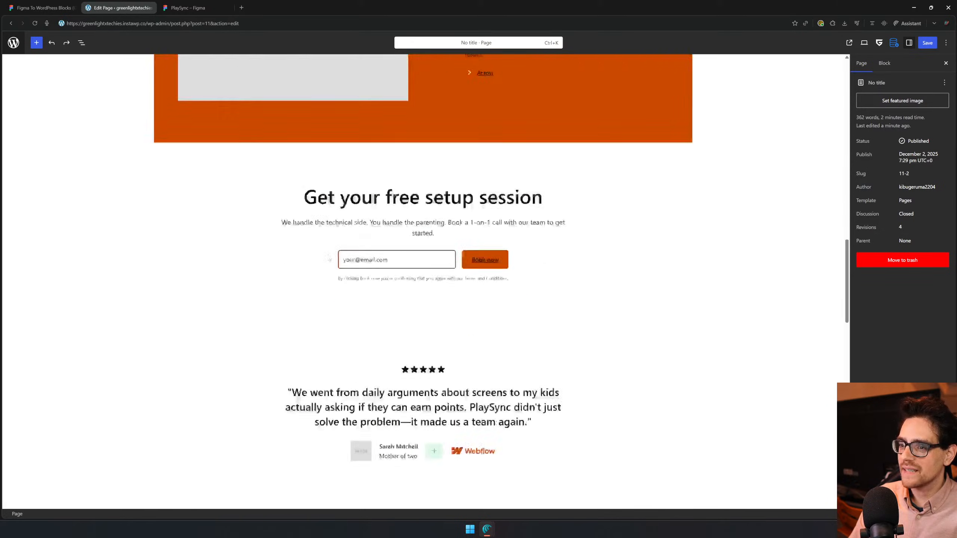
click(342, 220)
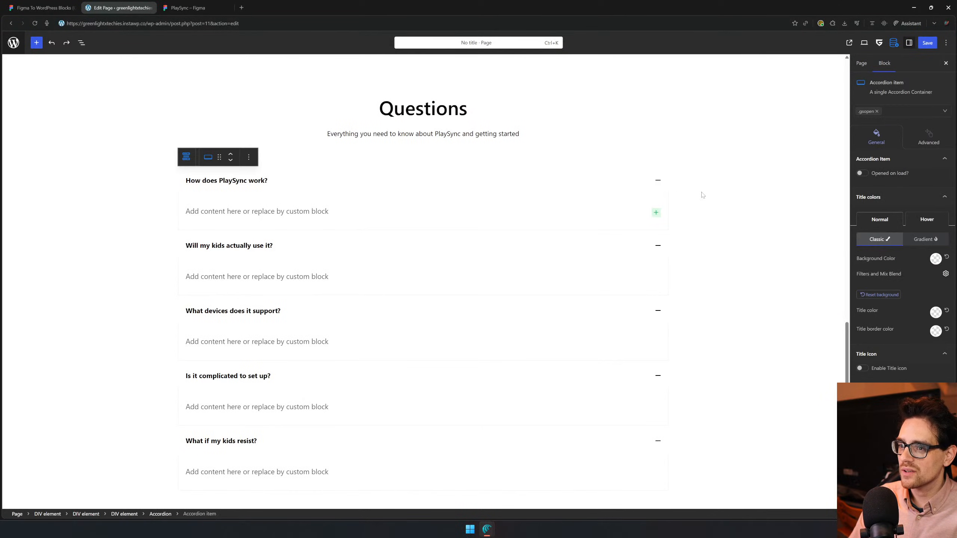
click(658, 181)
click(658, 181)
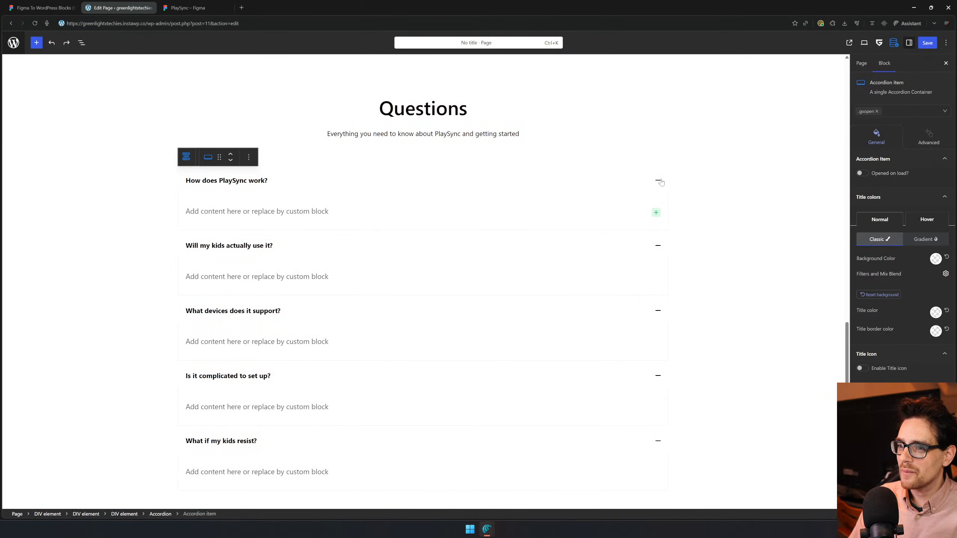
click(286, 209)
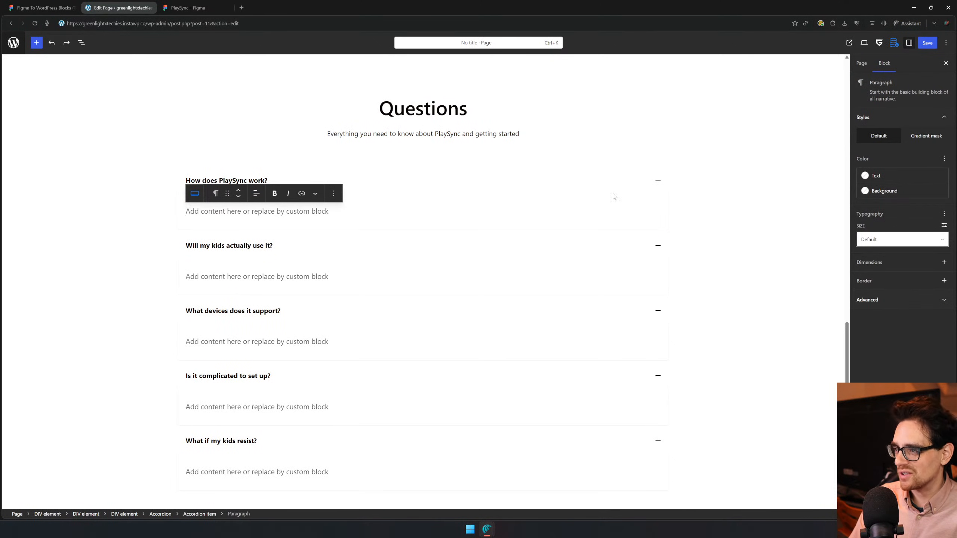
- Examine the page's other sections, from the footer back up to the images in "The daily meltdown"
scroll(500, 265, down, 7)
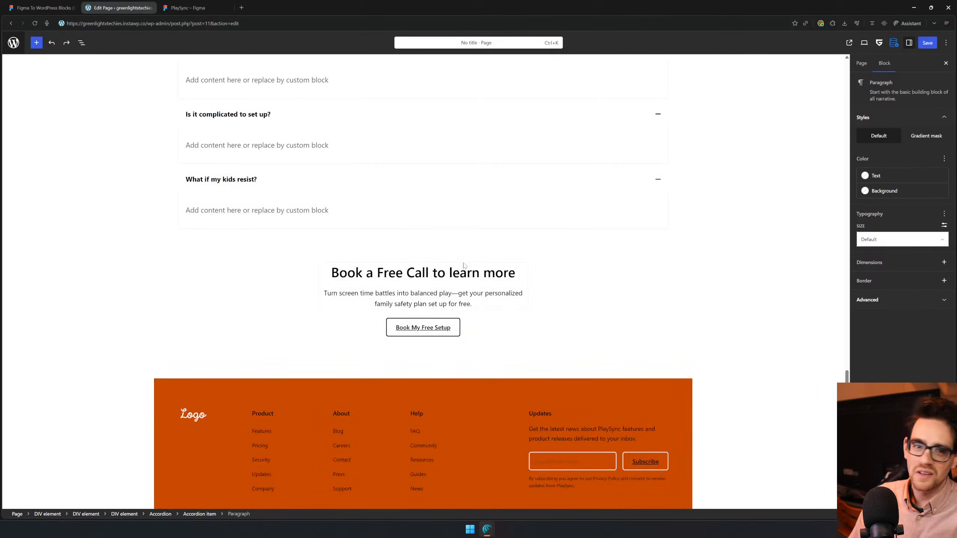
scroll(465, 265, up, 20)
scroll(428, 210, down, 8)
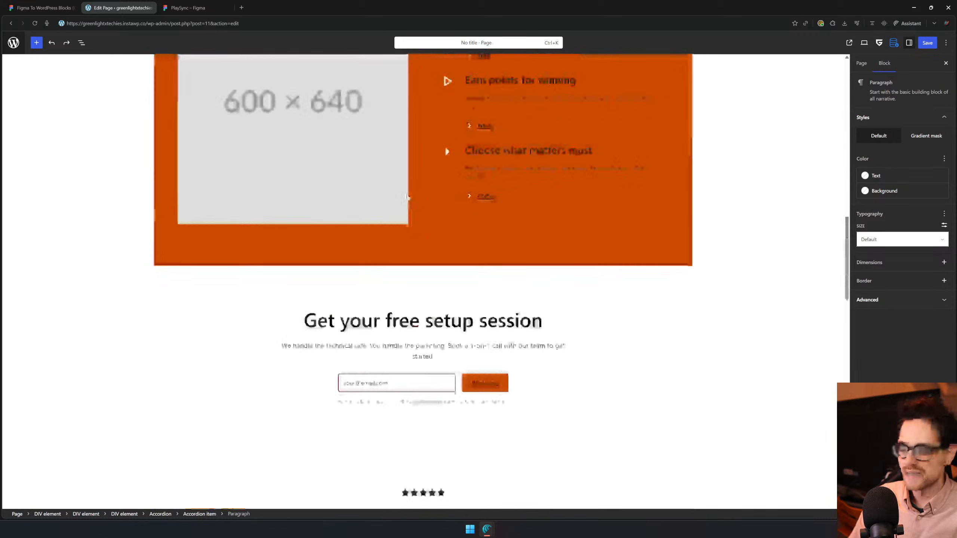
scroll(413, 184, up, 5)
scroll(412, 181, down, 5)
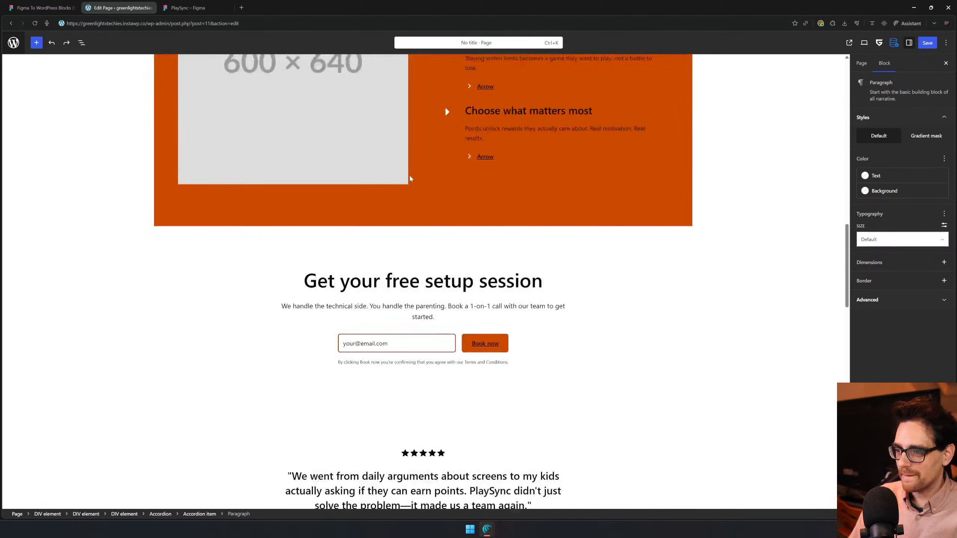
scroll(410, 179, up, 8)
scroll(486, 295, down, 1)
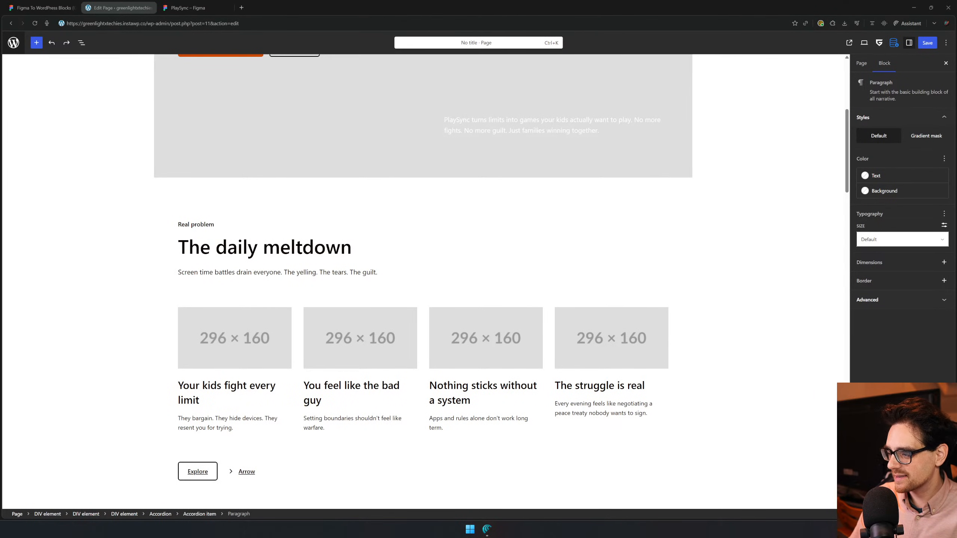
- Switch to the PlaySync Figma design, select the Header / 114 / layer and download its background image from the layer properties
click(190, 8)
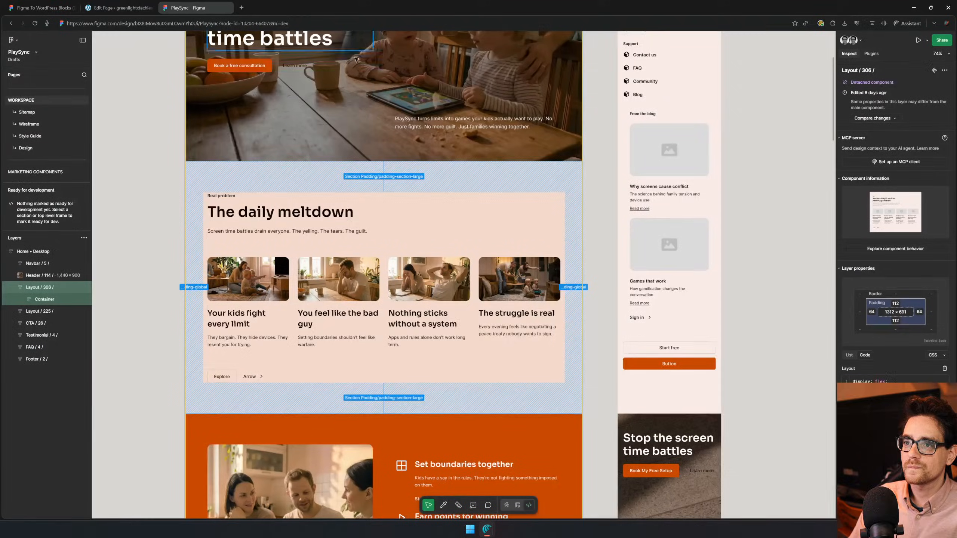
scroll(461, 165, up, 4)
click(461, 165)
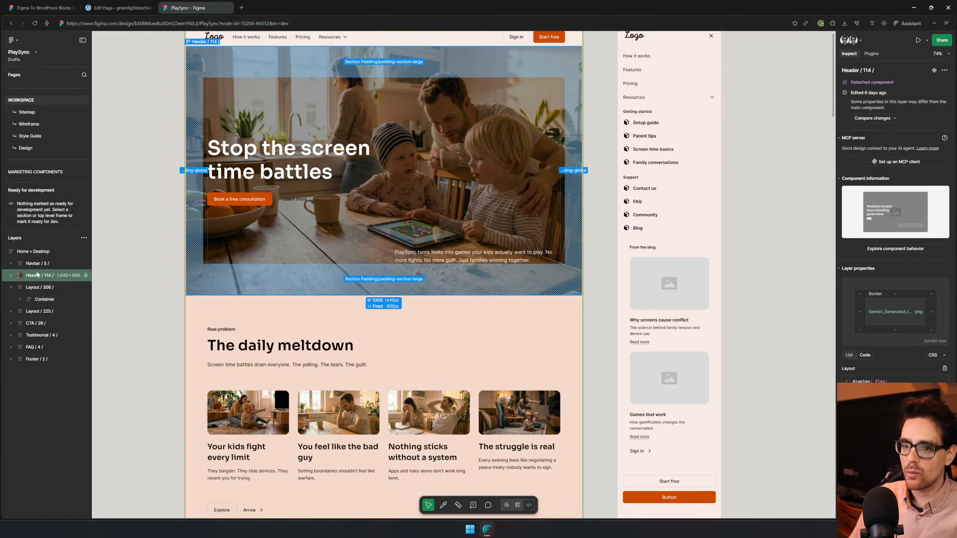
click(11, 276)
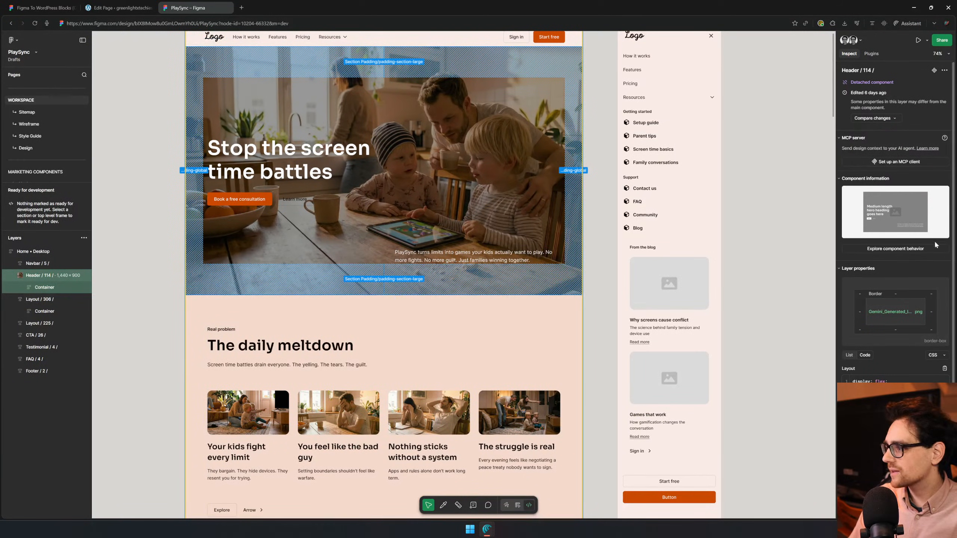
scroll(909, 279, down, 4)
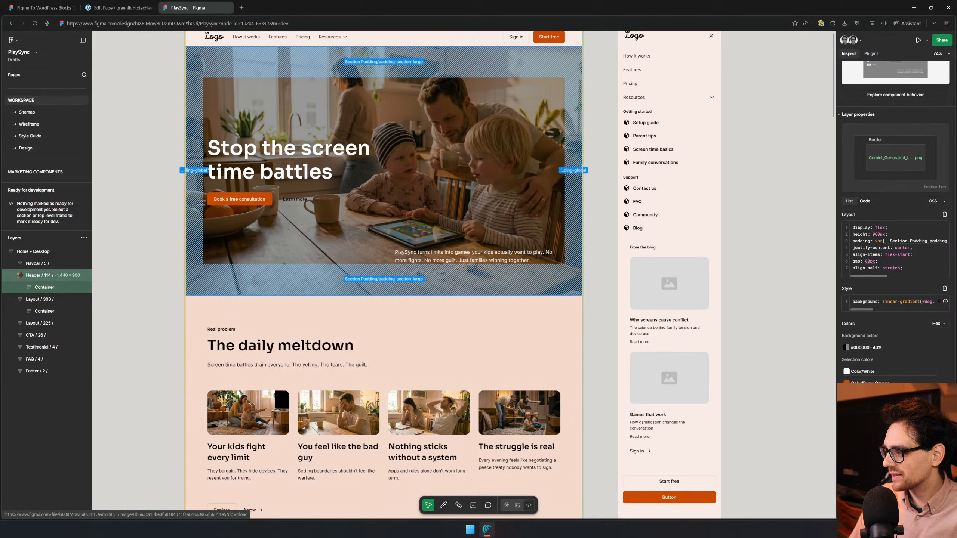
click(895, 158)
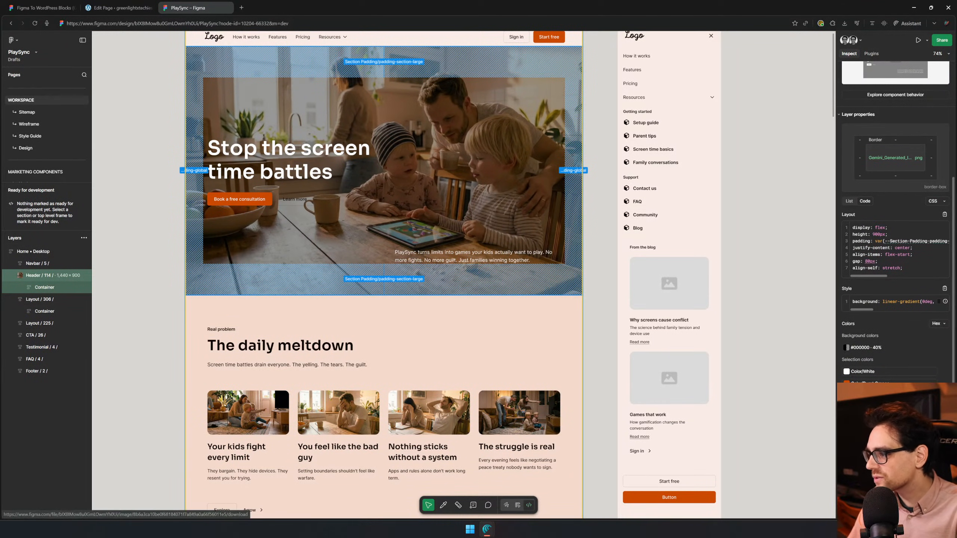
- Try to select the card images in the "The daily meltdown" section of the Figma design together
click(267, 414)
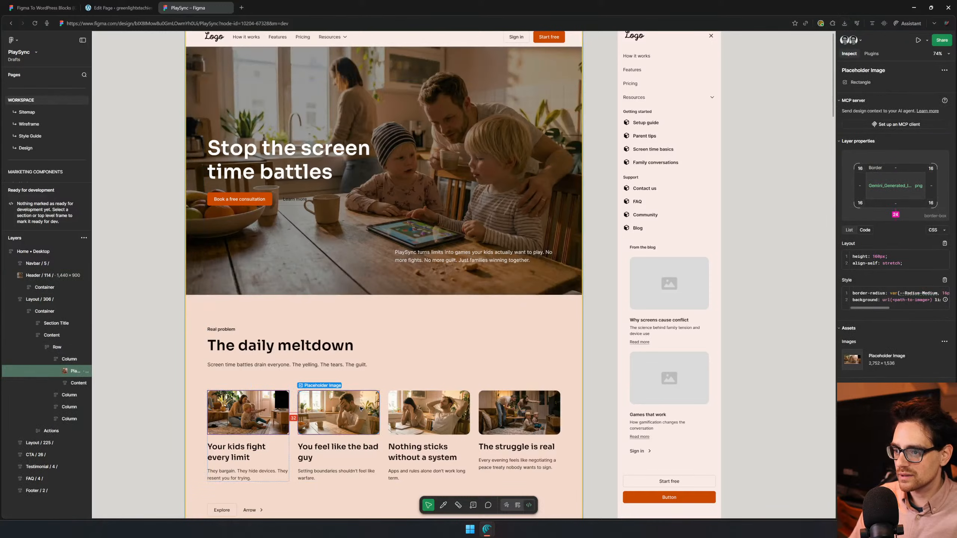
click(361, 409)
shift+click(426, 412)
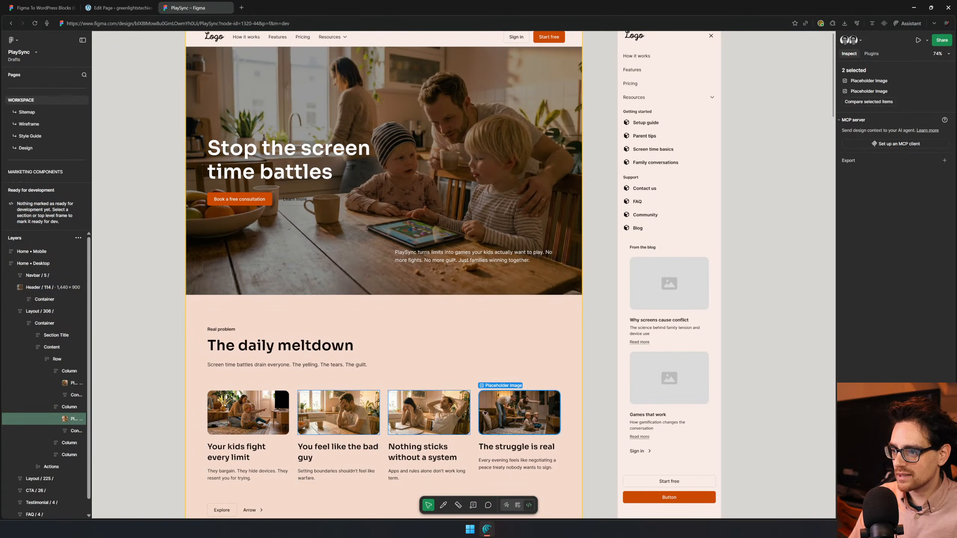
shift+click(493, 412)
shift+click(311, 412)
shift+click(249, 413)
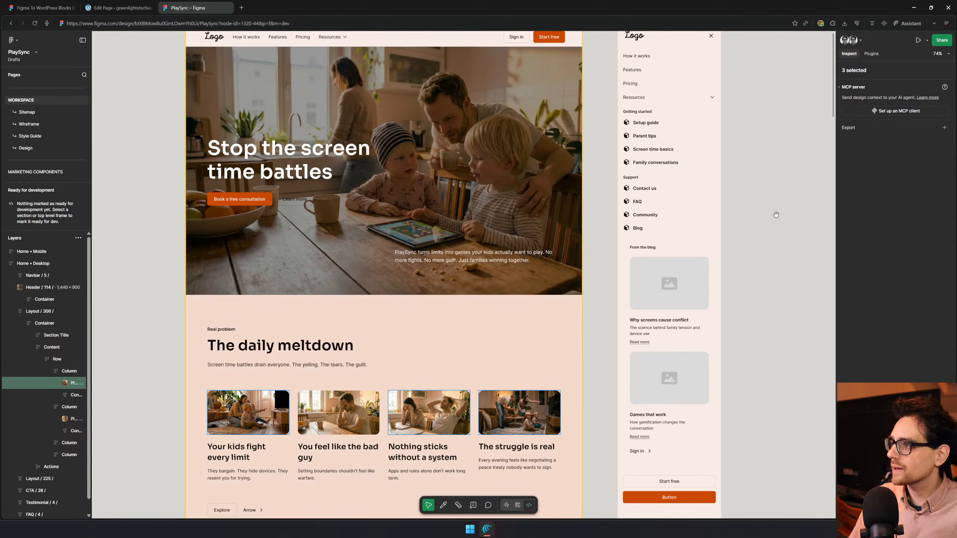
scroll(486, 376, down, 3)
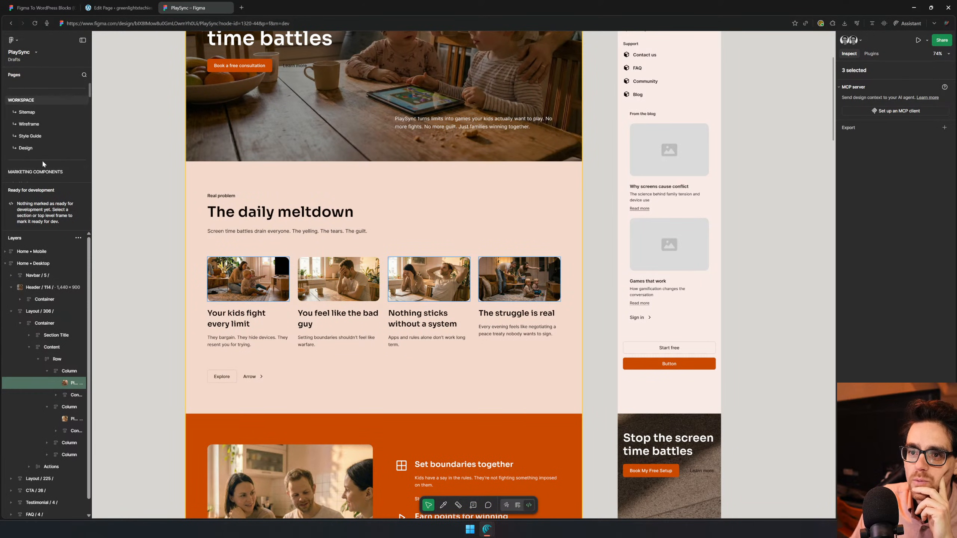
- Search the Figma file's layers for images using "*" and widen the search beyond the current page
click(84, 75)
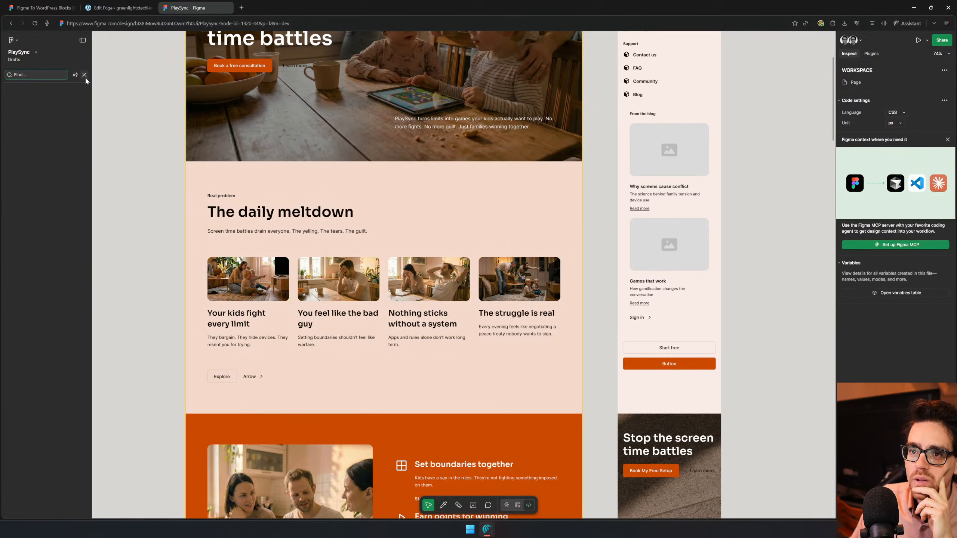
click(75, 75)
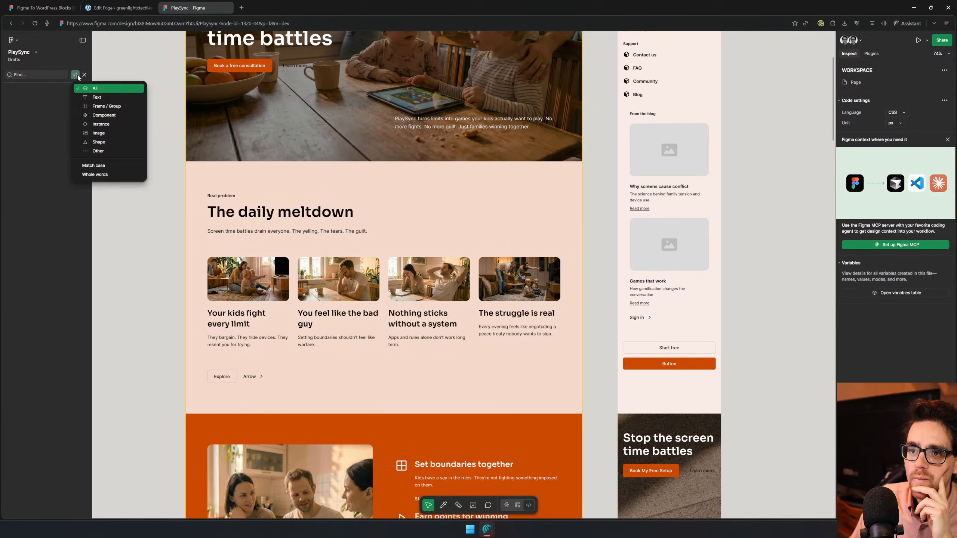
click(127, 131)
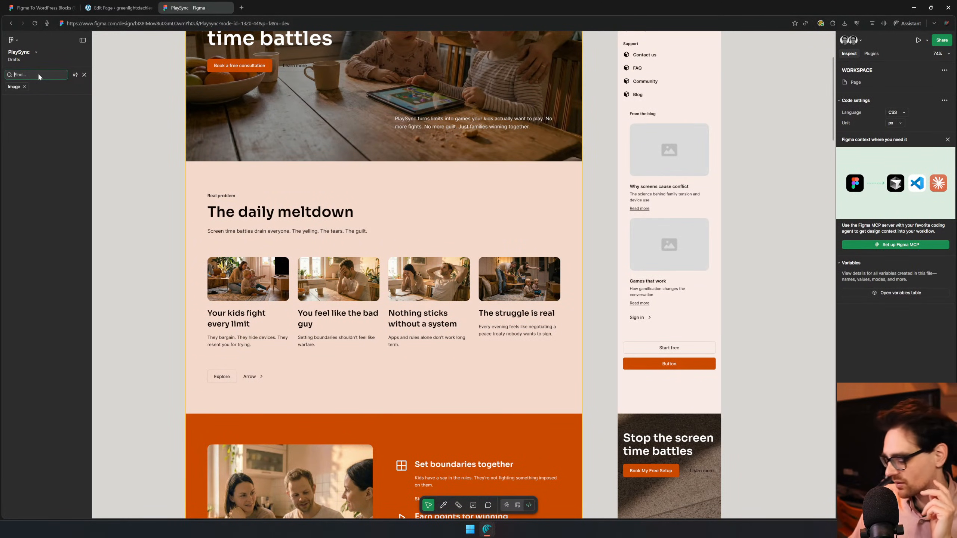
text(*.*)
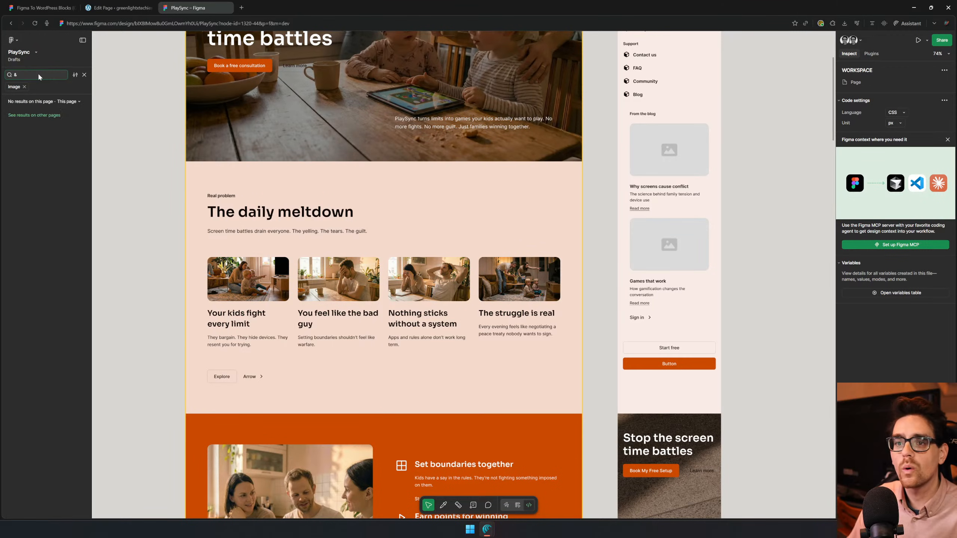
key(BackSpace)
key(BackSpace)
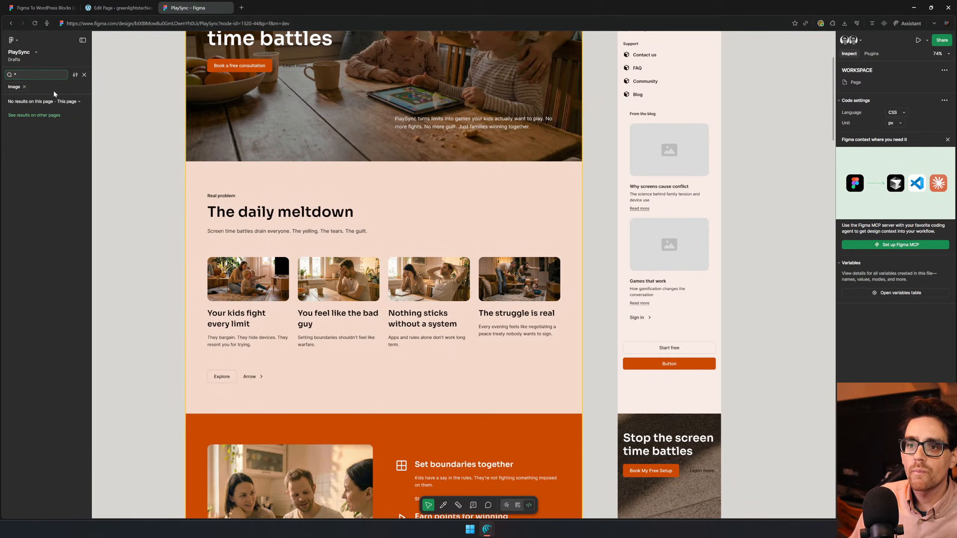
click(68, 102)
click(76, 124)
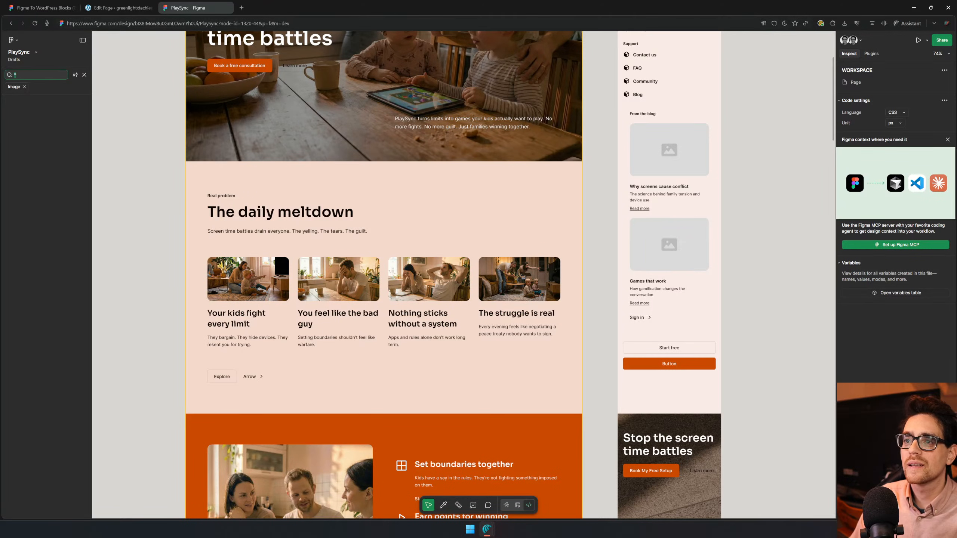
- Close the layer search and try to select the "The daily meltdown" card images through the layer list
key(Escape)
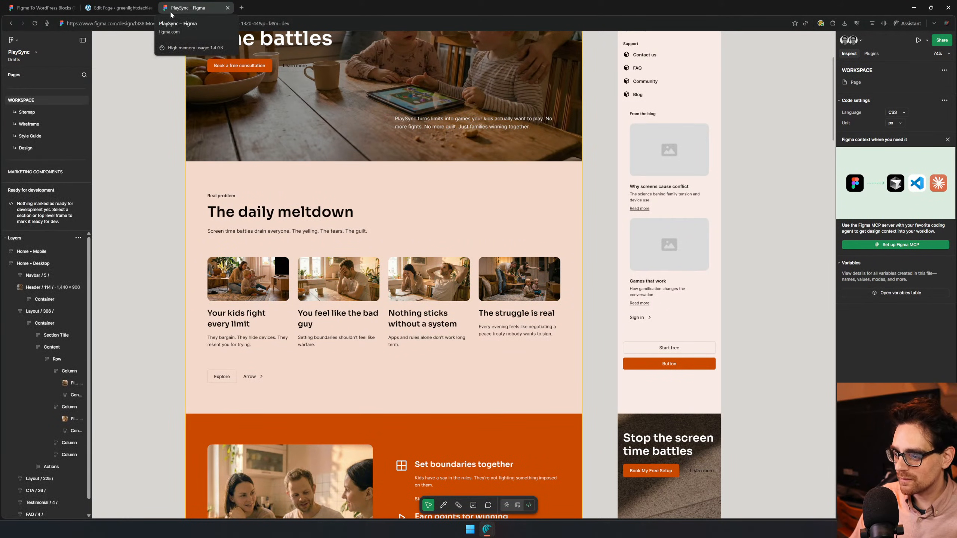
click(48, 285)
click(74, 371)
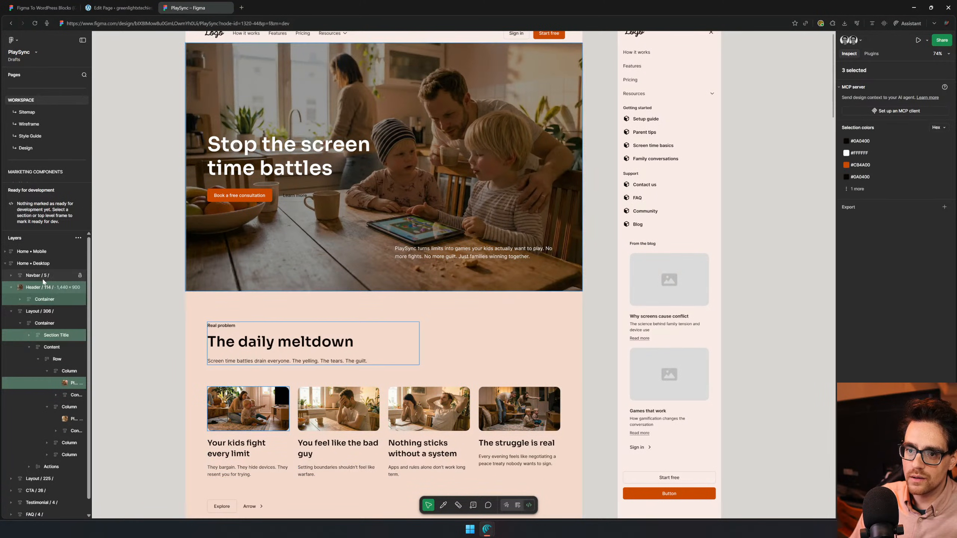
click(44, 274)
click(66, 420)
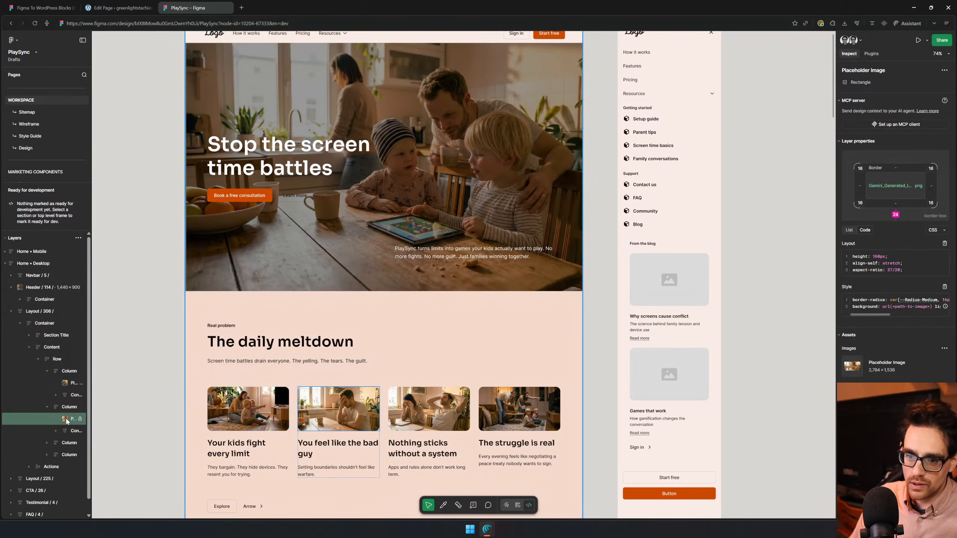
click(231, 412)
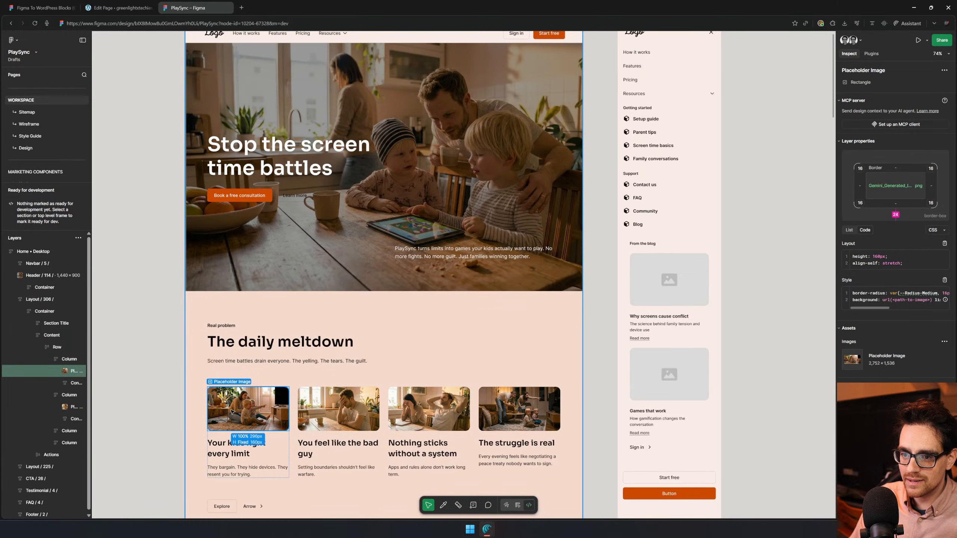
click(324, 402)
- Select together the four "The daily meltdown" card images, the large image in the orange section and the testimonial avatar
click(241, 409)
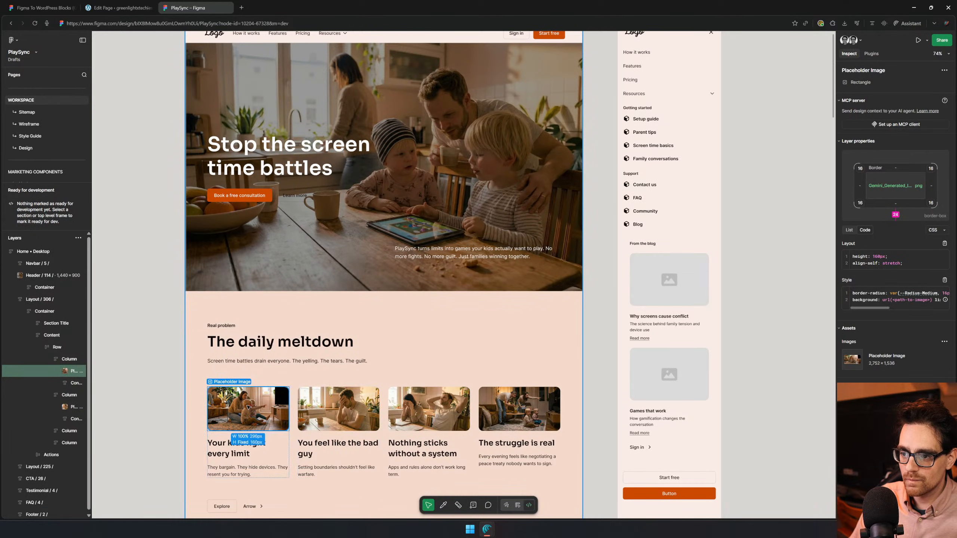
shift+click(342, 406)
shift+click(429, 407)
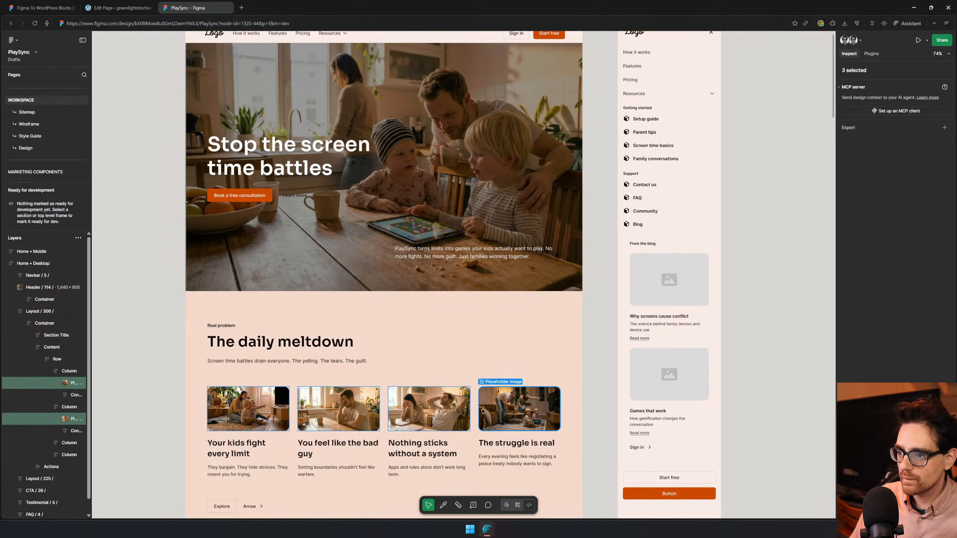
scroll(415, 396, down, 7)
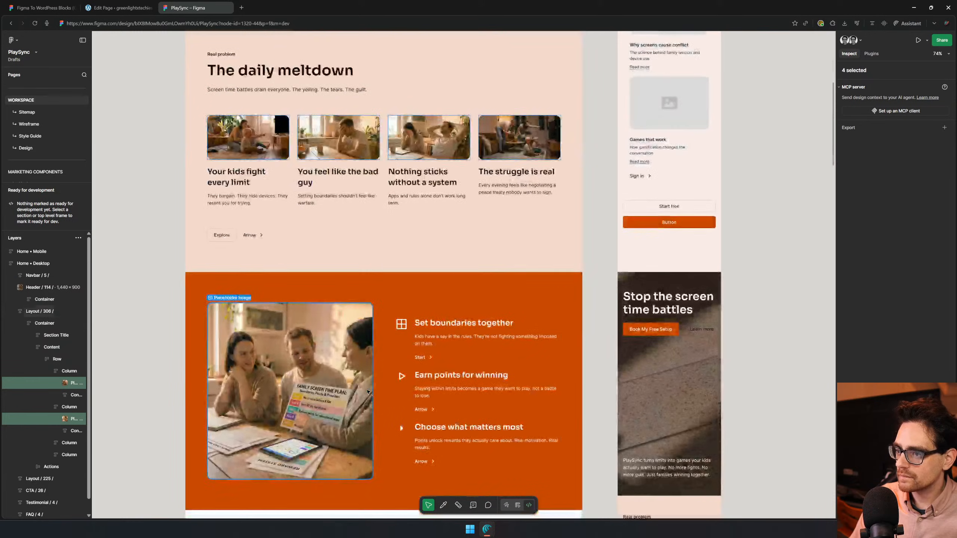
shift+click(331, 384)
scroll(331, 384, down, 15)
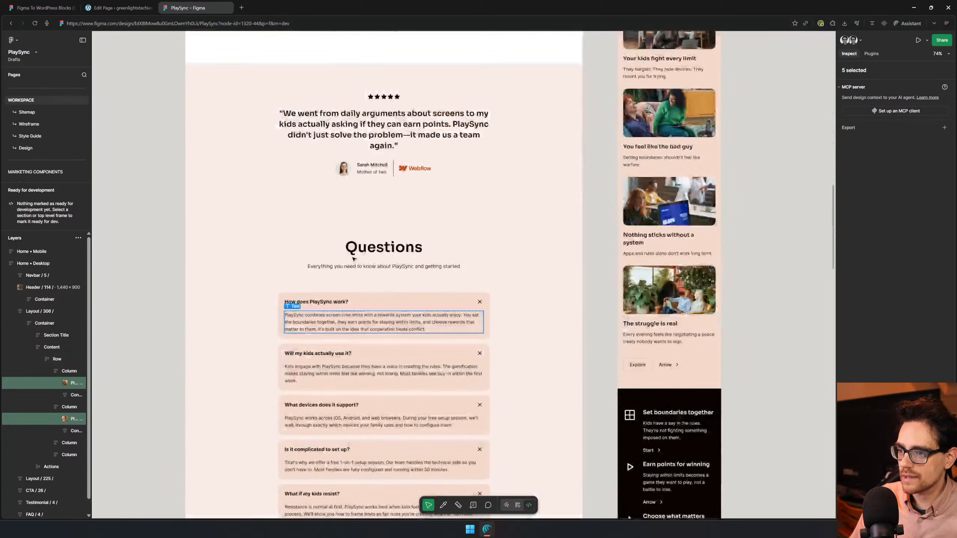
scroll(341, 211, down, 12)
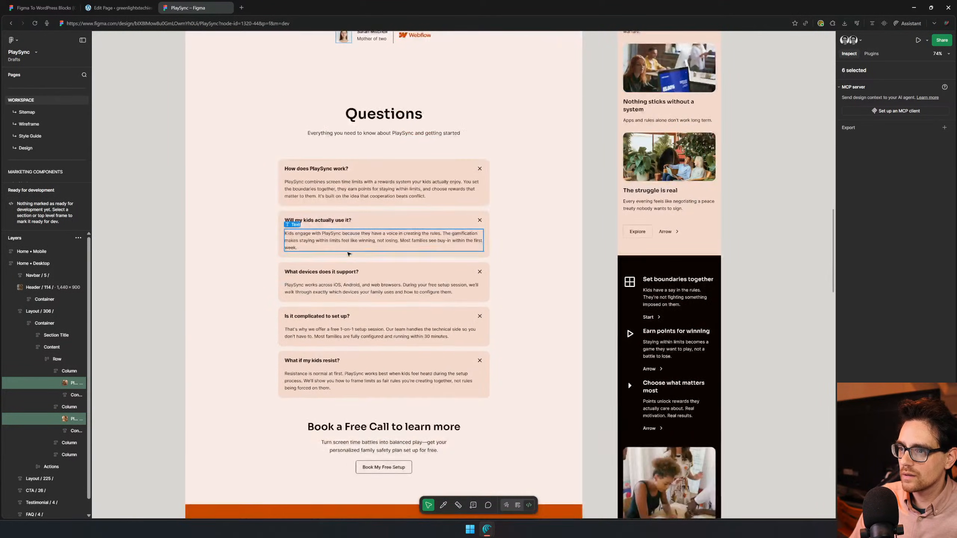
- Add an export setting of 1x JPEG to the six selected image layers and export them
scroll(377, 226, up, 16)
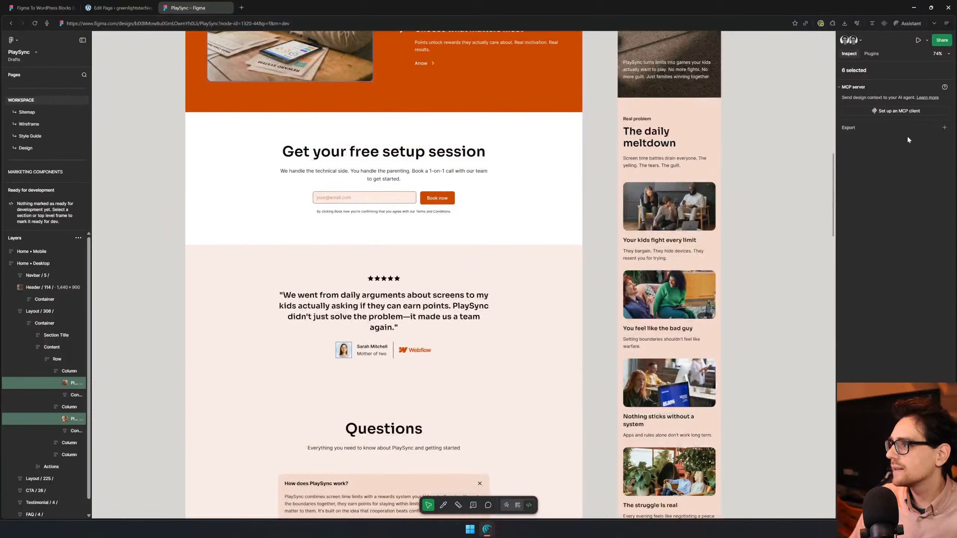
click(945, 129)
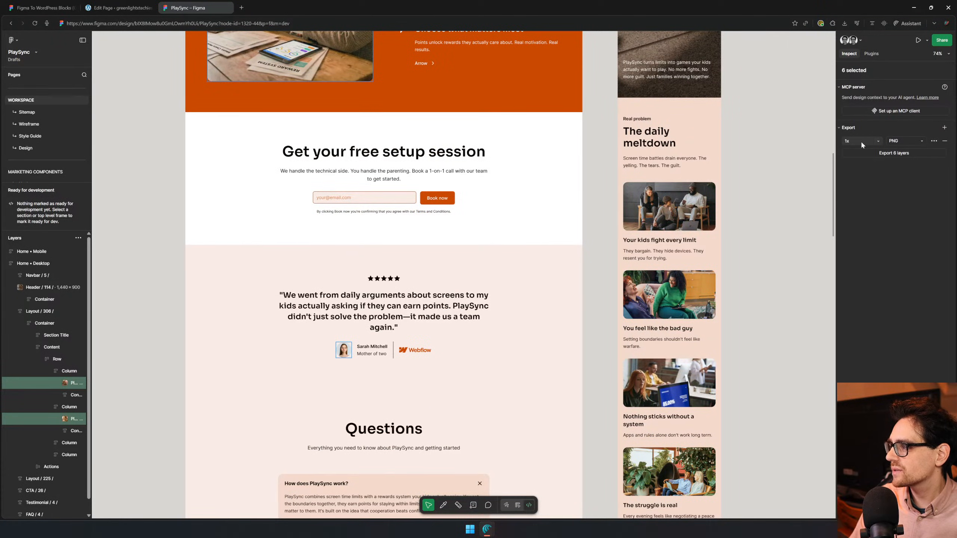
click(904, 141)
click(900, 150)
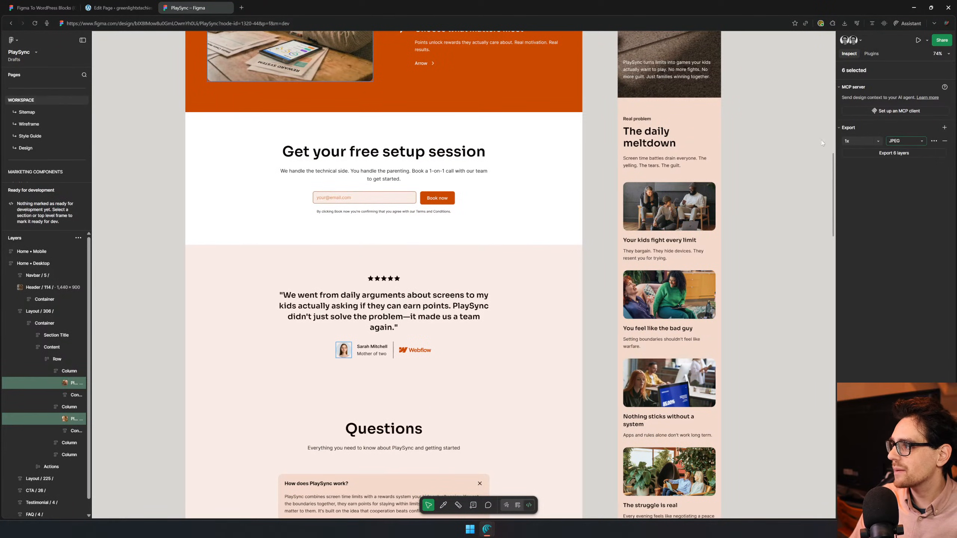
scroll(608, 206, up, 8)
scroll(607, 206, up, 2)
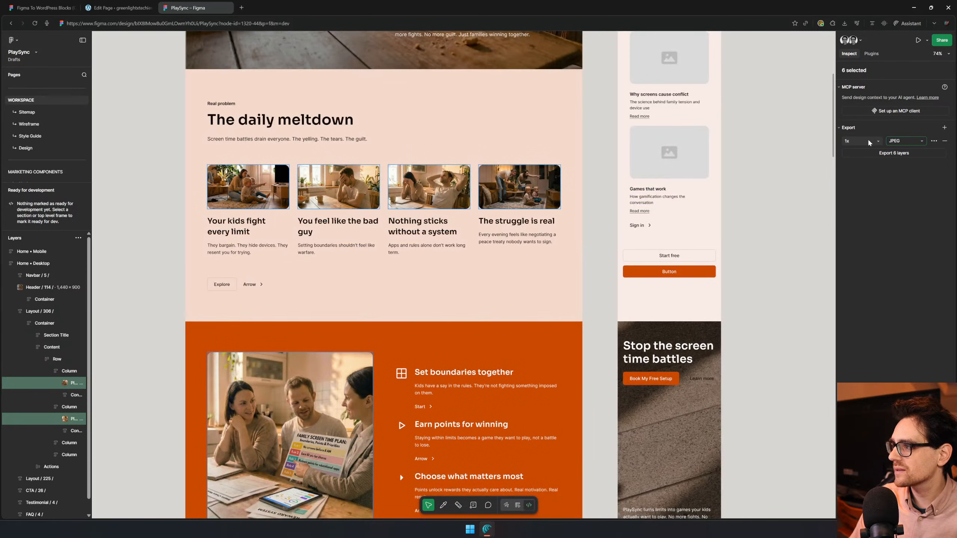
click(885, 154)
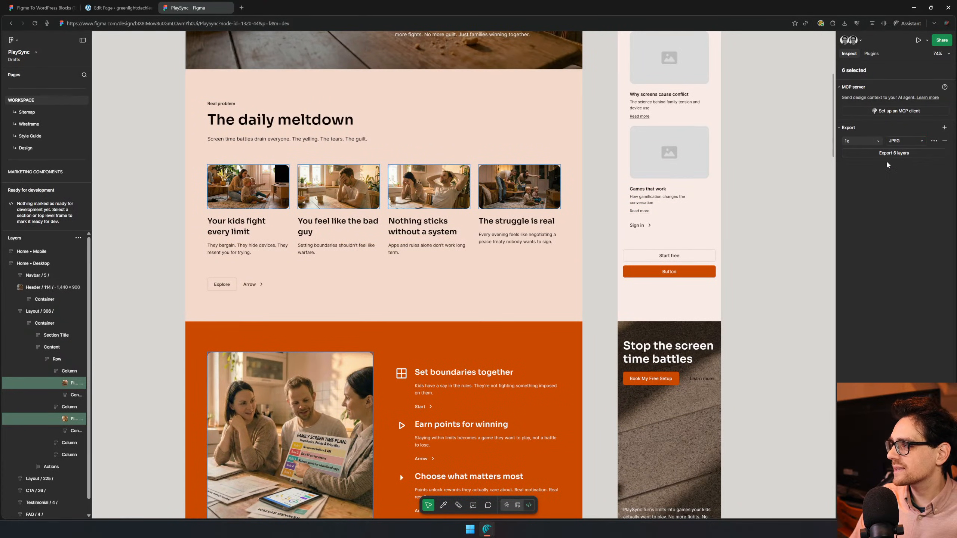
- Open the exported PlaySync archive and look through its Testimonial > 4 folder
click(762, 43)
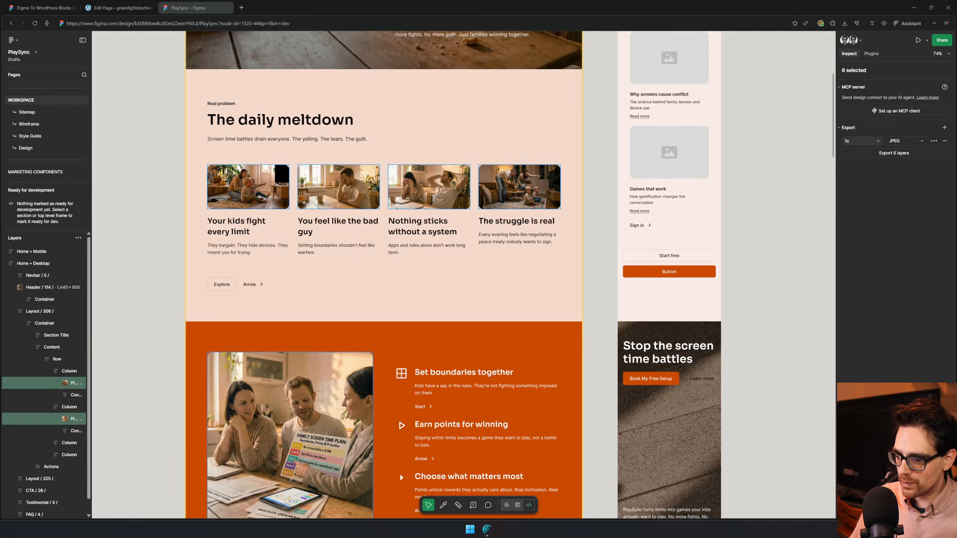
drag(435, 529, 522, 210)
double_click(497, 283)
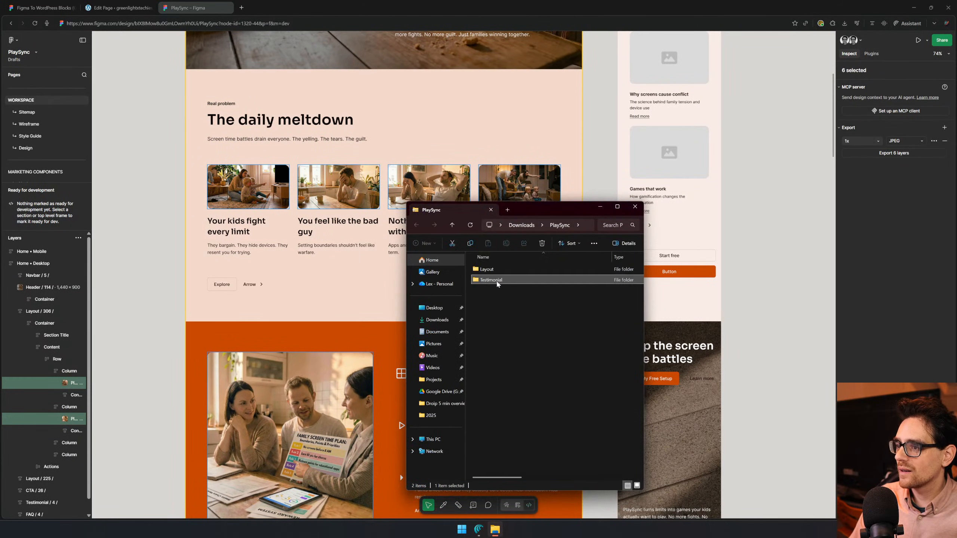
double_click(498, 270)
click(498, 270)
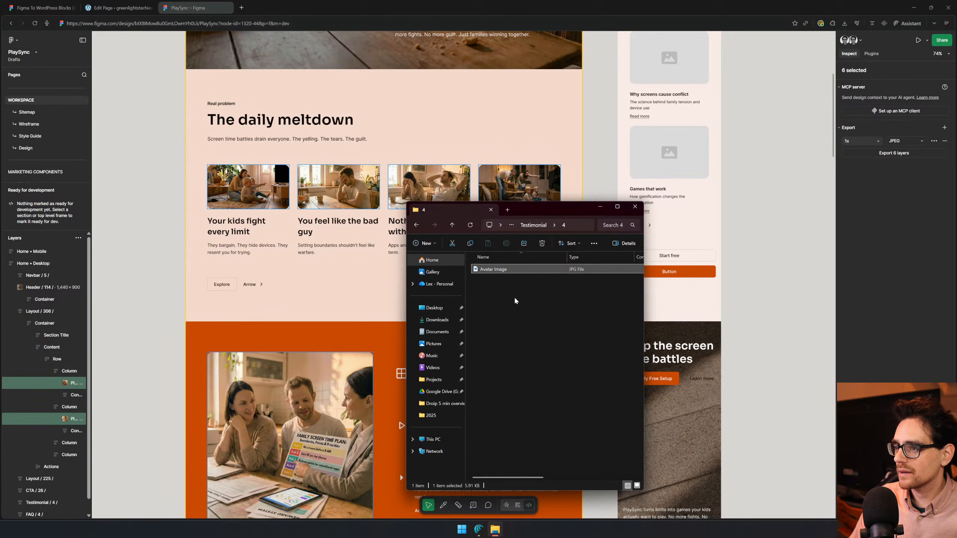
key(BackSpace)
key(BackSpace)
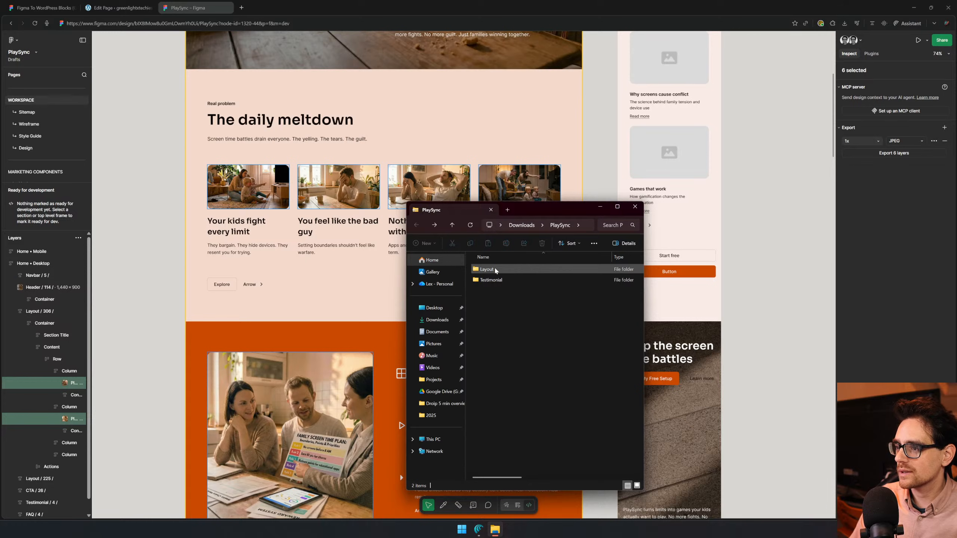
- Copy Avatar Image from the archive's Testimonial > 4 folder into the Downloads folder
click(507, 282)
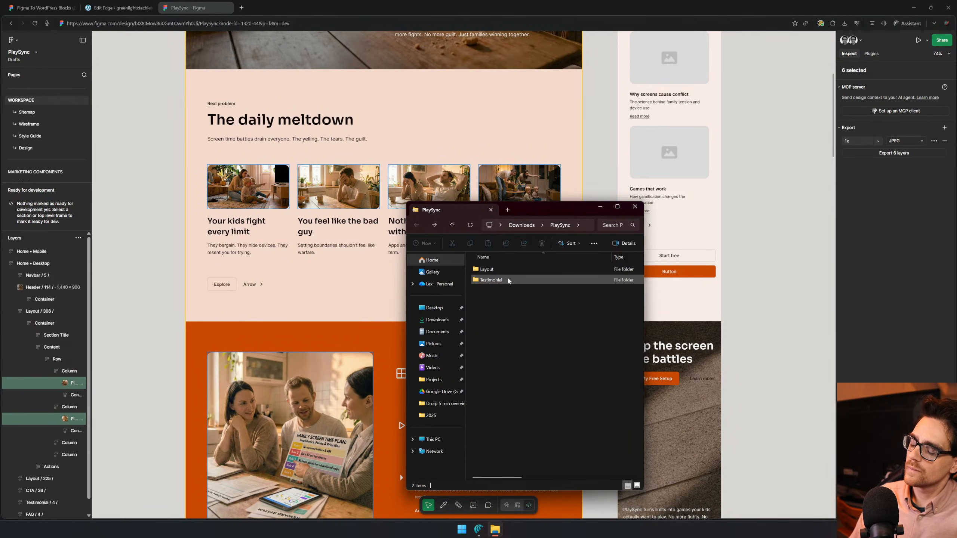
double_click(507, 282)
double_click(509, 270)
click(510, 271)
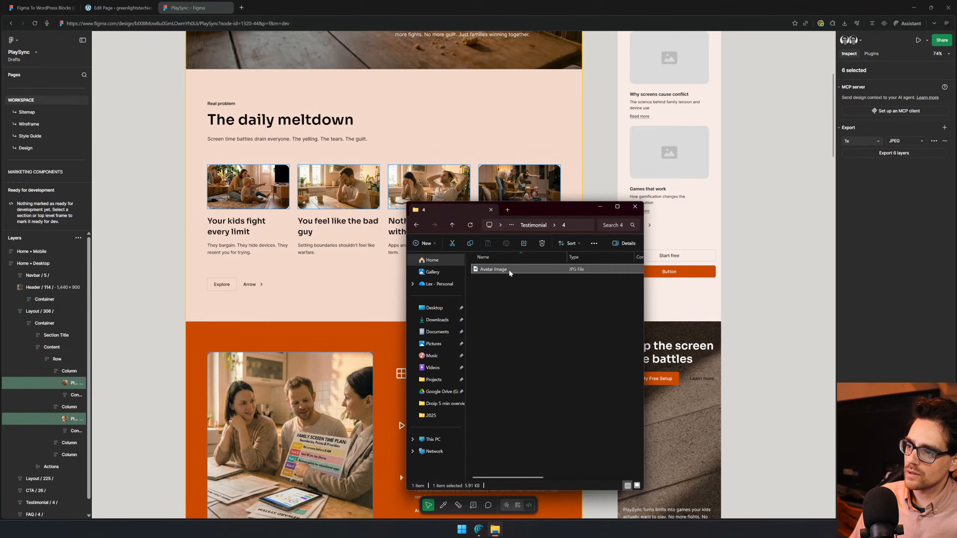
key(BackSpace)
key(BackSpace)
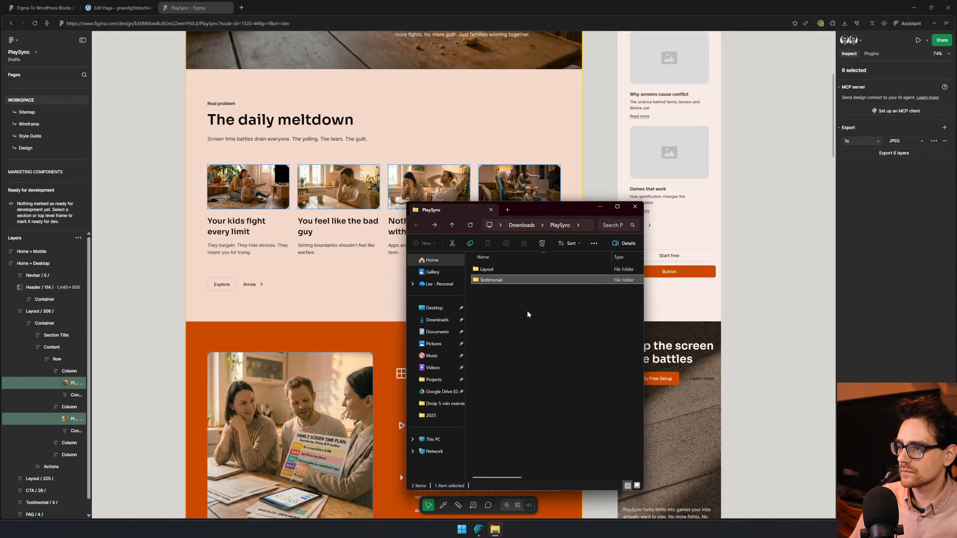
click(521, 225)
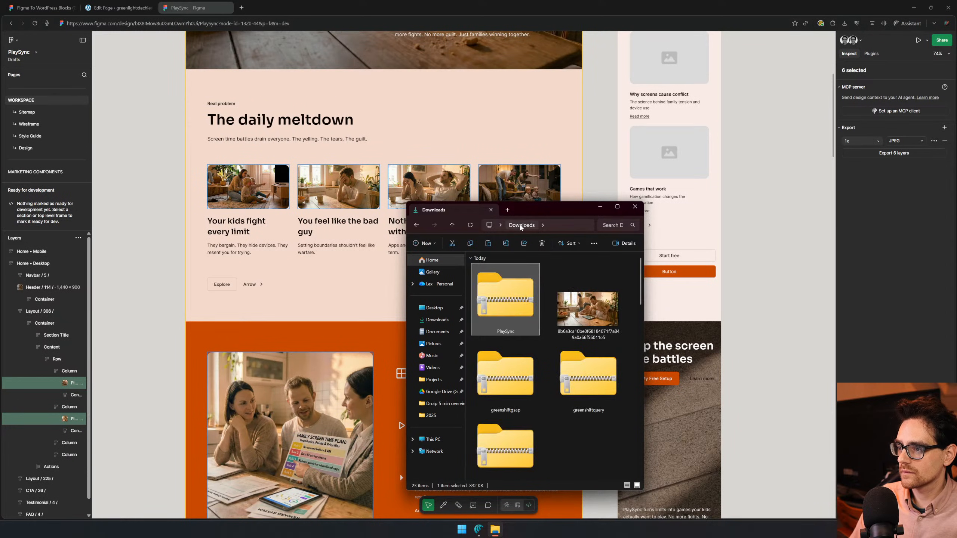
- Copy the four Placeholder Image files from the PlaySync archive's Layout > 306 folder into Downloads
double_click(519, 295)
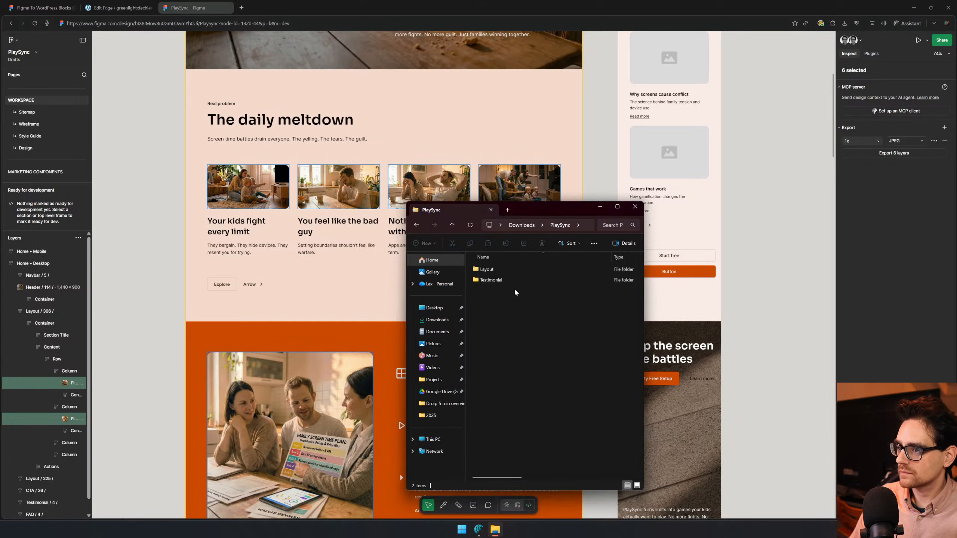
double_click(512, 270)
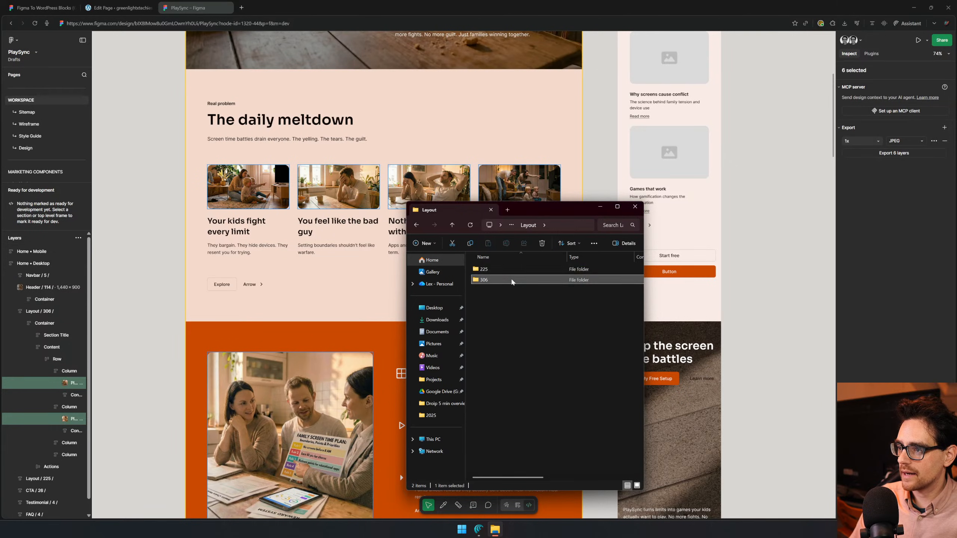
double_click(510, 280)
shift+click(529, 302)
key(ctrl+c)
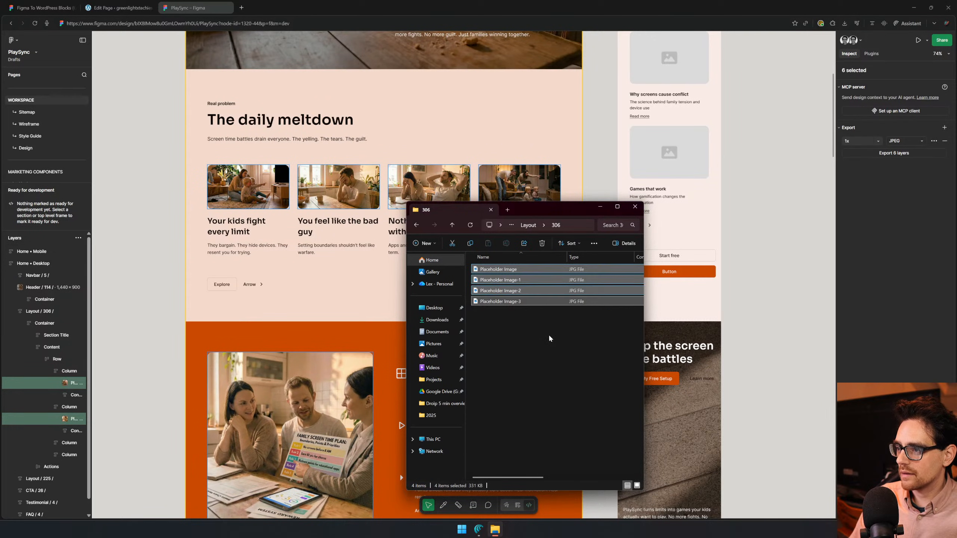
key(alt+Left)
key(alt+Left)
key(alt+Left)
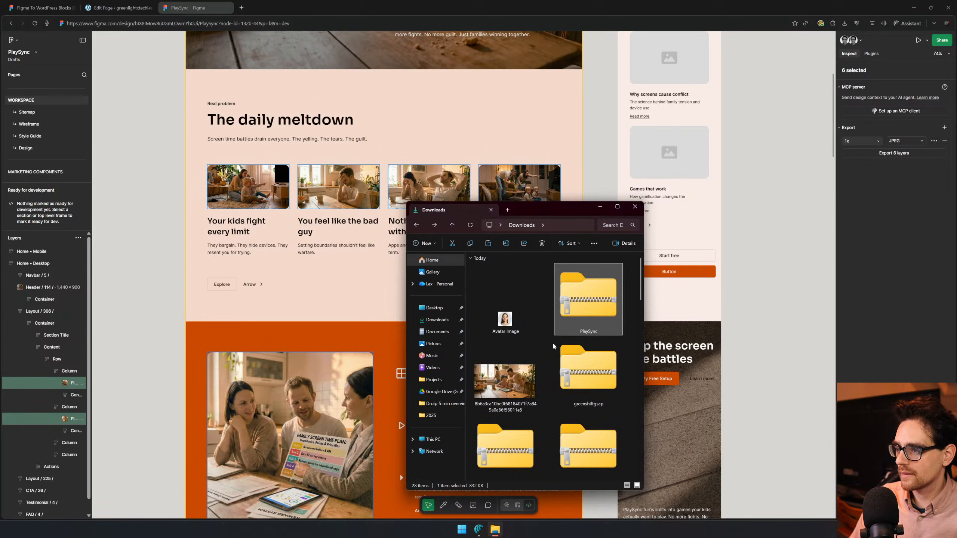
scroll(551, 334, down, 10)
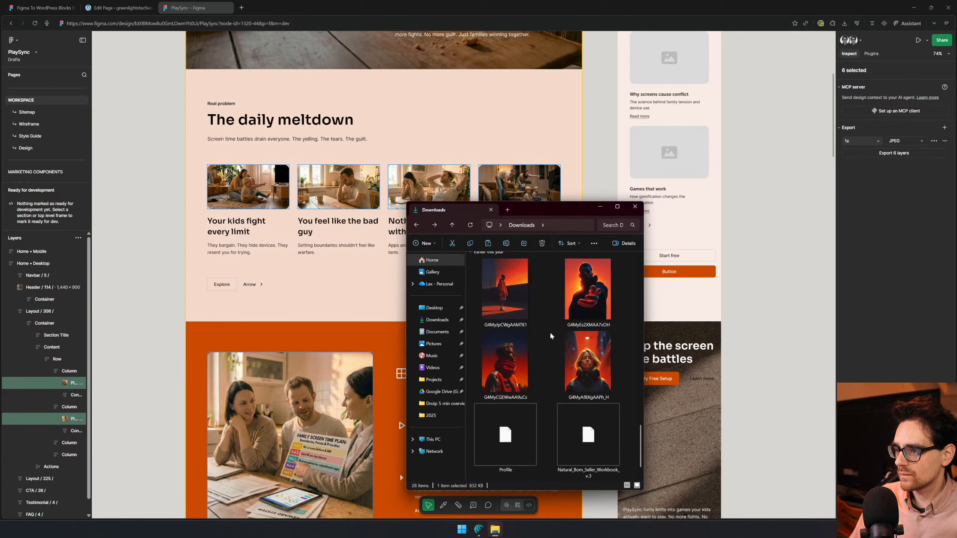
scroll(549, 332, up, 6)
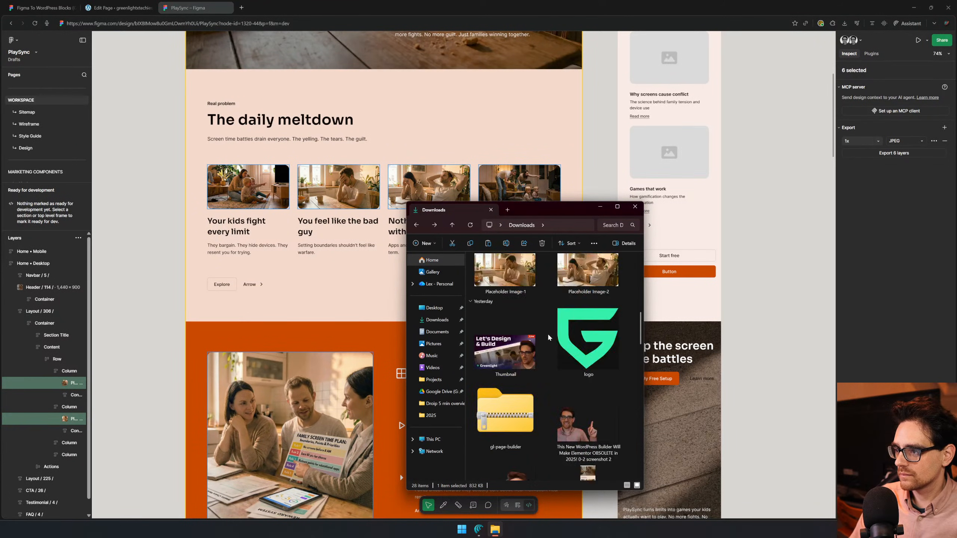
- Open the Layout/306 folder inside the PlaySync archive in Downloads and select its four placeholder images
scroll(547, 333, up, 5)
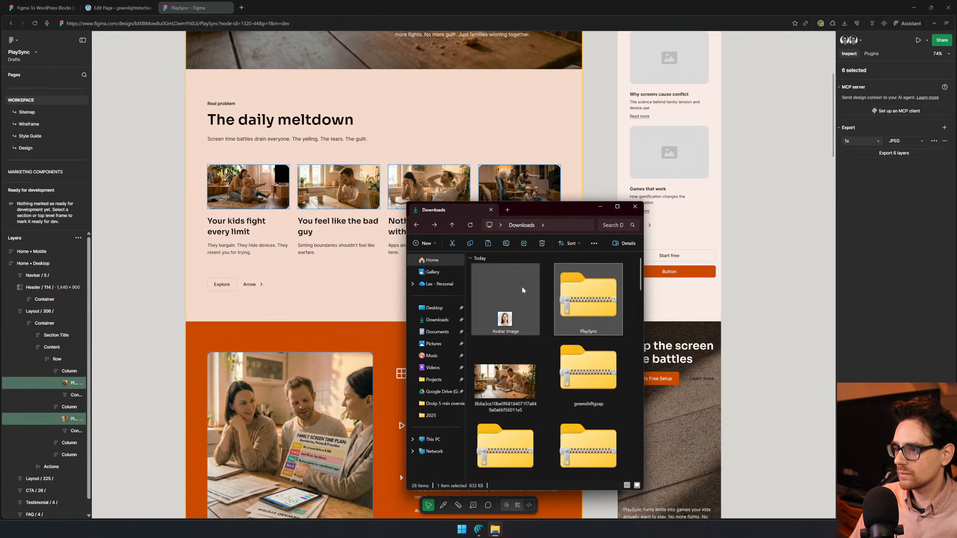
scroll(522, 287, up, 2)
double_click(584, 420)
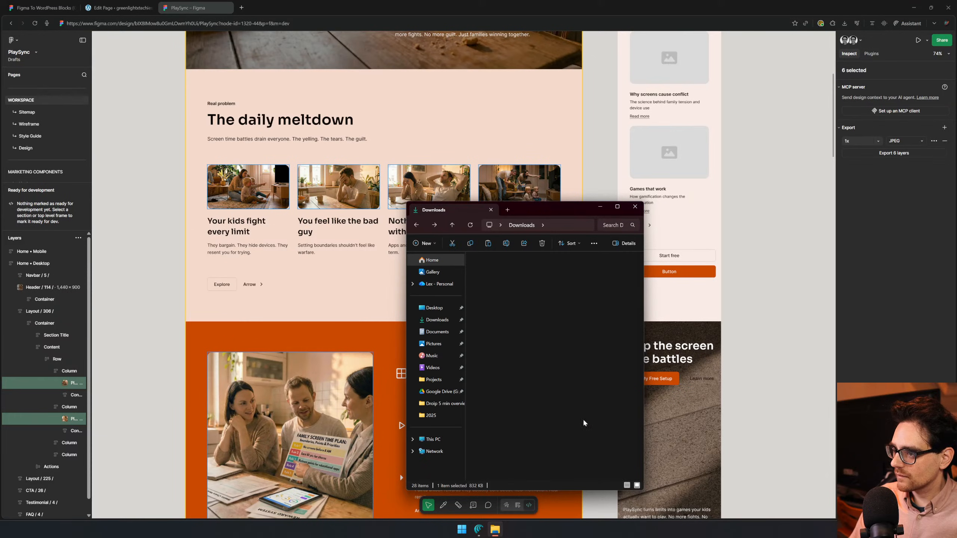
double_click(498, 270)
double_click(504, 280)
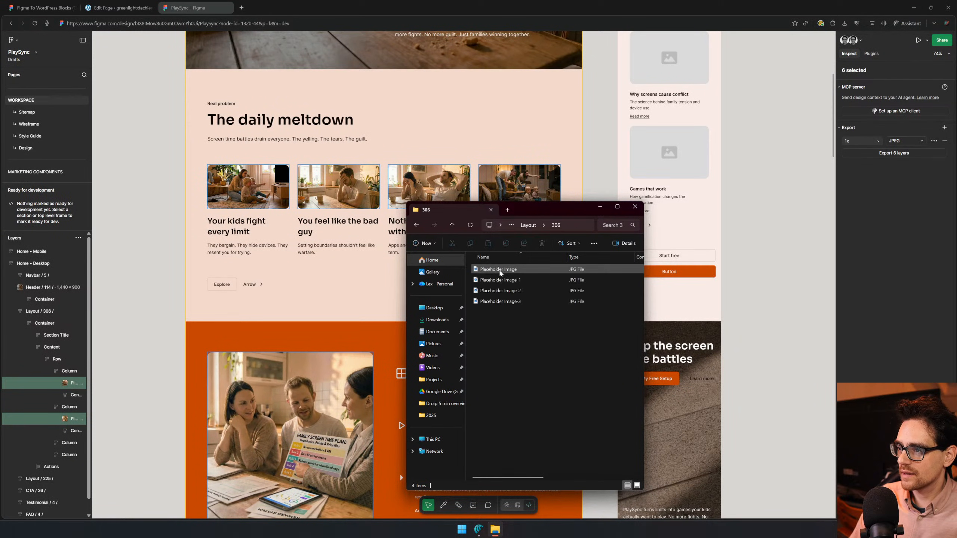
click(500, 272)
shift+click(514, 302)
key(alt+Left)
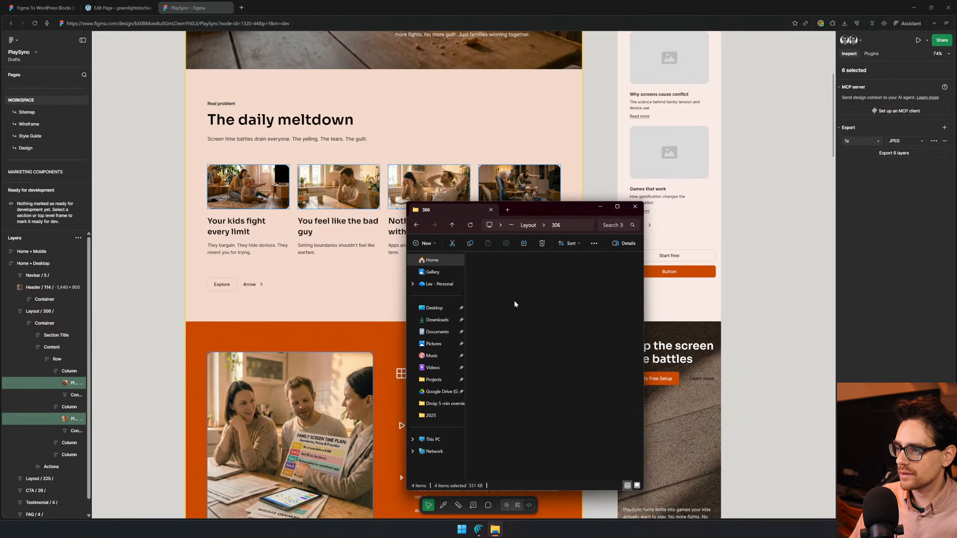
- Copy Placeholder Image from the archive's Layout/225 folder into Downloads, replacing the file of the same name
double_click(508, 269)
key(alt+Up)
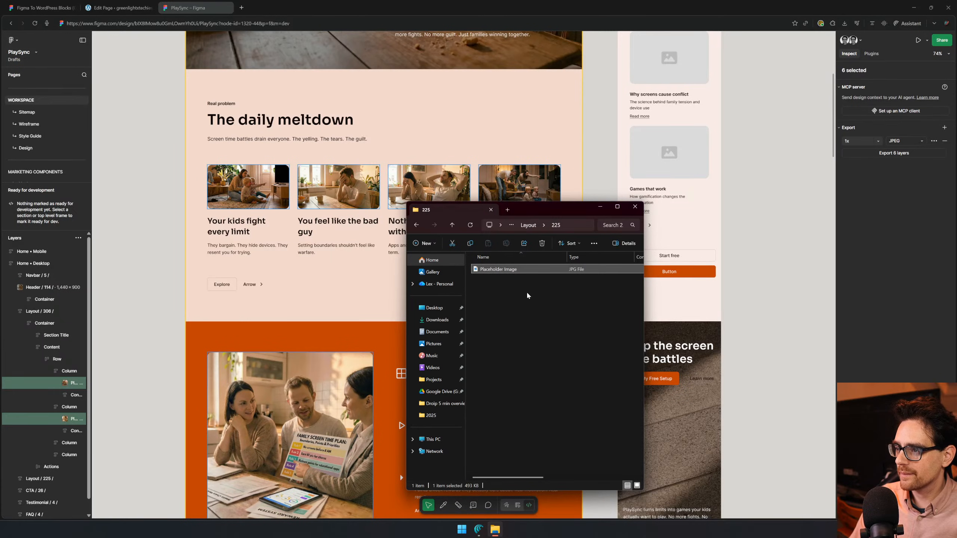
key(alt+Up)
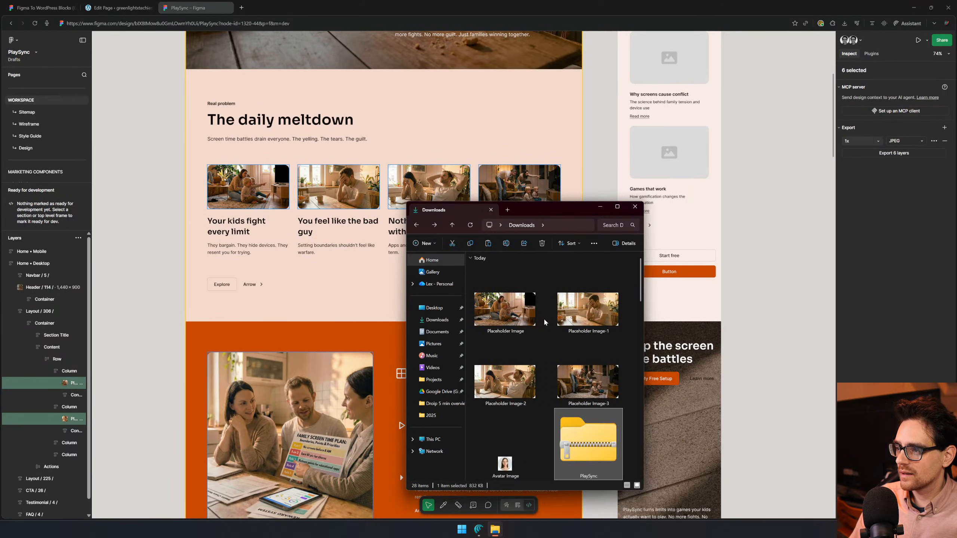
key(ctrl+v)
click(231, 246)
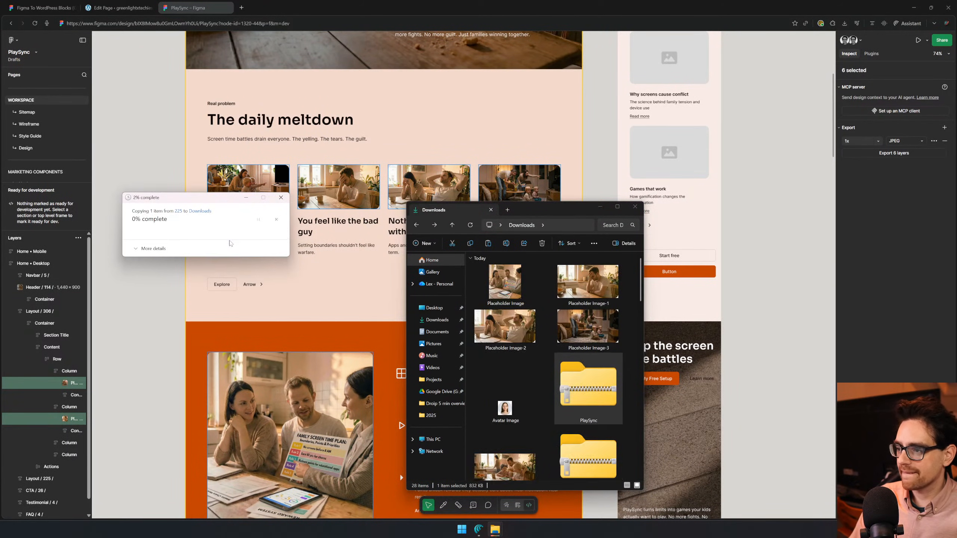
- Delete the loose Placeholder Image, Placeholder Image-1, -2, -3 and Avatar Image files from Downloads
click(599, 331)
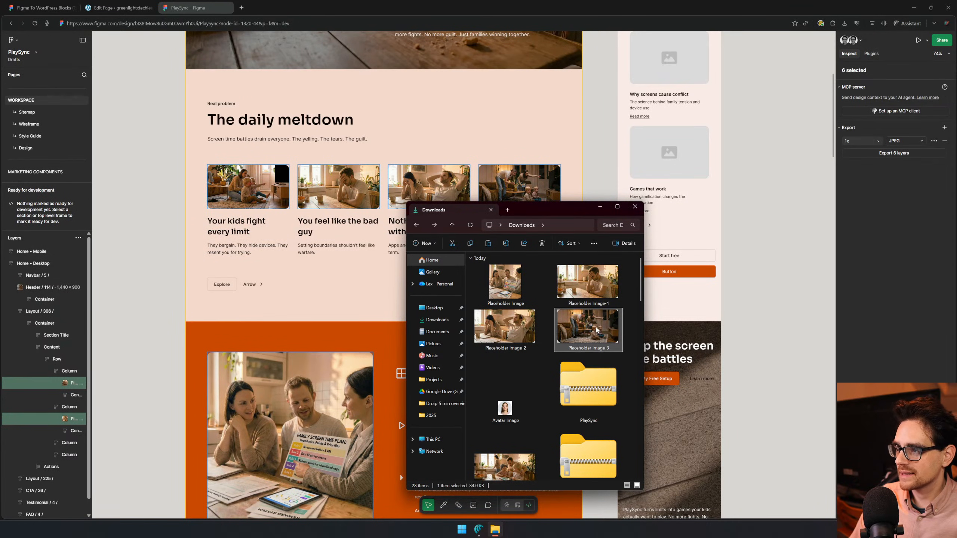
click(502, 286)
key(Delete)
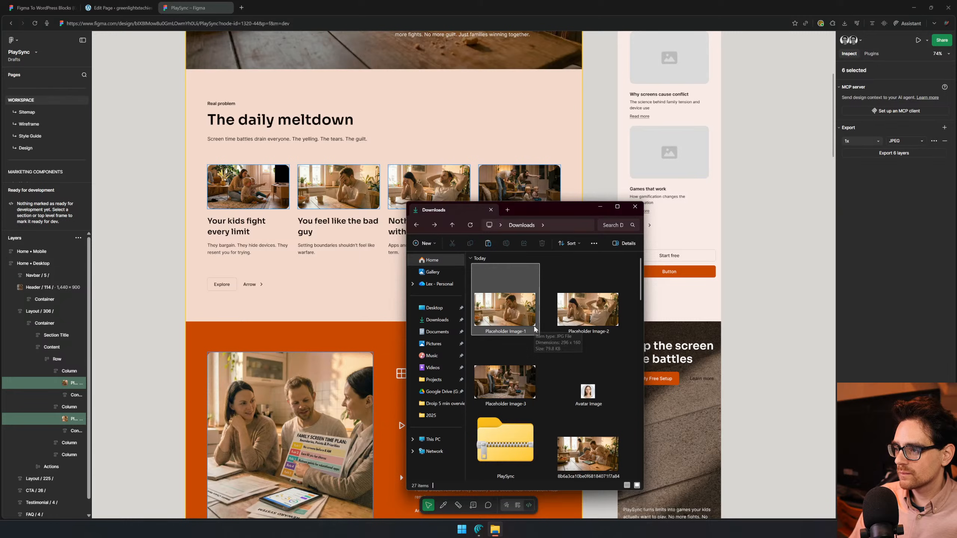
click(523, 321)
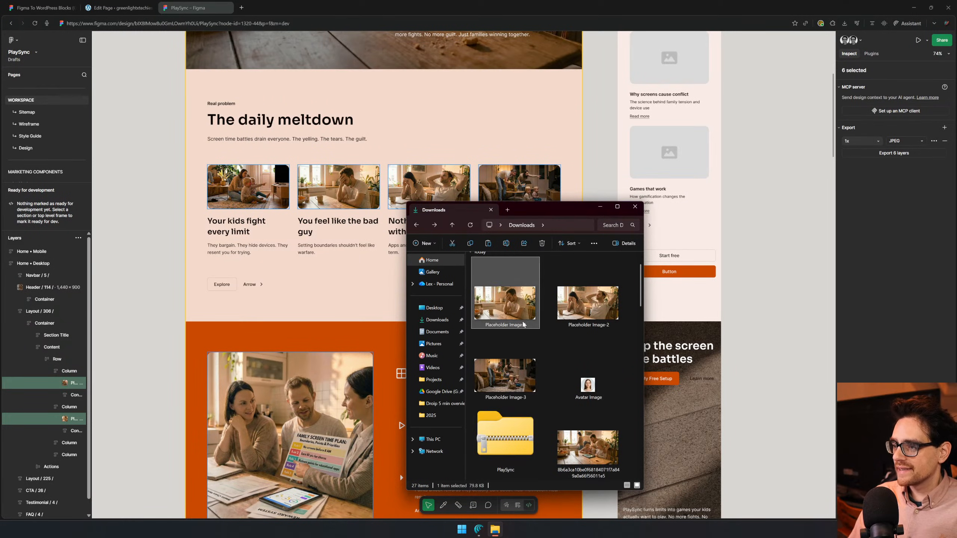
shift+click(525, 377)
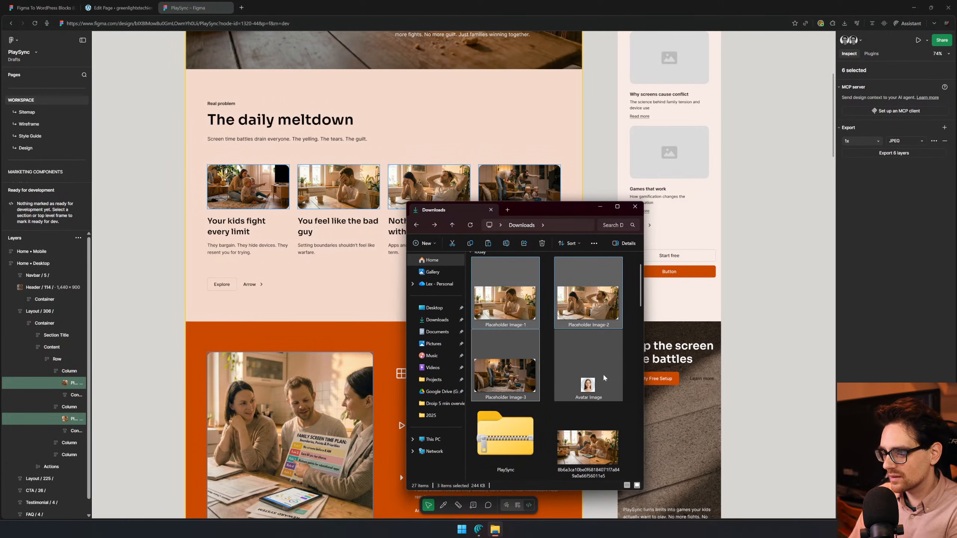
key(Delete)
click(503, 304)
key(Delete)
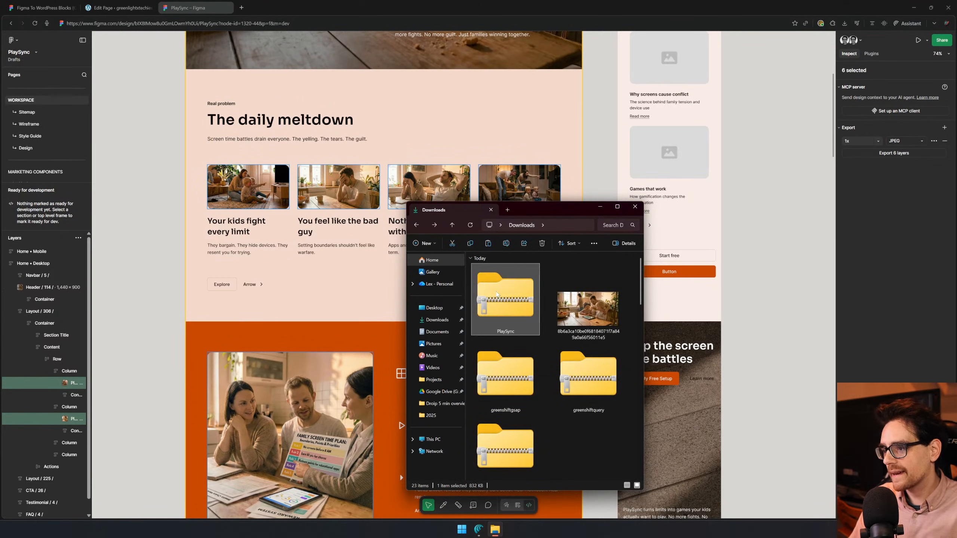
- Extract the PlaySync archive into a PlaySync folder in Downloads and open its extracted Testimonial/4 folder
right_click(497, 295)
click(546, 182)
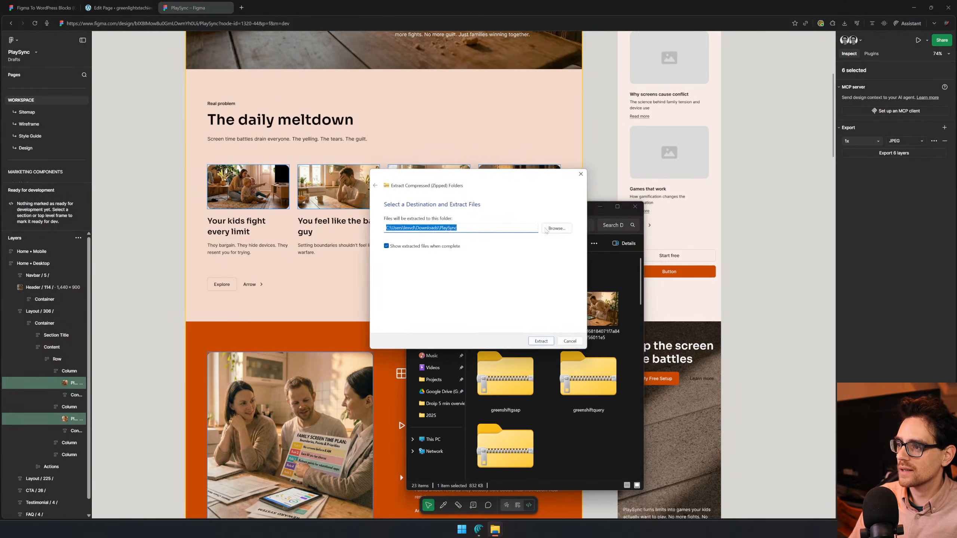
click(538, 344)
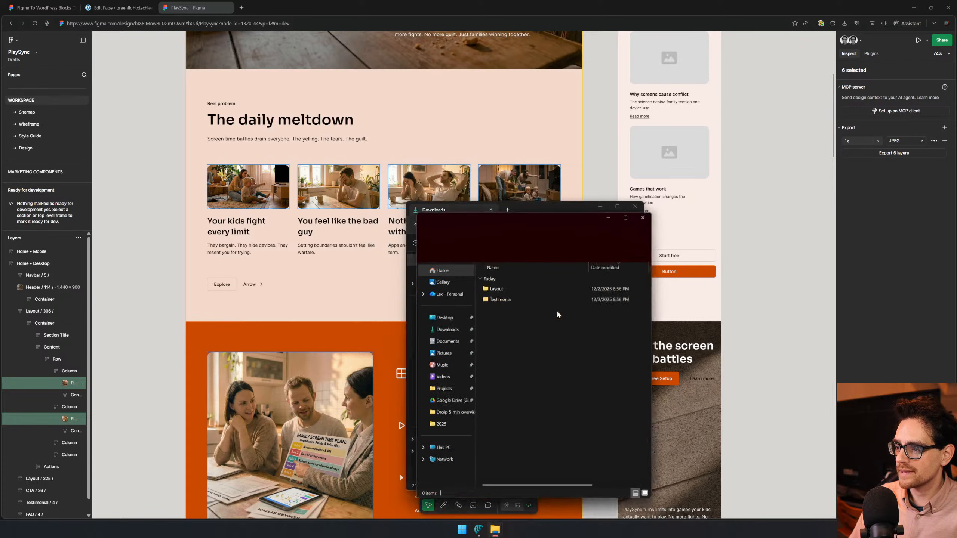
double_click(501, 298)
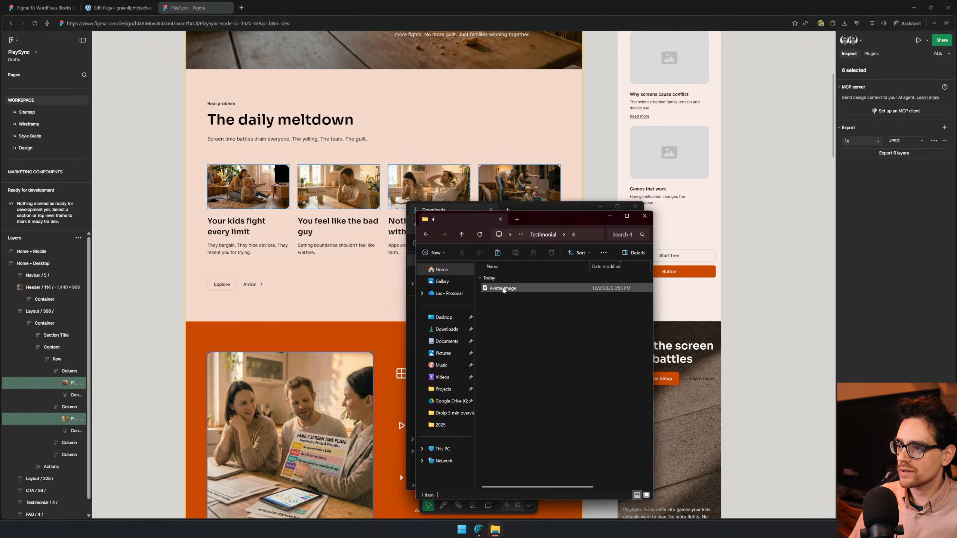
- Switch to the WordPress page editor and open the background image replacement options of the hero section's outer DIV element
click(117, 7)
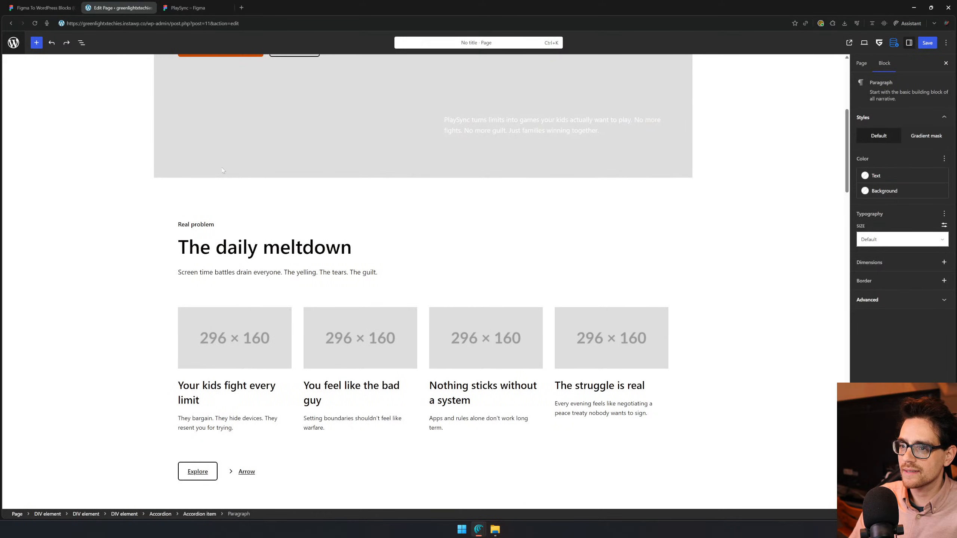
scroll(223, 171, up, 5)
click(366, 123)
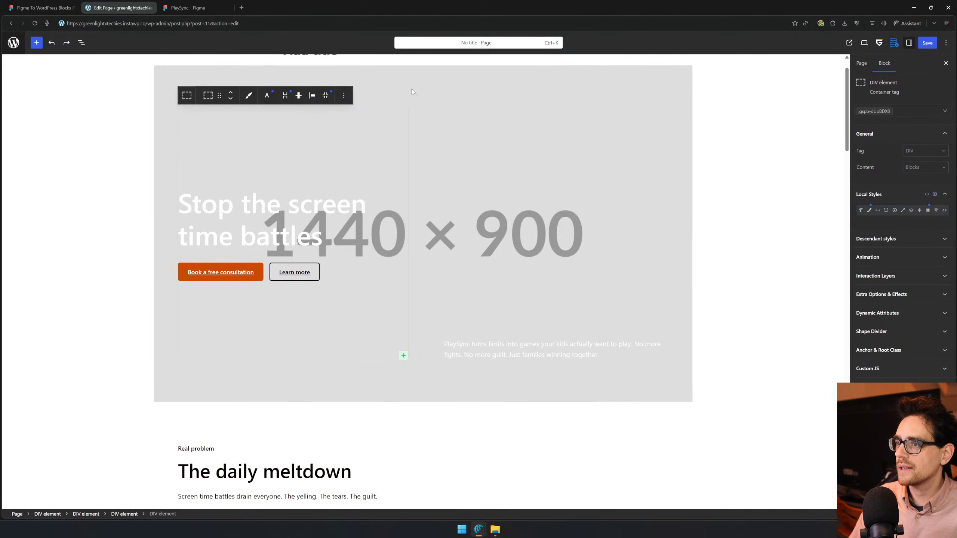
click(83, 43)
click(67, 102)
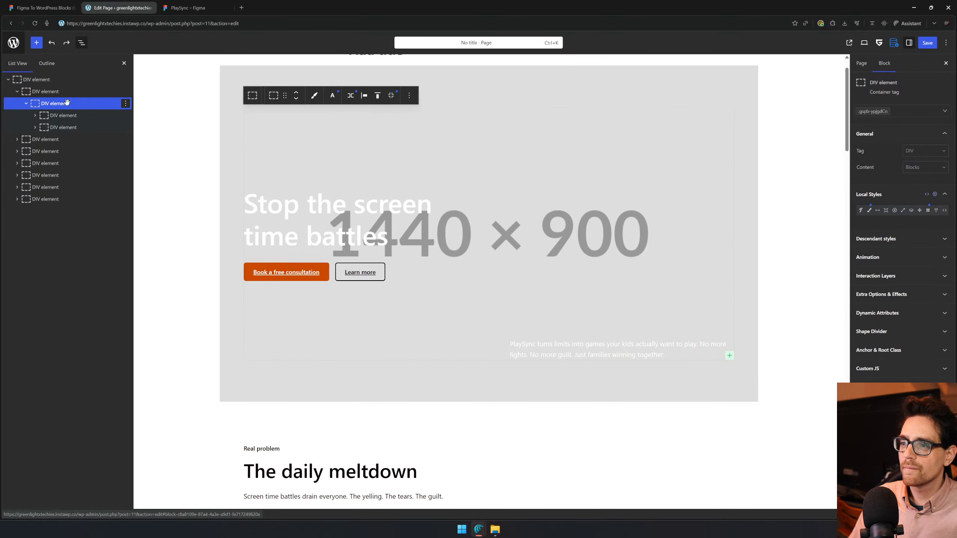
click(62, 91)
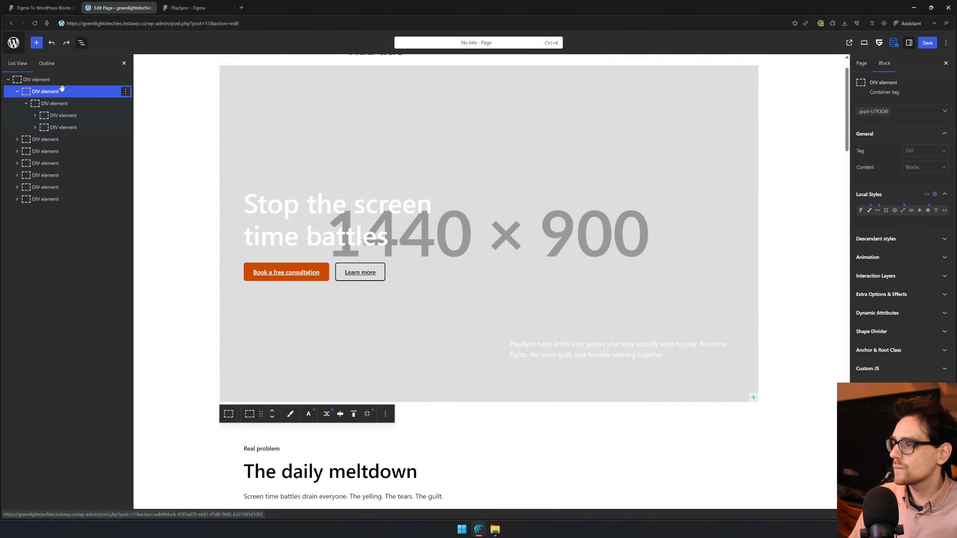
click(868, 210)
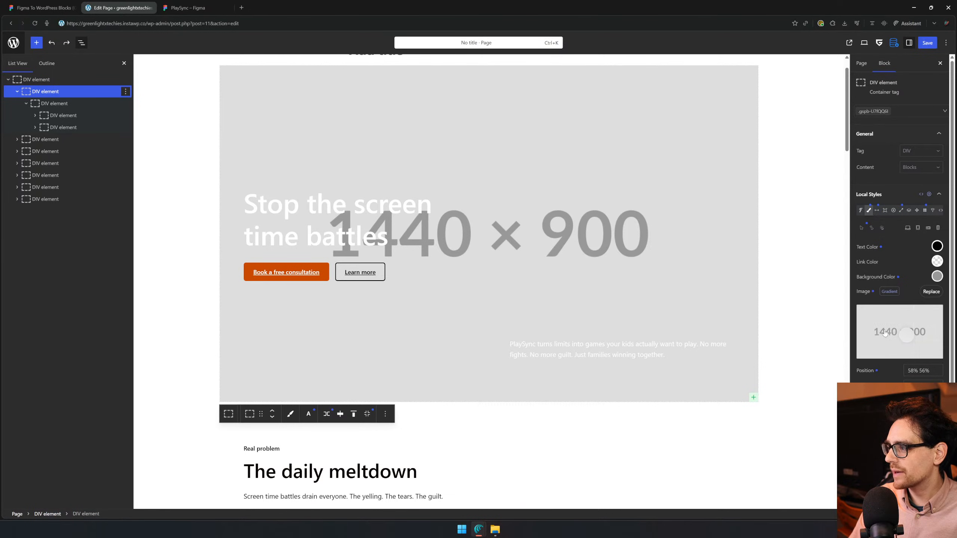
click(931, 291)
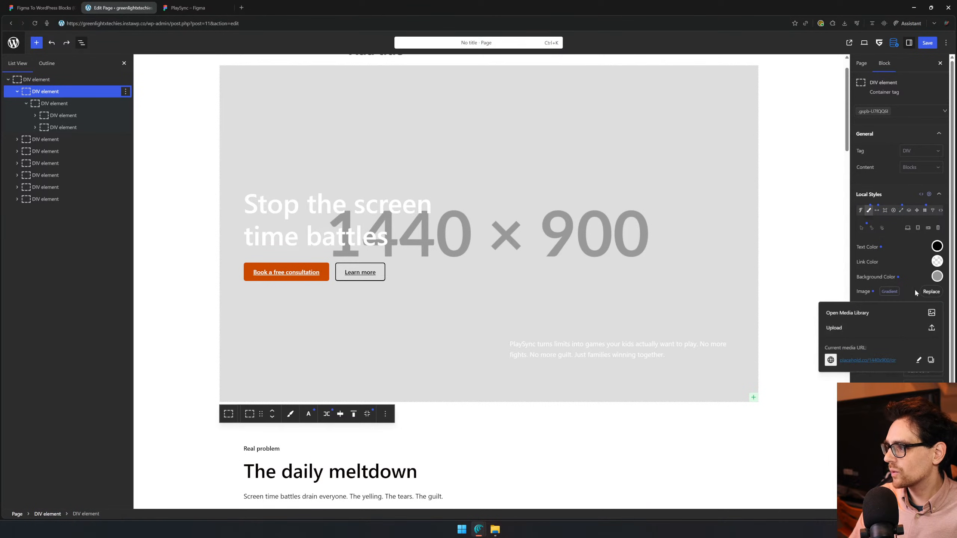
click(834, 327)
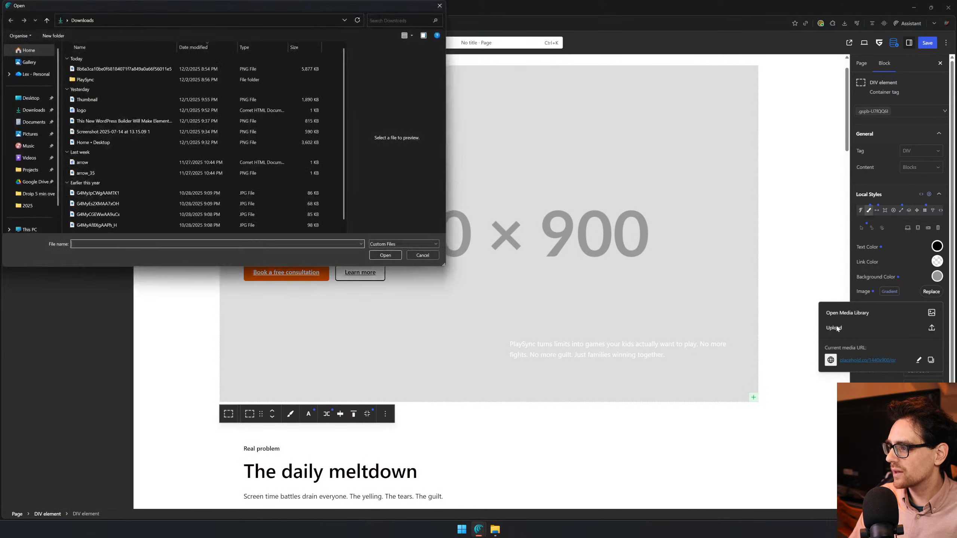
double_click(85, 79)
double_click(88, 71)
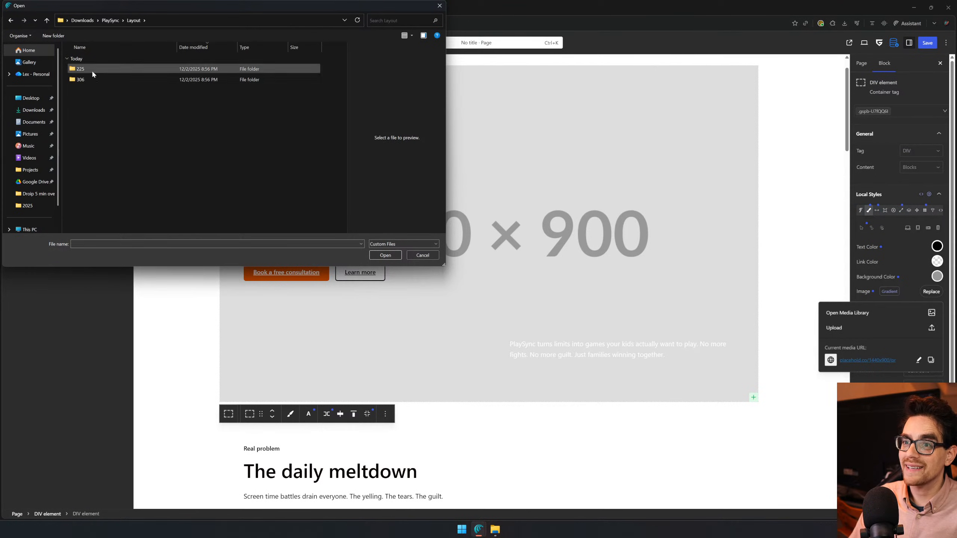
double_click(91, 70)
click(94, 71)
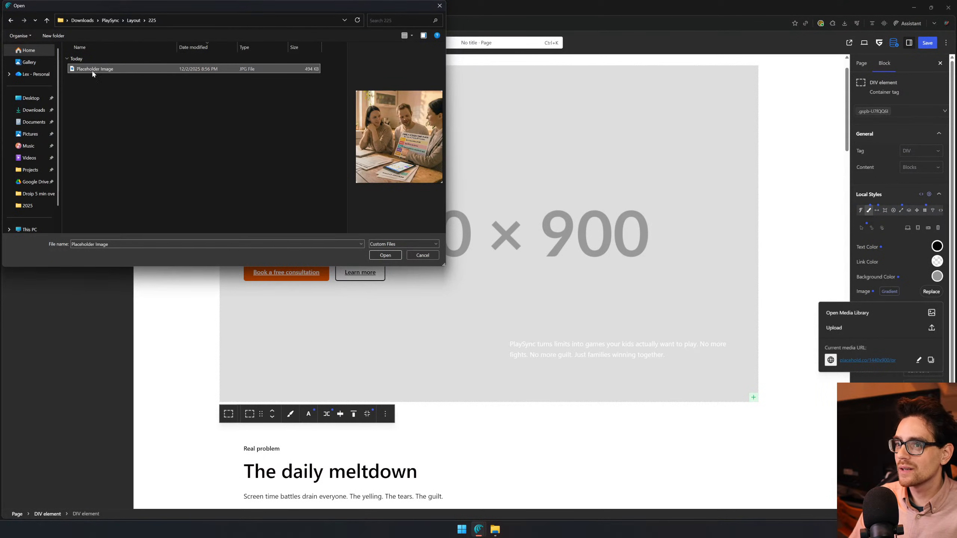
click(129, 21)
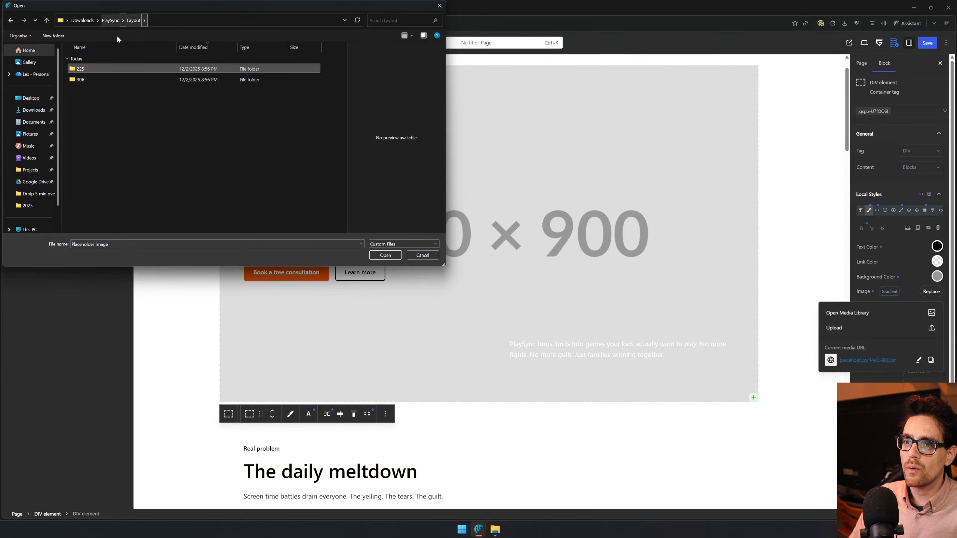
double_click(95, 79)
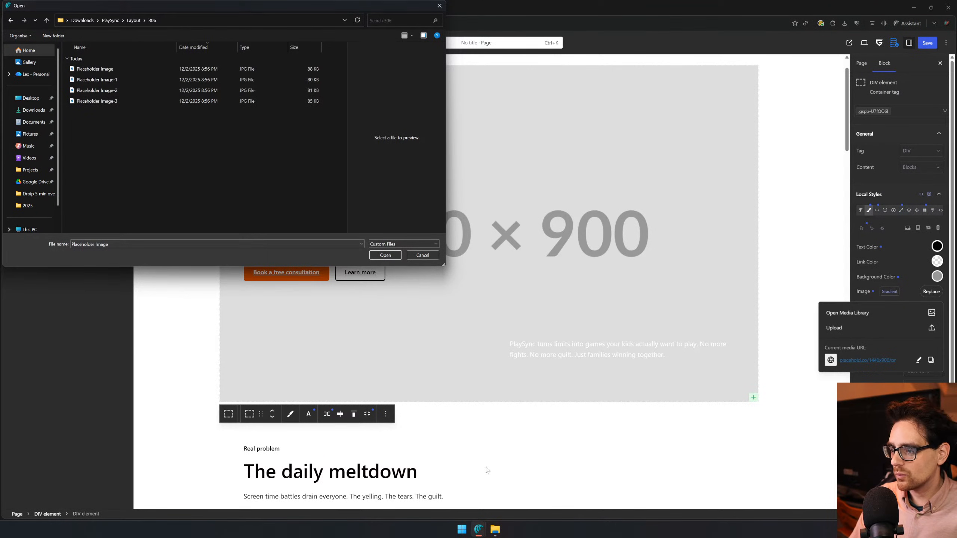
mouse_move(496, 527)
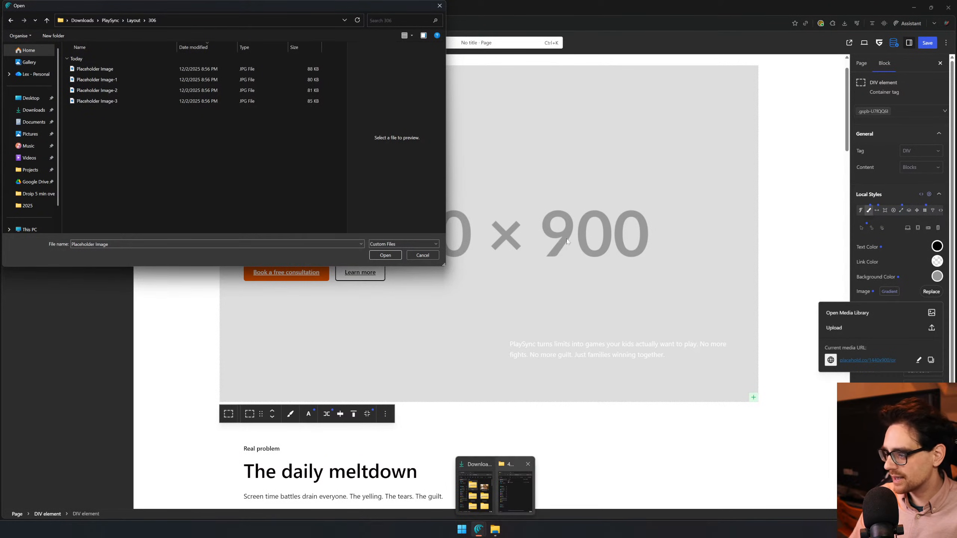
click(439, 6)
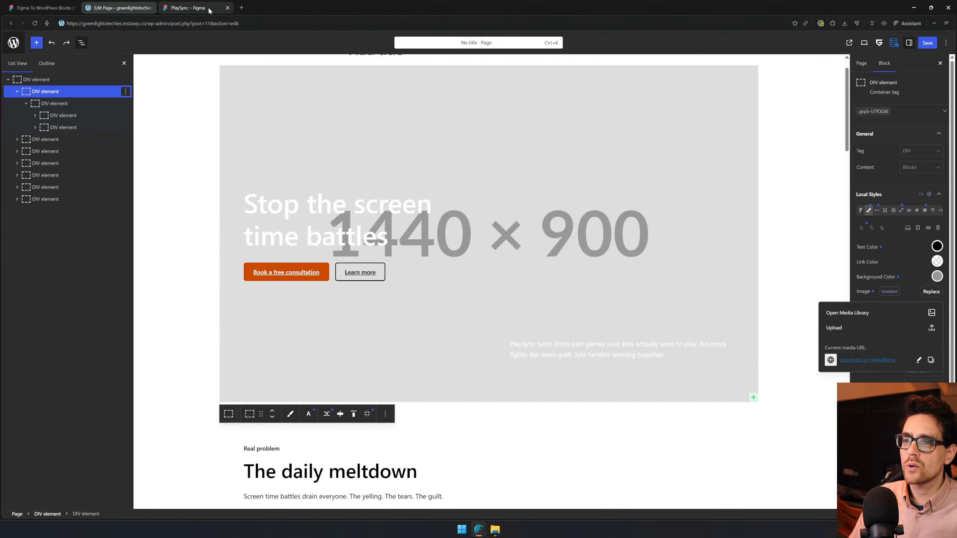
- Switch to the Figma design and inspect the background image properties of the Header / 114 / section
click(192, 7)
scroll(381, 98, up, 5)
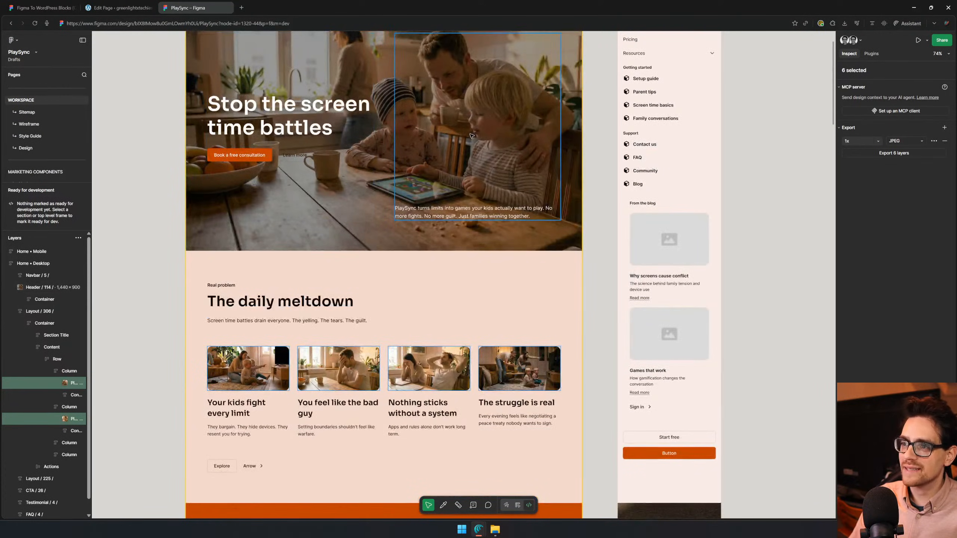
click(329, 241)
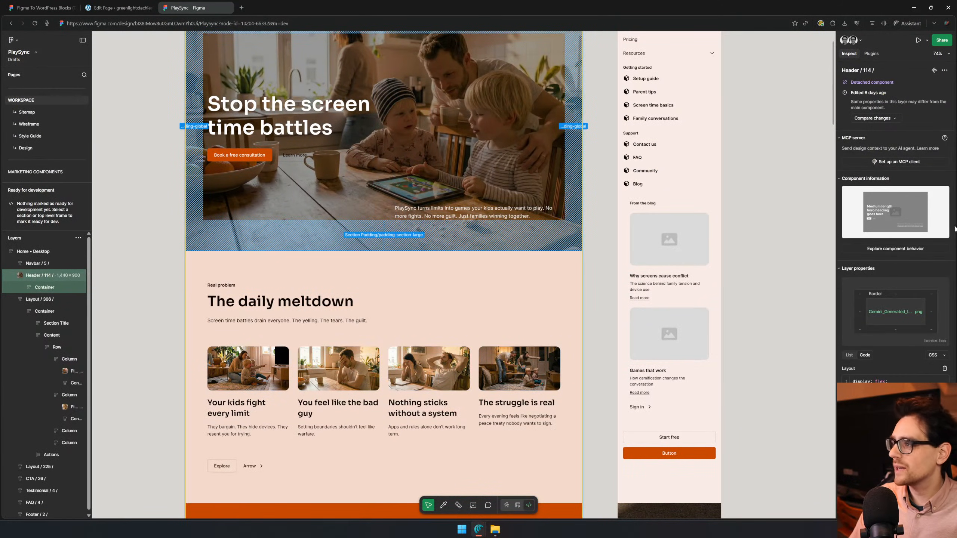
scroll(897, 245, down, 4)
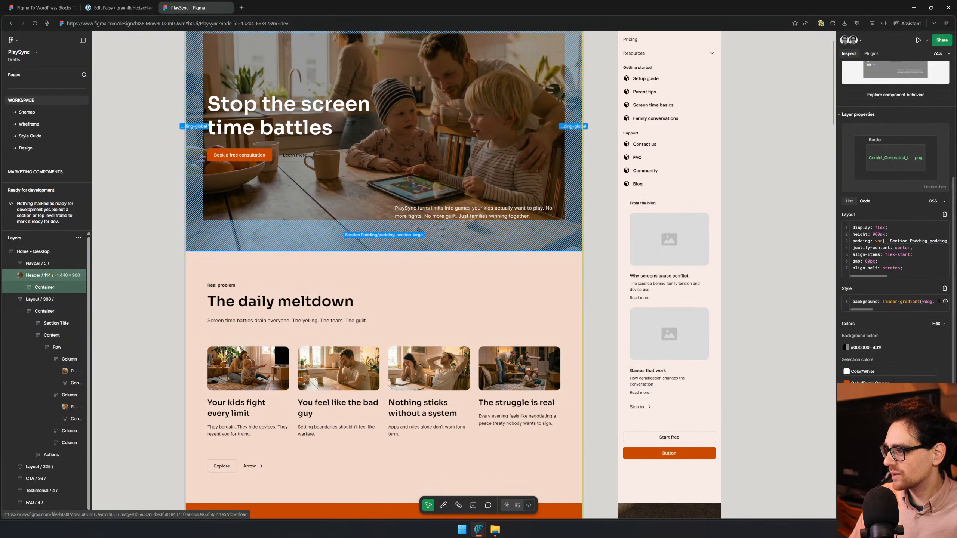
- Return to the WordPress page editor and upload the hero PNG from Downloads to the media library
click(136, 5)
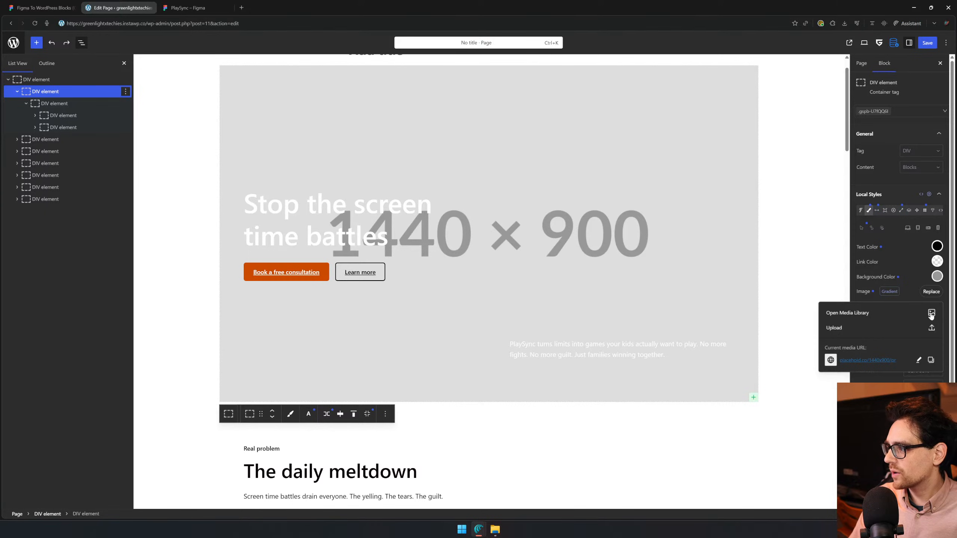
click(848, 313)
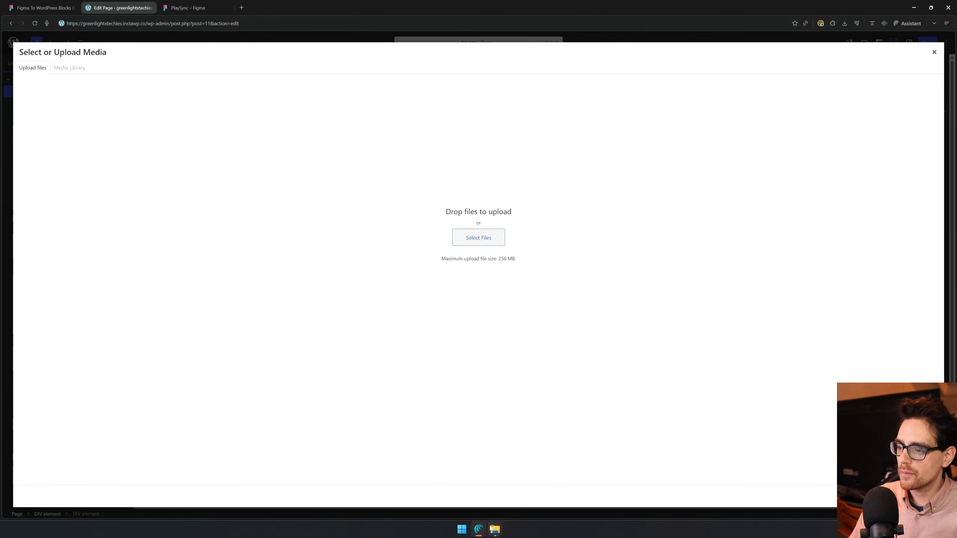
mouse_move(491, 529)
click(490, 486)
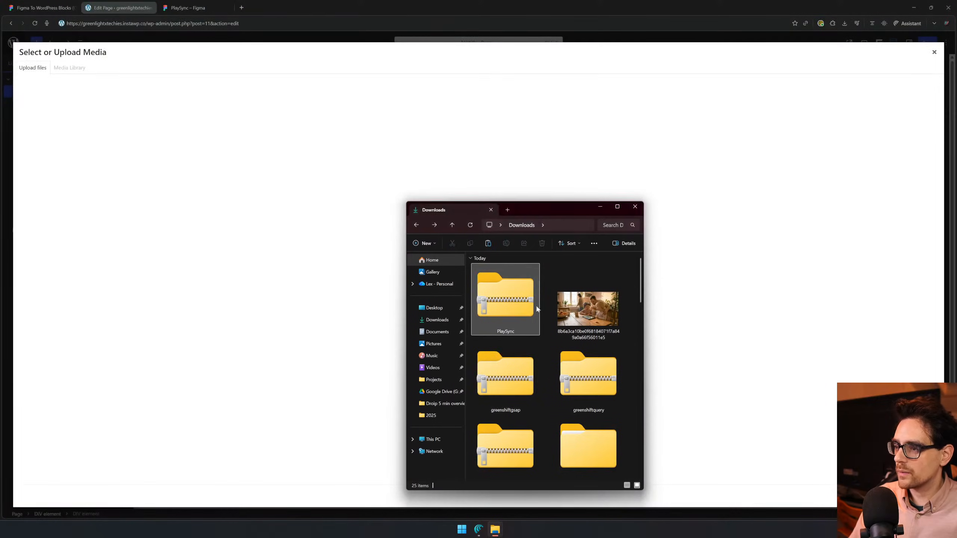
scroll(536, 309, down, 2)
scroll(537, 309, up, 2)
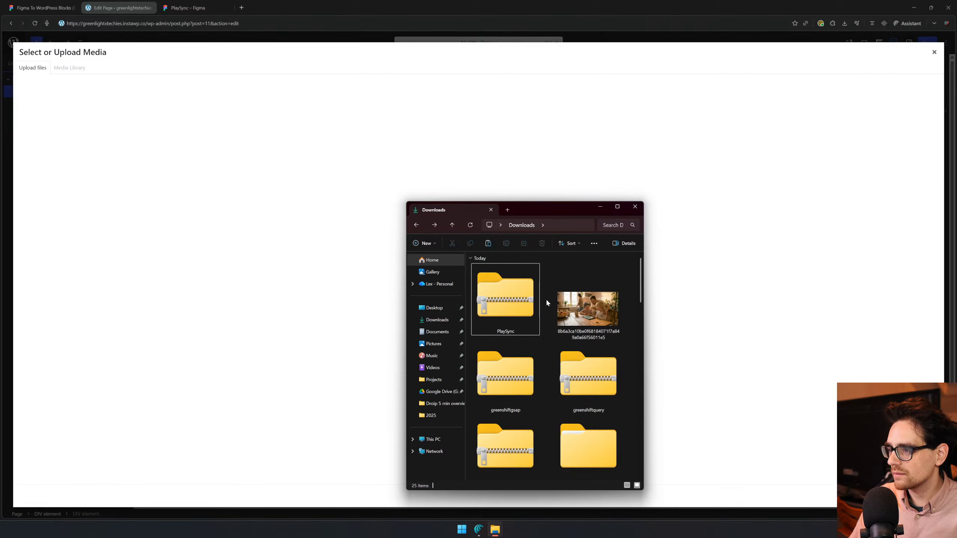
drag(535, 301, 415, 226)
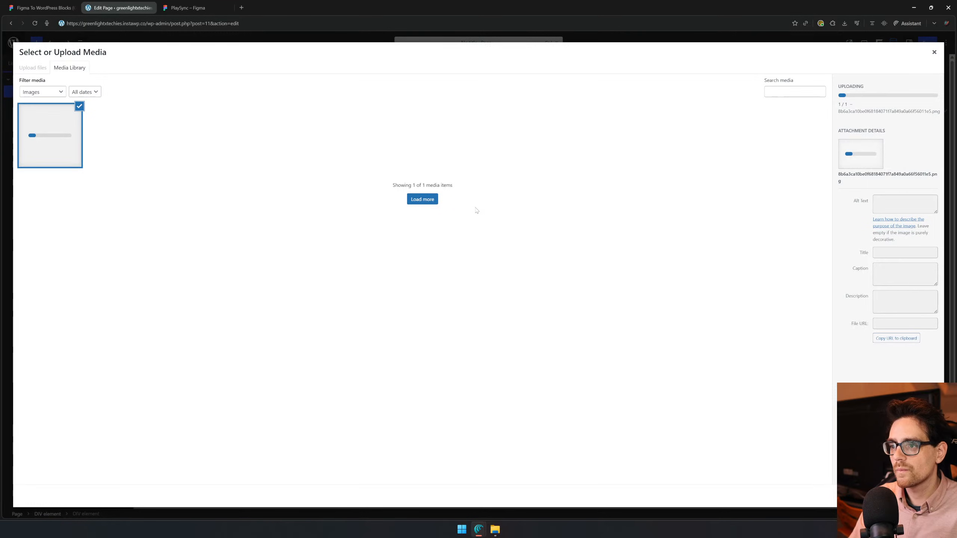
- Upload the Avatar Image file from the extracted Testimonial/4 folder to the media library
mouse_move(495, 528)
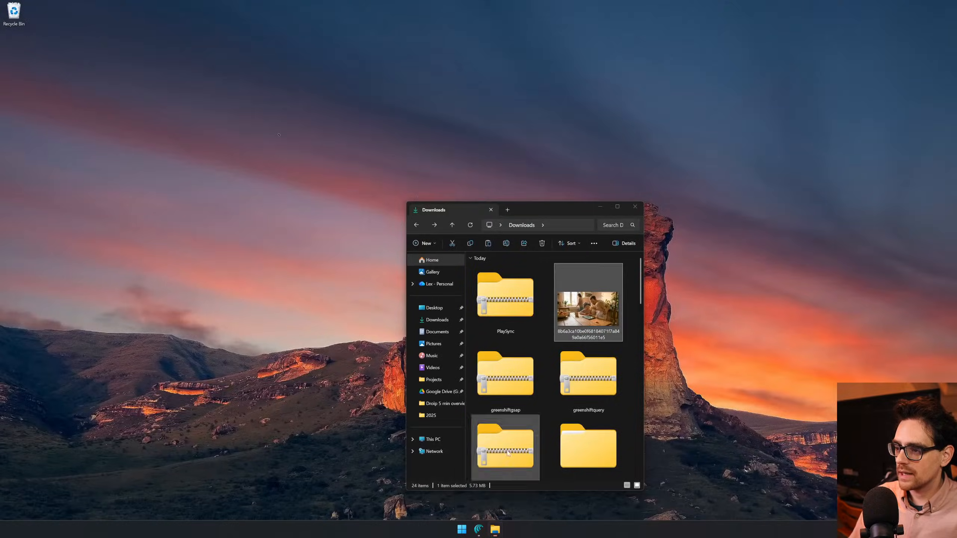
click(474, 490)
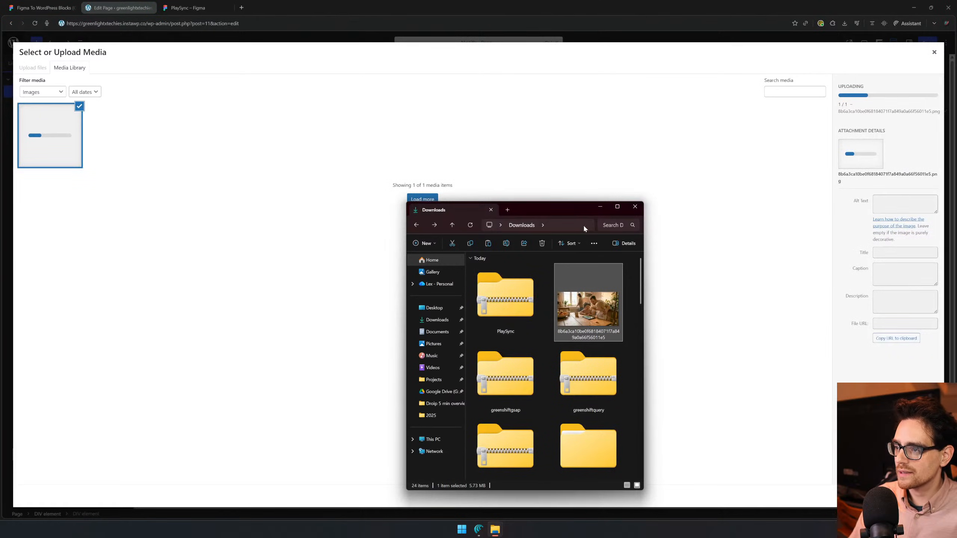
mouse_move(495, 528)
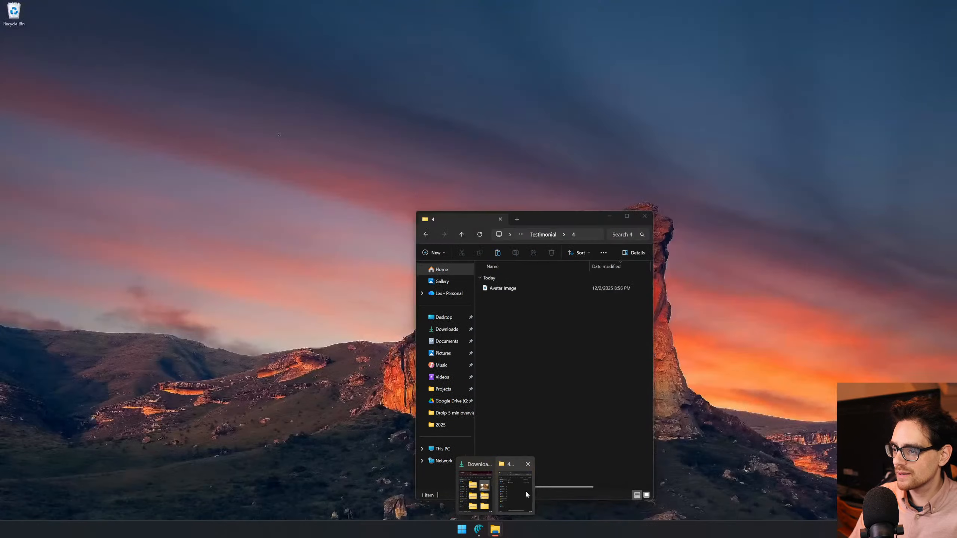
click(525, 488)
click(624, 210)
click(633, 207)
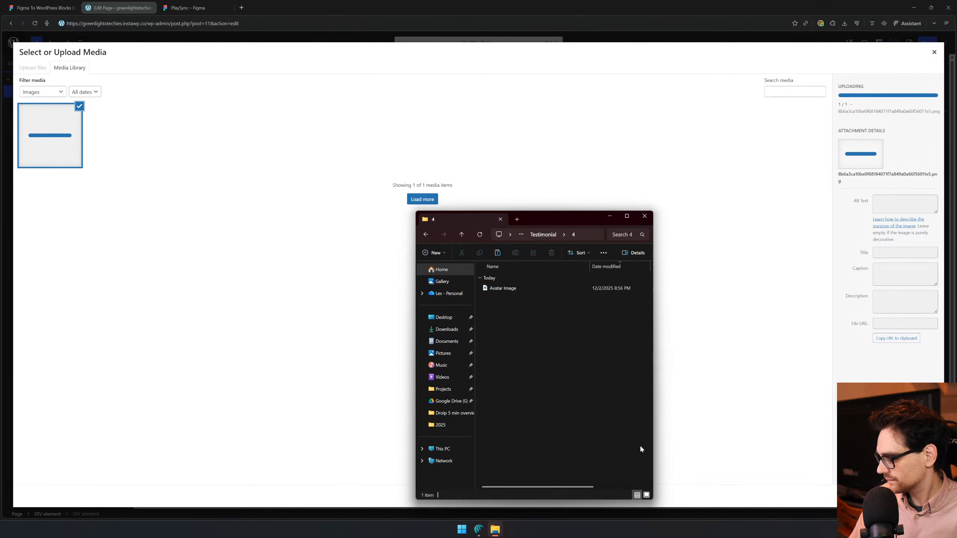
key(alt+Left)
key(alt+Left)
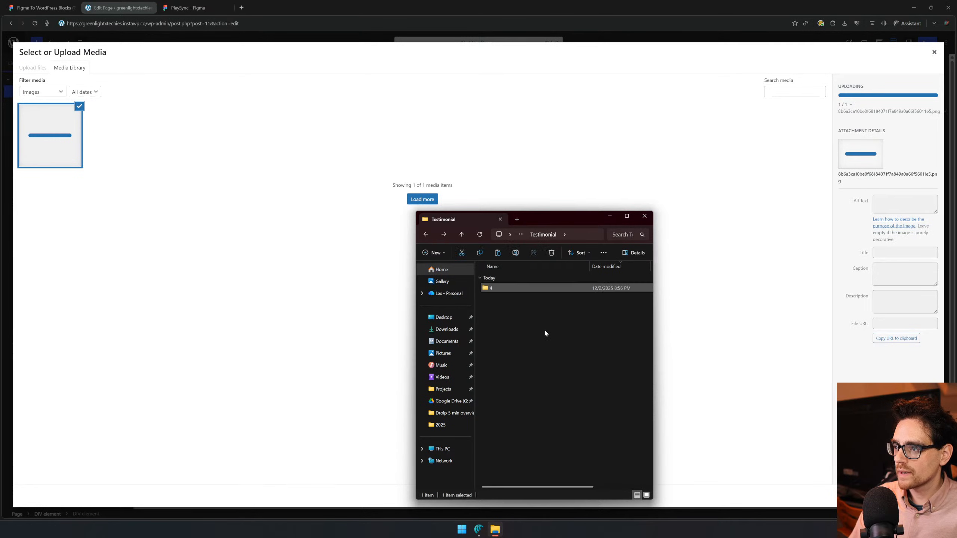
key(alt+Right)
key(alt+Right)
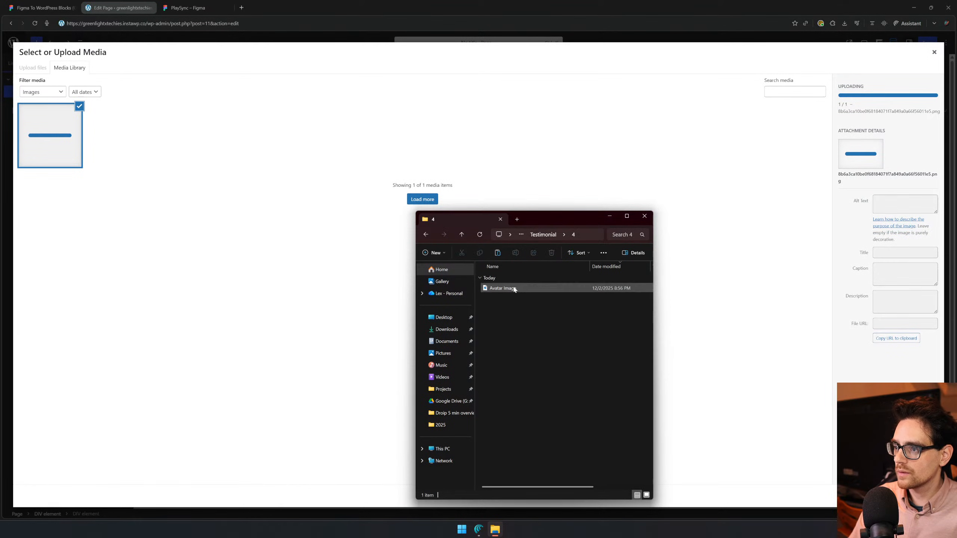
drag(513, 288, 517, 329)
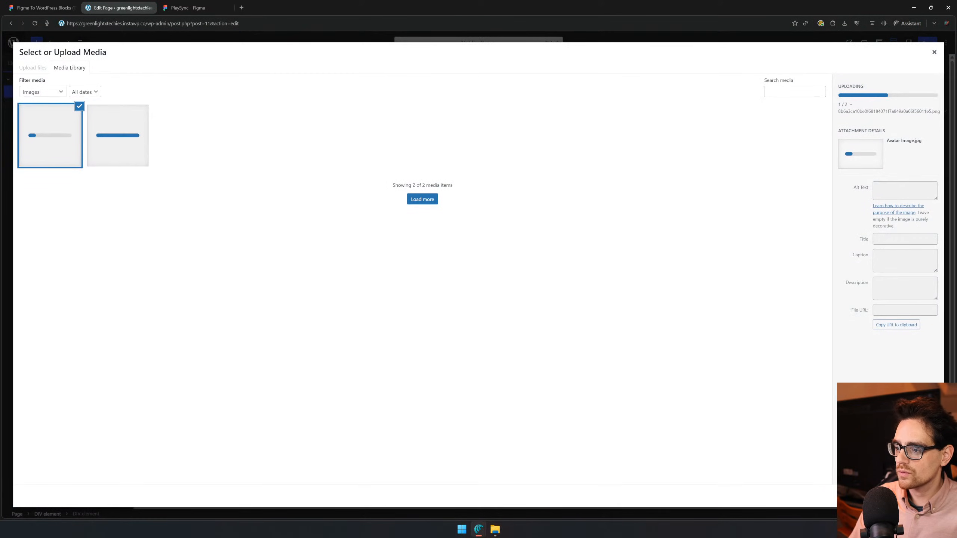
- Upload Placeholder Image, Placeholder Image-1, -2 and -3 from the PlaySync Layout/306 folder to the media library
click(494, 534)
key(alt+Left)
key(alt+Left)
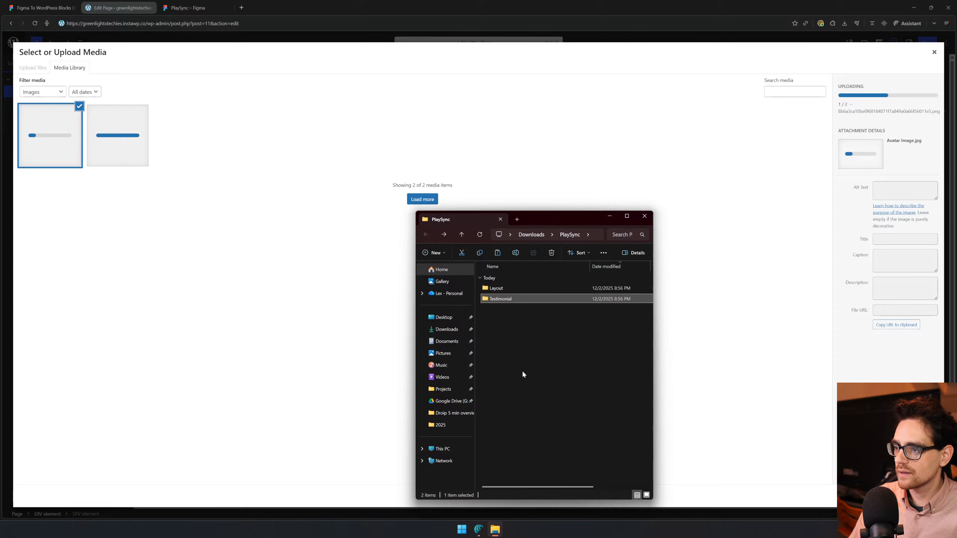
double_click(516, 288)
double_click(514, 299)
click(516, 288)
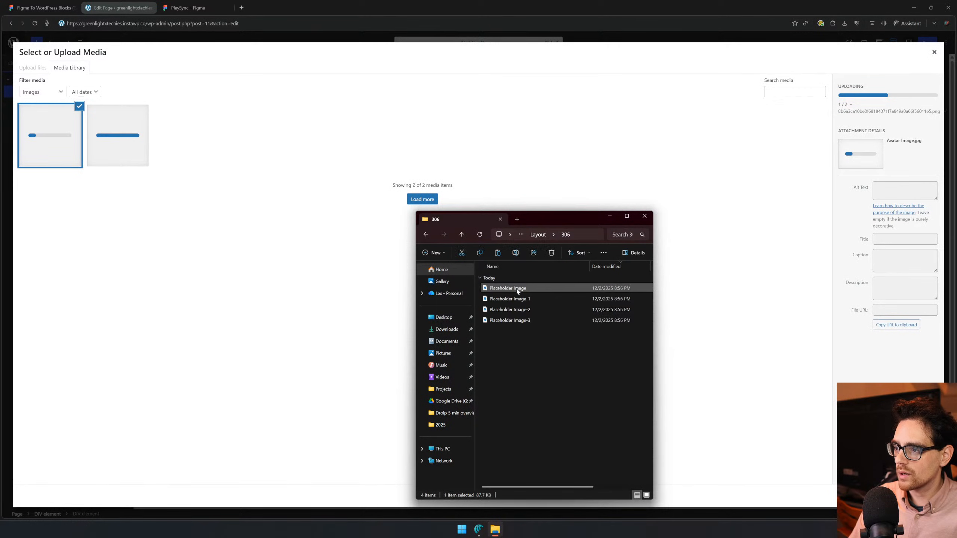
shift+click(527, 320)
drag(262, 325, 438, 353)
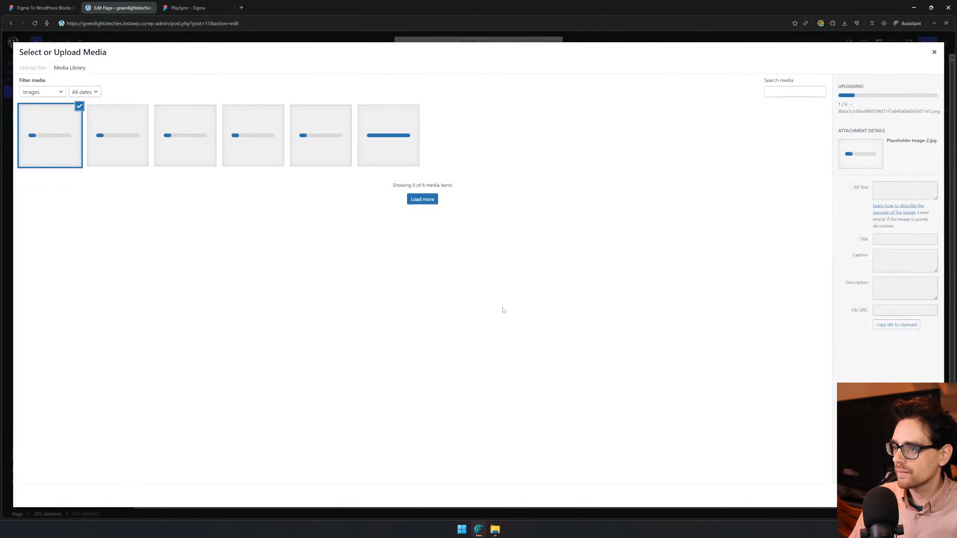
- Upload the image from the PlaySync Layout/225 folder to the media library
click(494, 529)
click(517, 420)
key(alt+Left)
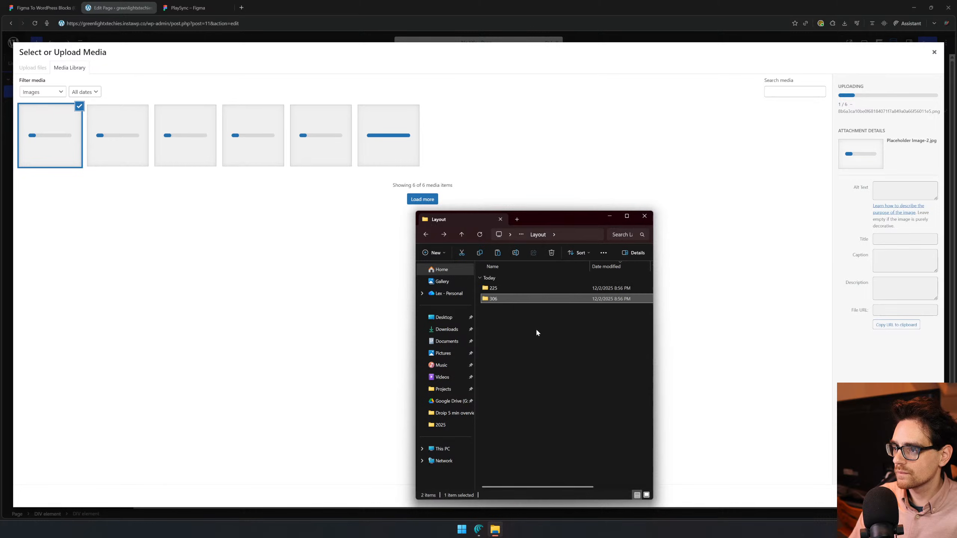
click(520, 289)
double_click(520, 289)
drag(520, 289, 468, 370)
- Set the uploaded kitchen-table family photo as the hero section's background image
click(470, 148)
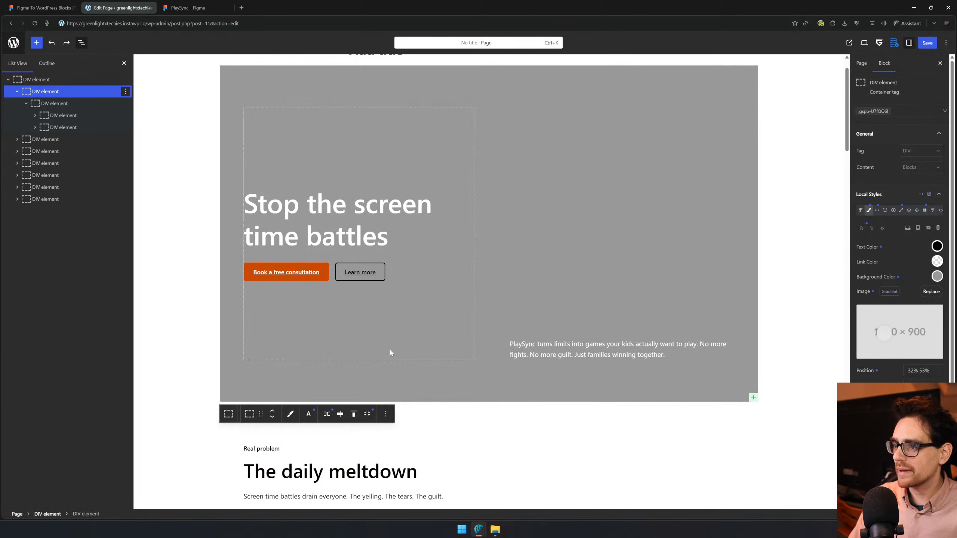
right_click(424, 387)
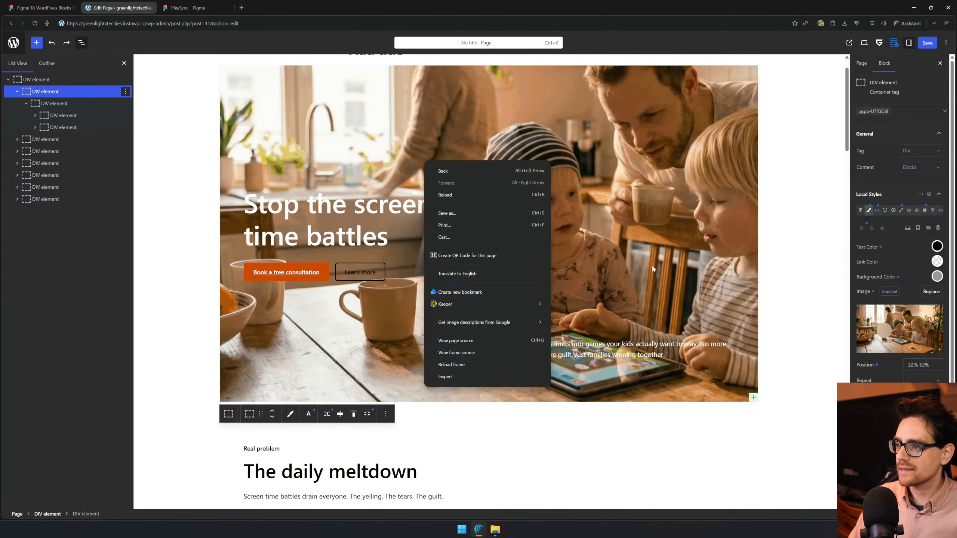
click(654, 268)
click(406, 381)
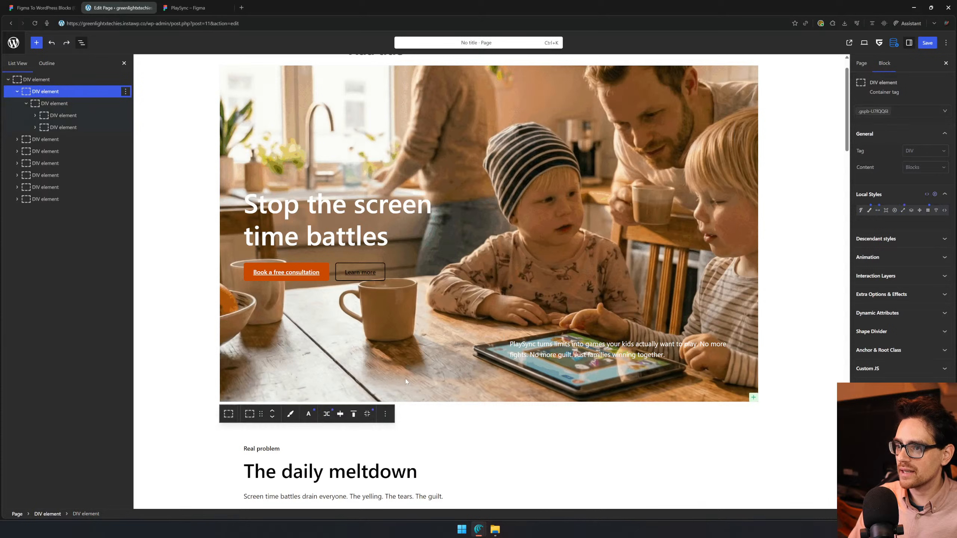
- Set the text decoration of the hero's "Book a free consultation" link to none
scroll(405, 378, down, 3)
scroll(397, 232, up, 1)
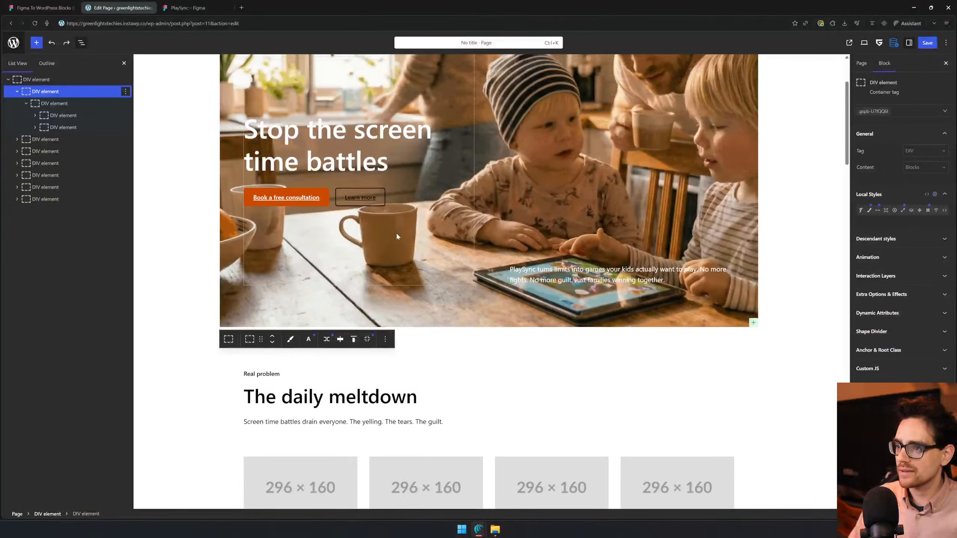
click(283, 199)
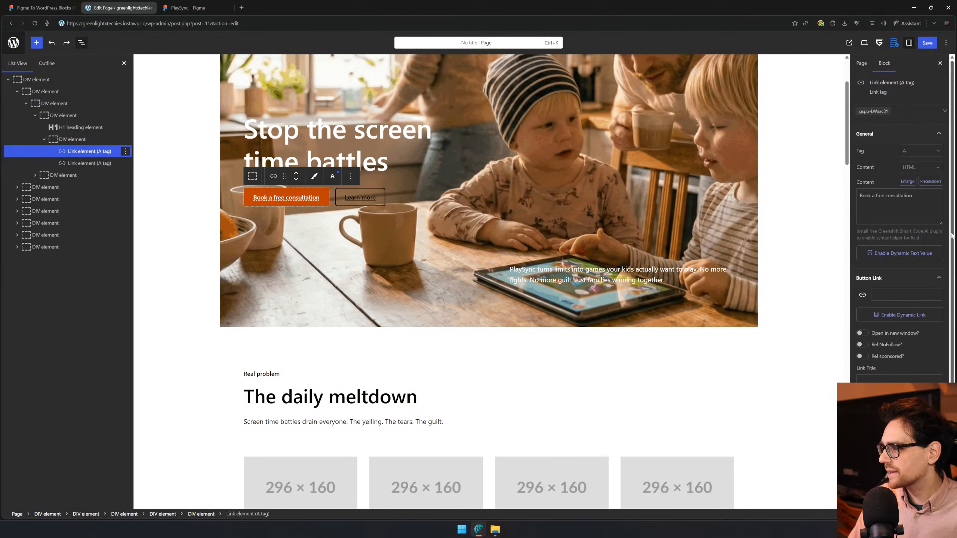
scroll(901, 215, down, 2)
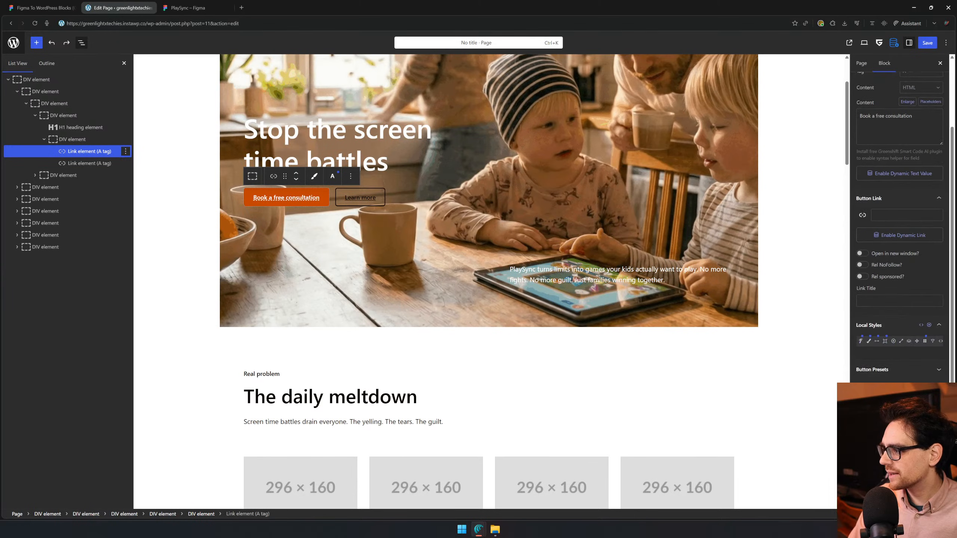
click(860, 341)
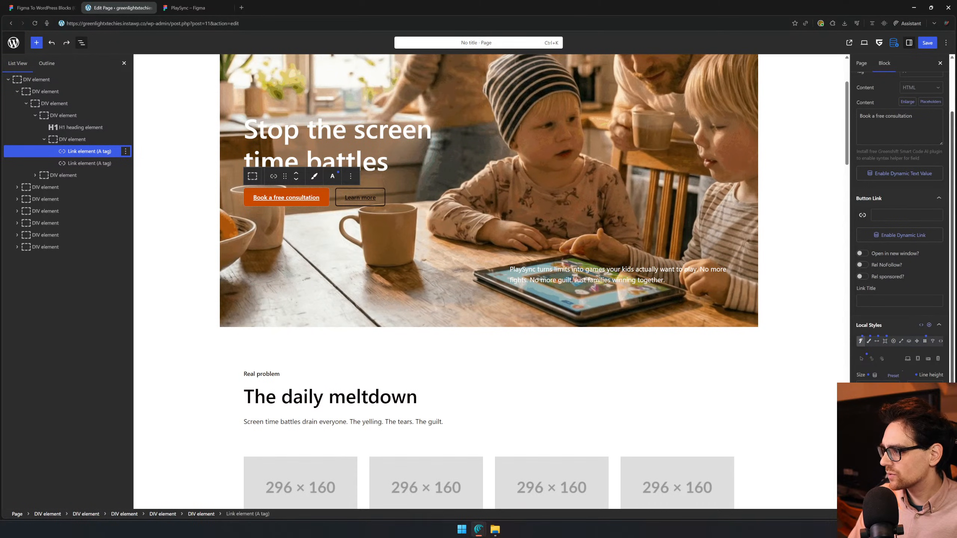
scroll(901, 226, down, 2)
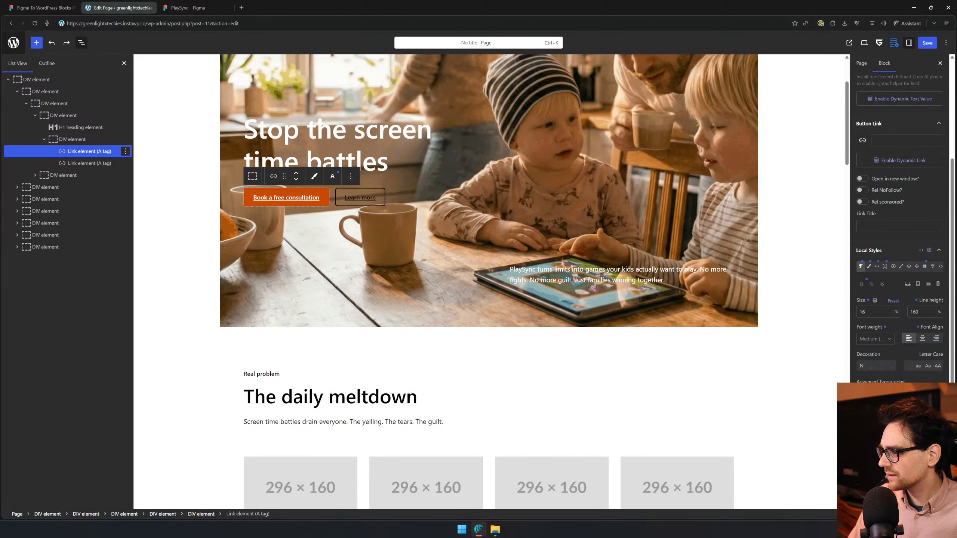
click(861, 365)
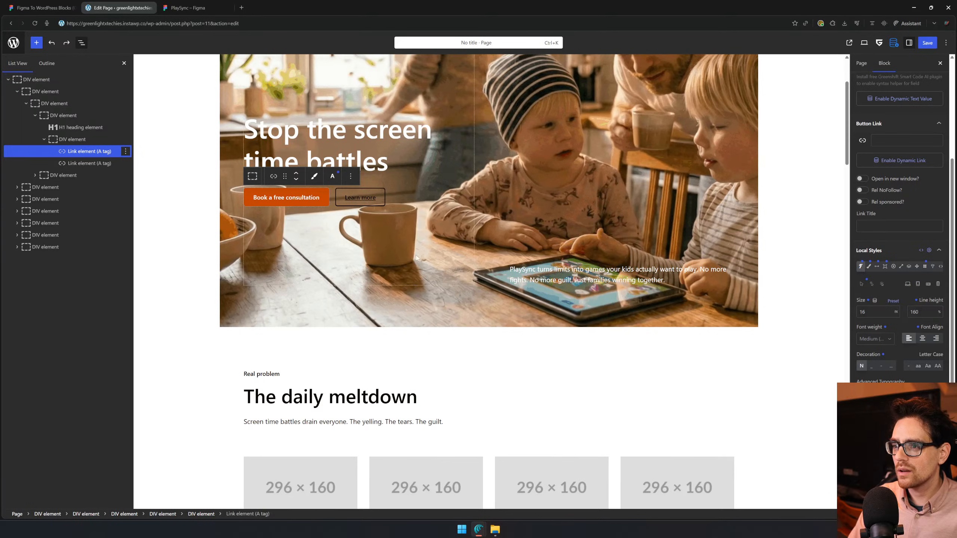
- Remove the underline from the hero's "Learn more" link in its typography styles
click(350, 199)
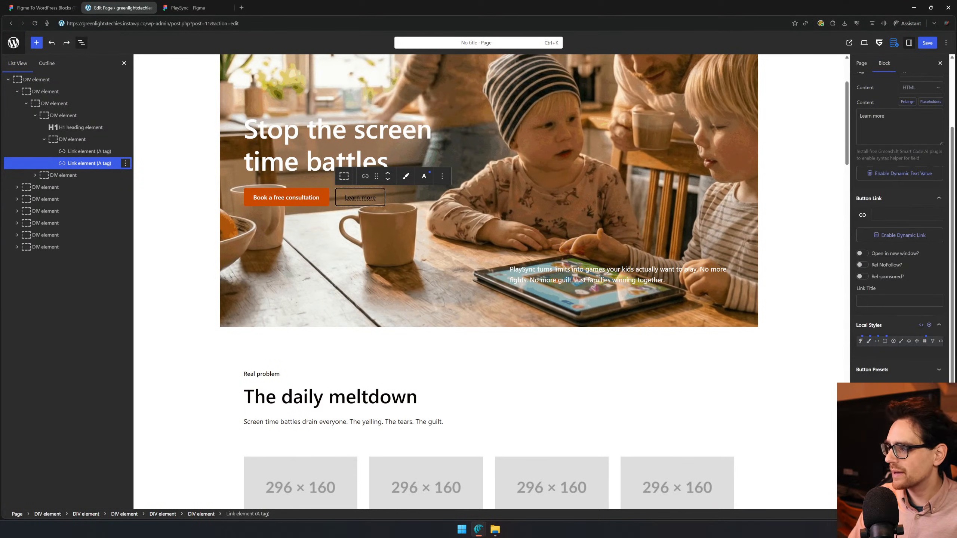
click(860, 342)
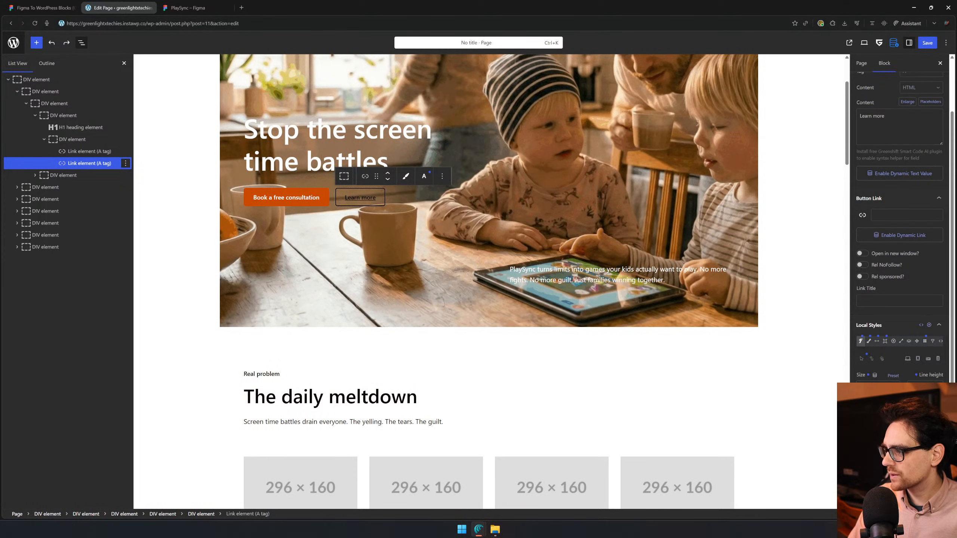
scroll(366, 243, down, 3)
scroll(365, 243, up, 4)
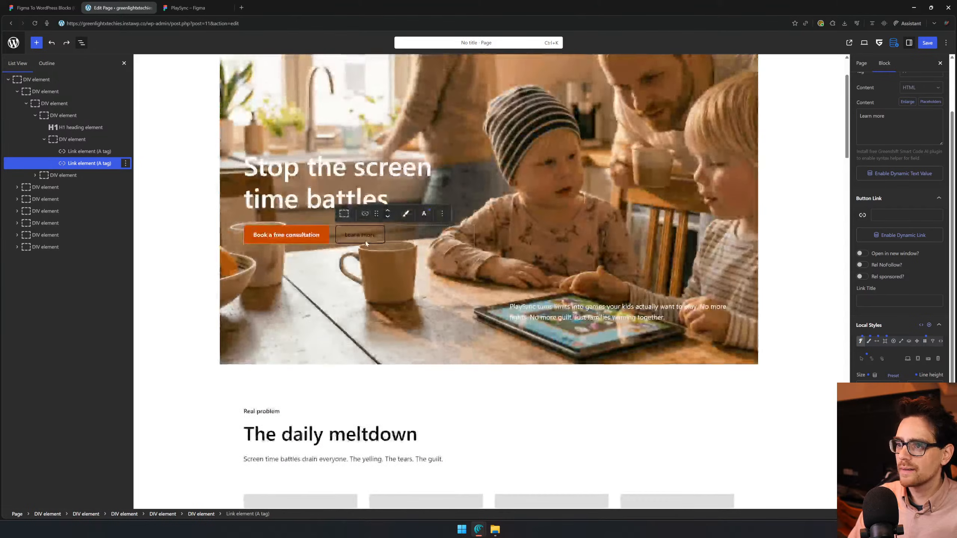
- Replace the placeholder above "Your kids fight every limit" with Placeholder-Image.jpg from the media library
scroll(365, 243, down, 4)
click(302, 373)
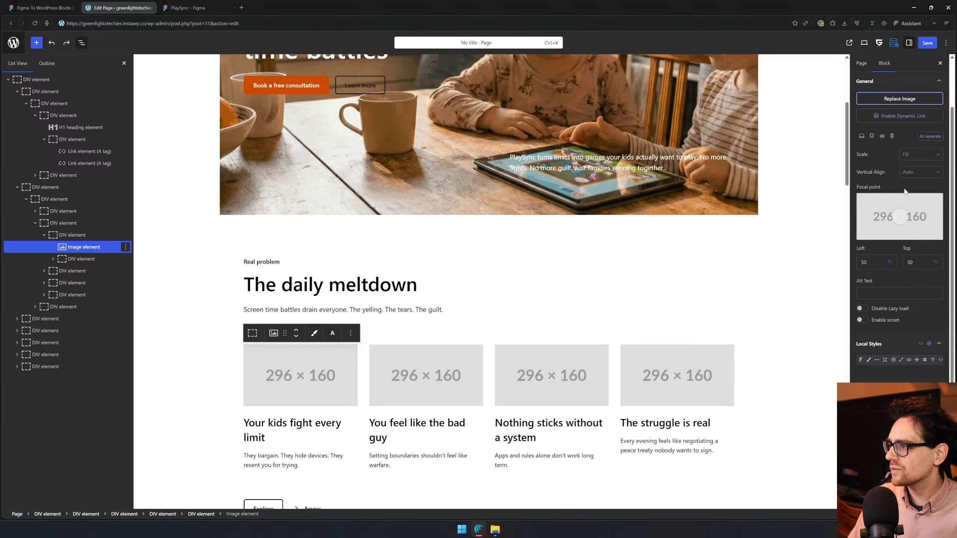
scroll(898, 229, up, 1)
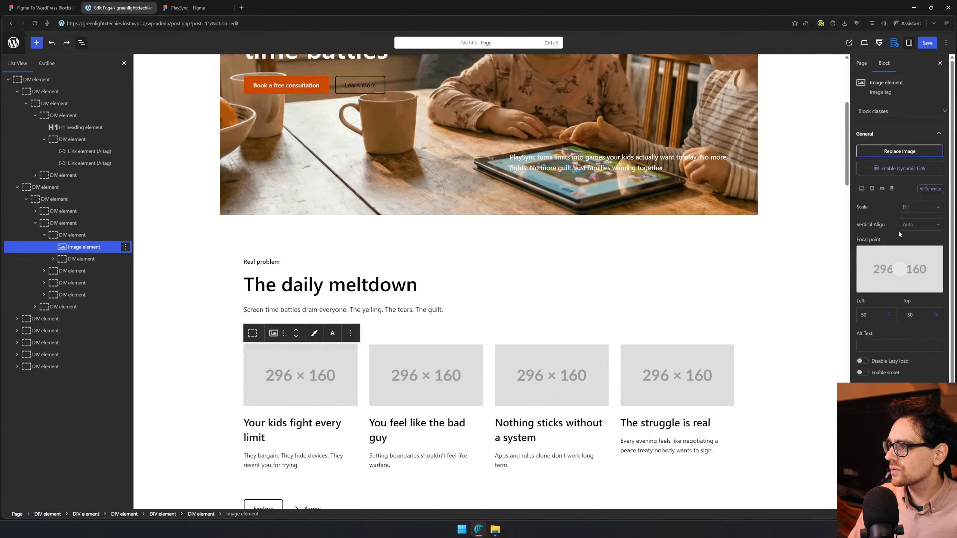
click(907, 156)
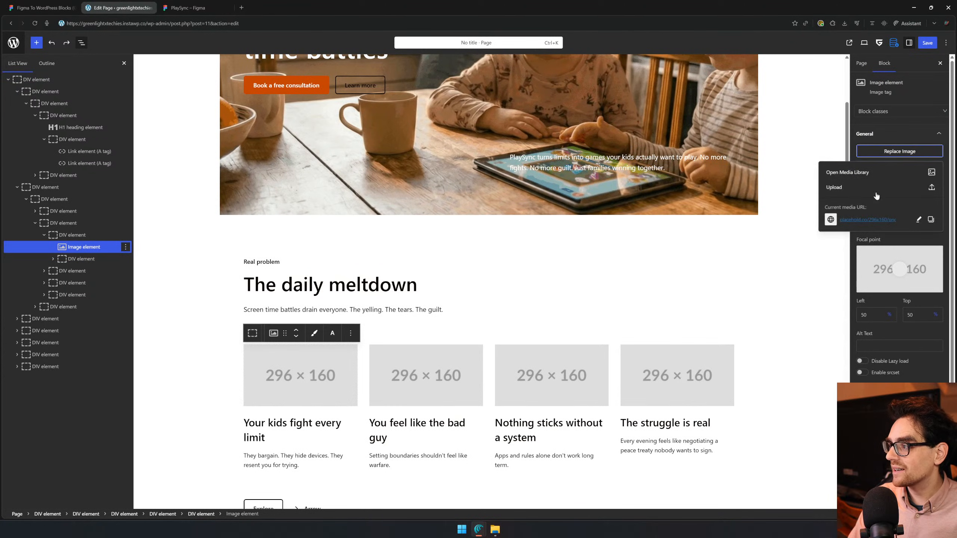
click(932, 174)
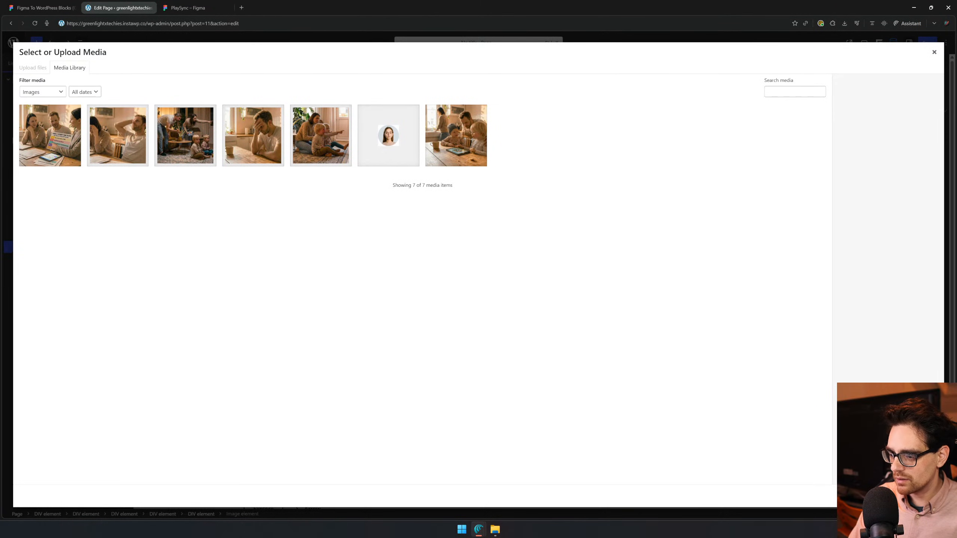
click(307, 145)
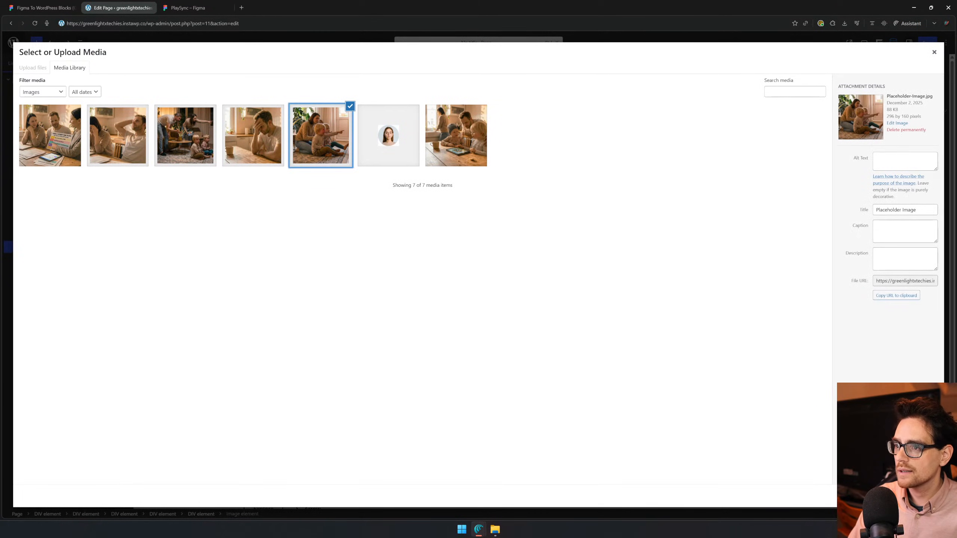
click(927, 496)
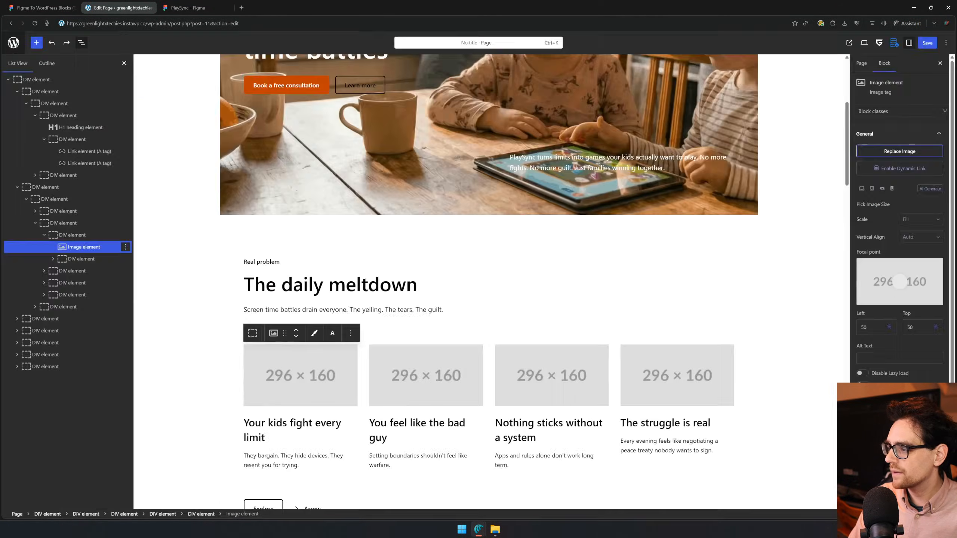
- Replace the placeholder above "You feel like the bad guy" with the media library photo of the stressed man sitting alone at a table
click(393, 377)
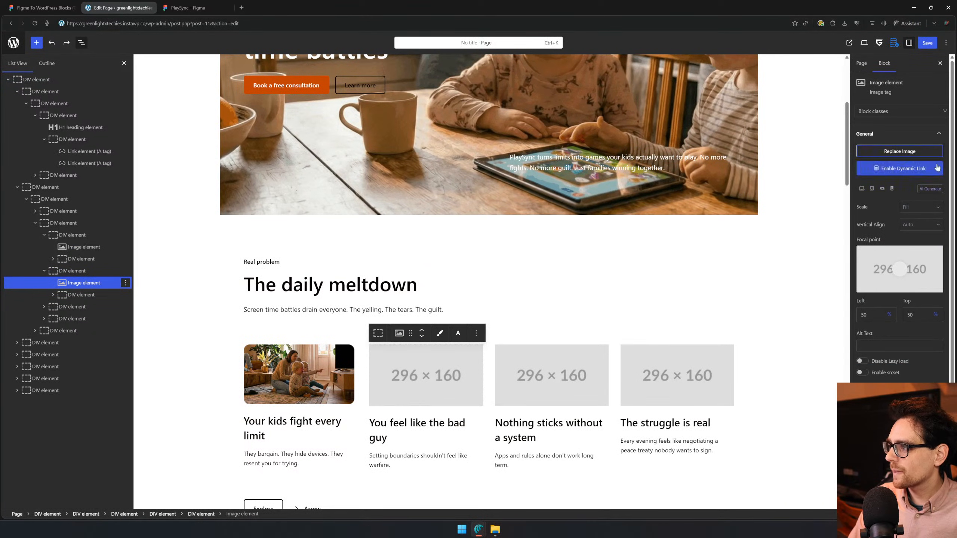
click(921, 151)
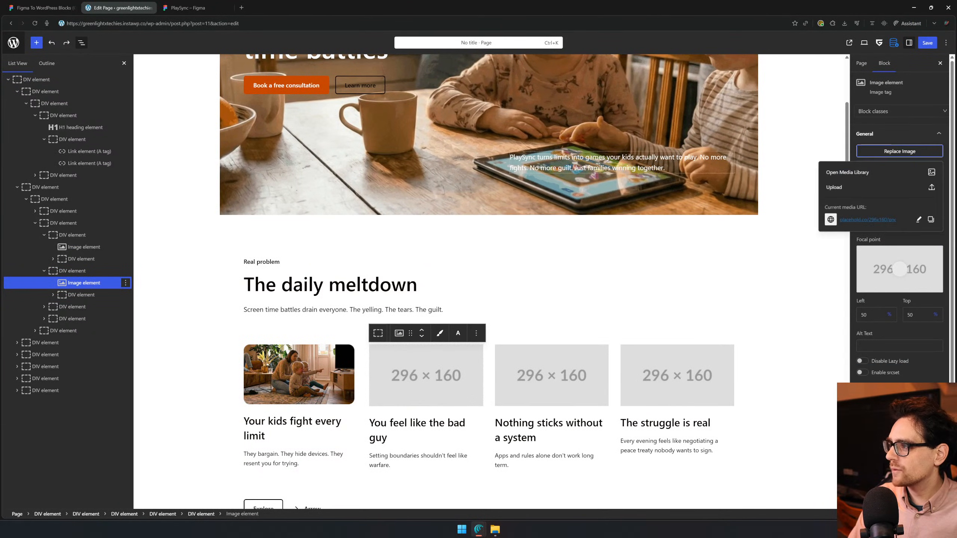
click(931, 173)
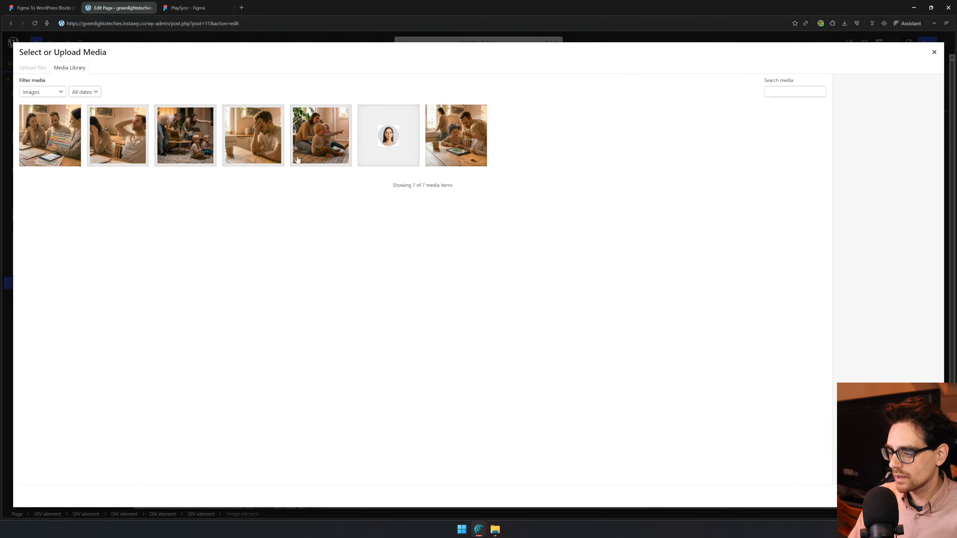
click(279, 162)
click(927, 496)
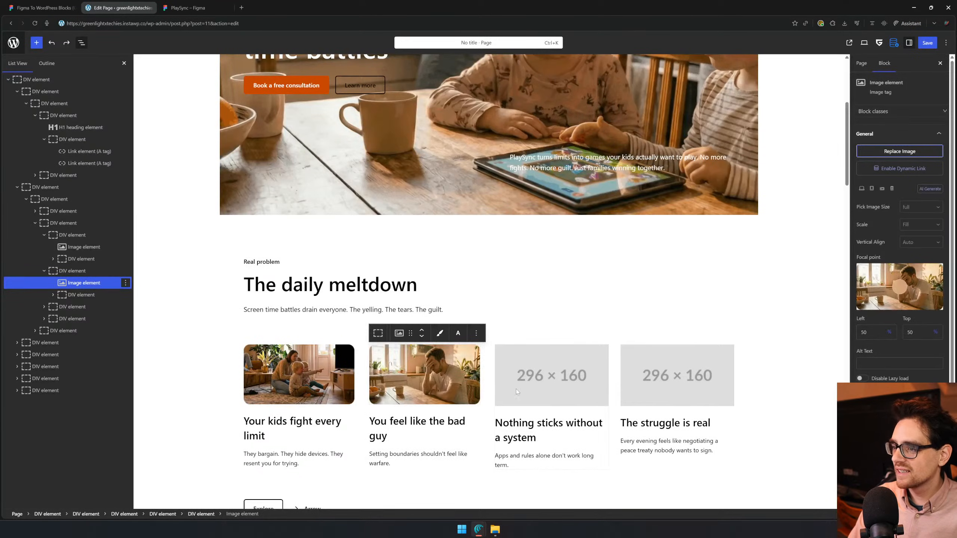
- Replace the placeholder above "Nothing sticks without a system" with the media library photo of the exhausted couple at the table
click(523, 368)
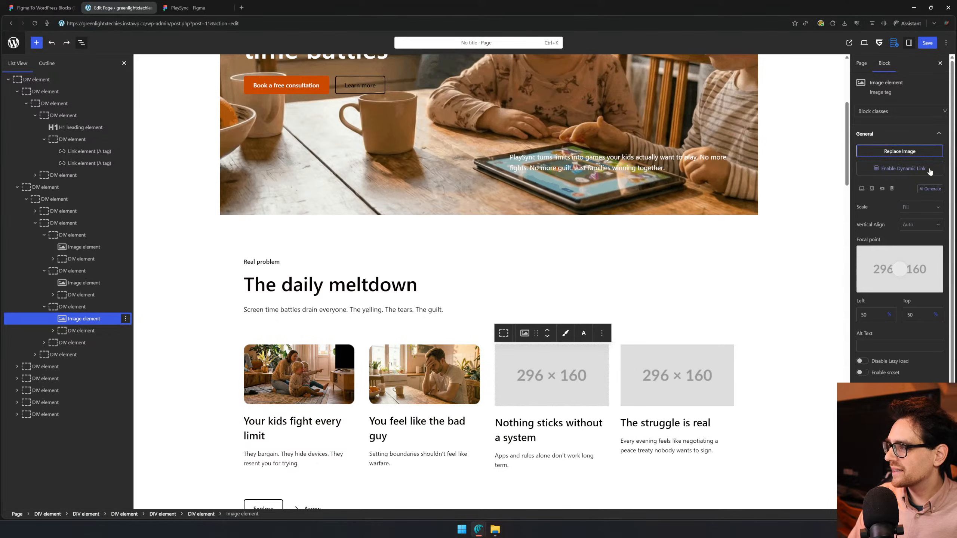
click(921, 152)
click(830, 188)
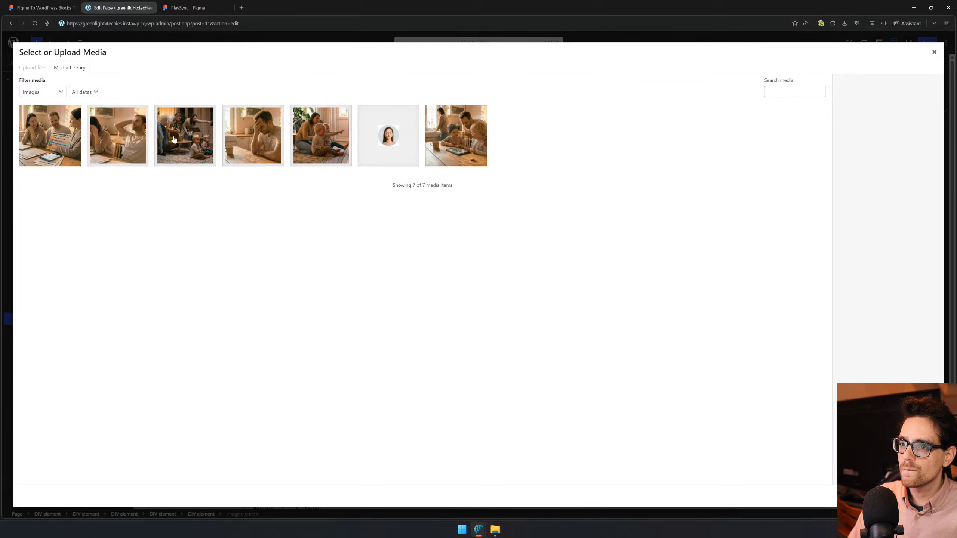
click(130, 141)
click(925, 496)
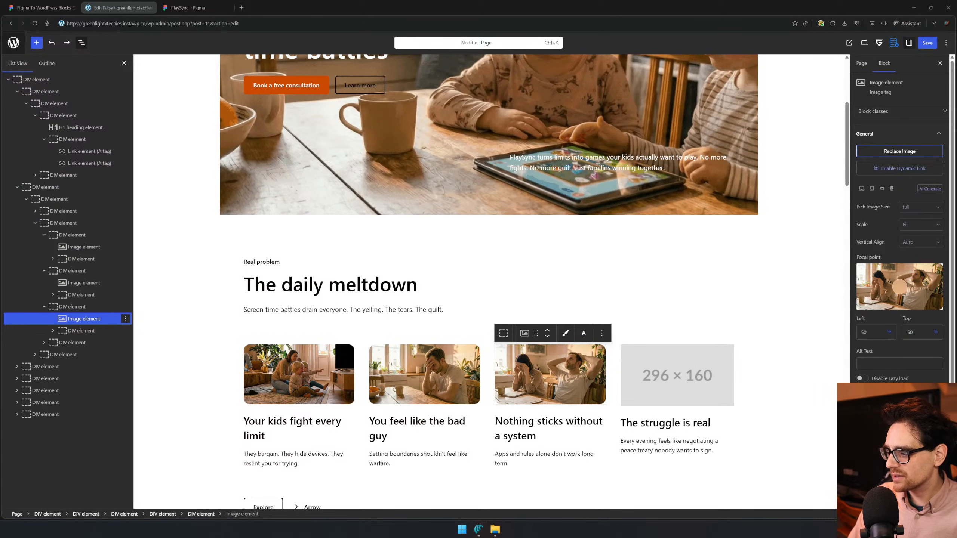
- Replace the placeholder above "The struggle is real" with Placeholder-Image-3.jpg from the media library
click(659, 365)
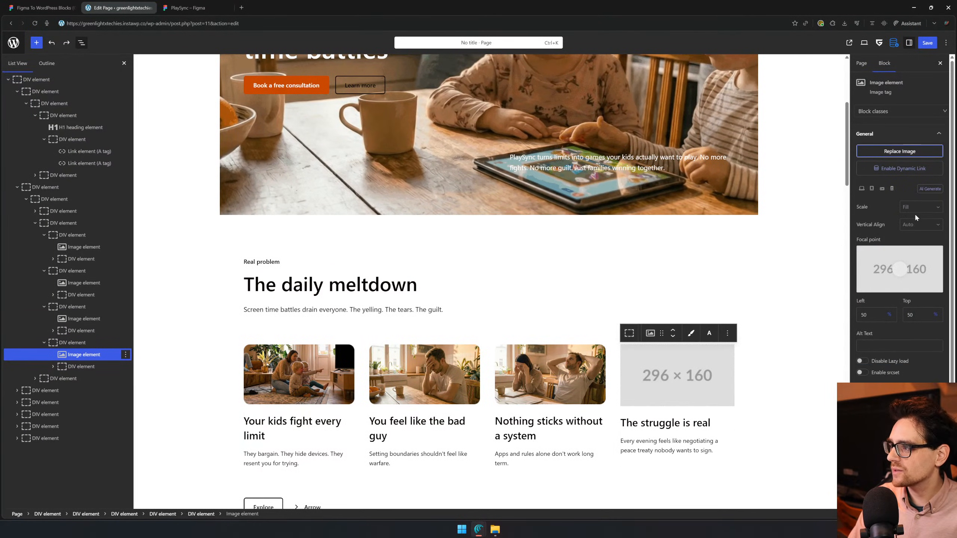
click(916, 152)
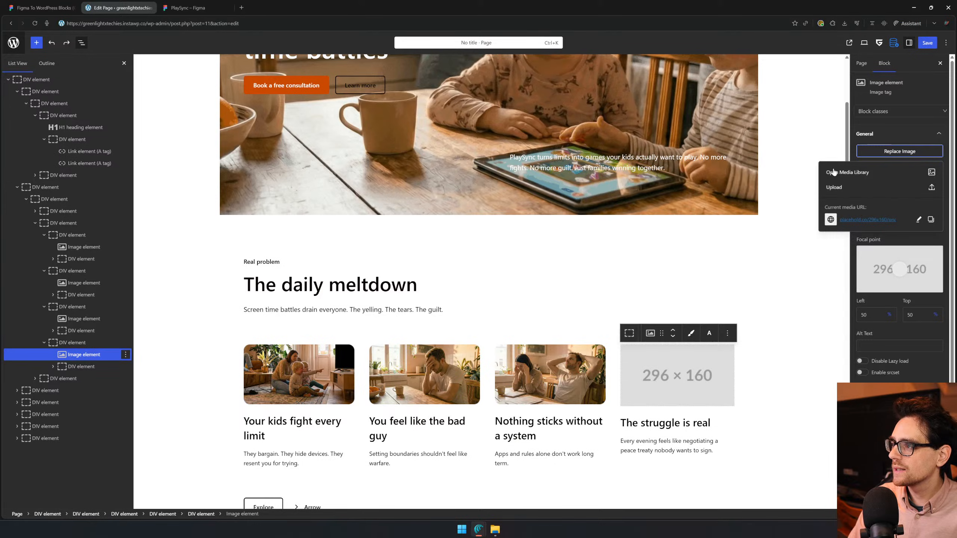
click(834, 172)
click(210, 145)
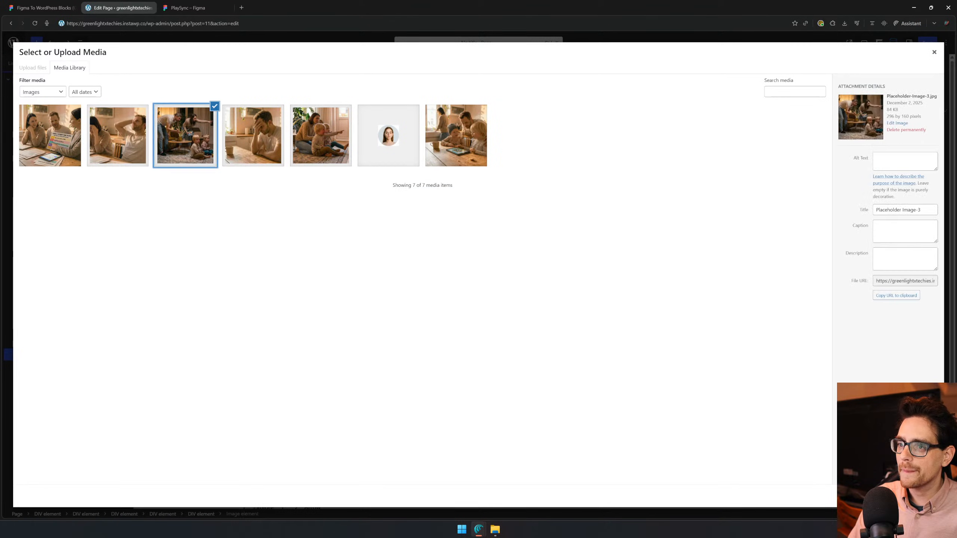
click(925, 496)
- Replace the 600 × 640 placeholder in the orange section with Placeholder-Image-4.jpg from the media library
scroll(611, 323, down, 2)
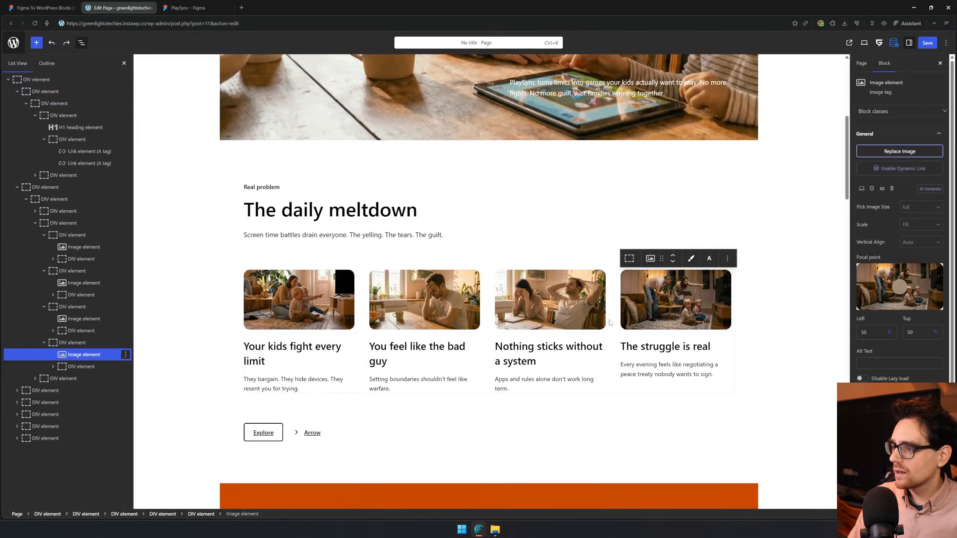
scroll(611, 323, up, 6)
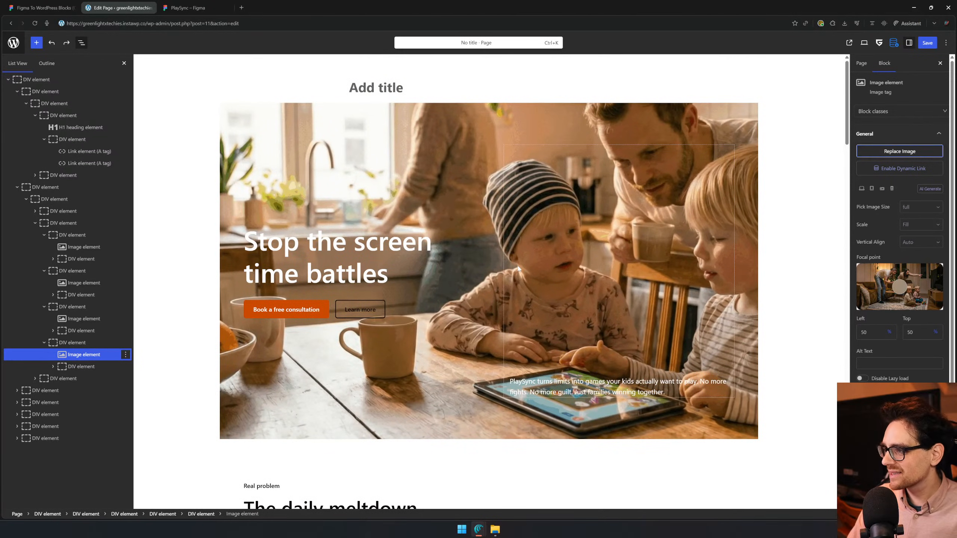
scroll(518, 268, down, 12)
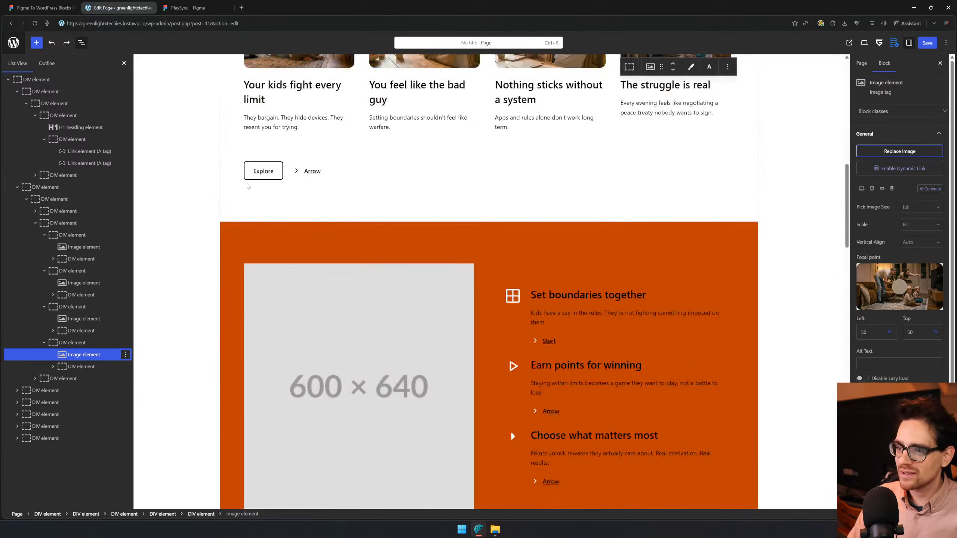
click(305, 172)
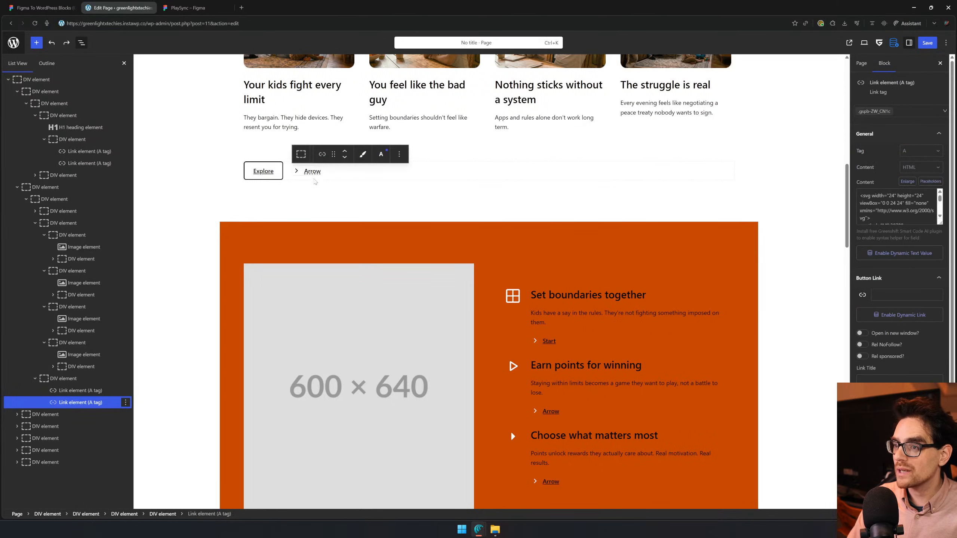
click(365, 331)
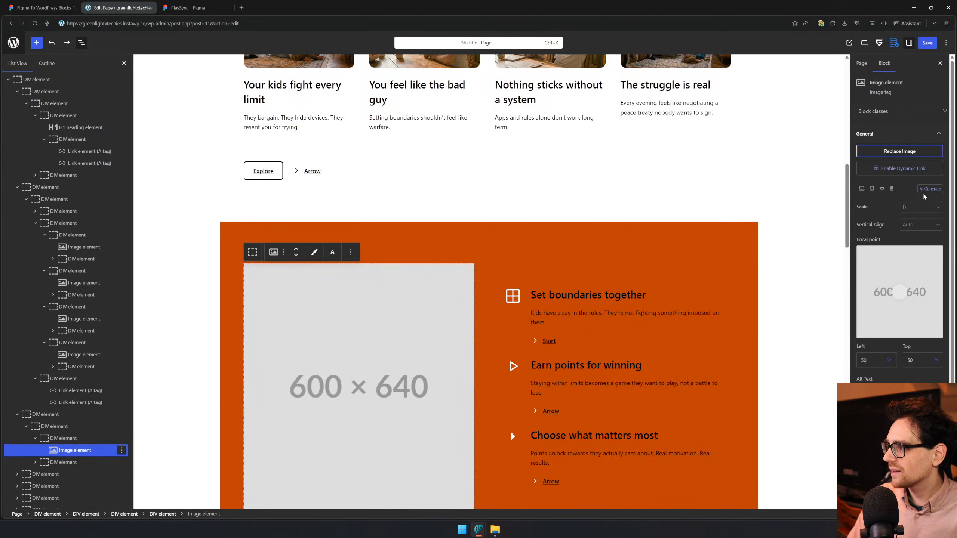
click(900, 151)
click(839, 170)
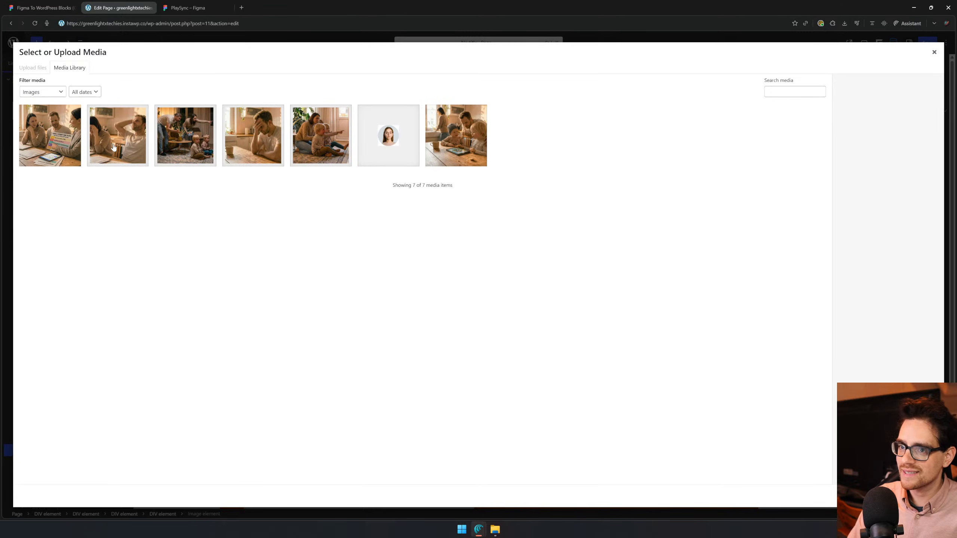
click(53, 137)
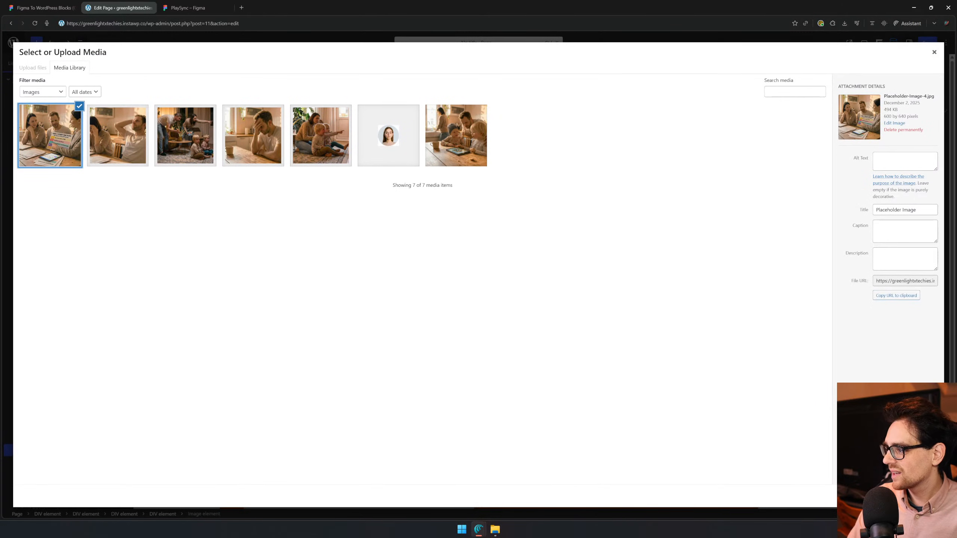
click(927, 496)
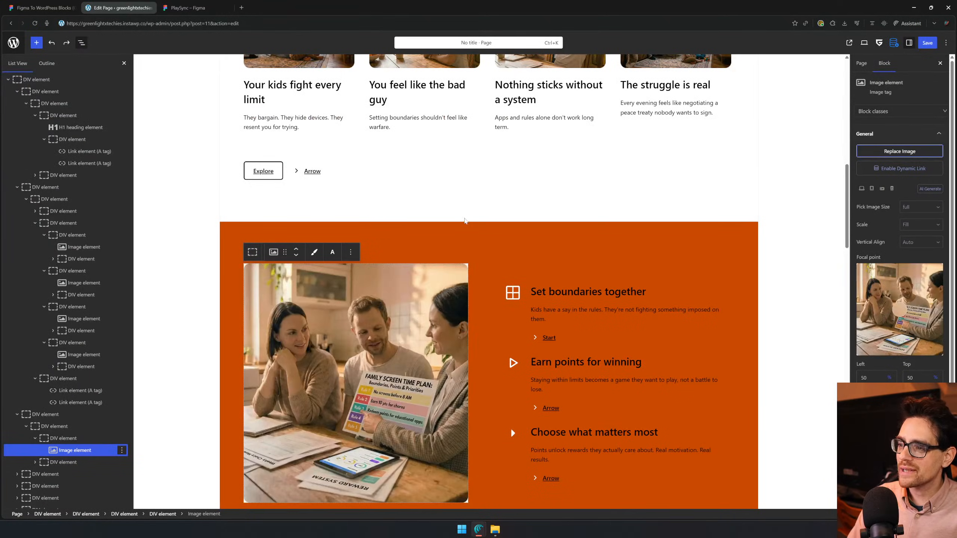
- Save the page and open its published version in a new browser tab
scroll(466, 222, down, 5)
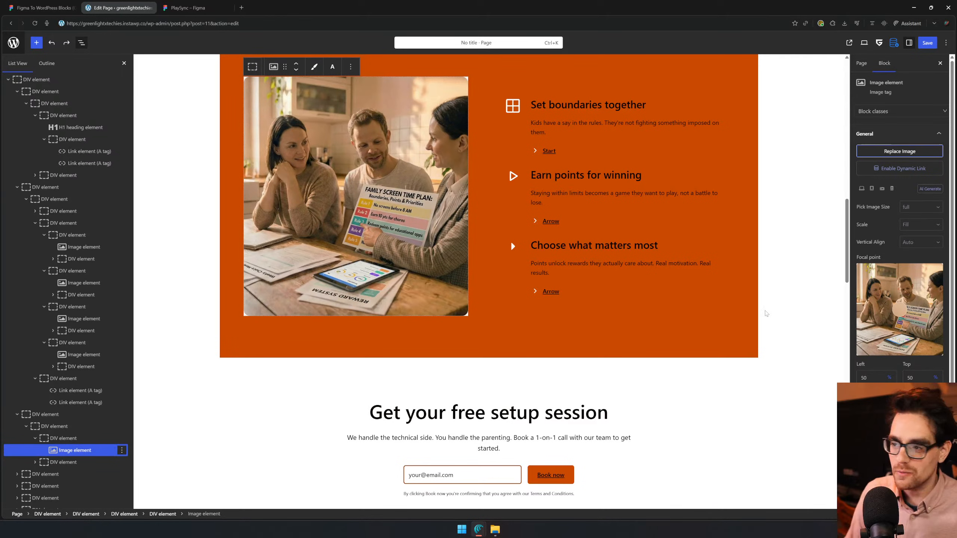
scroll(686, 184, up, 10)
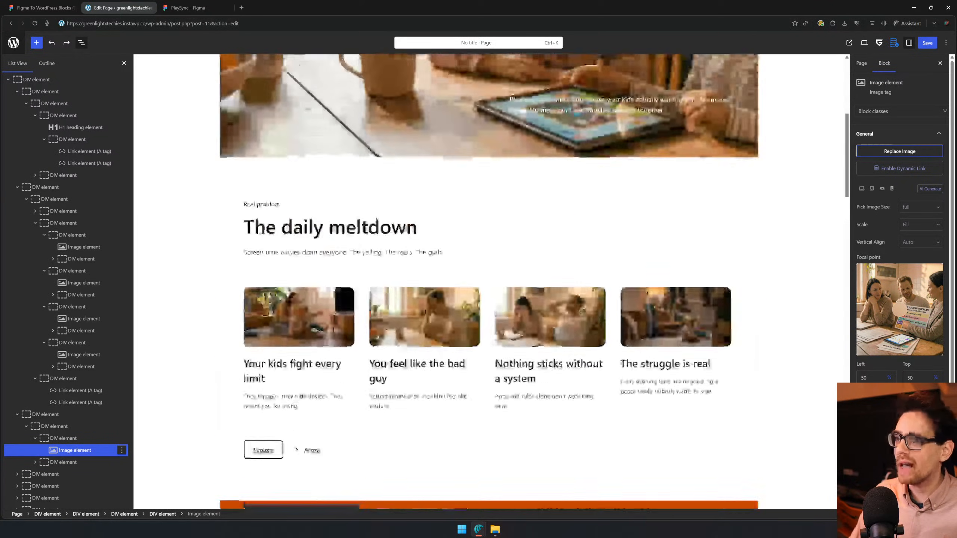
scroll(678, 166, up, 6)
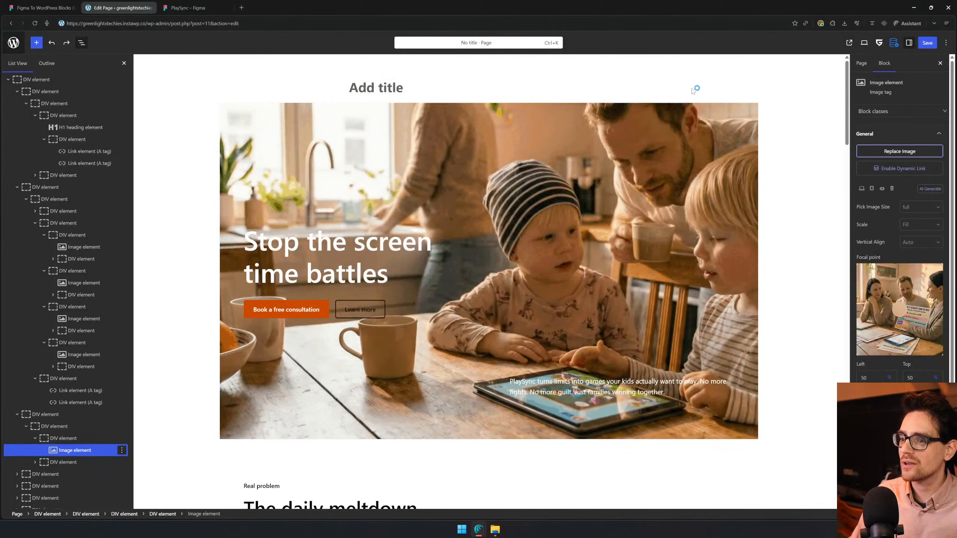
click(923, 44)
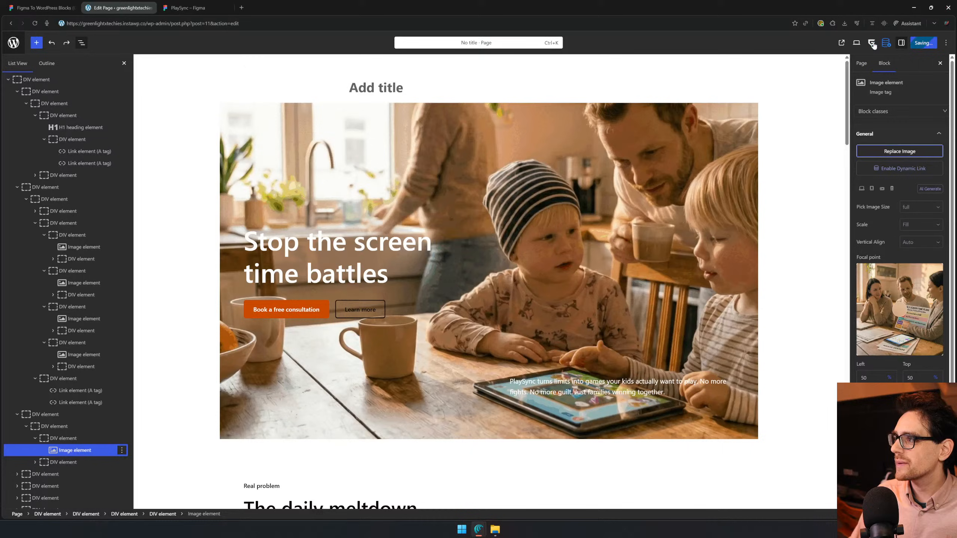
click(848, 43)
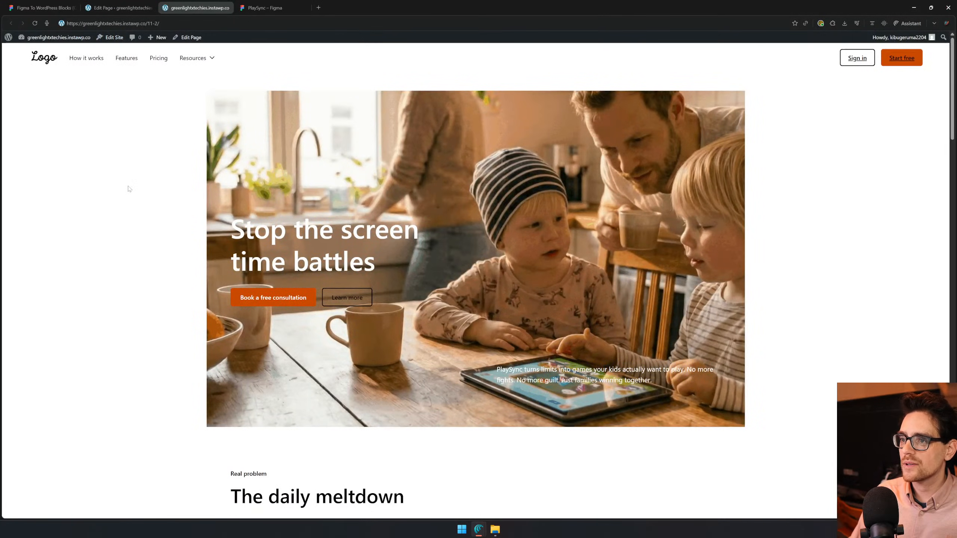
- Examine the published page from the hero to the footer, collapsing each open answer in the Questions section
scroll(196, 305, down, 15)
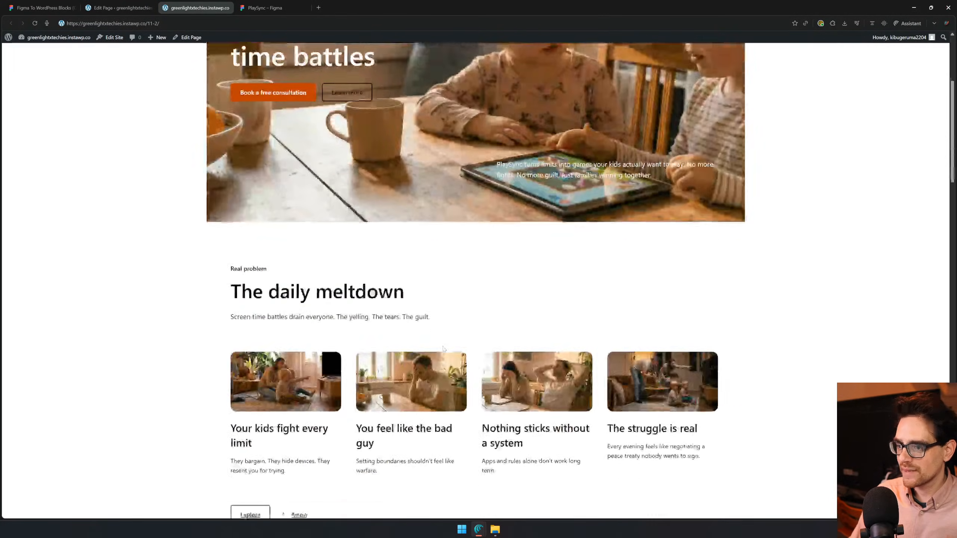
scroll(441, 355, down, 20)
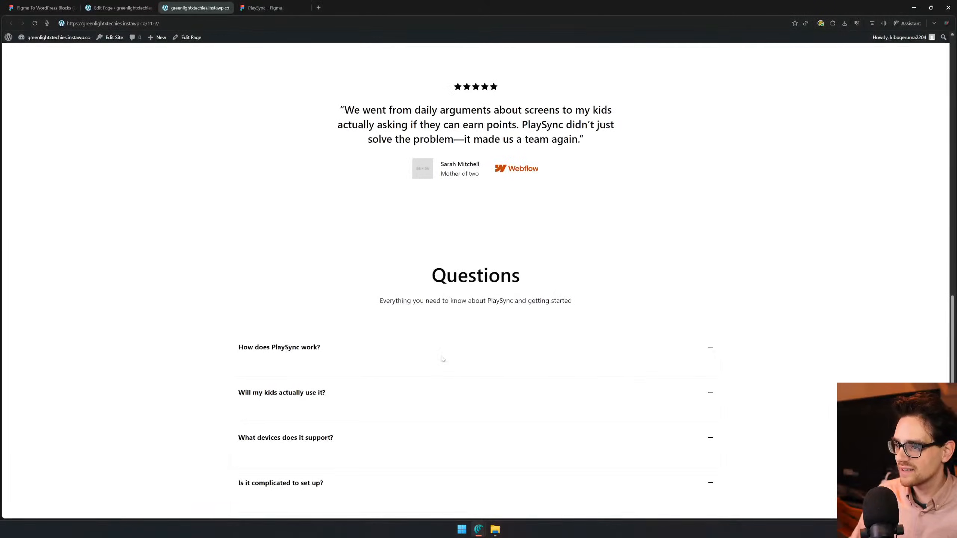
scroll(409, 273, up, 5)
click(320, 266)
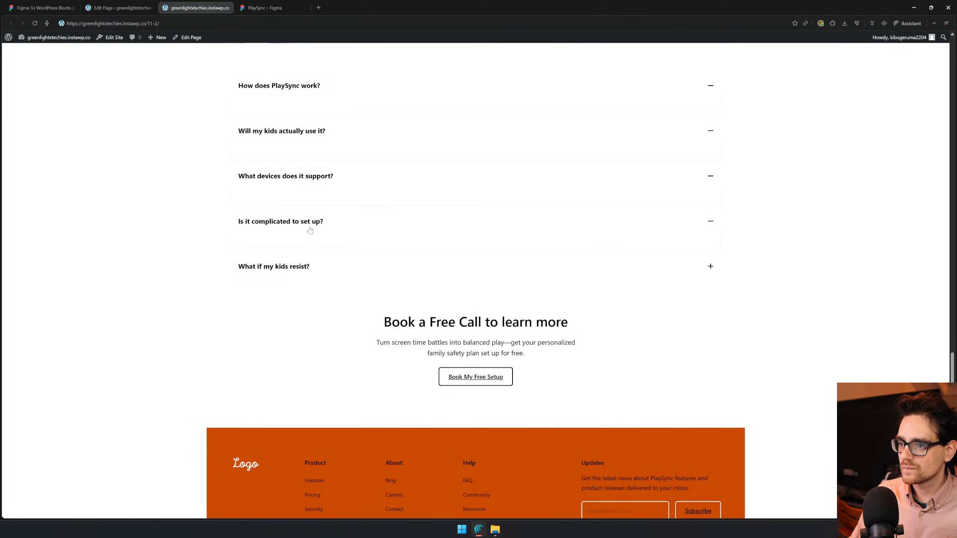
click(310, 225)
click(309, 175)
click(319, 131)
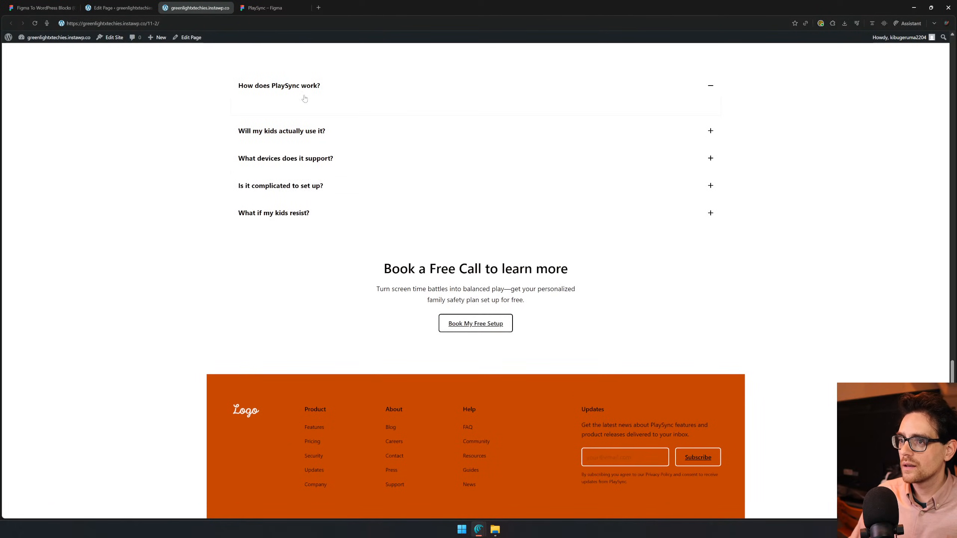
click(305, 96)
scroll(465, 187, down, 4)
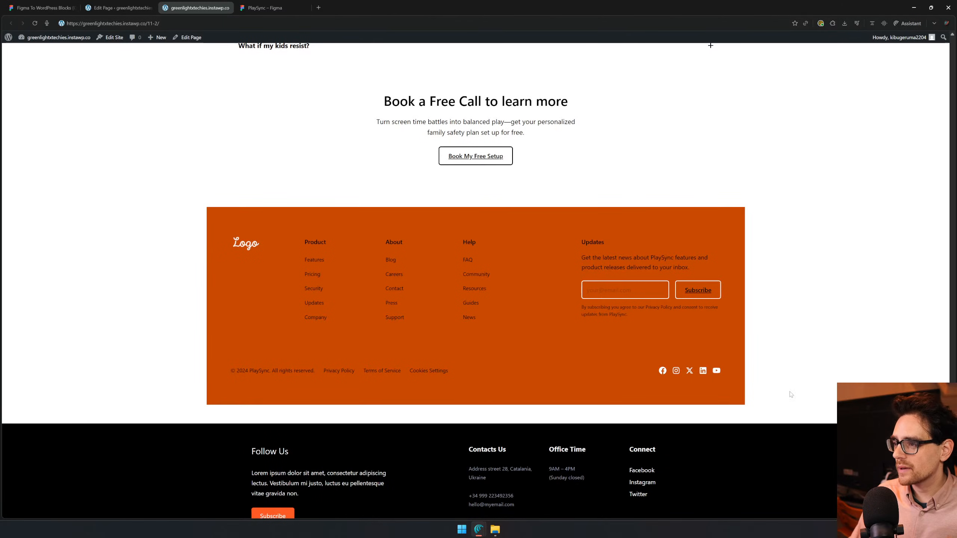
drag(952, 445, 953, 76)
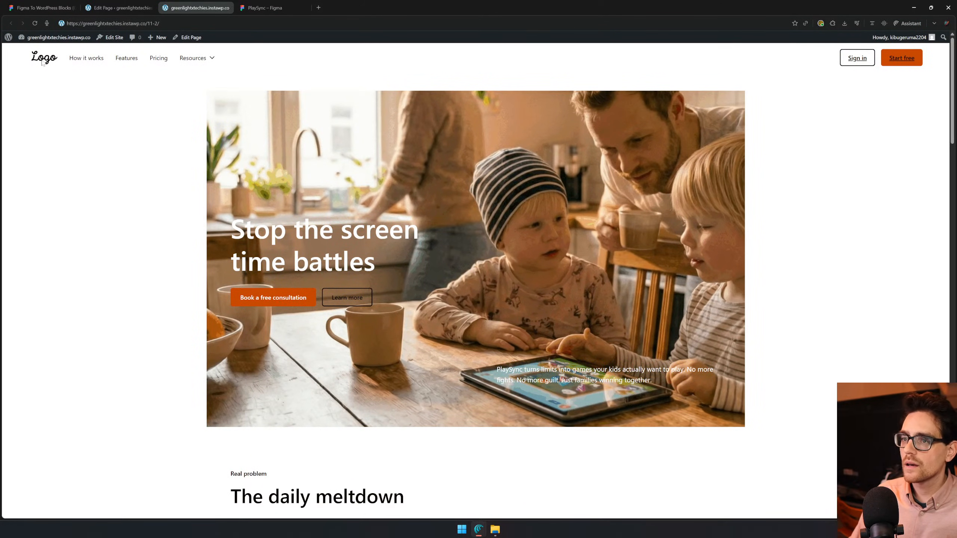
- Back in the page editor, try orange FE5B24 as the "The daily meltdown" section's background color, and return it to white
click(145, 8)
scroll(320, 302, down, 4)
click(302, 360)
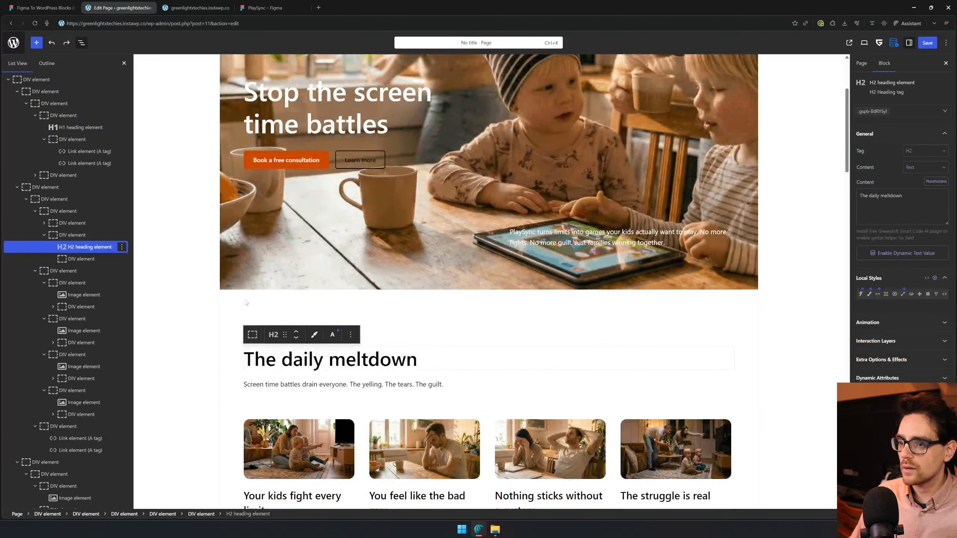
click(245, 302)
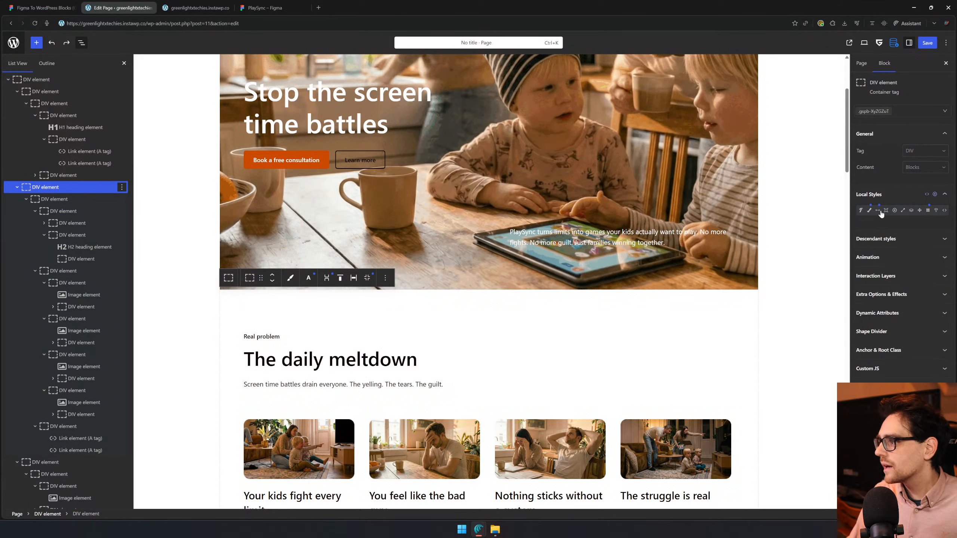
click(869, 210)
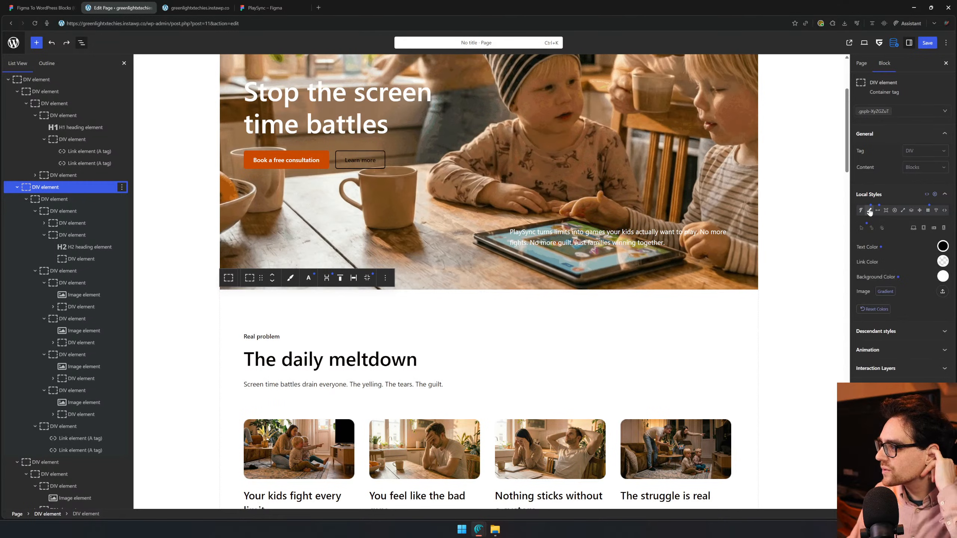
click(943, 277)
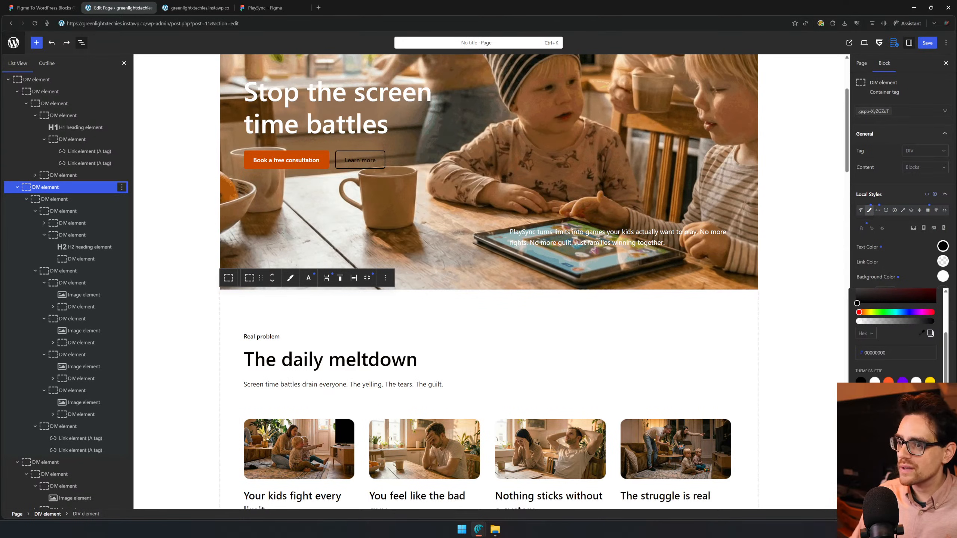
click(888, 380)
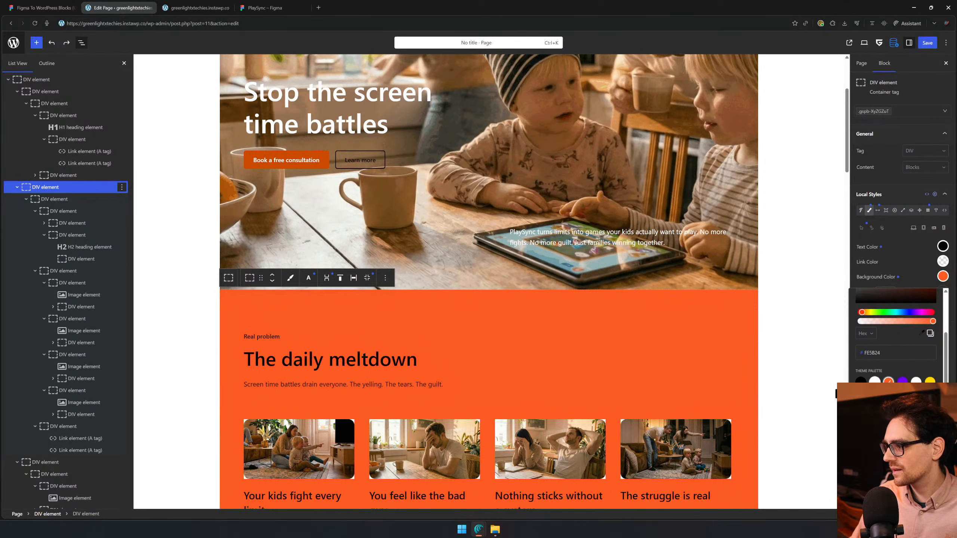
click(876, 378)
- Open GreenShift's global color options and examine the global, extra color, gradient and theme color sections
click(880, 42)
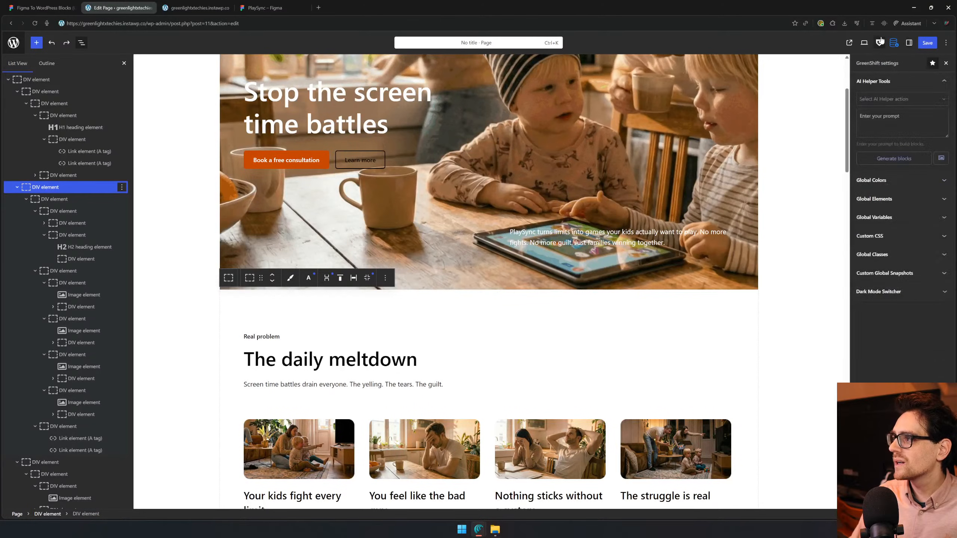
click(893, 182)
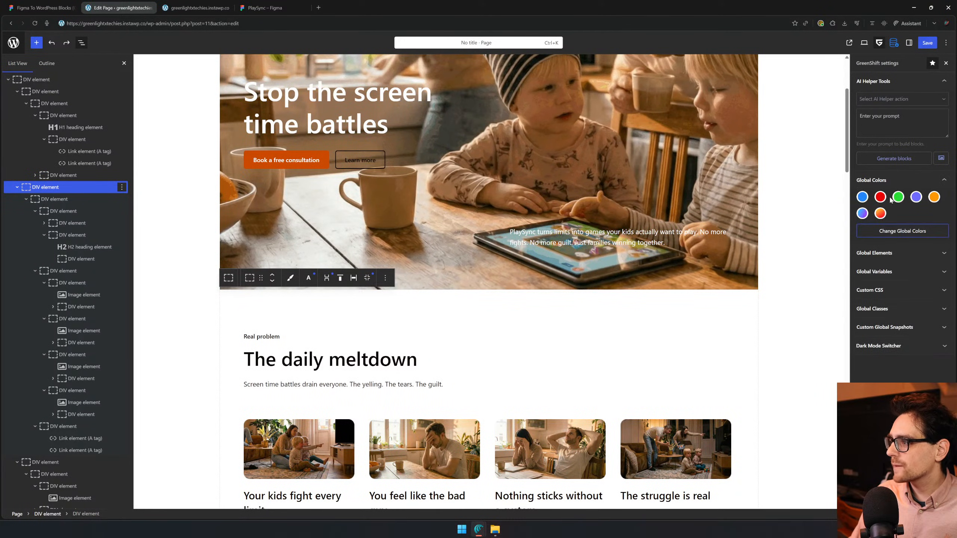
click(890, 236)
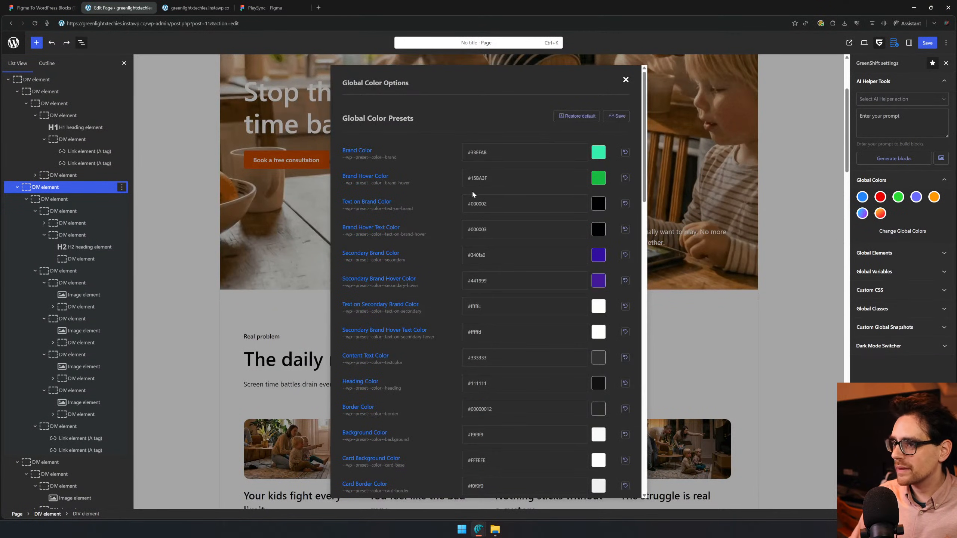
scroll(457, 207, down, 6)
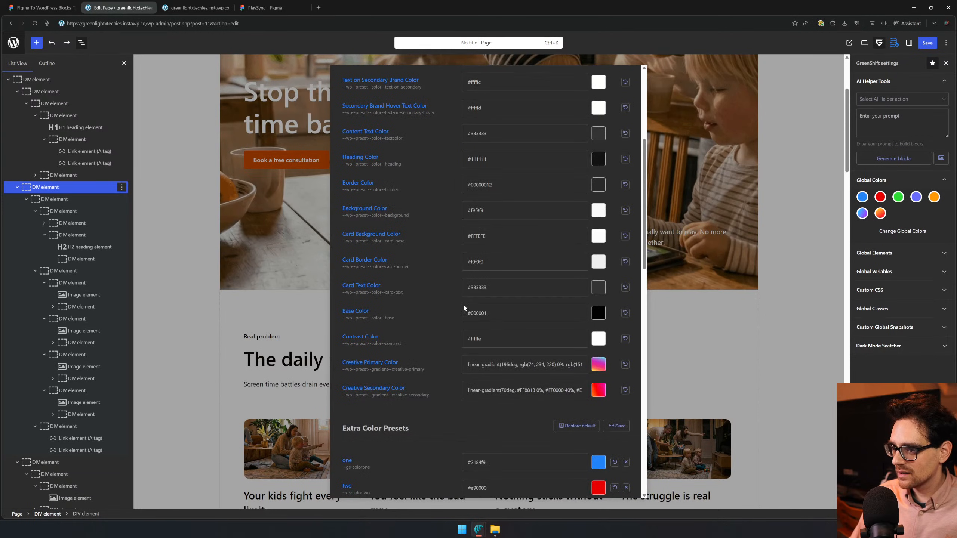
scroll(398, 375, up, 5)
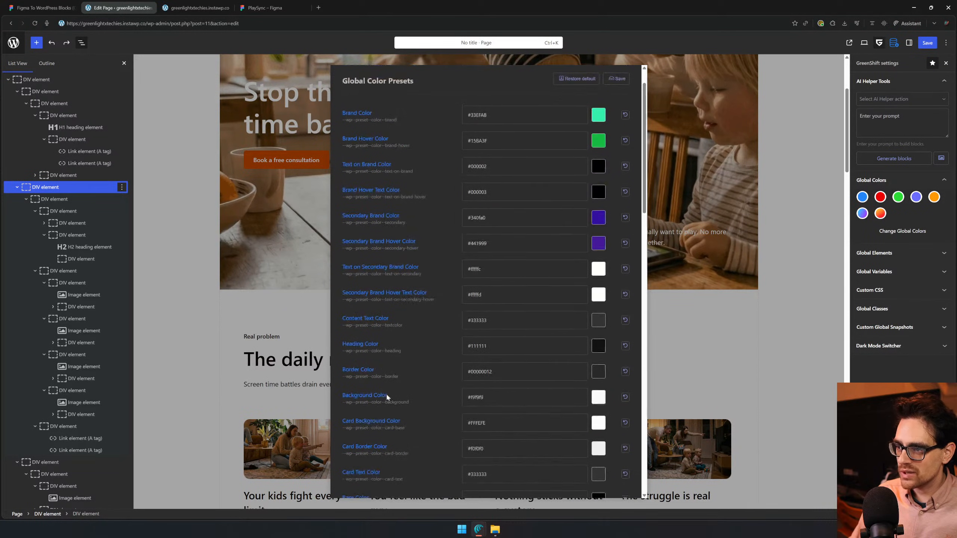
scroll(386, 157, down, 12)
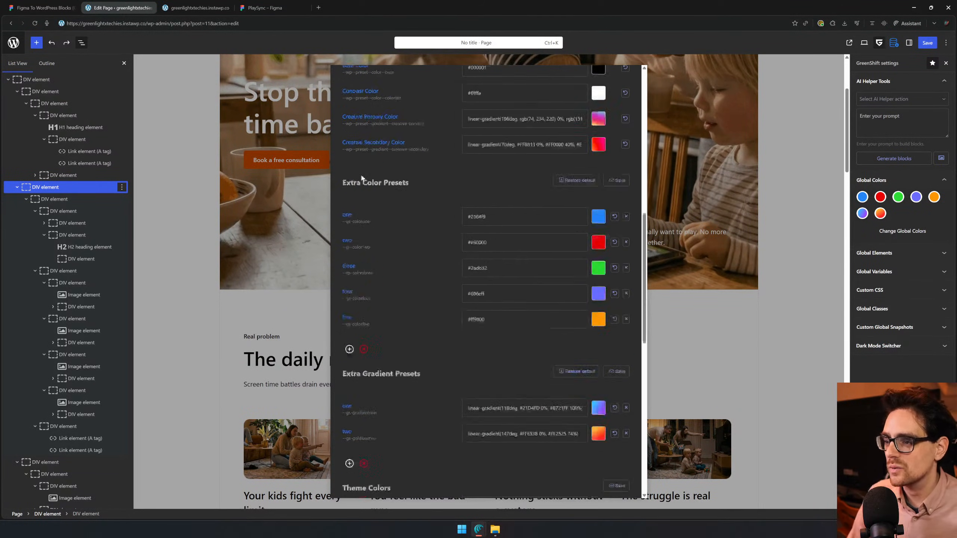
scroll(435, 212, down, 3)
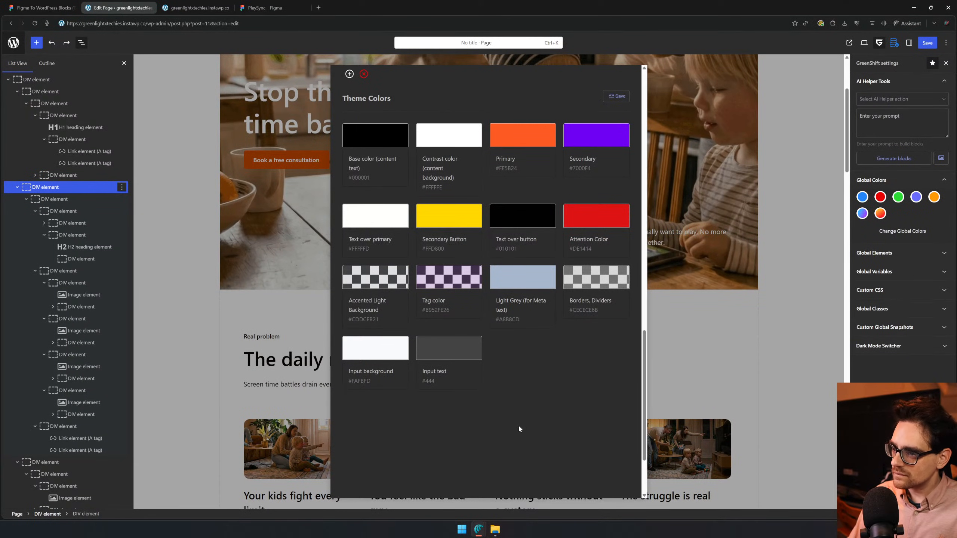
scroll(522, 392, up, 3)
click(346, 187)
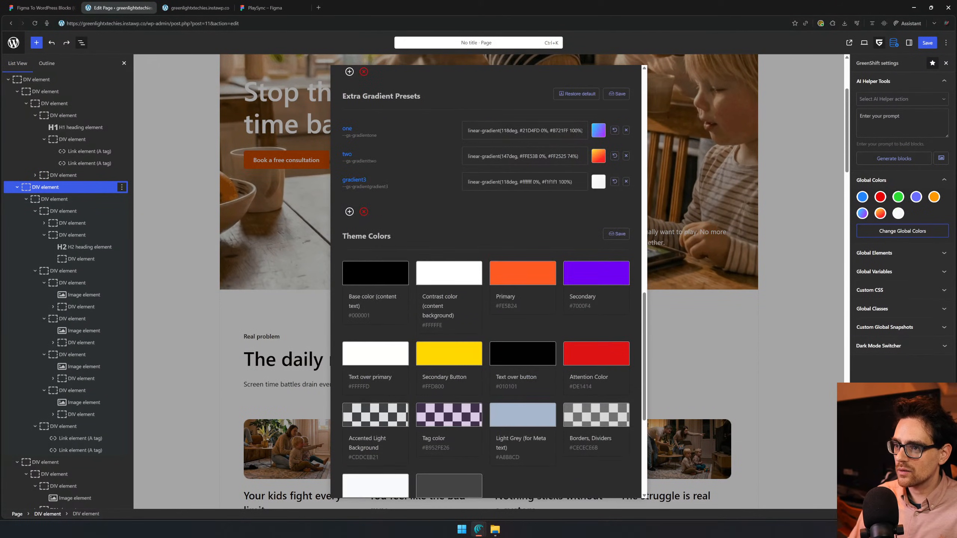
scroll(517, 238, up, 3)
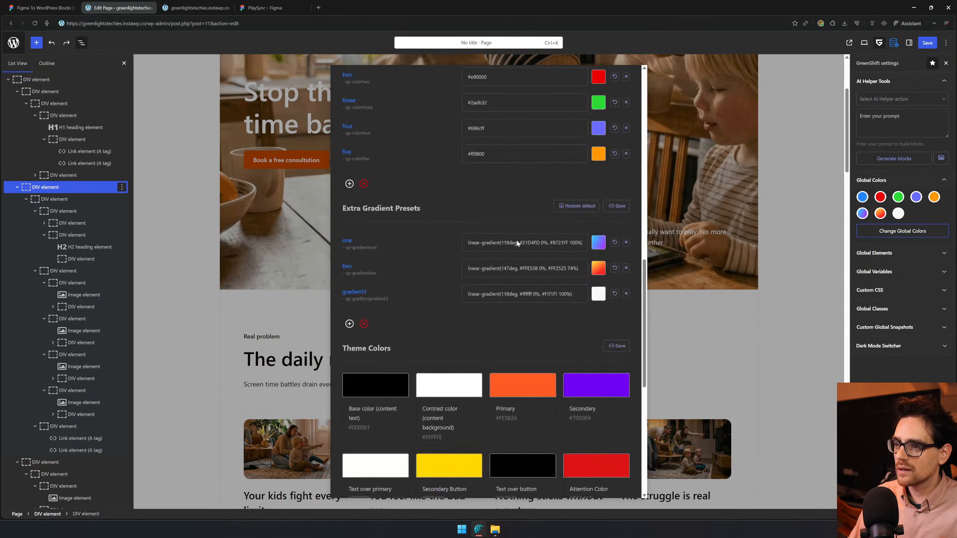
click(364, 324)
- Add a new color to the Extra Color Presets and set its value to #F4DACC
scroll(375, 250, up, 15)
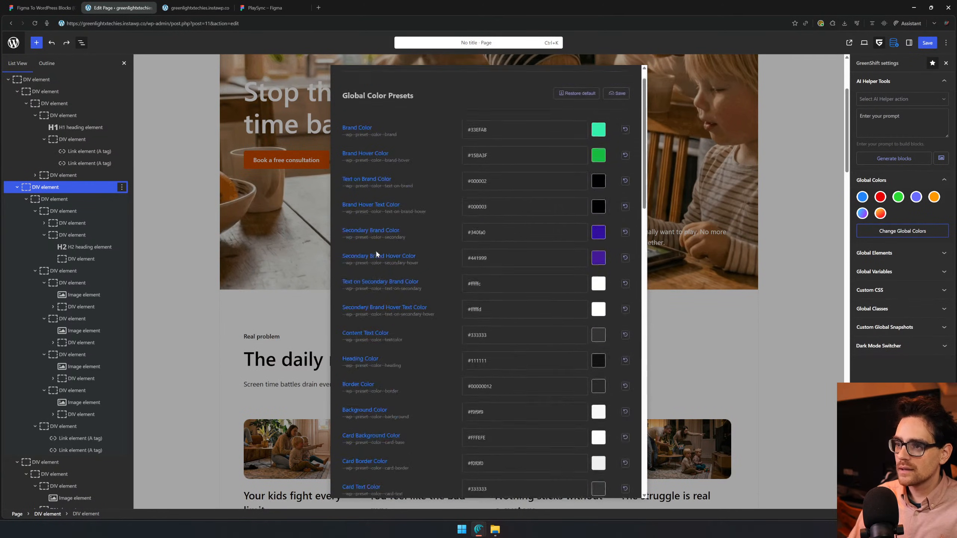
scroll(395, 179, down, 10)
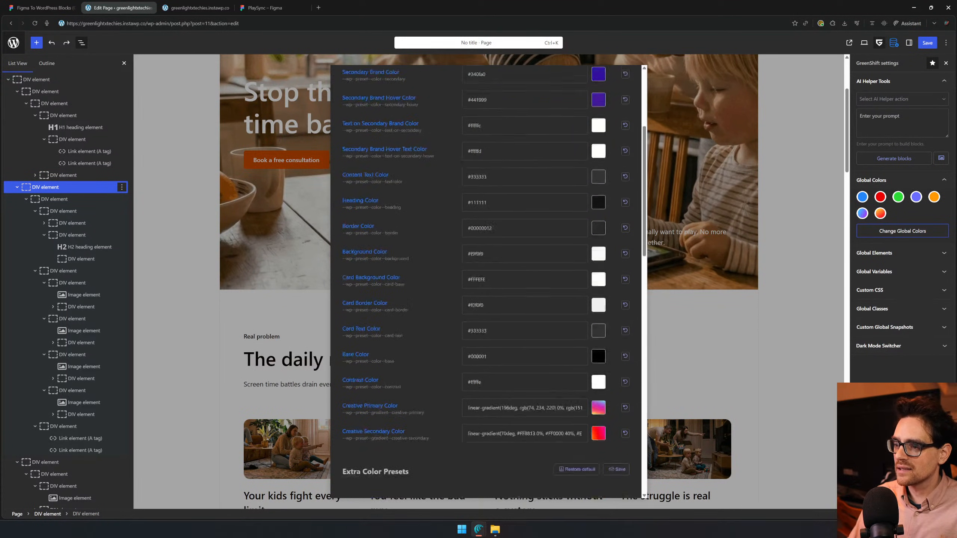
scroll(383, 237, down, 3)
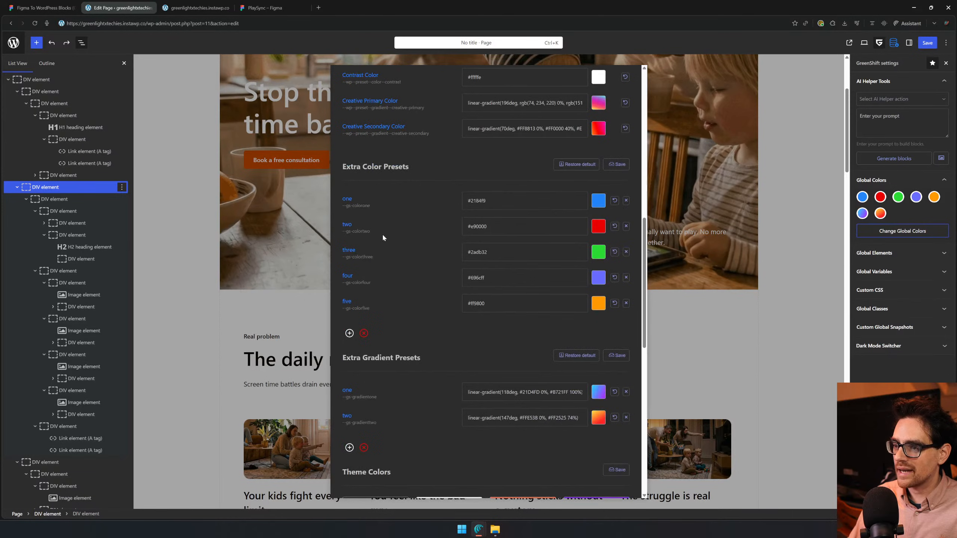
click(349, 333)
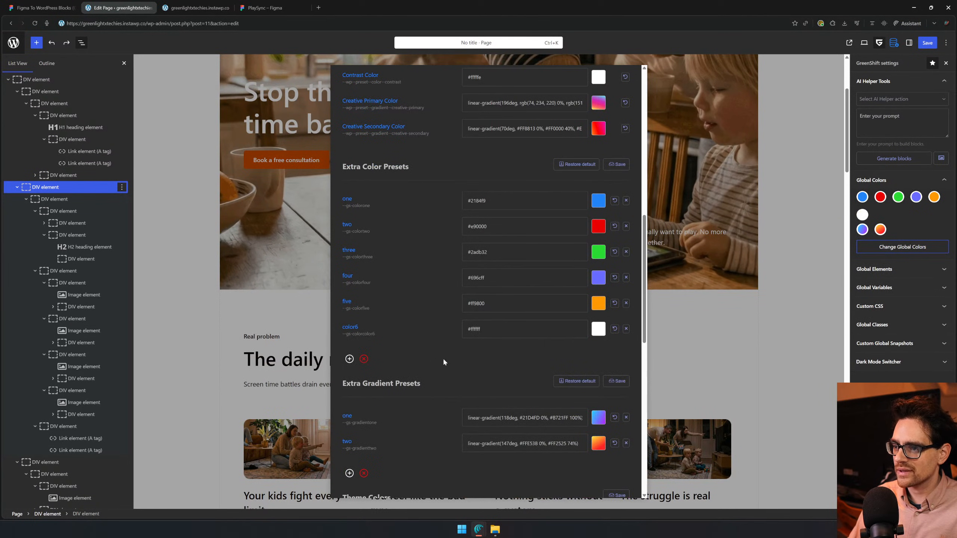
key(ctrl+a)
text(#F4DACC)
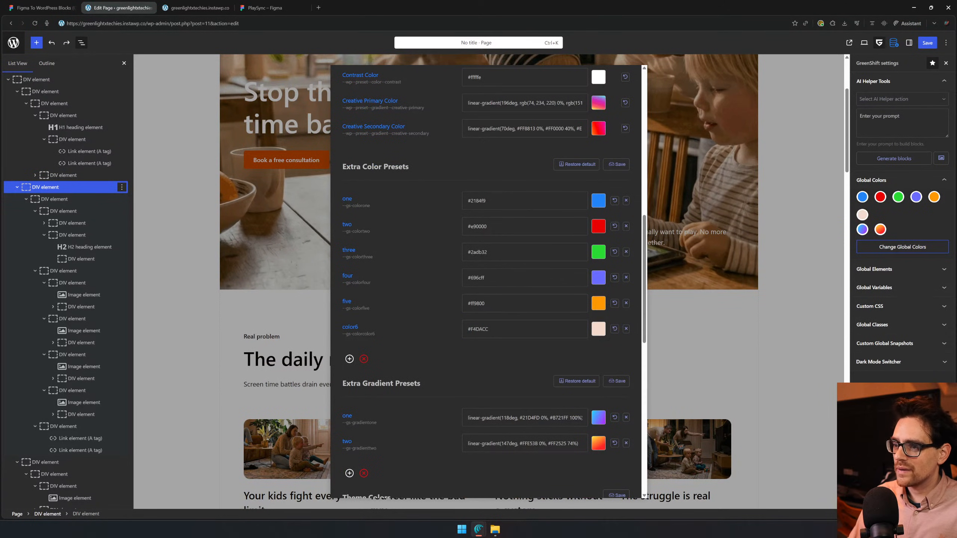
drag(379, 334, 321, 334)
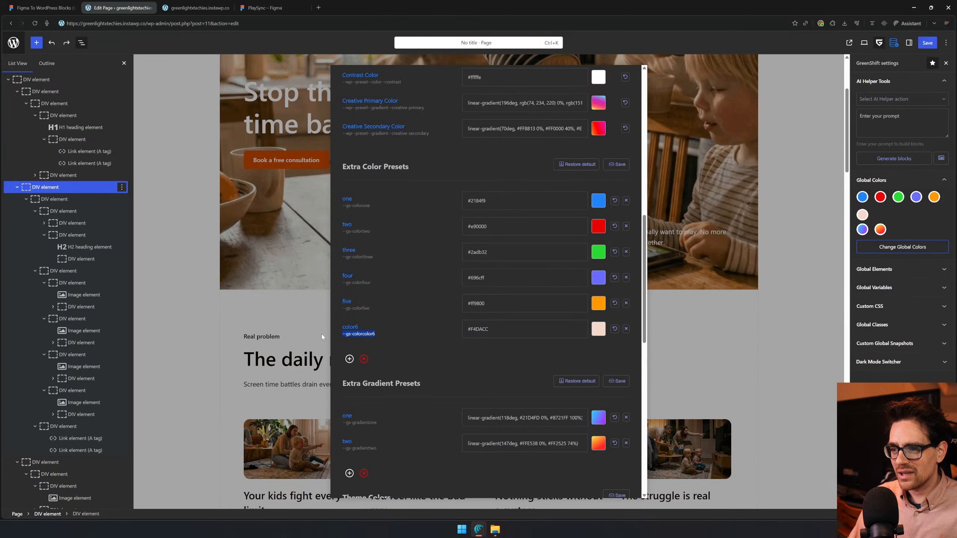
- Save the extra color presets and update the page
click(621, 165)
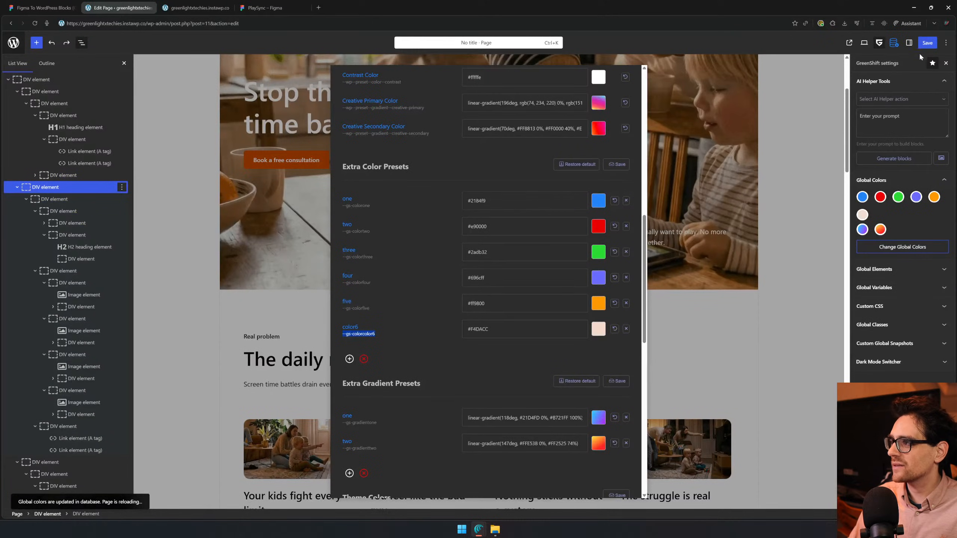
click(927, 43)
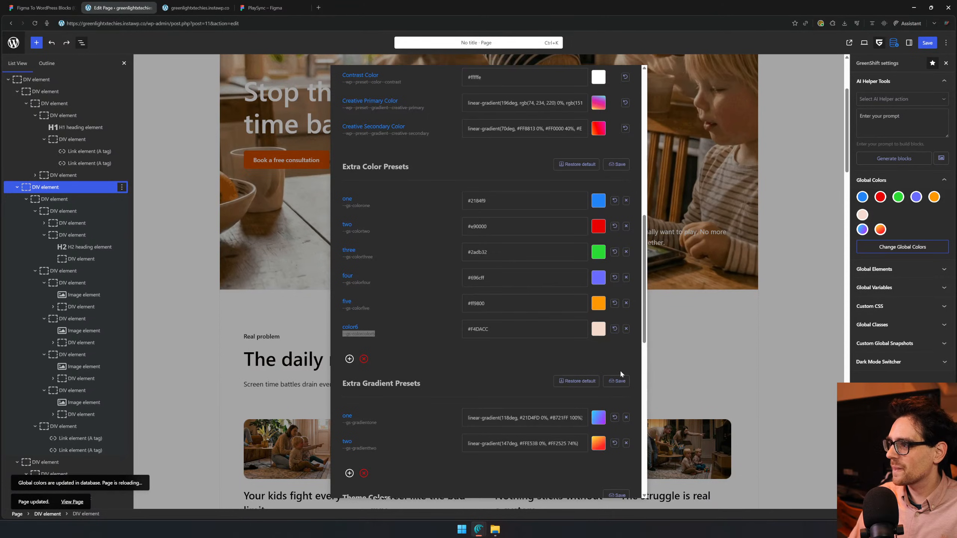
click(617, 165)
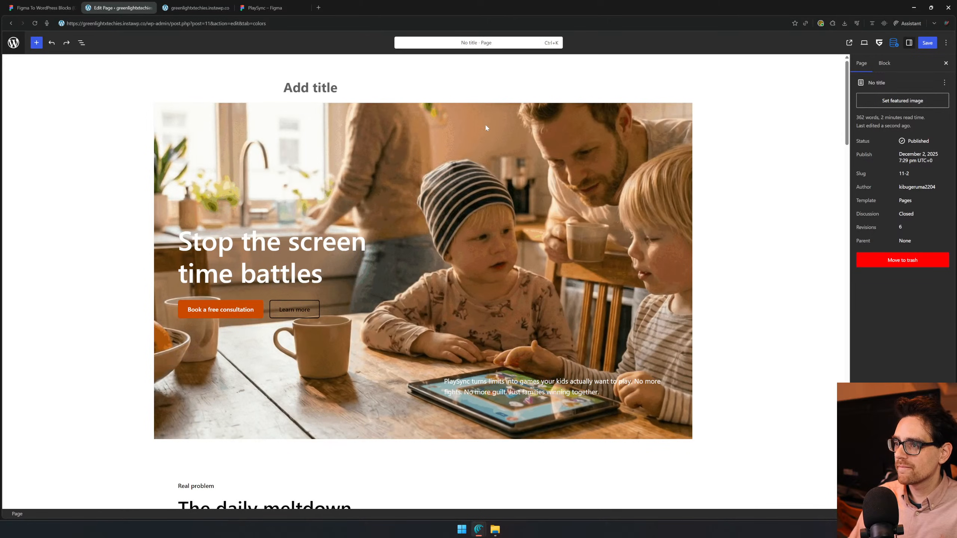
- Set the background color of the "The daily meltdown" section's outer container to F4DACC
scroll(218, 270, down, 5)
click(219, 269)
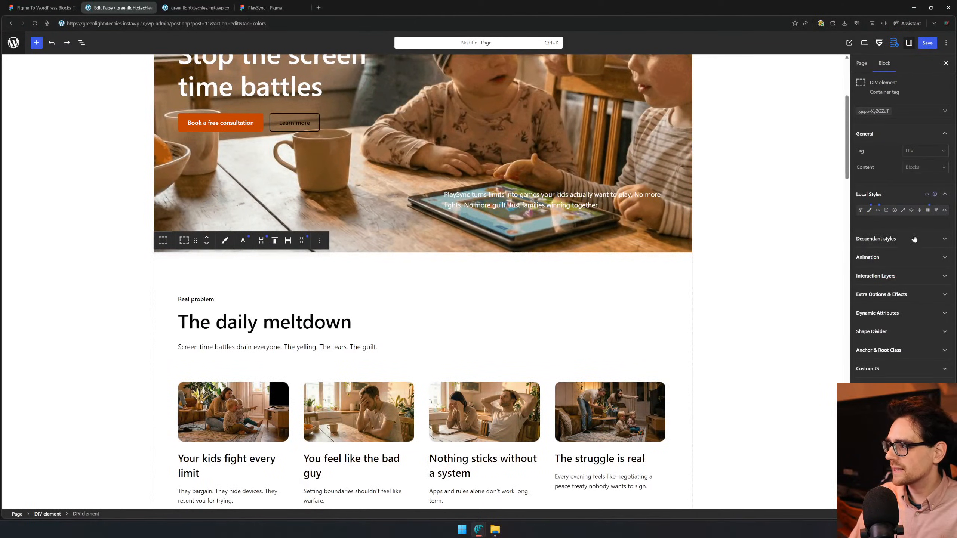
click(870, 210)
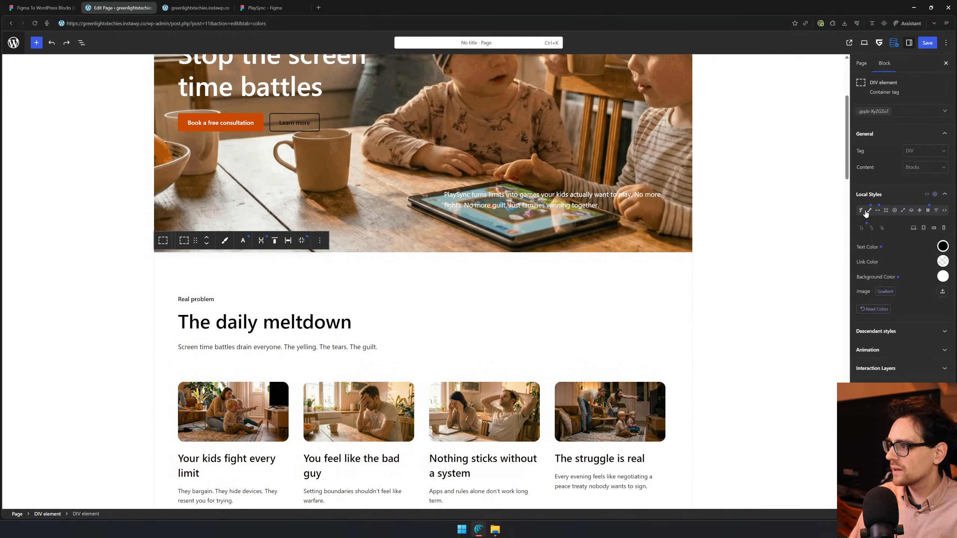
click(943, 277)
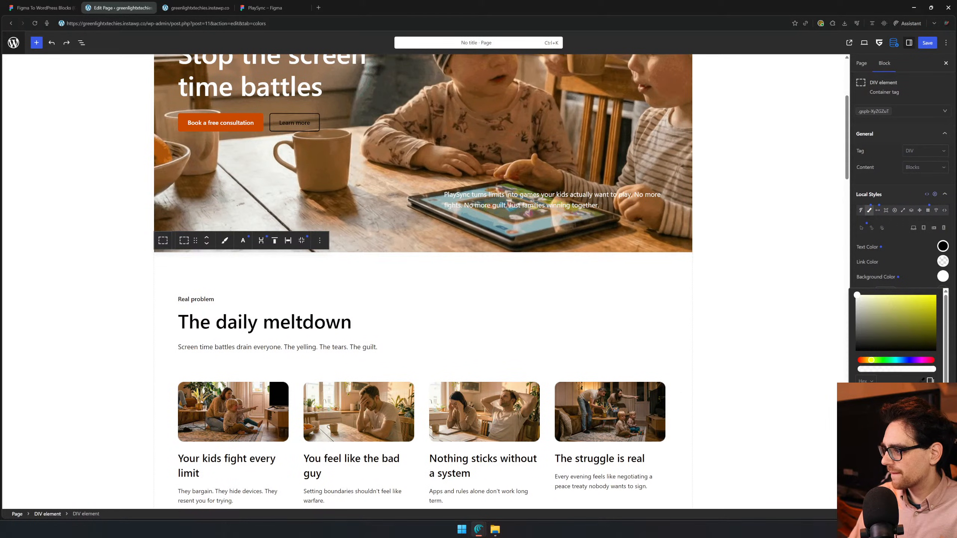
scroll(897, 335, down, 2)
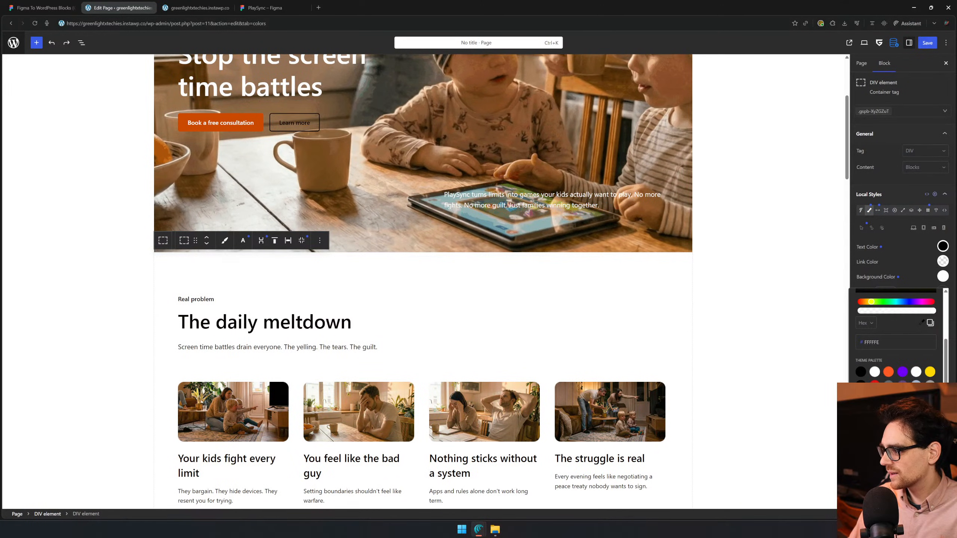
text(F4DACC)
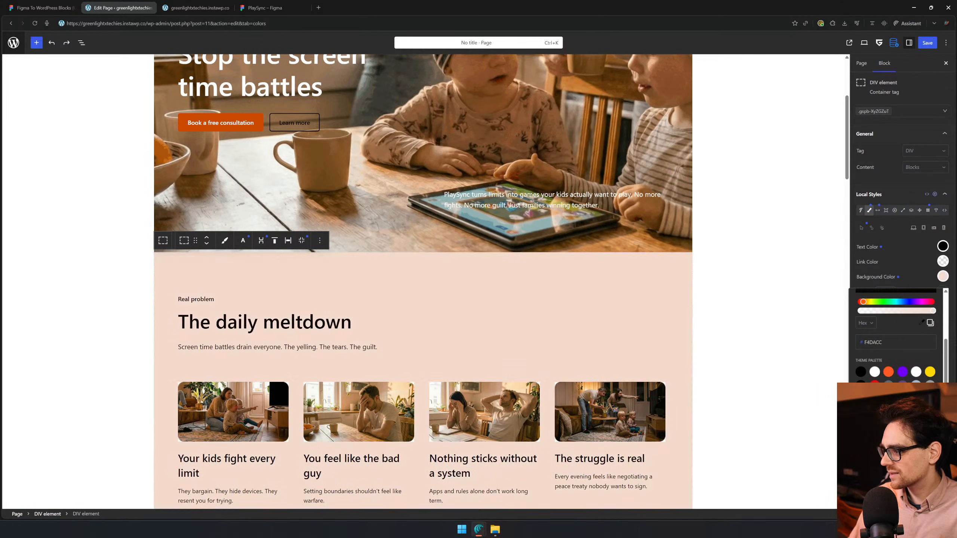
- Select the outer container of the testimonial section above the Questions section
scroll(309, 296, down, 20)
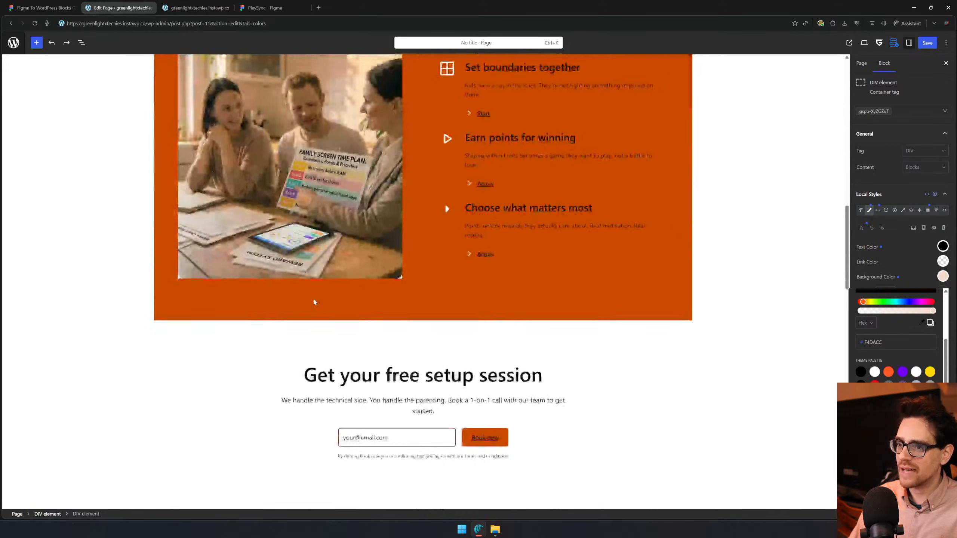
scroll(299, 296, down, 3)
click(353, 221)
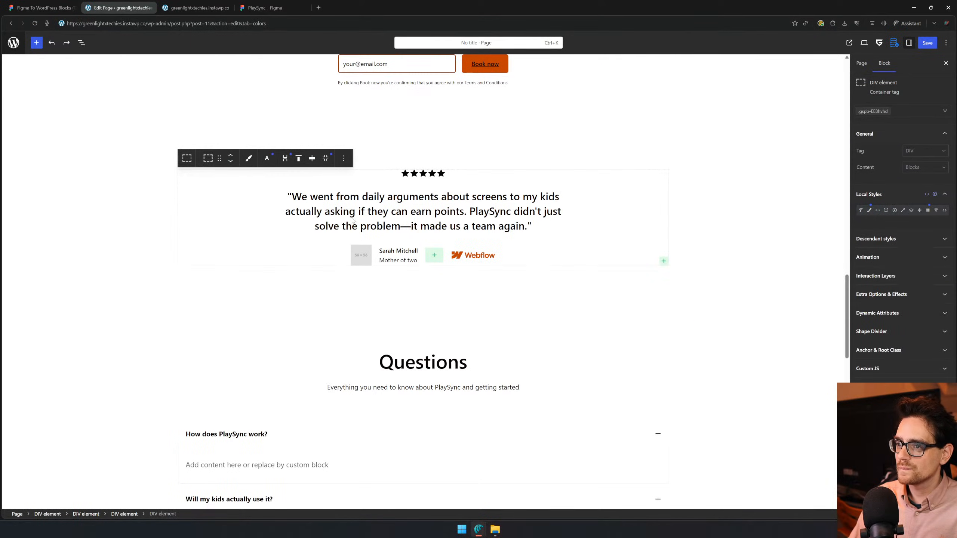
click(485, 153)
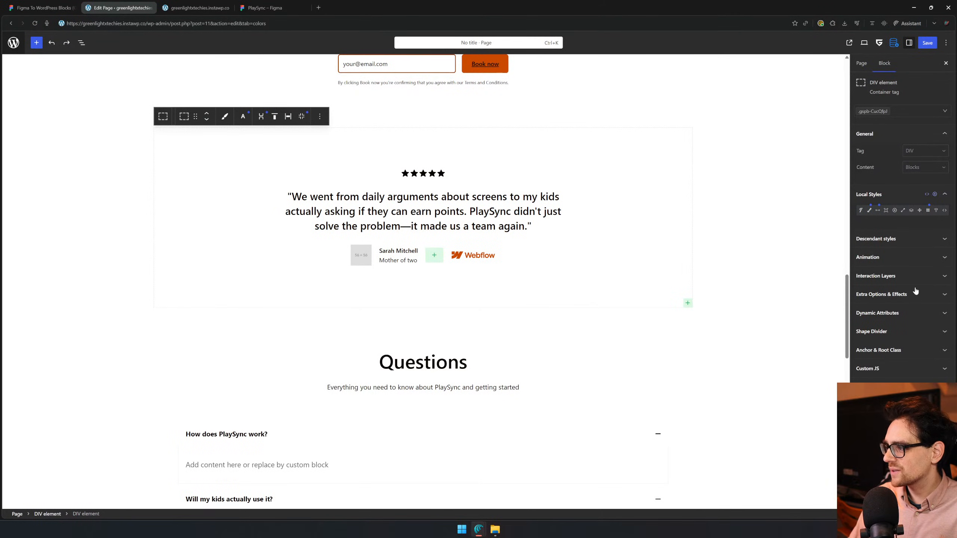
- In GreenShift's global color options, change the Brand Color preset to the muted red #955f5f
click(879, 43)
click(893, 183)
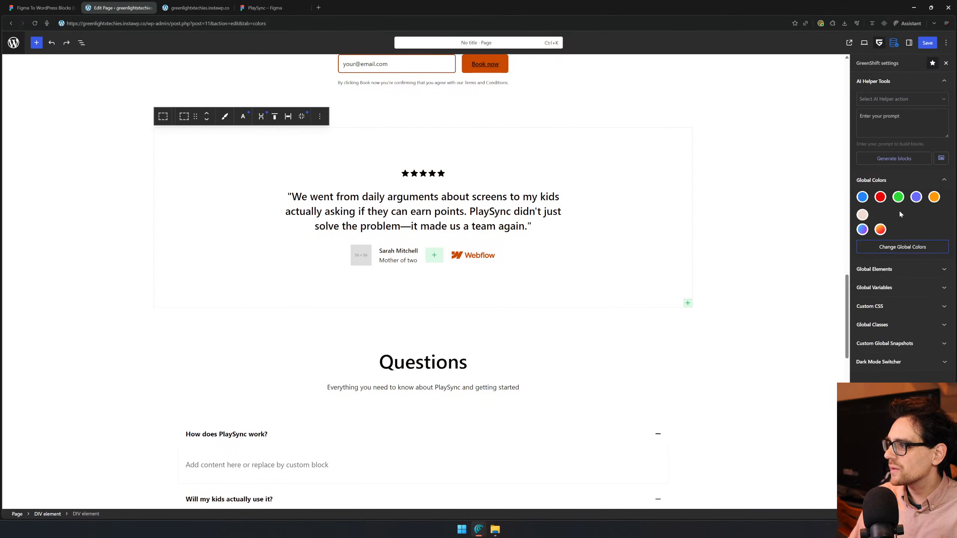
click(893, 248)
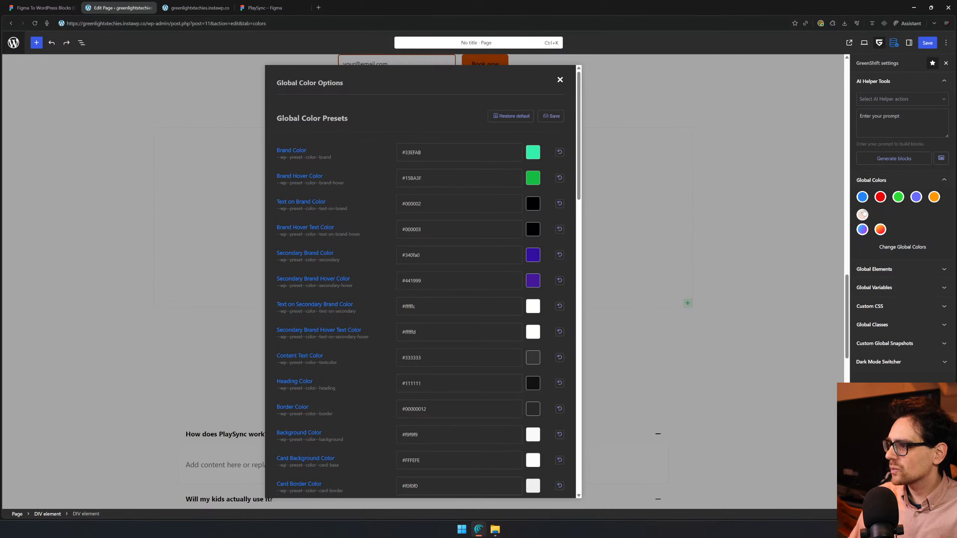
click(533, 153)
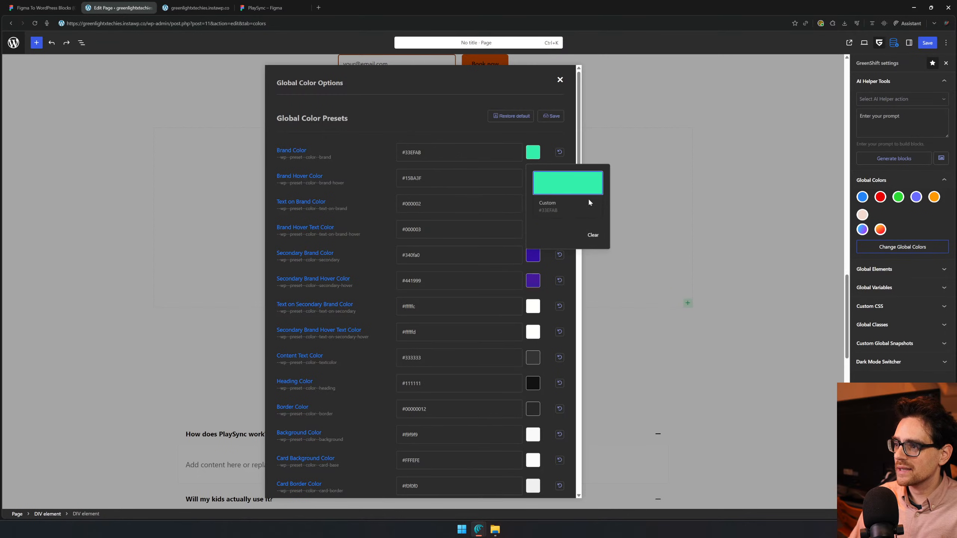
click(421, 153)
click(532, 152)
click(558, 190)
click(558, 194)
click(560, 191)
mouse_move(574, 257)
mouse_down()
mouse_move(527, 255)
mouse_move(557, 255)
mouse_up()
click(443, 126)
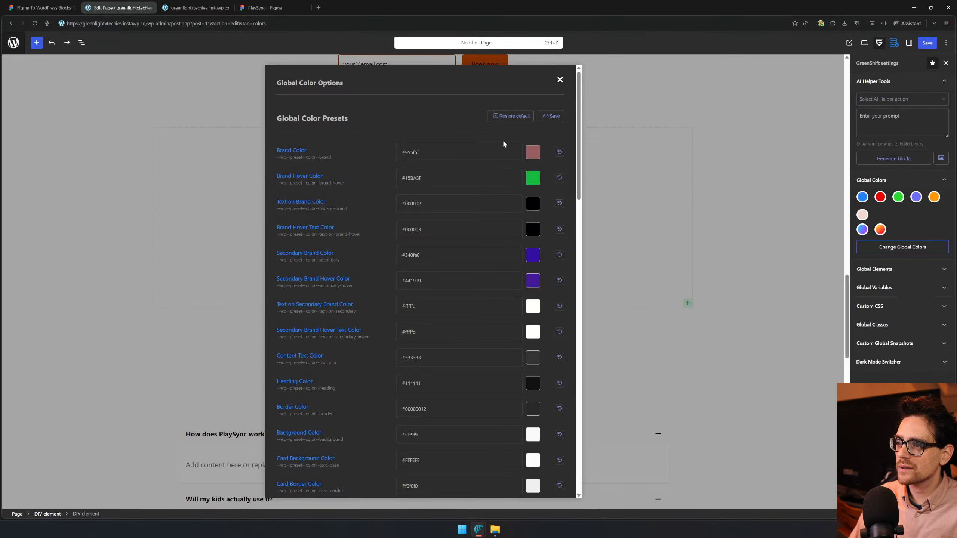
- Review the Global Color Presets and Extra Color Presets lists, including their variable names and values
scroll(431, 195, down, 4)
scroll(445, 194, down, 12)
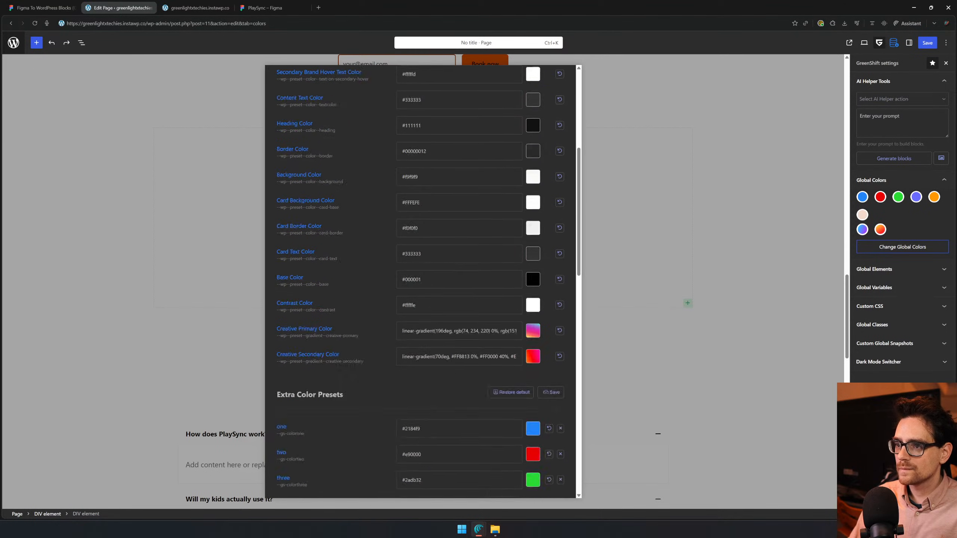
scroll(464, 243, up, 11)
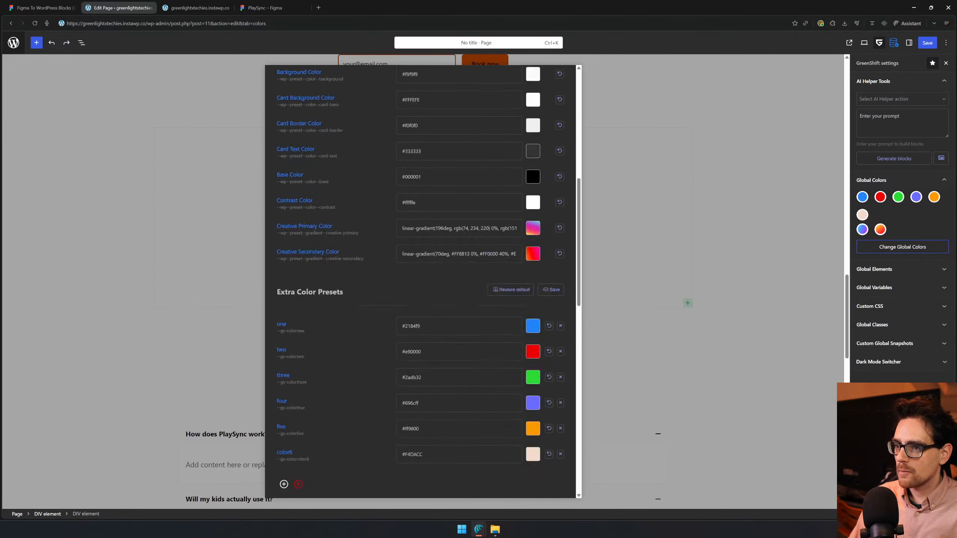
scroll(317, 318, up, 5)
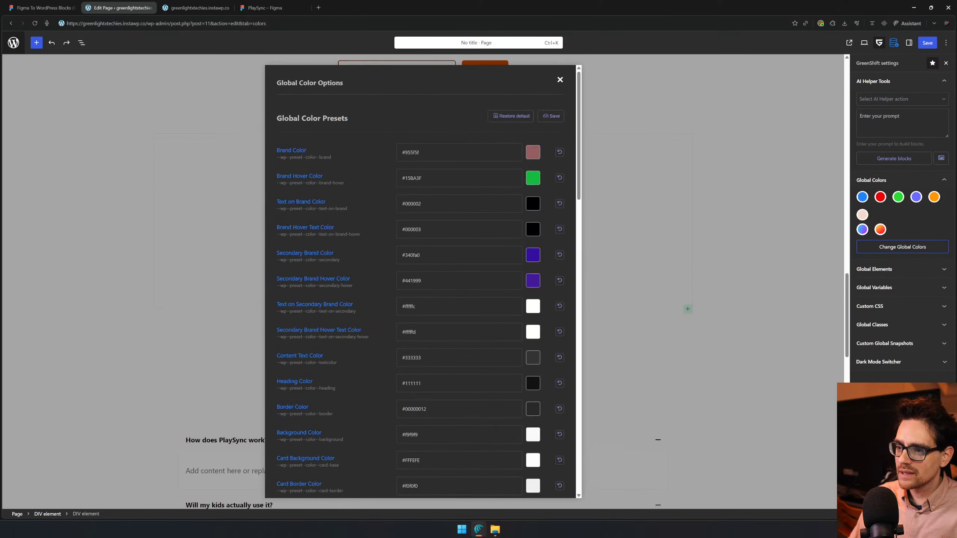
scroll(267, 101, down, 1)
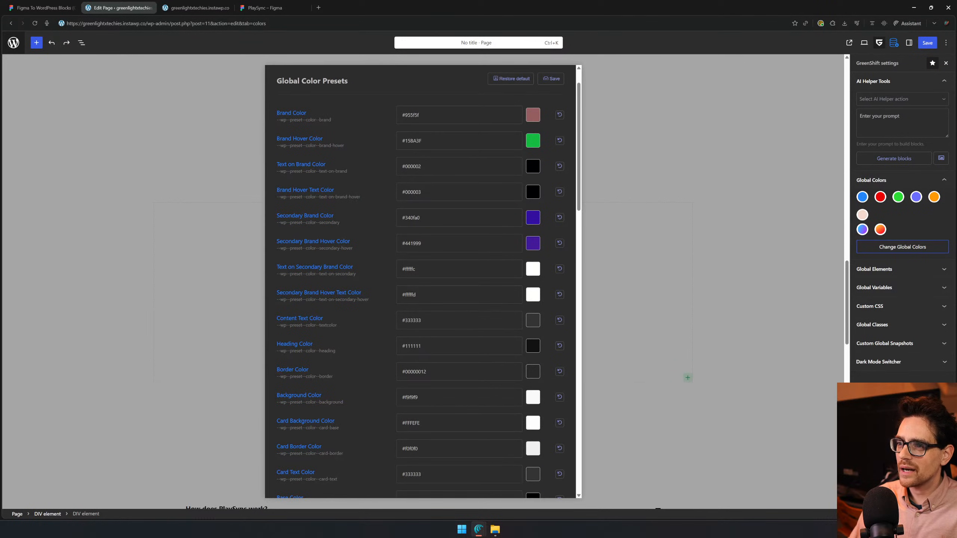
drag(282, 81, 326, 83)
click(344, 150)
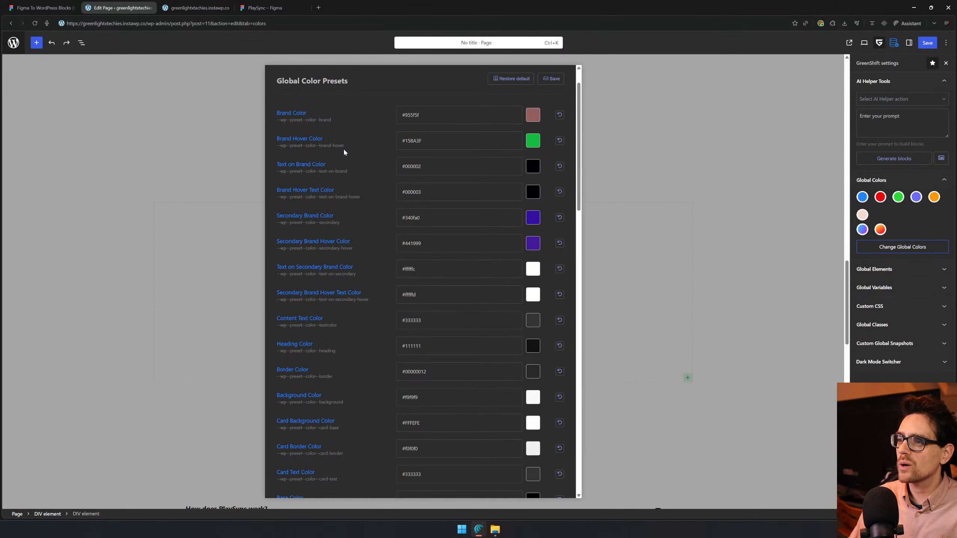
- Check the remaining extra color presets and close the global color options
scroll(332, 204, down, 8)
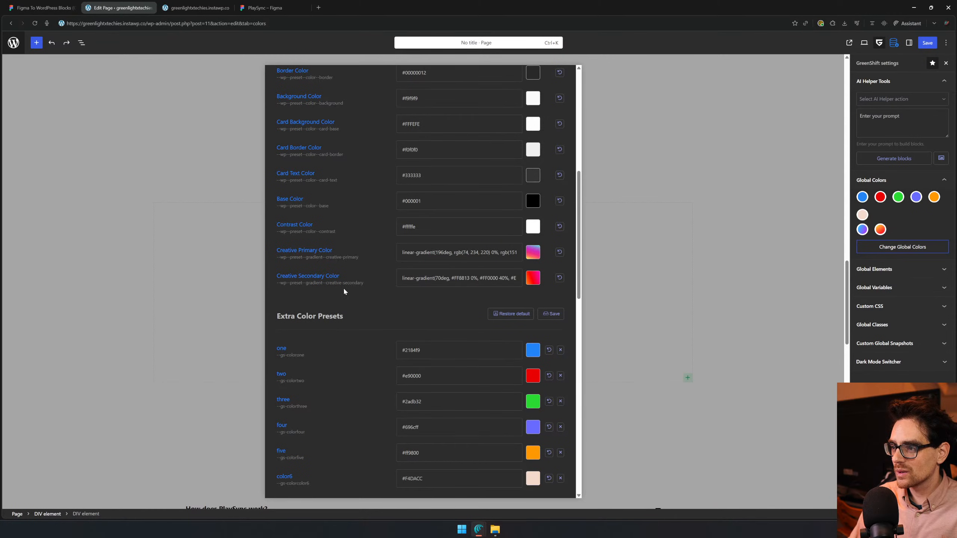
scroll(562, 155, up, 9)
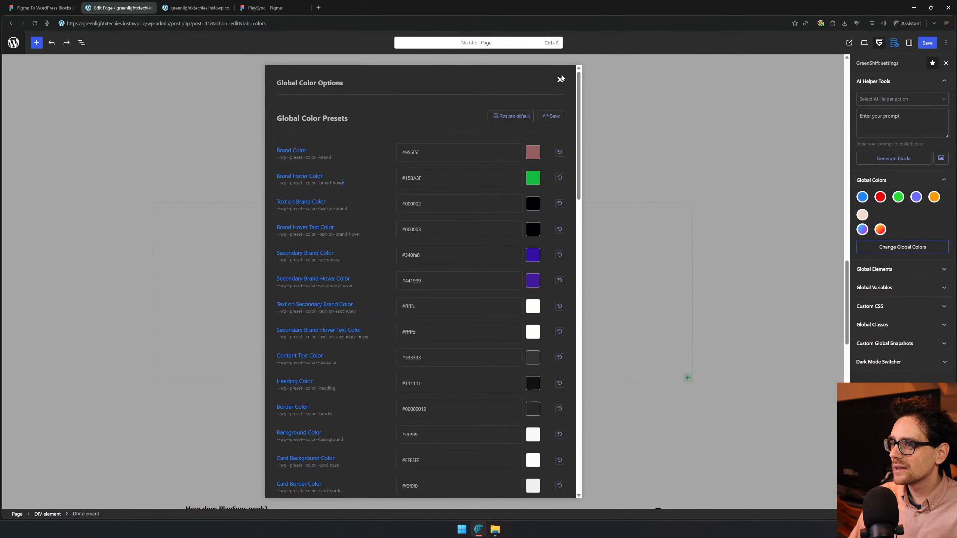
click(559, 80)
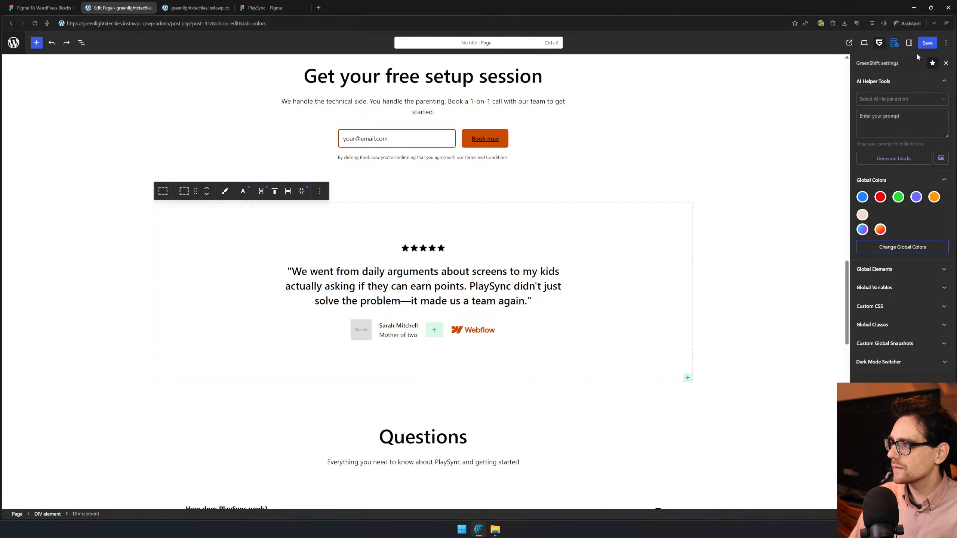
- Set the background color of the testimonial section's outer container to F4DACC
click(908, 43)
click(869, 210)
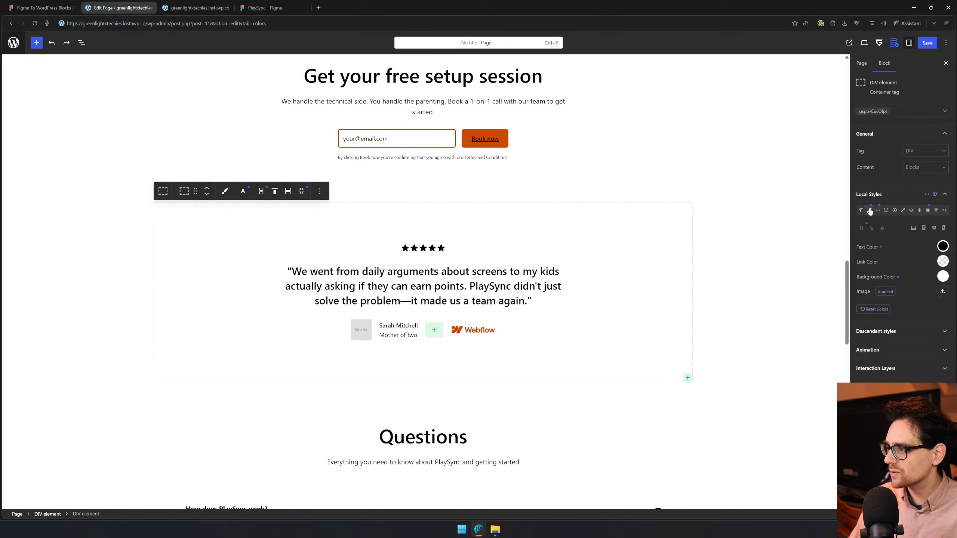
click(942, 278)
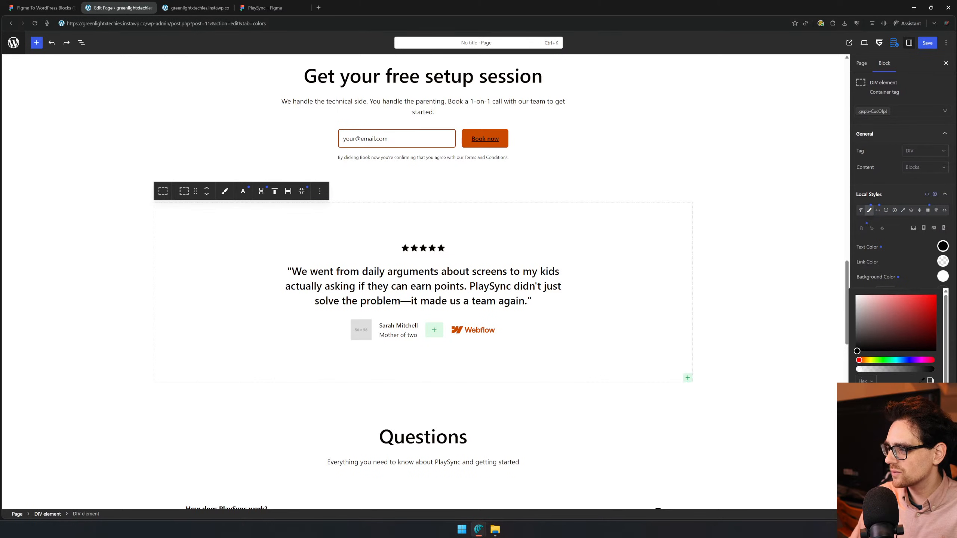
click(889, 426)
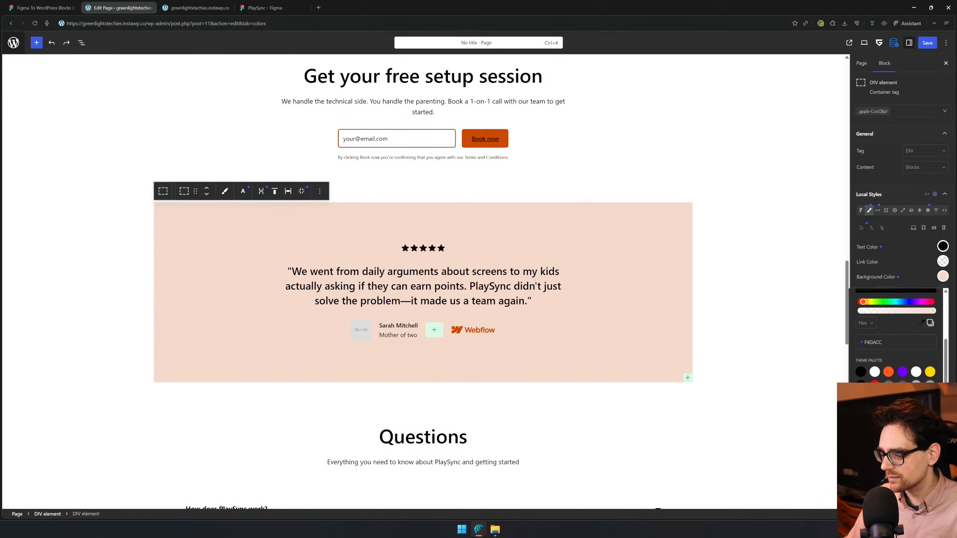
- Replace the testimonial's avatar placeholder with Avatar-Image.jpg from the media library
scroll(437, 227, down, 7)
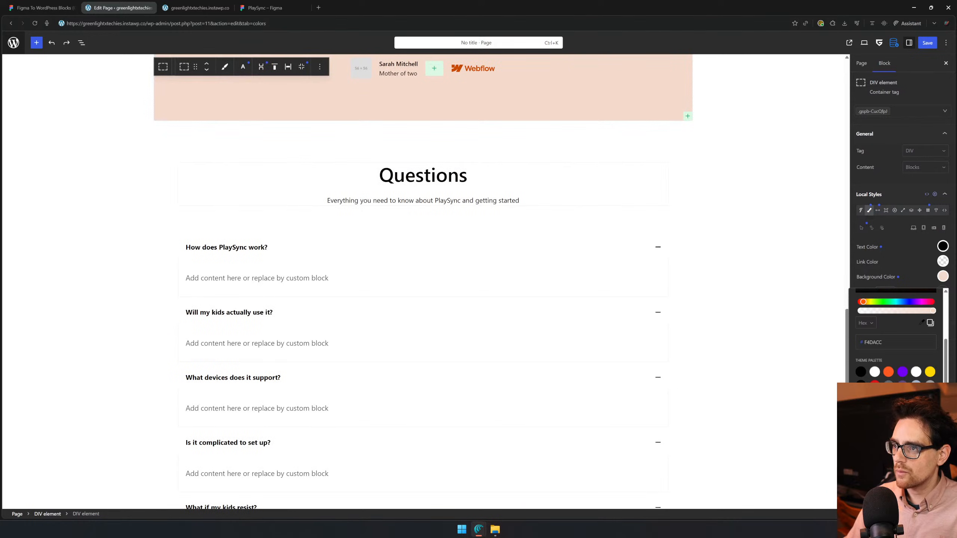
click(503, 147)
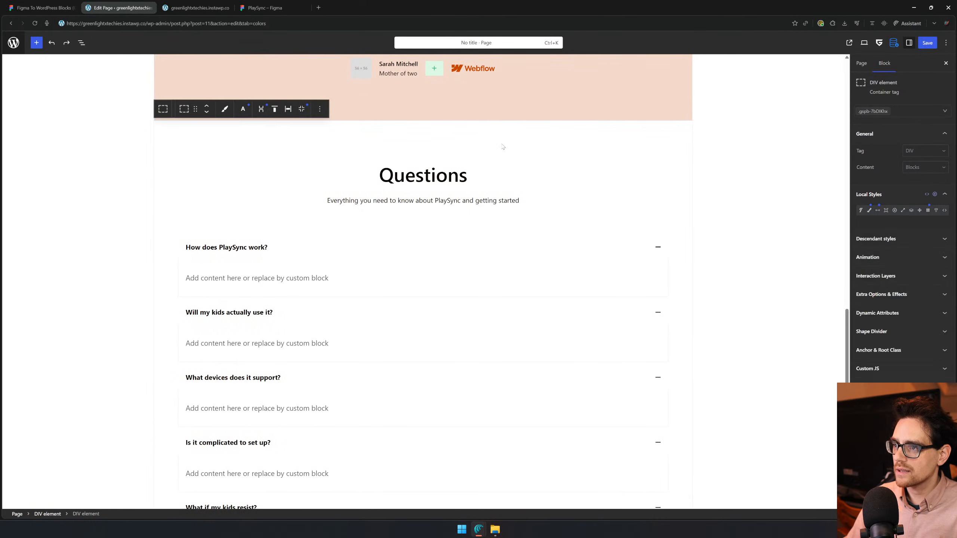
click(357, 73)
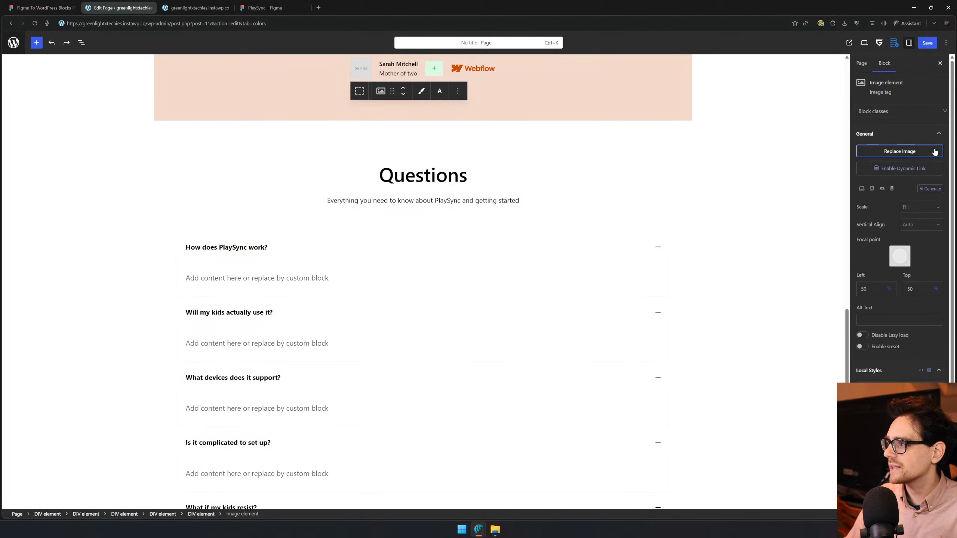
click(381, 92)
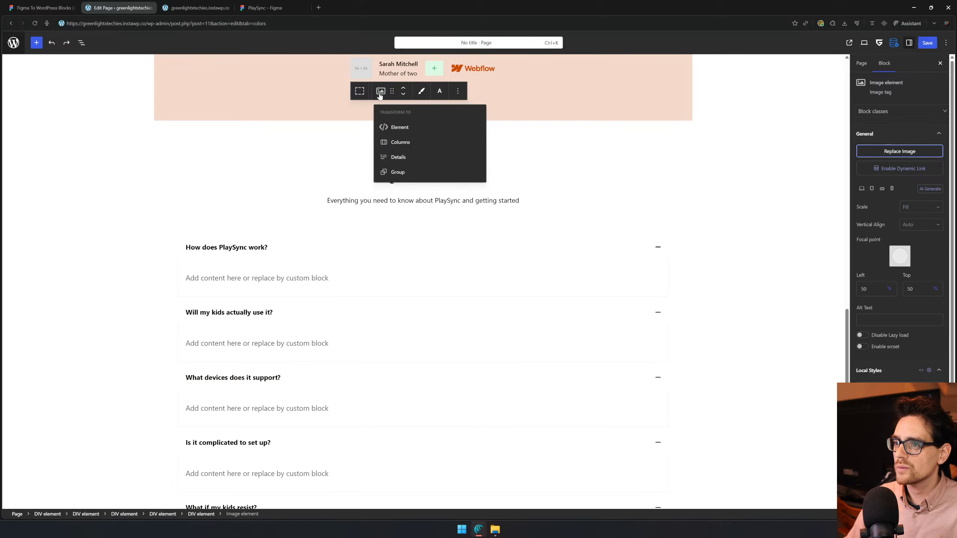
click(421, 91)
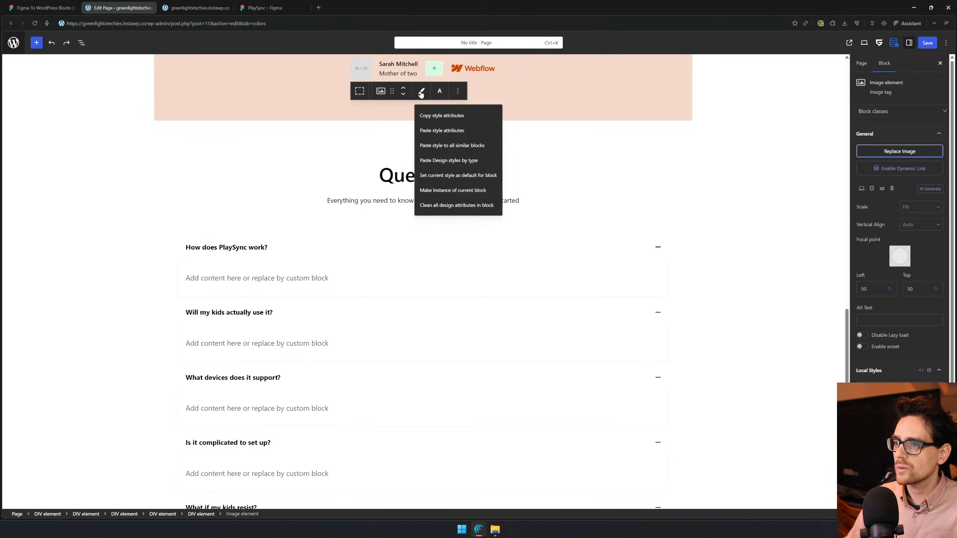
click(458, 91)
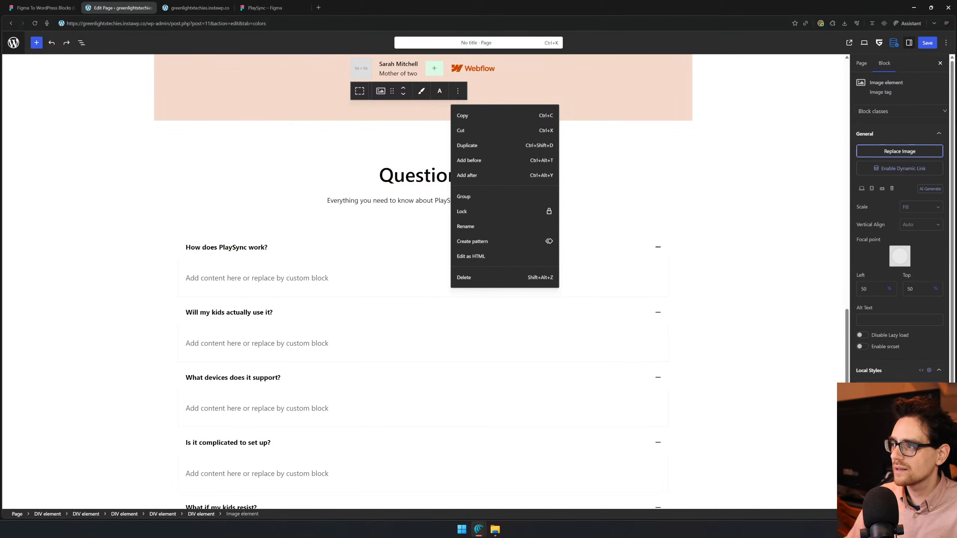
click(903, 151)
click(857, 190)
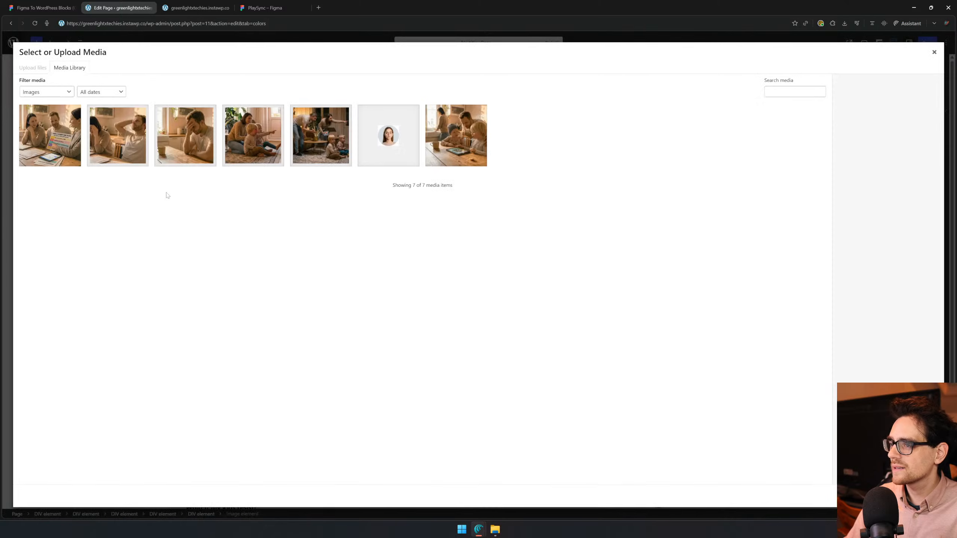
click(389, 135)
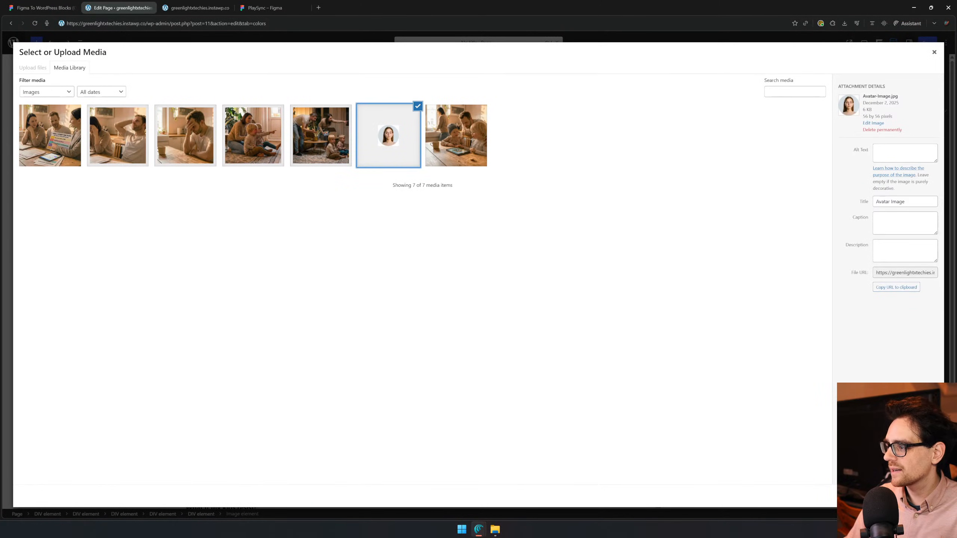
click(927, 497)
- Open the border and radius settings in the testimonial avatar image's local styles
scroll(320, 143, up, 3)
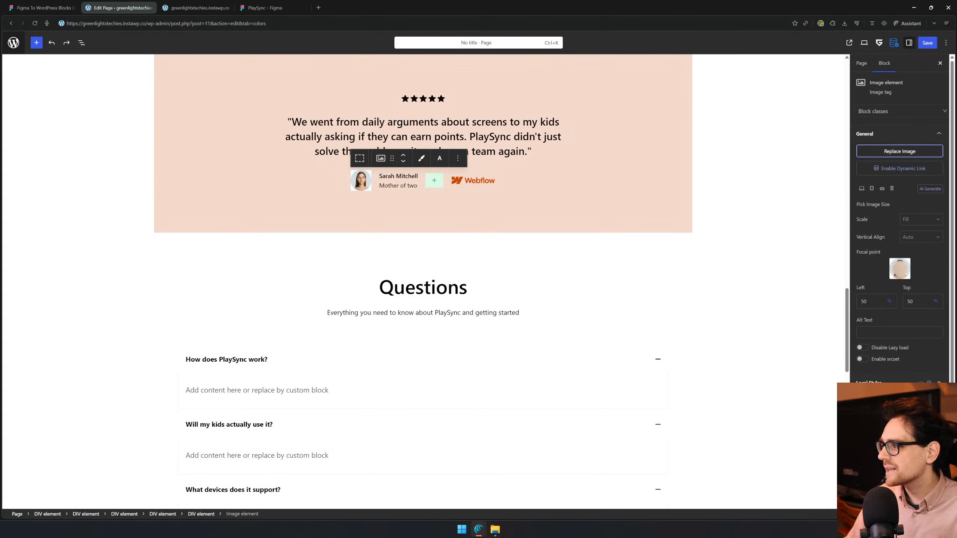
scroll(926, 284, down, 1)
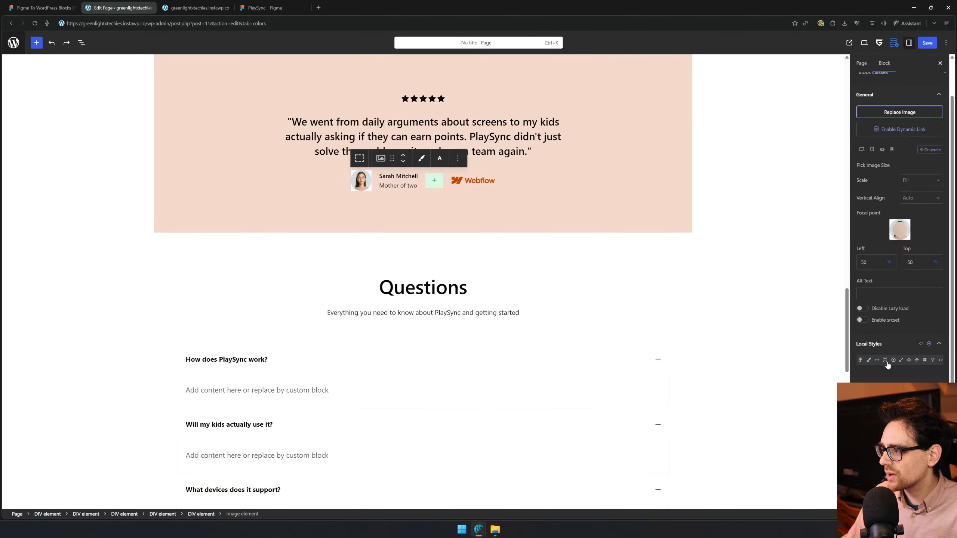
scroll(888, 366, down, 3)
click(865, 331)
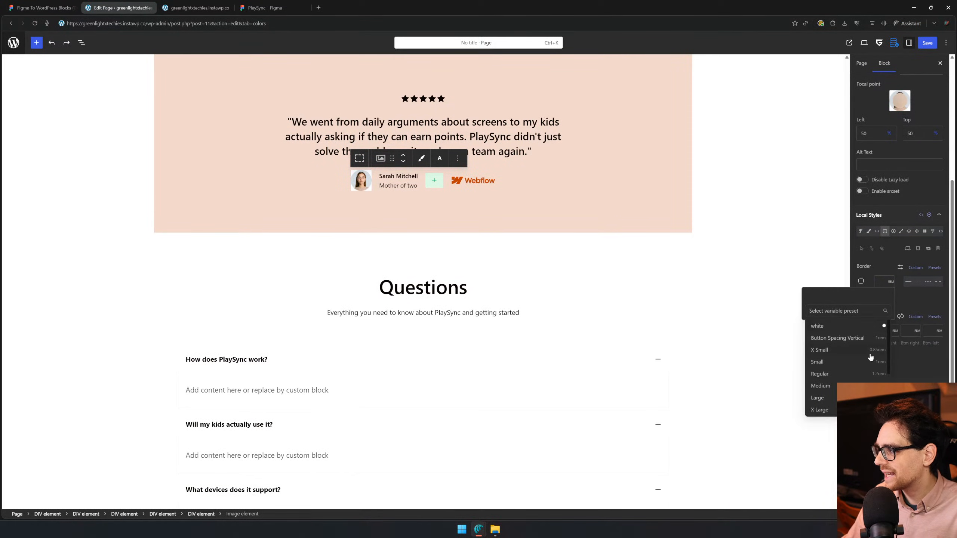
click(879, 282)
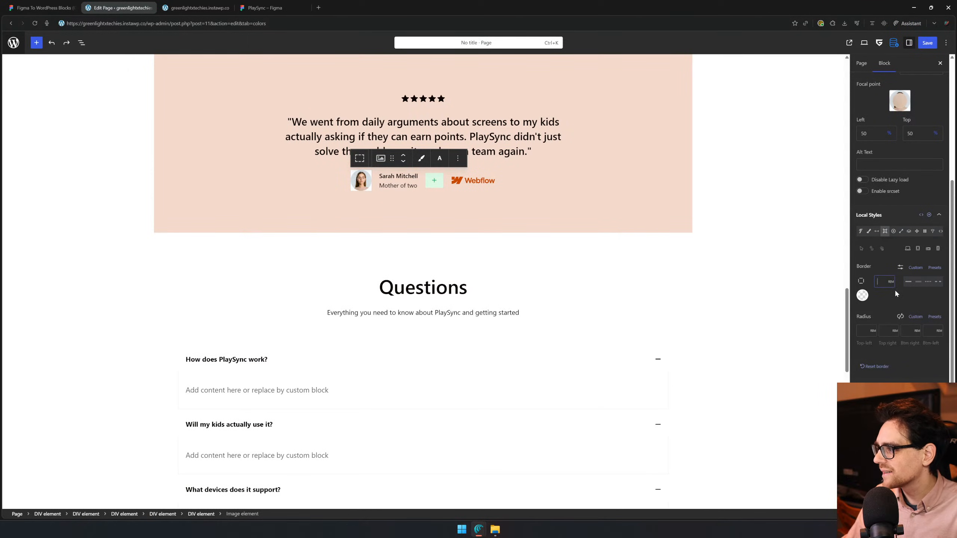
text(100vw)
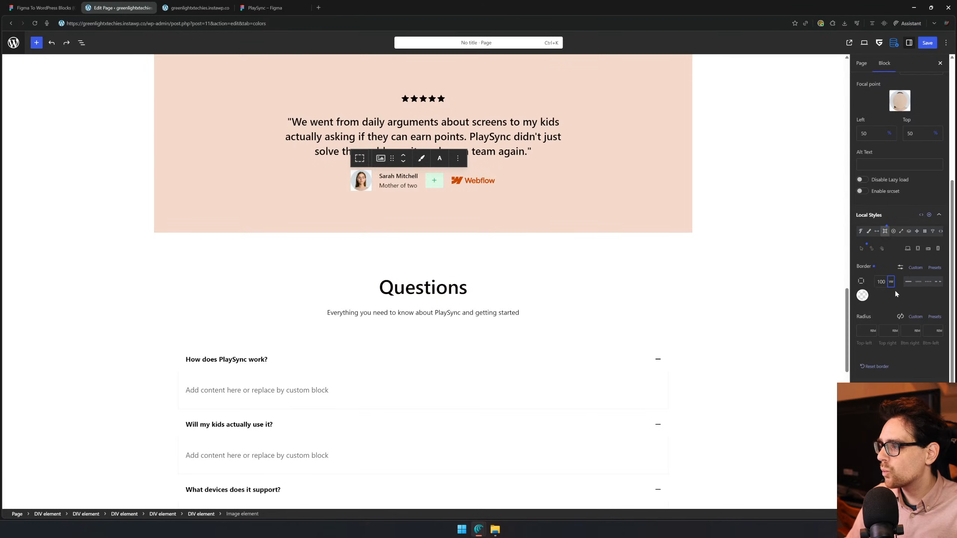
key(shift+Tab)
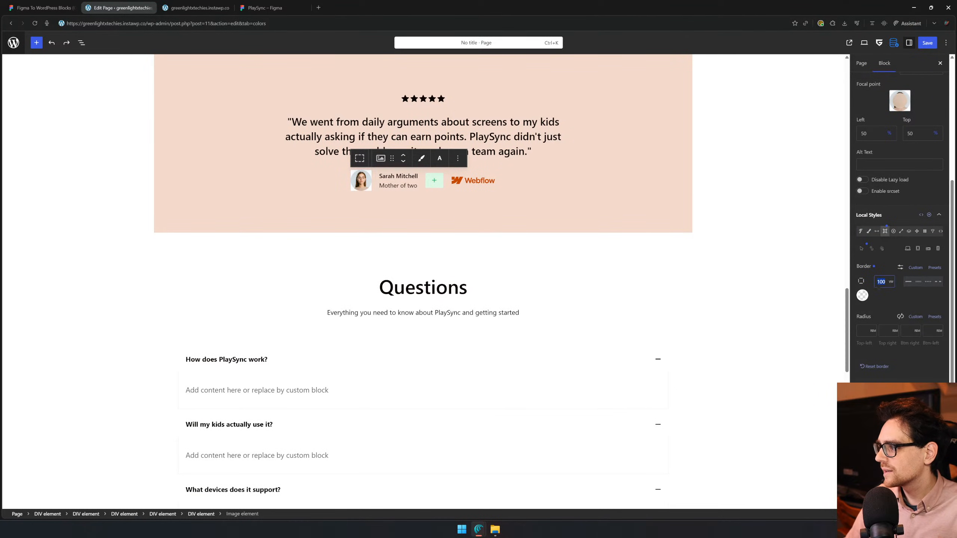
key(BackSpace)
- Apply the Circle radius preset to all four corners of the testimonial avatar image
click(863, 330)
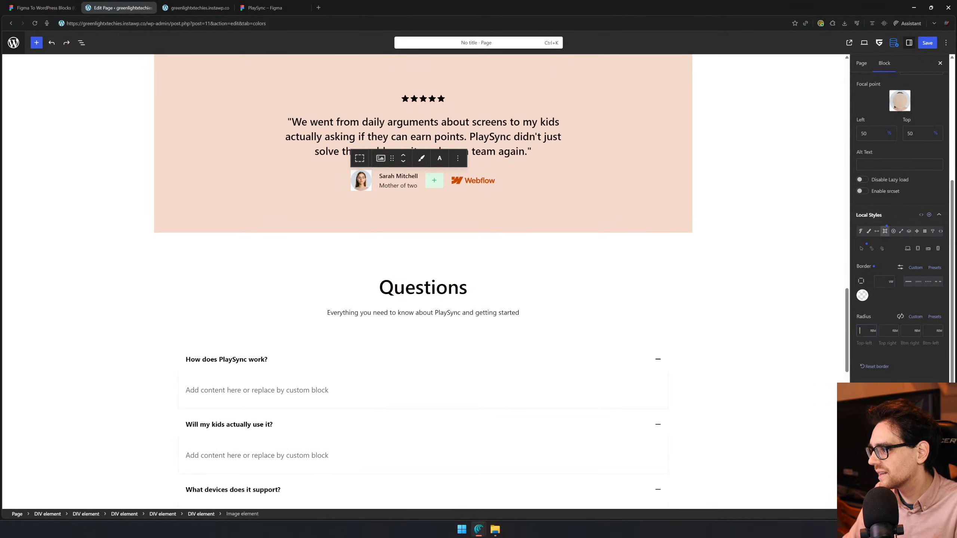
click(932, 316)
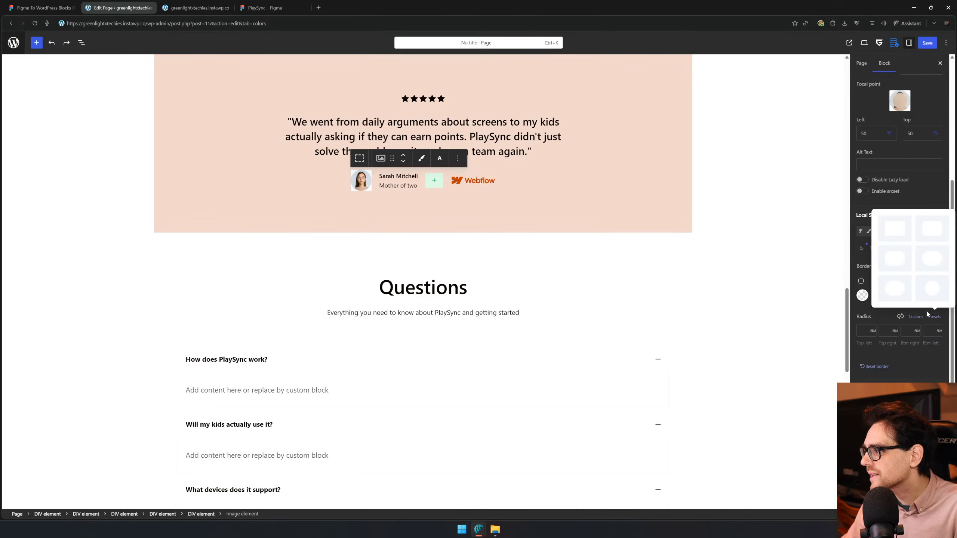
click(932, 290)
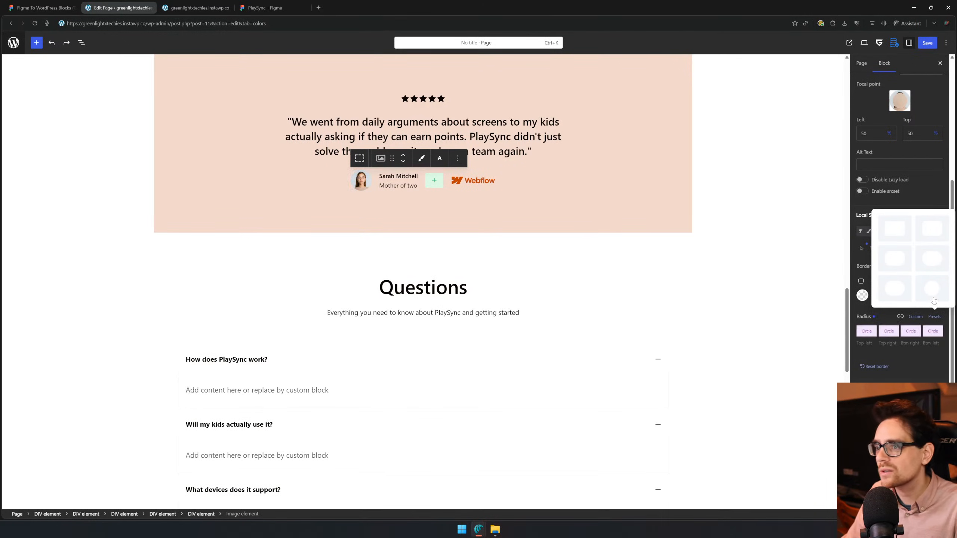
click(891, 349)
click(937, 269)
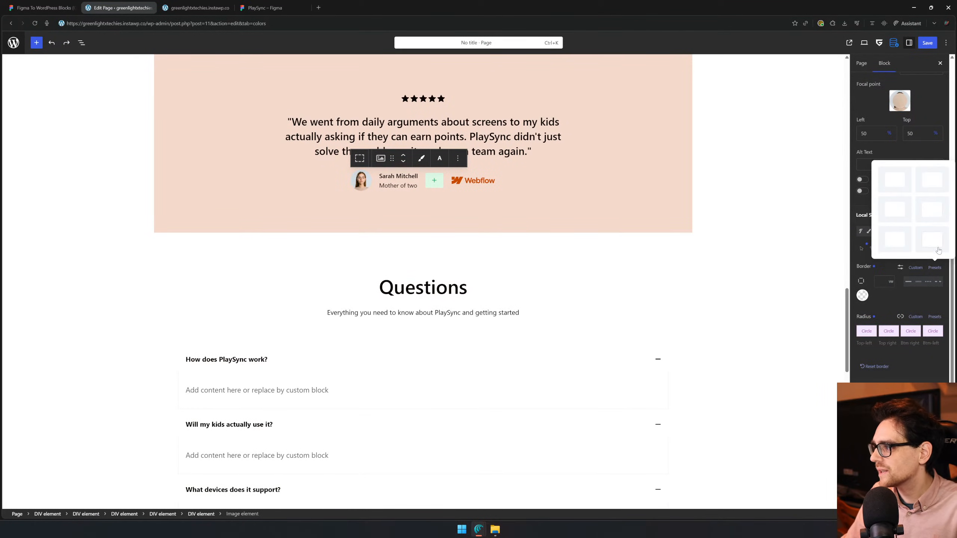
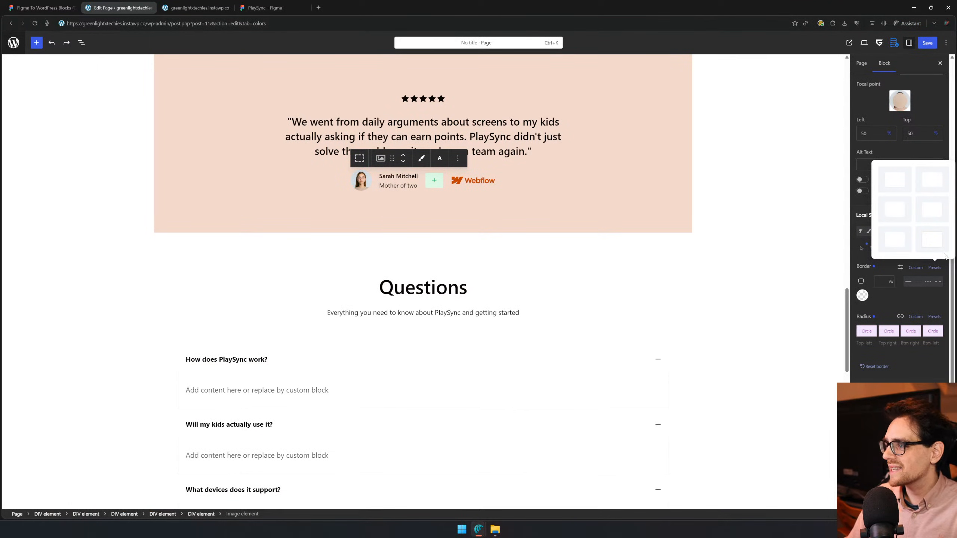
click(929, 301)
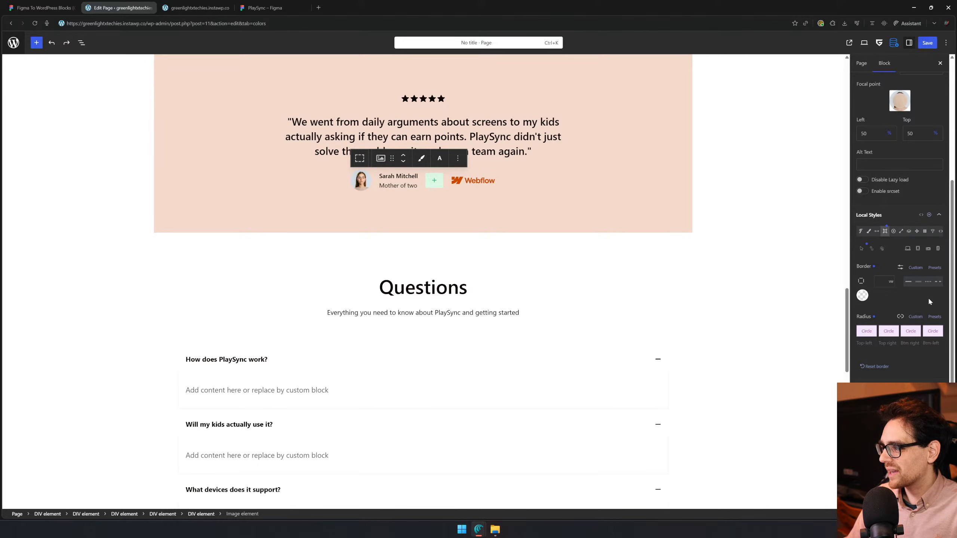
- Set the background color of the Questions section's outer container to F4DACC
click(485, 256)
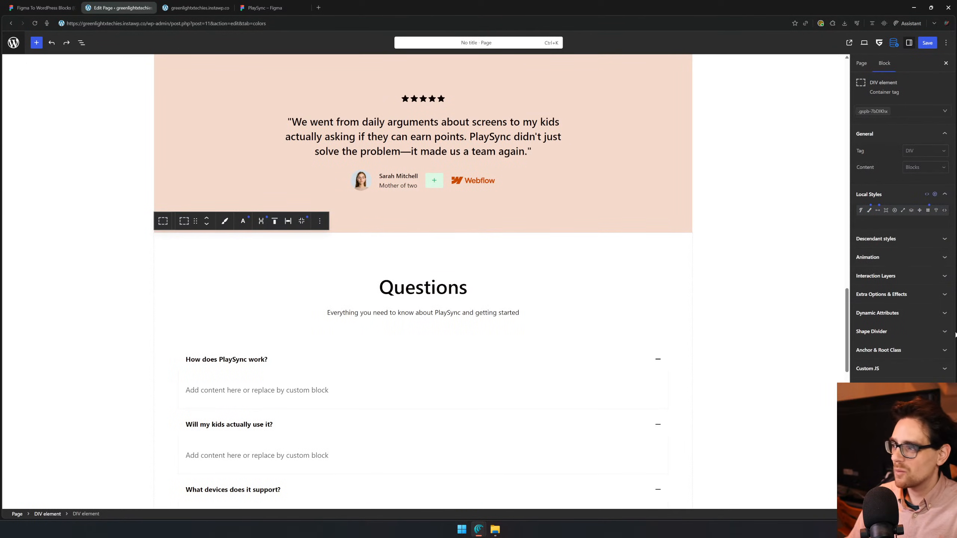
click(870, 211)
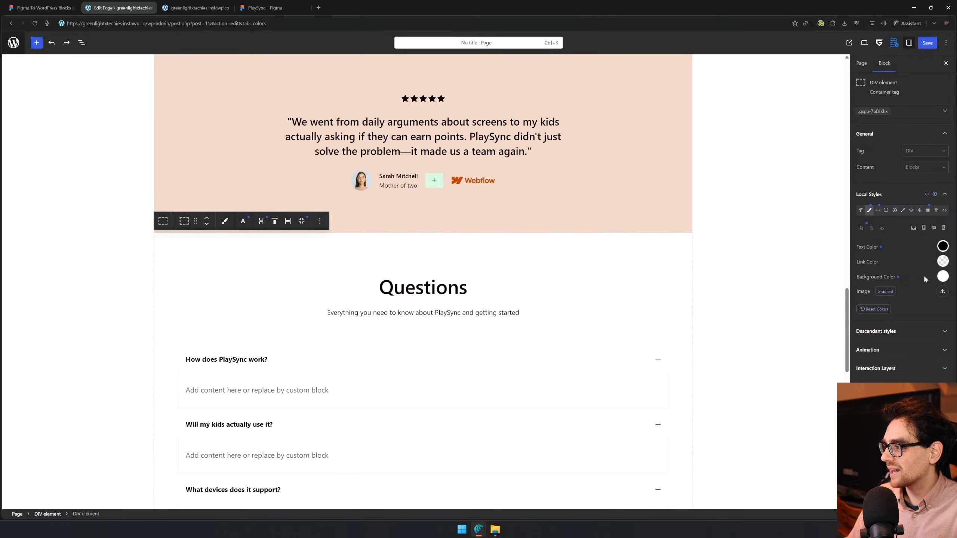
click(942, 277)
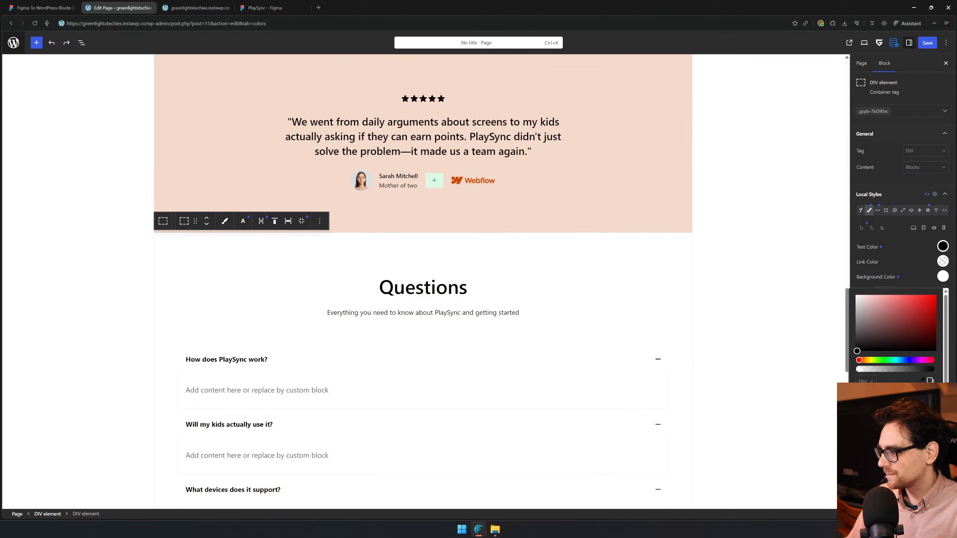
scroll(896, 332, down, 2)
text(F4DACC)
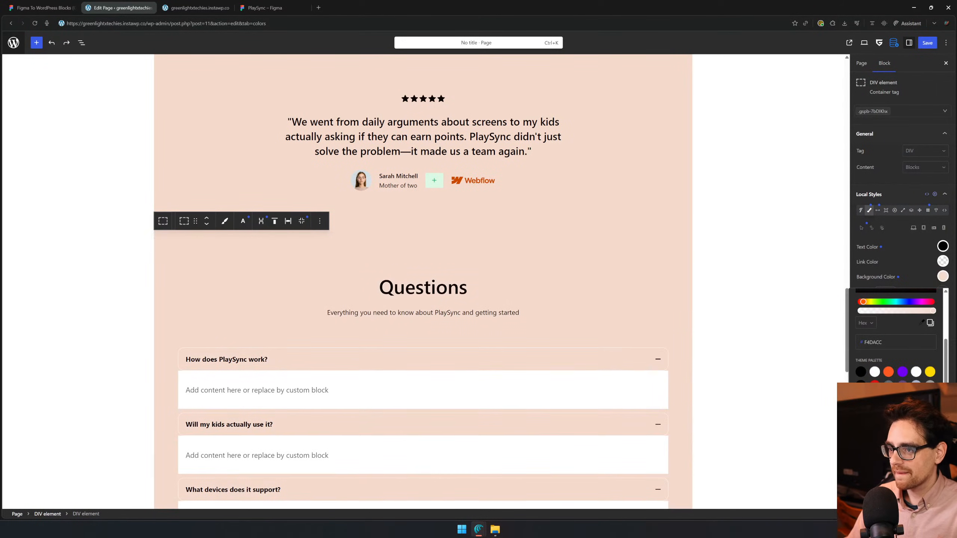
- Set the text color of the footer's Product heading to the white preset color FFFFFE
scroll(423, 282, down, 1)
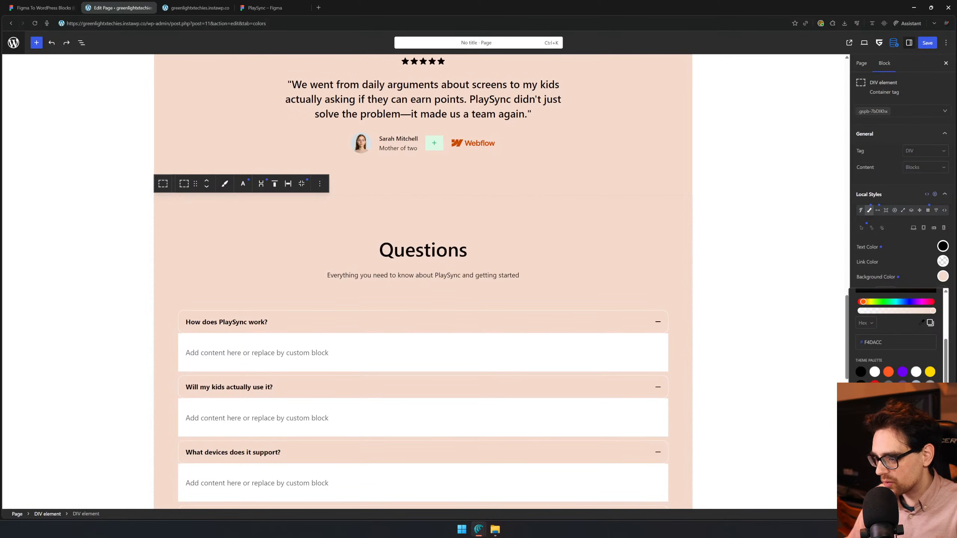
scroll(434, 259, down, 15)
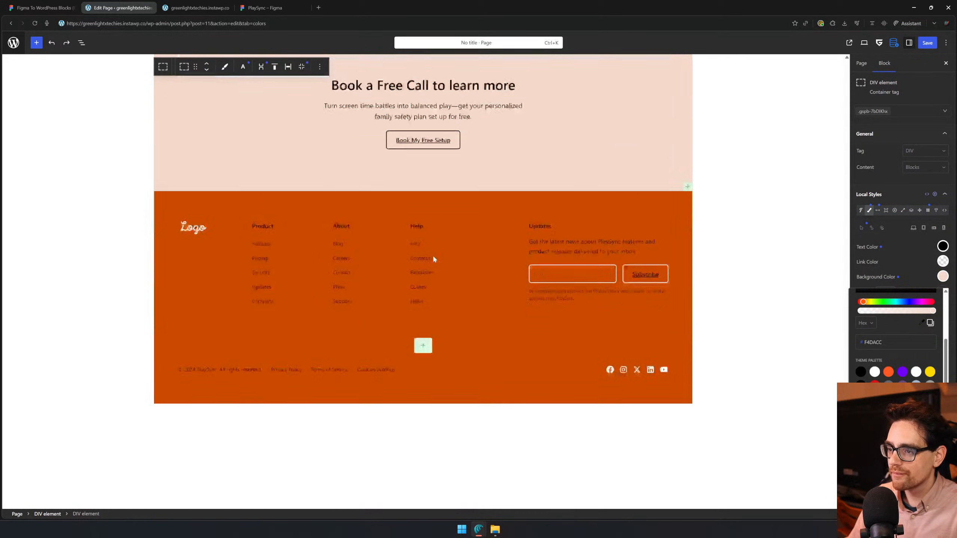
scroll(435, 259, down, 2)
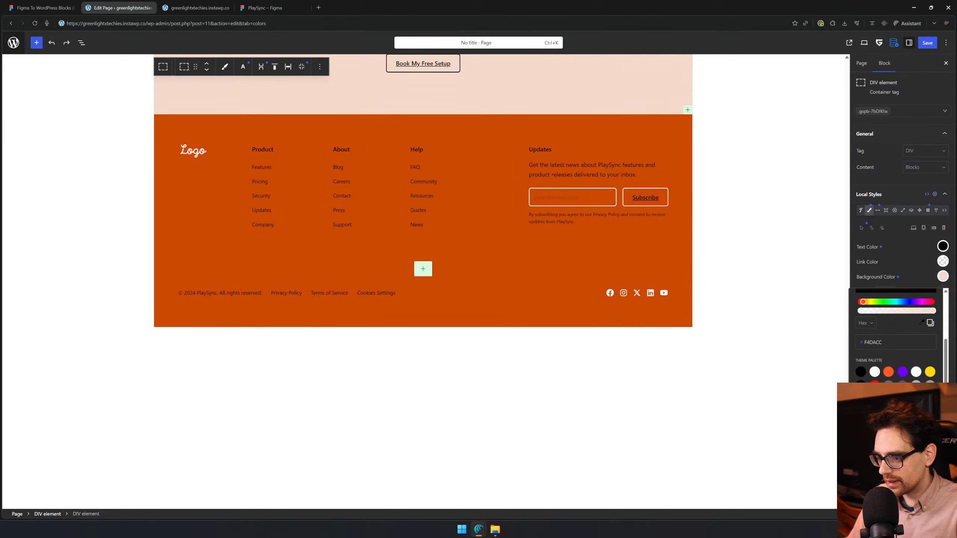
click(291, 150)
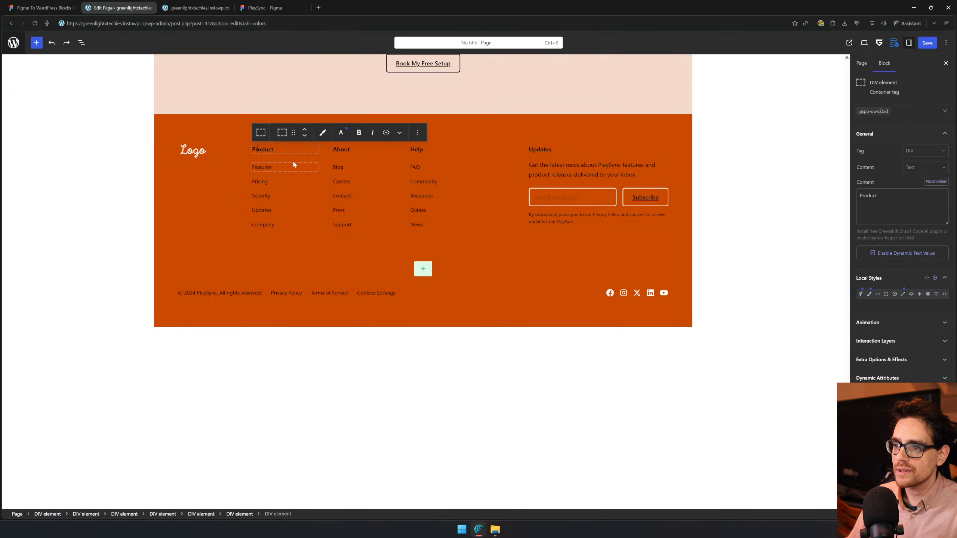
click(328, 120)
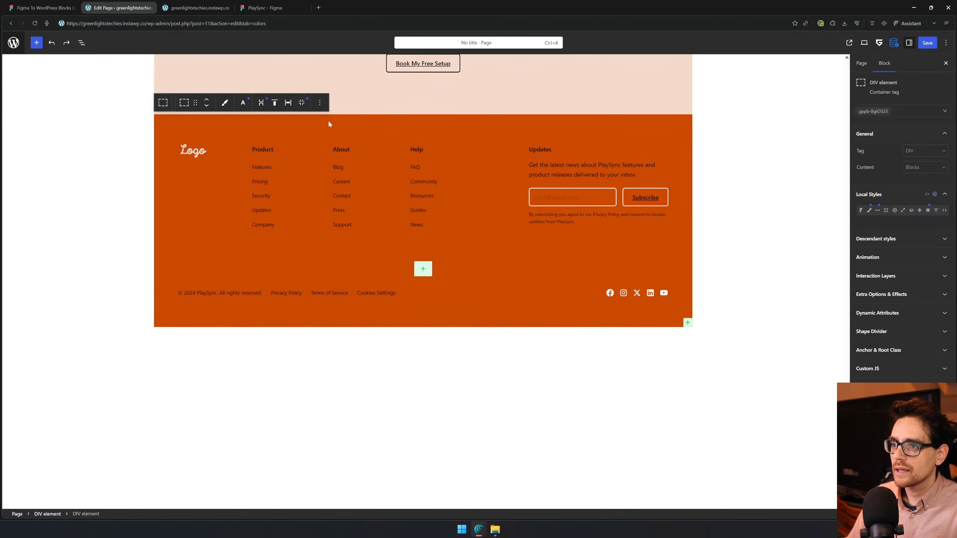
click(290, 152)
click(322, 134)
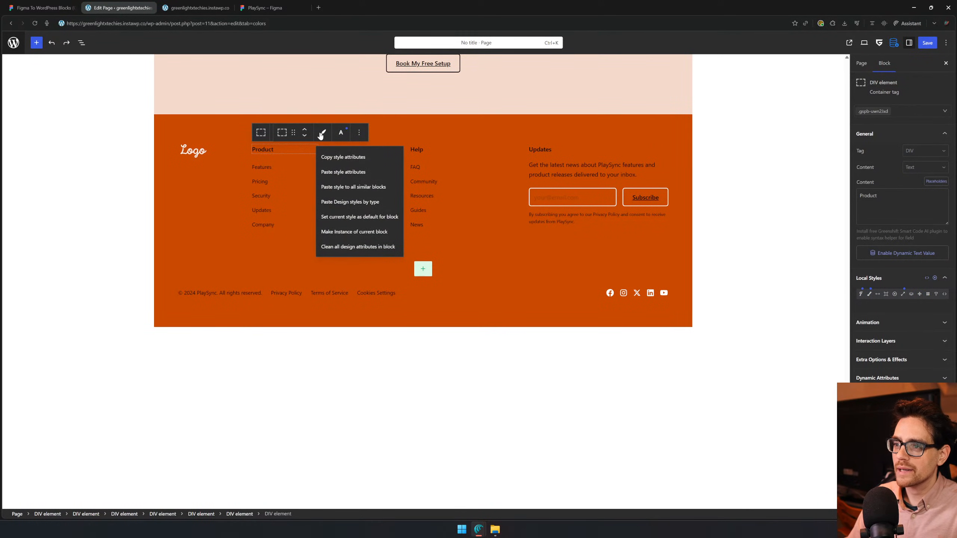
click(370, 135)
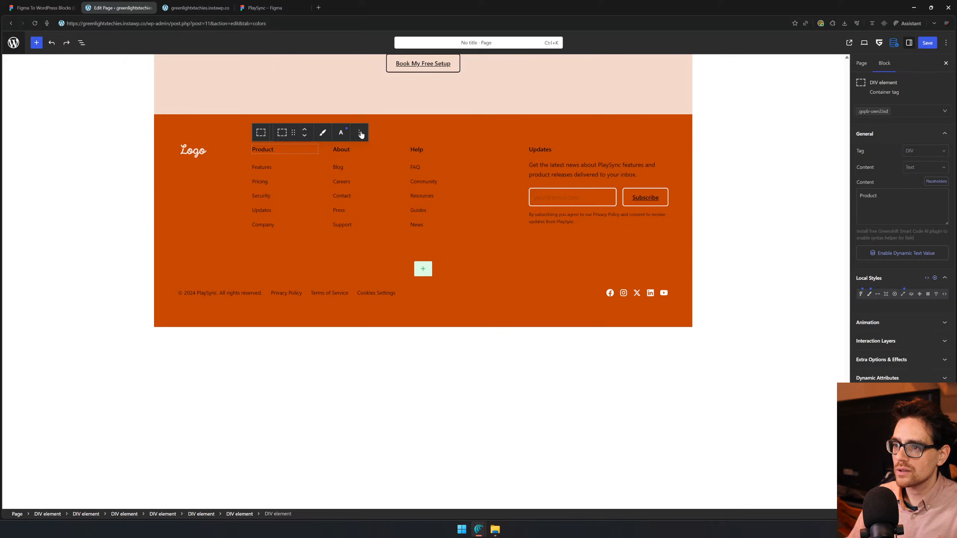
click(340, 132)
click(422, 169)
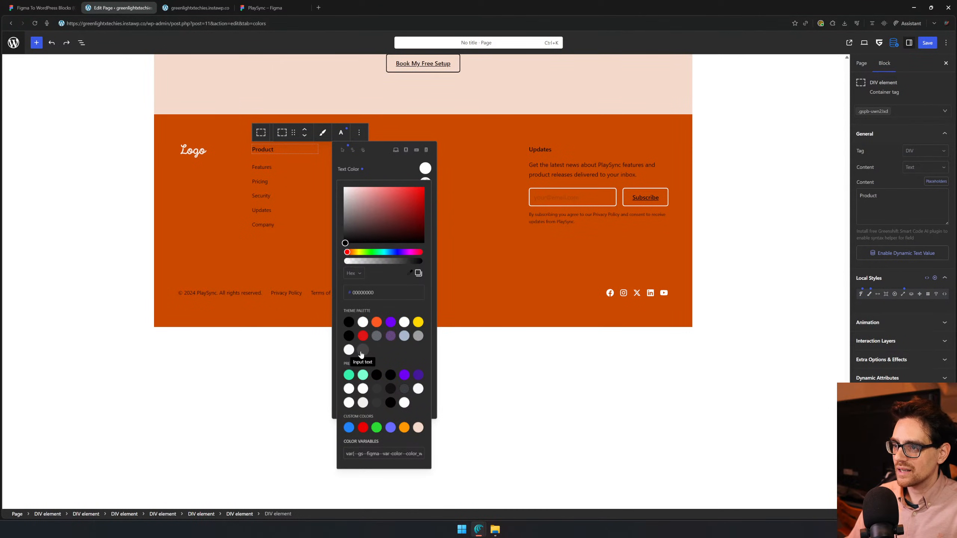
click(392, 175)
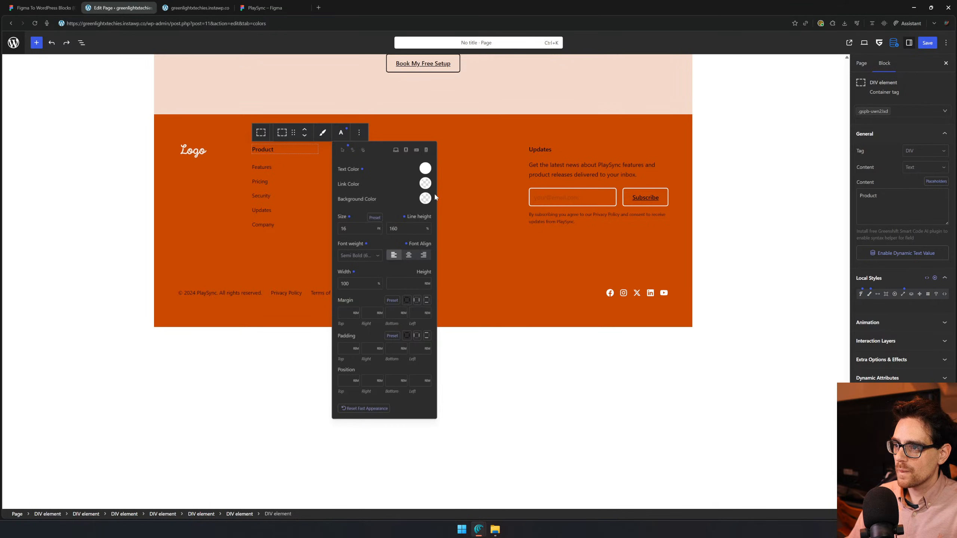
click(422, 200)
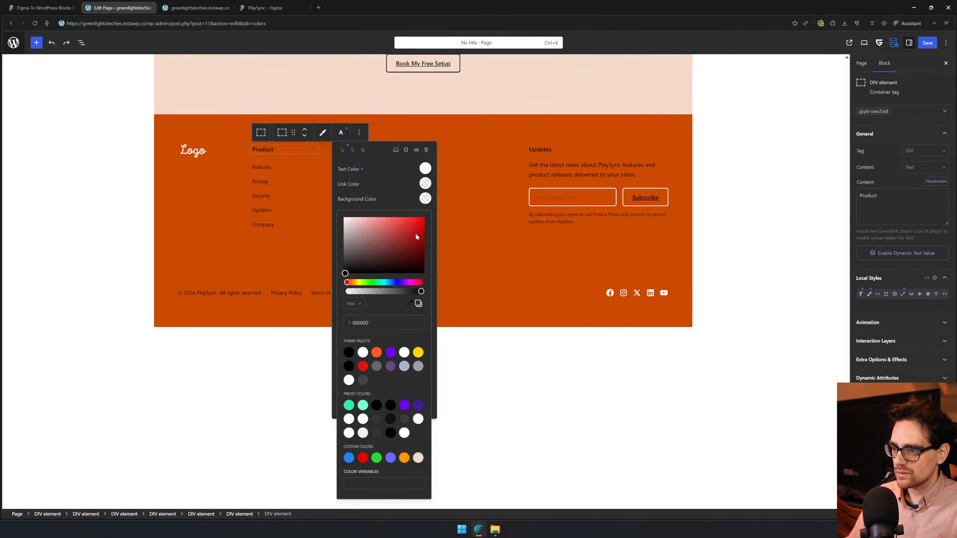
click(426, 169)
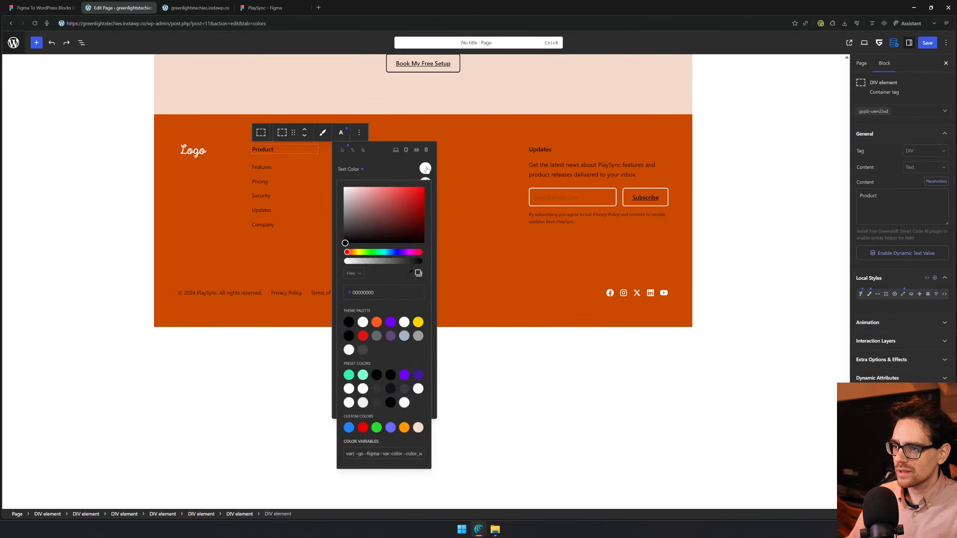
click(404, 403)
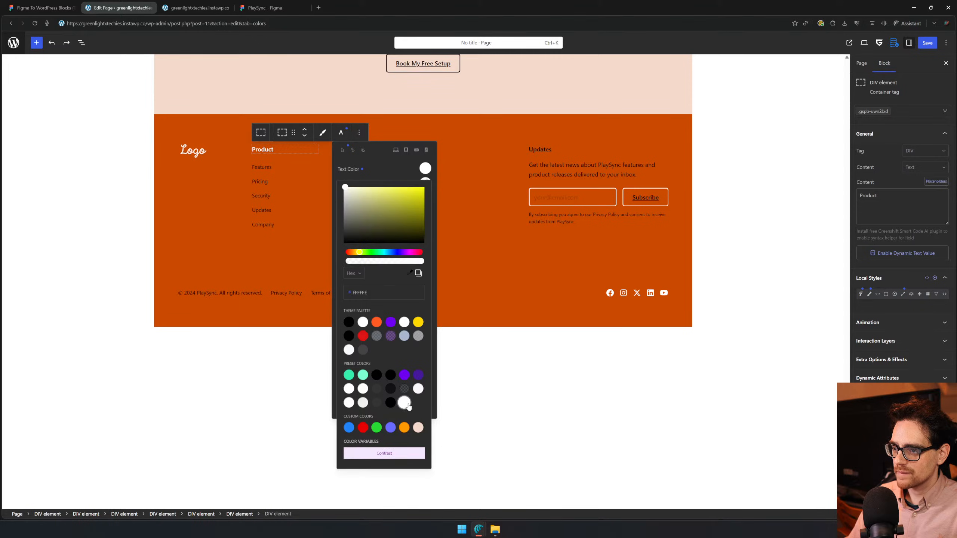
- Apply the same white preset text color to the Features link in the footer's Product column
click(267, 167)
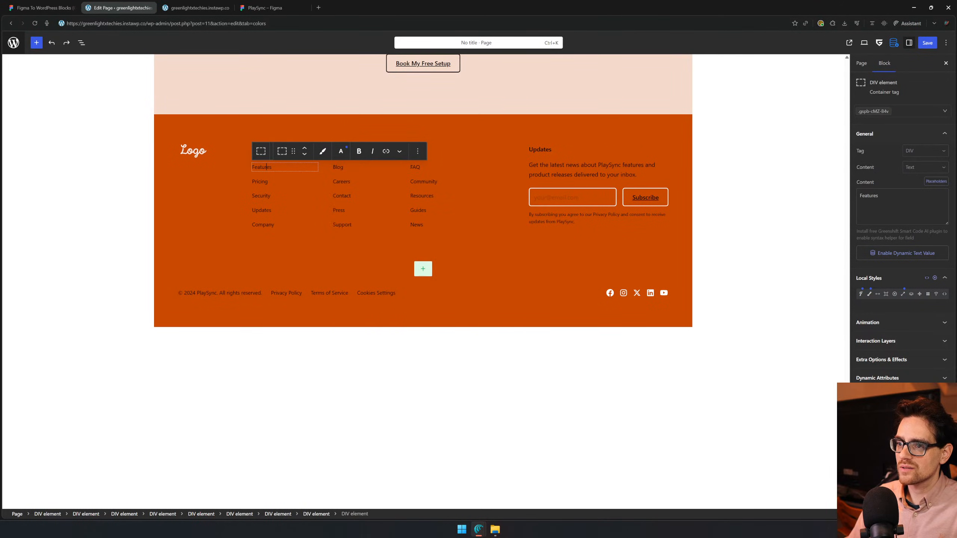
click(340, 151)
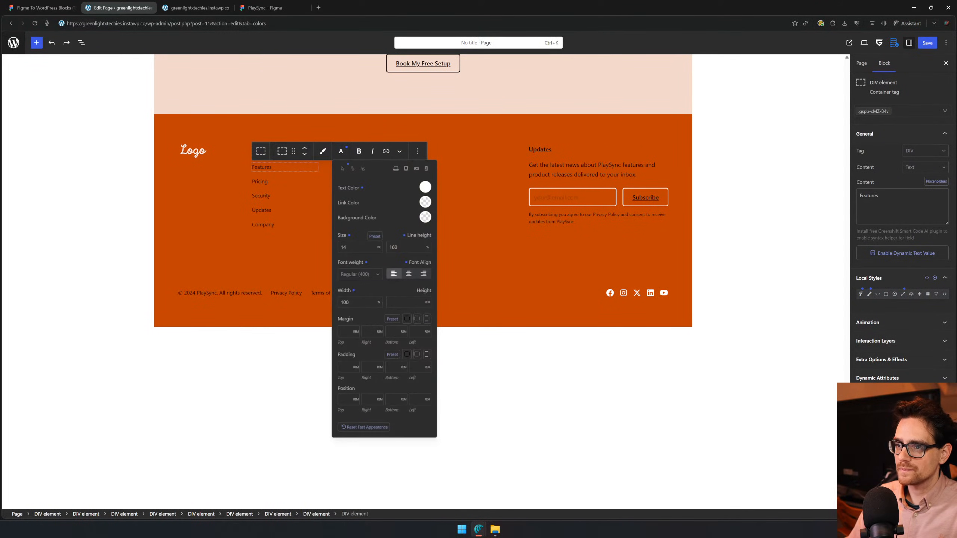
click(425, 187)
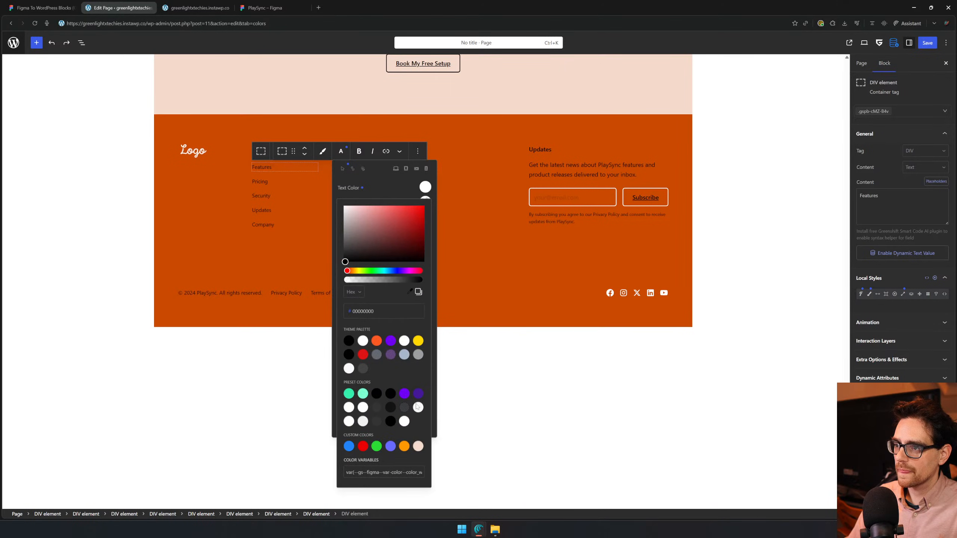
click(404, 421)
- Change the footer's Pricing link text color to the same white preset used for Features
click(271, 181)
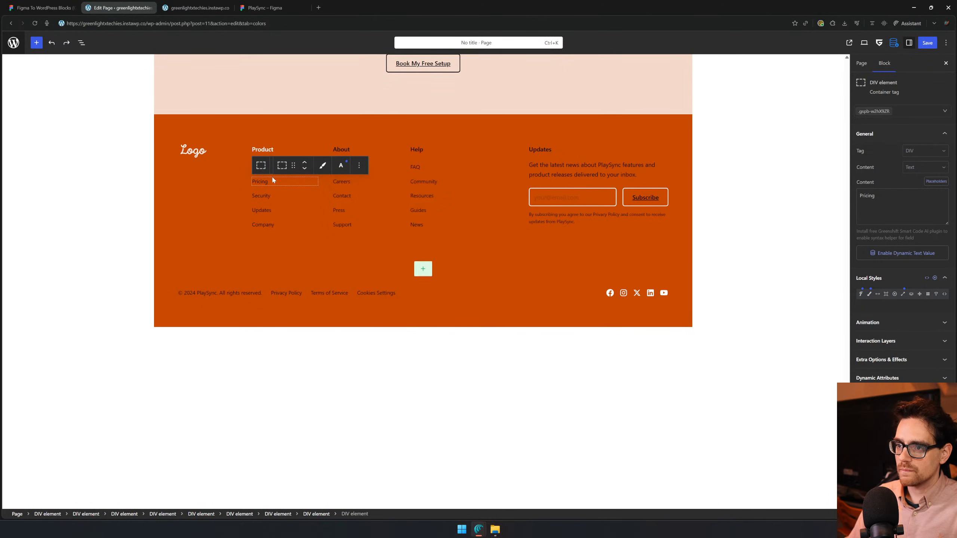
click(354, 165)
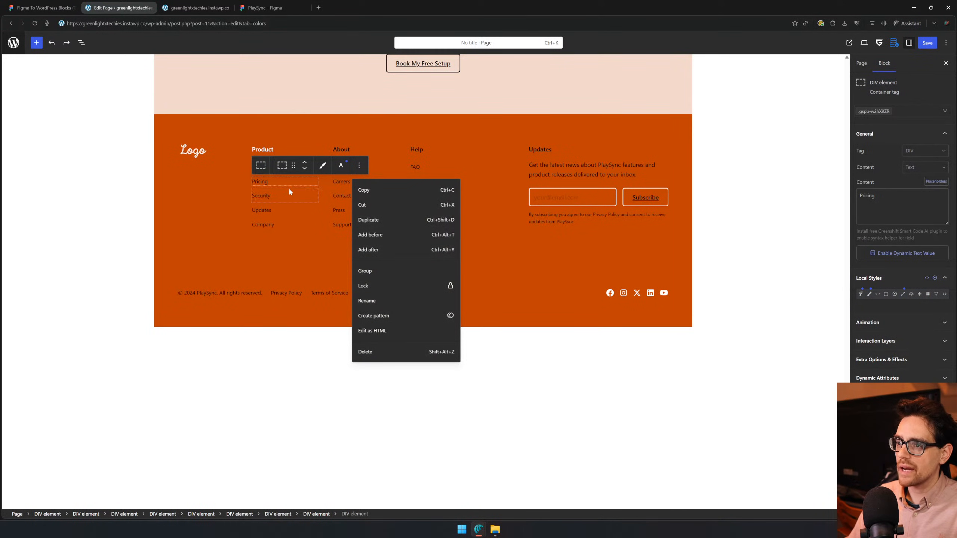
click(341, 165)
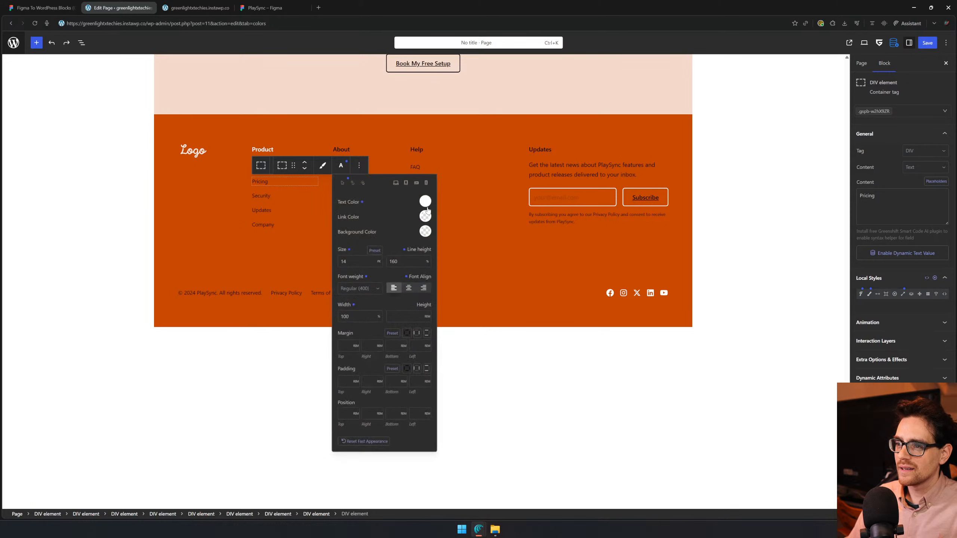
click(426, 202)
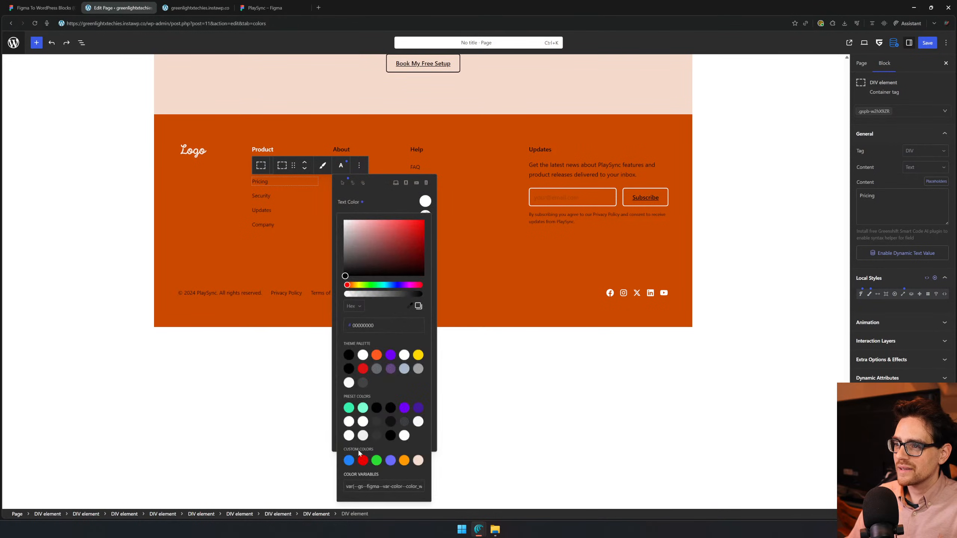
click(404, 435)
click(272, 194)
click(360, 180)
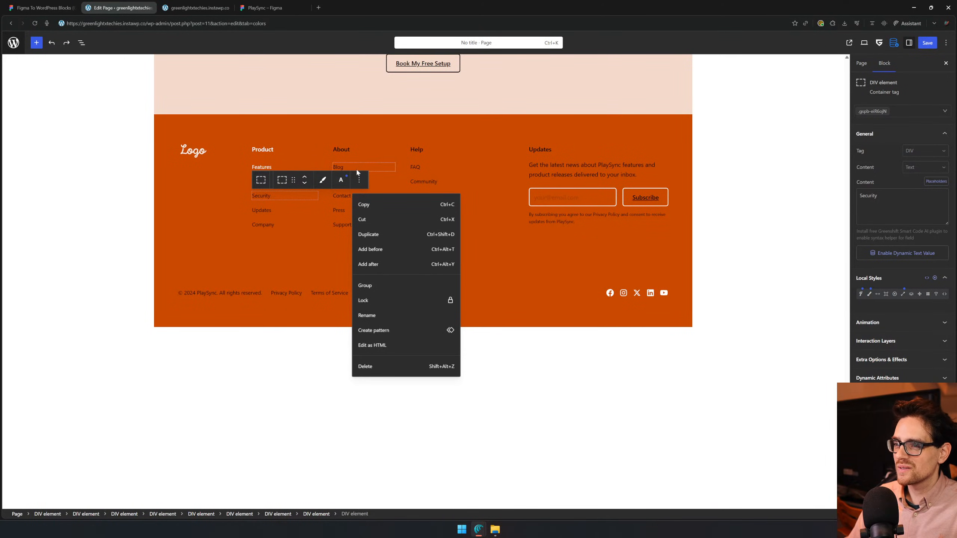
click(339, 182)
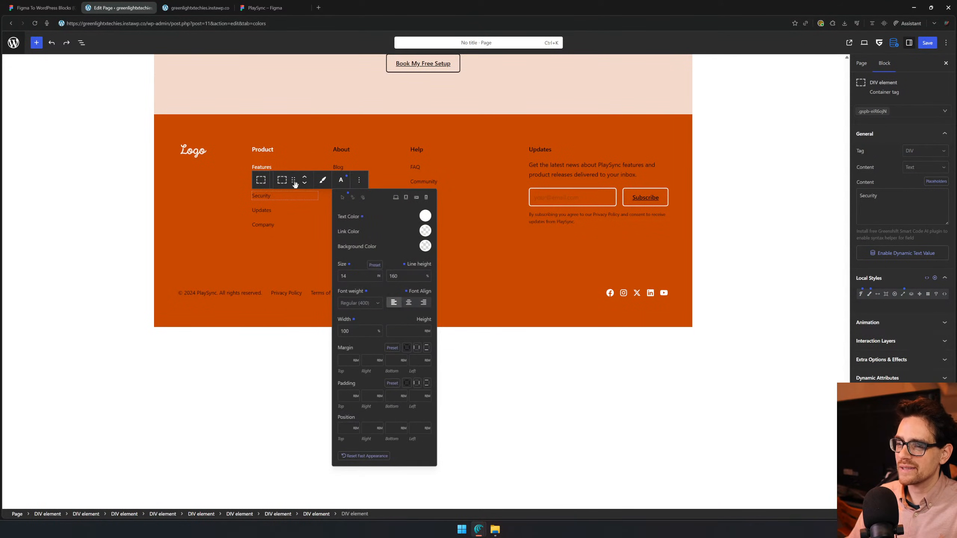
- Add a new global class named footer__link to the Features link in the footer
click(268, 167)
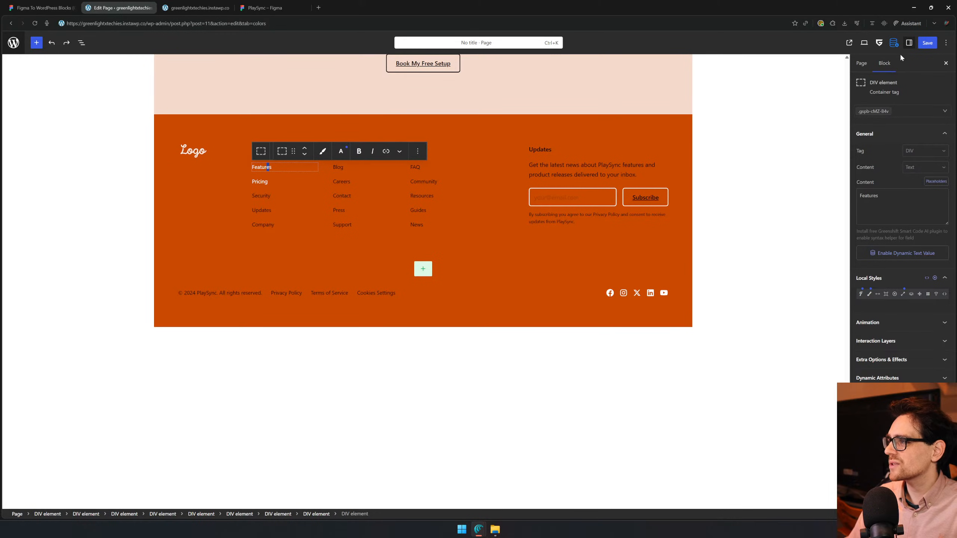
click(257, 181)
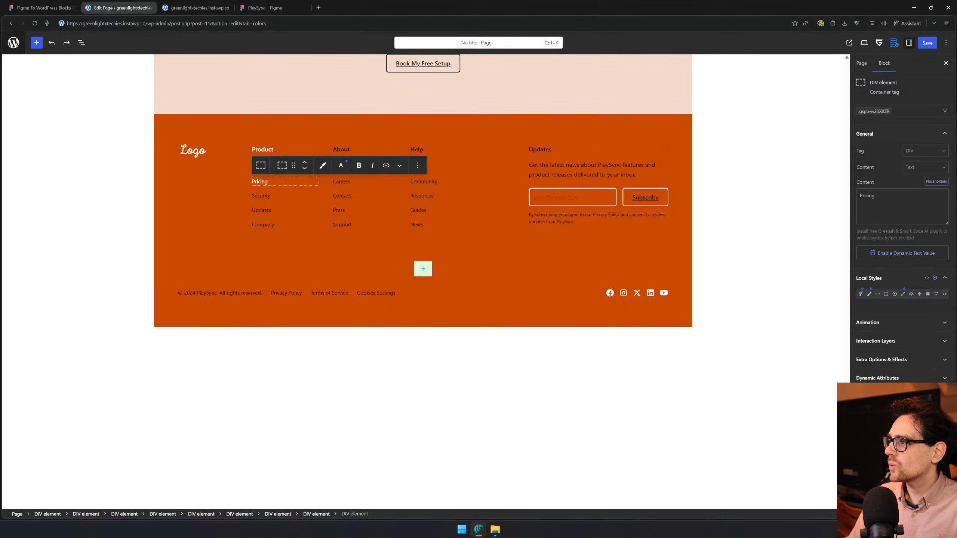
click(278, 165)
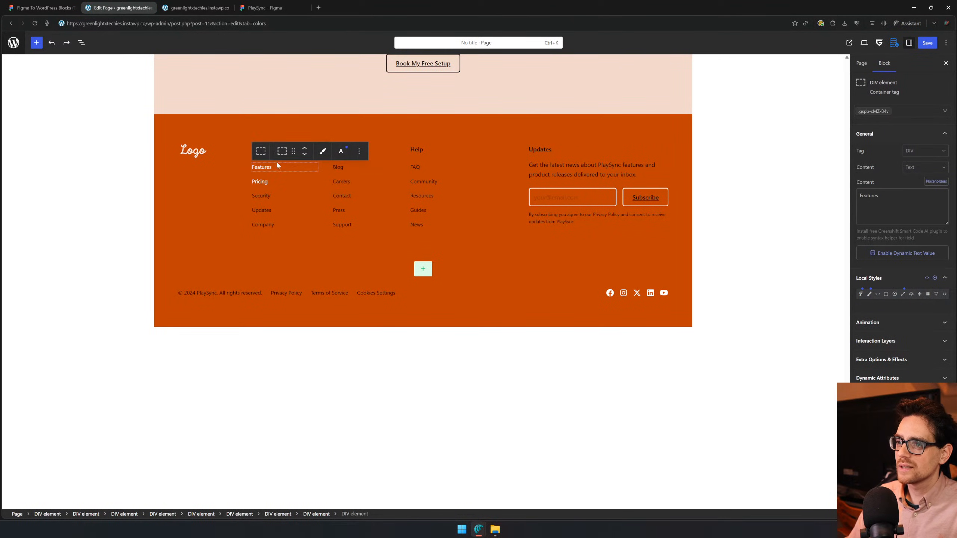
click(905, 111)
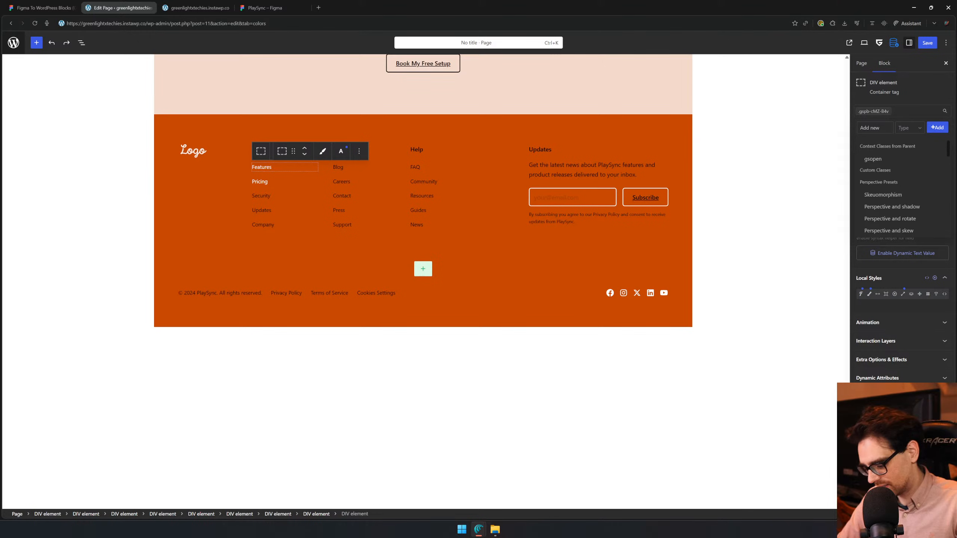
text(footer__links)
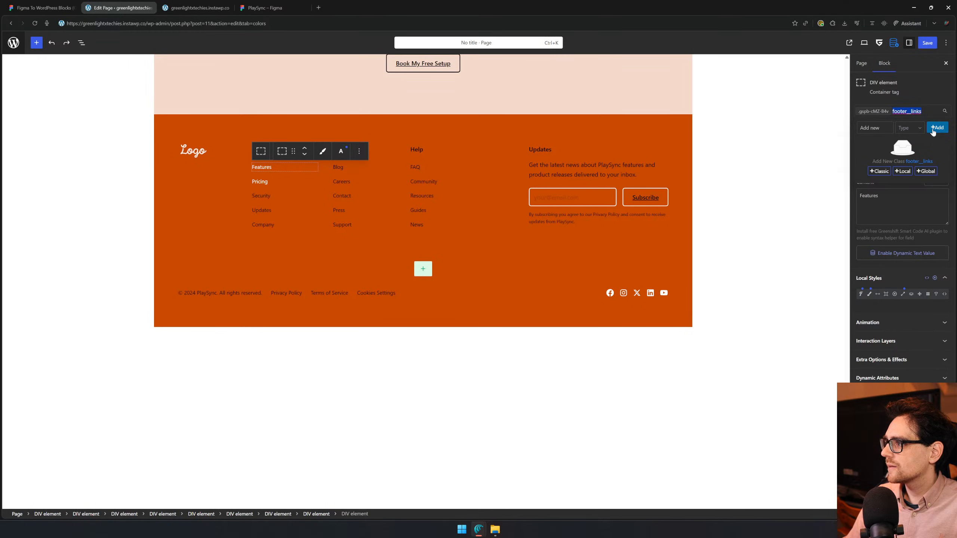
click(916, 130)
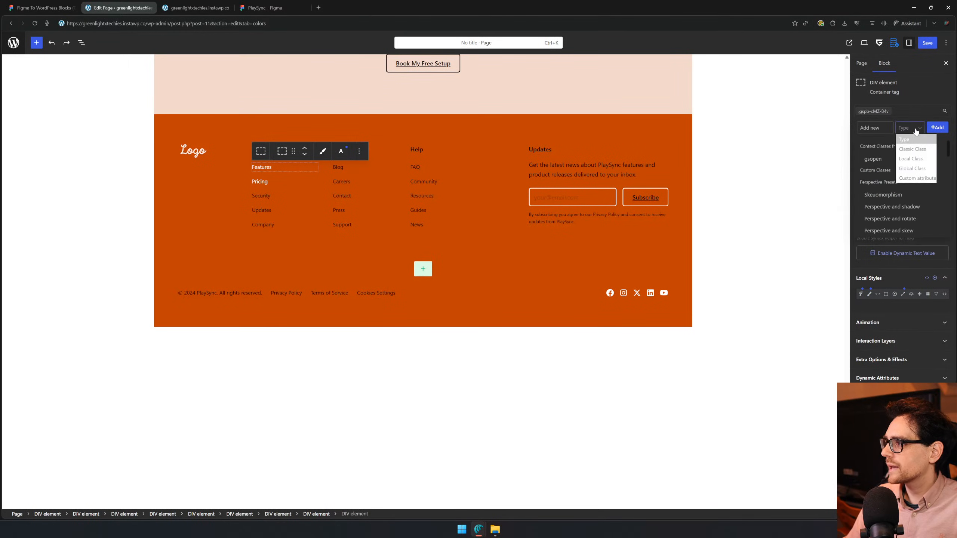
click(925, 169)
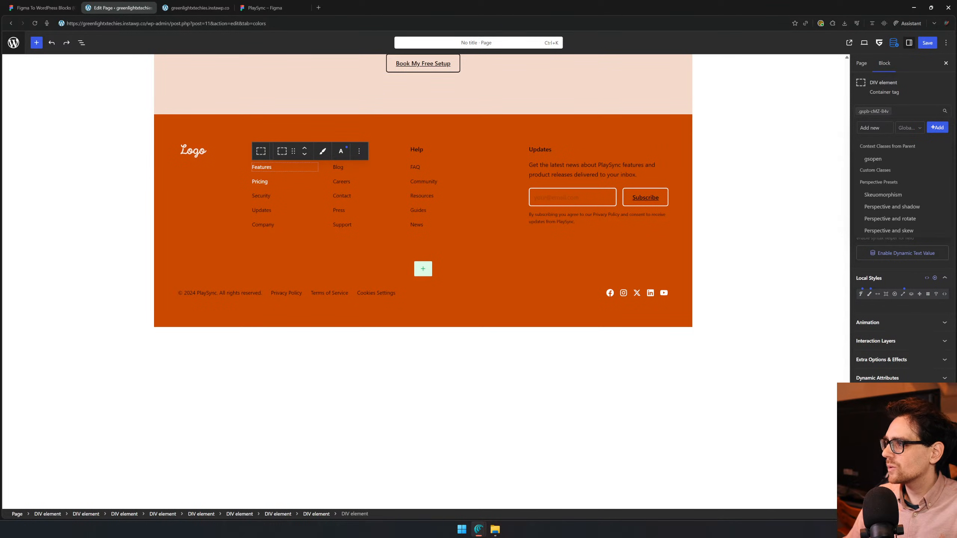
text(footer__link)
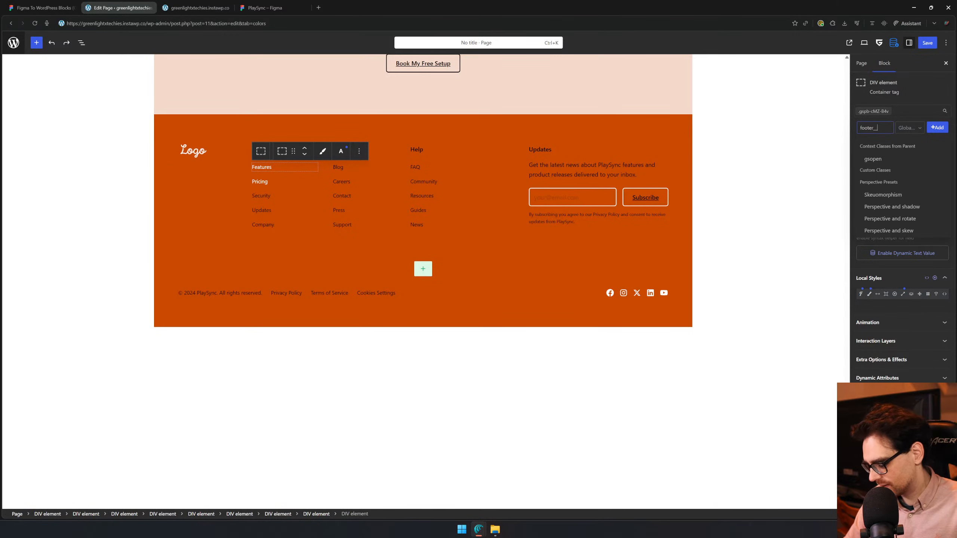
click(935, 127)
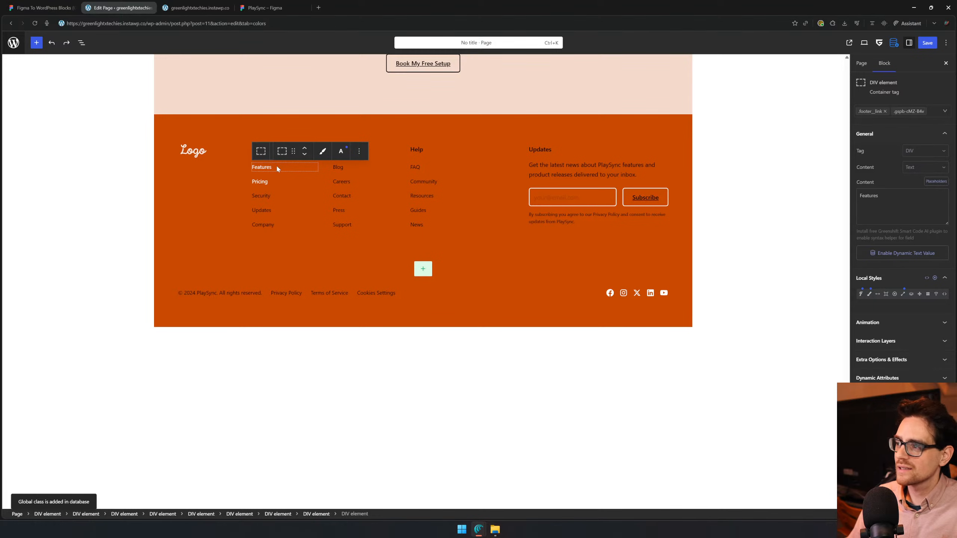
- Wrap the container holding the footer's Product links in a new Element block and select the original container nested inside it
click(82, 43)
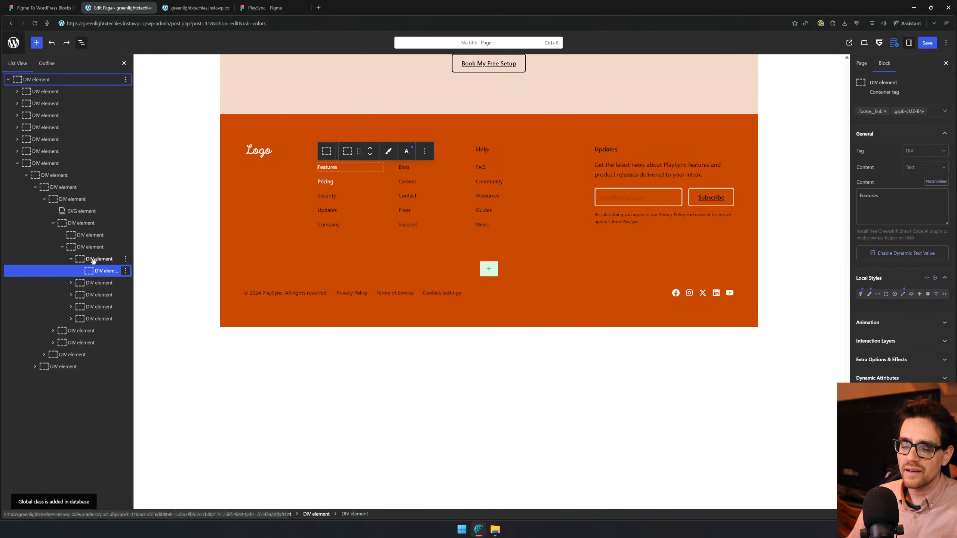
click(96, 248)
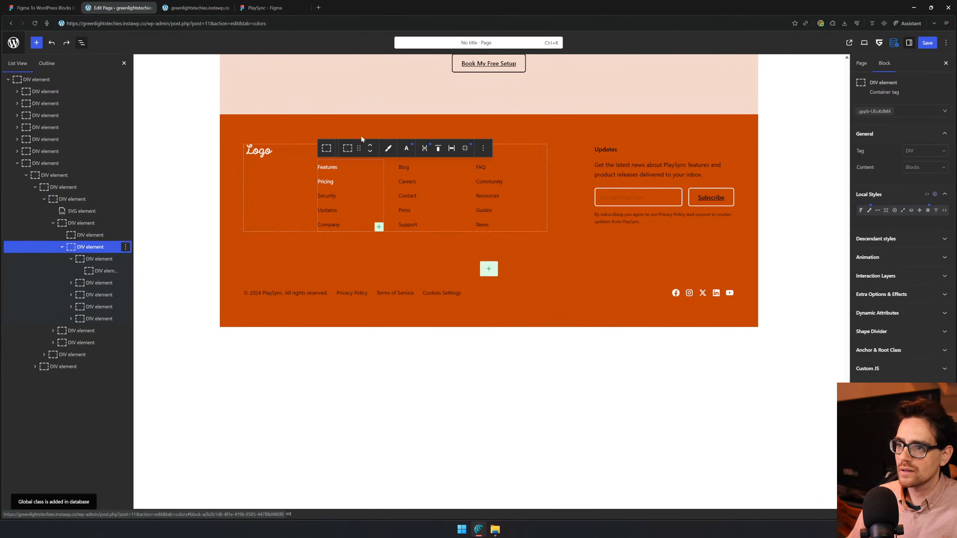
click(347, 148)
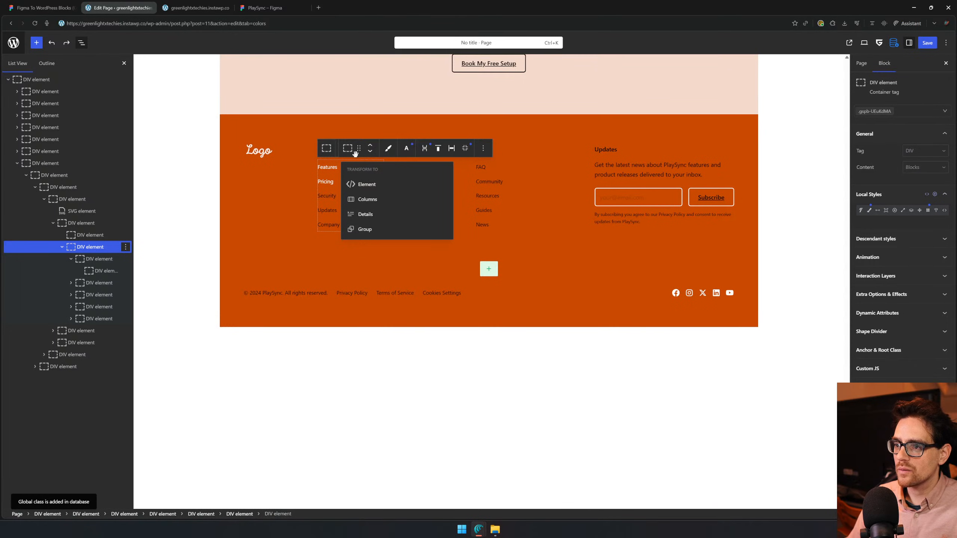
click(370, 191)
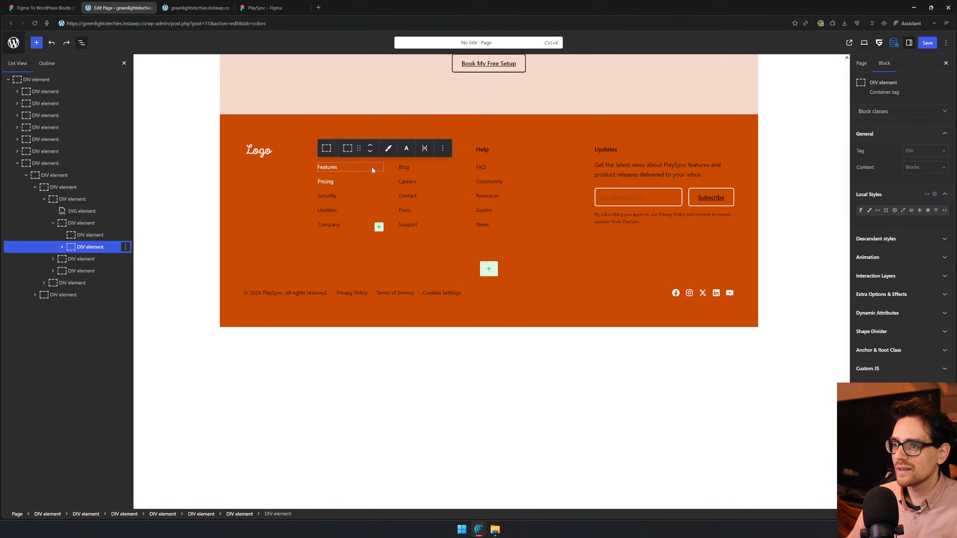
click(62, 247)
click(92, 259)
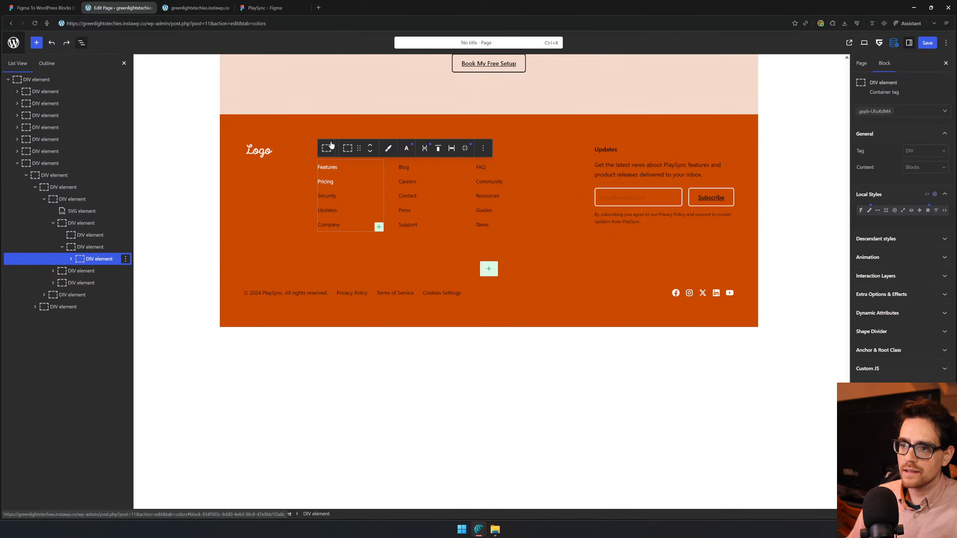
- Wrap the outer container of the footer's Product links in another Element block and expand the nested containers down to the Features link
click(105, 244)
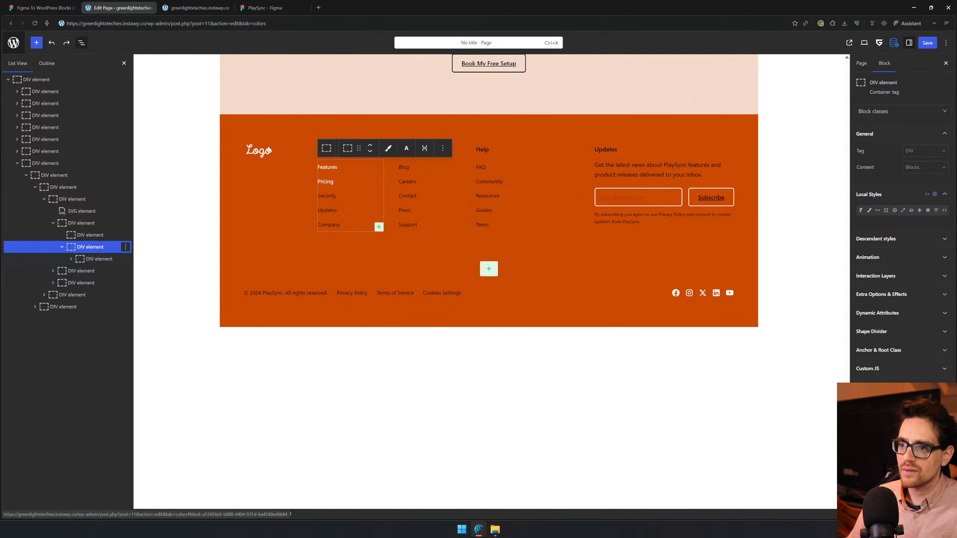
click(344, 151)
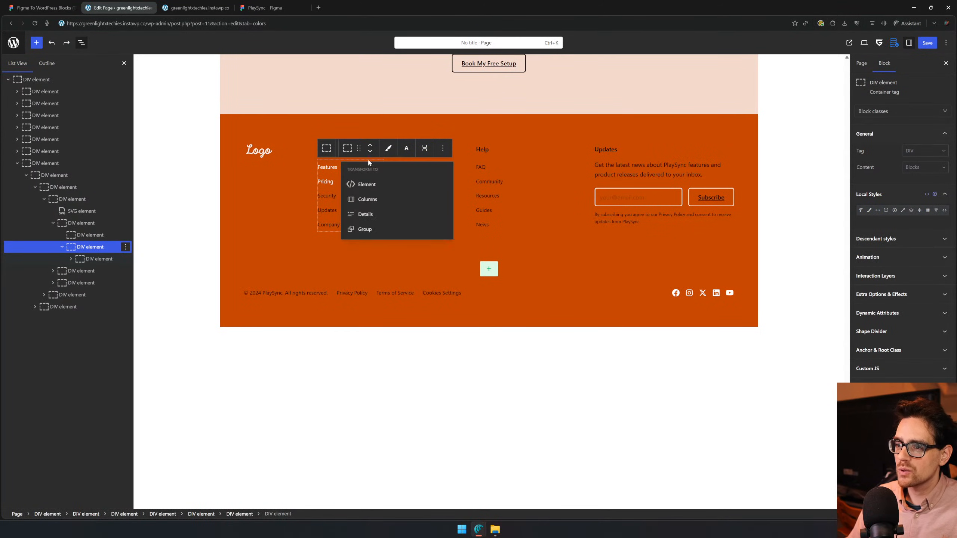
click(371, 188)
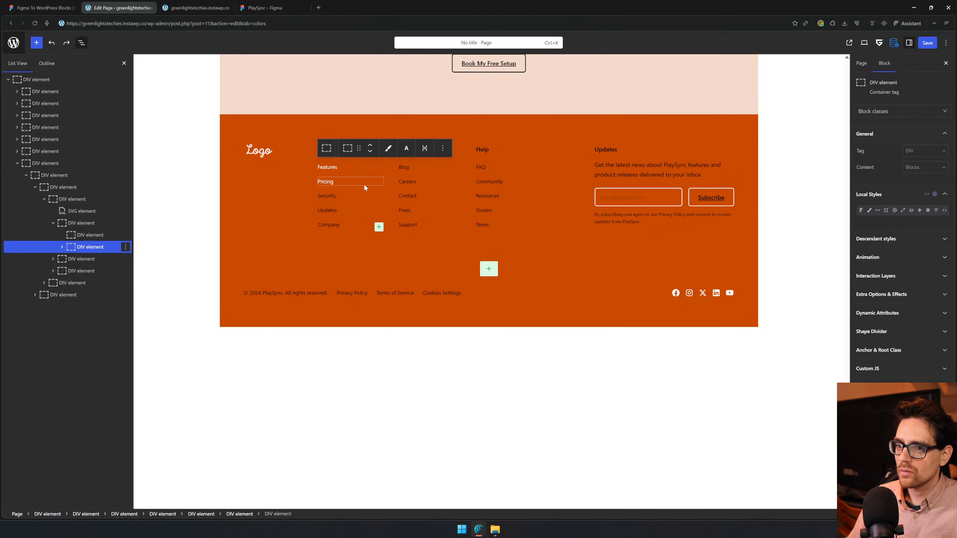
click(62, 246)
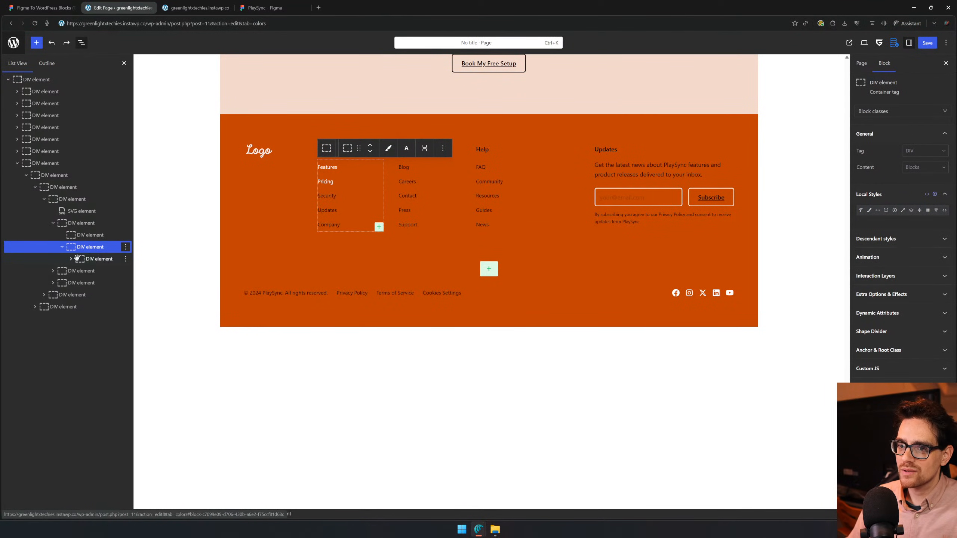
click(71, 258)
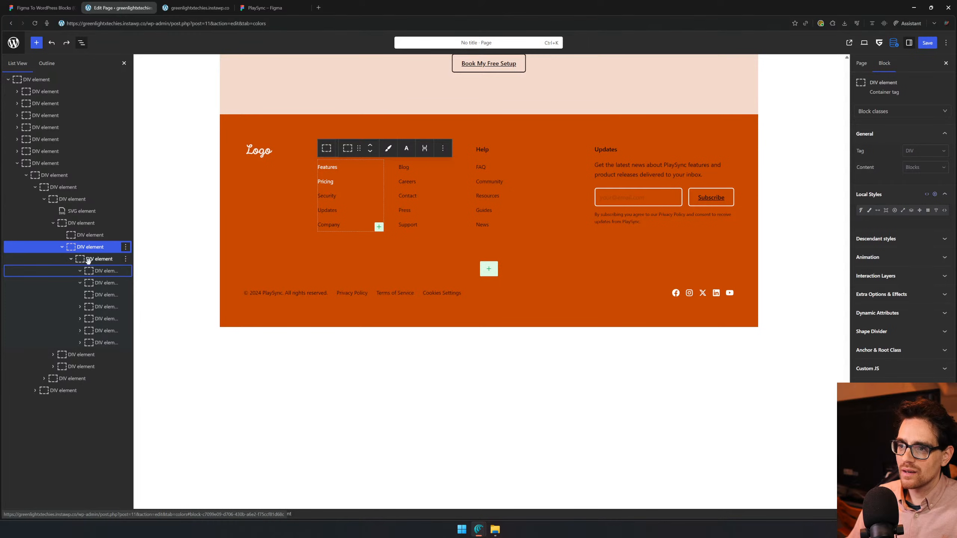
click(106, 294)
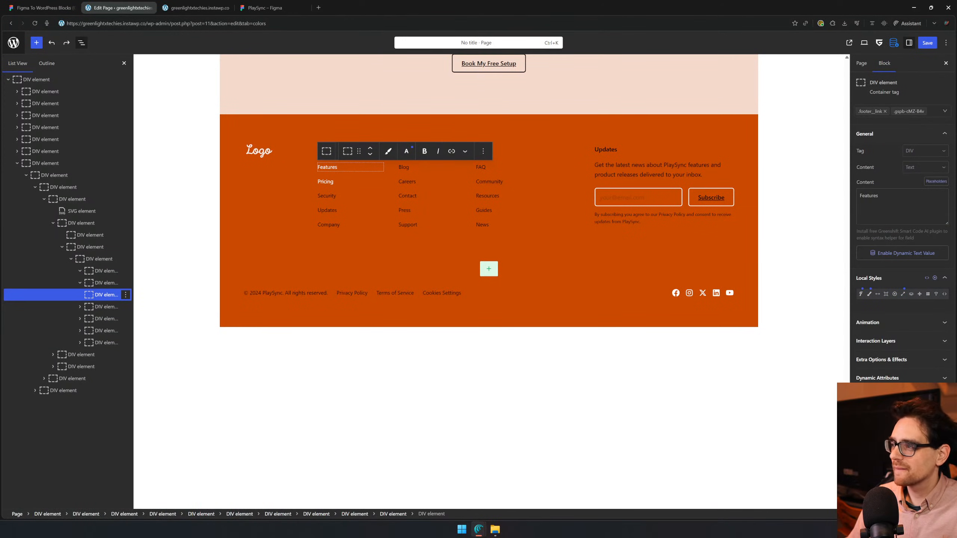
click(327, 151)
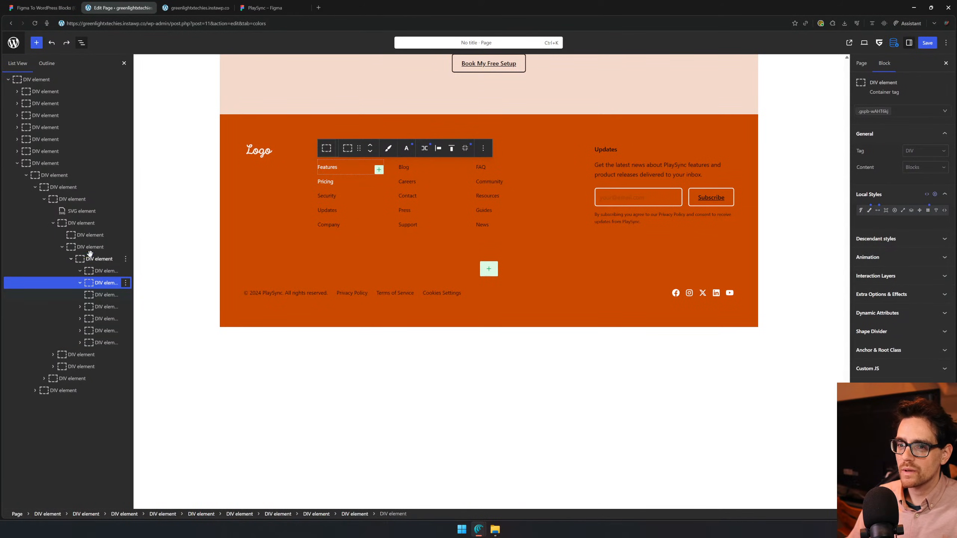
- Change the outermost wrapper around the footer's Product links to the UL tag
click(91, 258)
click(90, 248)
click(923, 150)
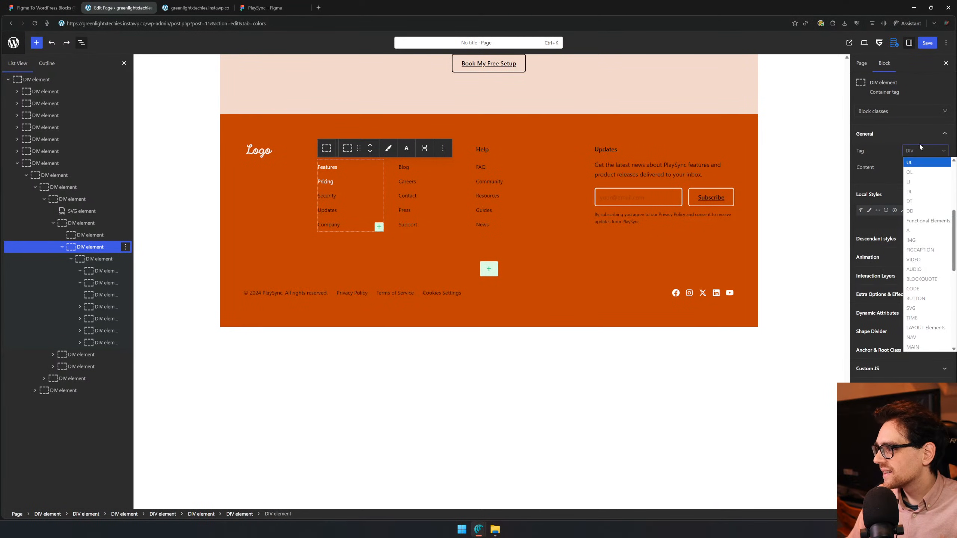
click(921, 172)
click(922, 152)
scroll(919, 211, down, 2)
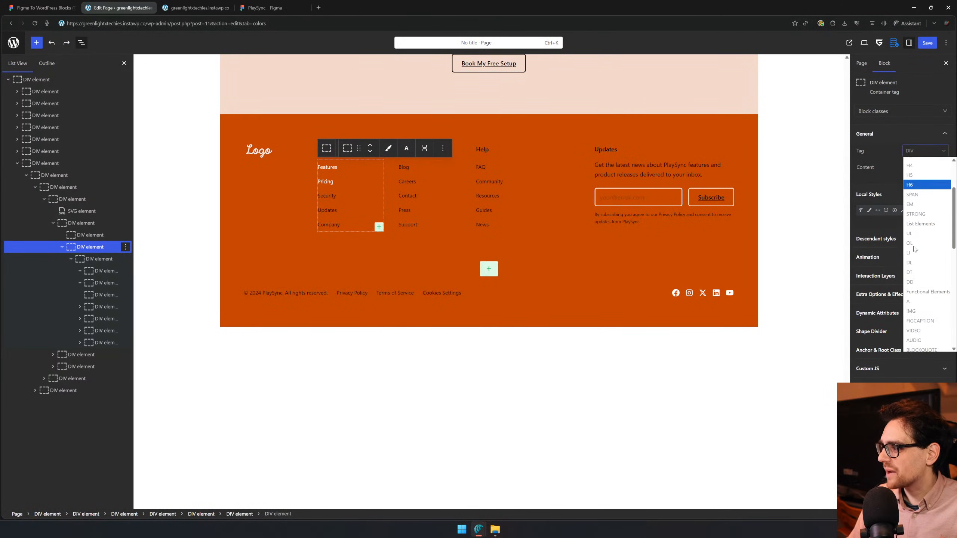
click(919, 234)
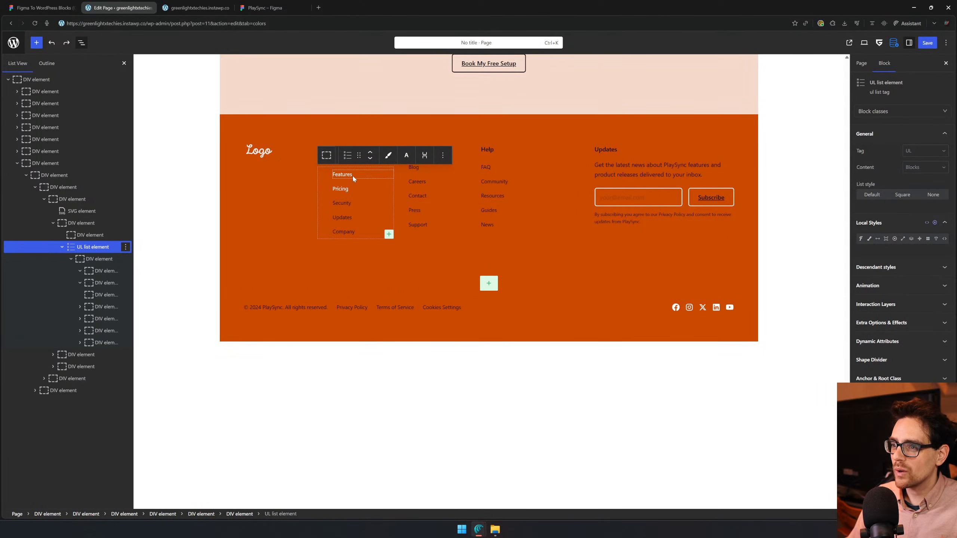
- Move the original Product links container out of the middle wrapper so it sits directly inside the UL list element
click(104, 261)
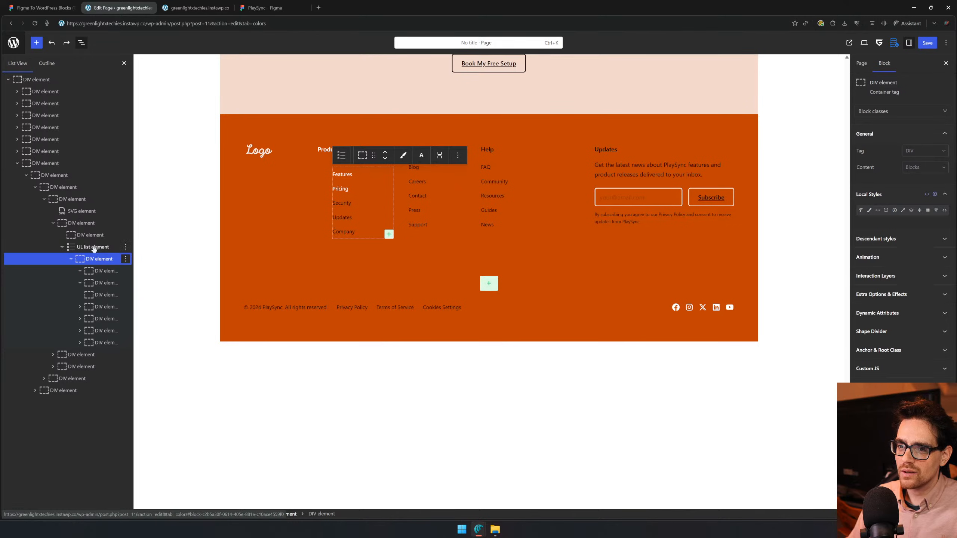
click(96, 248)
click(101, 235)
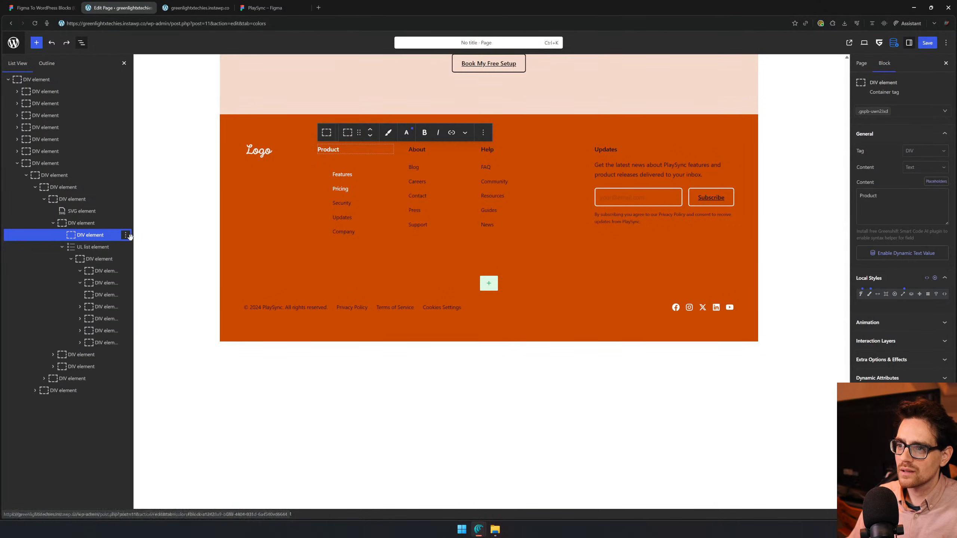
click(94, 248)
click(103, 263)
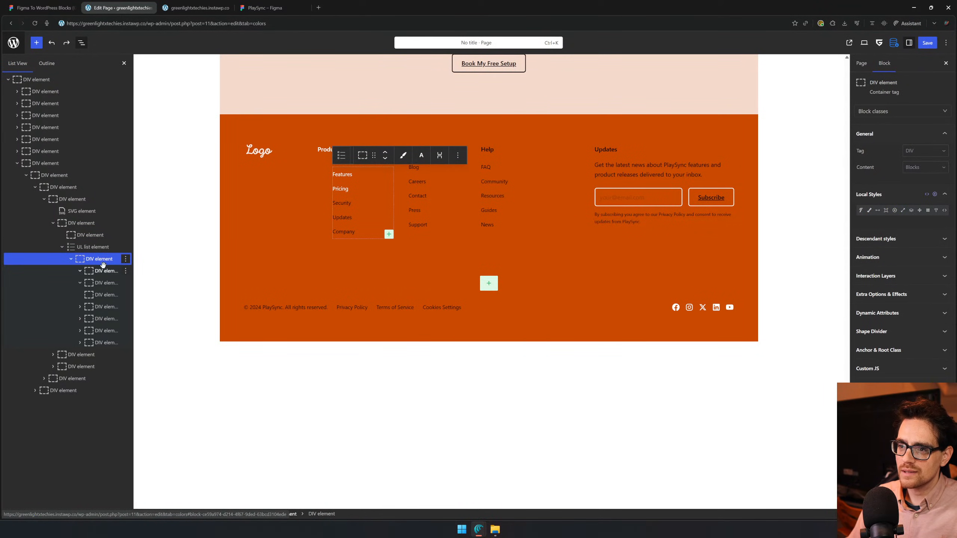
click(102, 271)
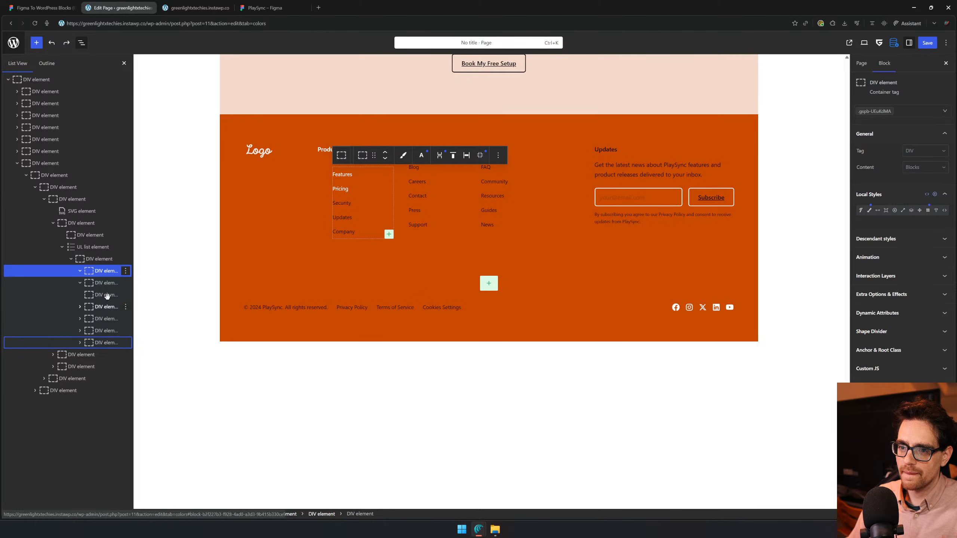
click(99, 280)
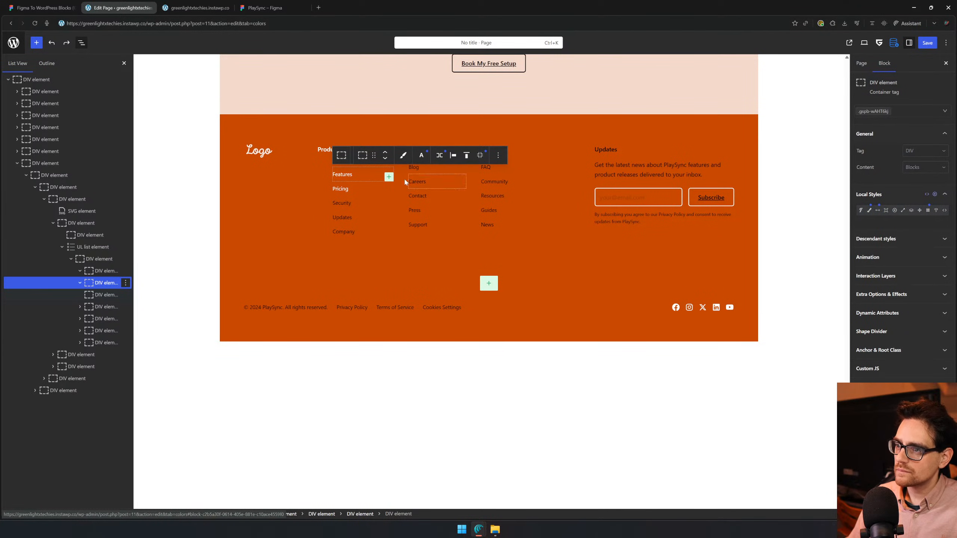
click(97, 271)
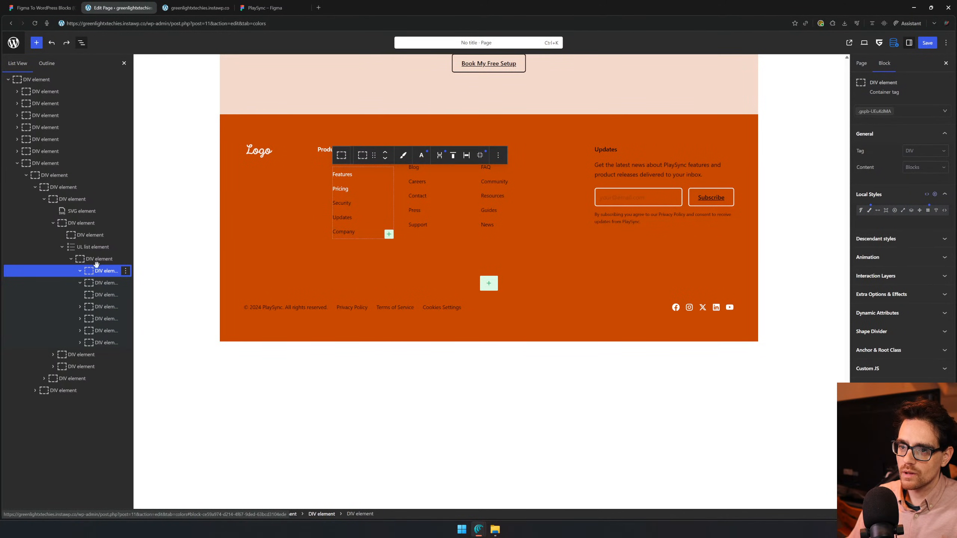
drag(100, 271, 96, 258)
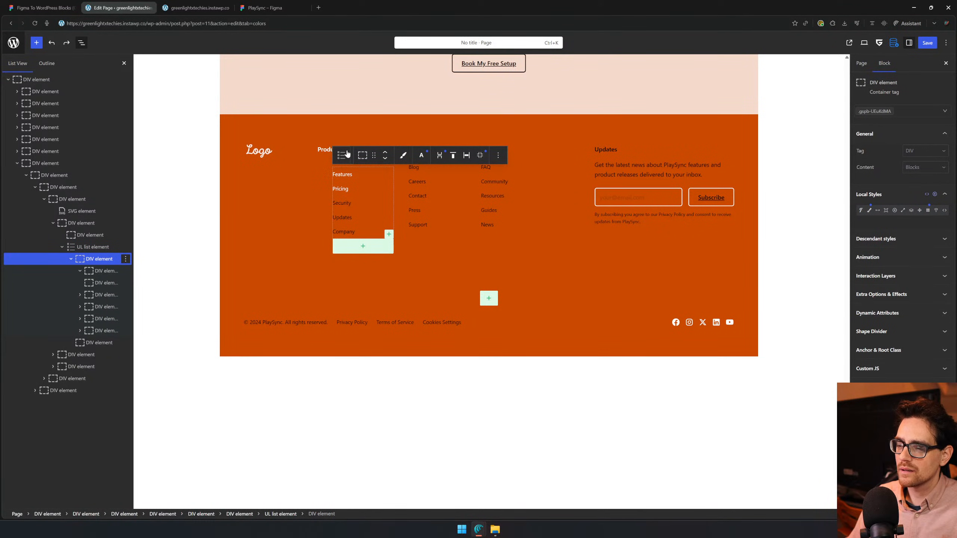
- Move the five link containers, Features through Company, out of their shared container directly into the UL list element
click(98, 270)
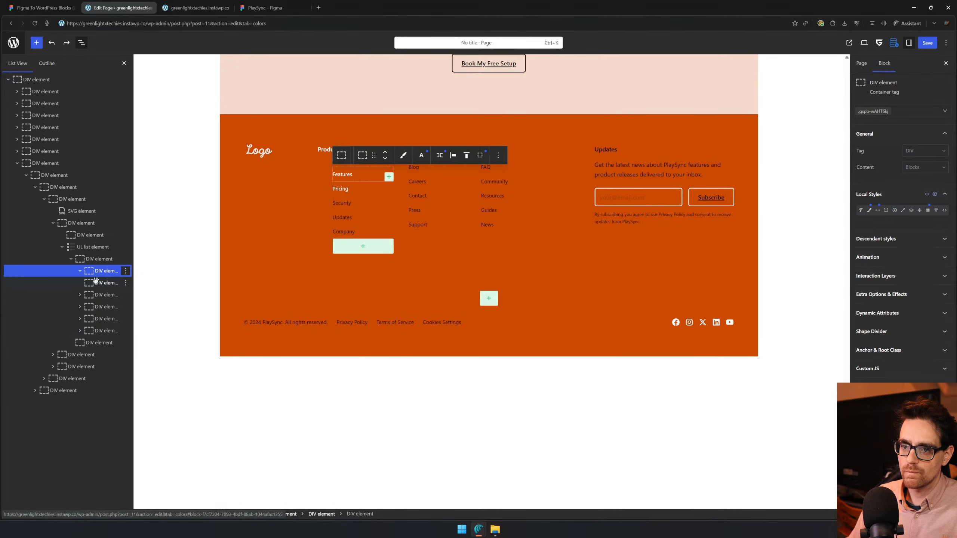
shift+click(102, 331)
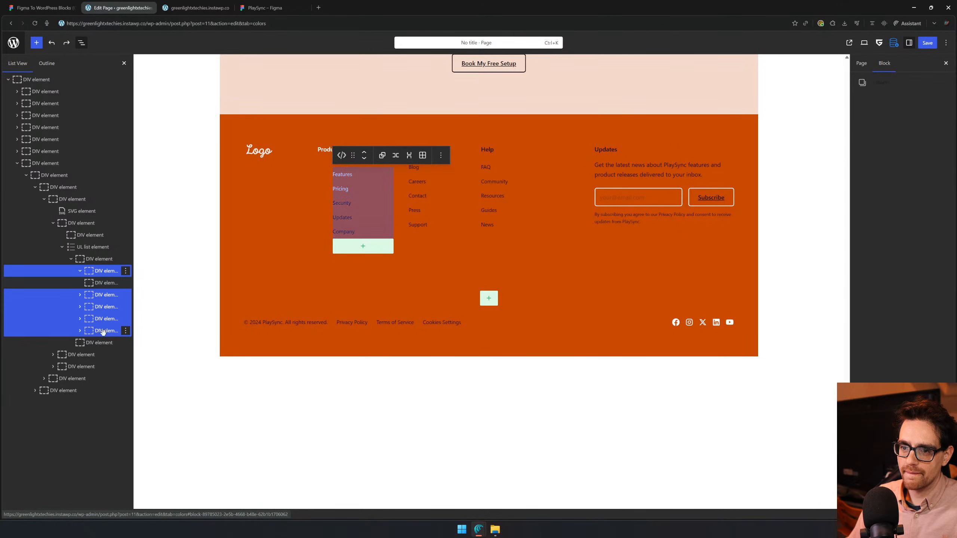
drag(107, 271, 97, 248)
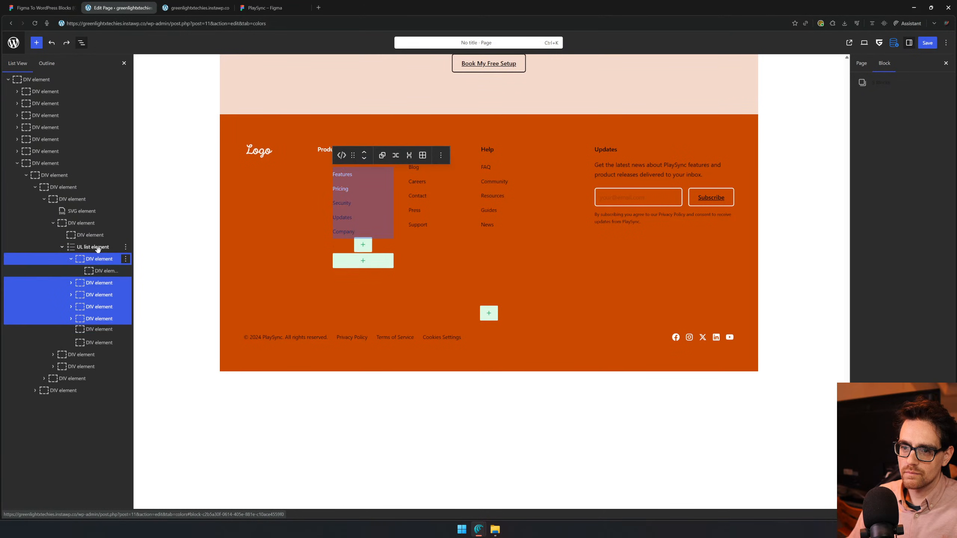
- Delete the two empty leftover containers from the UL list and expand the Features and Pricing items
click(99, 331)
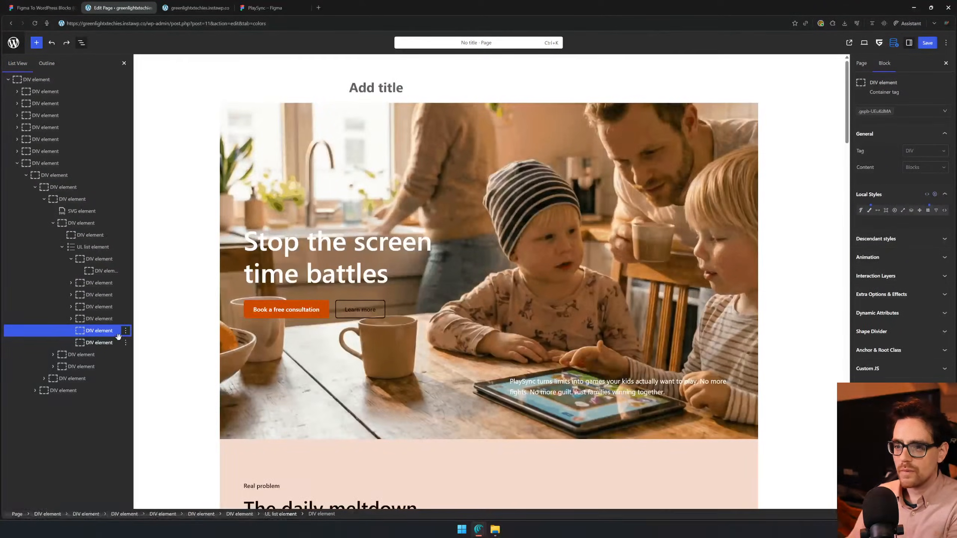
click(126, 331)
click(138, 311)
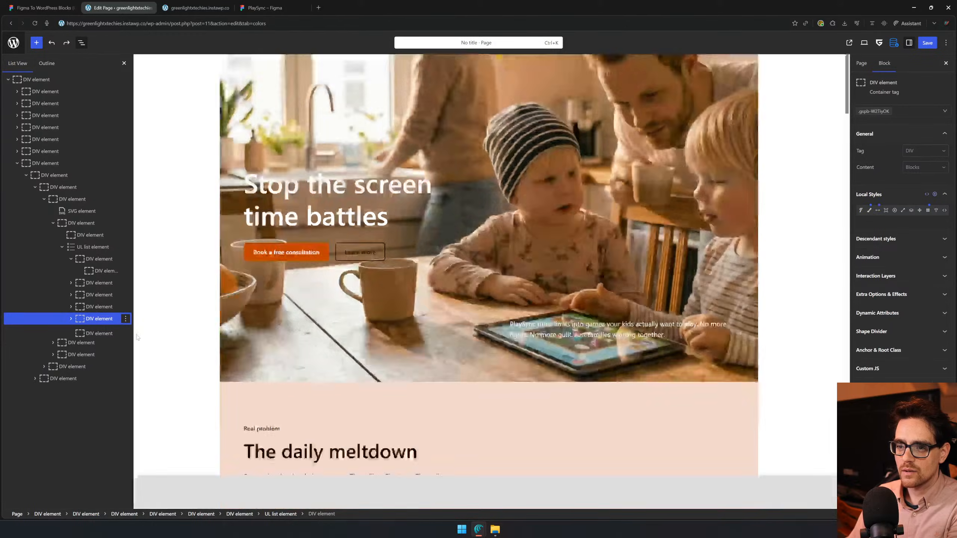
click(125, 330)
click(138, 312)
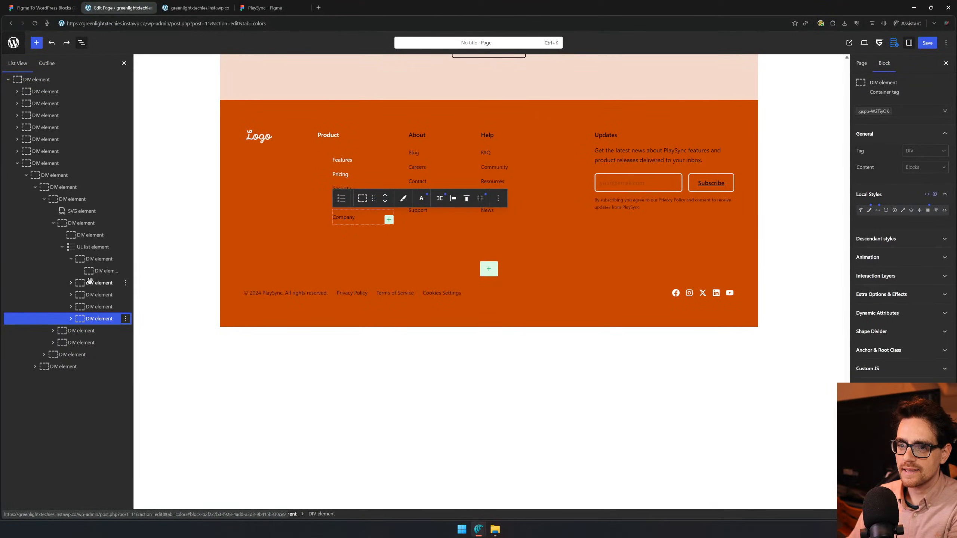
click(71, 272)
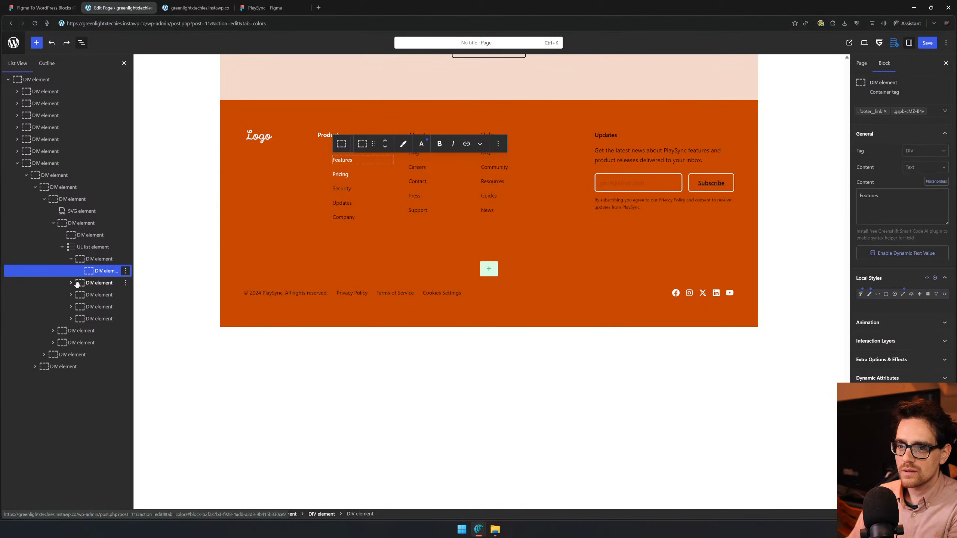
click(70, 282)
click(94, 259)
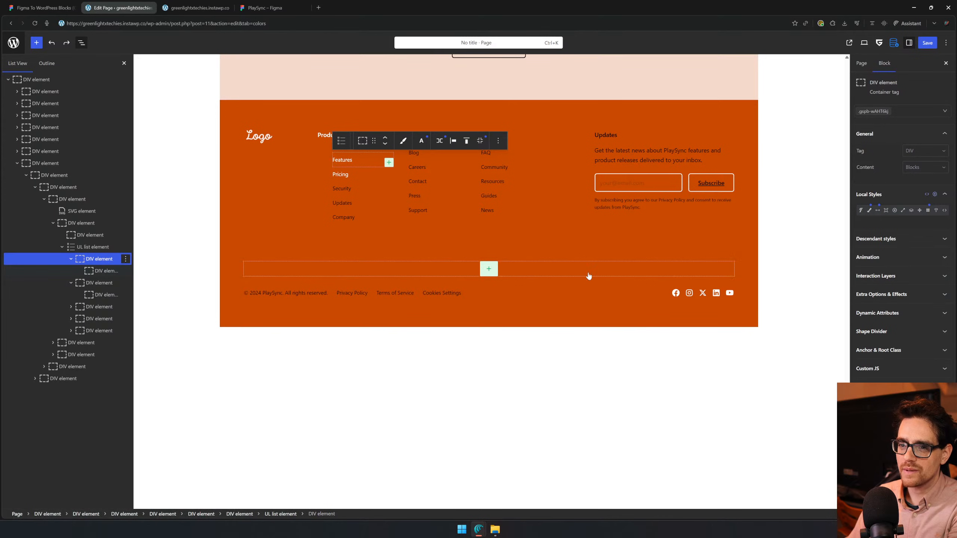
- Change the hero container with the "Stop the screen time battles" heading to the SECTION tag
click(45, 91)
click(914, 152)
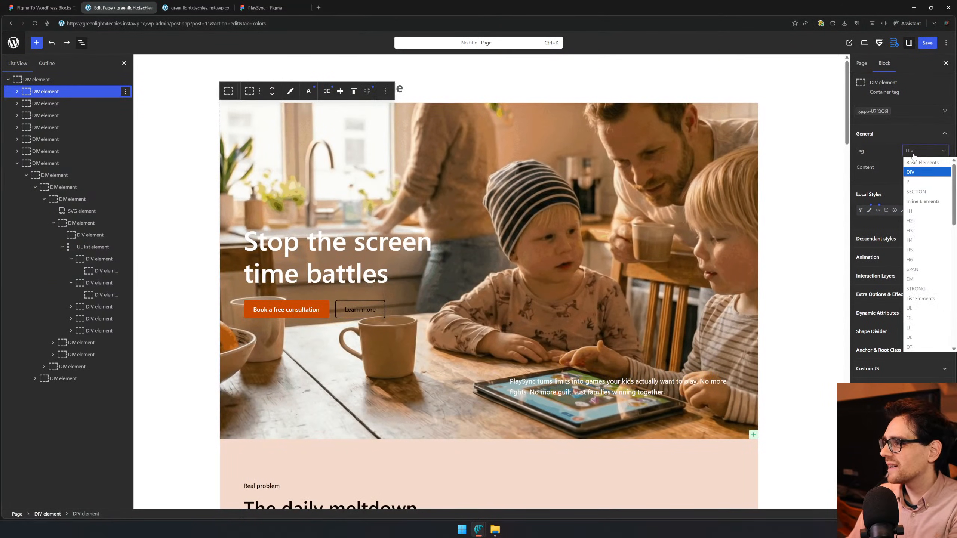
key(Down)
key(Down)
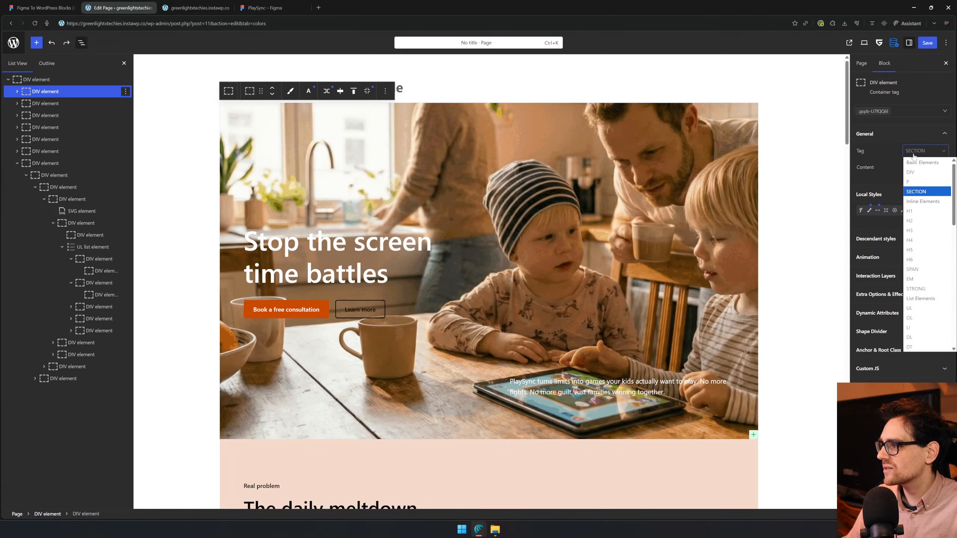
key(Return)
- Set the tag to SECTION for "The daily meltdown" container and the orange "Set boundaries together" container
click(45, 103)
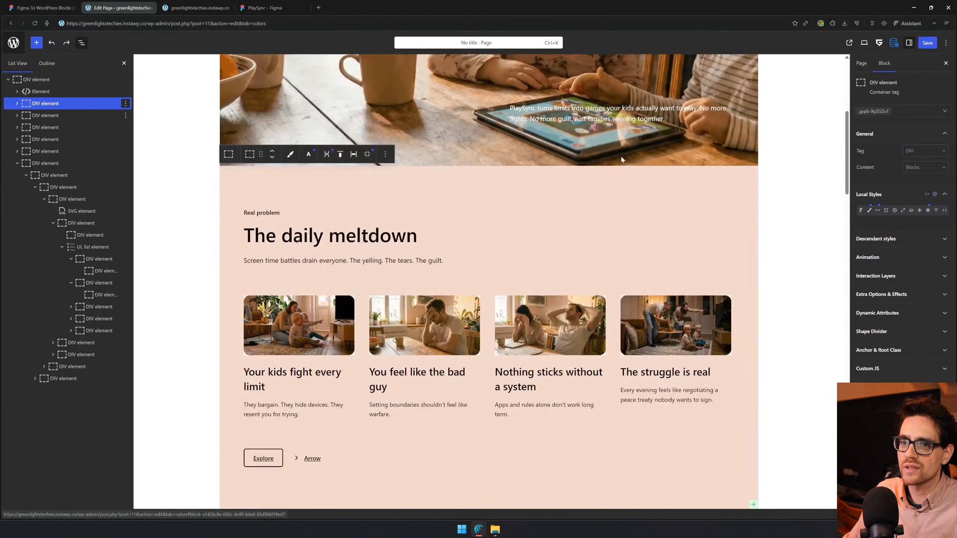
click(911, 152)
key(Return)
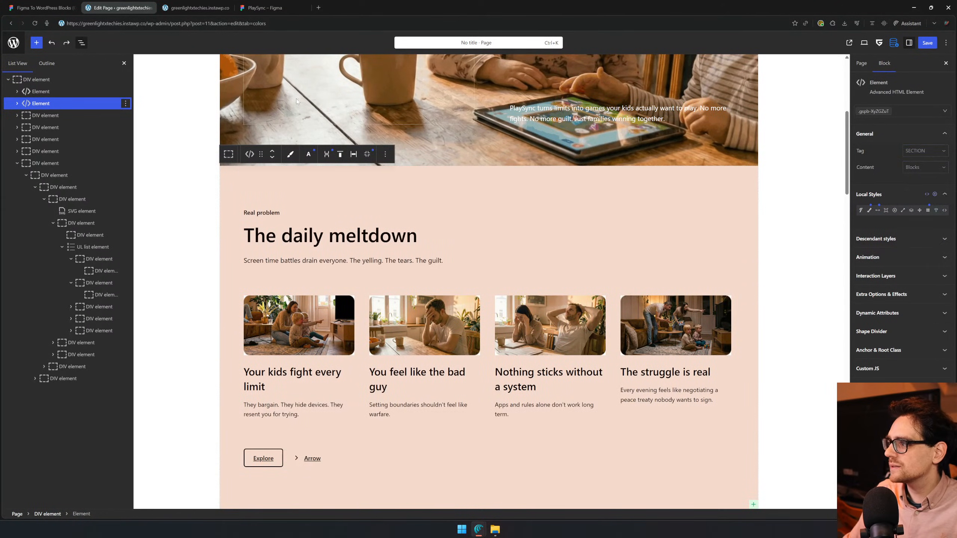
click(93, 116)
click(920, 152)
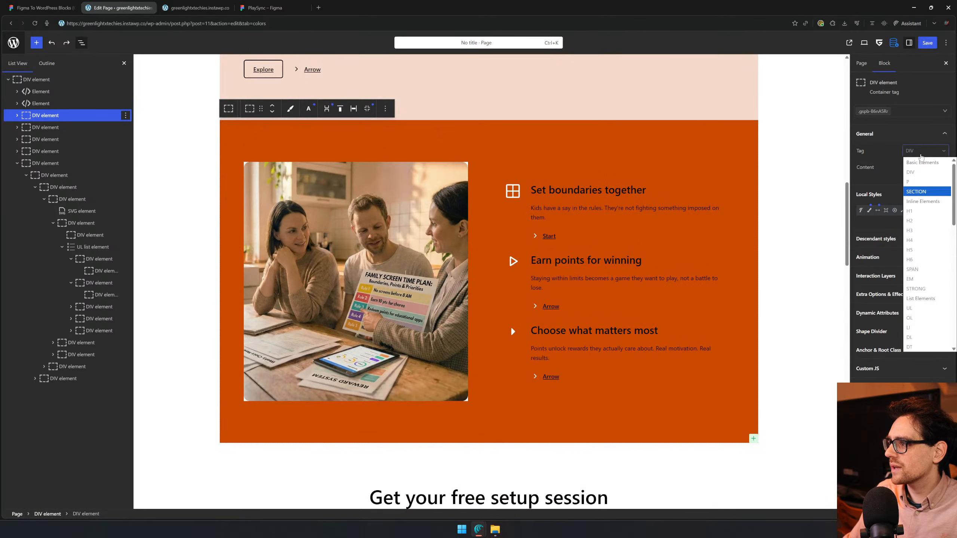
click(919, 193)
- Set the tag to SECTION for the "Get your free setup session" container and the testimonial container
click(75, 127)
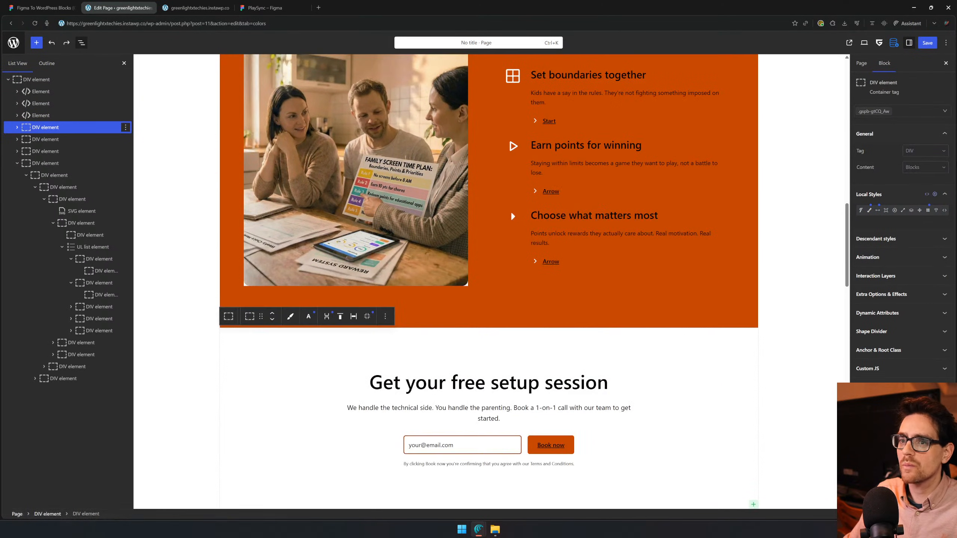
click(920, 151)
click(920, 193)
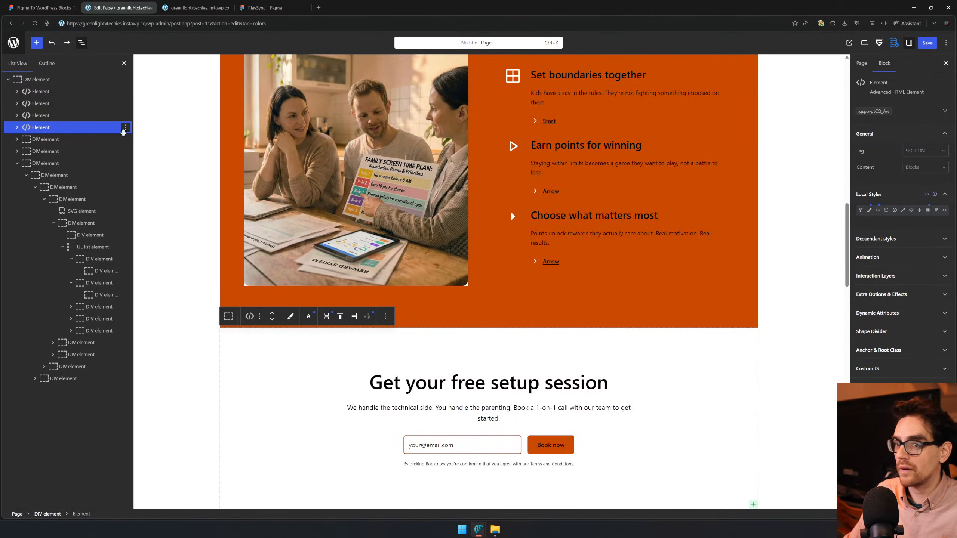
click(69, 139)
click(921, 151)
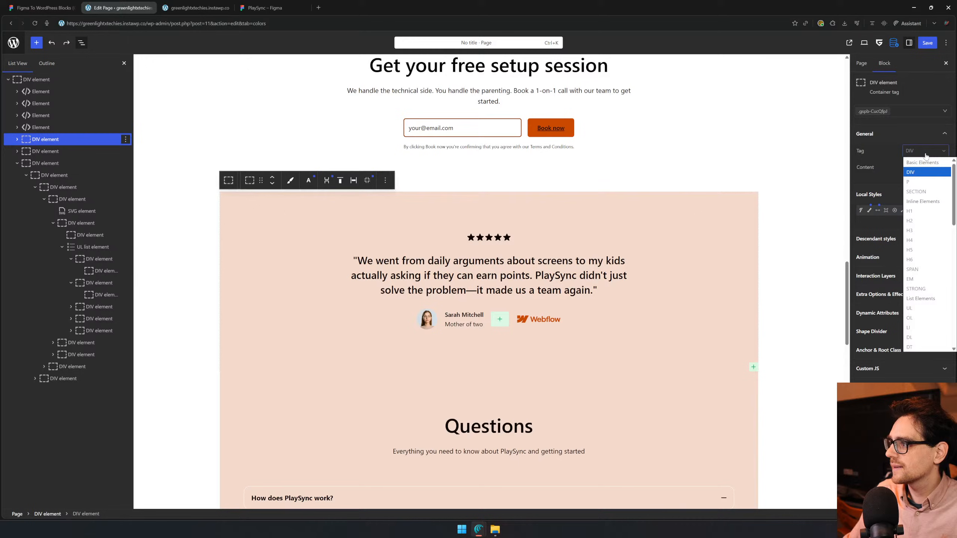
click(919, 193)
- Set the tag to SECTION for the "Questions" container and the orange footer container
click(56, 151)
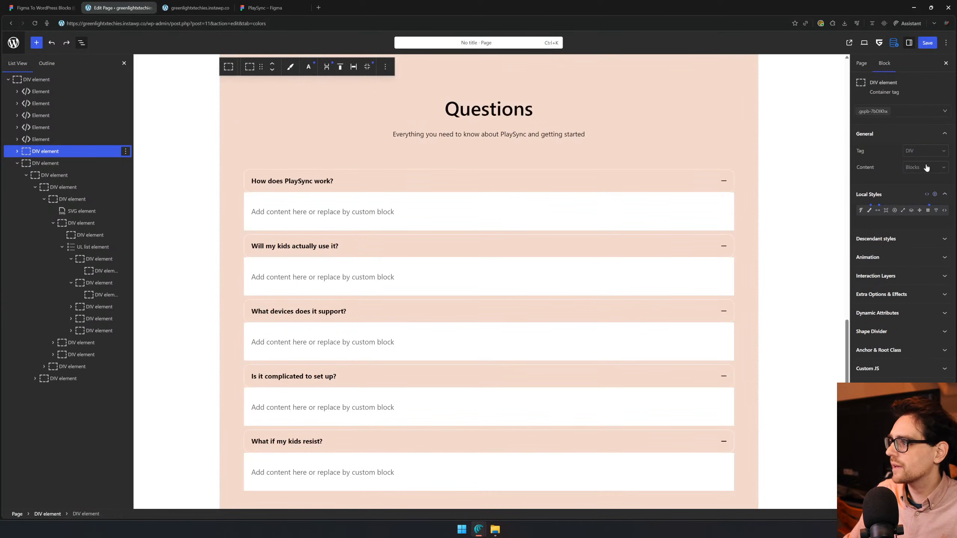
click(925, 151)
click(916, 192)
click(922, 151)
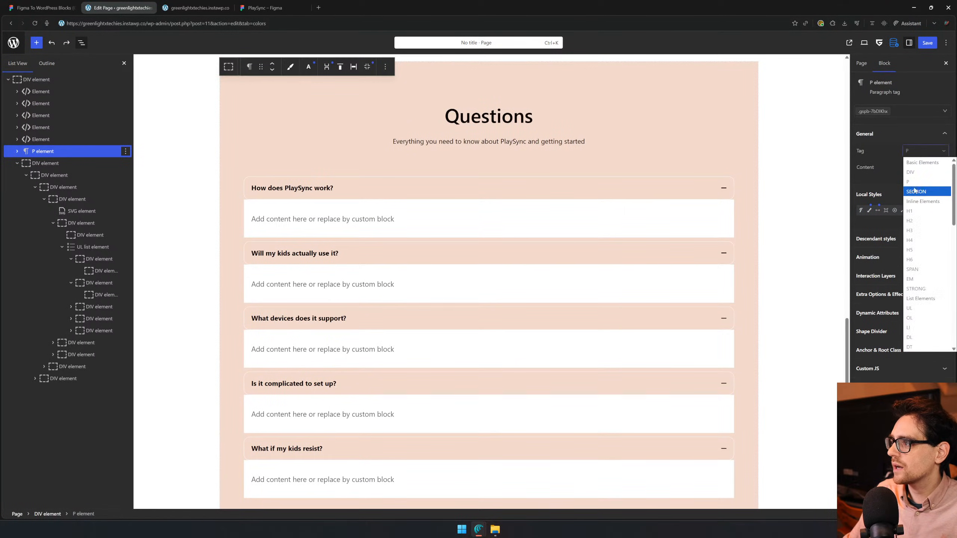
click(916, 191)
click(59, 163)
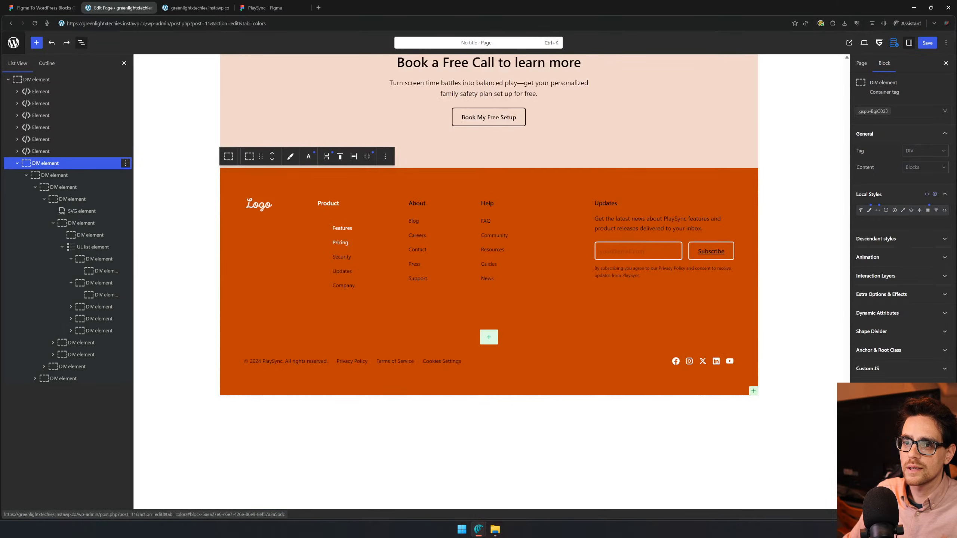
click(925, 151)
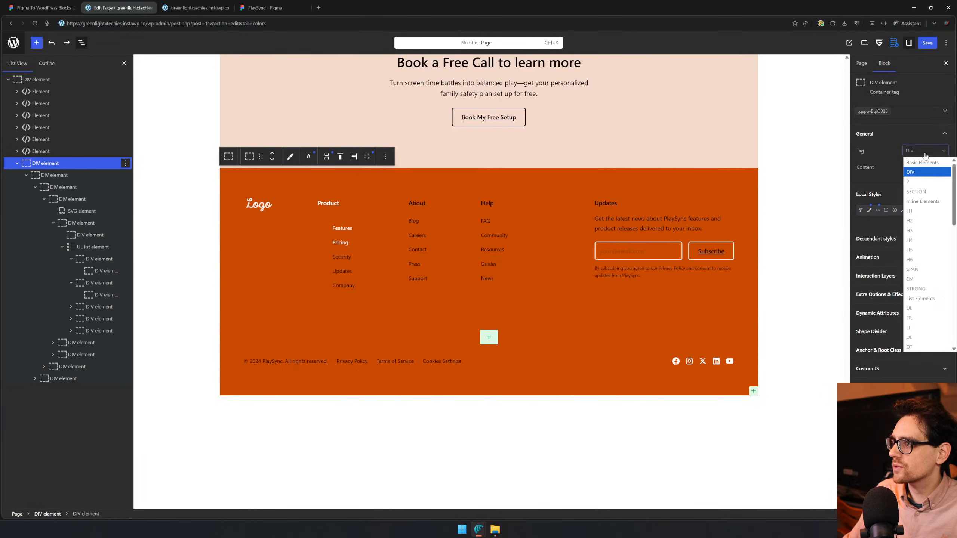
click(917, 191)
- Go through the retagged containers from the hero to the footer, checking their tags and the available content types
click(47, 92)
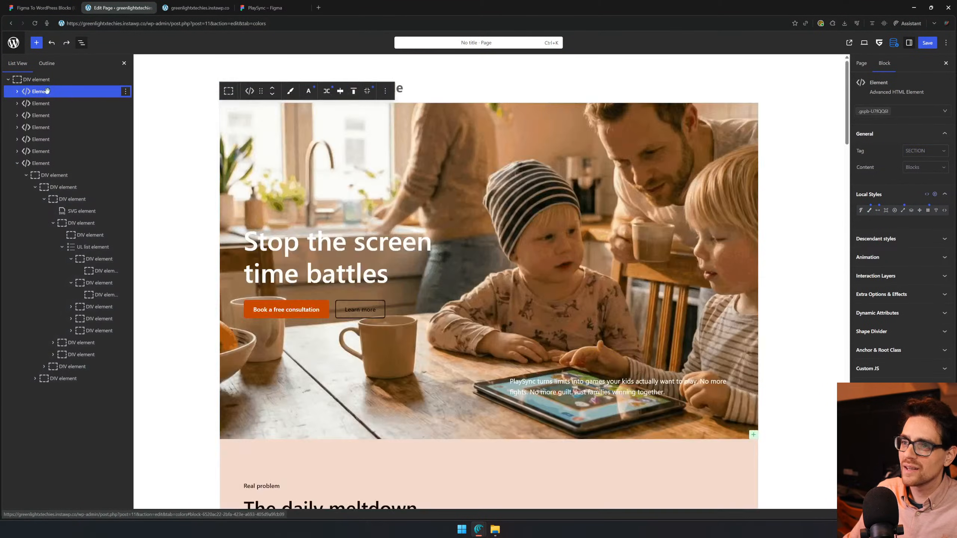
click(51, 104)
click(55, 128)
click(55, 139)
click(55, 163)
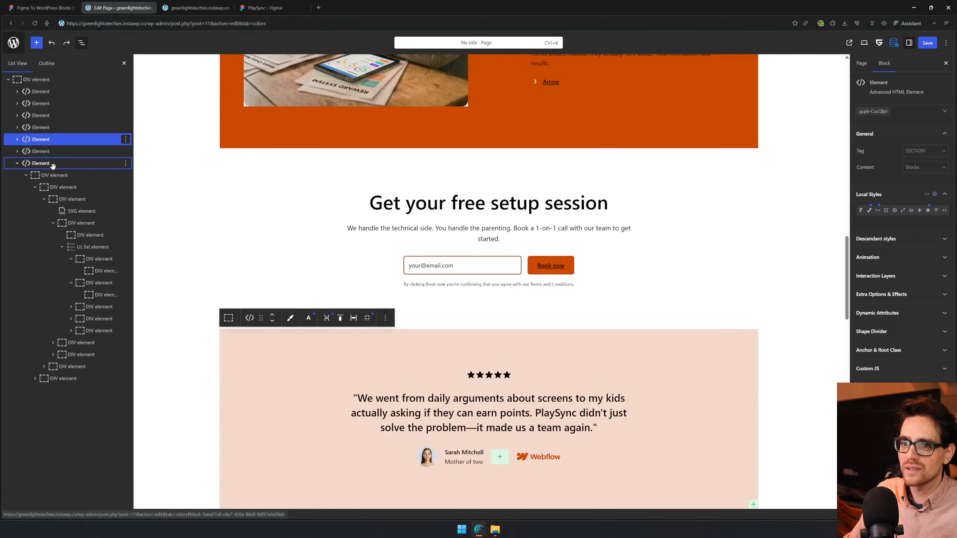
click(937, 168)
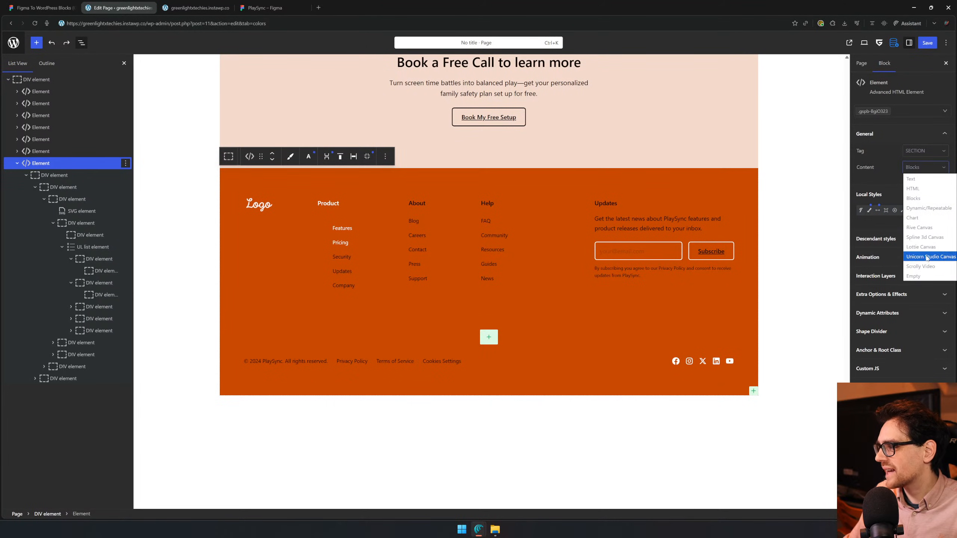
click(933, 400)
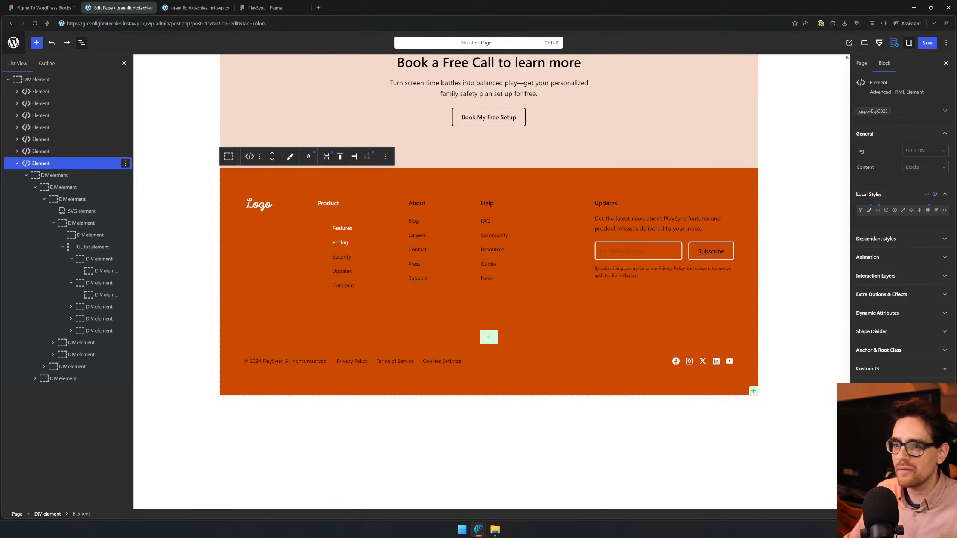
- Set the tag of the container around "Features" in the footer's Product UL list to LI
click(97, 248)
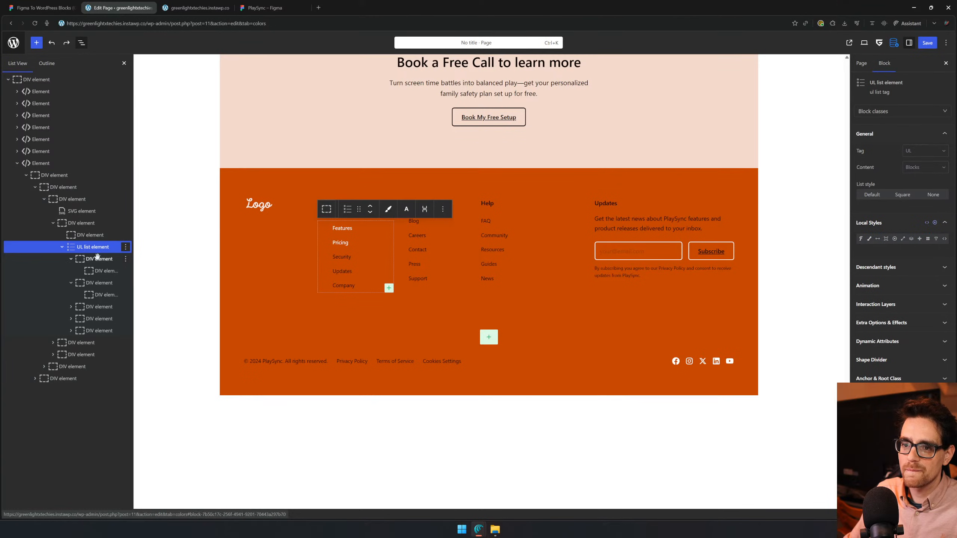
click(98, 259)
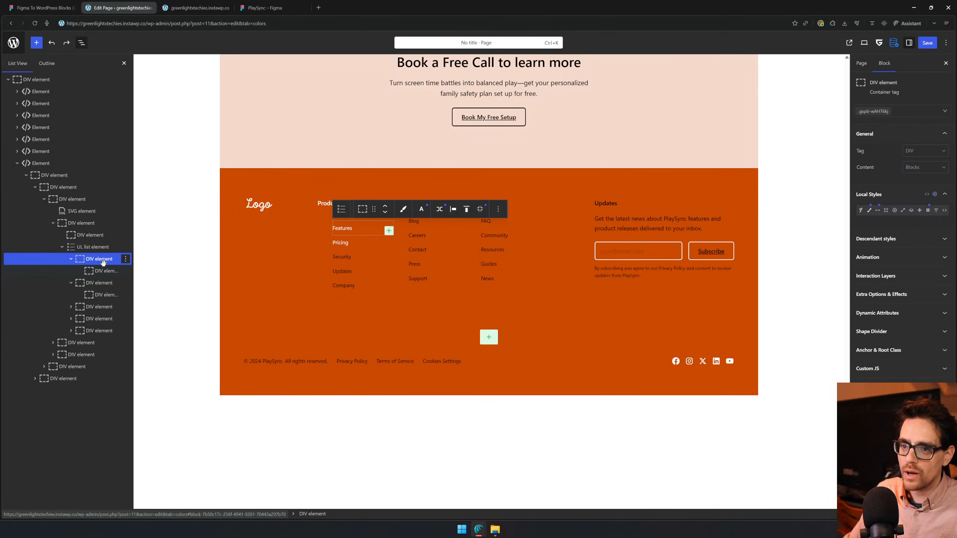
click(916, 153)
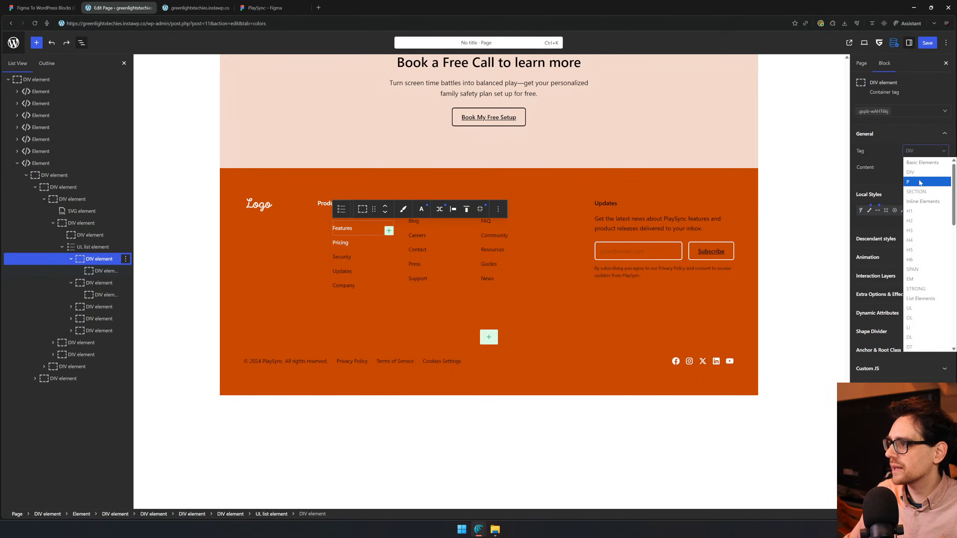
click(910, 328)
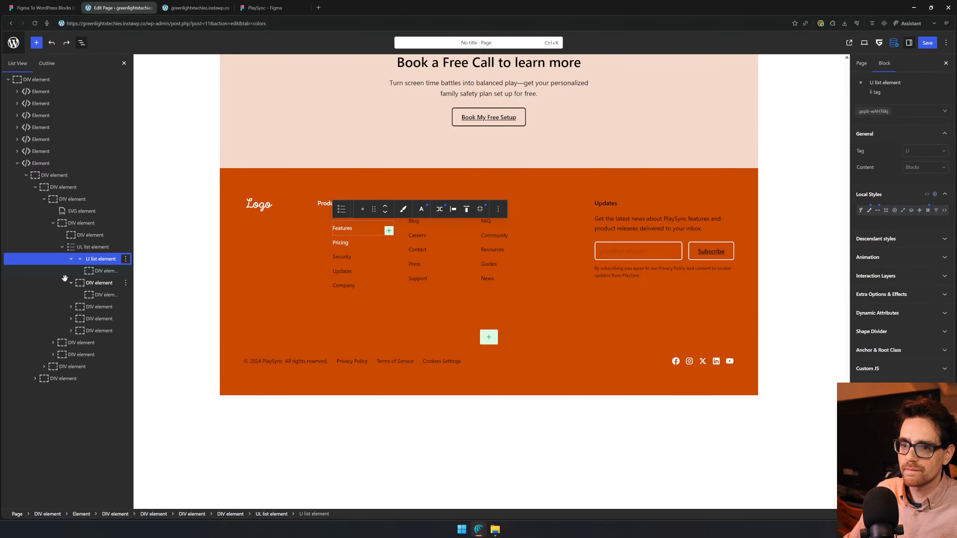
- Try the LI tag on the inner "Features" text element
click(101, 271)
click(933, 153)
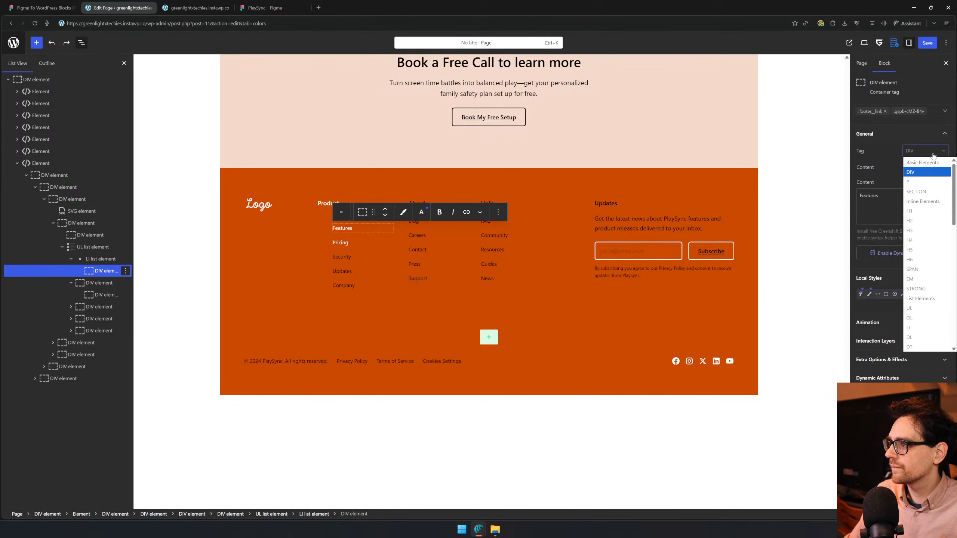
click(922, 327)
click(76, 283)
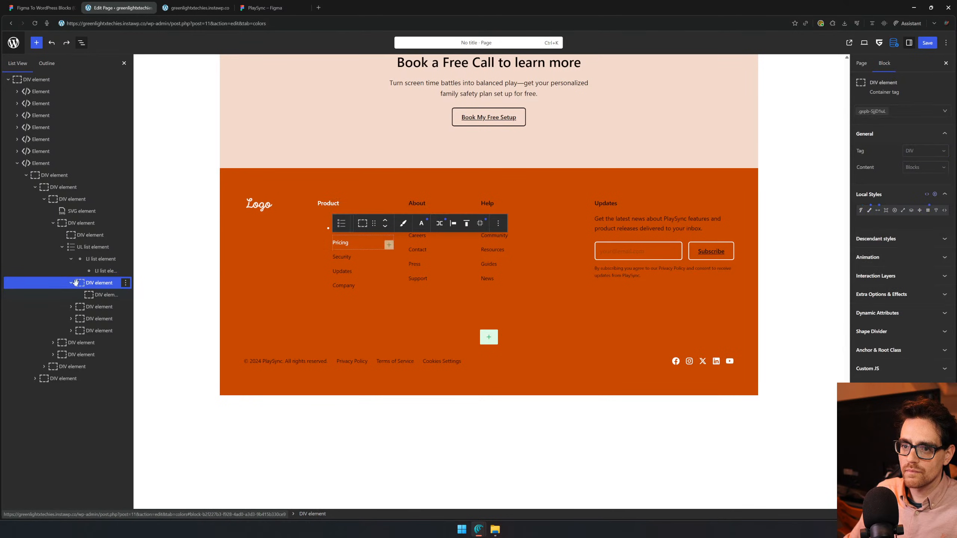
- Change the inner "Features" text element in the footer list to the link tag A
click(99, 271)
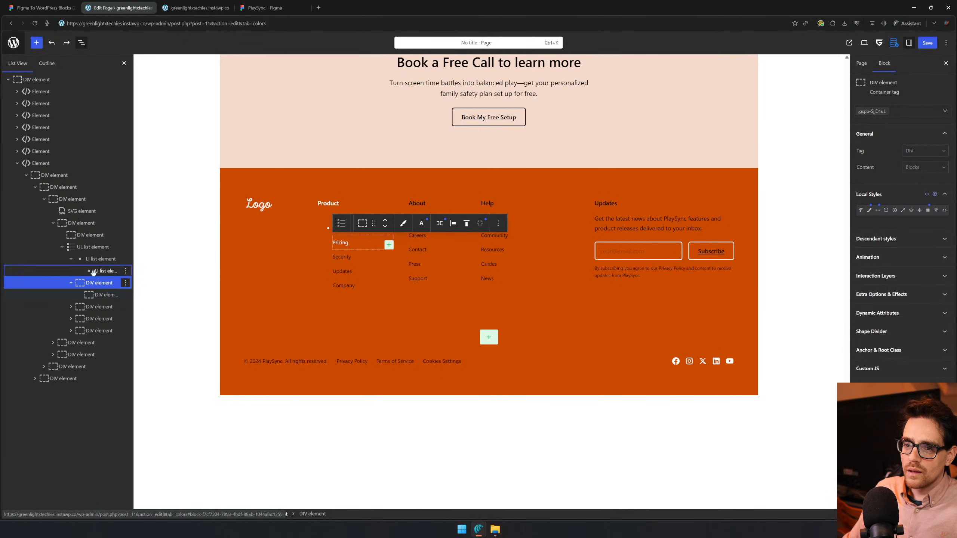
click(924, 153)
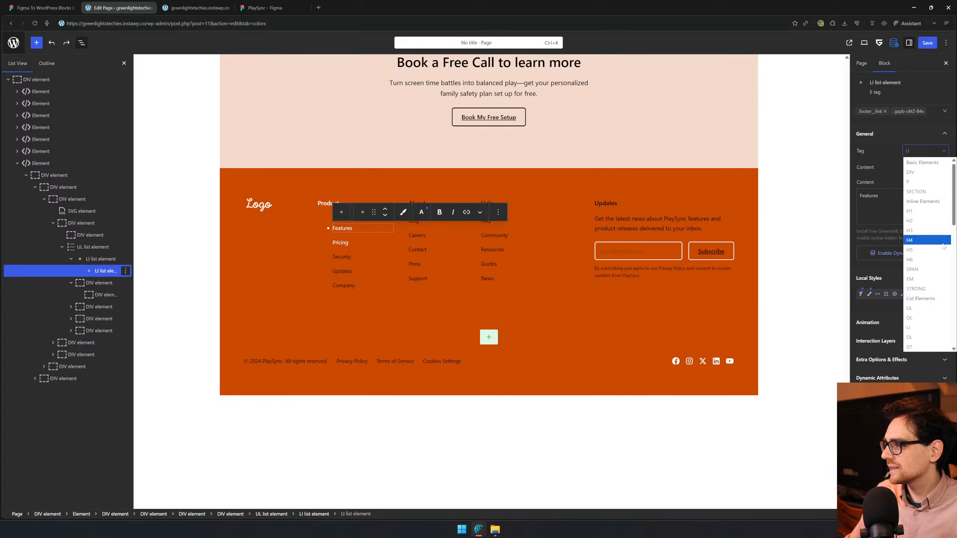
scroll(937, 241, down, 4)
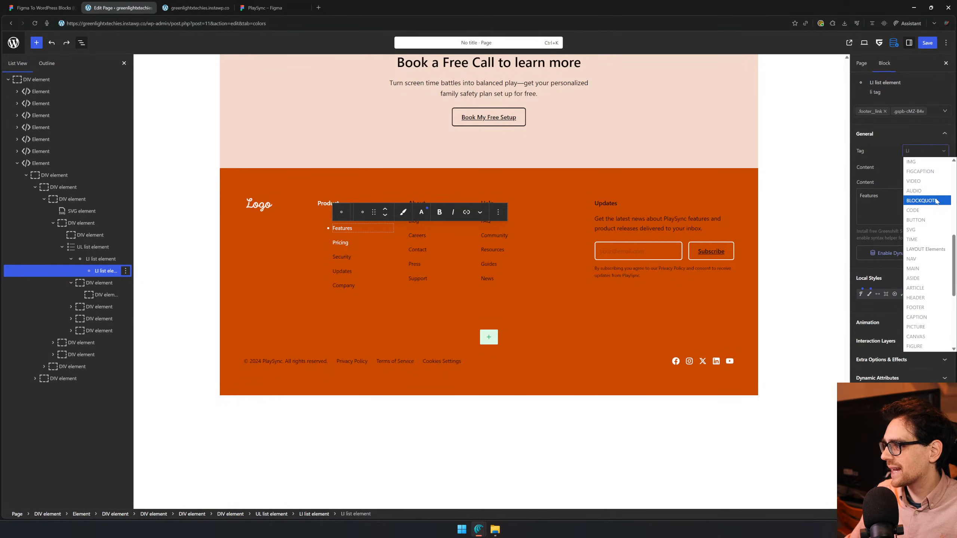
click(923, 226)
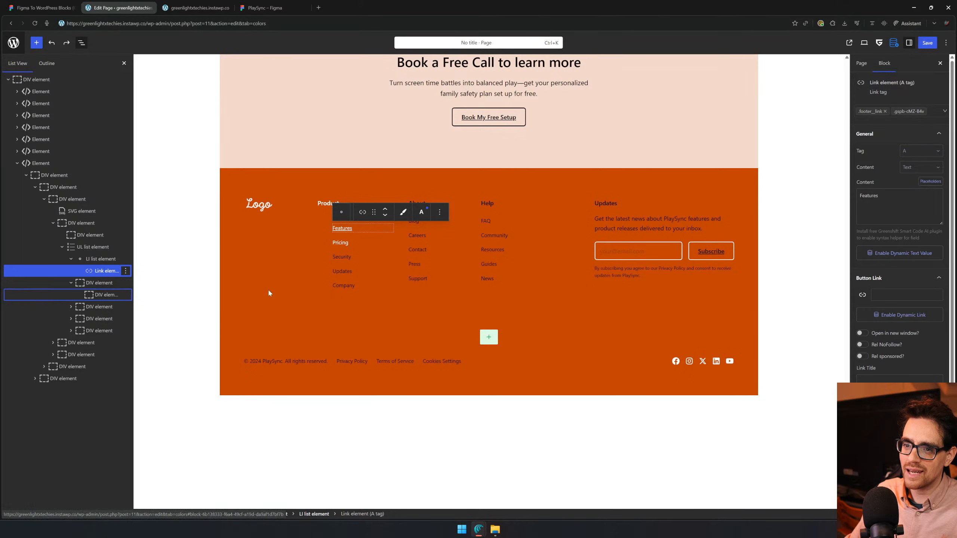
- Change the inner "Pricing" text element in the footer list to the link tag A
click(88, 296)
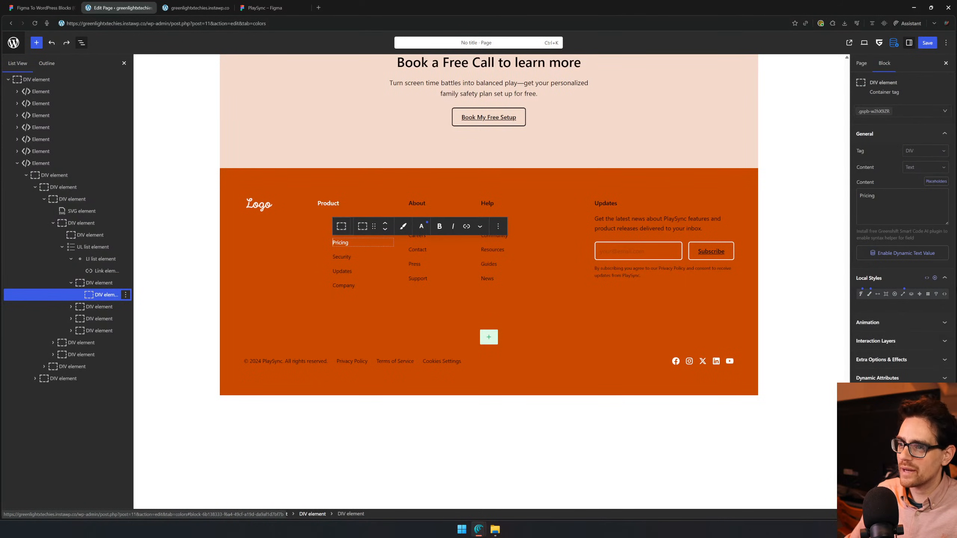
click(925, 167)
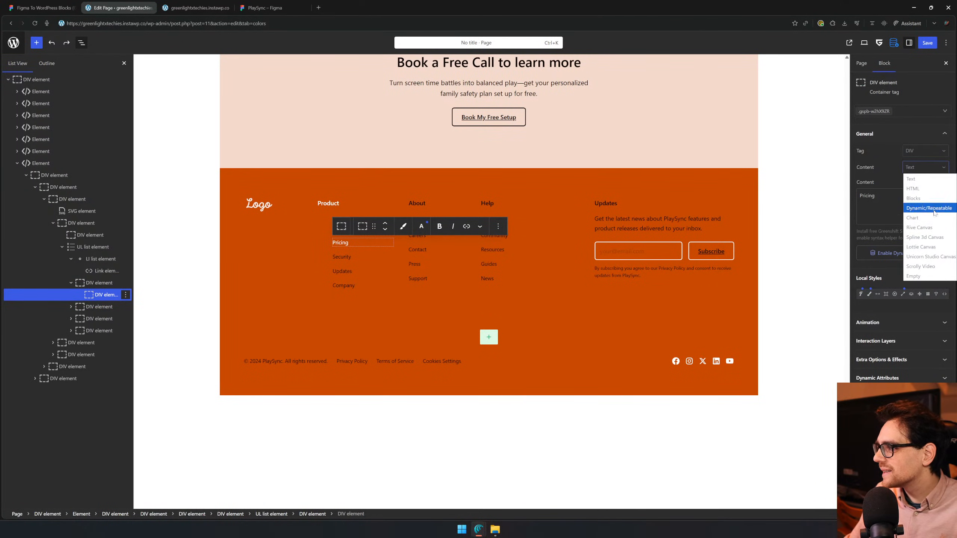
click(937, 153)
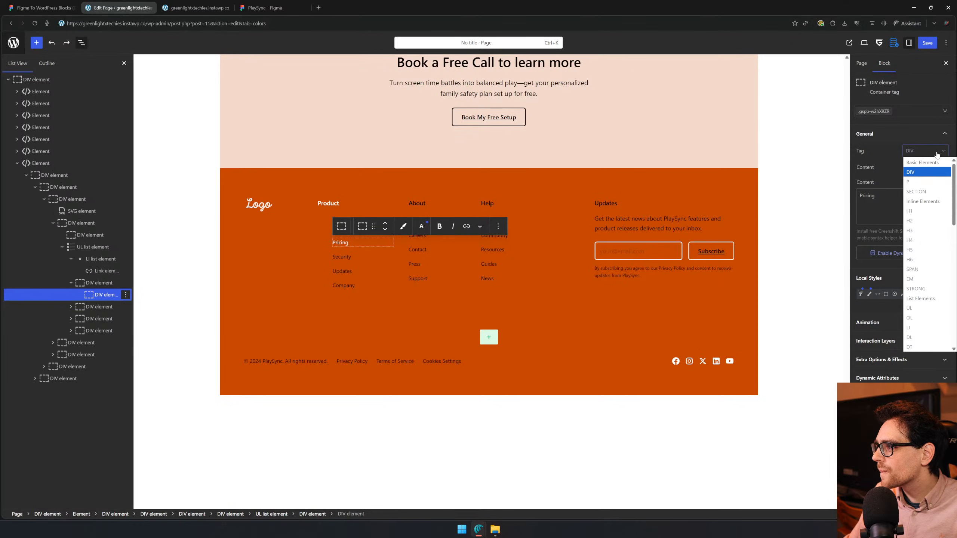
scroll(920, 298, down, 2)
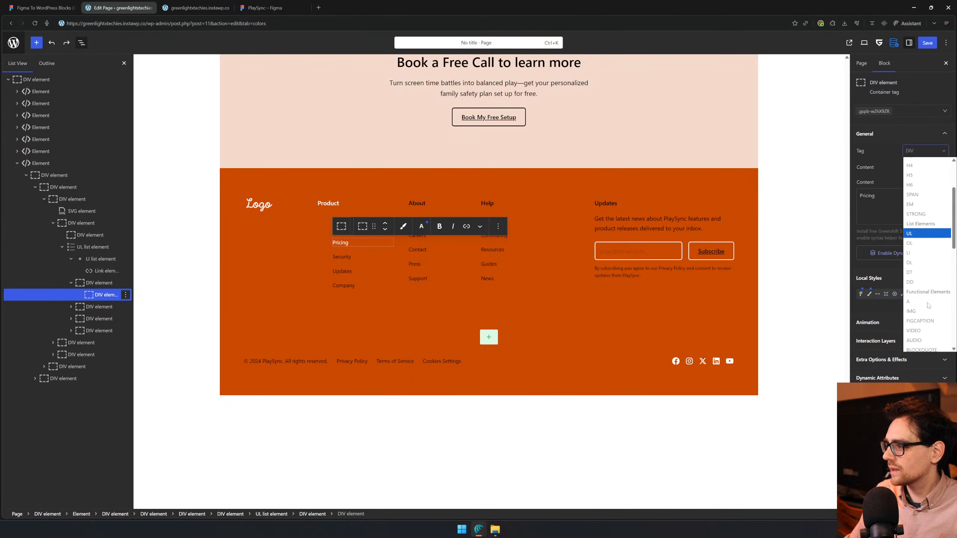
click(920, 301)
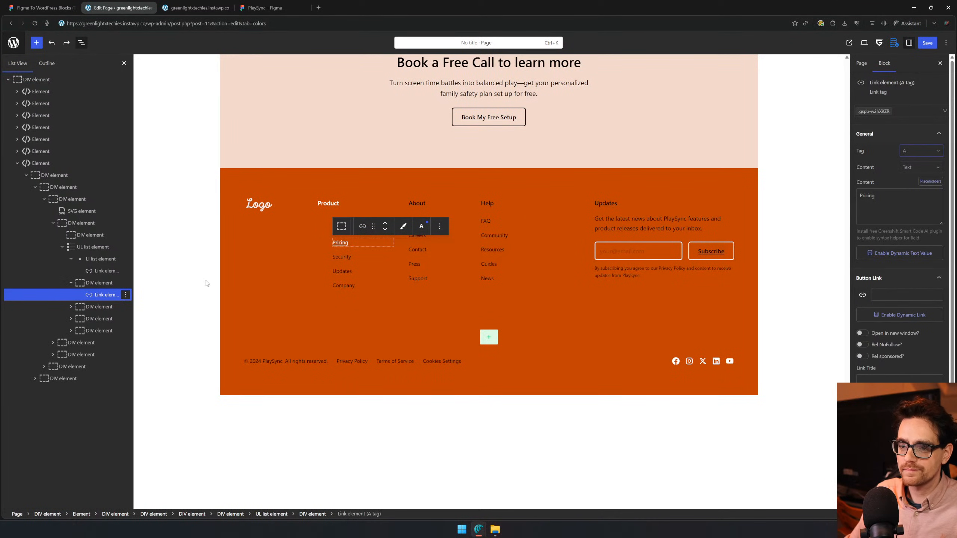
- Set the tag of the container around the "Pricing" link to LI
click(86, 283)
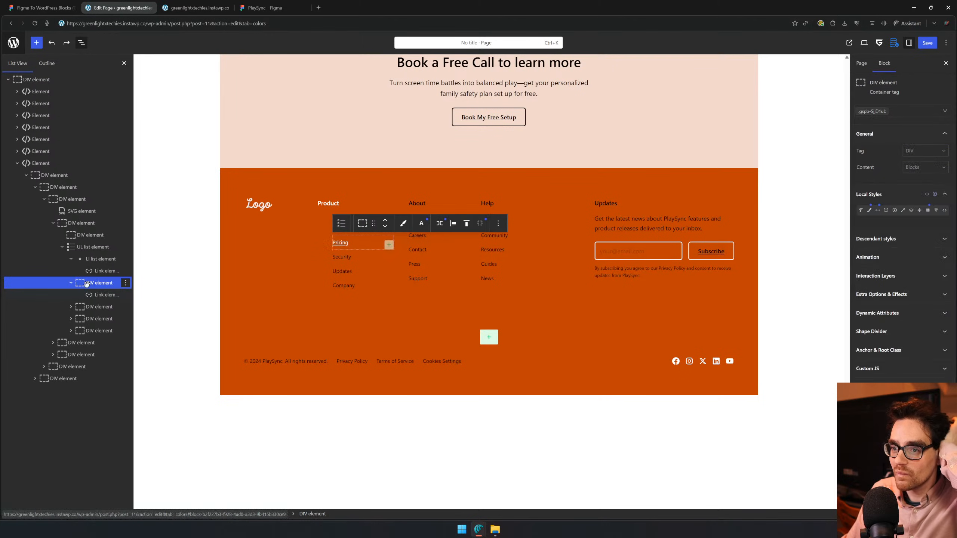
click(924, 152)
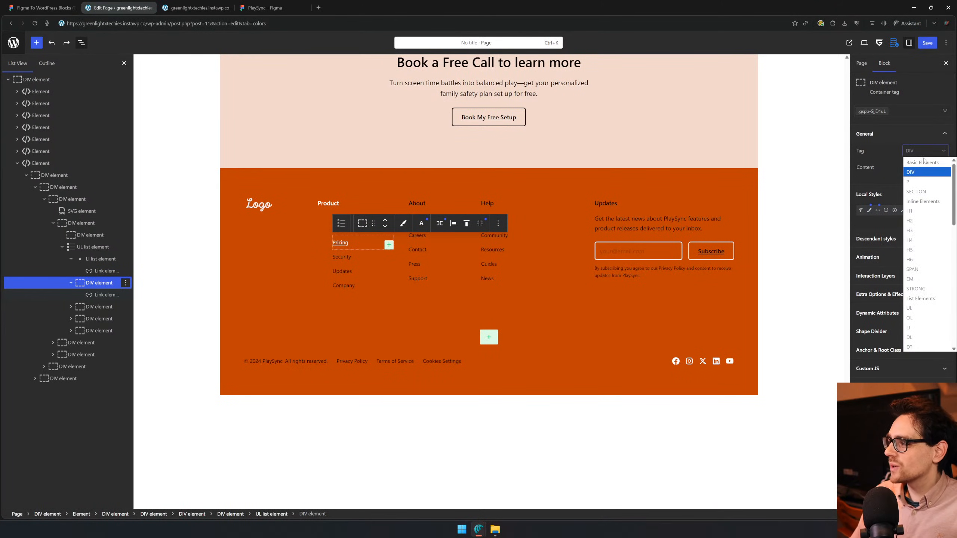
click(924, 328)
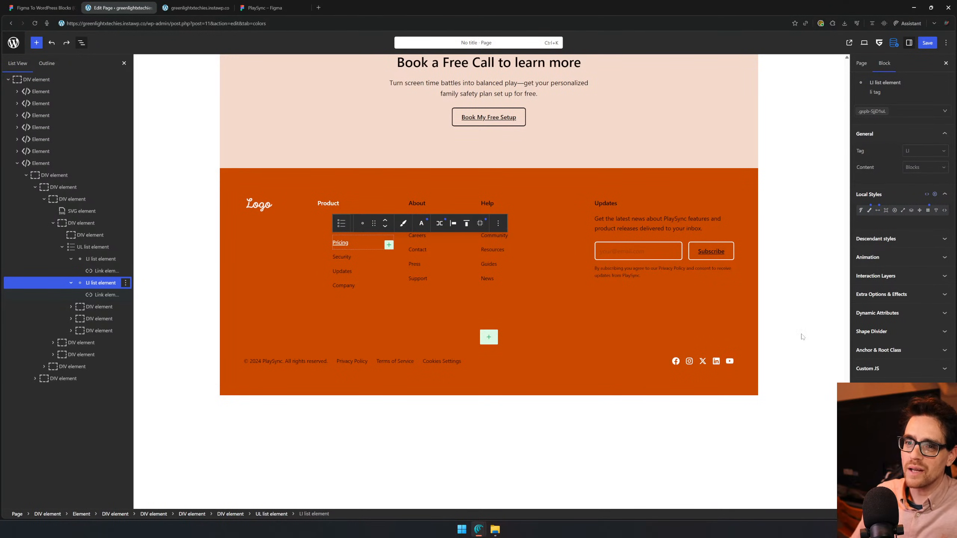
- Expand the "Questions" section in the element tree and save the page
click(17, 153)
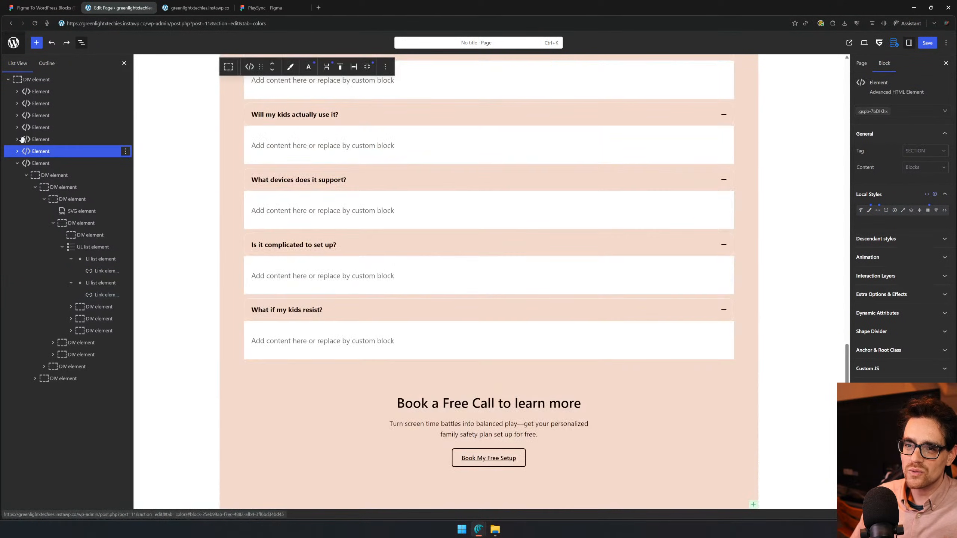
click(17, 152)
scroll(411, 198, up, 8)
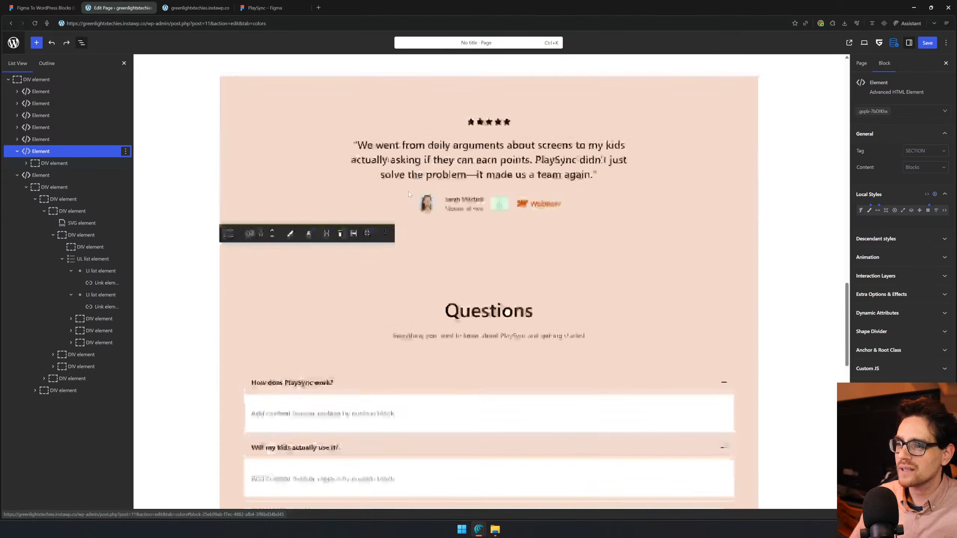
scroll(408, 192, up, 10)
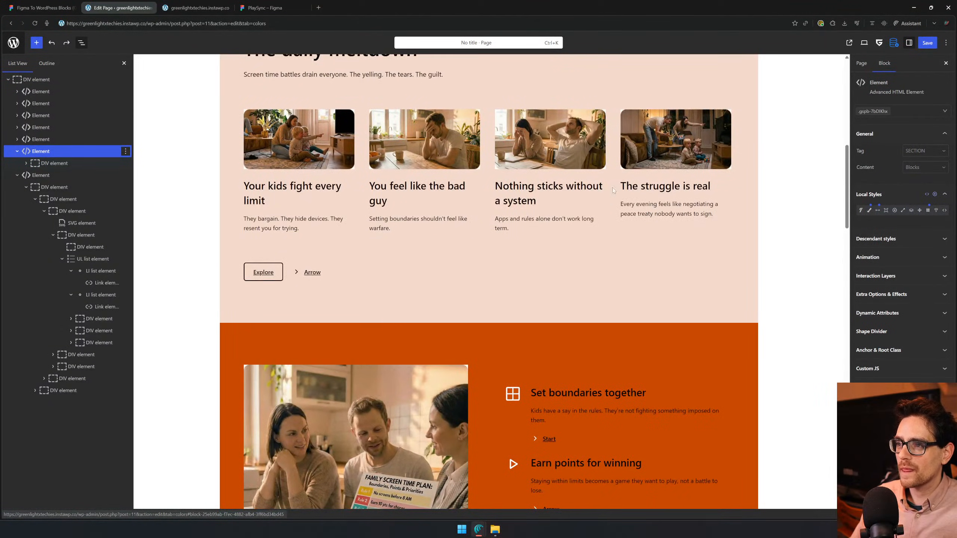
scroll(438, 197, up, 10)
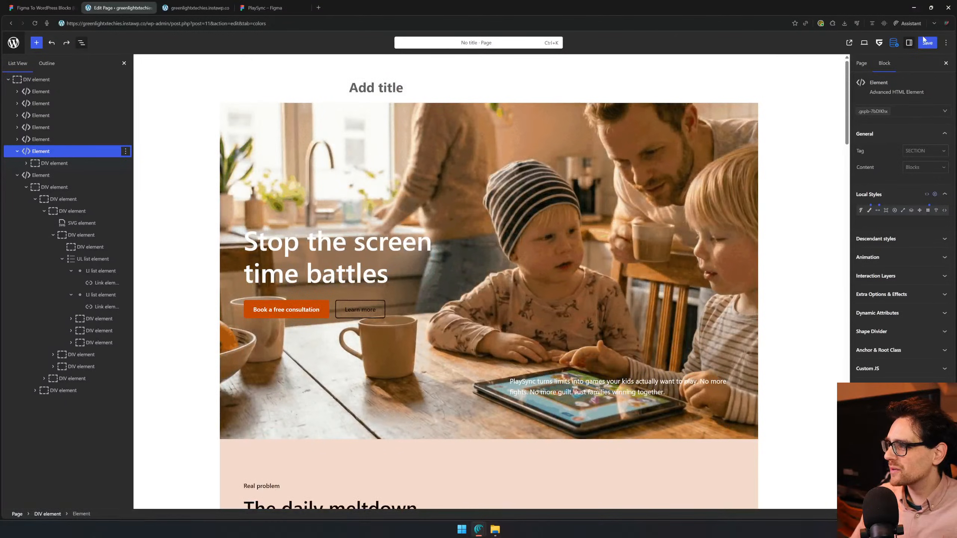
scroll(673, 189, down, 10)
scroll(658, 196, down, 10)
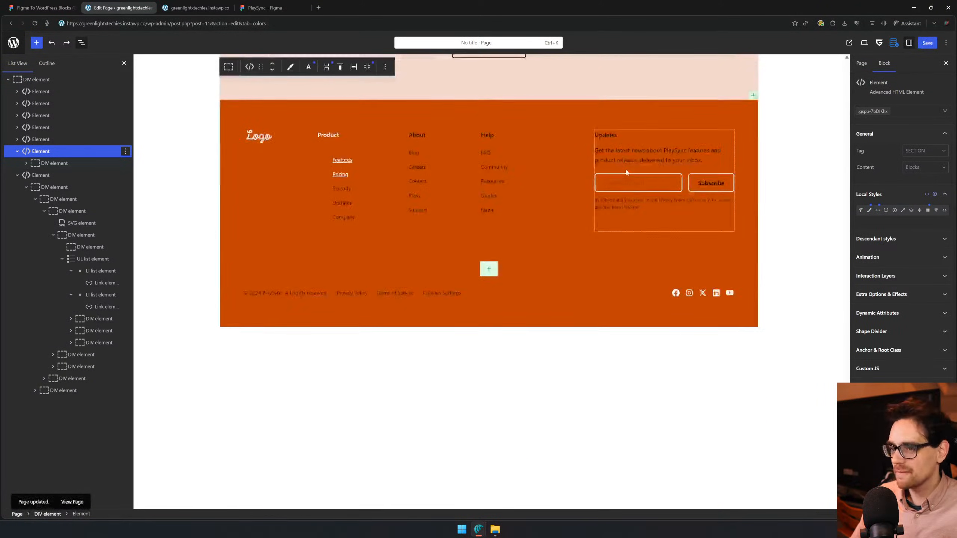
- Review the Questions section's local colour settings and its descendant styles
scroll(595, 260, up, 6)
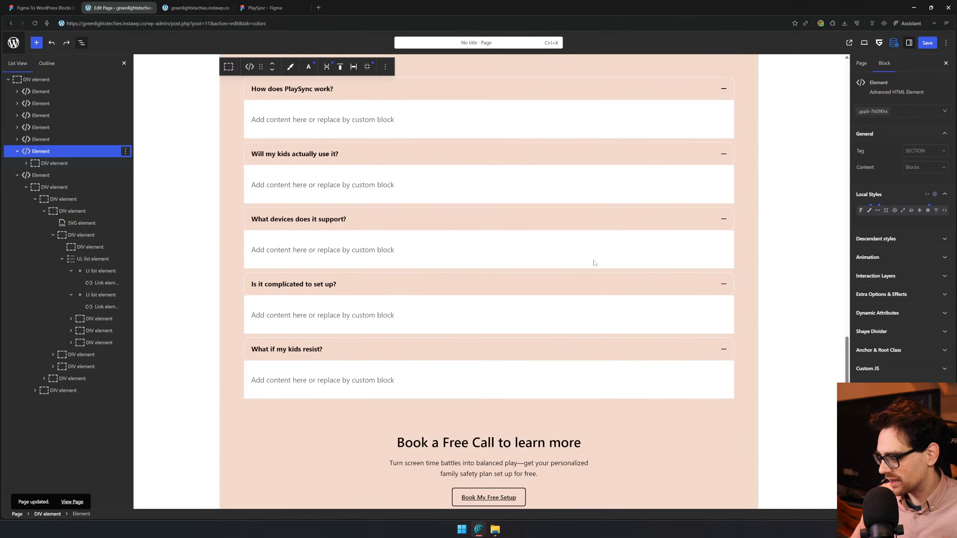
scroll(519, 241, up, 15)
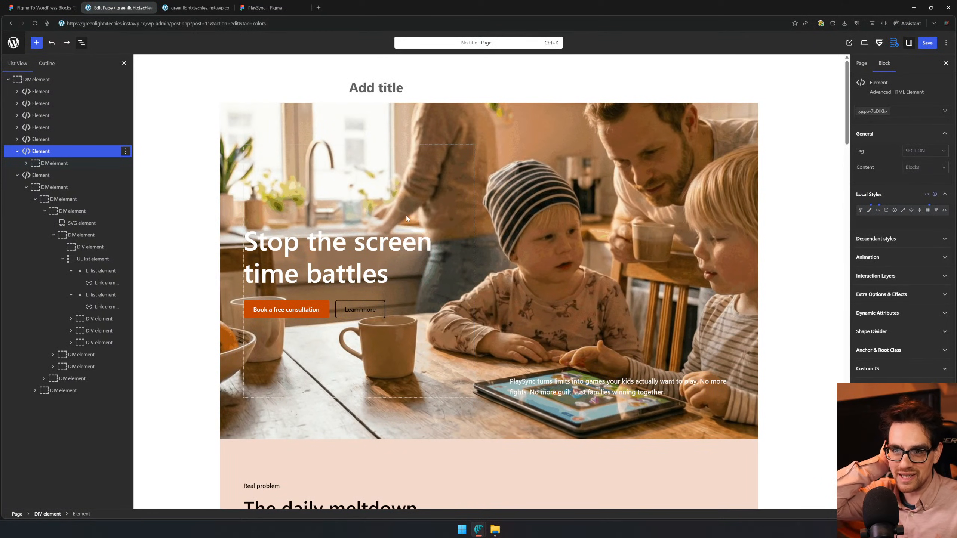
click(870, 211)
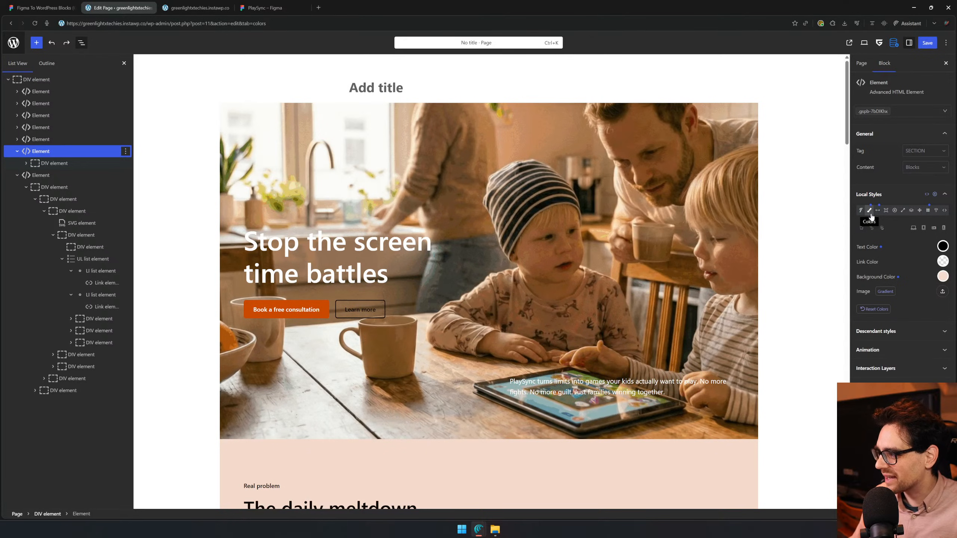
click(908, 331)
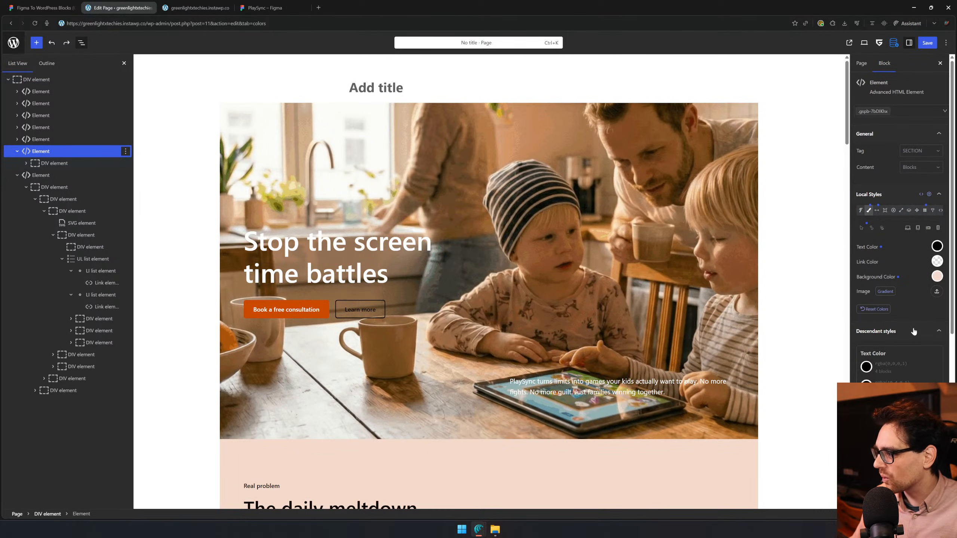
click(914, 331)
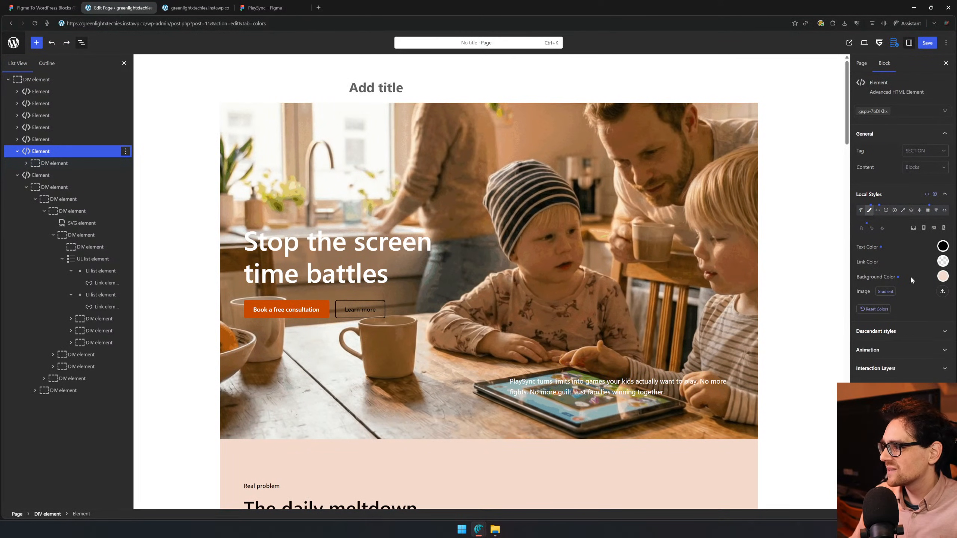
click(909, 334)
scroll(898, 317, down, 5)
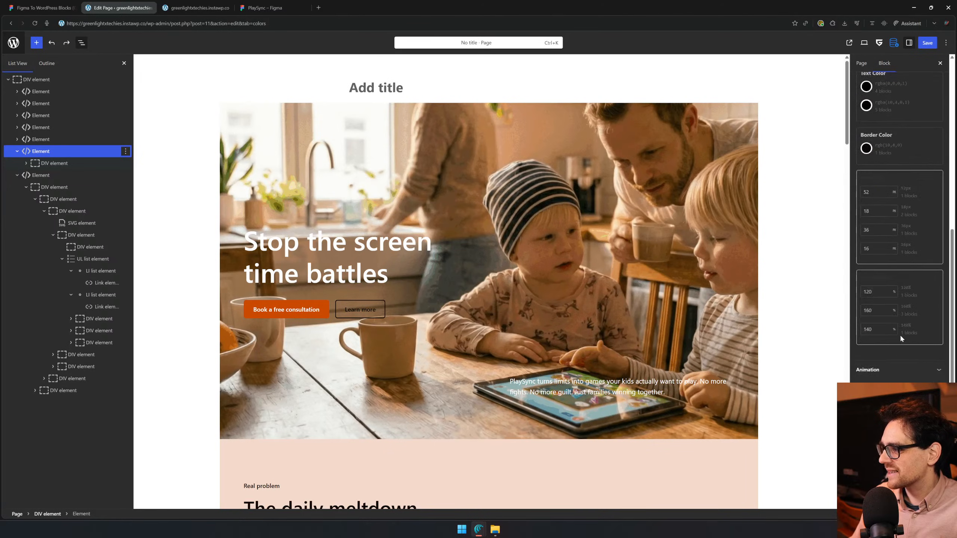
- Look through the animation settings and available animation types for the Questions section
click(897, 371)
scroll(897, 372, down, 5)
scroll(911, 364, up, 2)
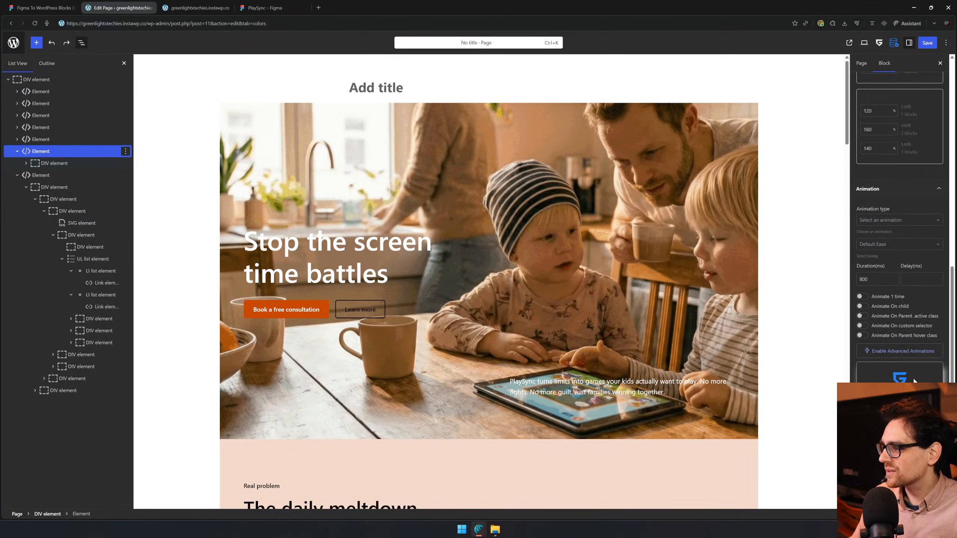
click(894, 219)
scroll(909, 328, down, 5)
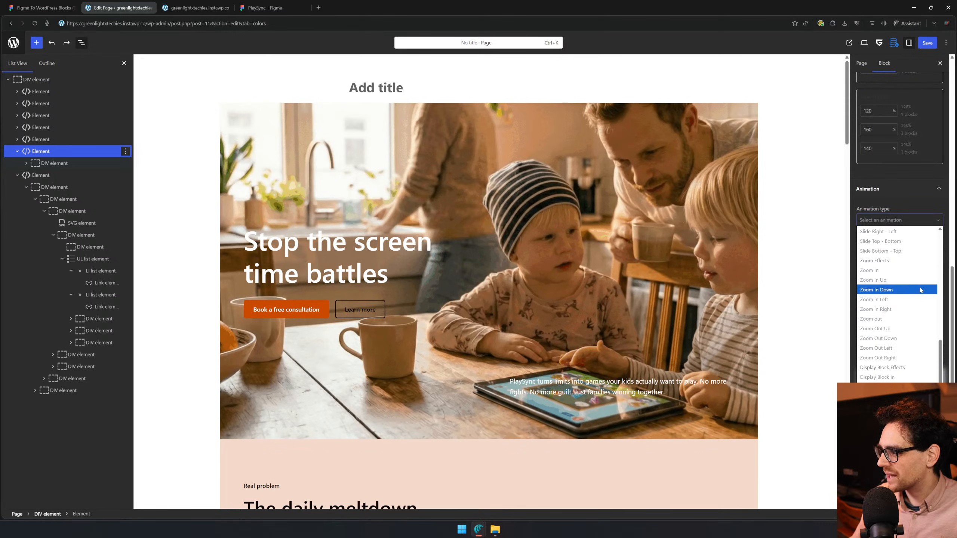
click(919, 191)
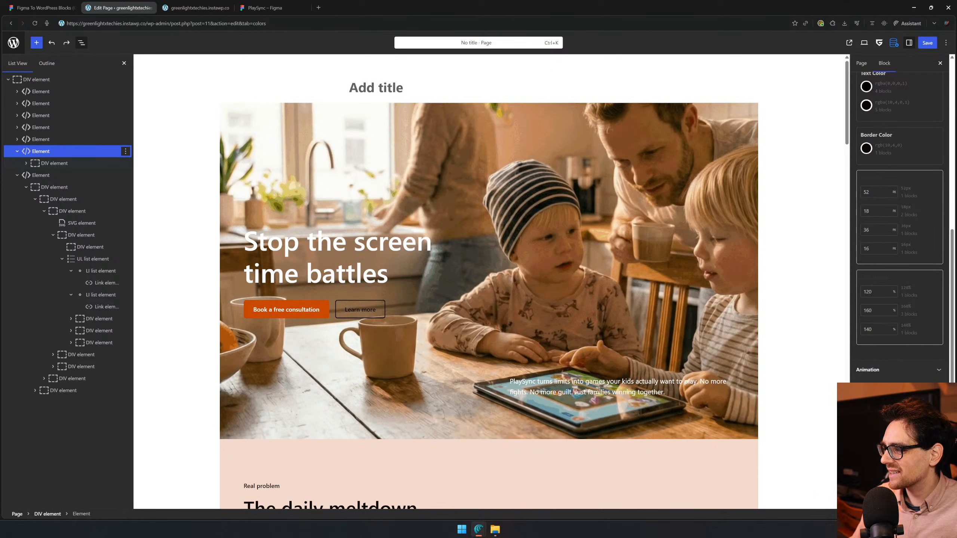
- Examine the section's interaction layers, extra options and effects, dynamic attributes and shape divider settings
scroll(900, 264, down, 3)
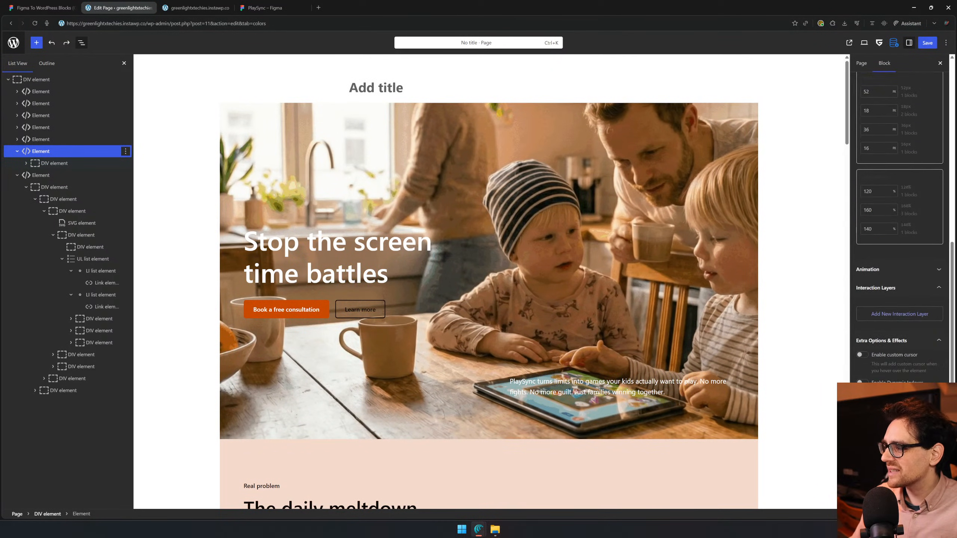
scroll(900, 264, down, 3)
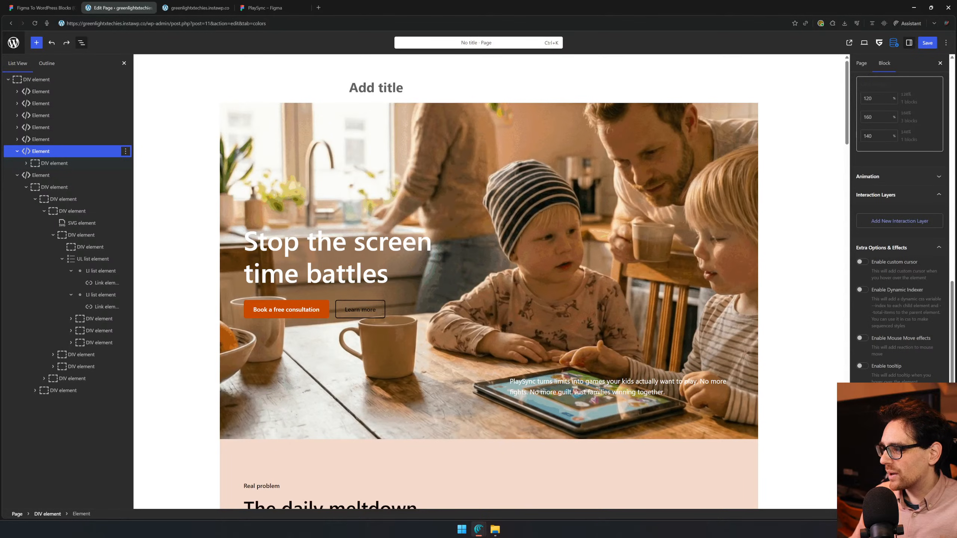
scroll(885, 273, down, 6)
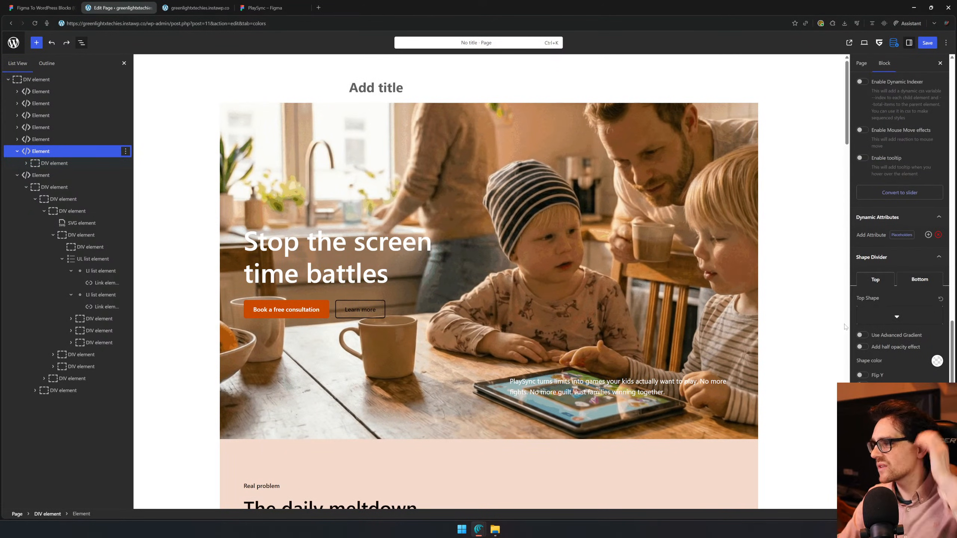
scroll(907, 248, up, 5)
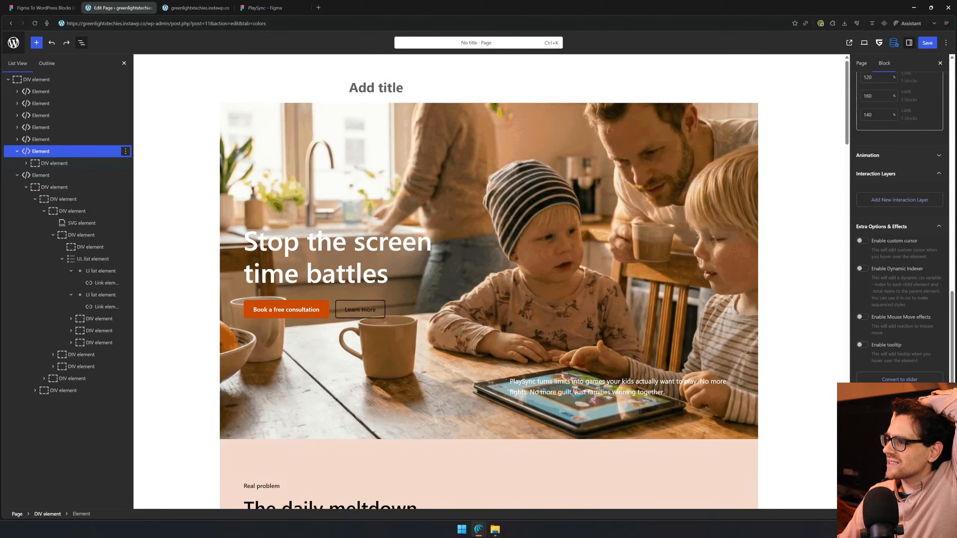
click(905, 177)
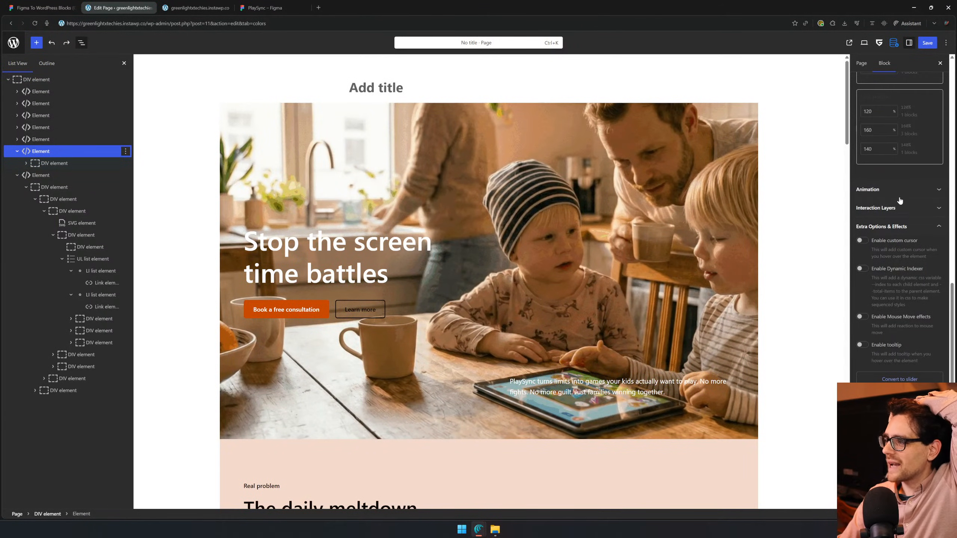
scroll(900, 200, up, 4)
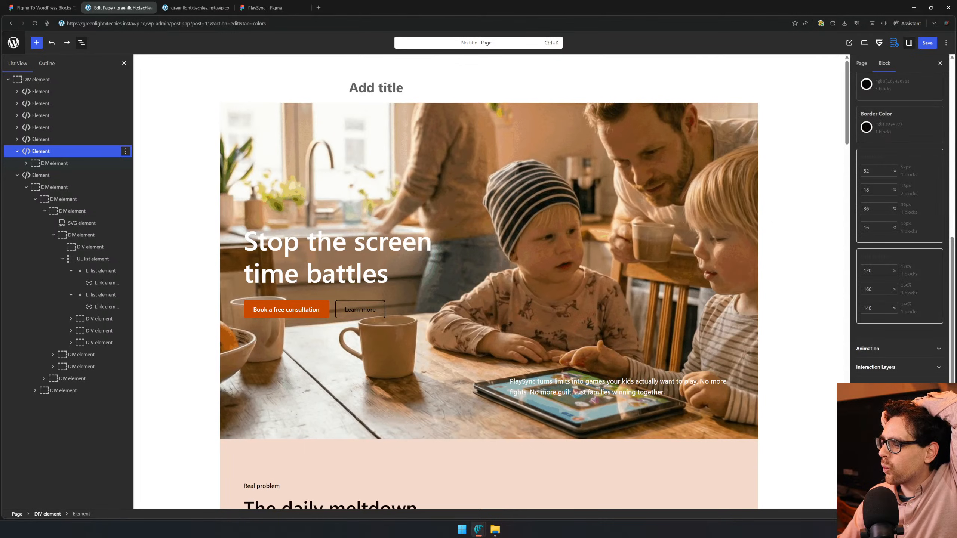
scroll(899, 222, up, 1)
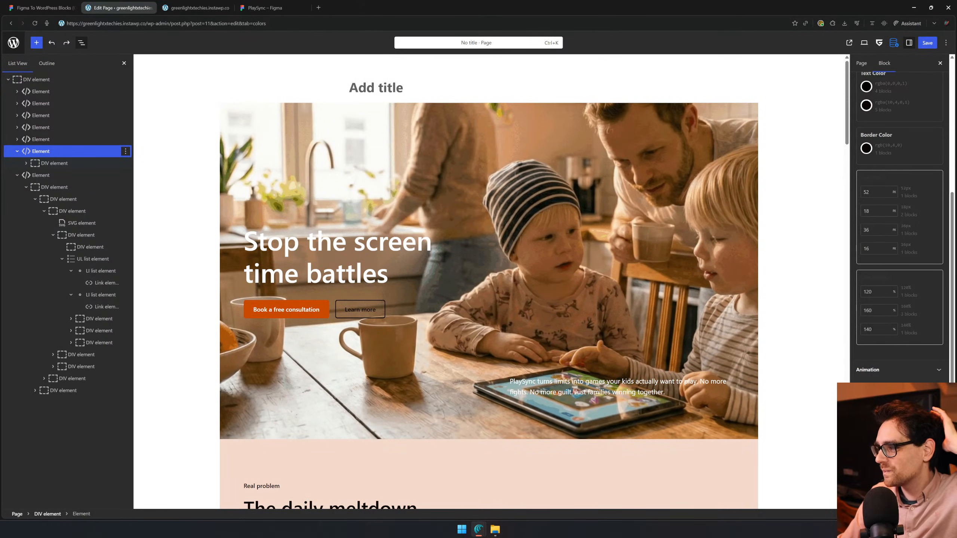
- Browse the top shape choices of the section's shape divider and review its anchor and root class settings
scroll(900, 227, down, 5)
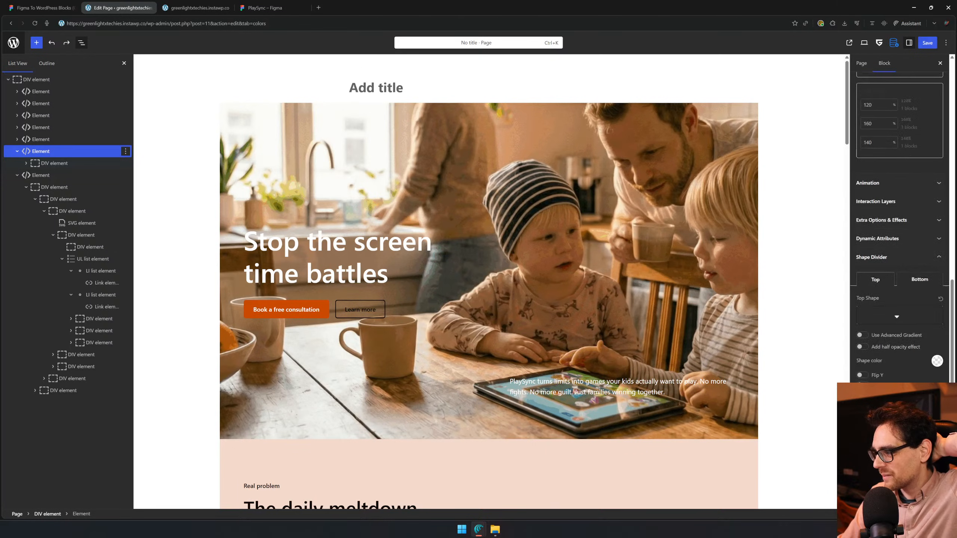
click(907, 317)
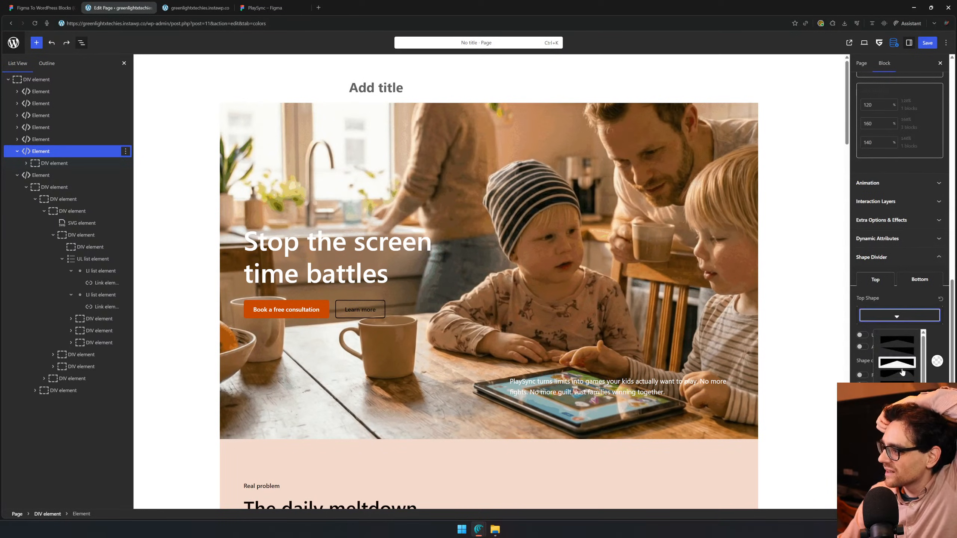
scroll(891, 259, up, 5)
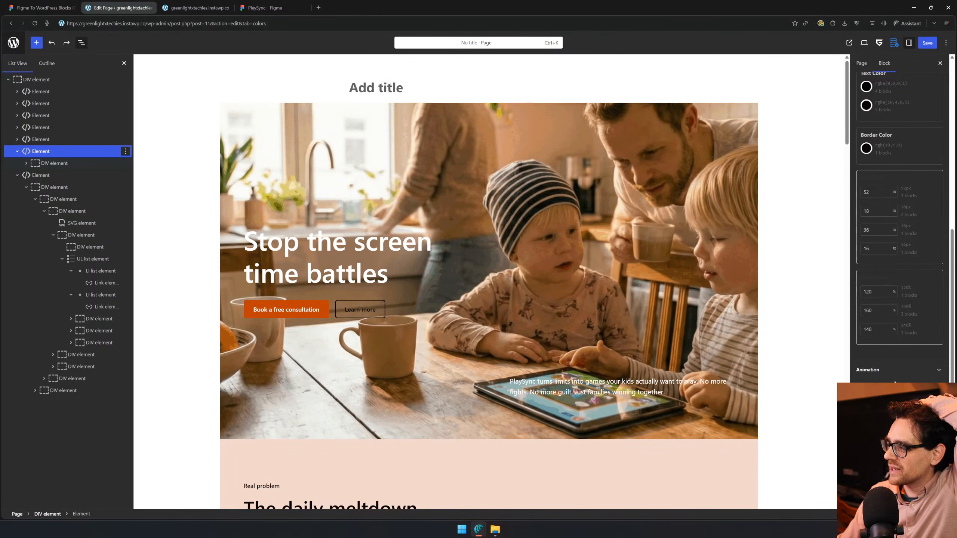
scroll(900, 226, down, 4)
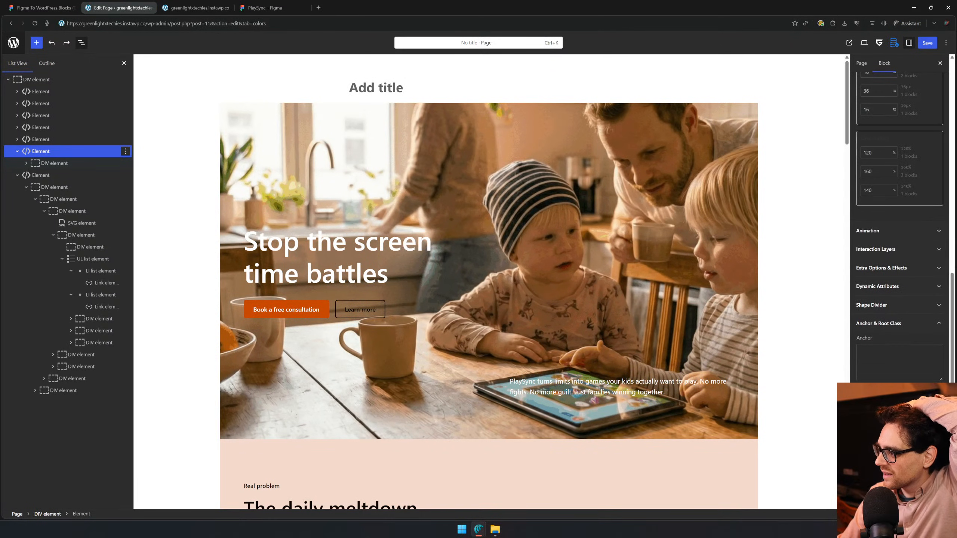
scroll(900, 335, up, 4)
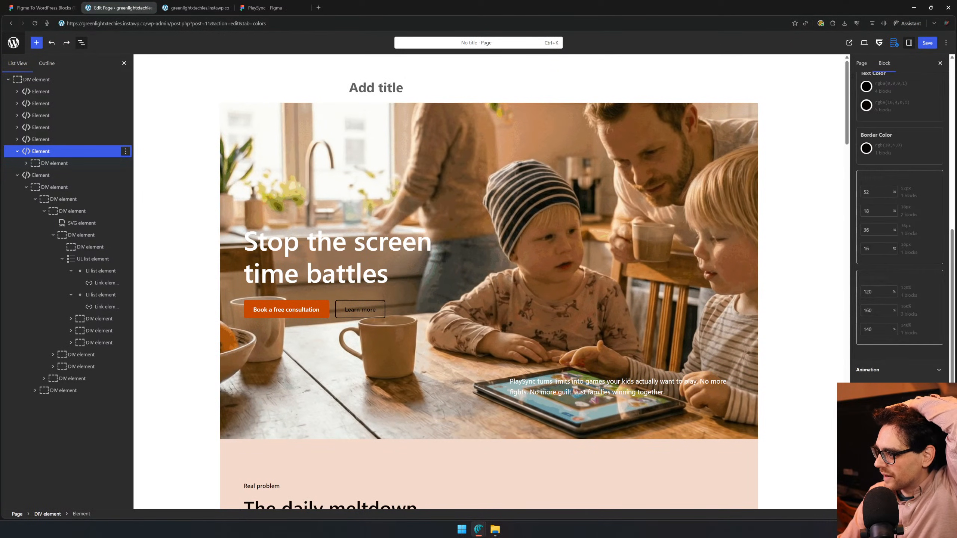
scroll(900, 226, down, 3)
scroll(893, 378, up, 3)
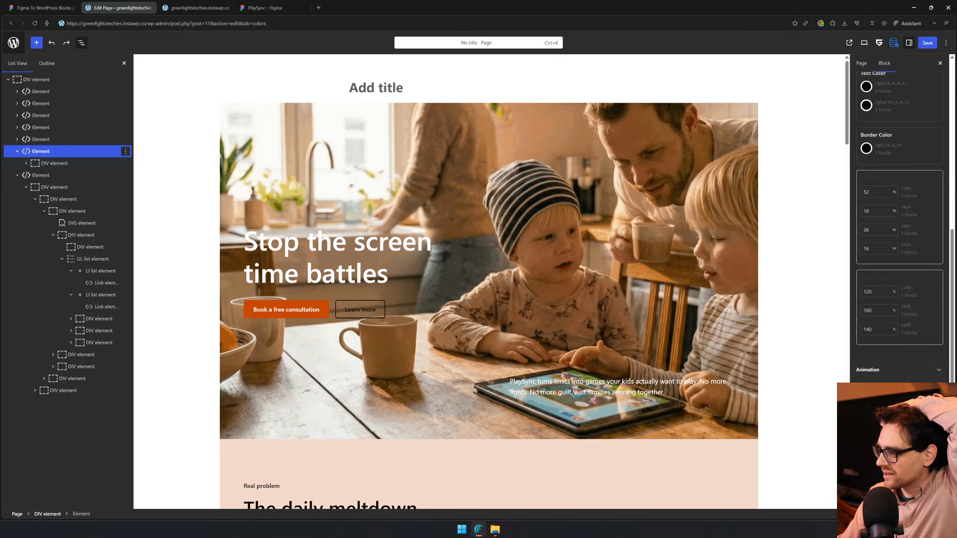
scroll(900, 319, up, 8)
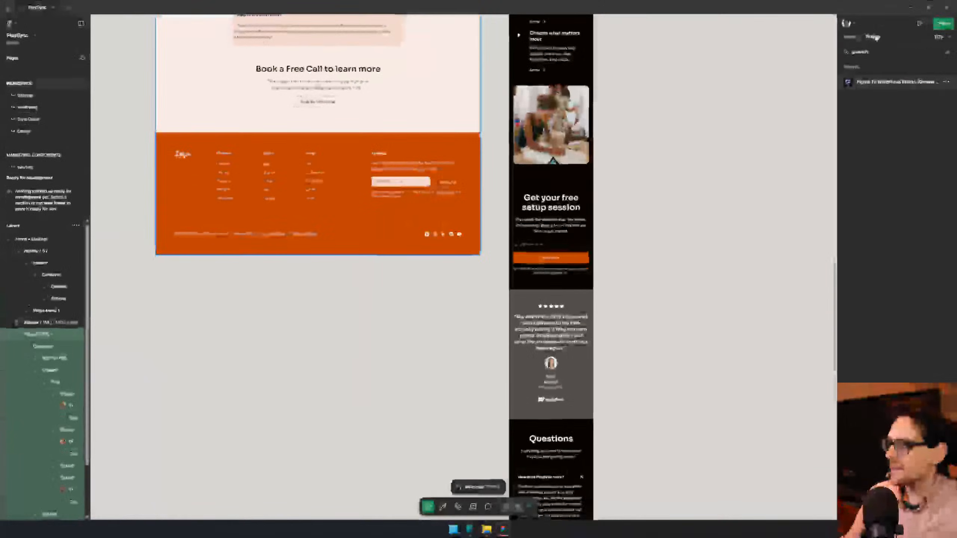
- In Figma, open the Figma To WordPress Blocks (Greenshift) plugin and view its Stylebook options
click(866, 82)
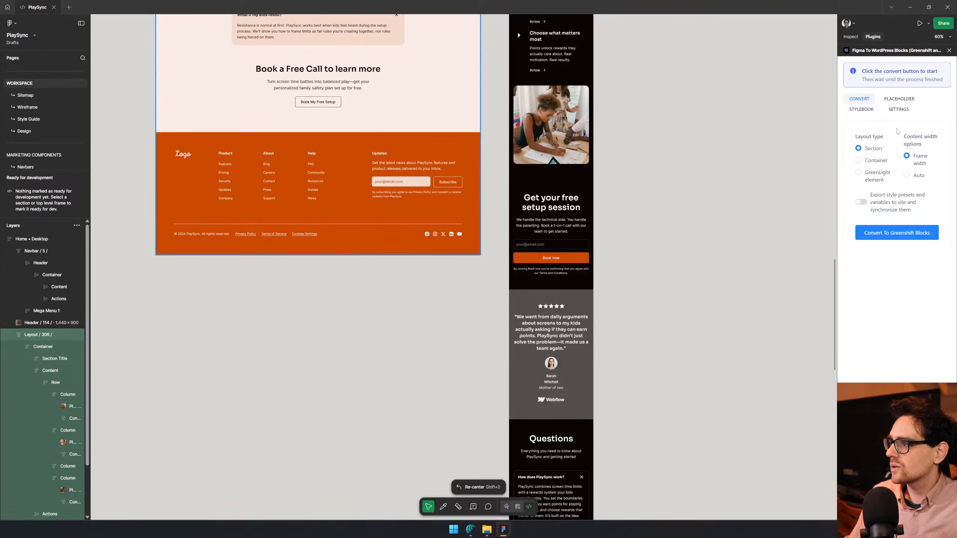
click(861, 109)
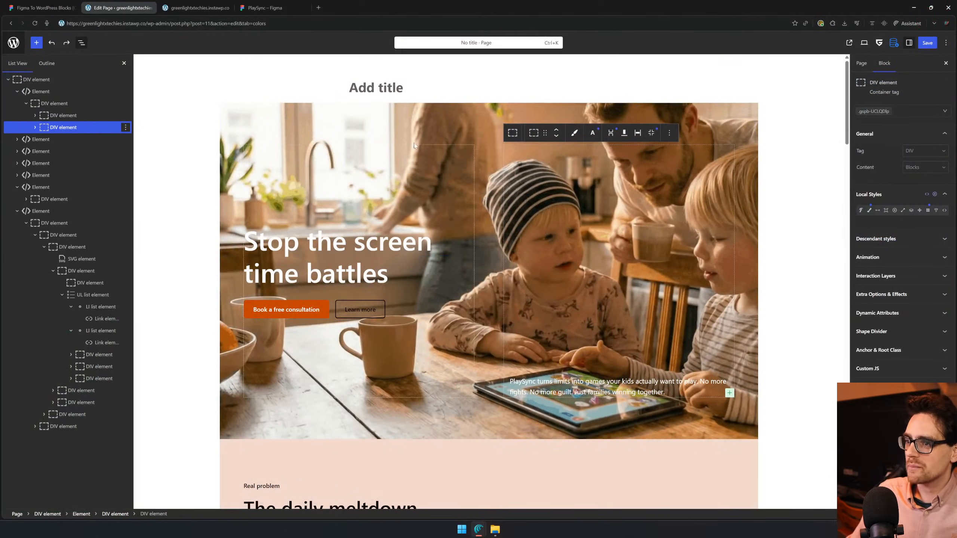
- In the WordPress page editor, inspect the hero section, its heading and text container, and the "The daily meltdown" section
click(408, 111)
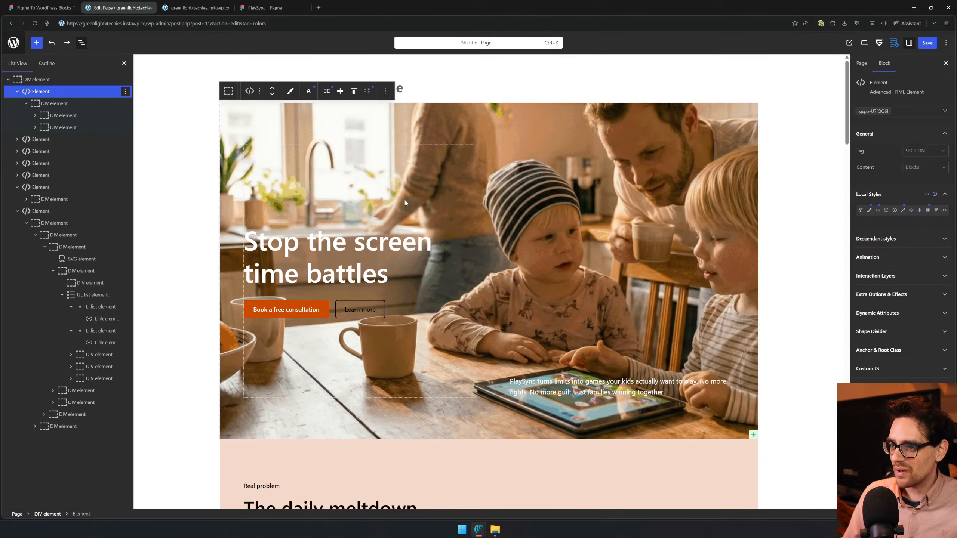
click(358, 249)
click(659, 251)
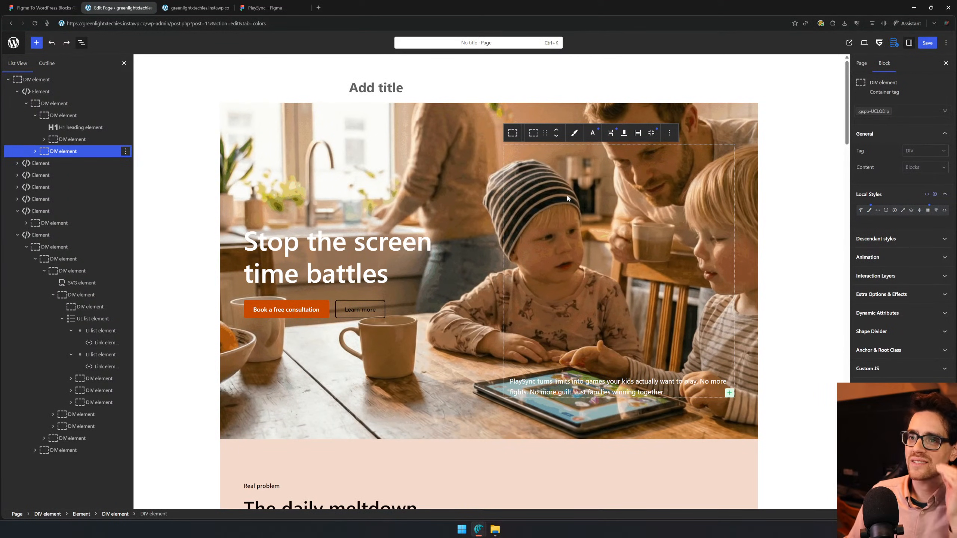
scroll(469, 229, down, 3)
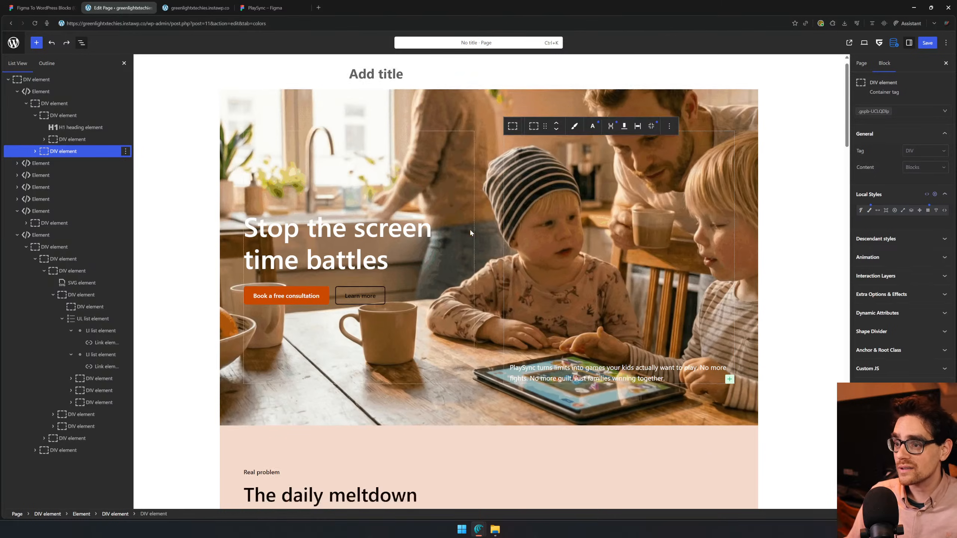
scroll(470, 230, down, 5)
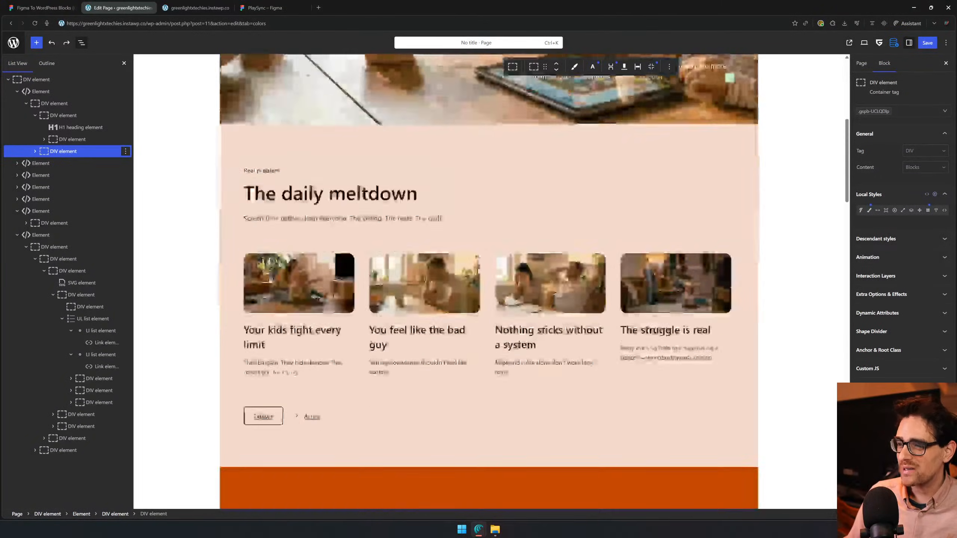
click(491, 130)
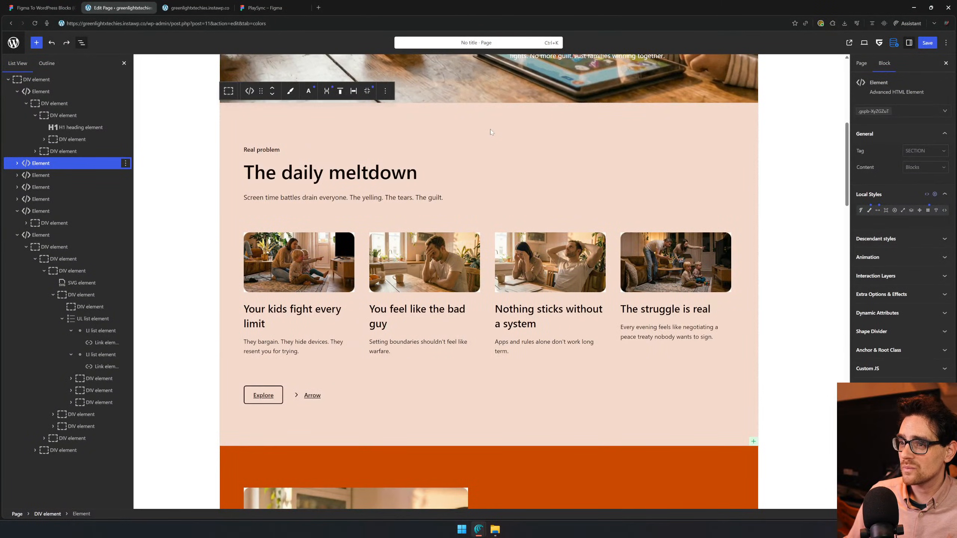
scroll(491, 130, up, 8)
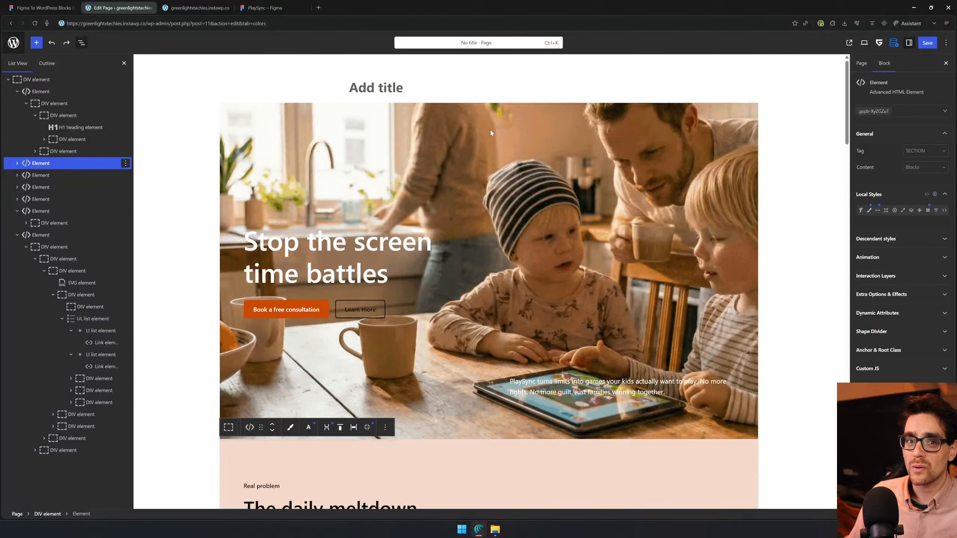